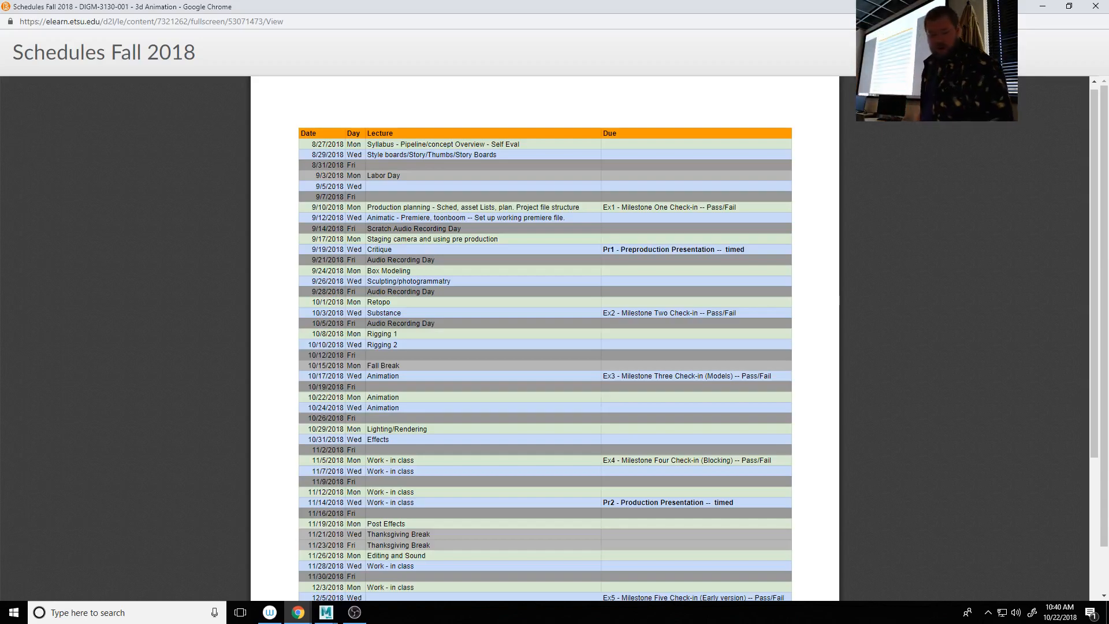
Step: Highlight the schedule rows through 10/22, then hide and restore the Schedules Fall 2018 window
key(alt+Tab)
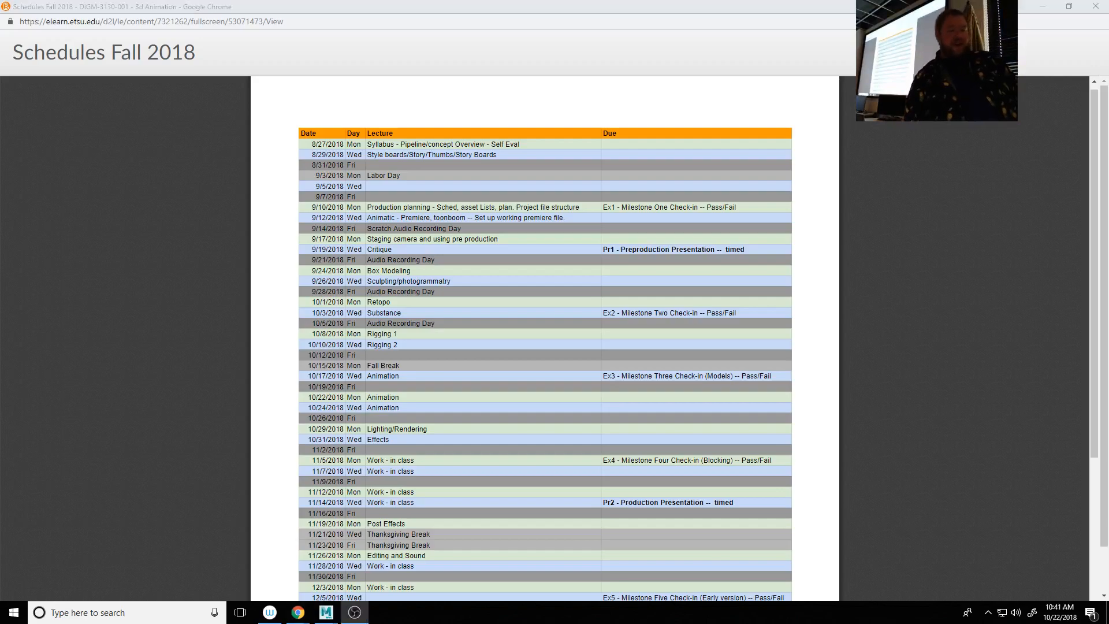
drag(315, 395, 389, 439)
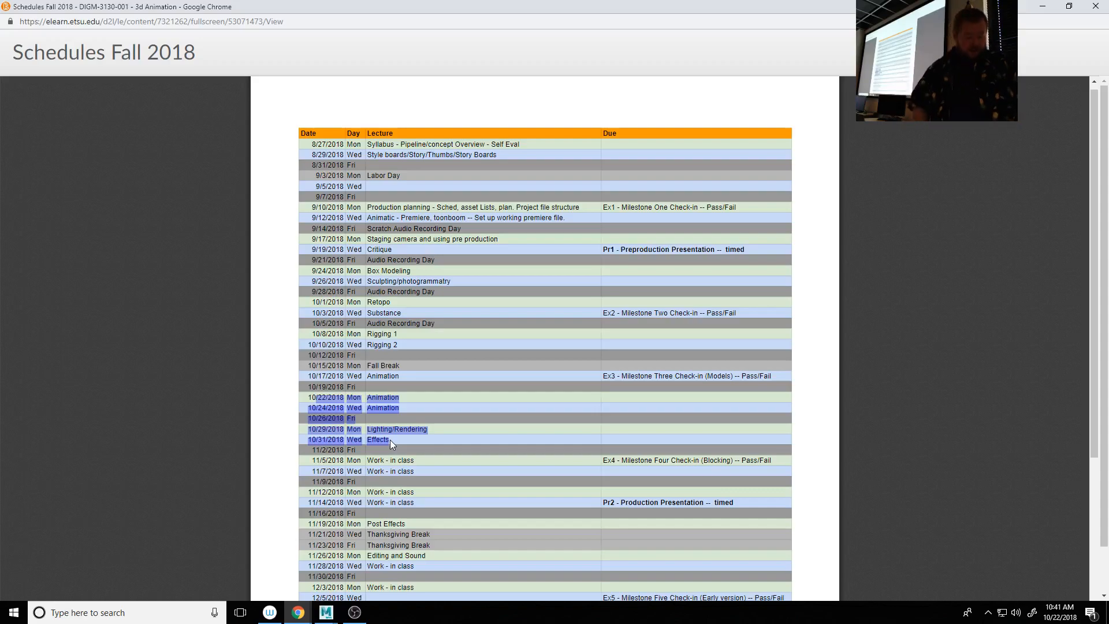
click(1043, 7)
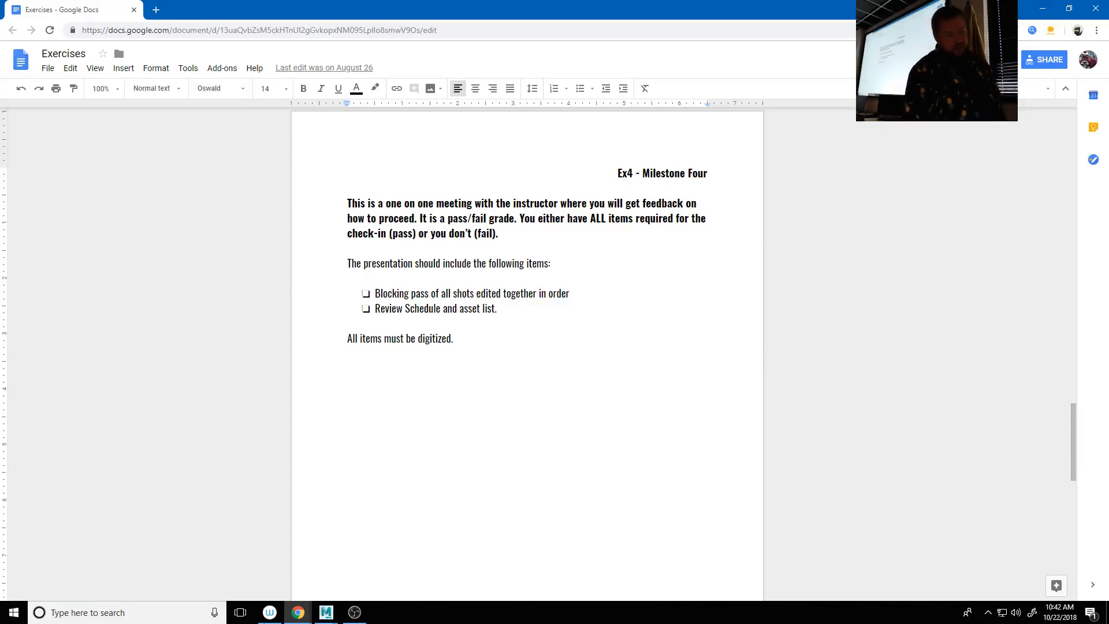
mouse_move(298, 612)
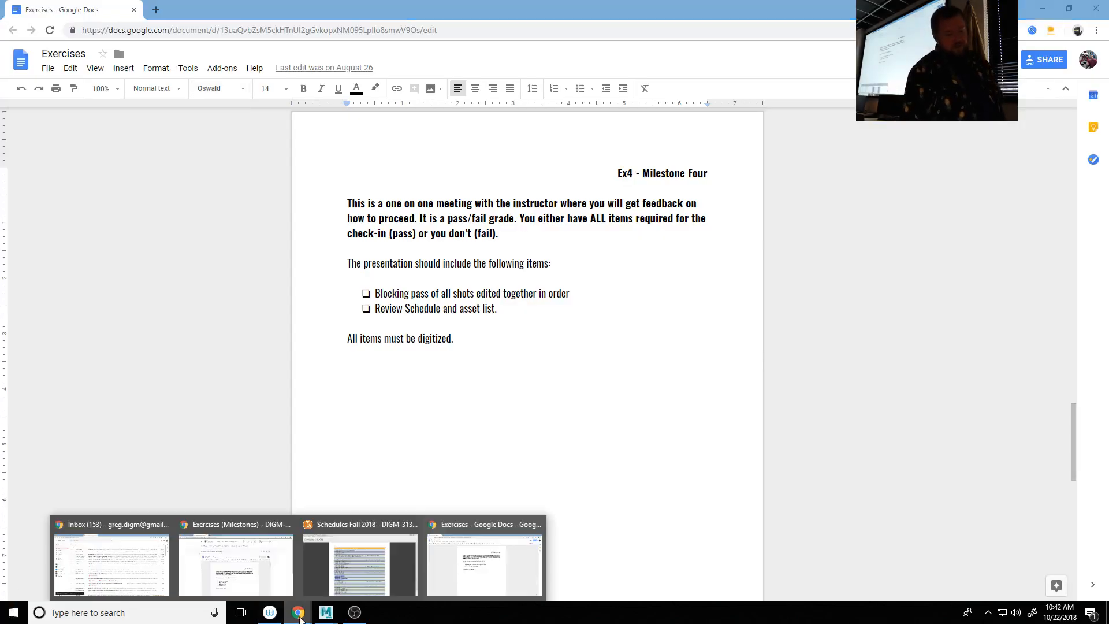
click(339, 580)
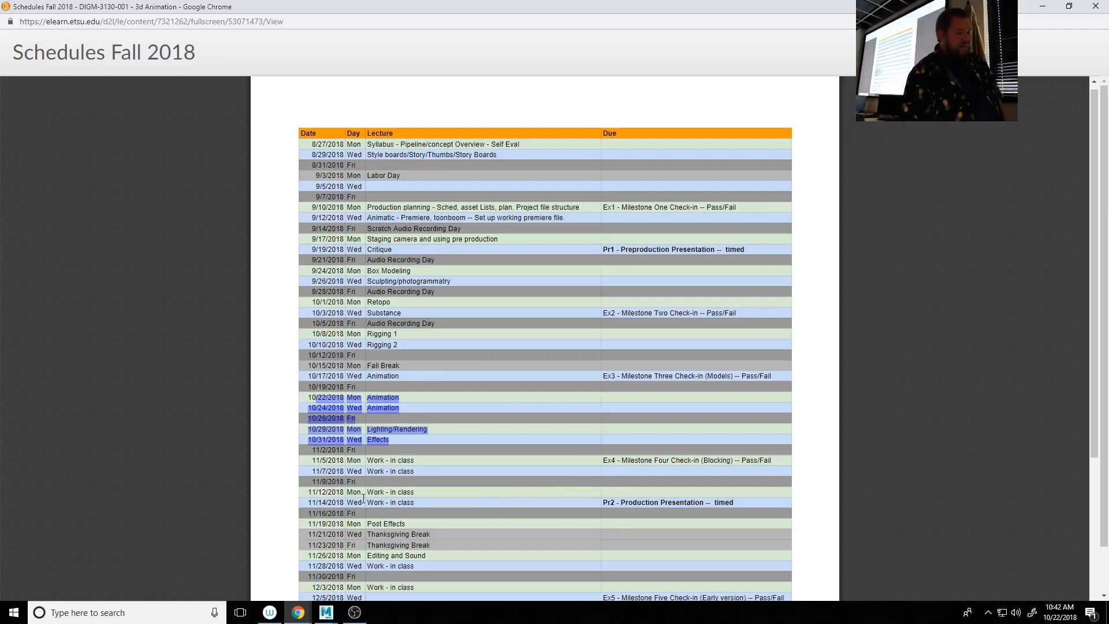
Step: Highlight the schedule from Date through the 11/14 Pr2 Production Presentation, then clear the highlight
drag(335, 502, 304, 128)
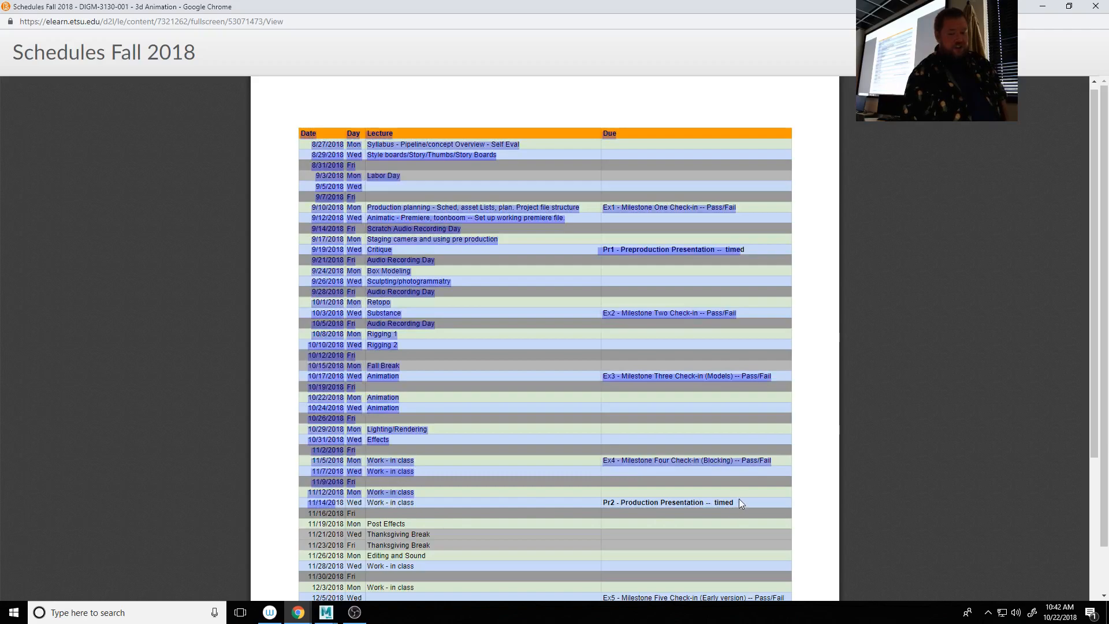
mouse_move(720, 499)
shift+mouse_down()
mouse_move(701, 501)
mouse_move(730, 502)
mouse_move(721, 501)
shift+mouse_up()
click(708, 511)
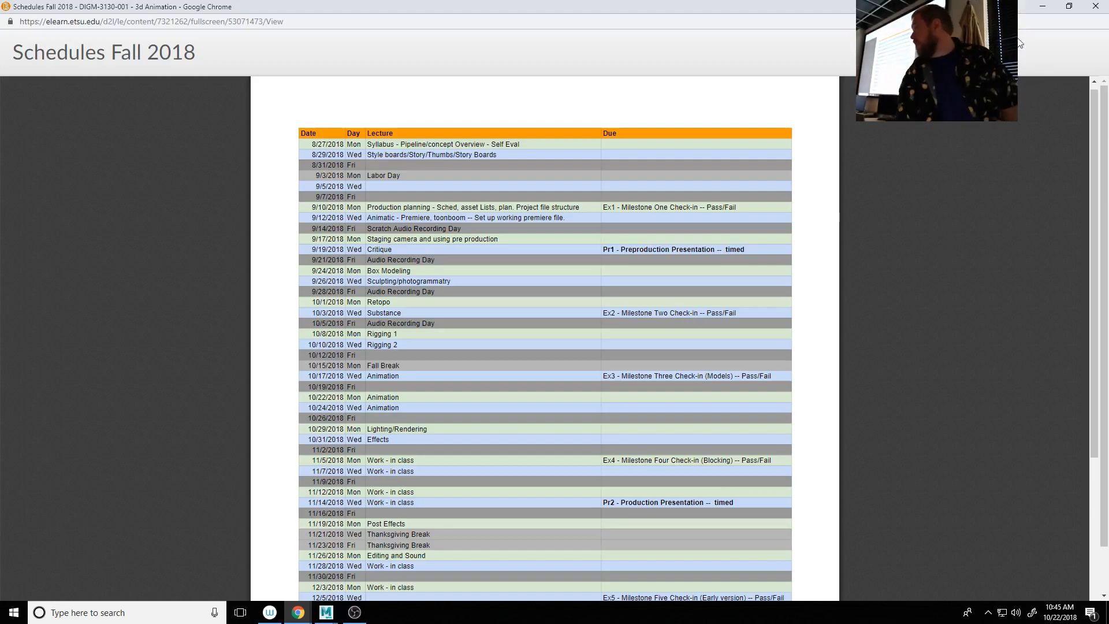
Step: Minimize the Brightspace schedule and the Exercises document to reveal the Windows desktop
click(1042, 6)
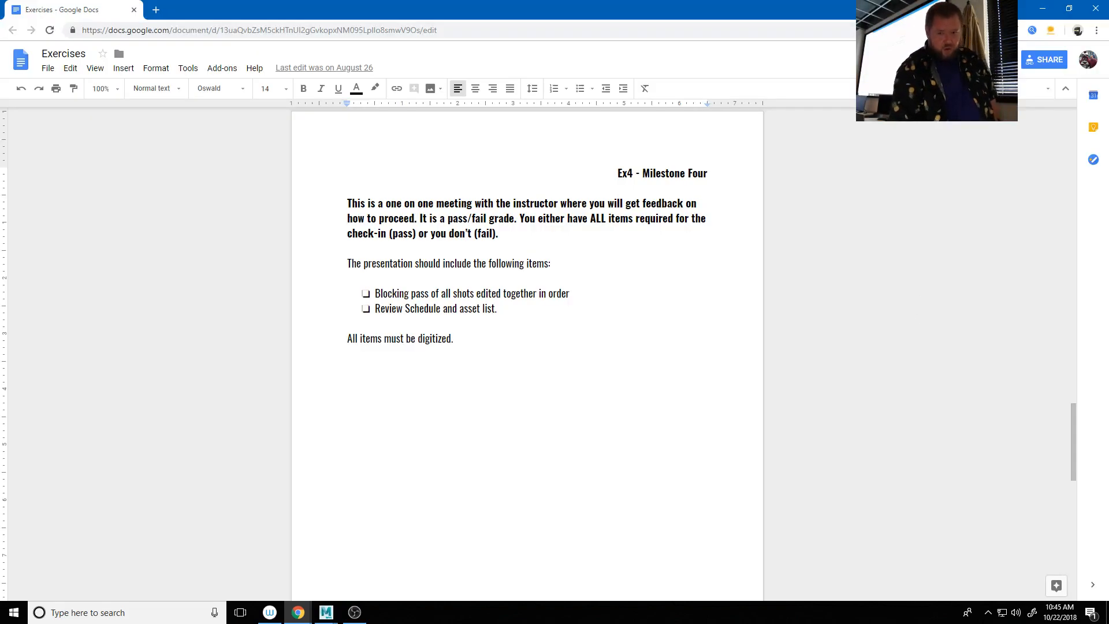
click(1043, 5)
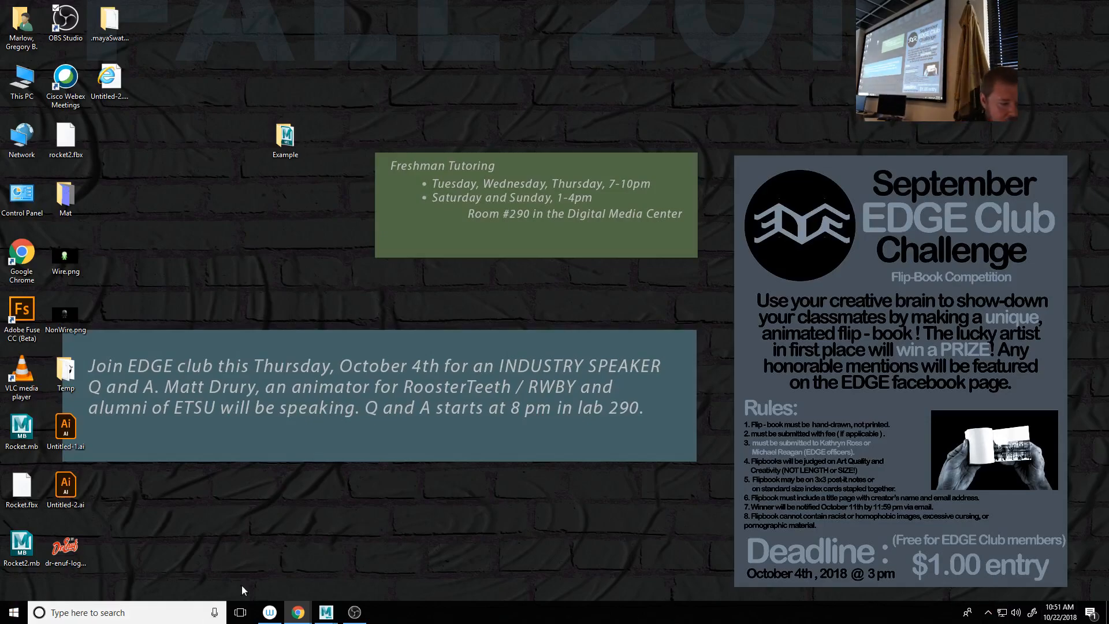
Step: Bring Maya to the front and switch the viewport to the Top view
mouse_move(326, 612)
click(396, 565)
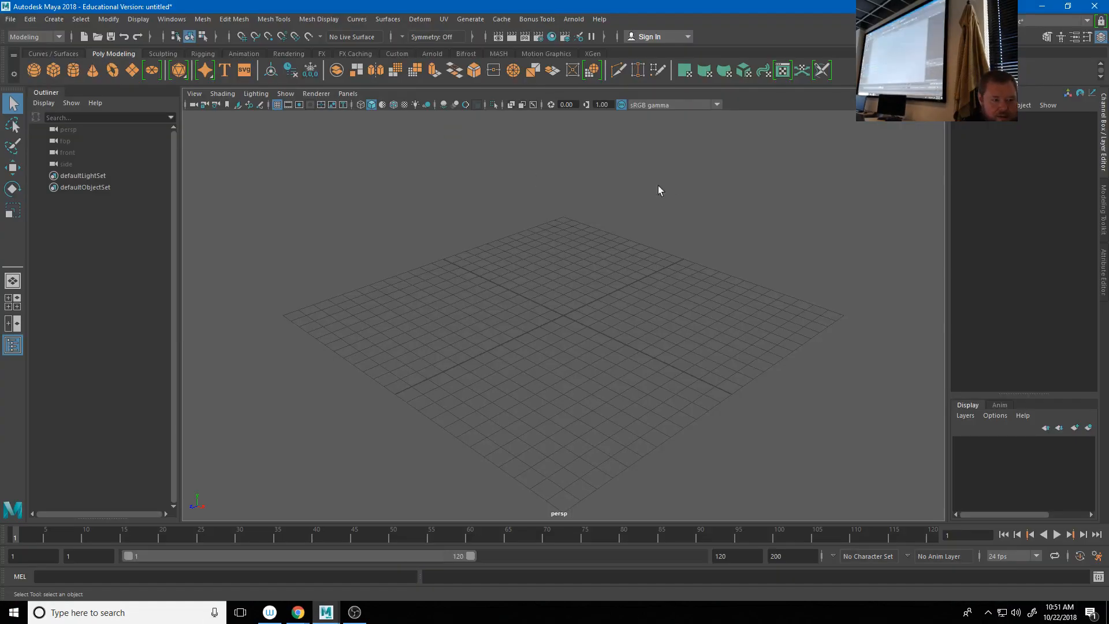
key(space)
drag(496, 332, 495, 295)
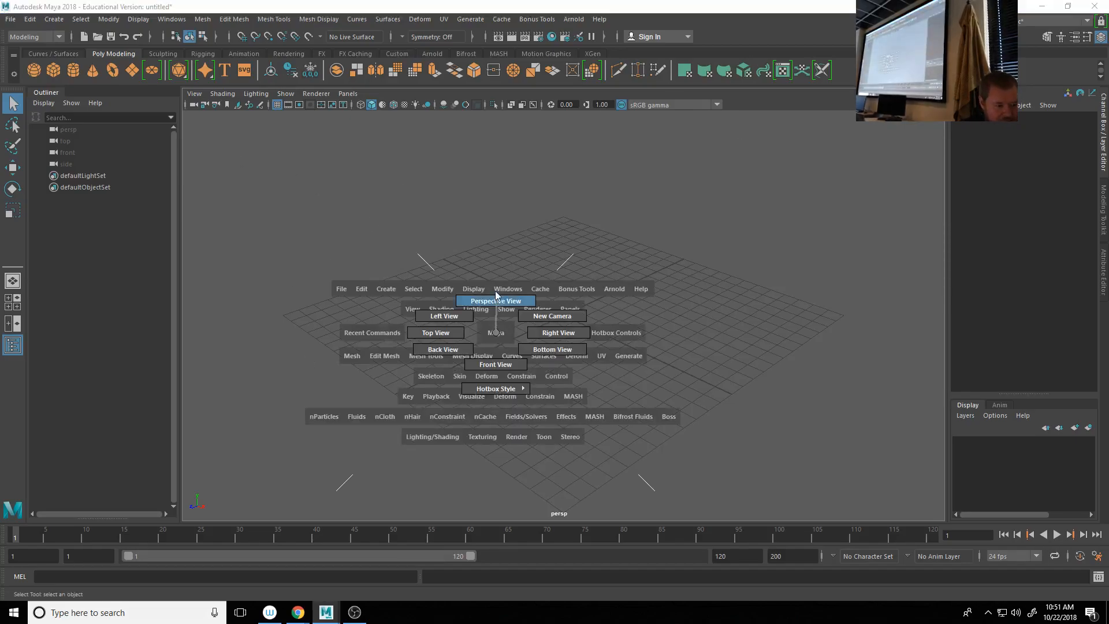
key(space)
drag(505, 364, 460, 364)
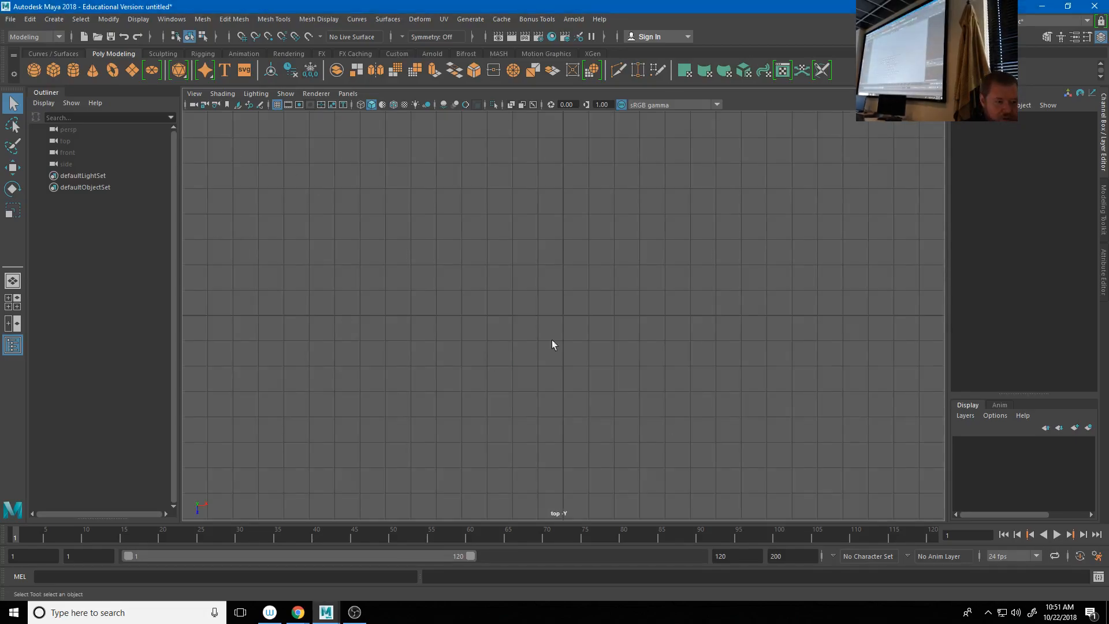
scroll(702, 314, down, 5)
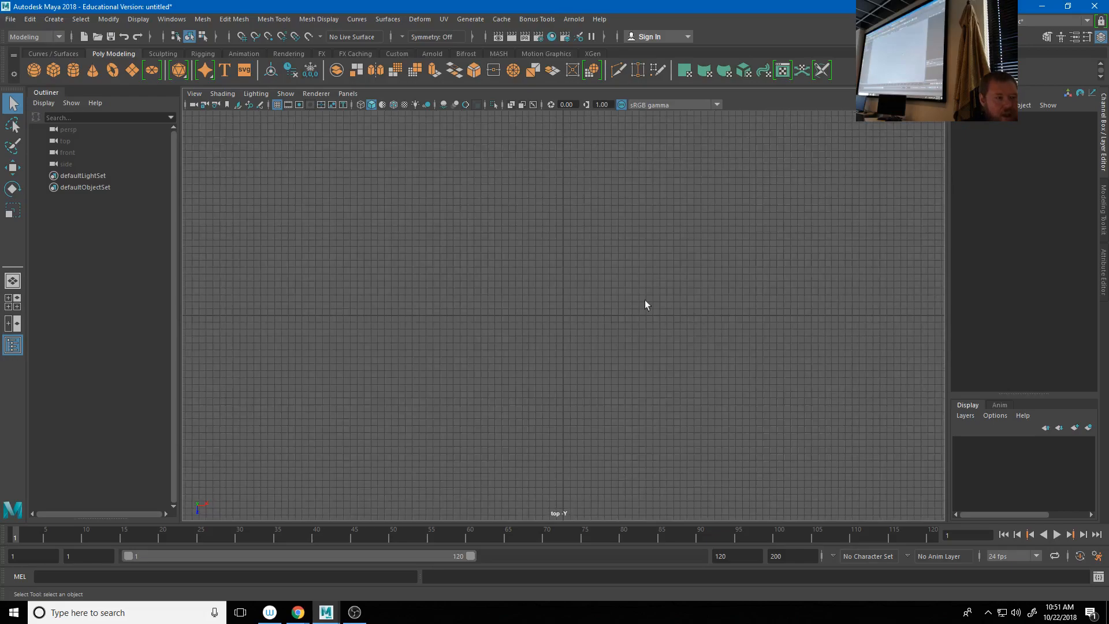
Step: Create a polygon sphere and move it out along the X axis
click(33, 70)
key(w)
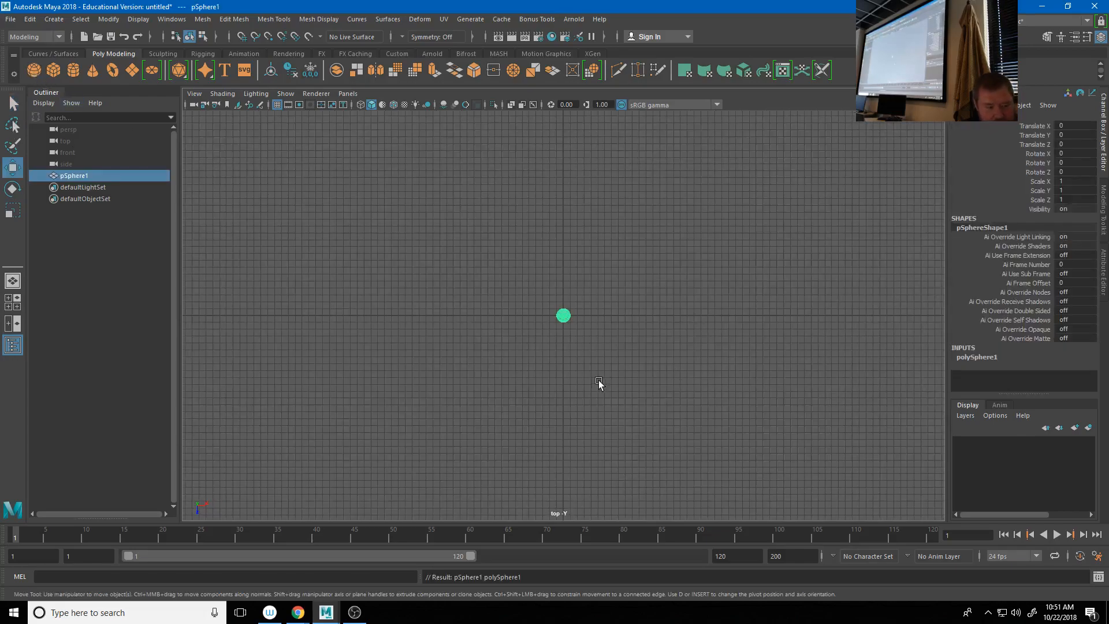
drag(584, 316, 876, 317)
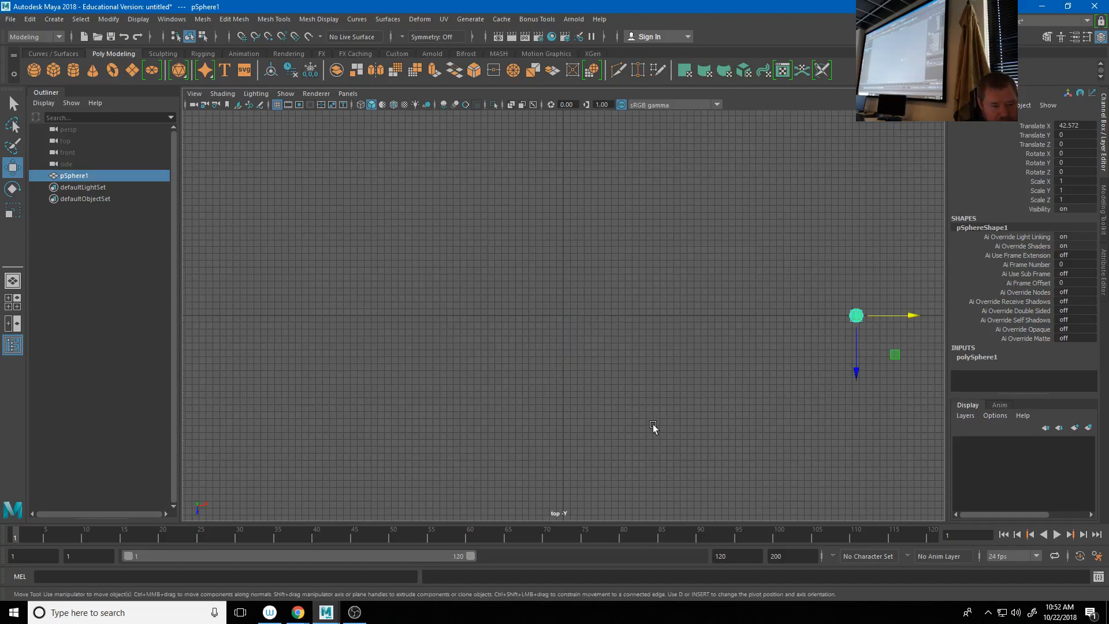
alt+middle_drag(696, 410, 565, 442)
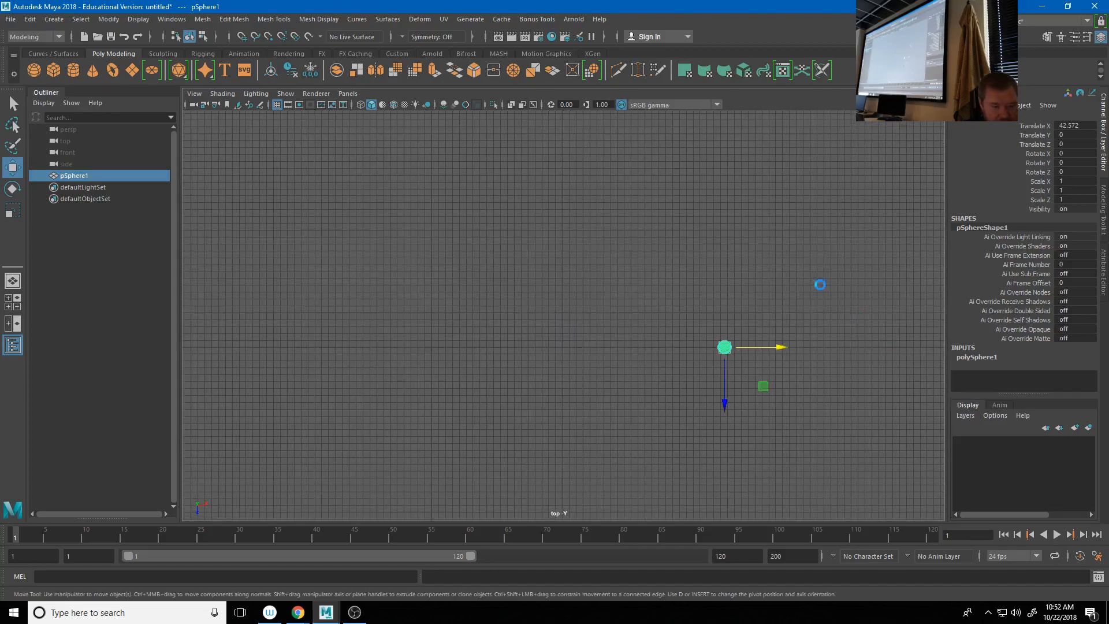
Step: Duplicate the small sphere and scale the copy up about 3.5 times
key(ctrl+d)
drag(784, 341, 716, 374)
click(725, 347)
key(e)
key(r)
click(798, 403)
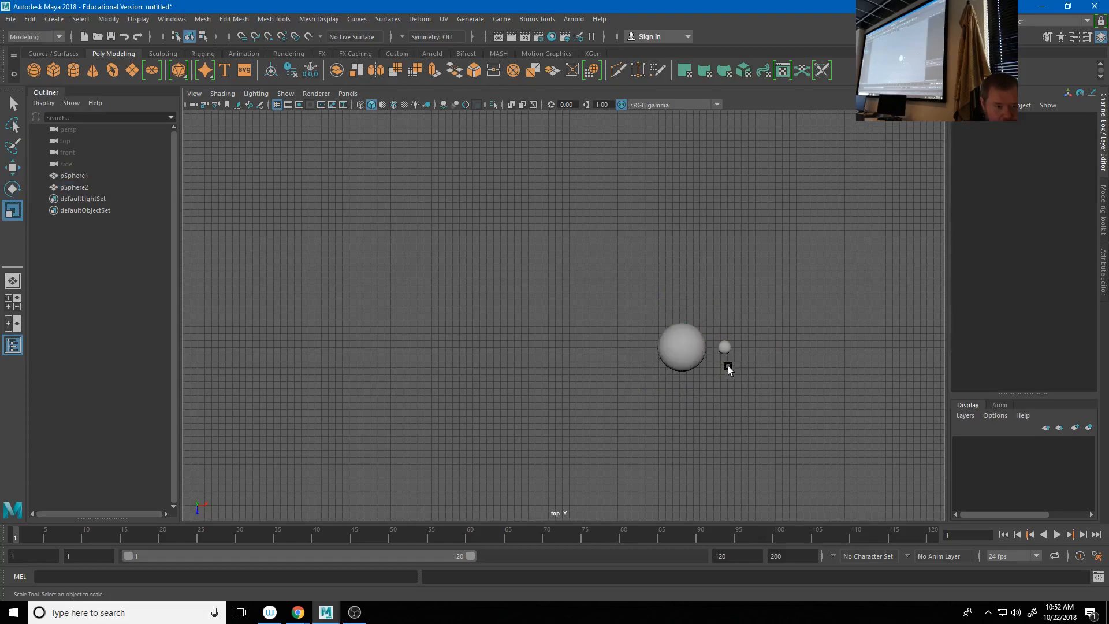
Step: Duplicate the large sphere and set the new copy's Translate X to 0
click(681, 356)
key(ctrl+d)
key(w)
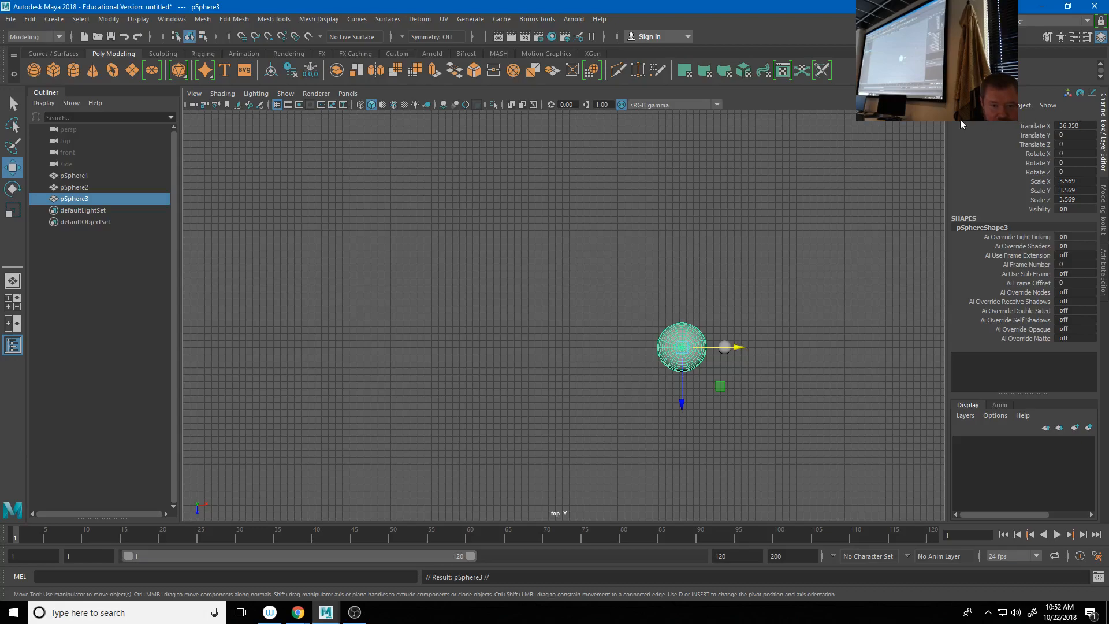
click(1067, 125)
text(0)
key(Return)
click(545, 294)
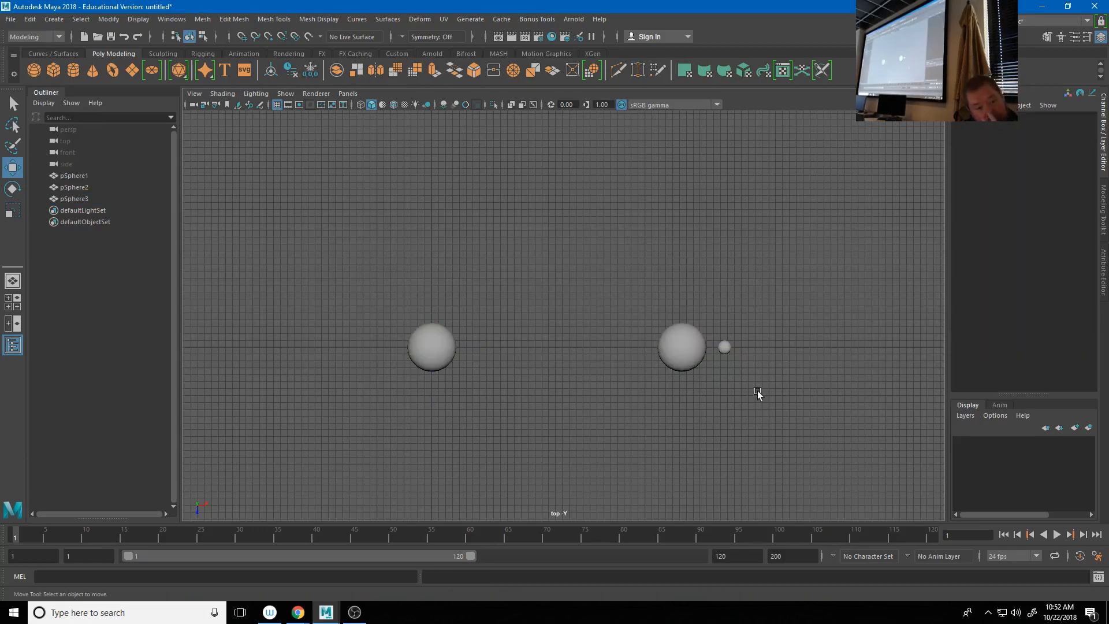
click(724, 347)
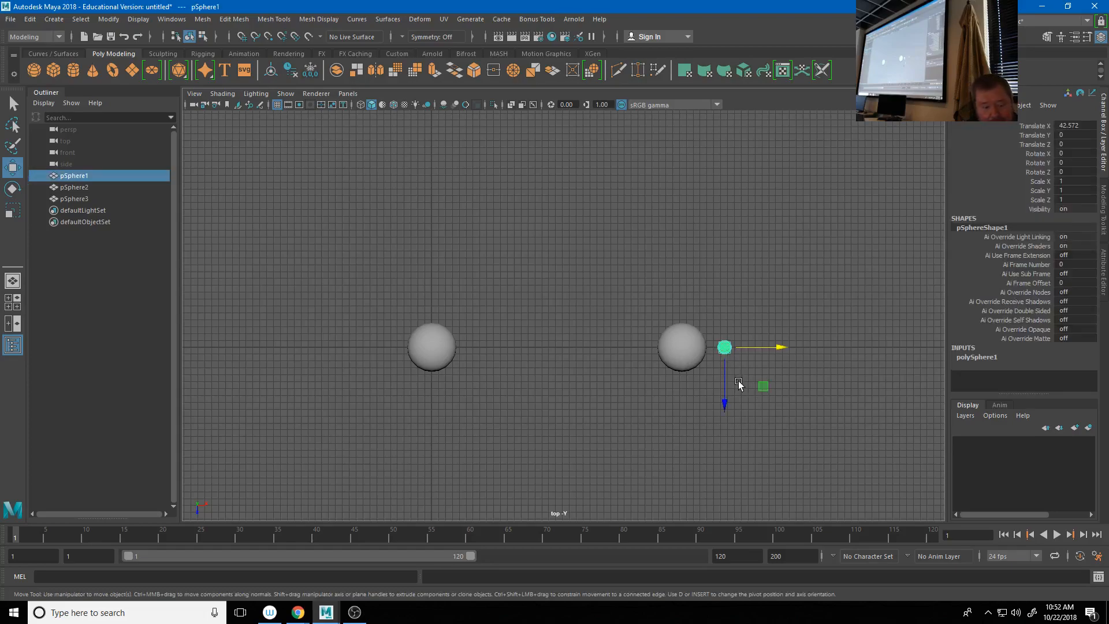
drag(725, 347, 675, 311)
drag(35, 532, 86, 535)
key(ctrl+z)
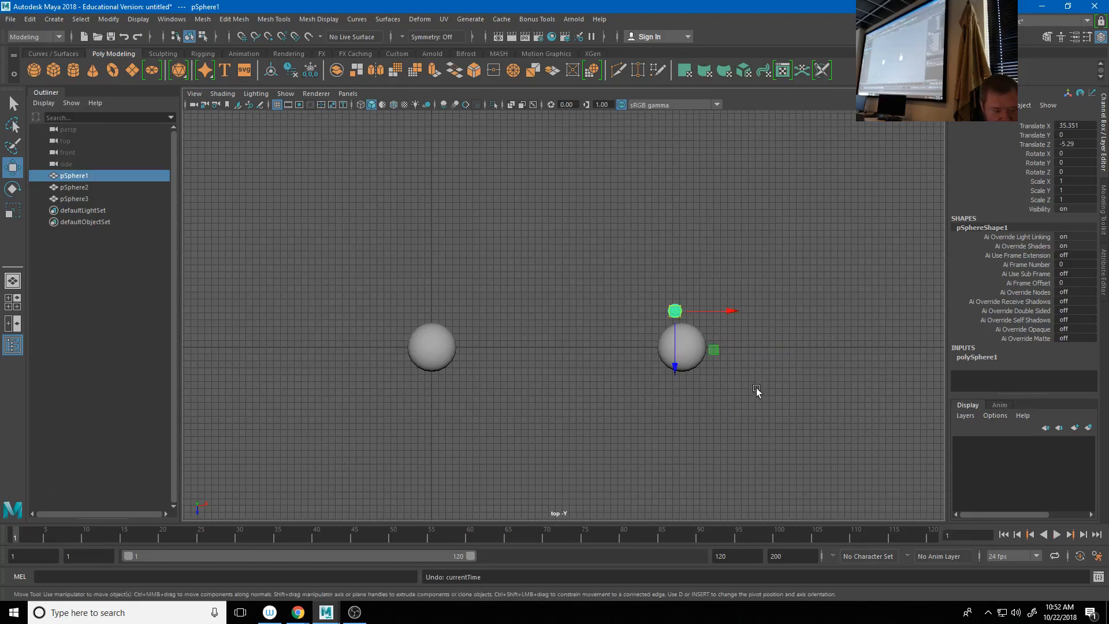
key(s)
drag(104, 536, 85, 546)
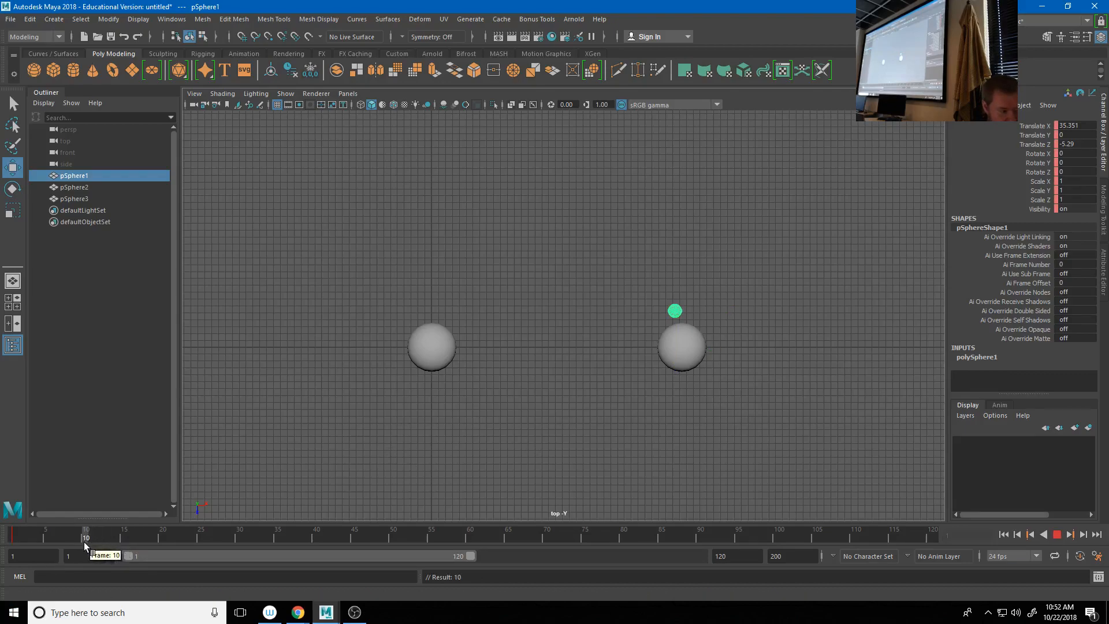
drag(673, 311, 642, 354)
key(s)
key(alt+v)
drag(141, 539, 47, 530)
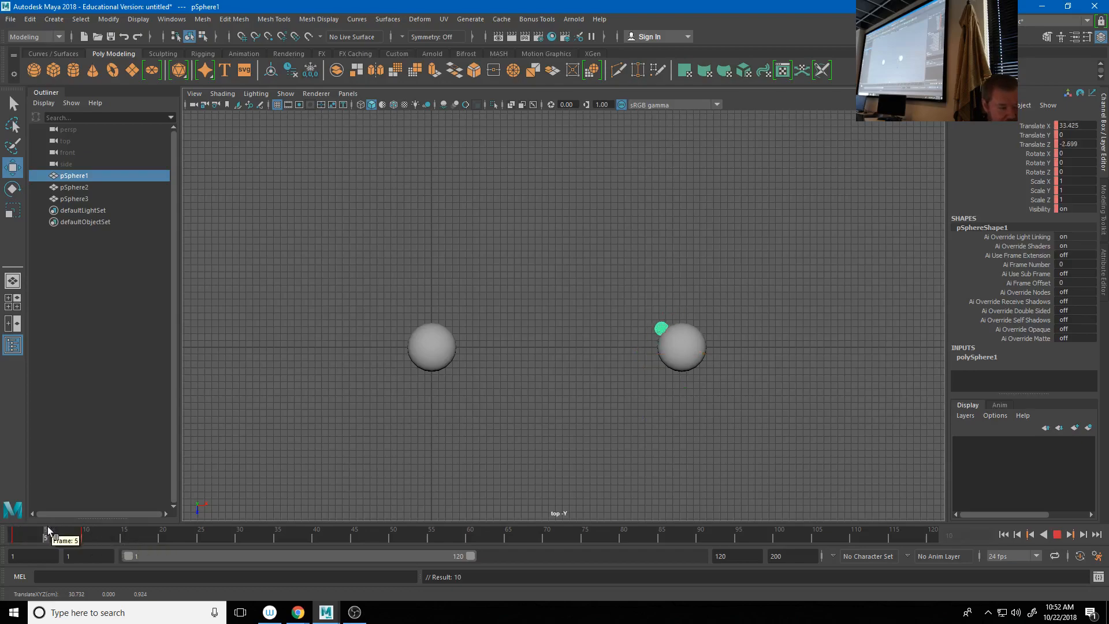
drag(661, 328, 652, 318)
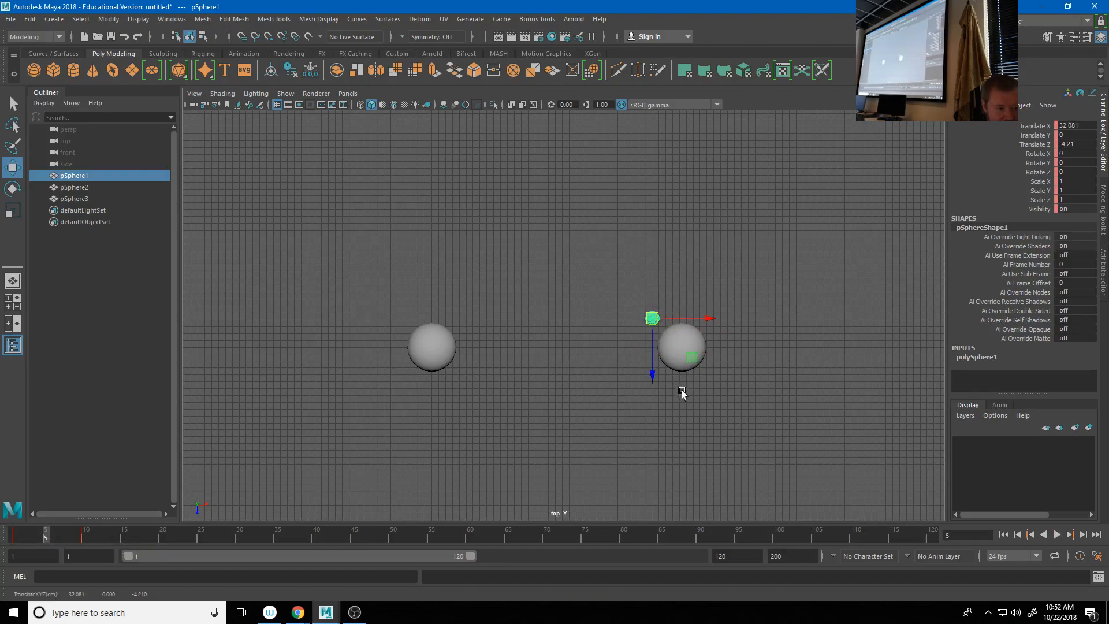
key(s)
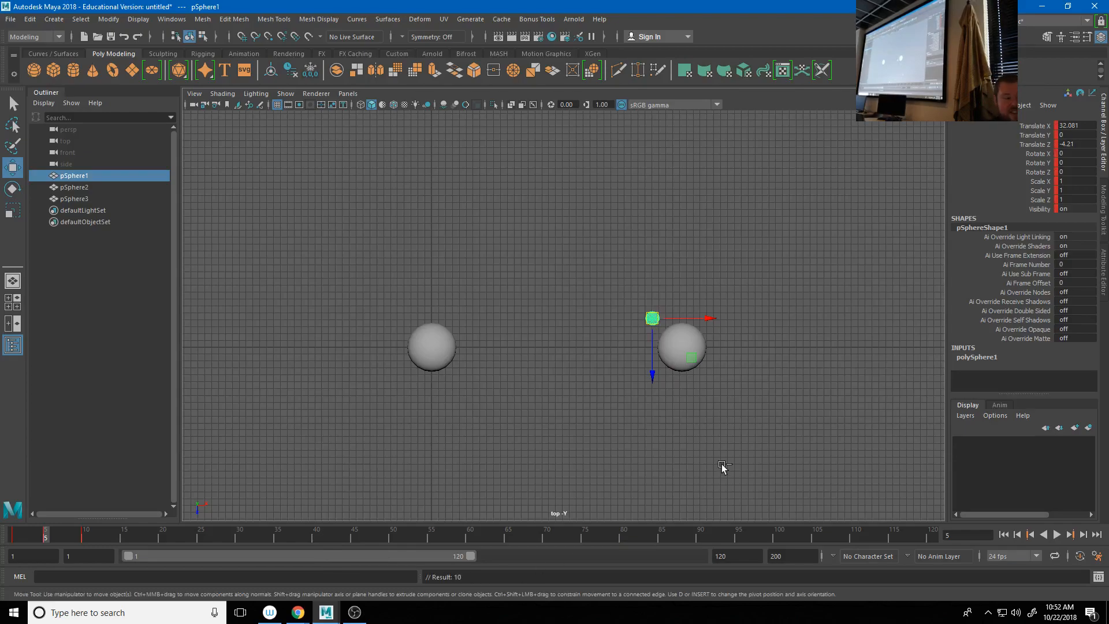
key(ctrl+z)
key(ctrl+z)
key(ctrl+z)
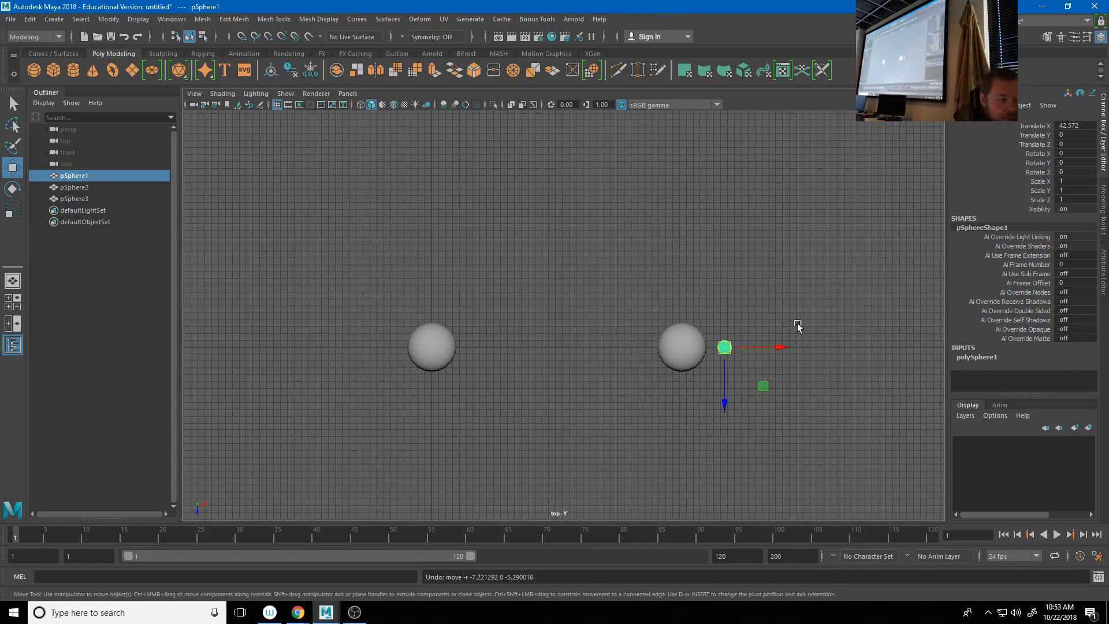
Step: Nudge pSphere1 further out on X, then rename pSphere1–3 to Moon, Earth and Sun
drag(774, 347, 791, 347)
double_click(69, 176)
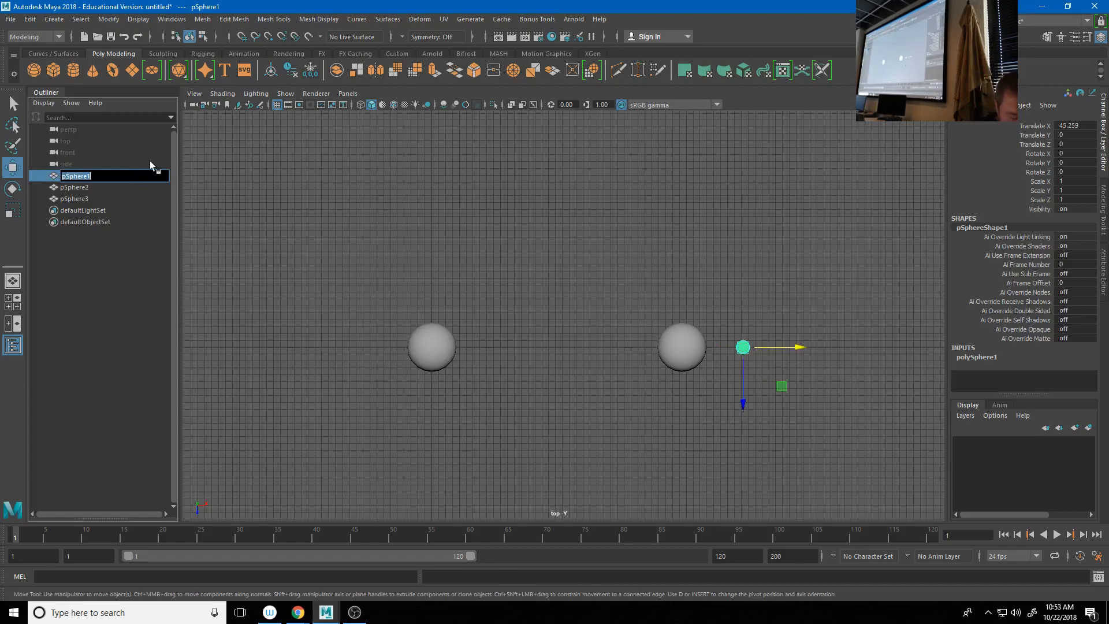
text(Moon)
double_click(75, 187)
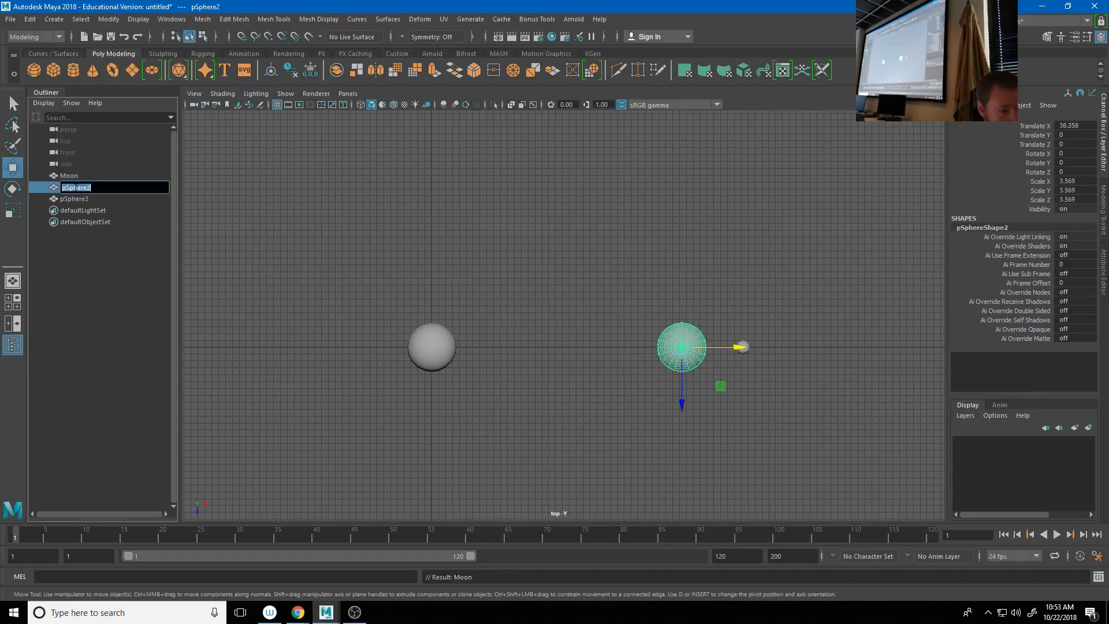
text(Earth)
key(Return)
double_click(71, 199)
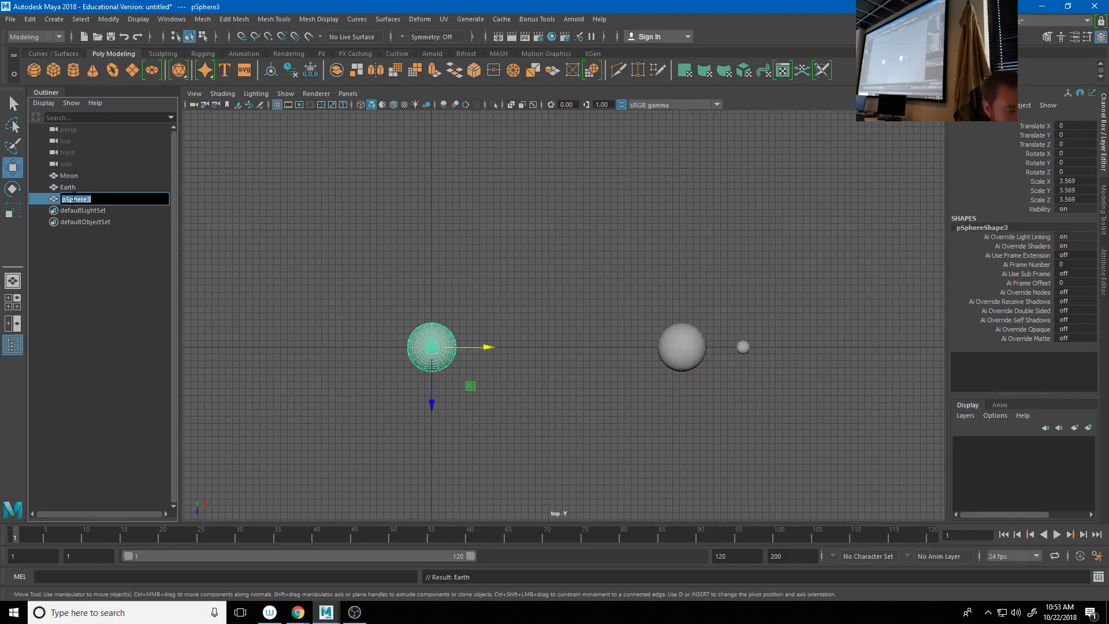
text(Sun)
key(Return)
Step: Clear the selection and select the small Moon sphere
click(552, 186)
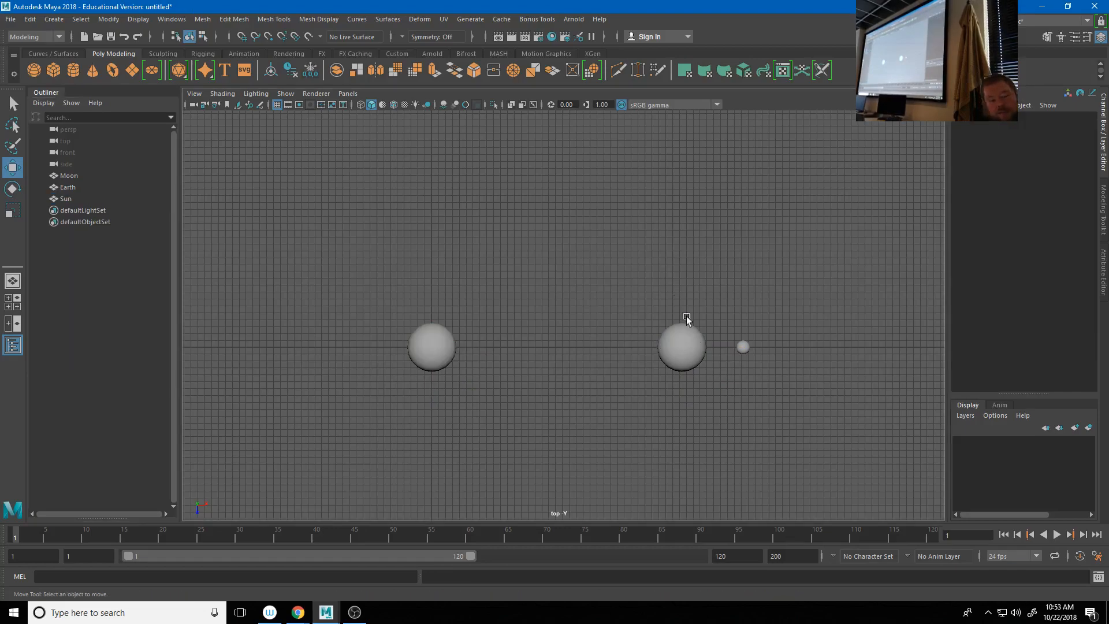
click(685, 357)
click(751, 354)
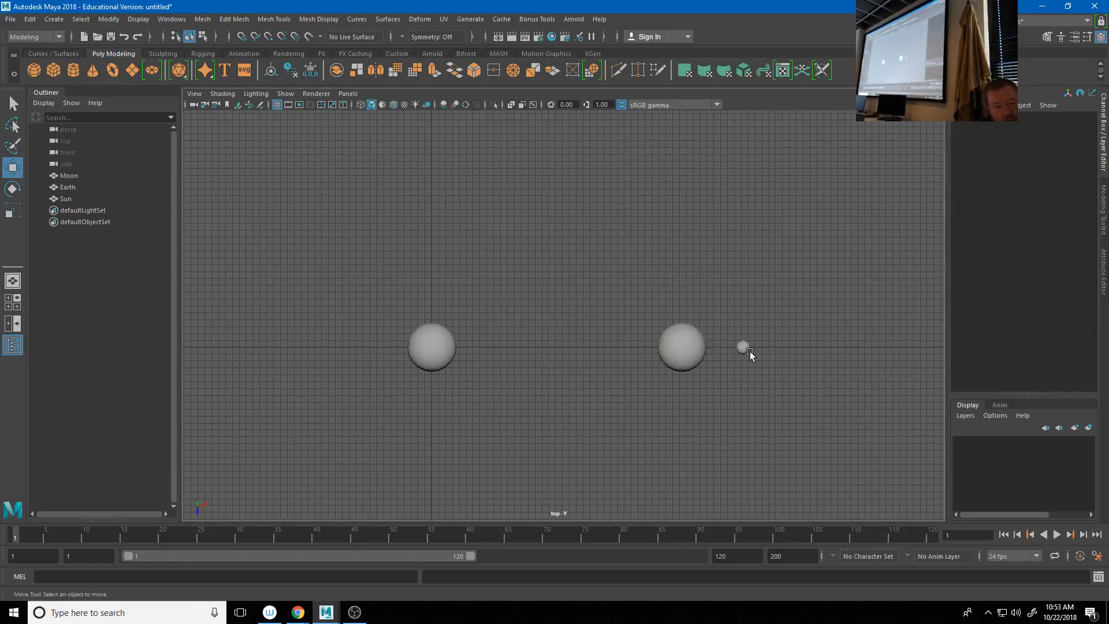
click(749, 352)
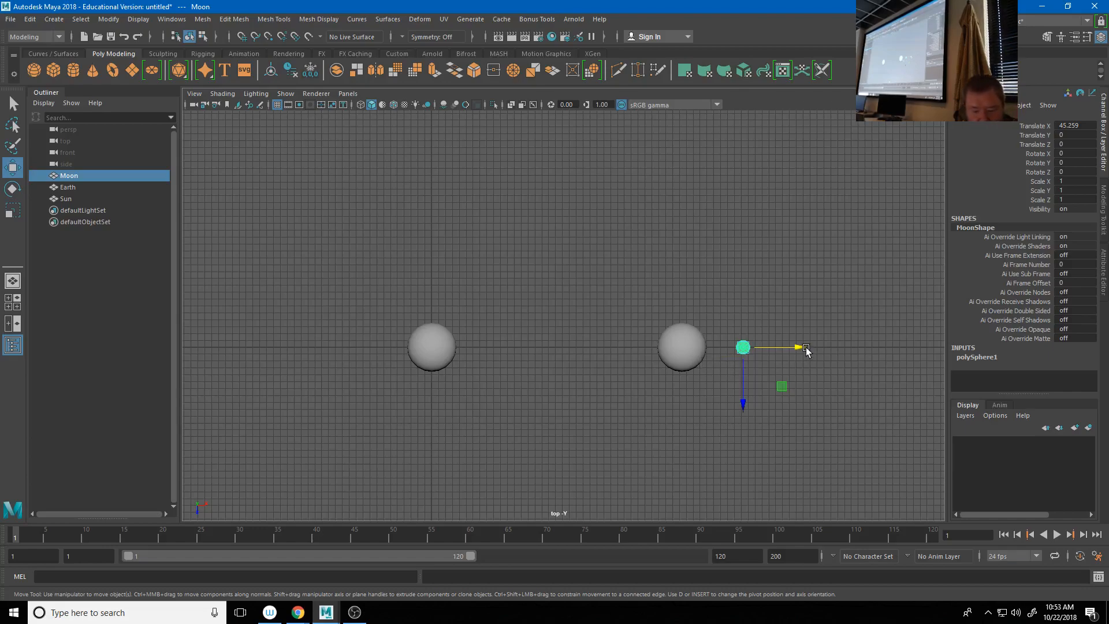
key(d)
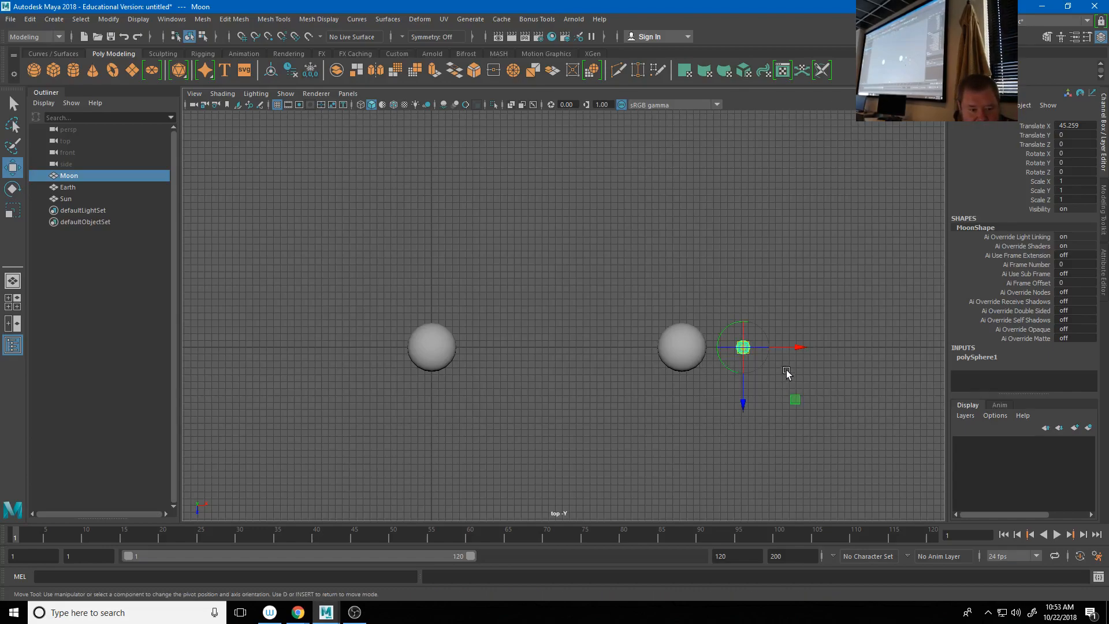
drag(797, 347, 736, 347)
key(d)
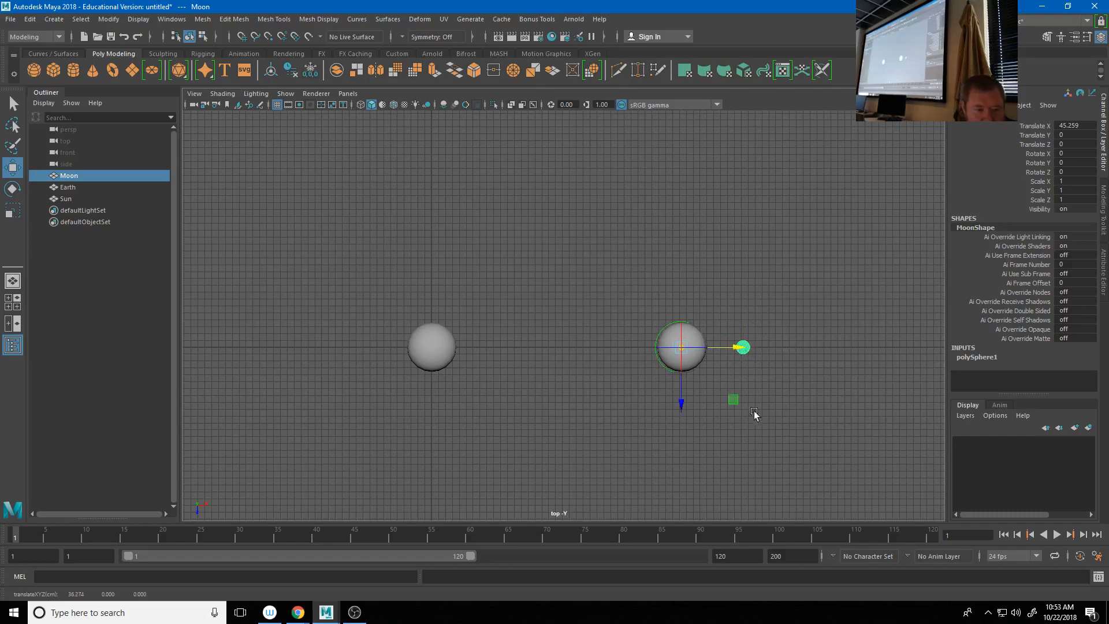
key(e)
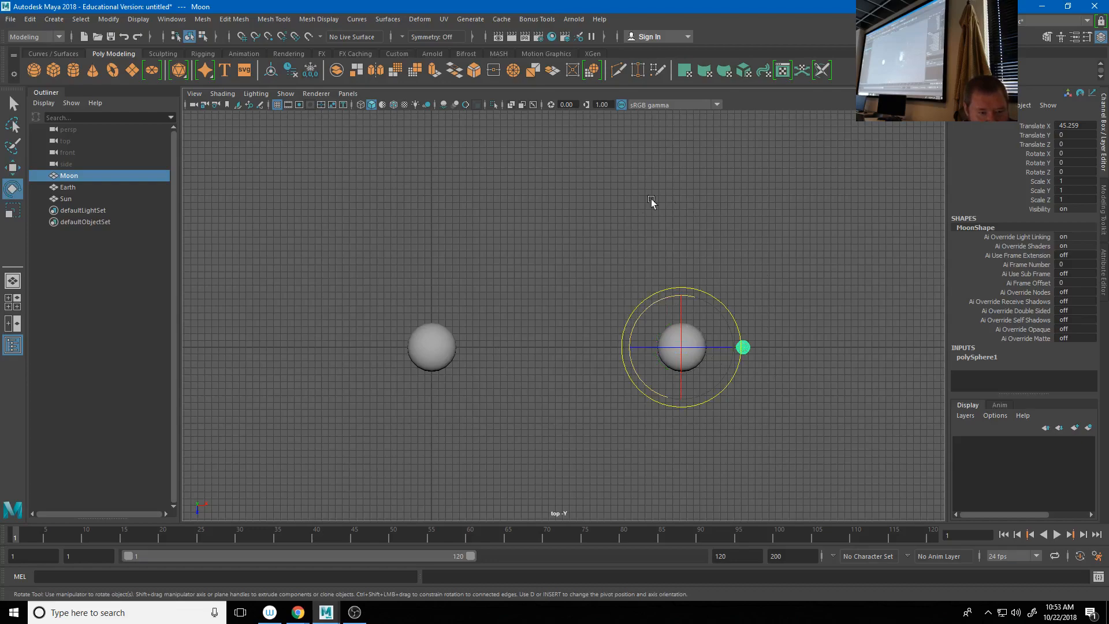
drag(491, 475, 583, 519)
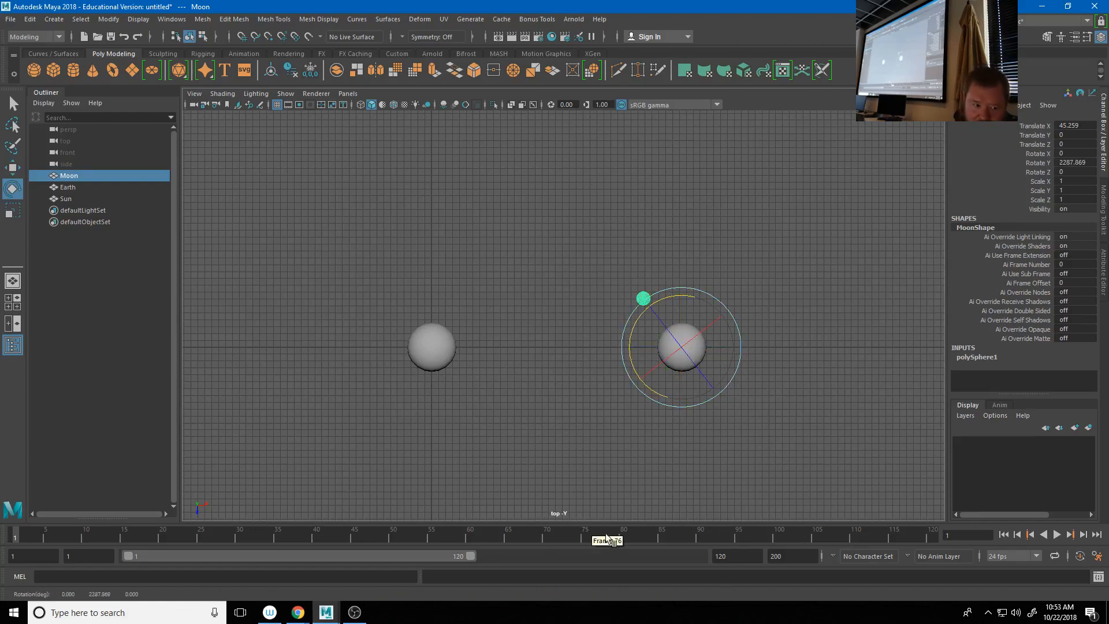
key(ctrl+z)
key(ctrl+z)
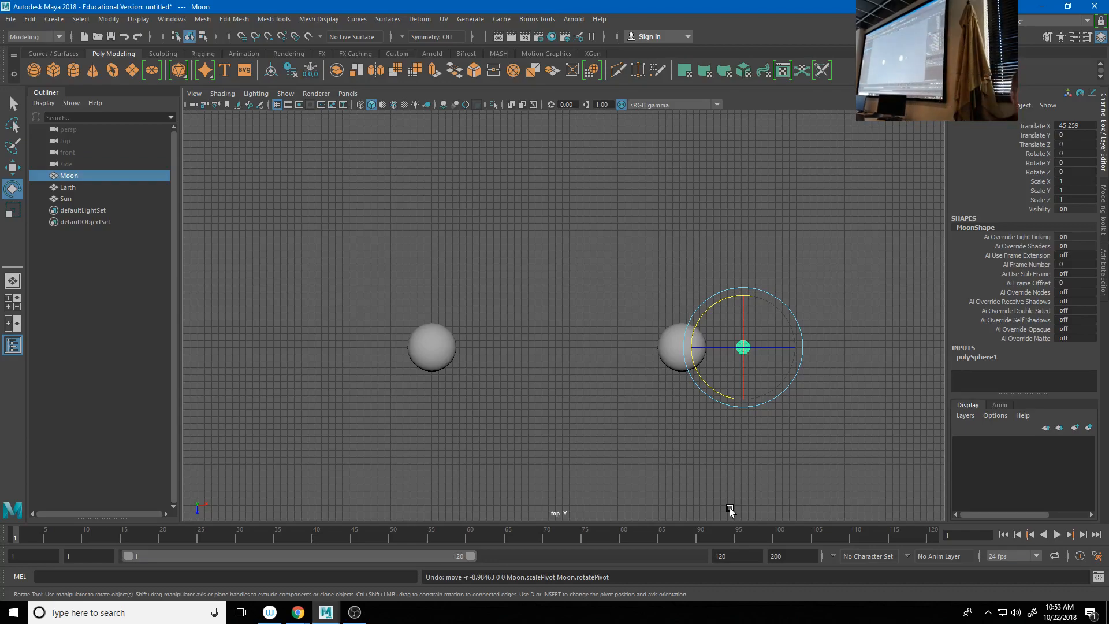
click(88, 241)
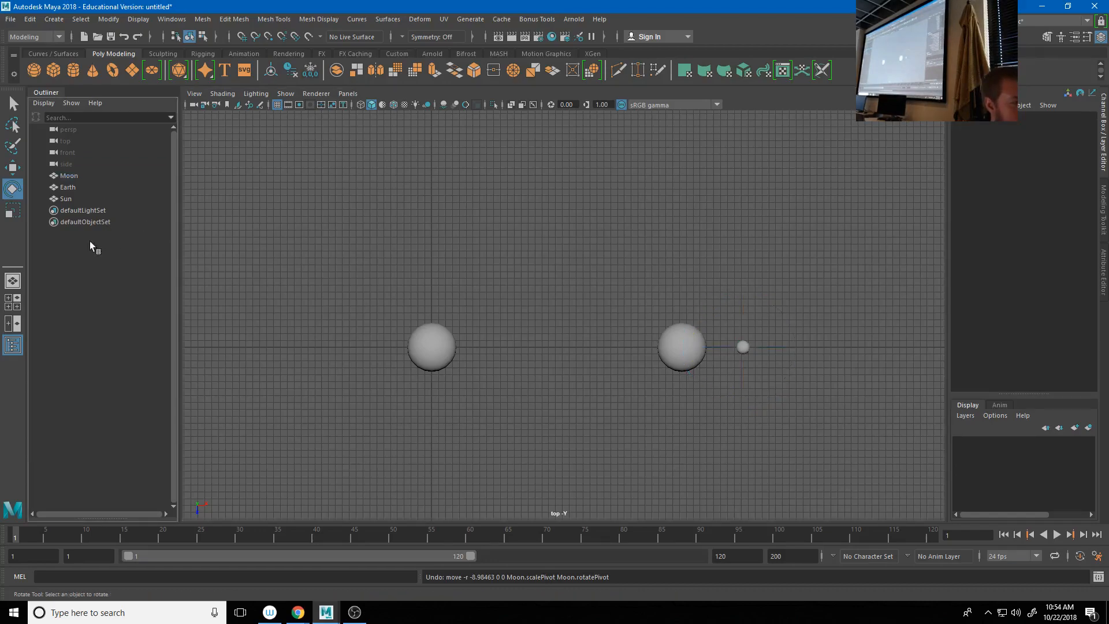
click(71, 176)
Step: Group the Moon with Ctrl+G, rename group1 to MoonGRP, and reselect the Moon
key(ctrl+g)
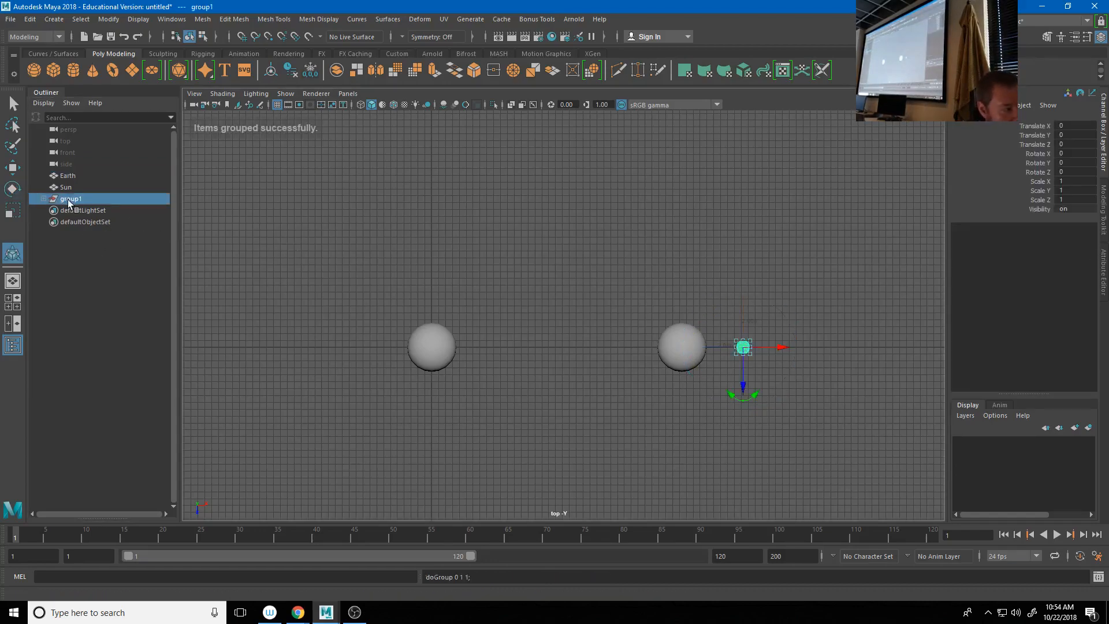
double_click(71, 199)
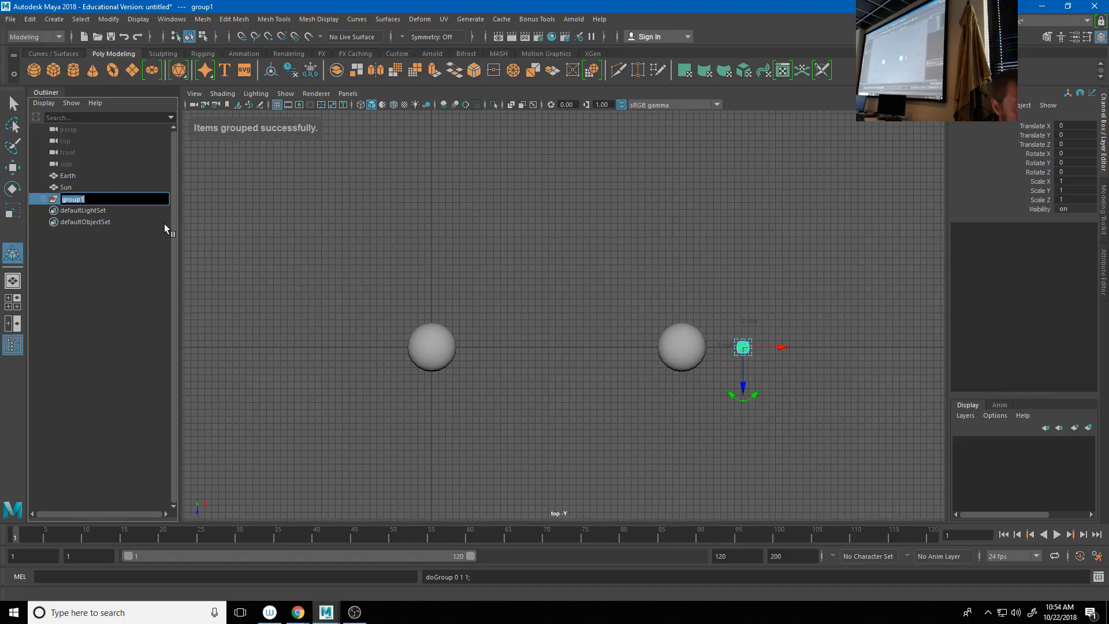
text(MoonGRP)
key(Return)
click(44, 199)
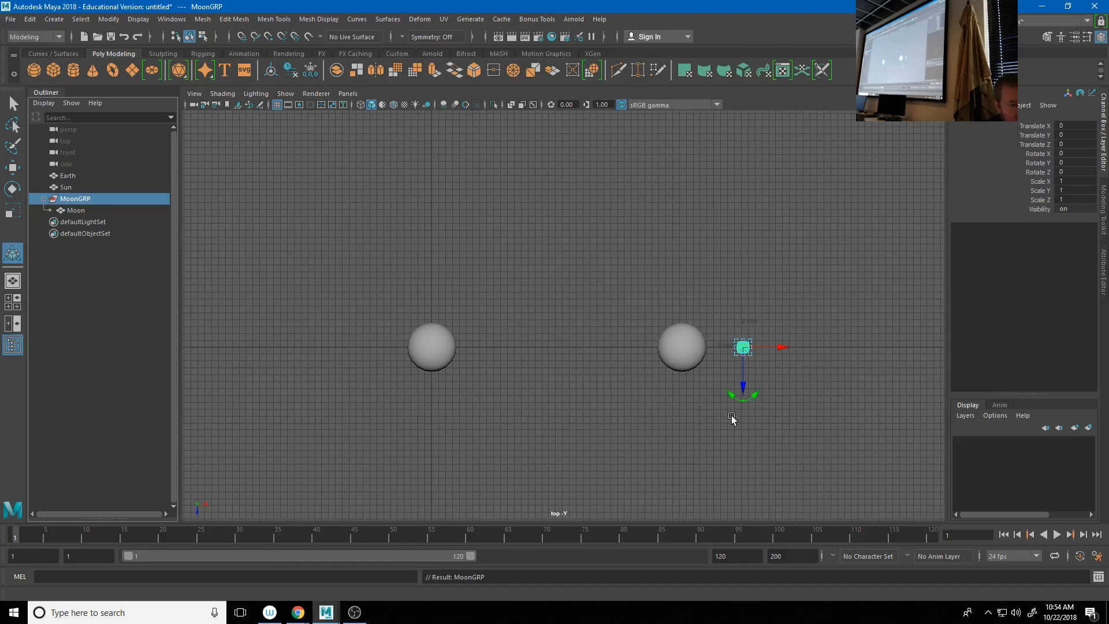
click(750, 448)
click(746, 348)
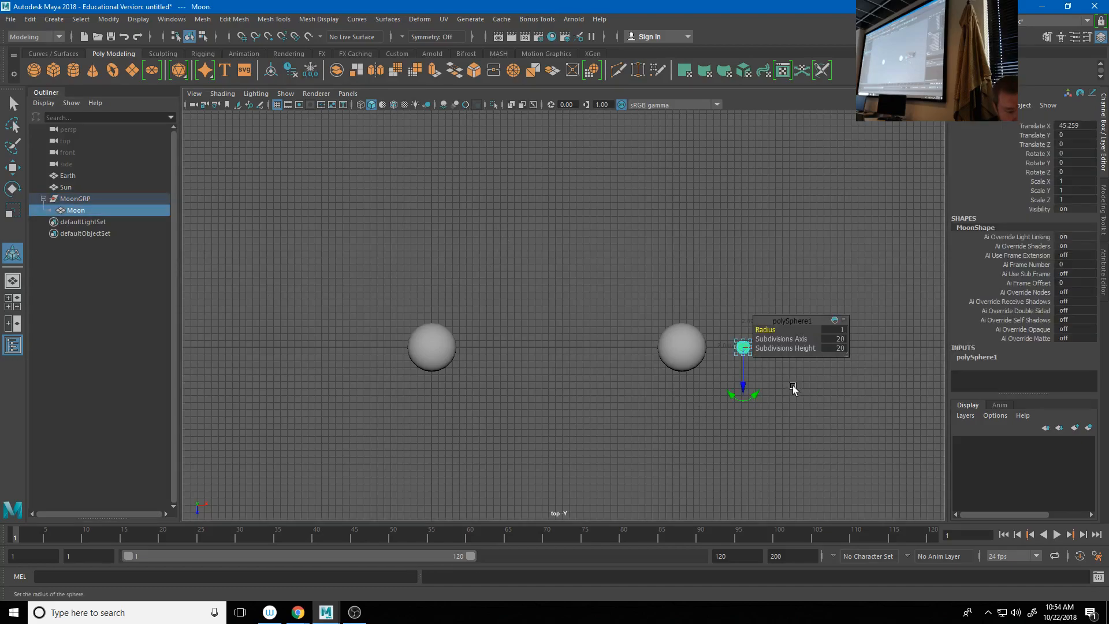
Step: Scale the Sun uniformly up to 5.557
key(w)
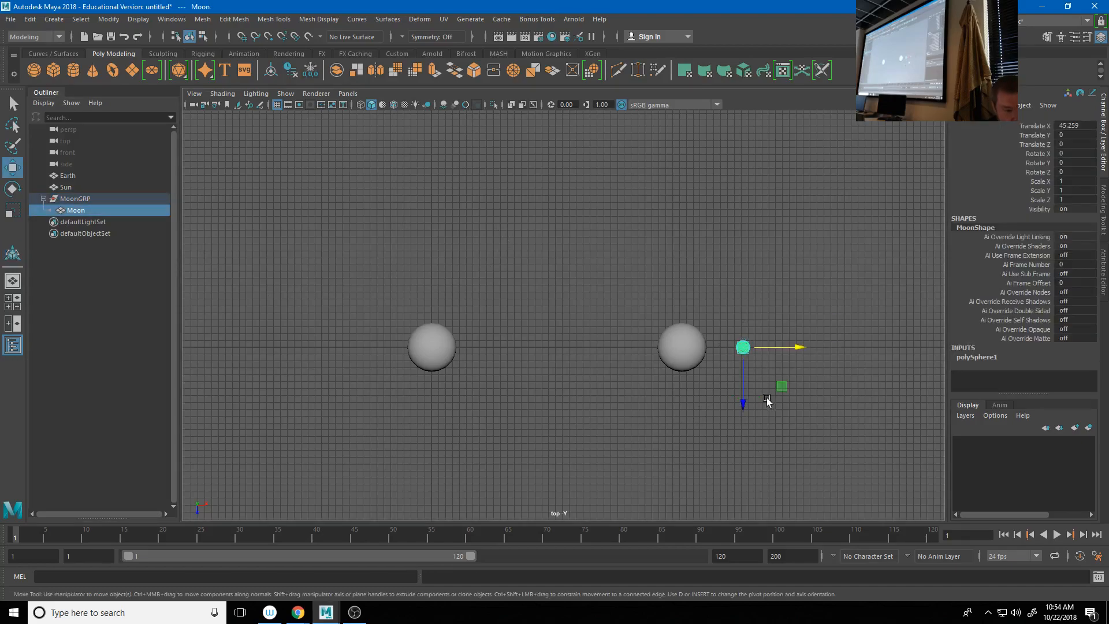
click(80, 200)
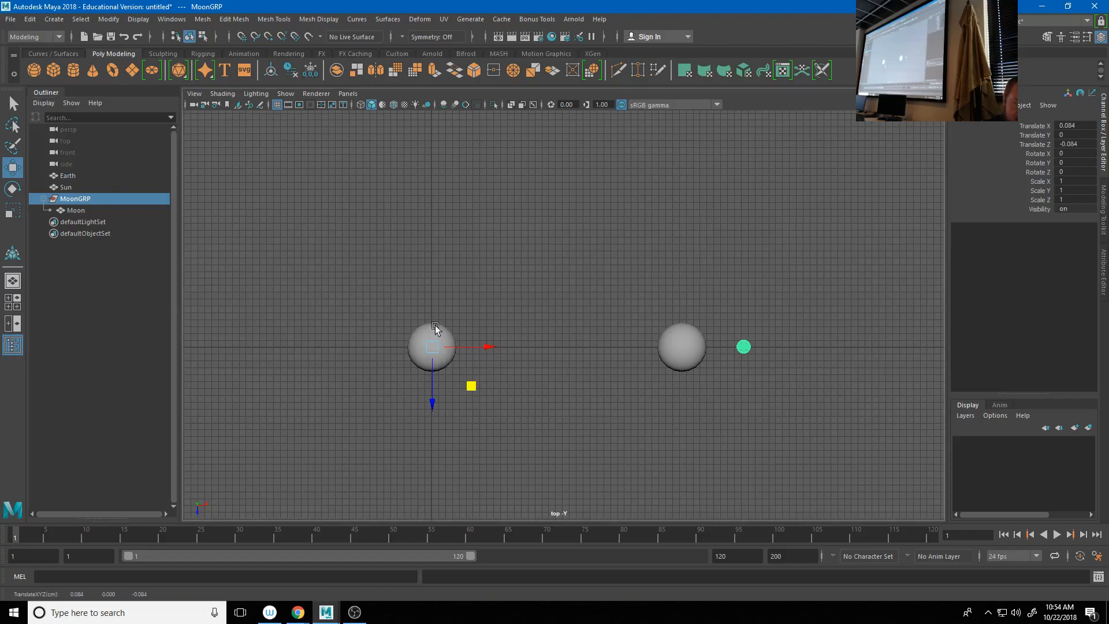
click(441, 331)
key(r)
drag(432, 347, 479, 350)
Step: Put MoonGRP into pivot-edit mode and switch the view to wireframe
click(68, 199)
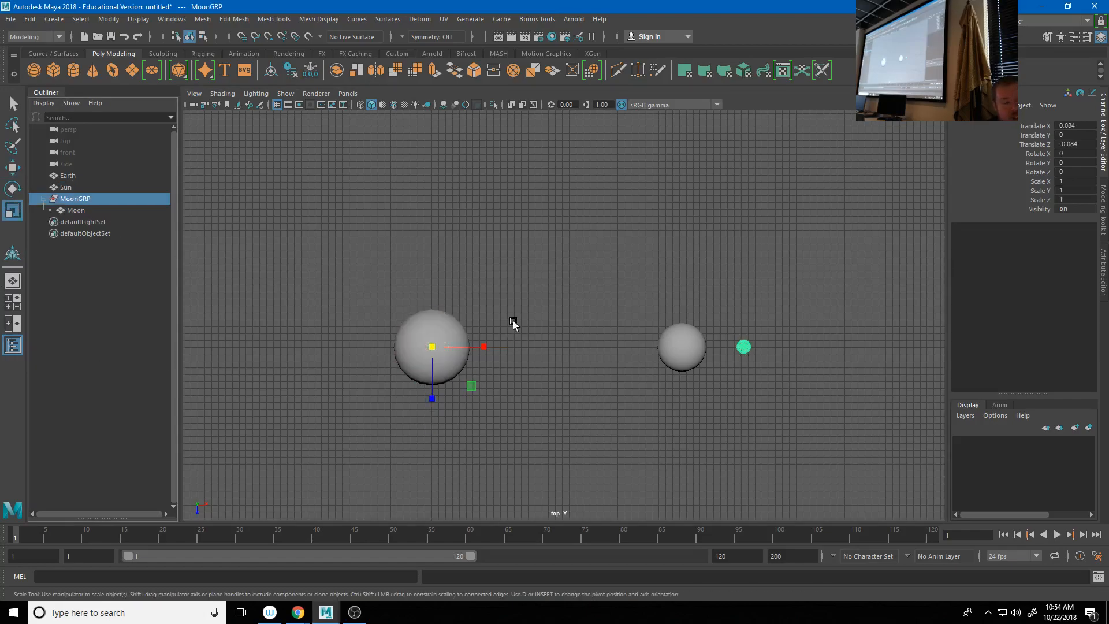
key(Insert)
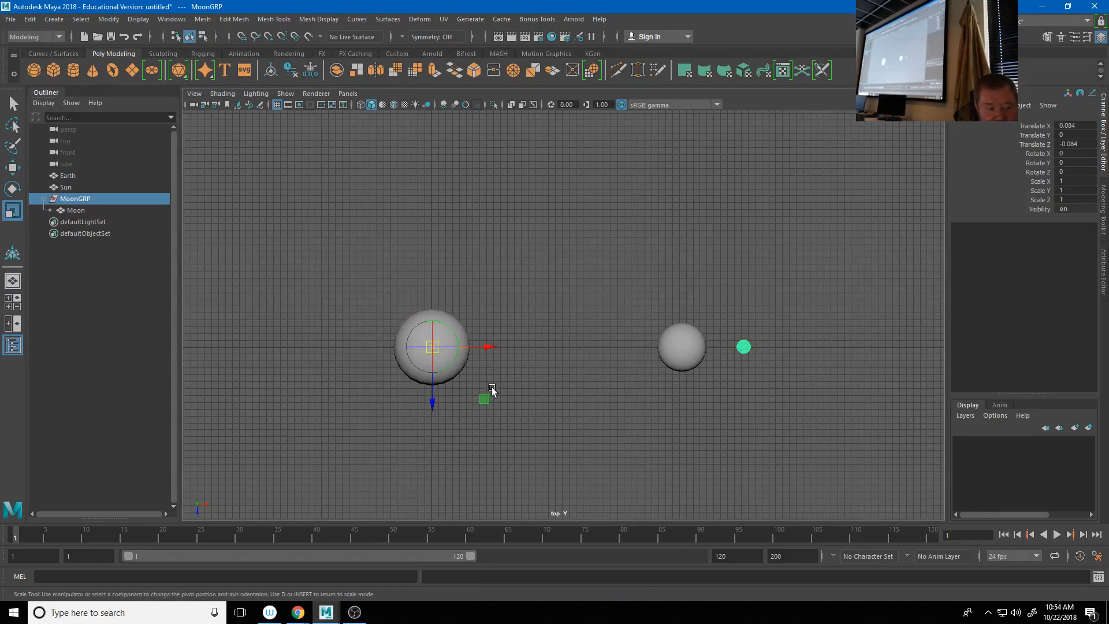
key(w)
scroll(500, 375, up, 3)
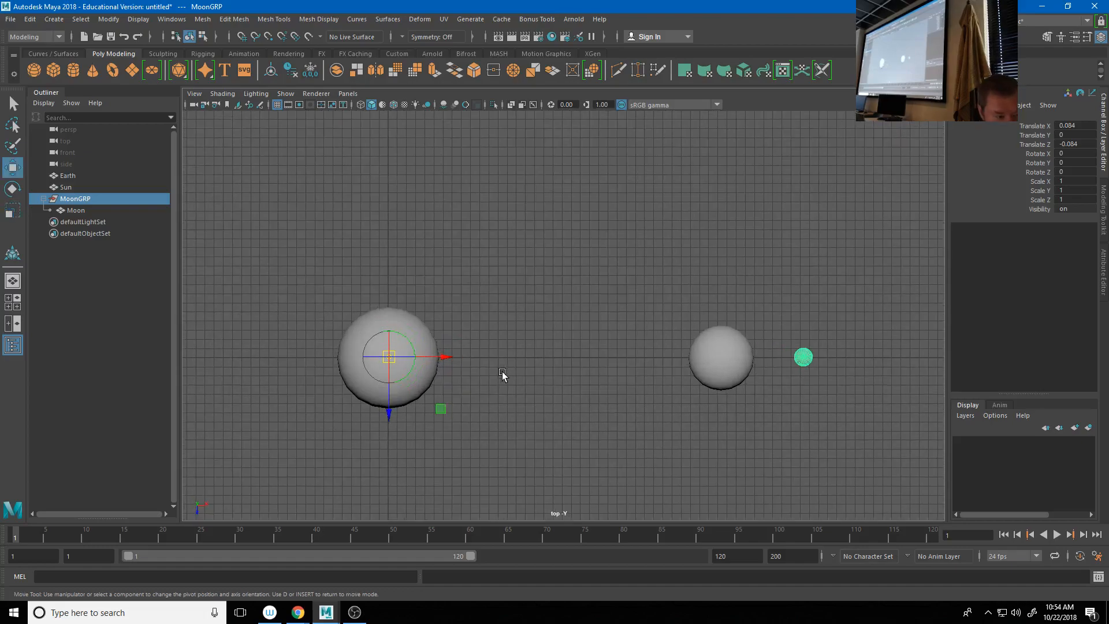
alt+middle_drag(583, 393, 492, 357)
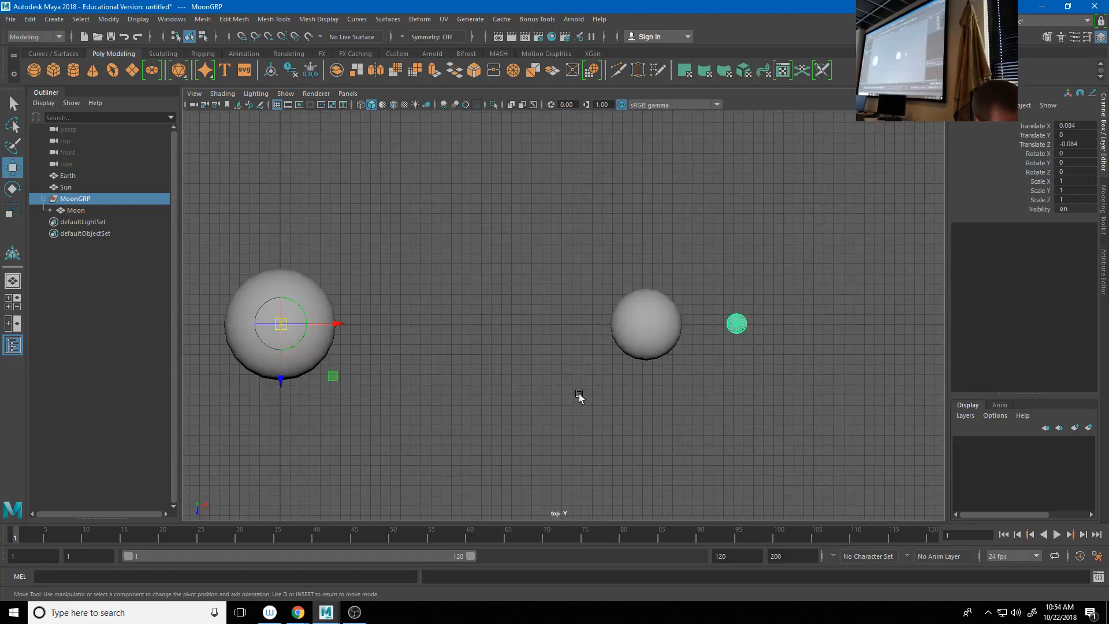
key(4)
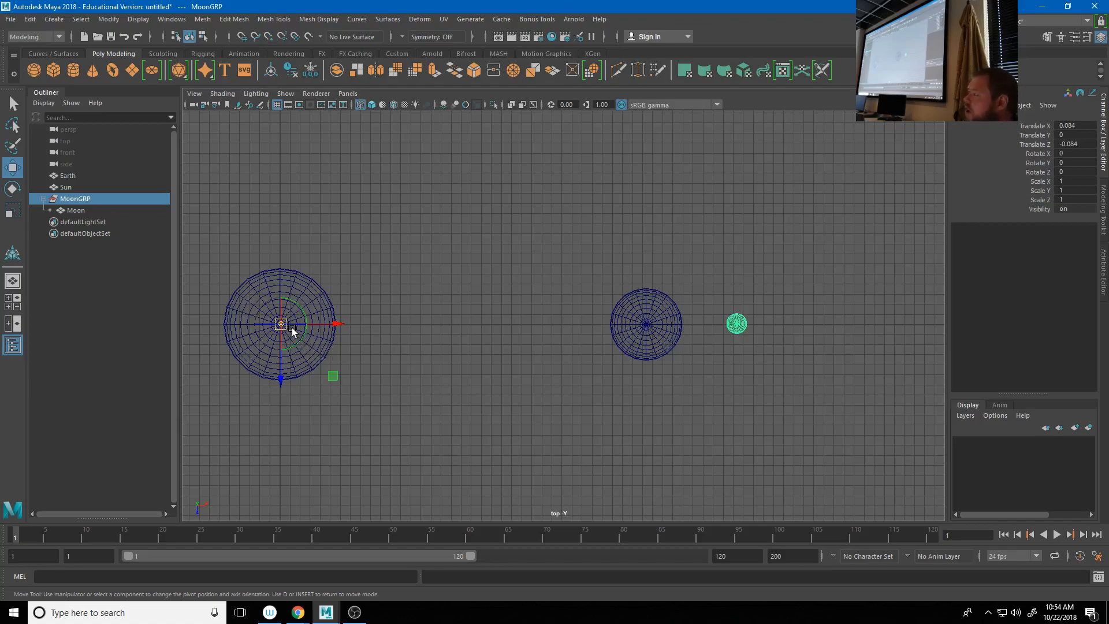
Step: Snap MoonGRP's pivot onto Earth's centre using point snapping
key(v)
drag(283, 326, 593, 335)
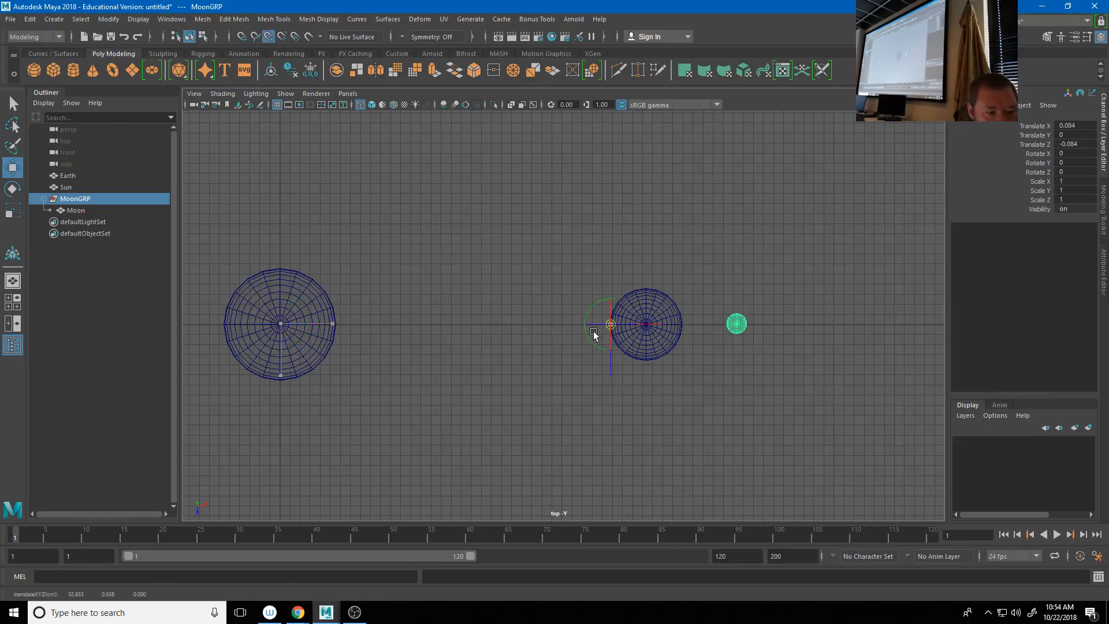
click(645, 327)
scroll(658, 340, up, 5)
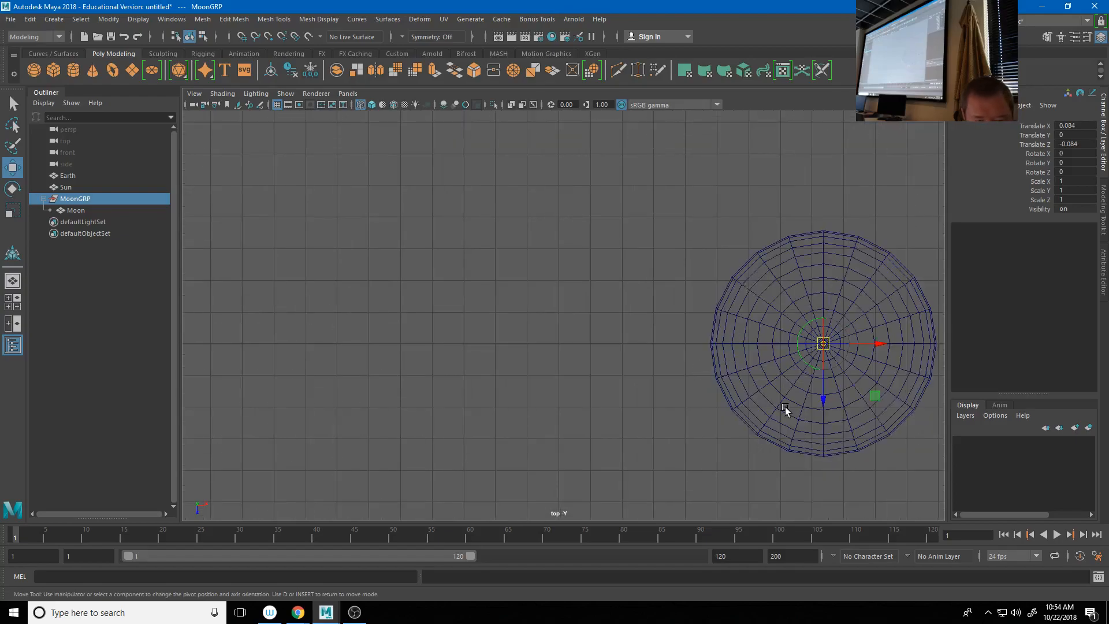
alt+middle_drag(611, 396, 490, 413)
alt+right_drag(775, 430, 367, 314)
click(748, 459)
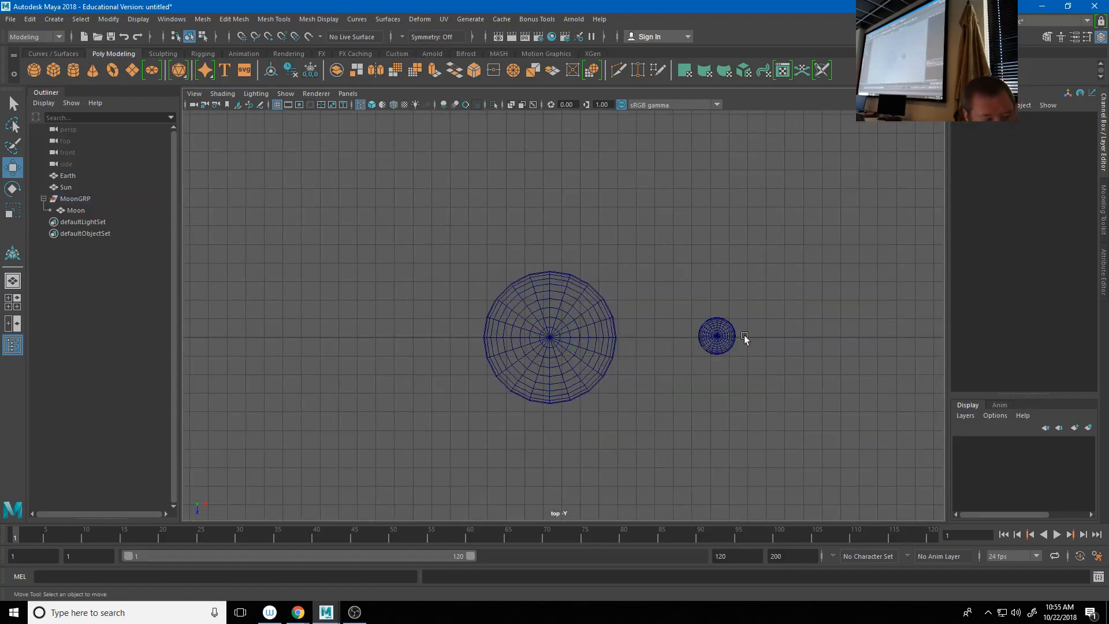
Step: Set a keyframe on MoonGRP at frame 1, undoing the stray test rotations
click(81, 198)
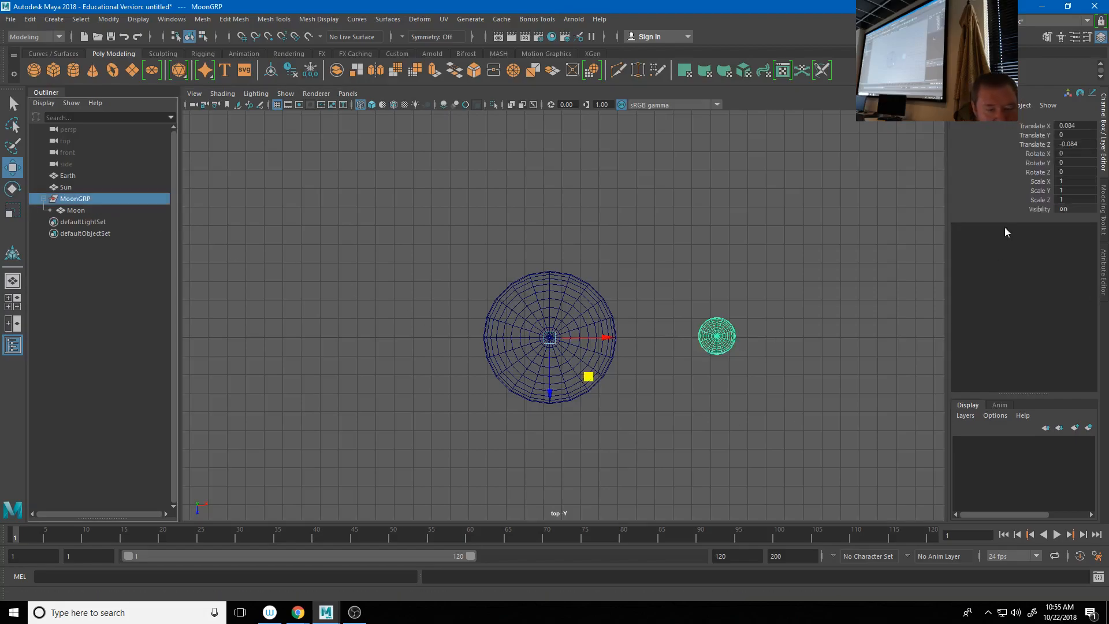
key(e)
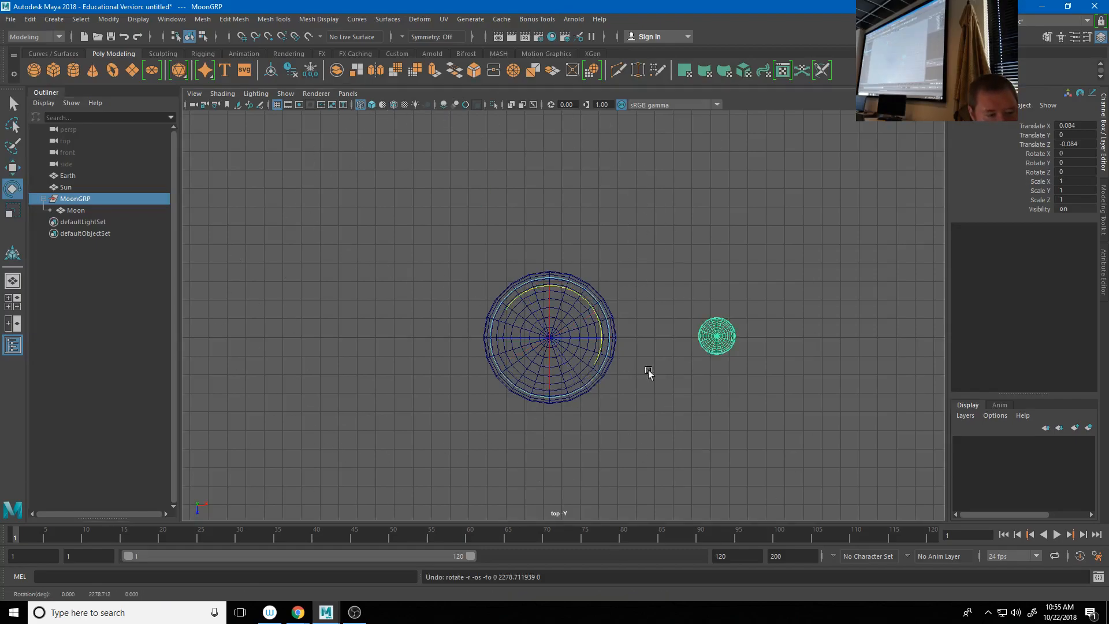
key(ctrl+z)
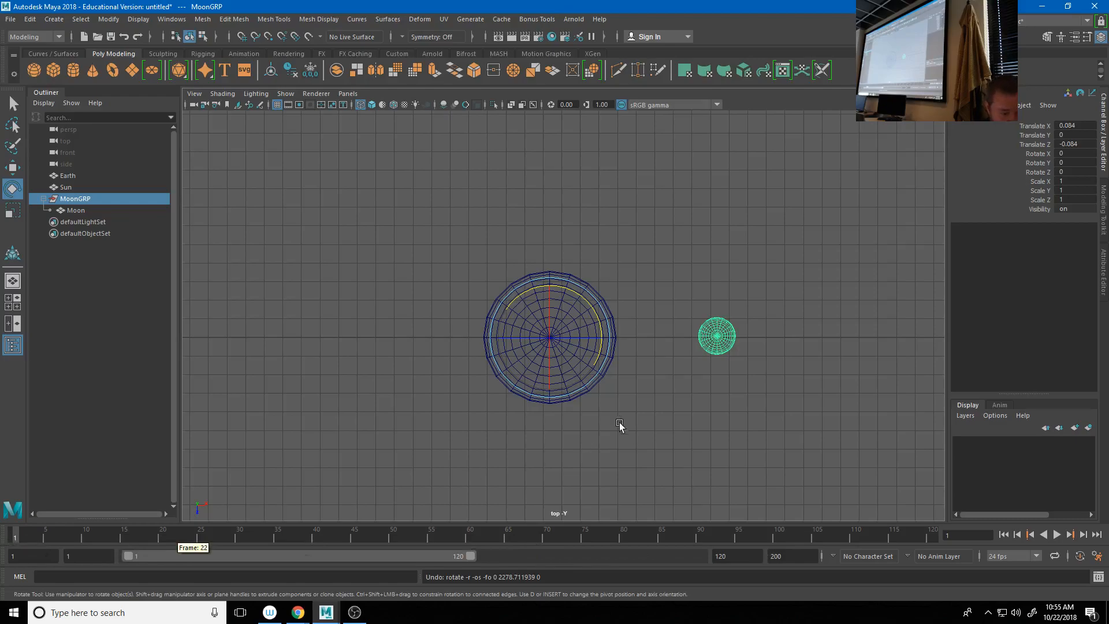
key(s)
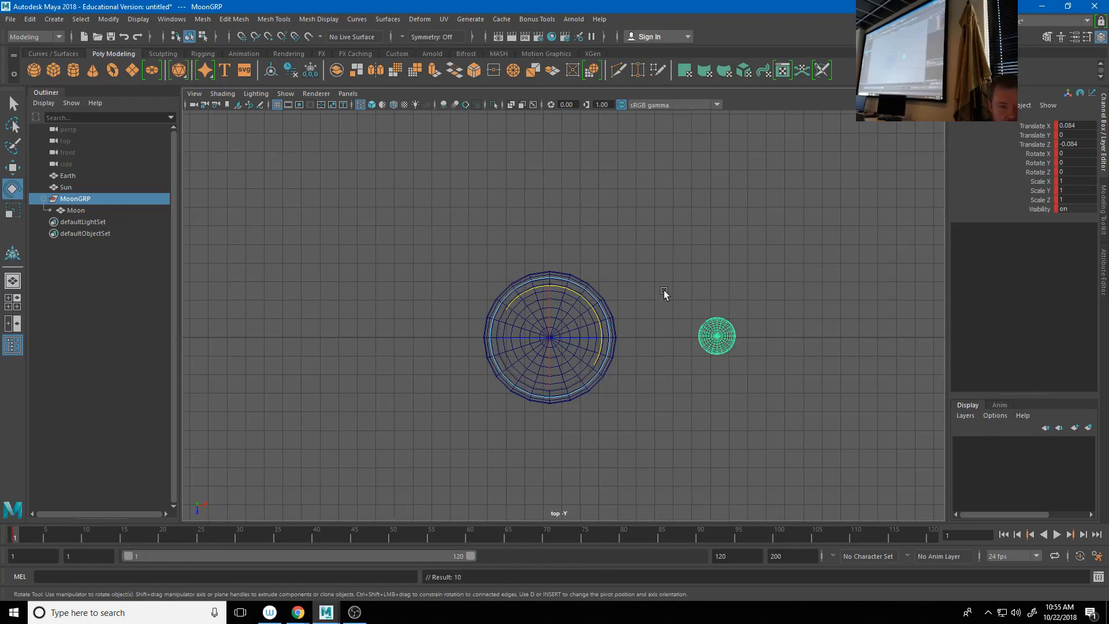
click(530, 289)
drag(576, 386, 528, 279)
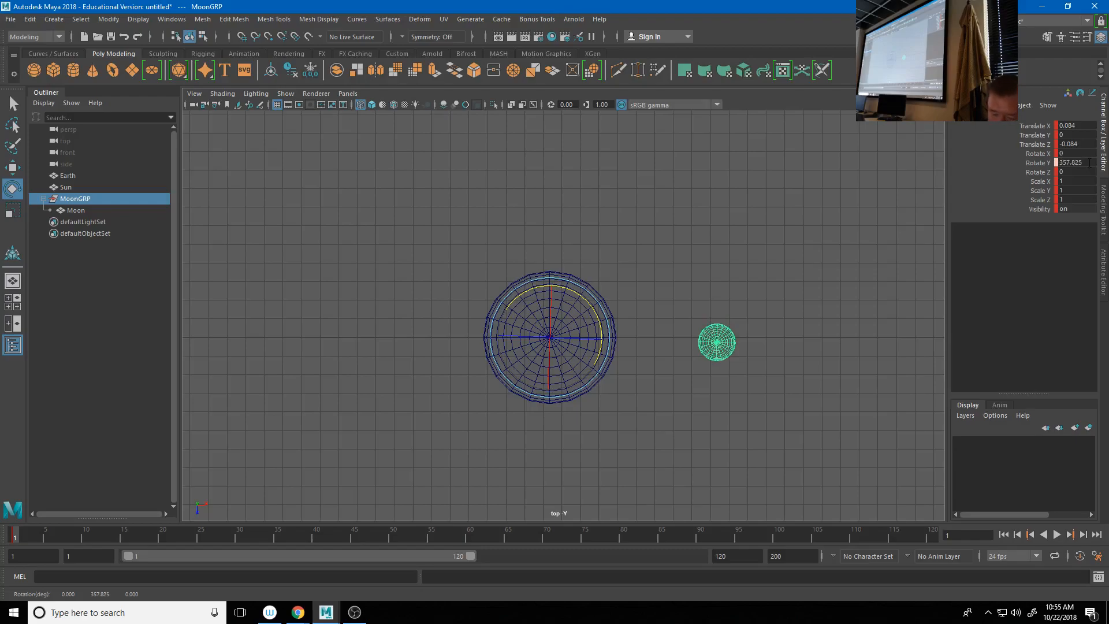
key(ctrl+z)
click(658, 237)
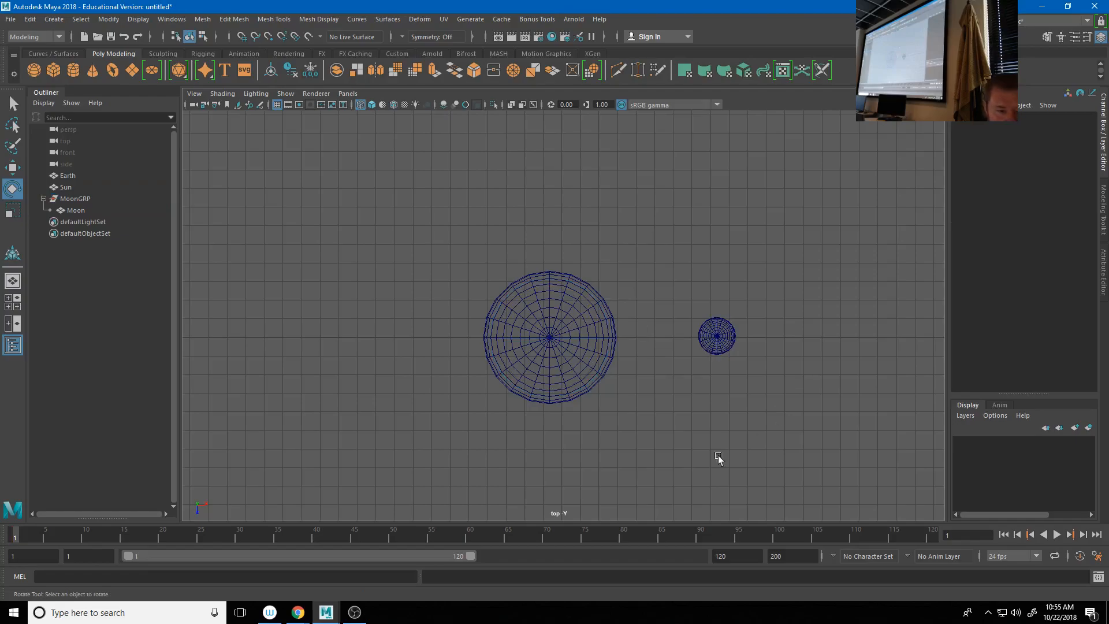
click(716, 336)
Step: Turn on Auto Key, go to frame 40 and enter MoonGRP's Rotate Z value
click(1079, 555)
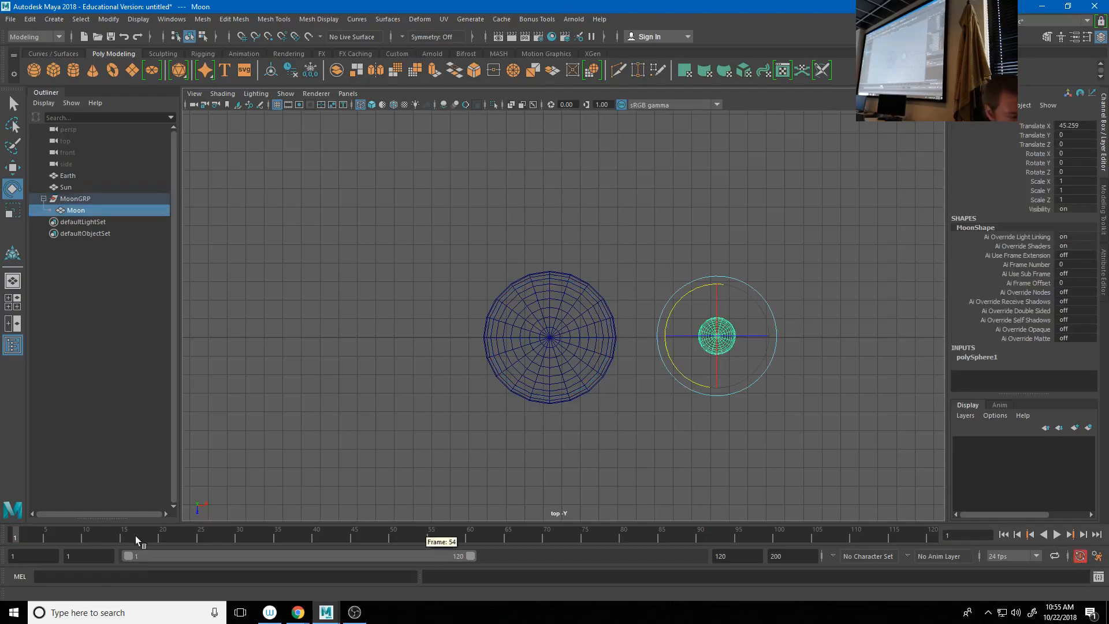
click(316, 537)
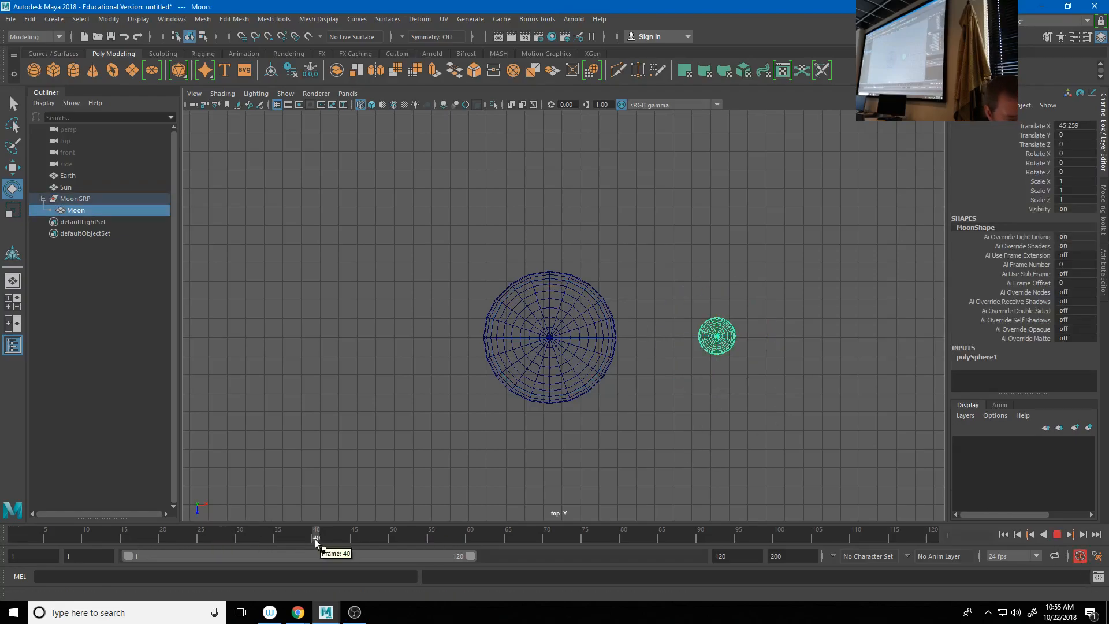
click(732, 326)
click(717, 335)
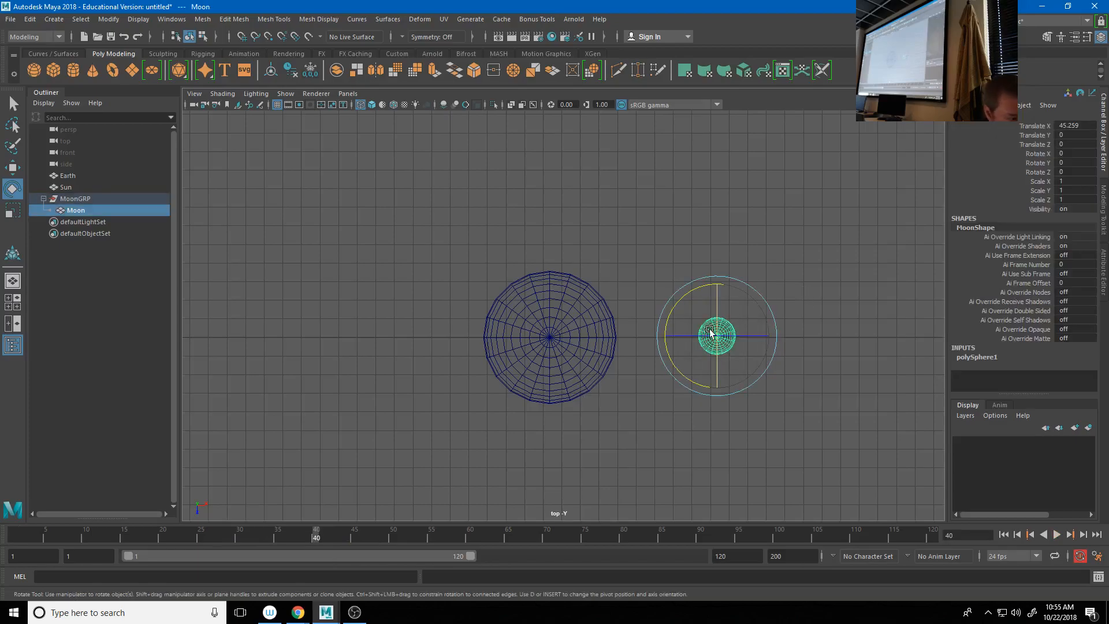
click(87, 200)
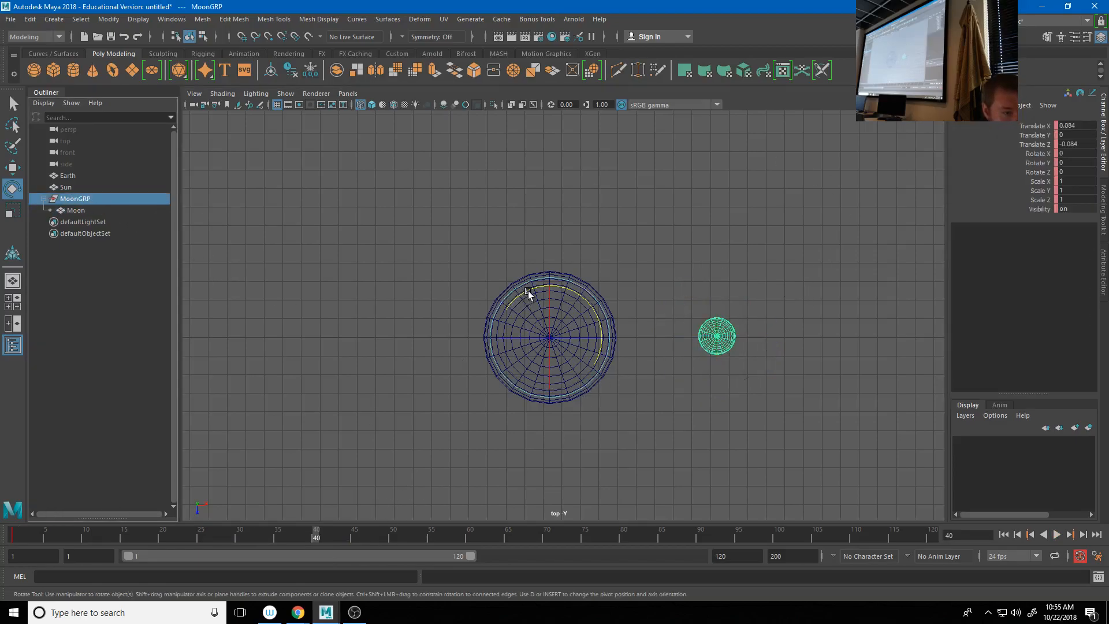
click(1071, 172)
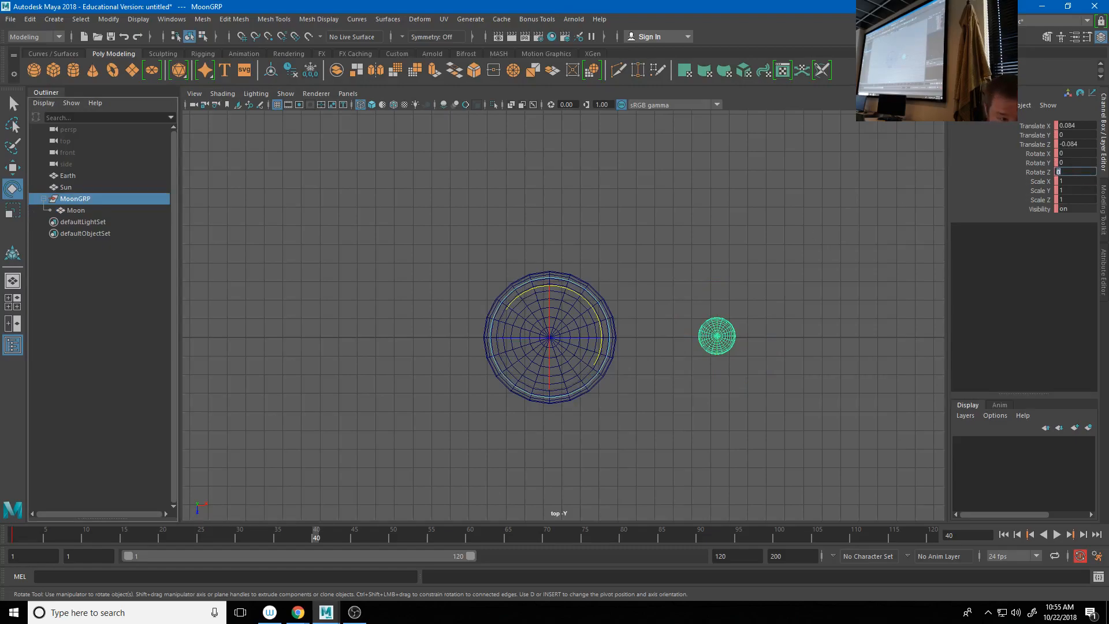
click(741, 265)
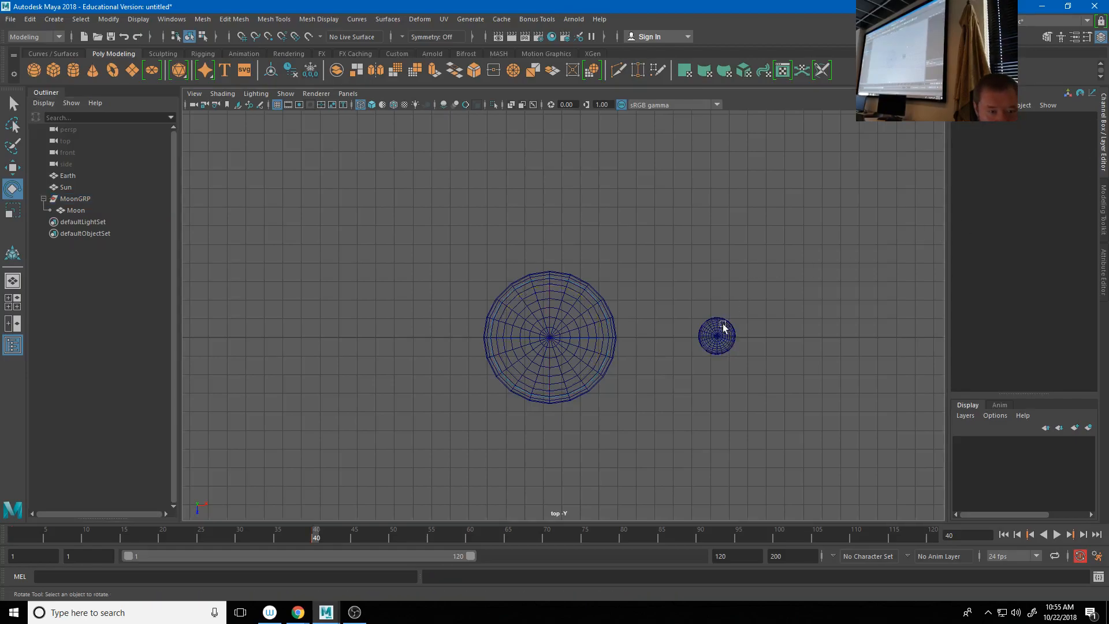
Step: Preview the animation and undo the 360 Rotate Z change
key(alt+v)
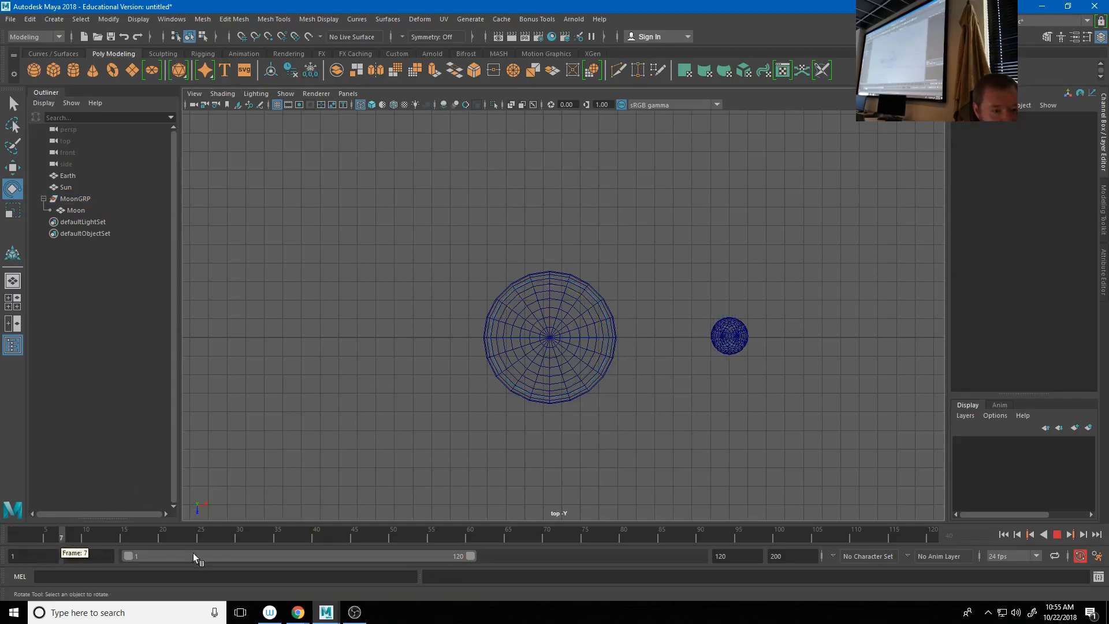
key(alt+v)
key(ctrl+z)
key(ctrl+z)
Step: Key MoonGRP's Rotate Y to 360 at frame 40 and play back the orbit
drag(574, 295, 507, 291)
click(1085, 162)
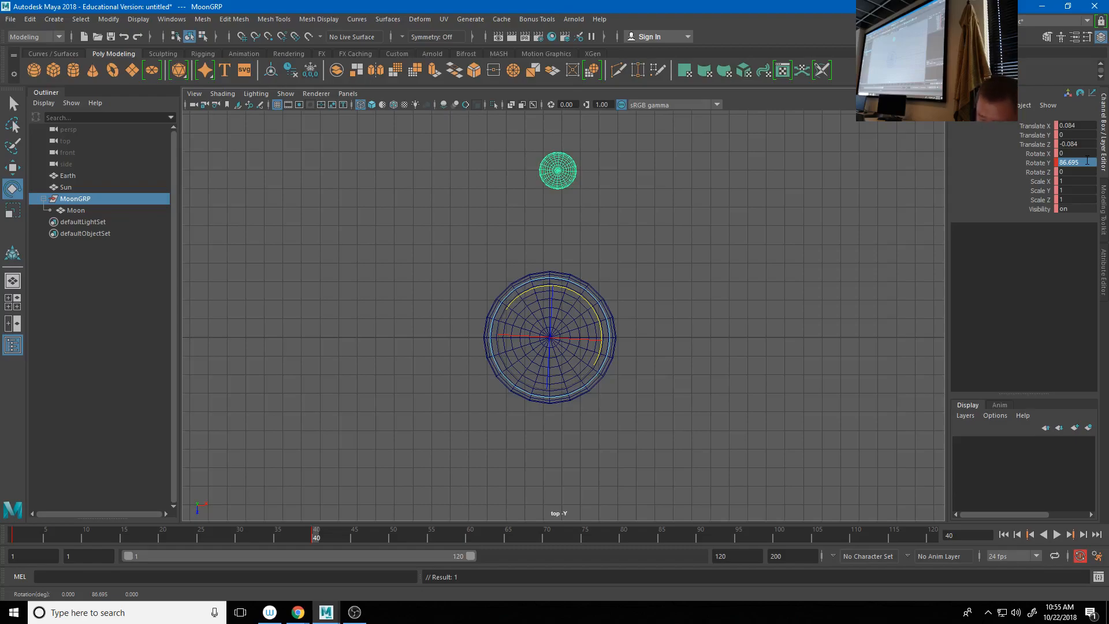
key(alt+v)
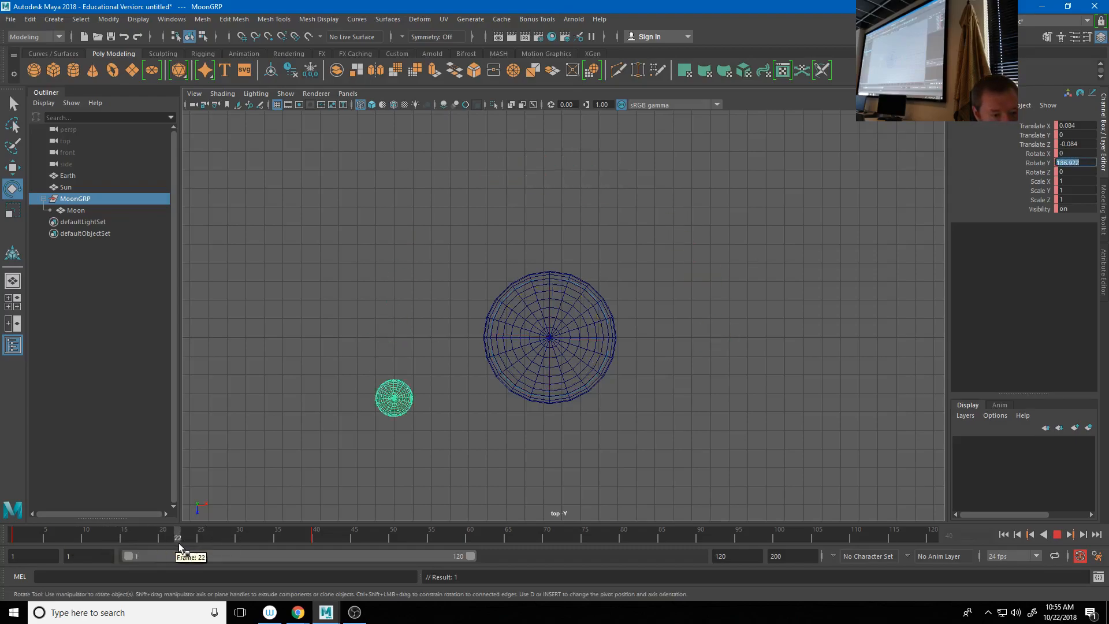
key(alt+v)
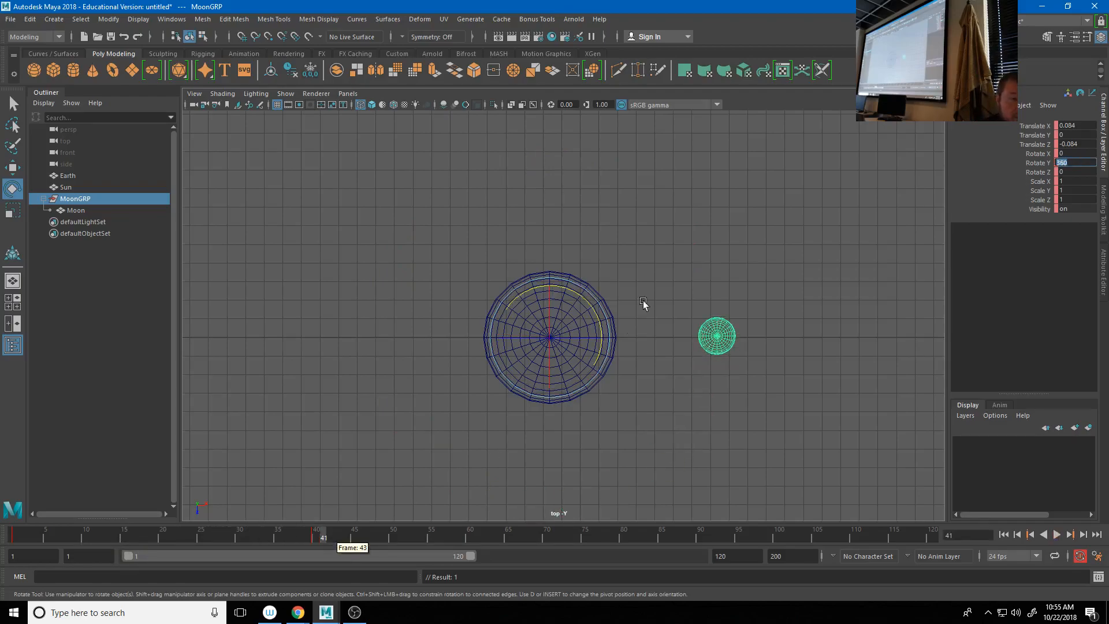
click(1086, 22)
Step: Switch to the Animation workspace, enlarge the Graph Editor and frame MoonGRP's Rotate Y curve
click(997, 143)
drag(460, 392, 452, 290)
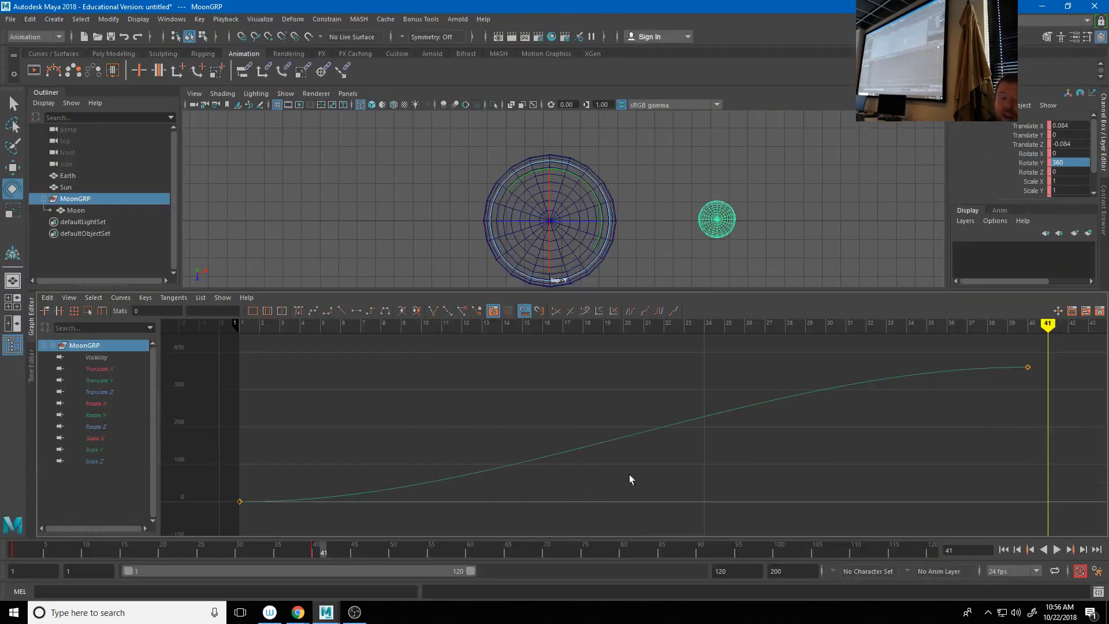
scroll(630, 456, down, 5)
drag(480, 361, 894, 525)
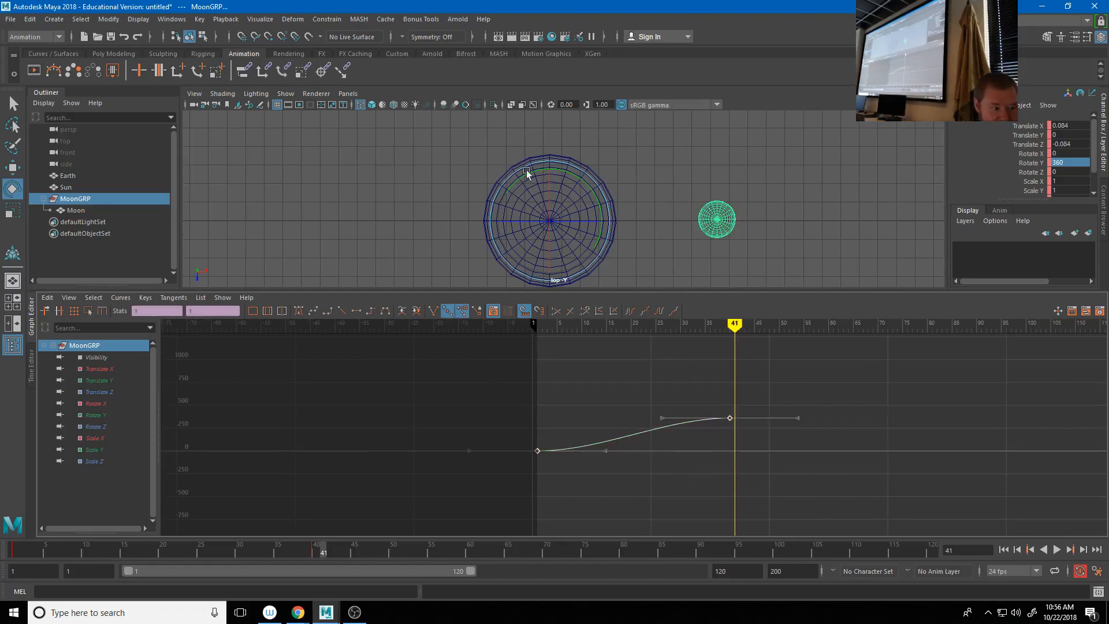
click(253, 312)
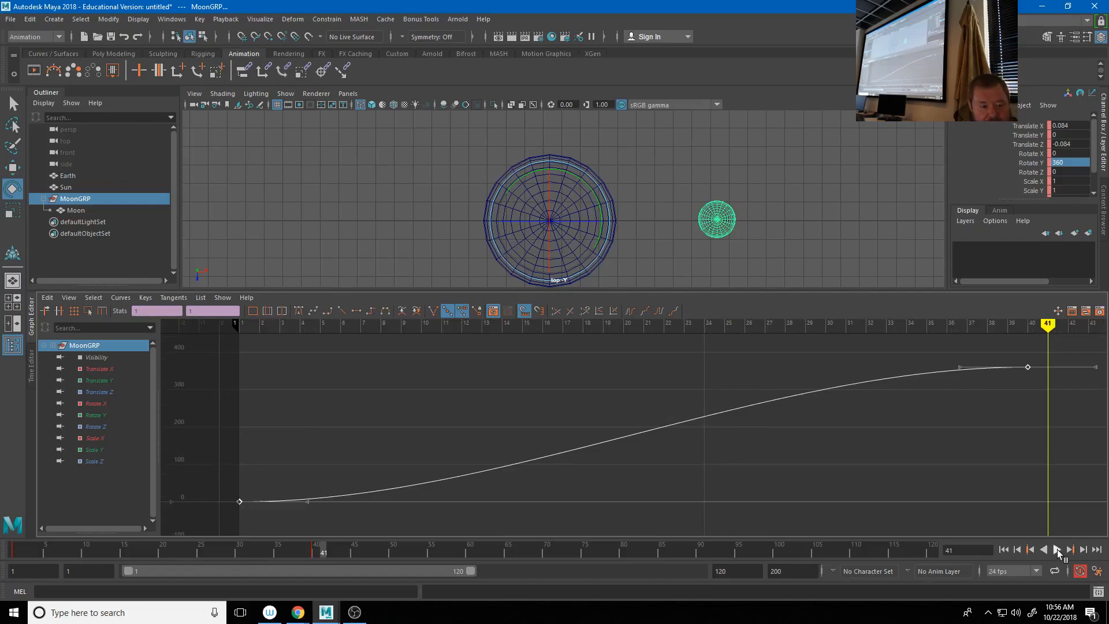
click(1057, 552)
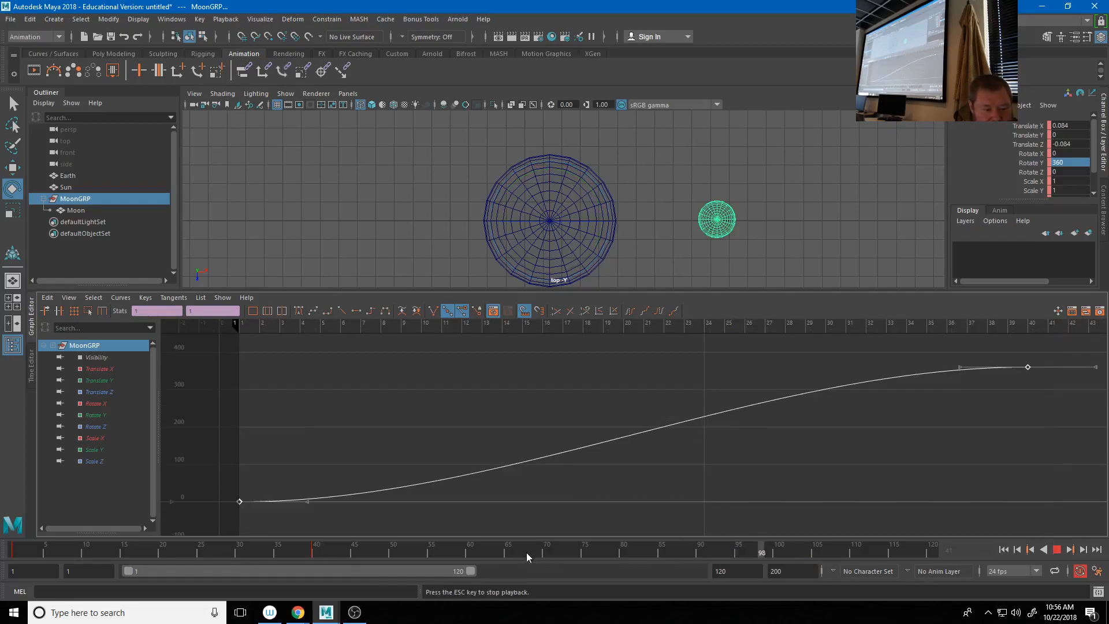
right_click(530, 556)
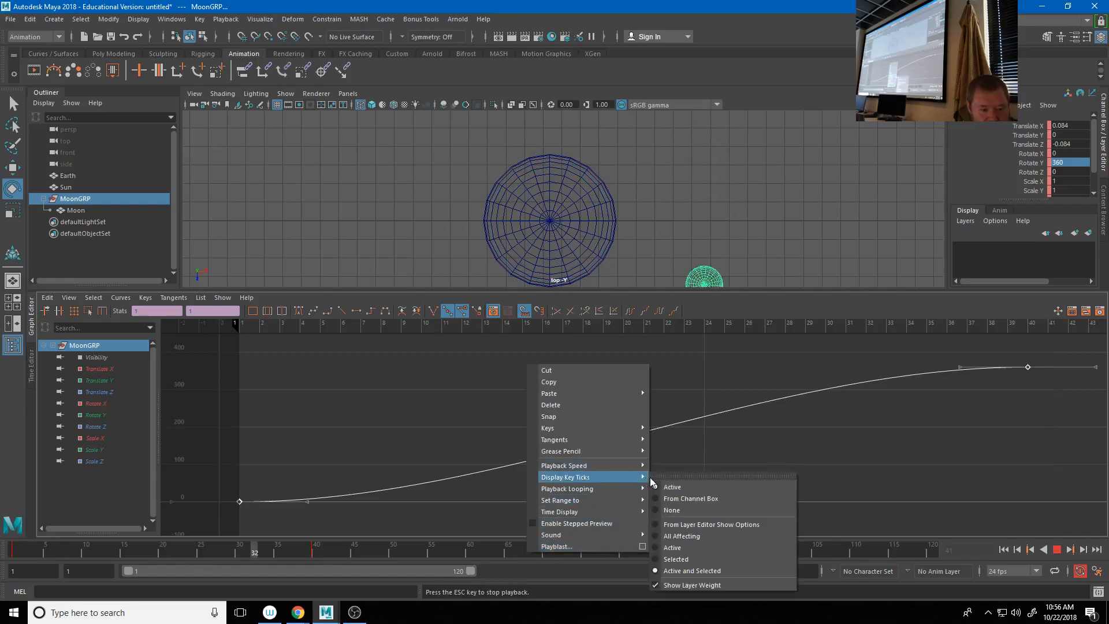
click(817, 173)
scroll(791, 191, down, 4)
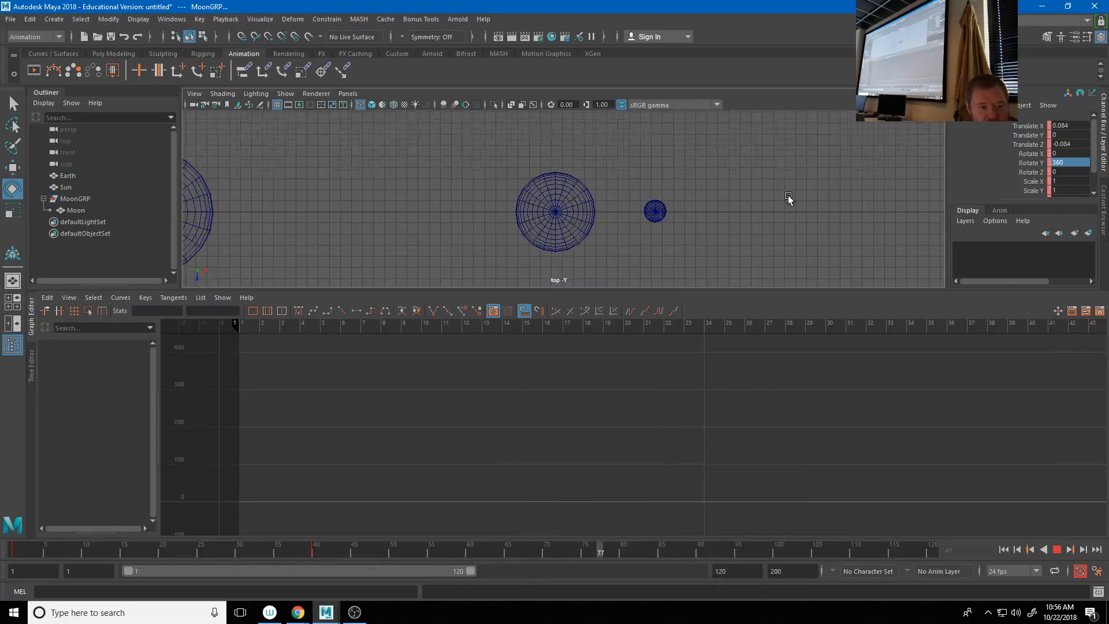
click(1054, 547)
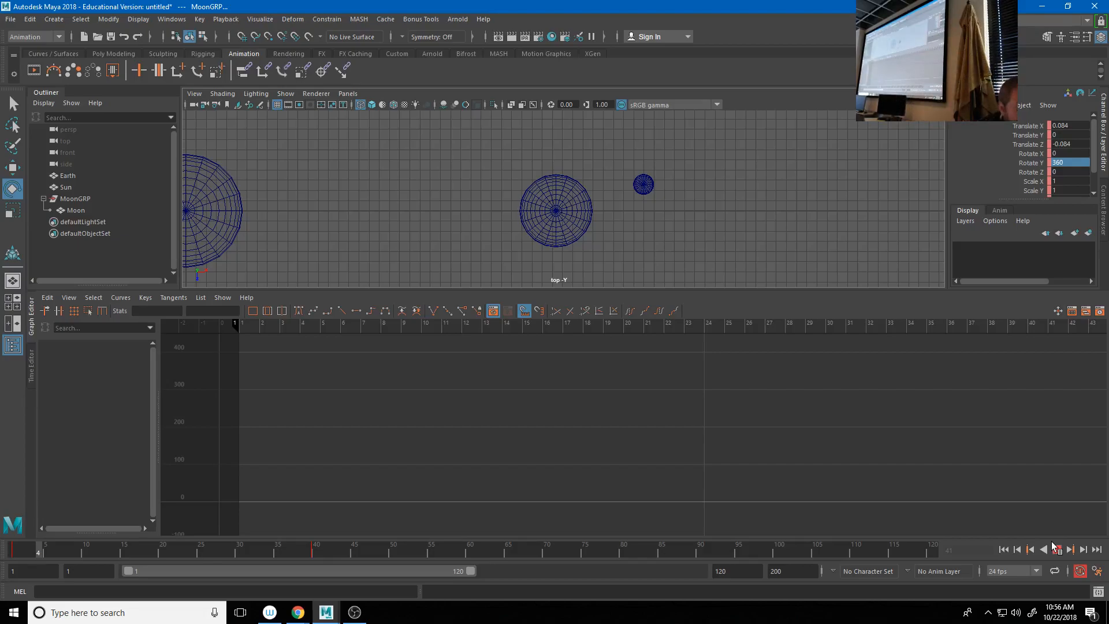
Step: Make MoonGRP's Rotate Y keys (0 at frame 1 to 360 at frame 40) linear, then play back to check
click(75, 198)
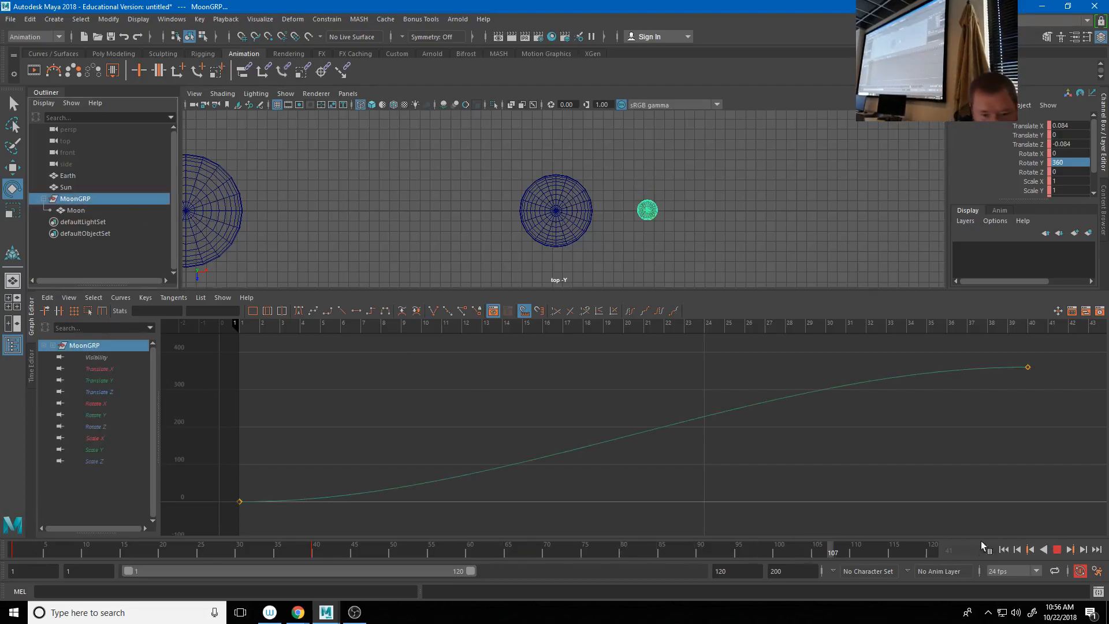
click(1058, 549)
drag(227, 344, 1070, 519)
click(356, 311)
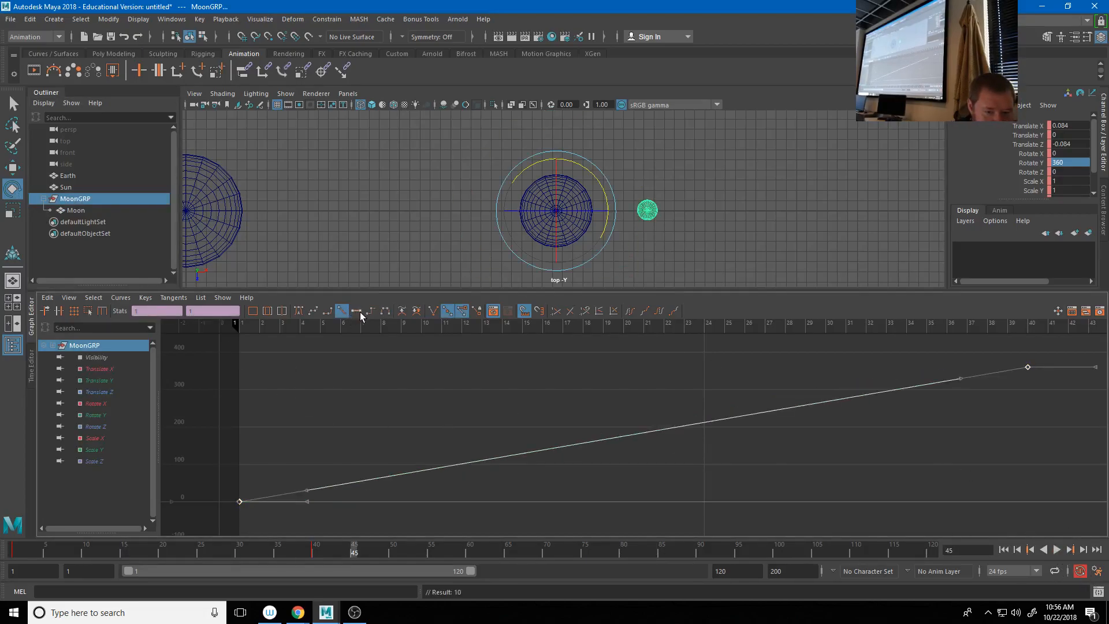
click(1057, 550)
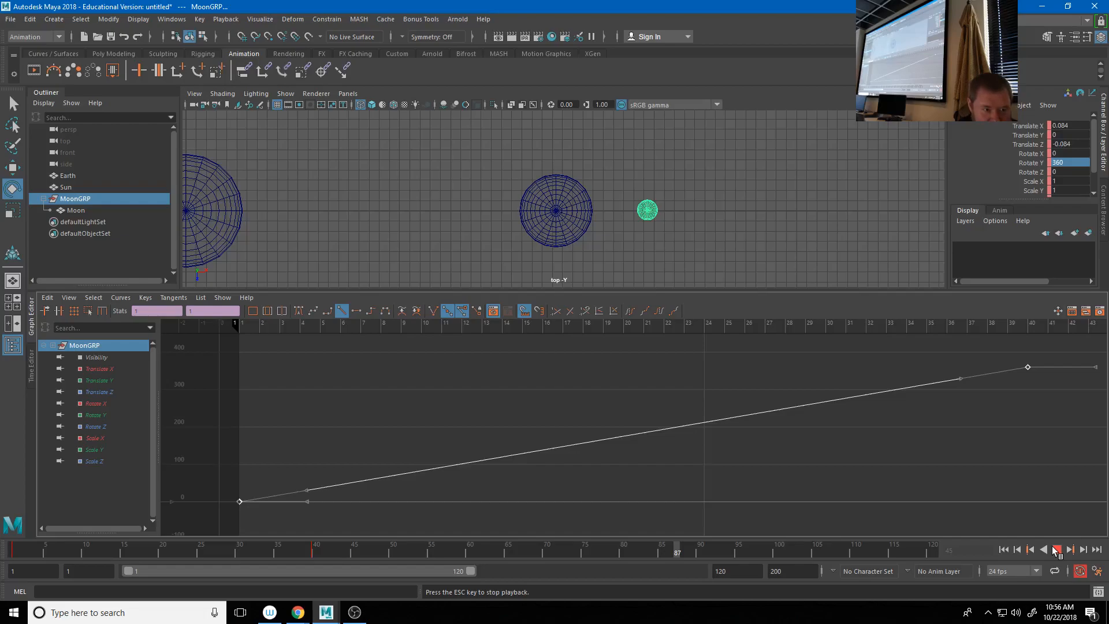
click(1057, 550)
scroll(887, 431, down, 5)
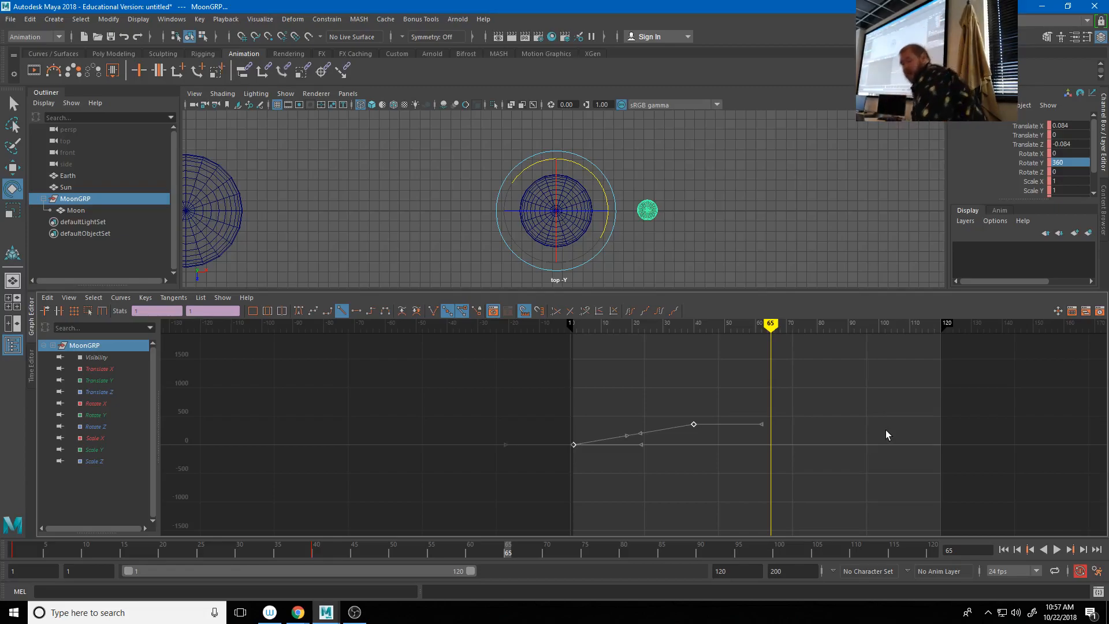
Step: Turn on infinity display, isolate MoonGRP's Rotate Y curve, and bring up the Post Infinity options
click(69, 298)
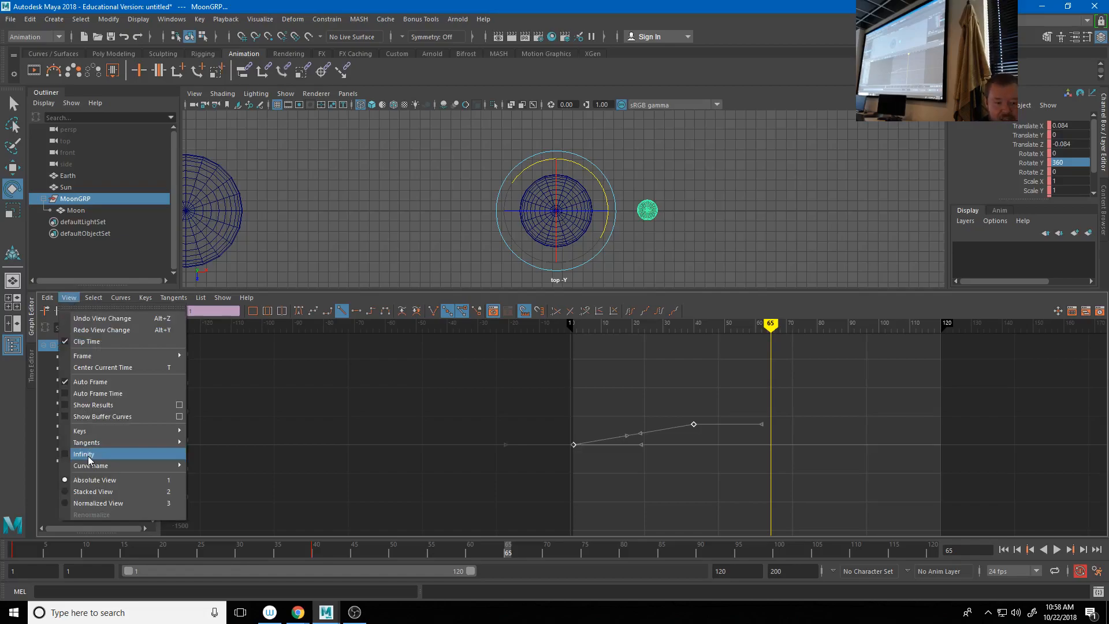
click(87, 454)
click(662, 420)
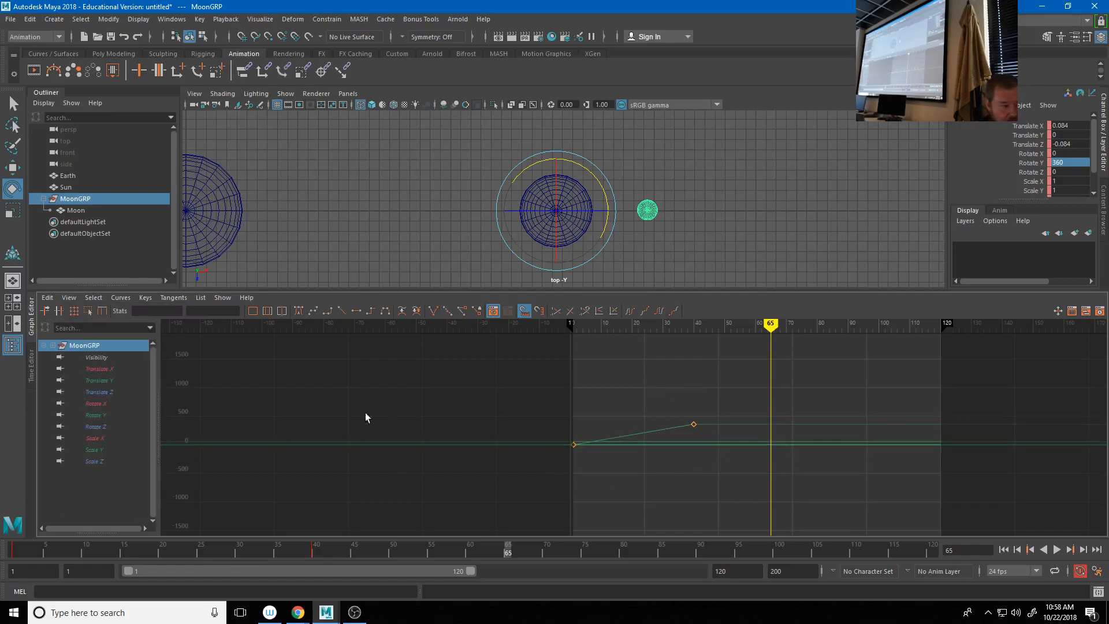
click(99, 380)
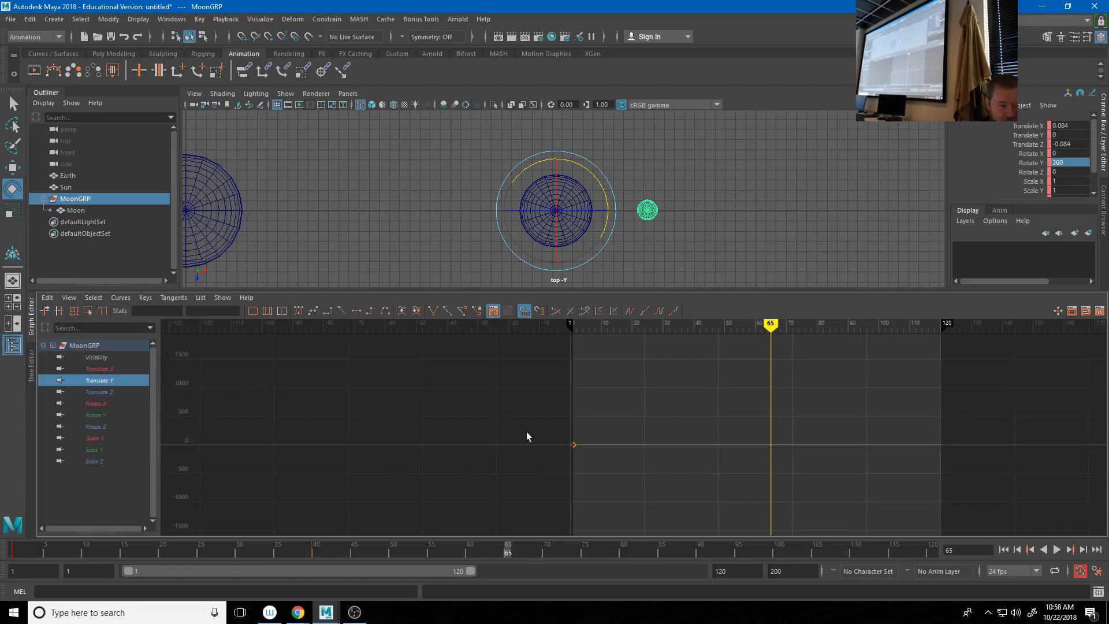
click(97, 413)
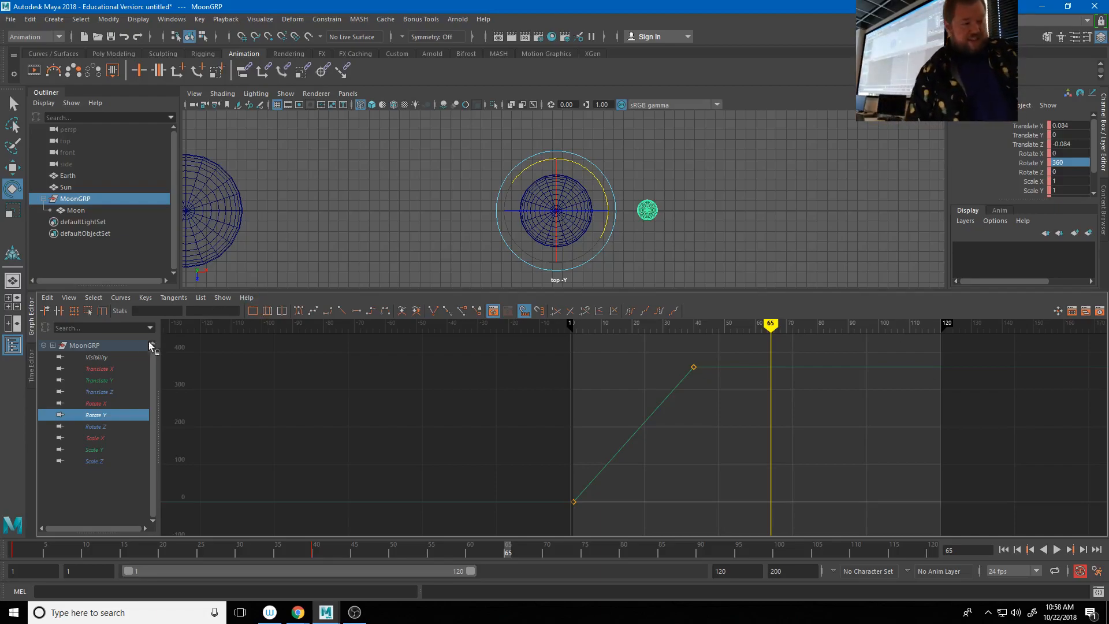
click(121, 300)
mouse_move(126, 329)
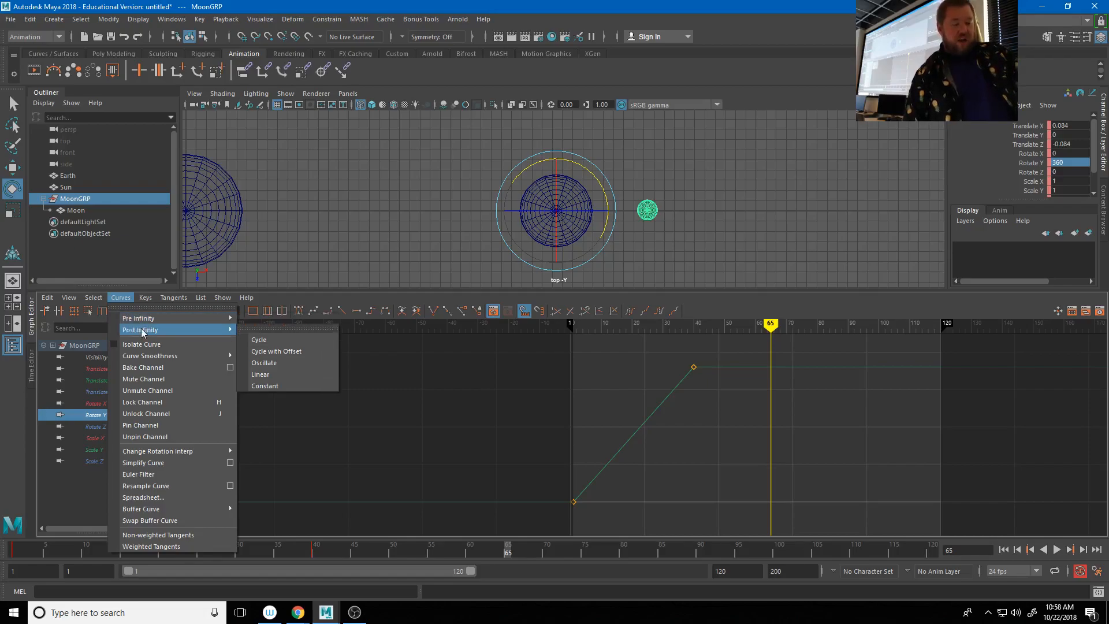
Step: Set MoonGRP's Rotate Y Post Infinity to Cycle, then go to frame 40 and select both Rotate Y keys
click(277, 339)
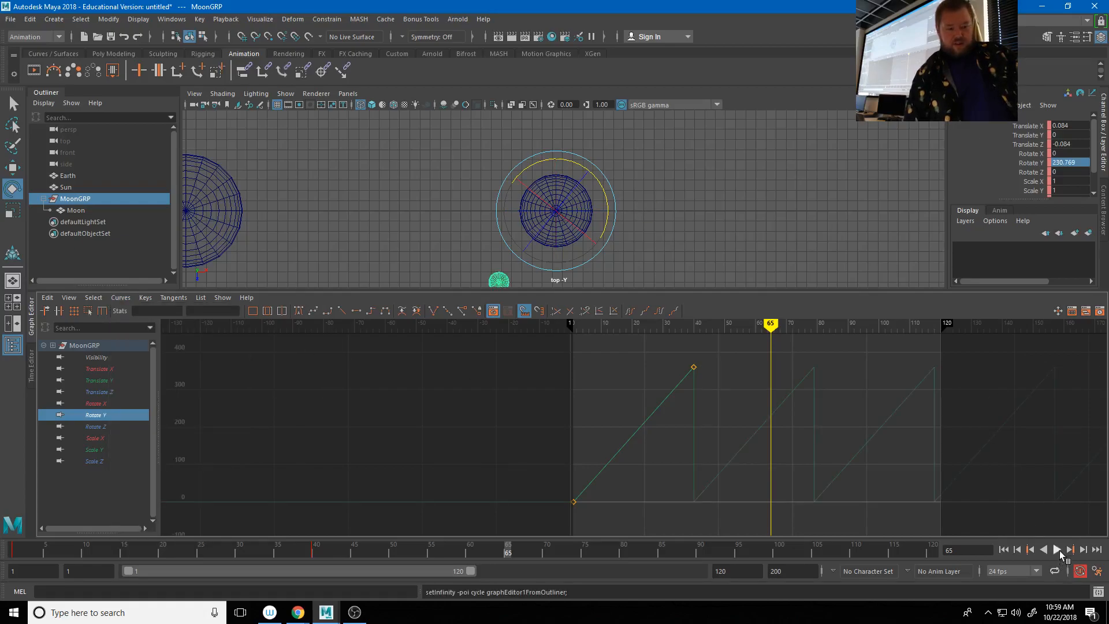
click(1058, 550)
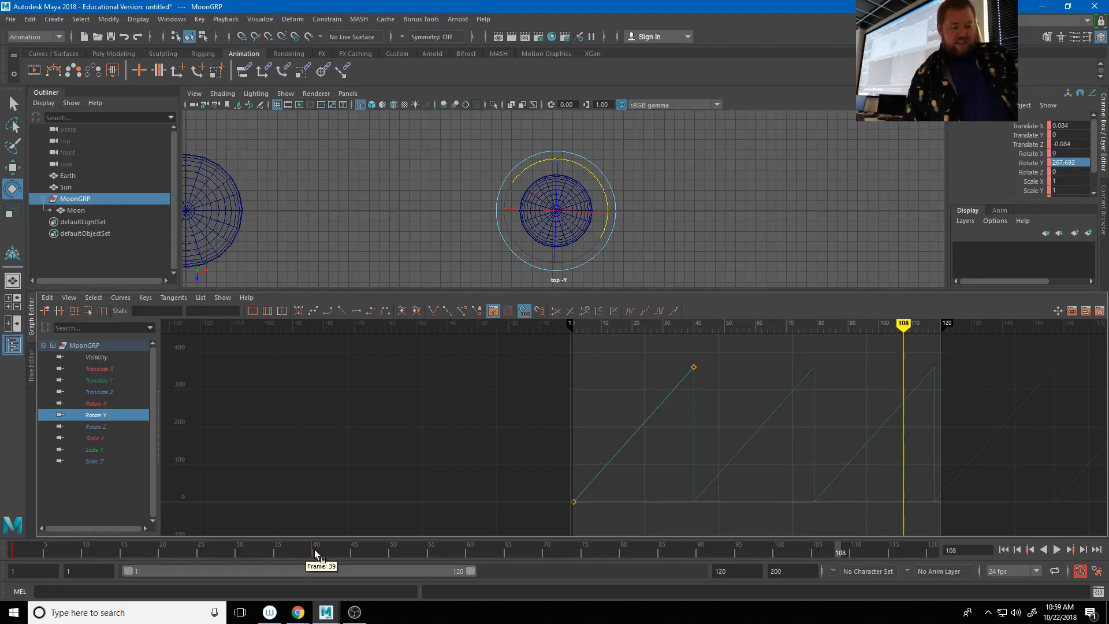
drag(316, 552, 317, 551)
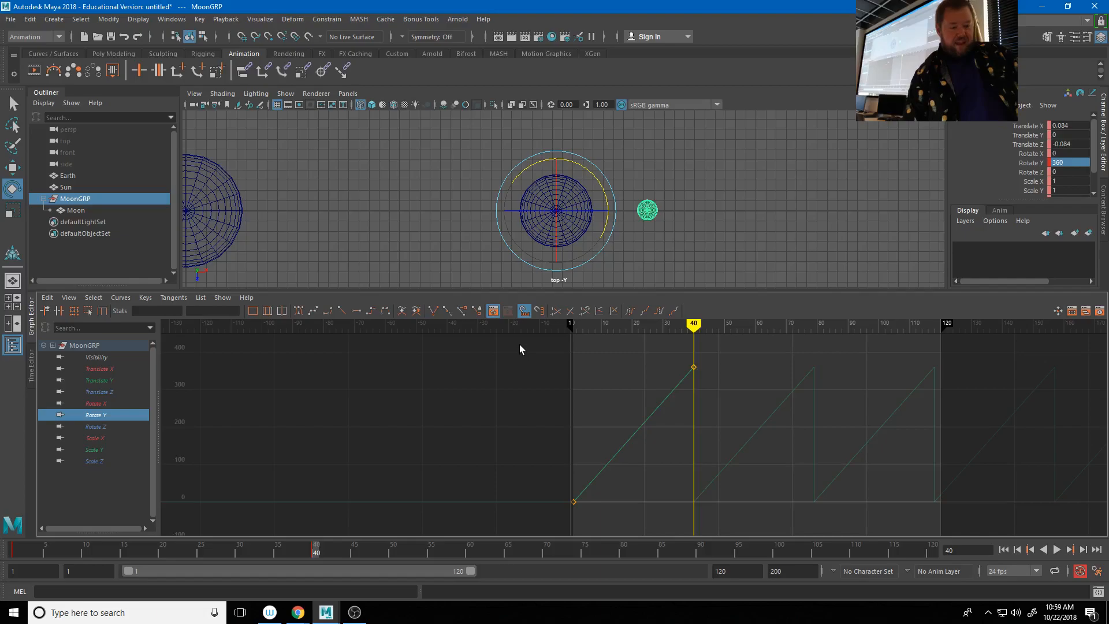
drag(519, 341, 720, 527)
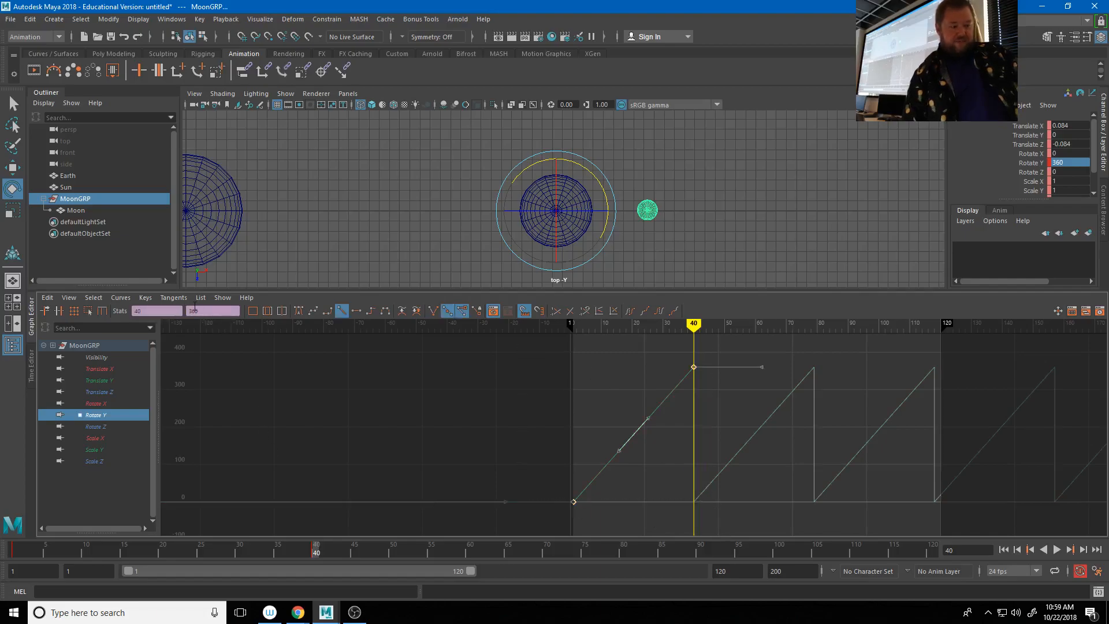
Step: Switch the Rotate Y Post Infinity to Cycle with Offset and frame the curve in the graph
click(121, 297)
mouse_move(190, 329)
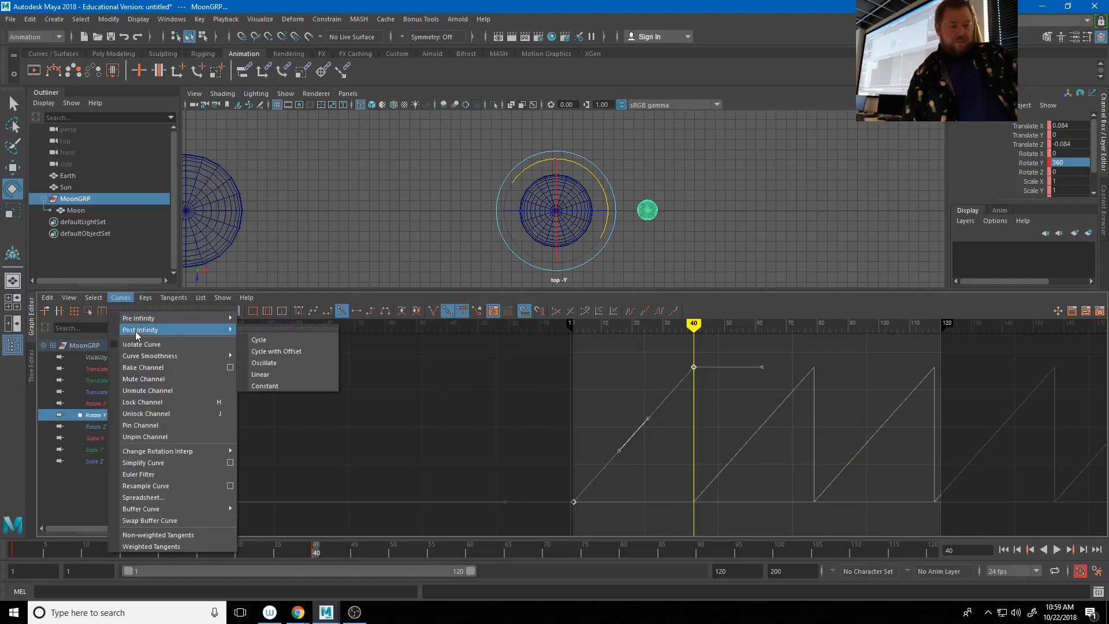
click(276, 351)
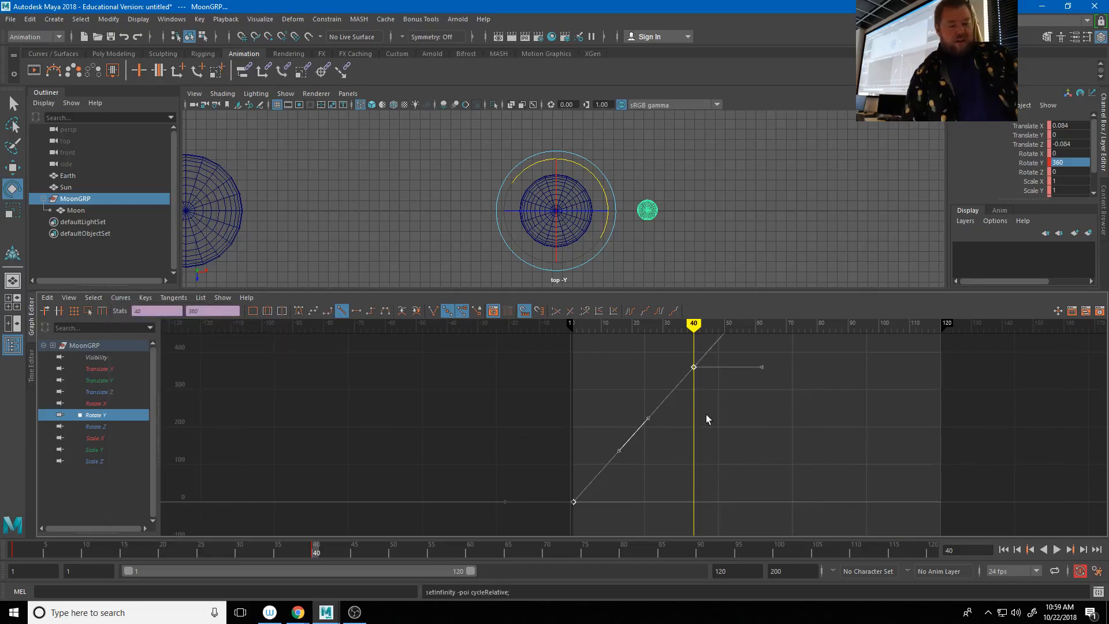
key(f)
scroll(706, 414, down, 12)
scroll(706, 414, up, 4)
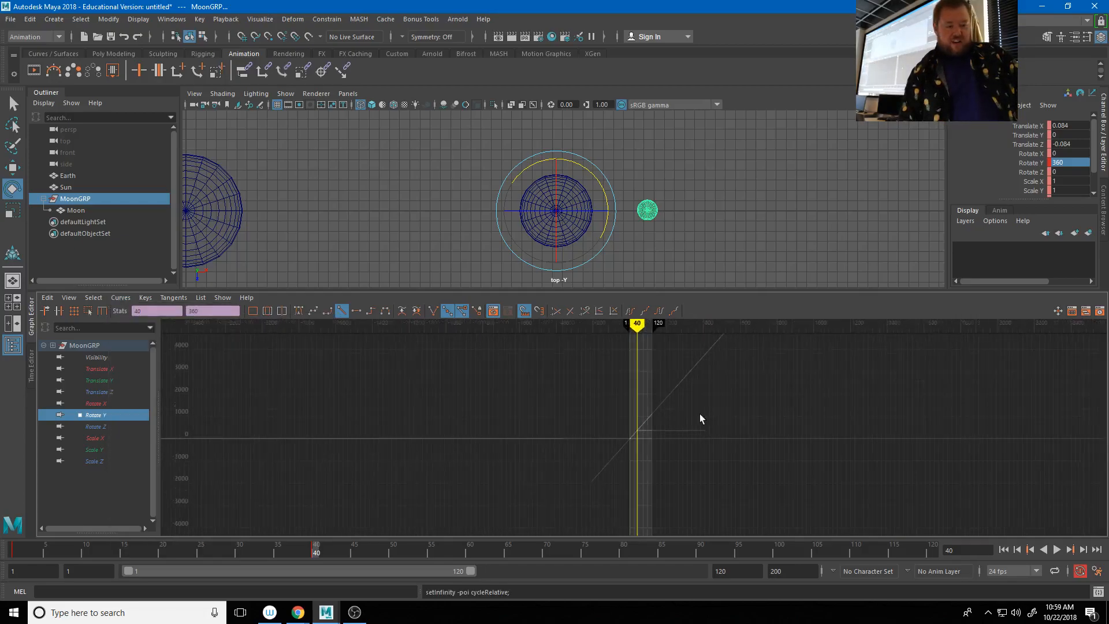
click(267, 310)
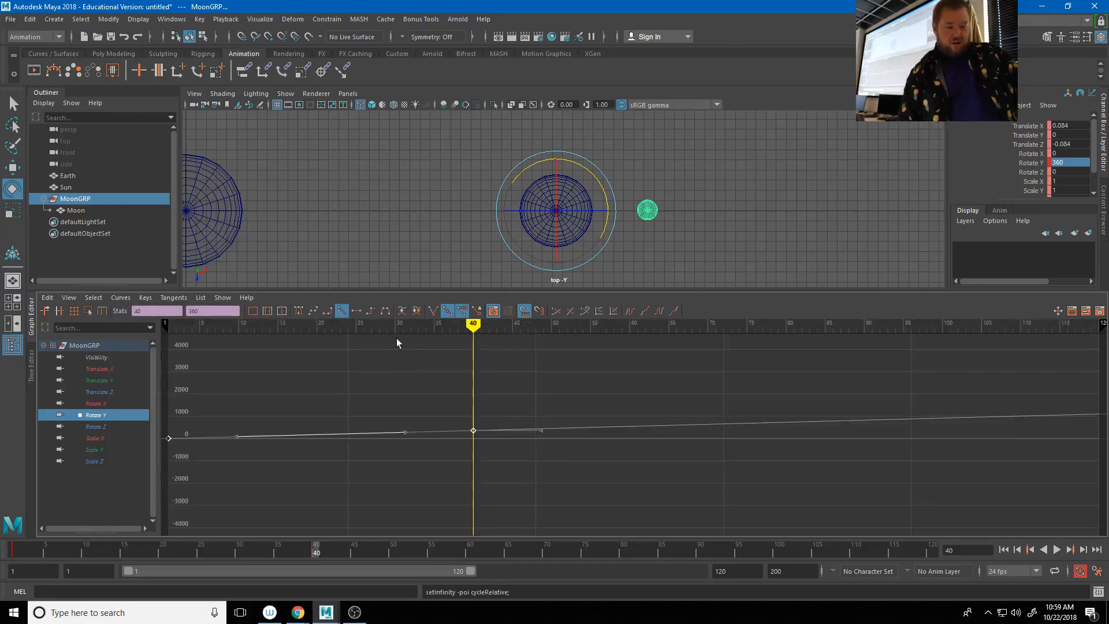
scroll(665, 384, down, 15)
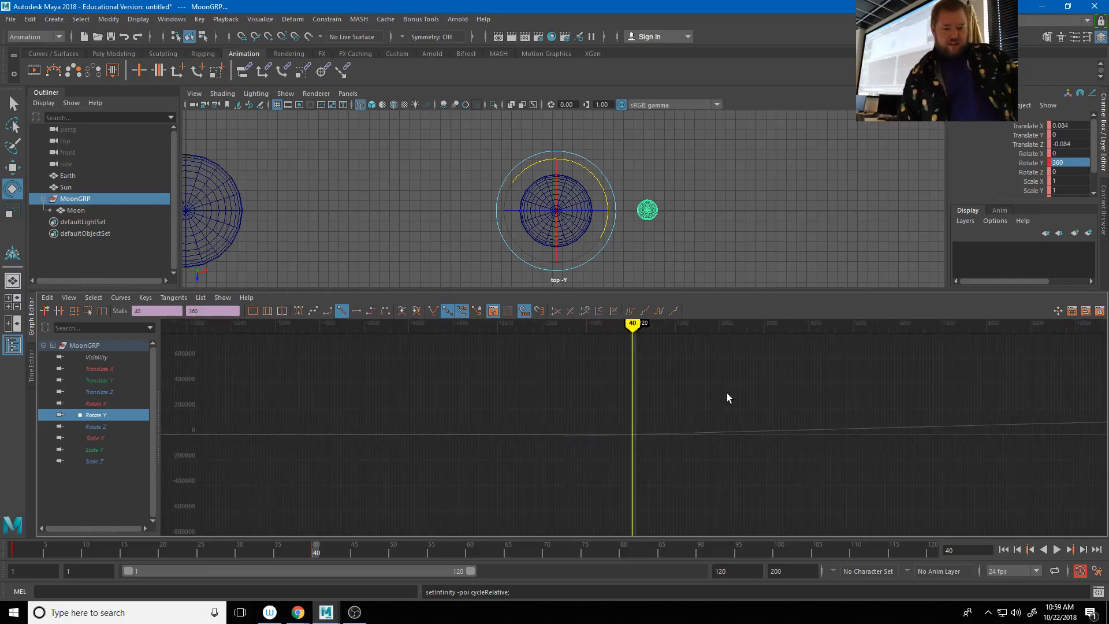
scroll(727, 396, down, 15)
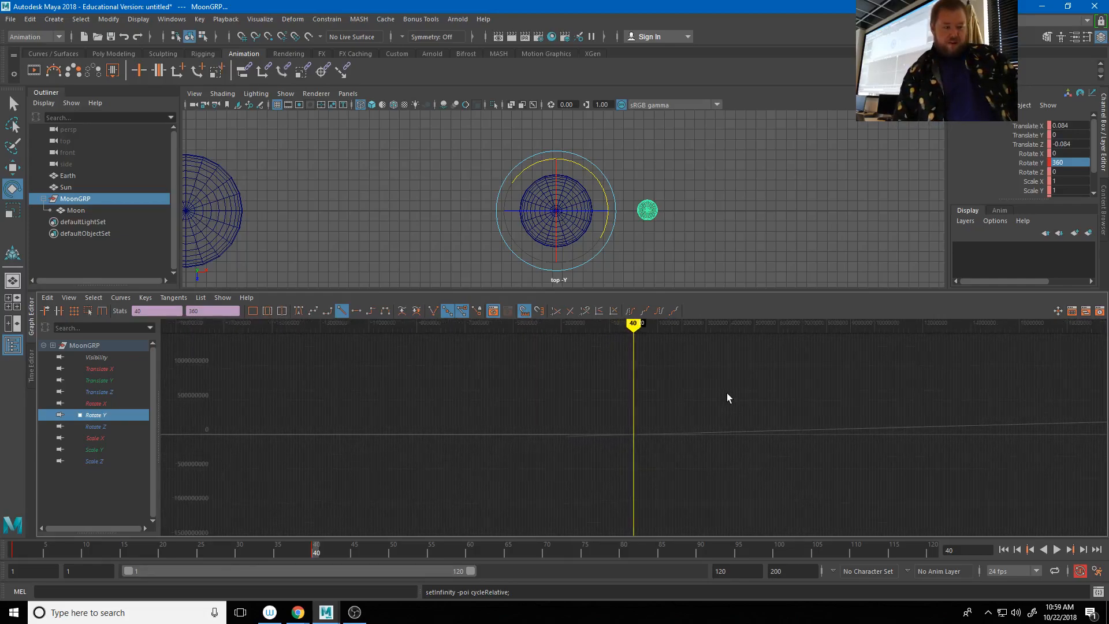
scroll(726, 393, up, 10)
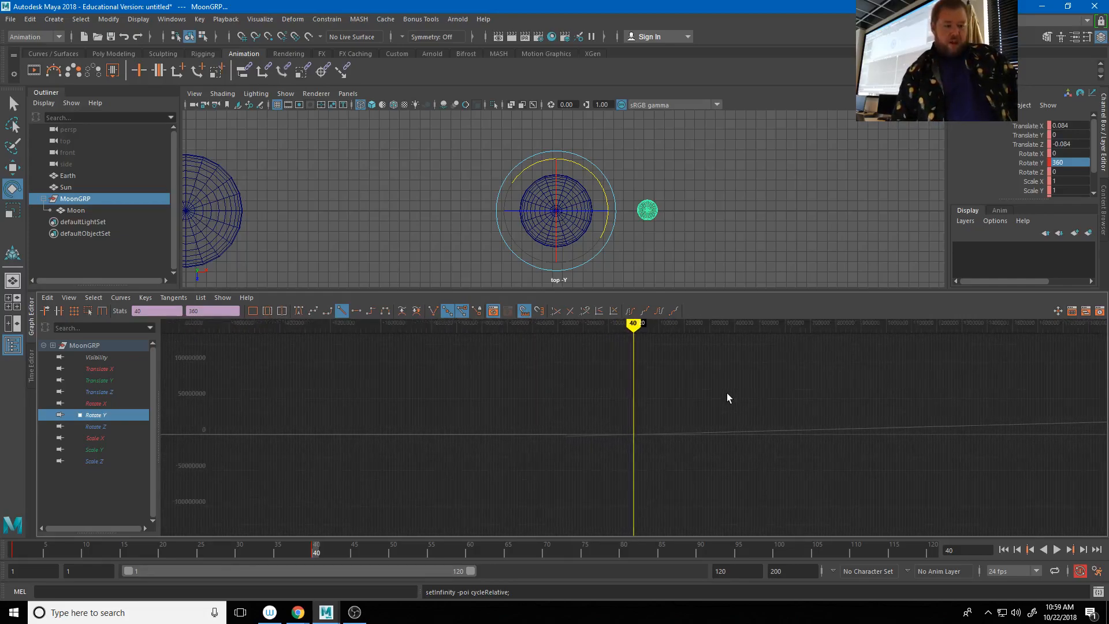
Step: Check the climbing rotation far ahead in time, then return the current time to frame 1
click(995, 322)
click(1047, 321)
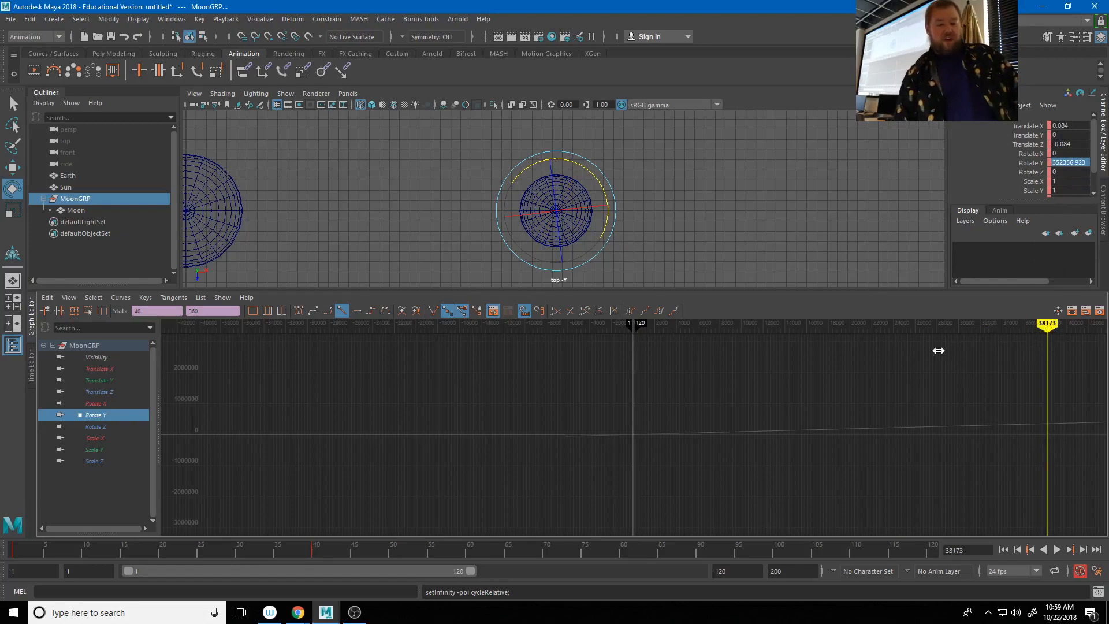
click(623, 391)
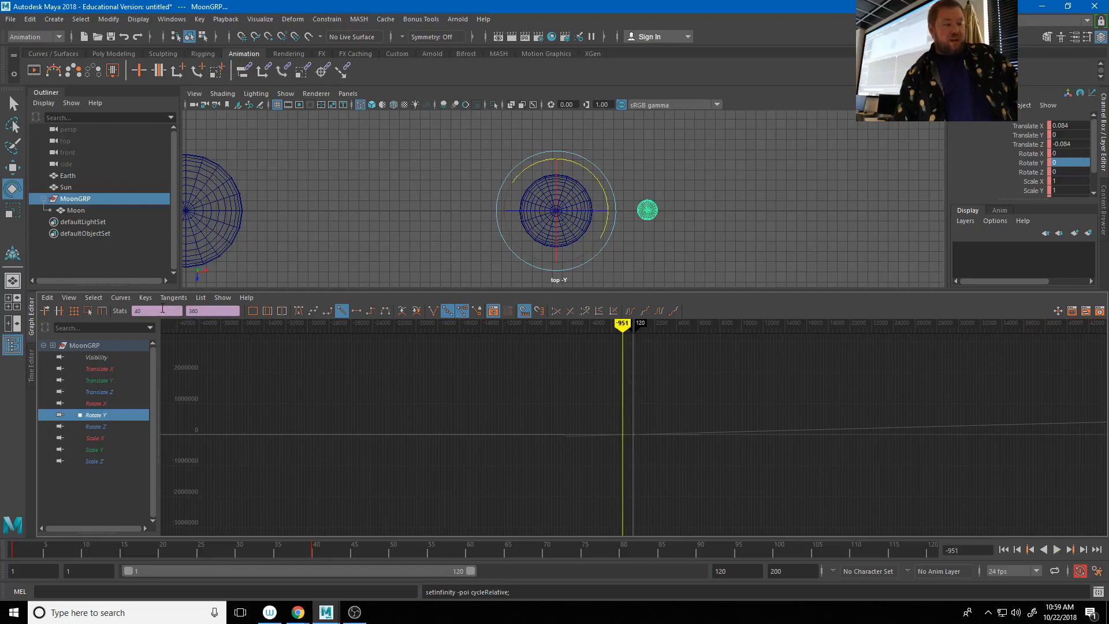
key(a)
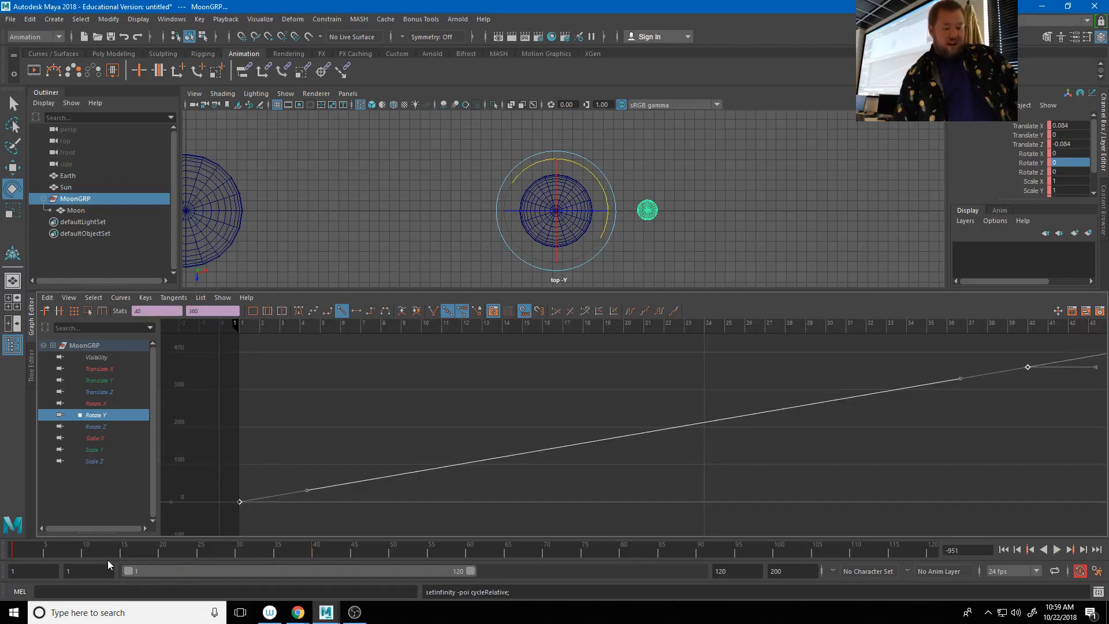
click(79, 547)
drag(78, 546, 14, 546)
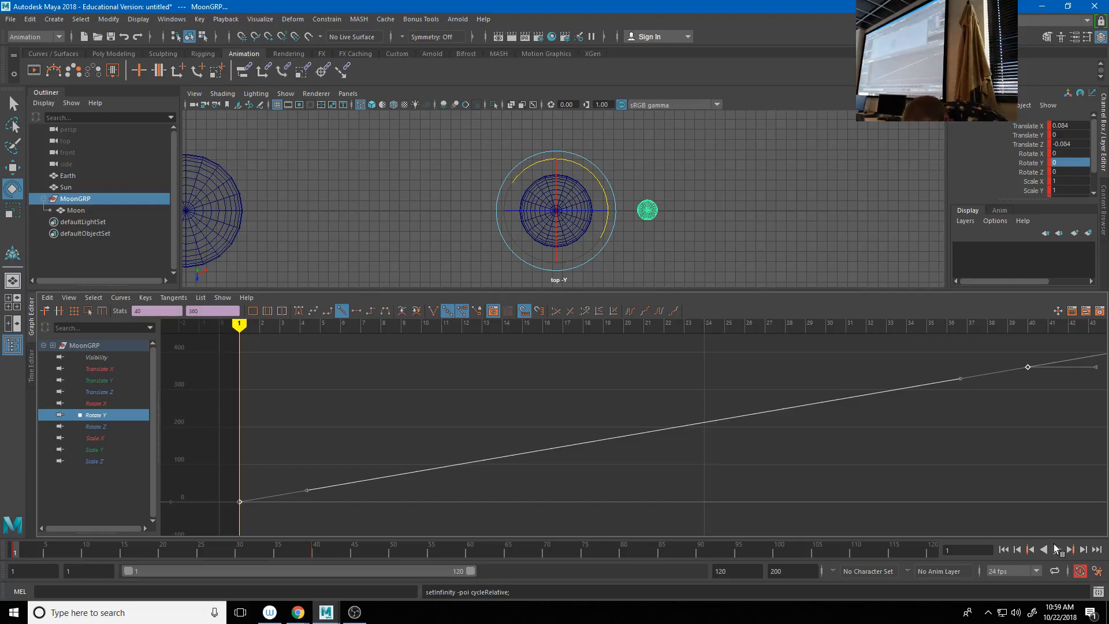
Step: Play and stop the orbit, then set the animation end time to frame 300
click(1055, 548)
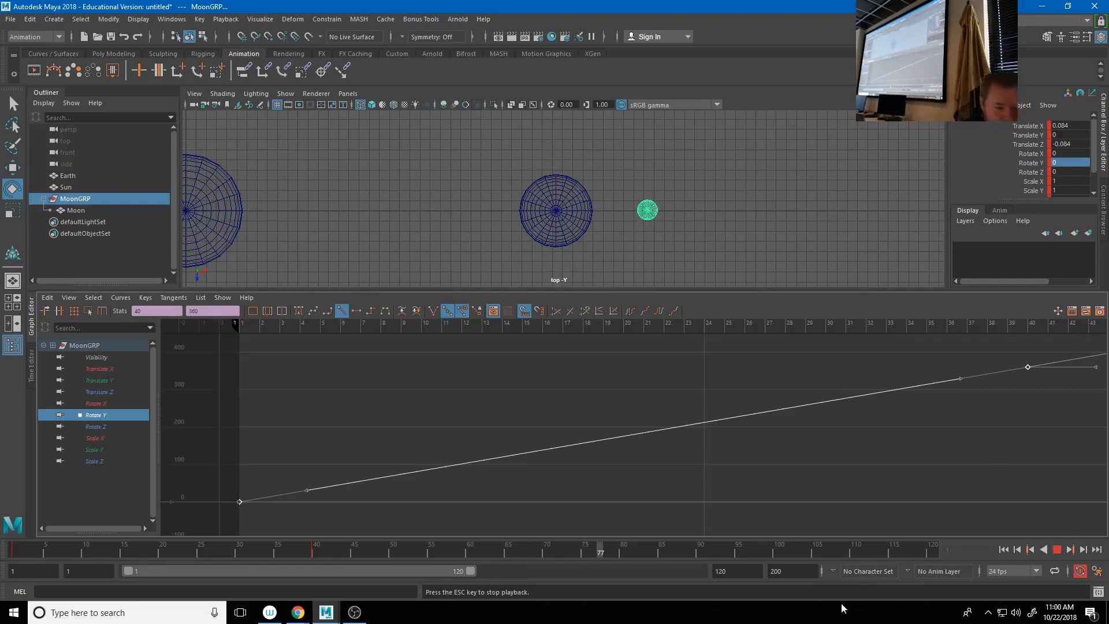
key(Escape)
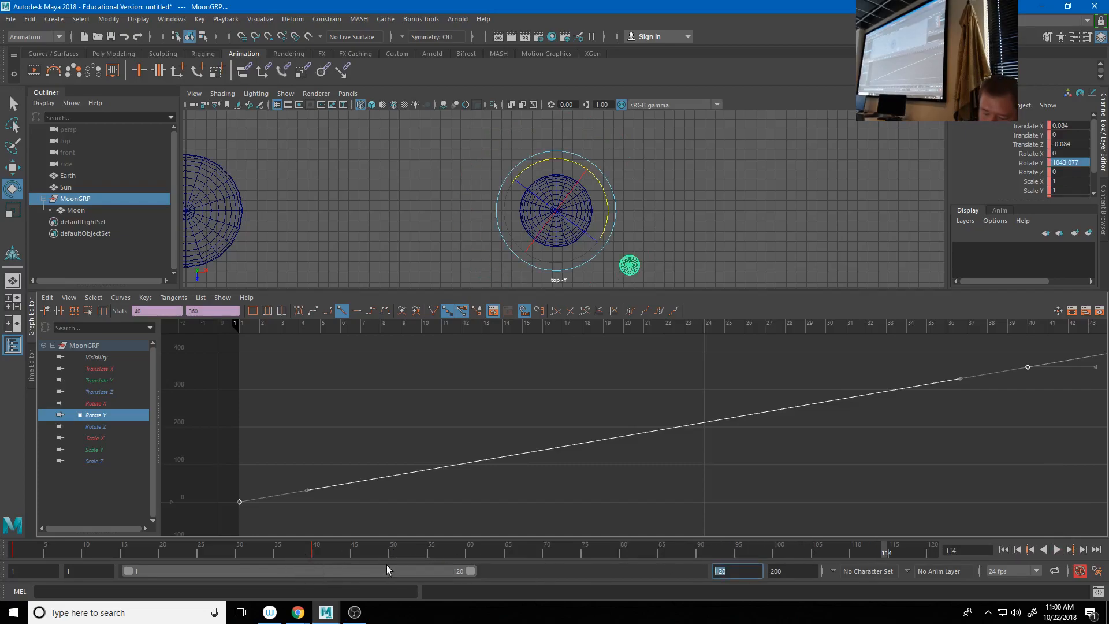
text(300)
key(Return)
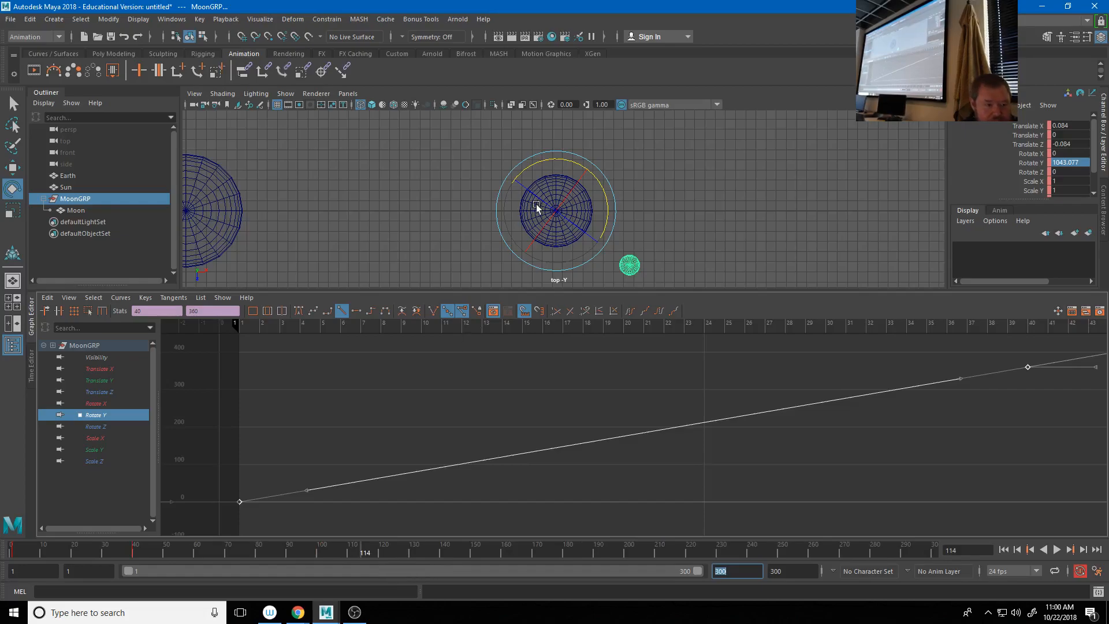
Step: Enlarge the top viewport above the Graph Editor and deselect the moon group
drag(676, 289, 676, 395)
scroll(725, 275, down, 4)
click(414, 259)
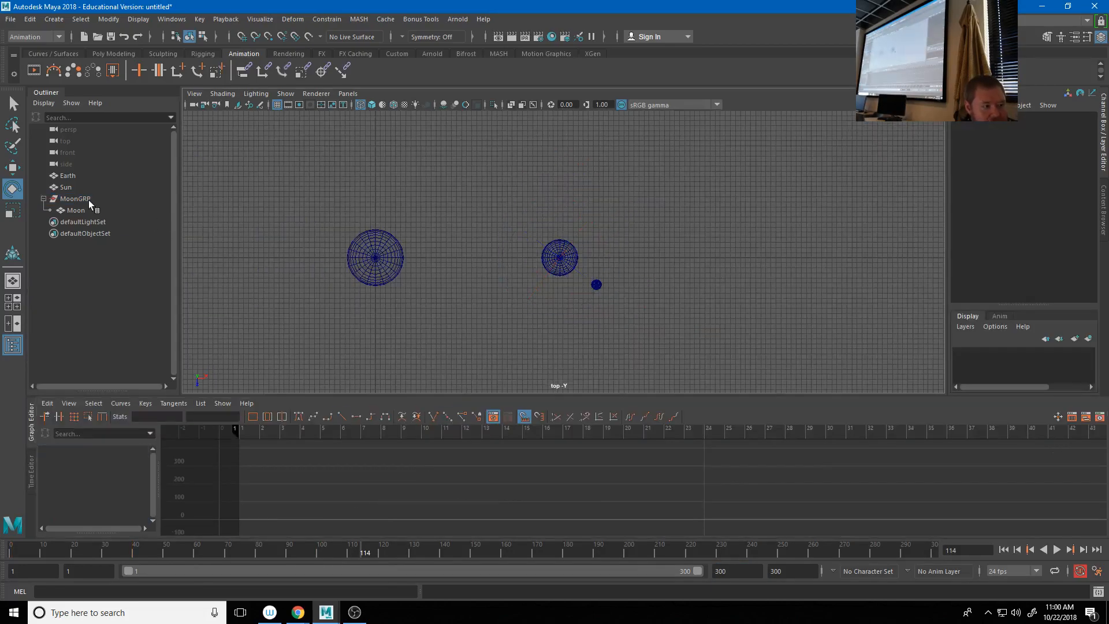
Step: Group Earth and MoonGRP with Ctrl+G and rename the new group EarthOrbitGRP
click(68, 176)
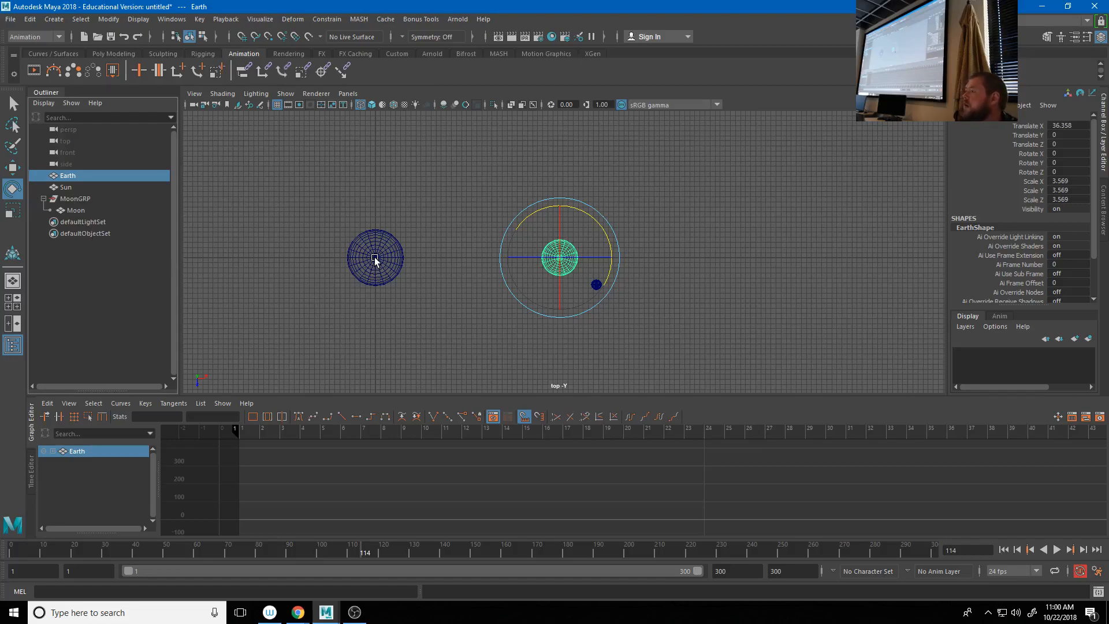
ctrl+click(81, 198)
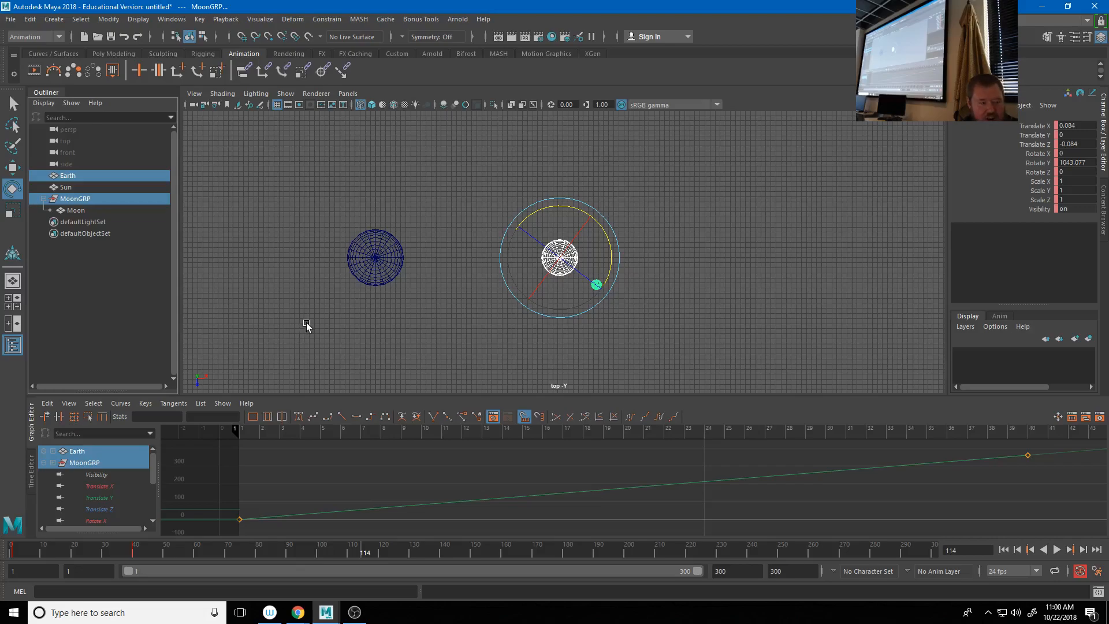
key(ctrl+g)
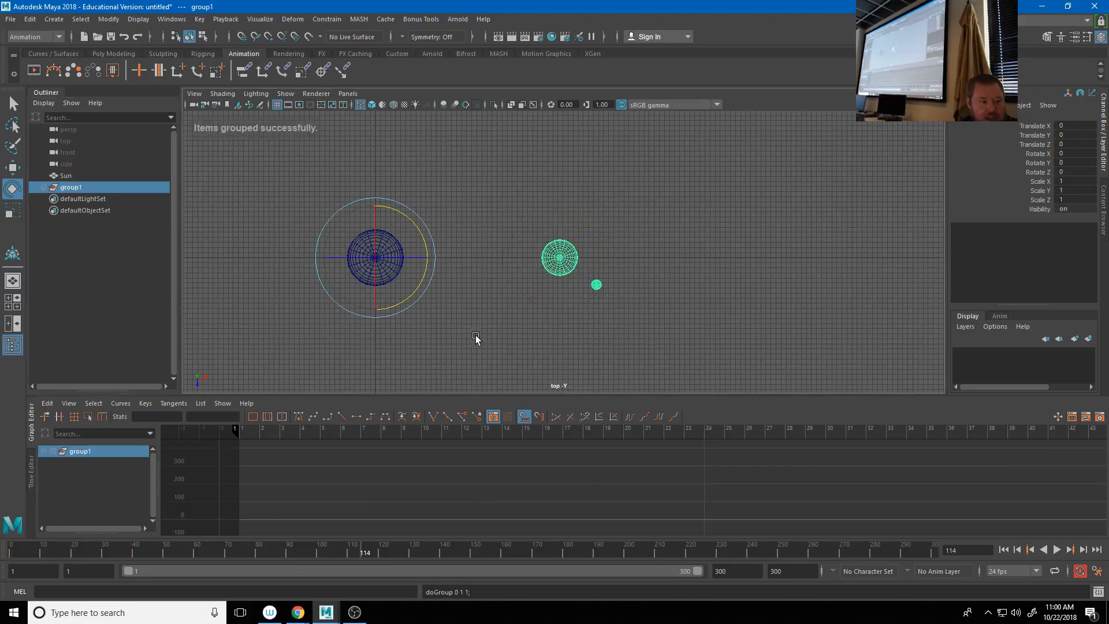
double_click(71, 187)
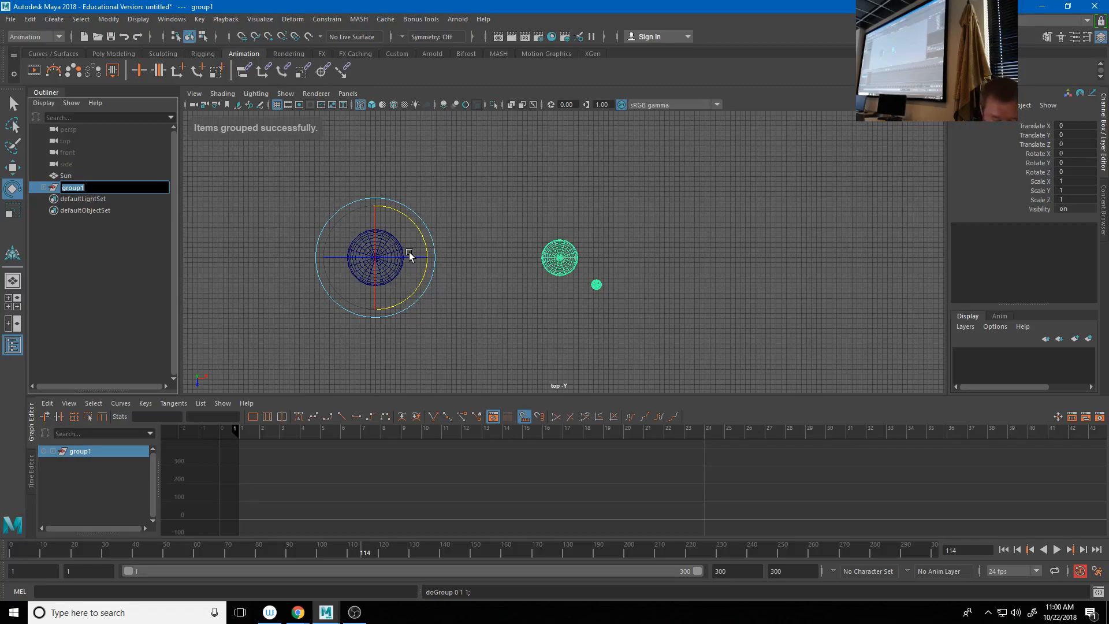
text(EarthOrbitGRP)
key(Return)
click(335, 167)
Step: Select EarthOrbitGRP, play the animation from the start, and stop at frame 1
click(93, 186)
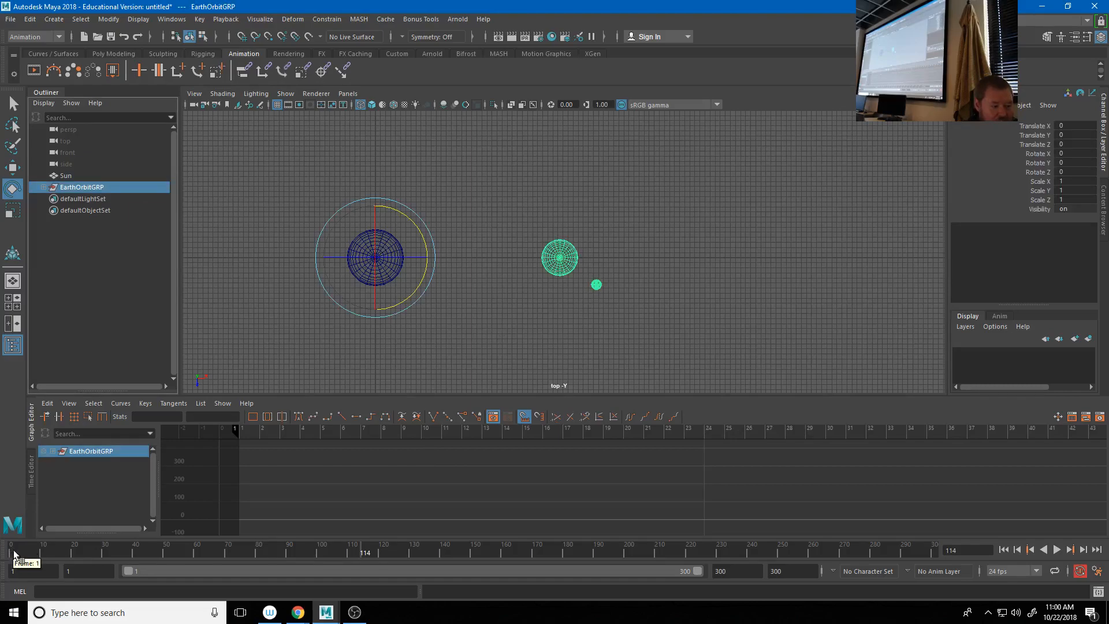
click(15, 552)
key(alt+v)
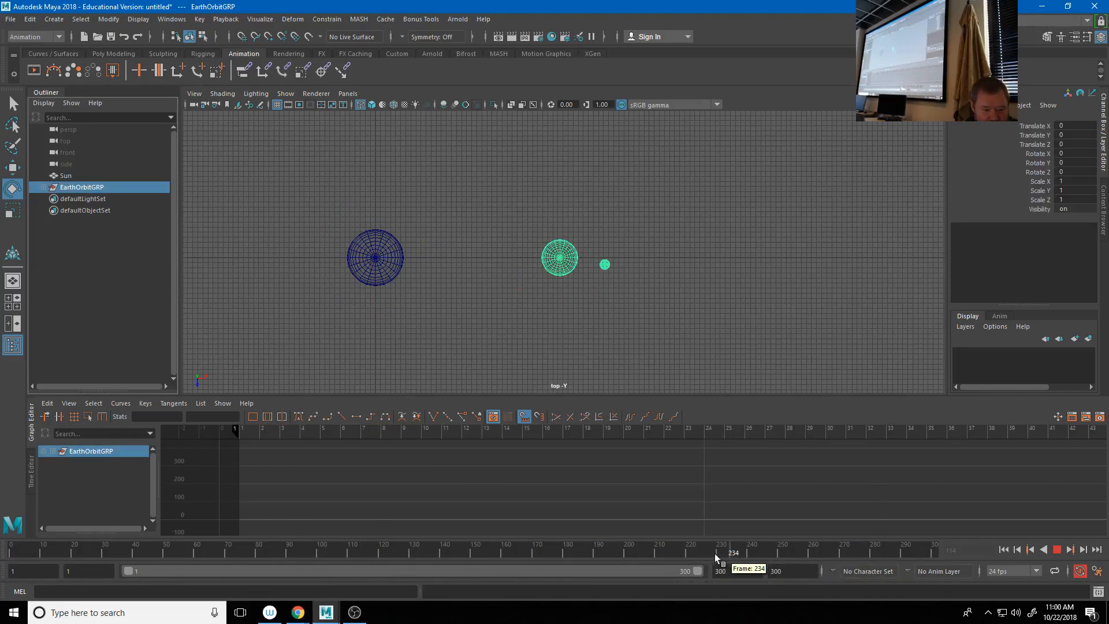
key(Escape)
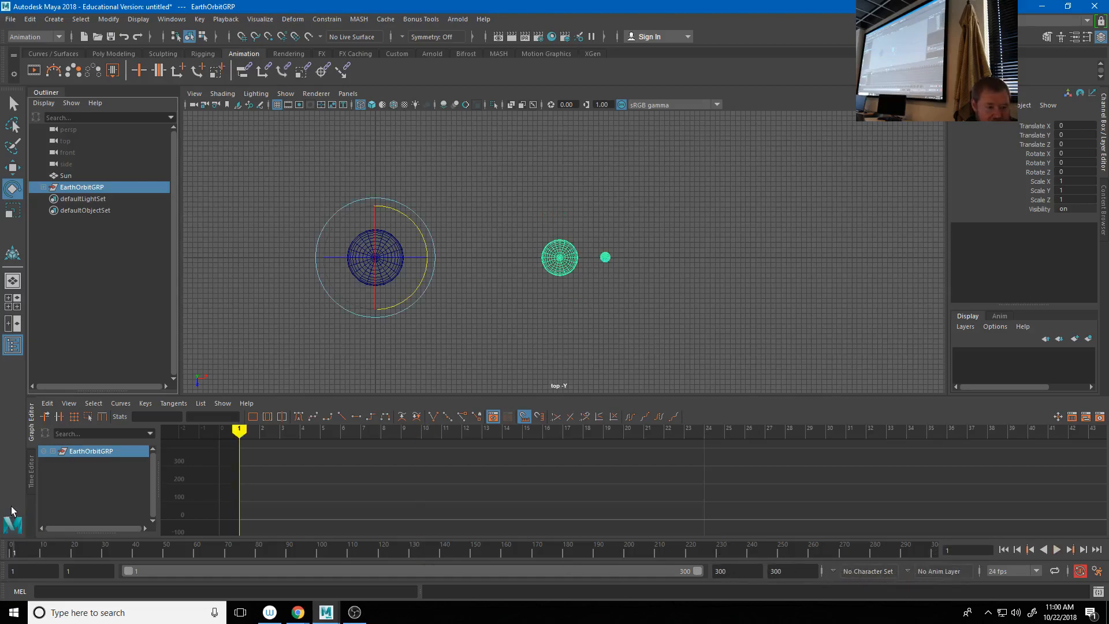
Step: Key EarthOrbitGRP at frame 1 and Rotate Y 360 at frame 300, then frame the curve
key(s)
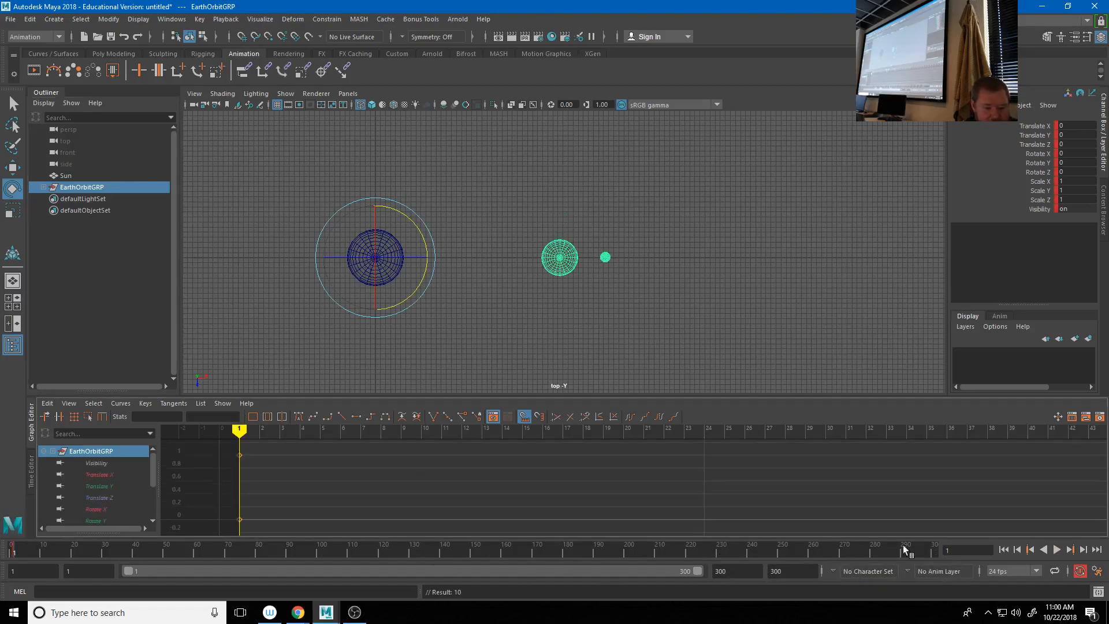
click(934, 553)
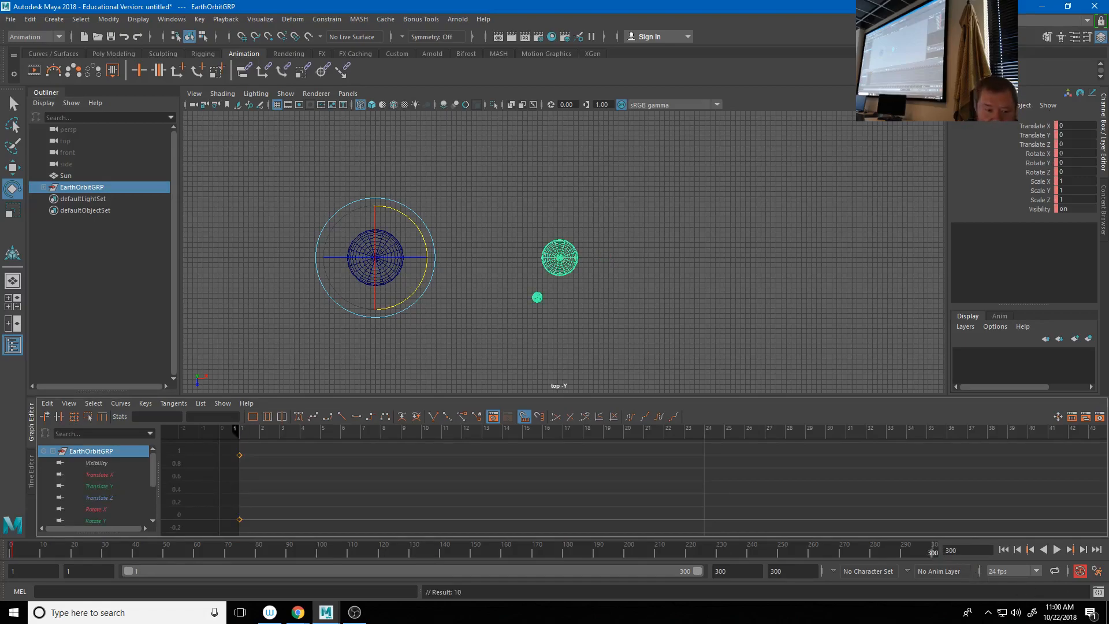
text(360)
key(Return)
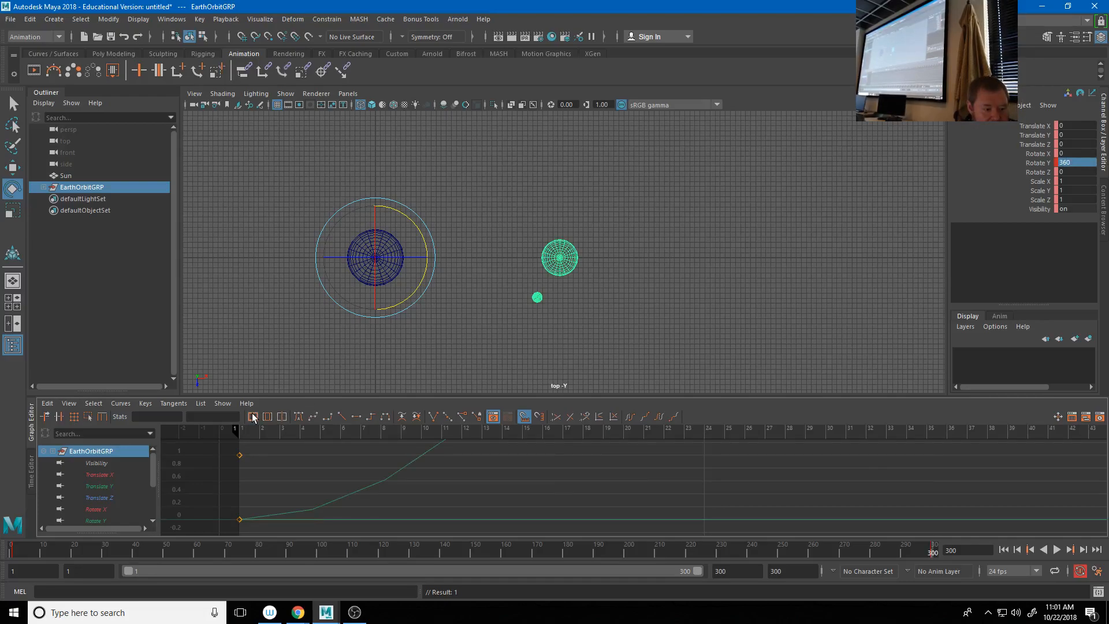
click(252, 415)
click(654, 472)
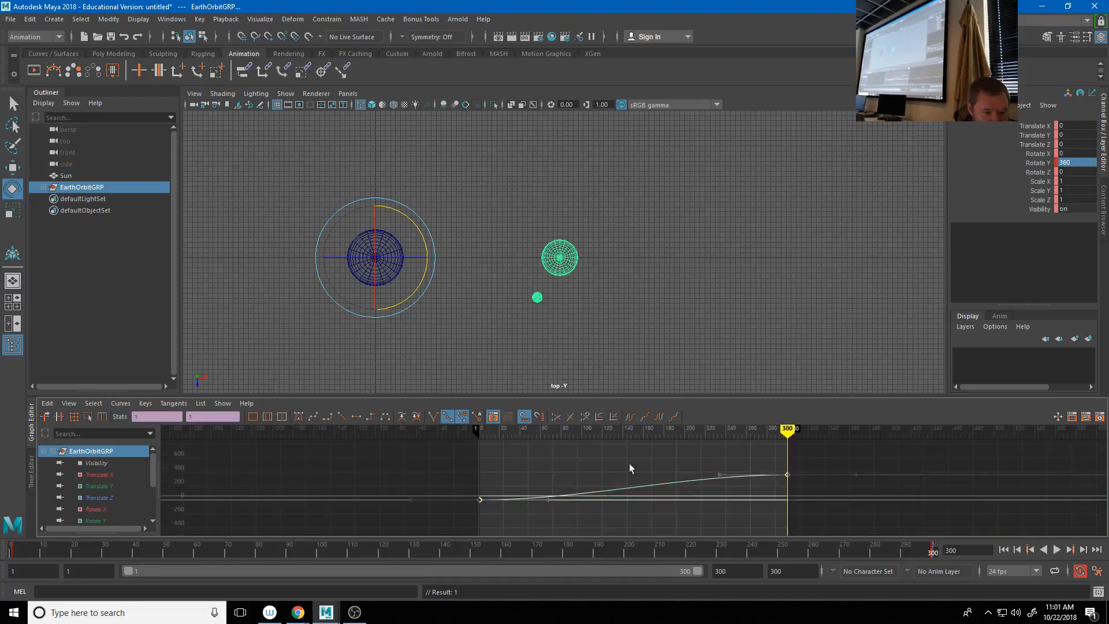
click(807, 324)
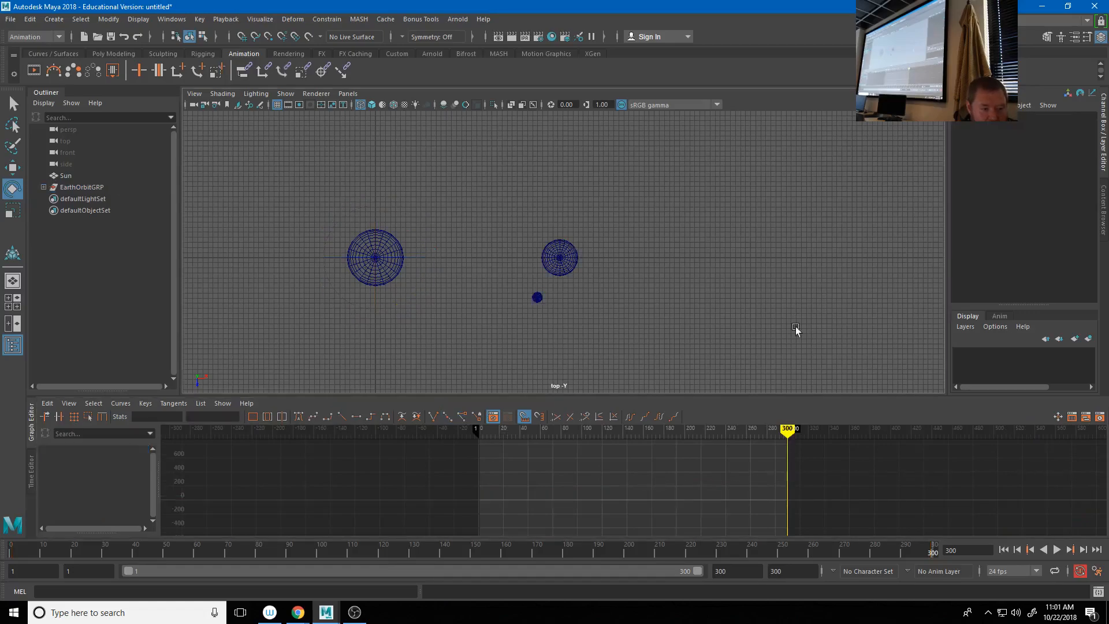
alt+middle_drag(388, 292, 570, 321)
scroll(636, 240, down, 3)
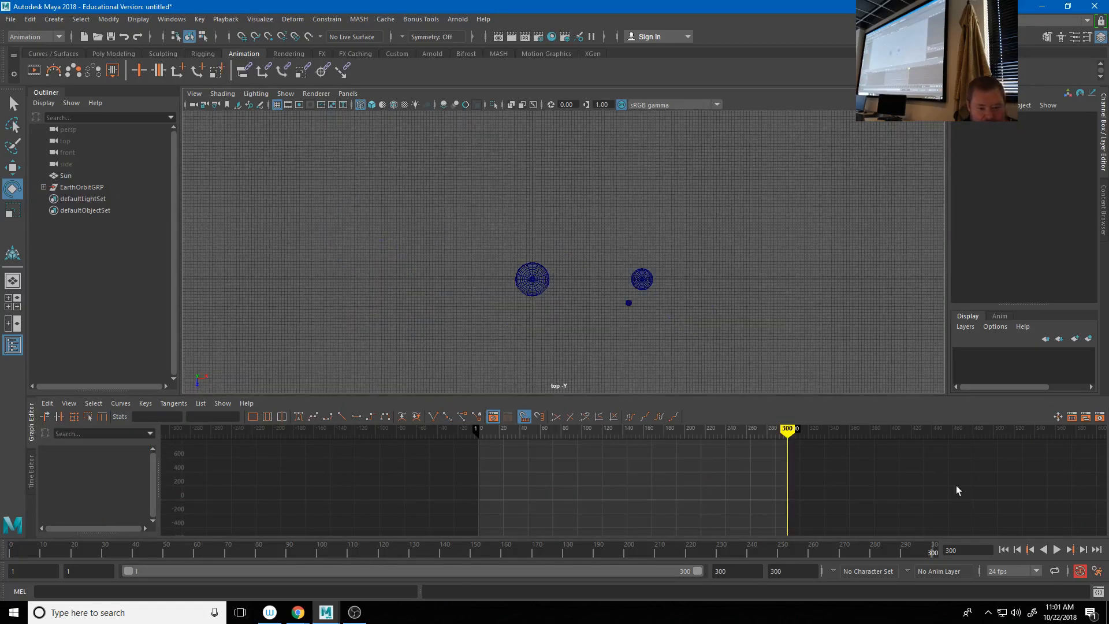
click(1056, 550)
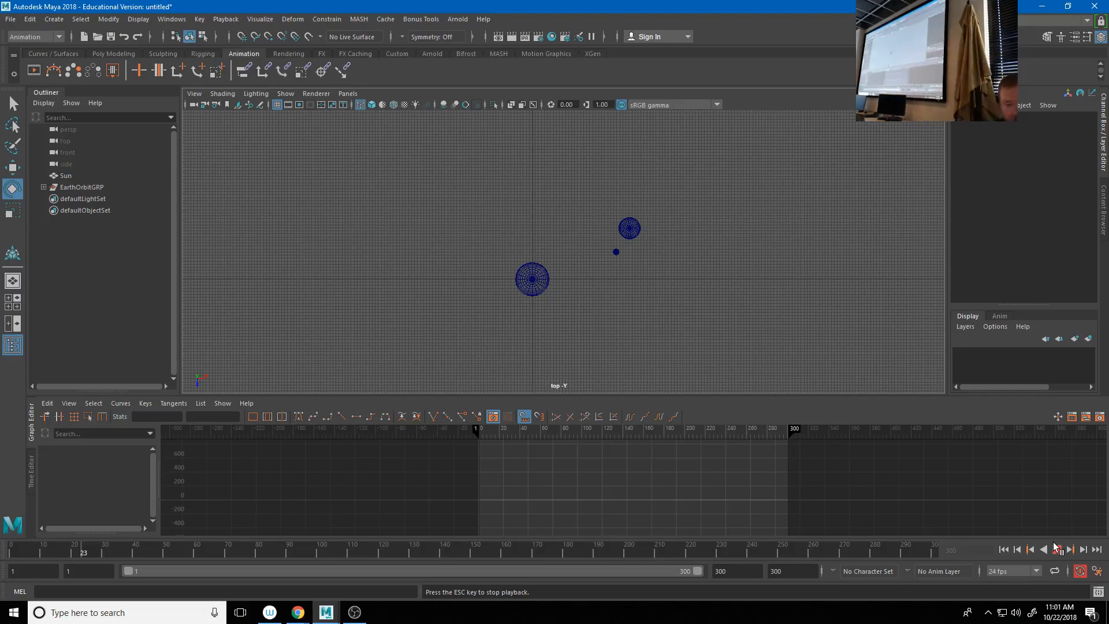
click(1055, 550)
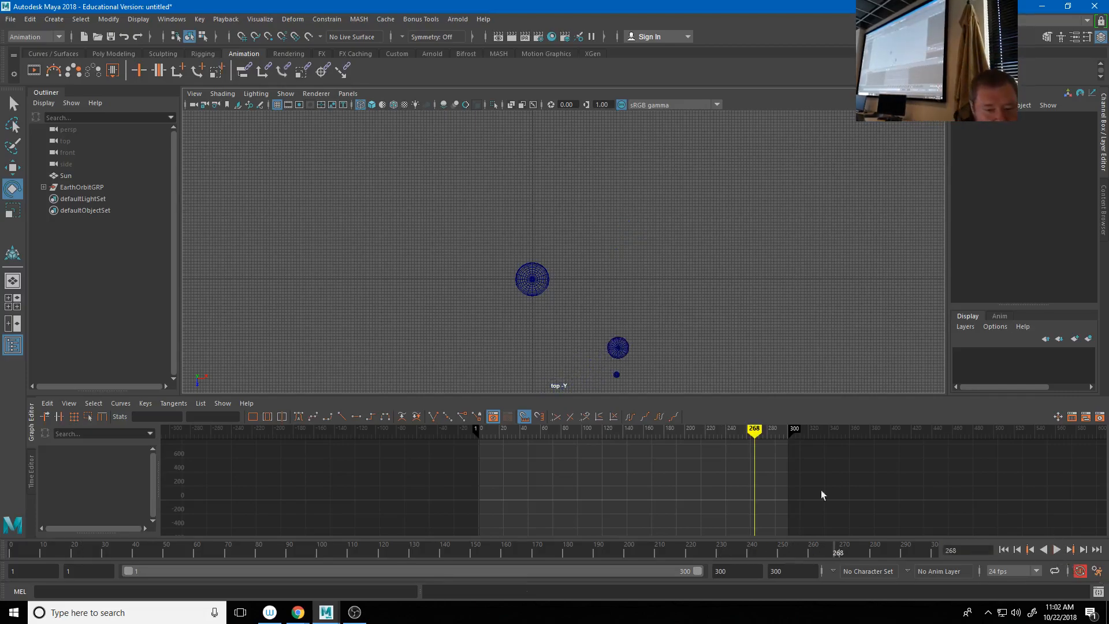
Step: Start a new scene without saving the orbit scene
click(11, 22)
click(21, 41)
click(554, 309)
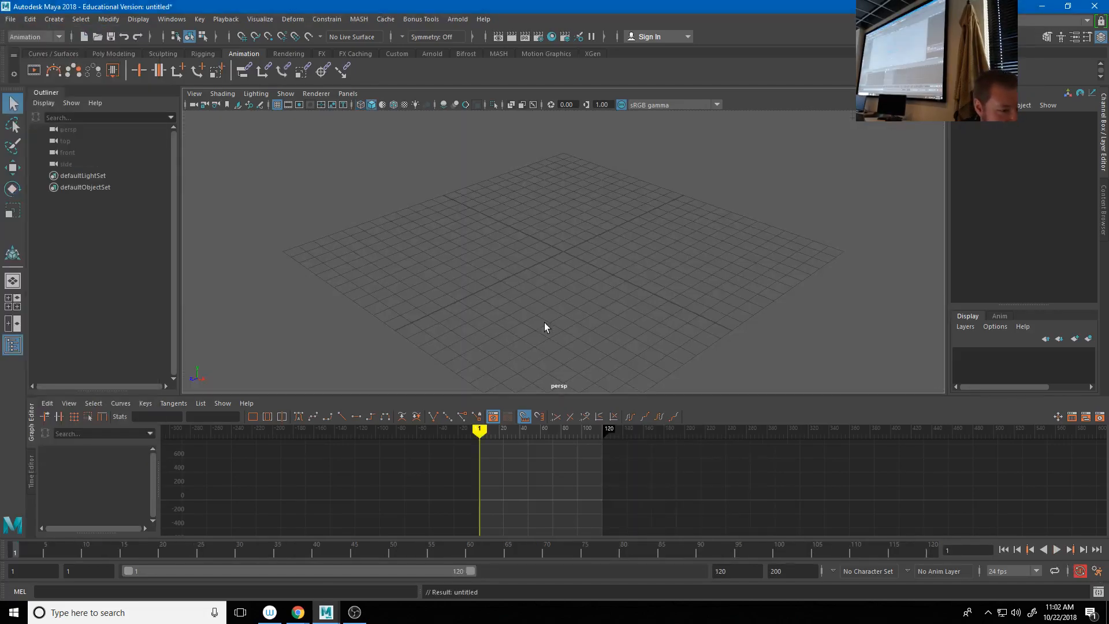
Step: Create a polygon cylinder and stretch it into a tall pole
click(104, 54)
click(73, 70)
alt+drag(570, 293, 542, 271)
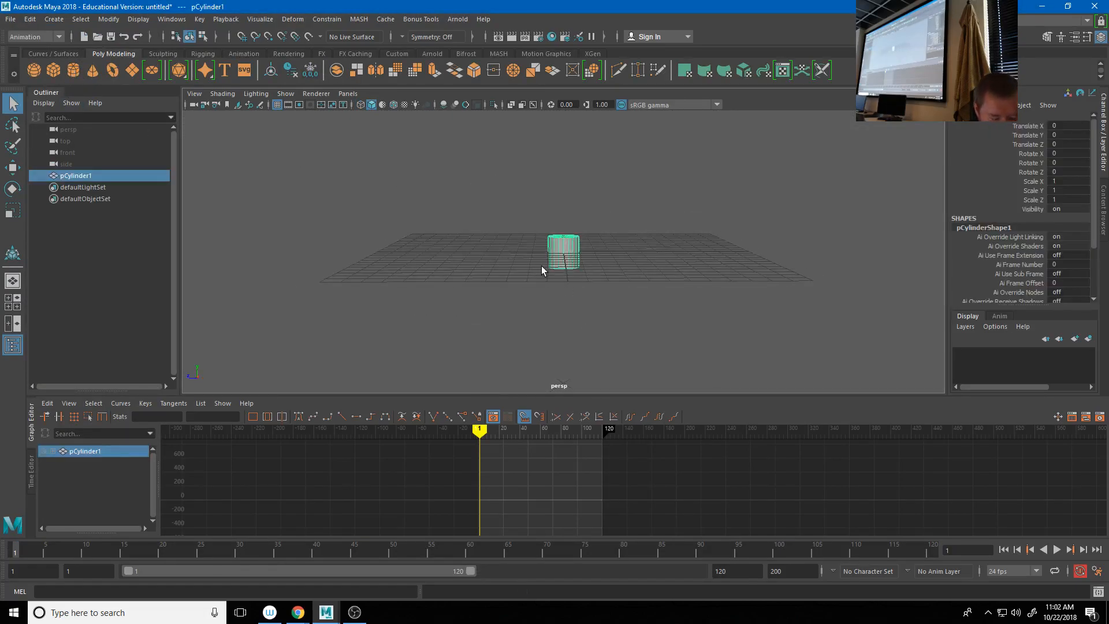
key(r)
drag(564, 201, 563, 48)
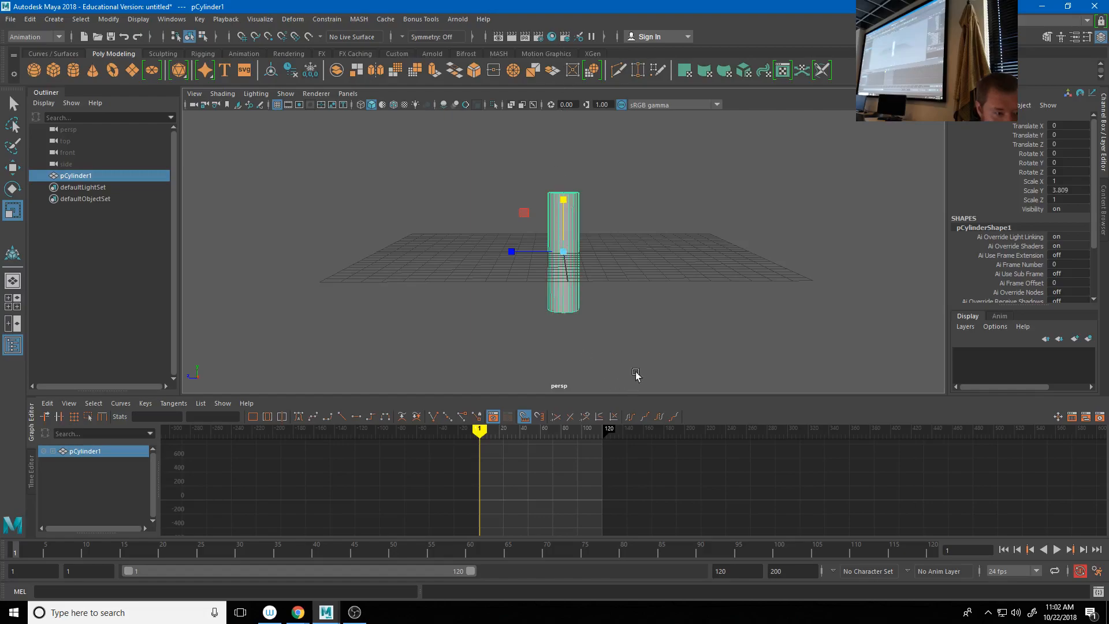
drag(564, 397, 564, 480)
alt+middle_drag(626, 286, 569, 373)
alt+drag(569, 373, 586, 329)
alt+right_drag(627, 322, 472, 285)
alt+drag(472, 284, 537, 112)
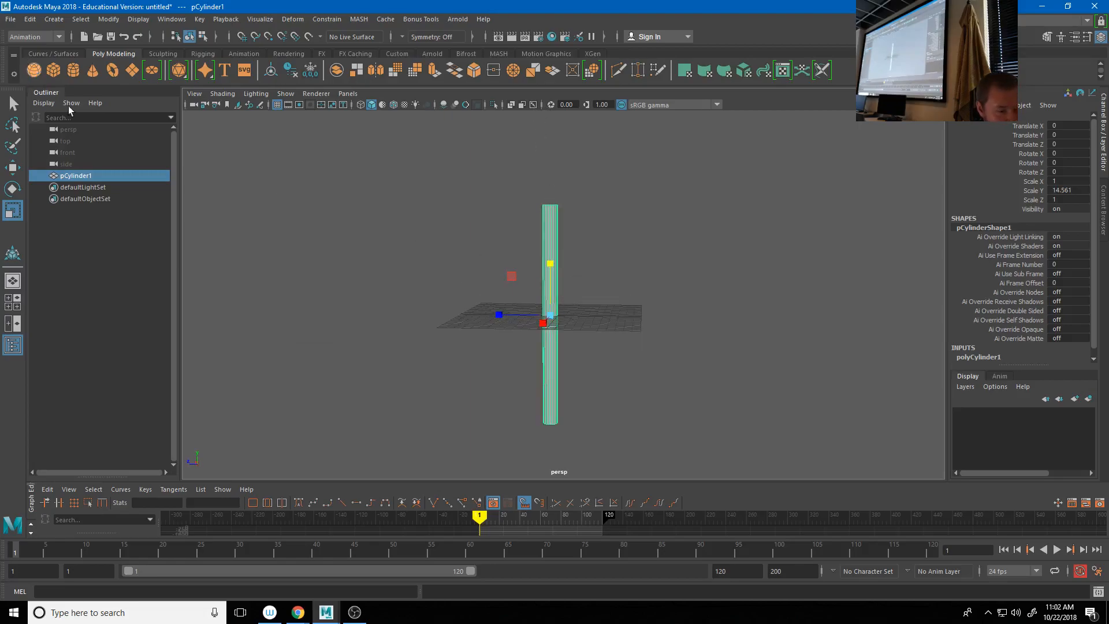
Step: Create a polygon sphere and move it out along X to 4.13
click(34, 69)
alt+drag(548, 354, 506, 369)
key(w)
mouse_move(517, 331)
mouse_down()
mouse_move(465, 359)
mouse_move(499, 341)
mouse_up()
Step: Rest the cylinder's base on the grid and raise its Subdivisions Height to 11
click(551, 265)
drag(551, 265, 552, 186)
alt+middle_drag(541, 257, 543, 310)
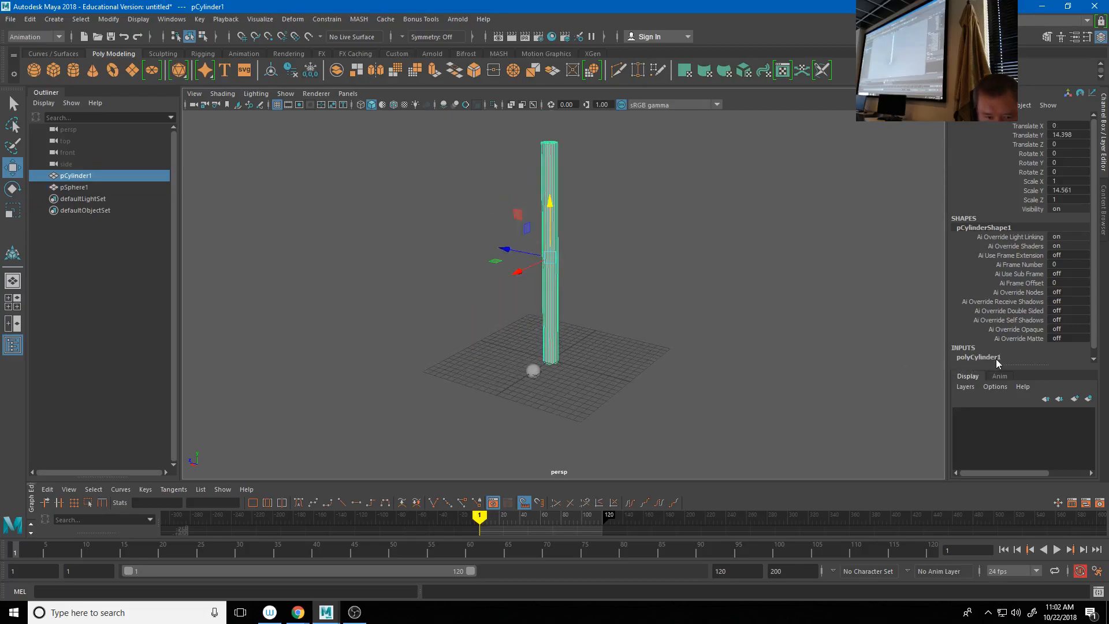
scroll(990, 353, down, 1)
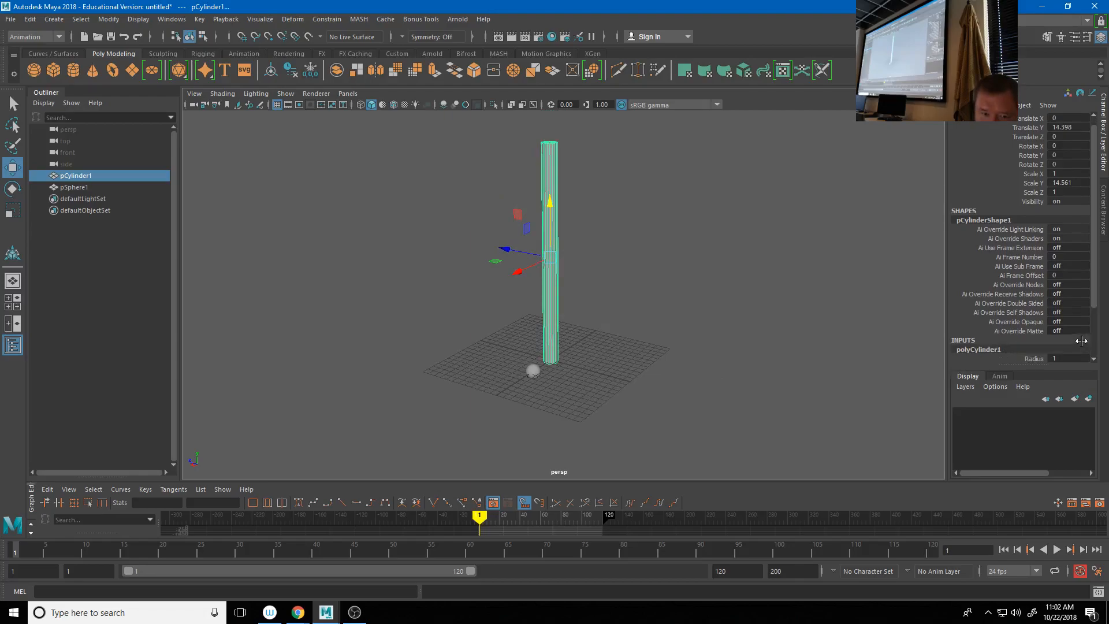
scroll(1033, 326, down, 3)
drag(1034, 322, 1033, 332)
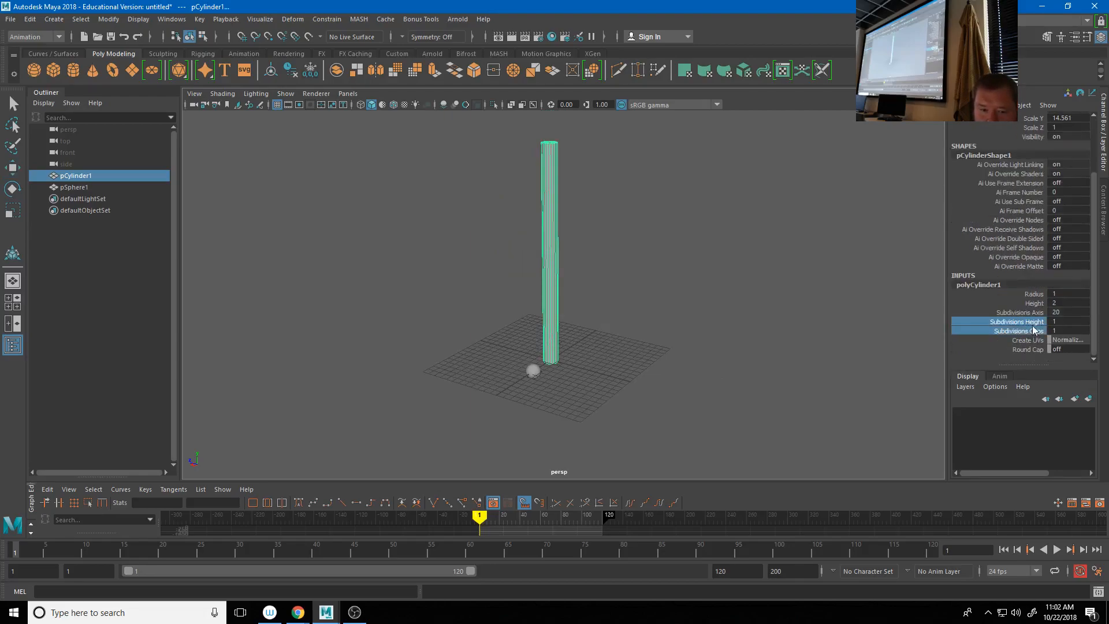
click(1032, 325)
middle_drag(563, 319, 622, 325)
alt+drag(563, 324, 614, 317)
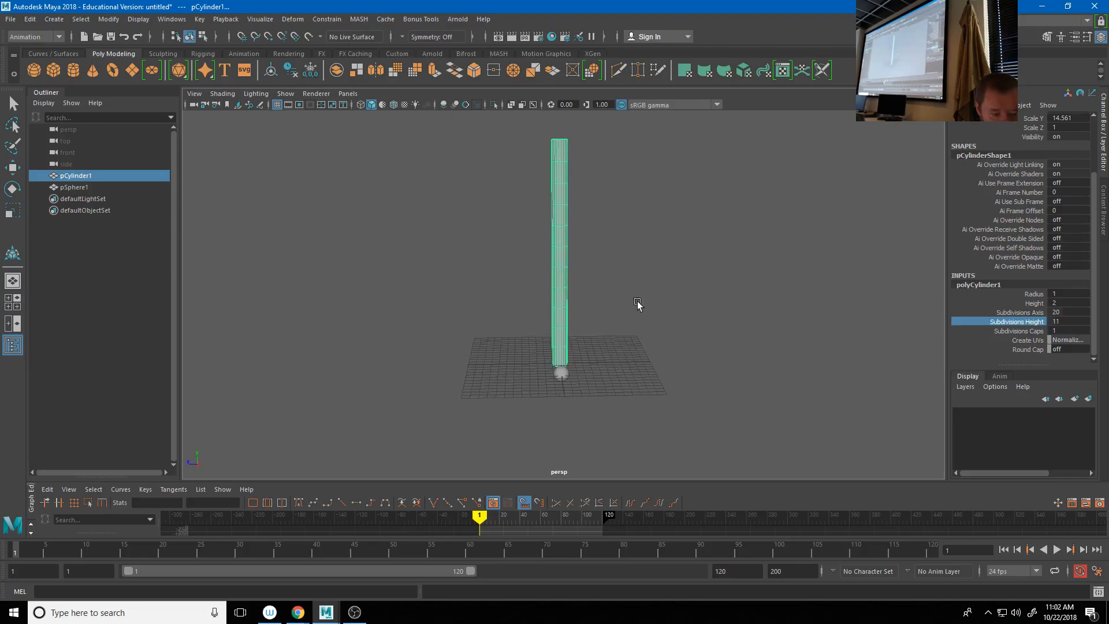
key(w)
click(619, 315)
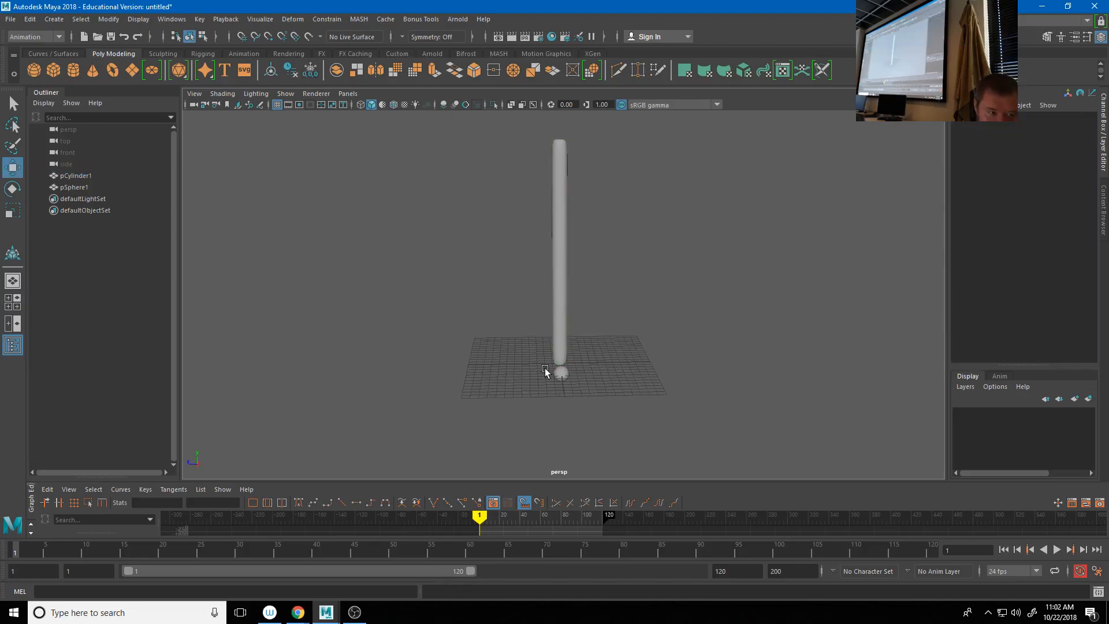
Step: Grid-snap pSphere1's pivot to the pole's centre at the origin using D and X
click(560, 364)
alt+drag(498, 377, 572, 398)
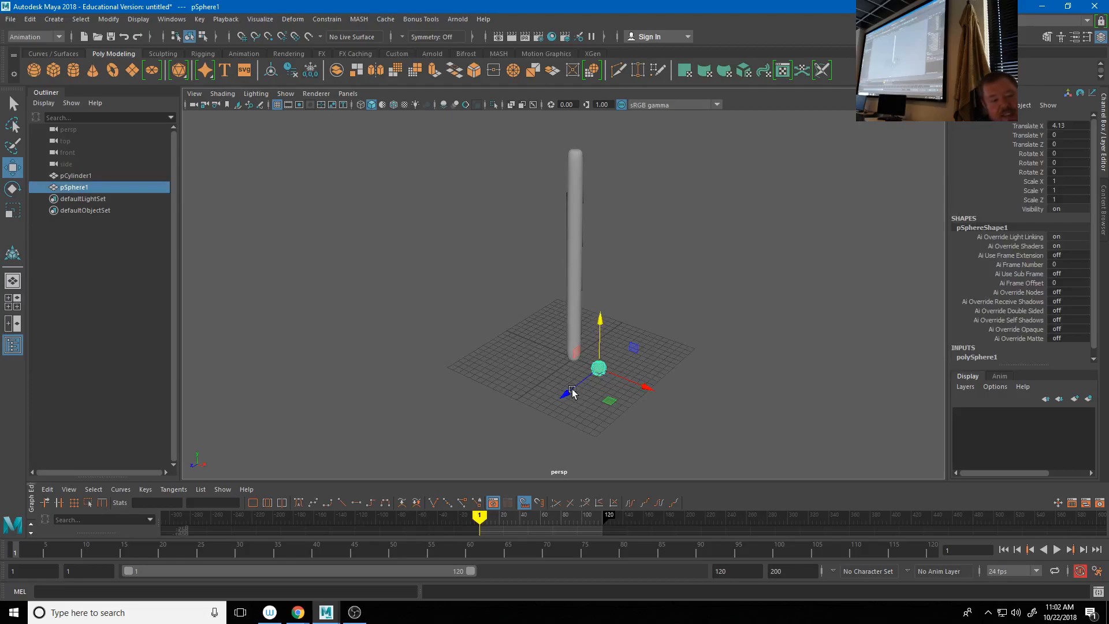
scroll(681, 393, up, 2)
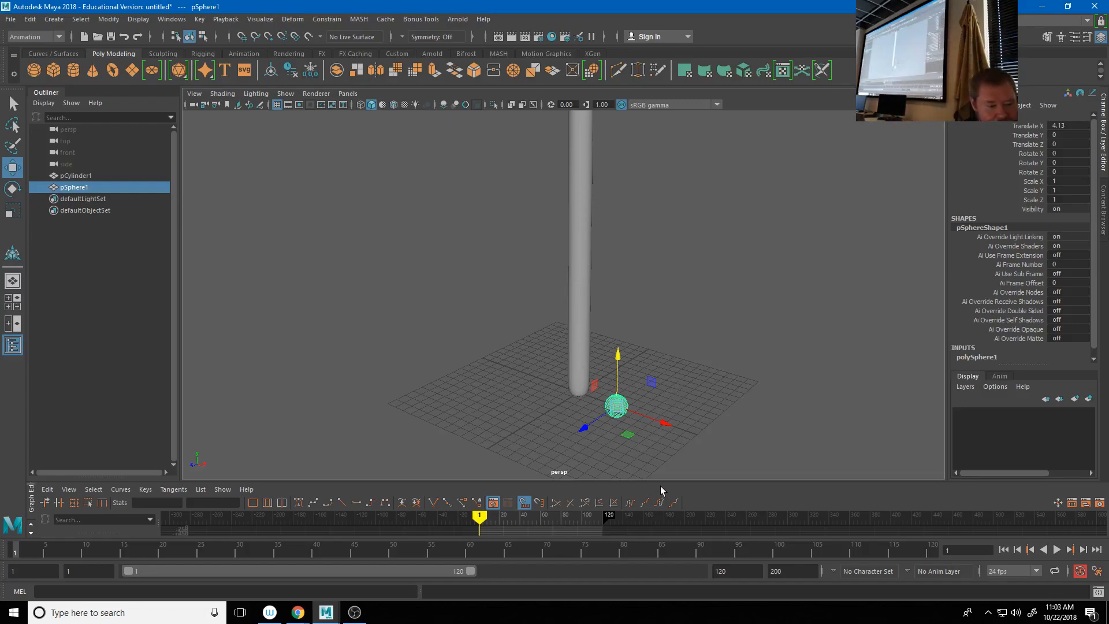
key(d)
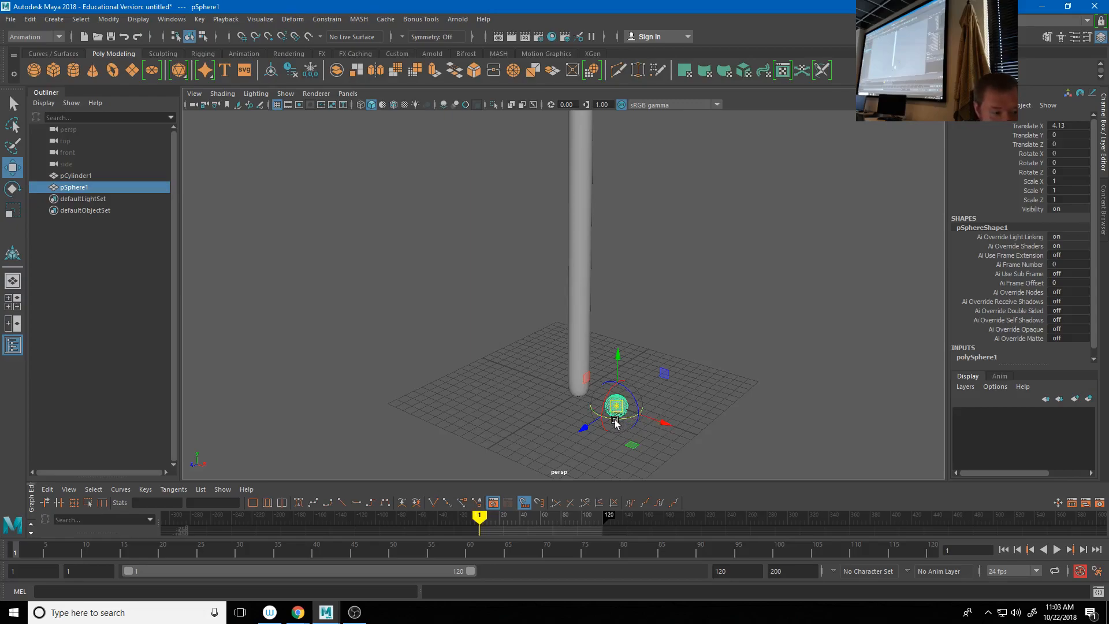
key(x)
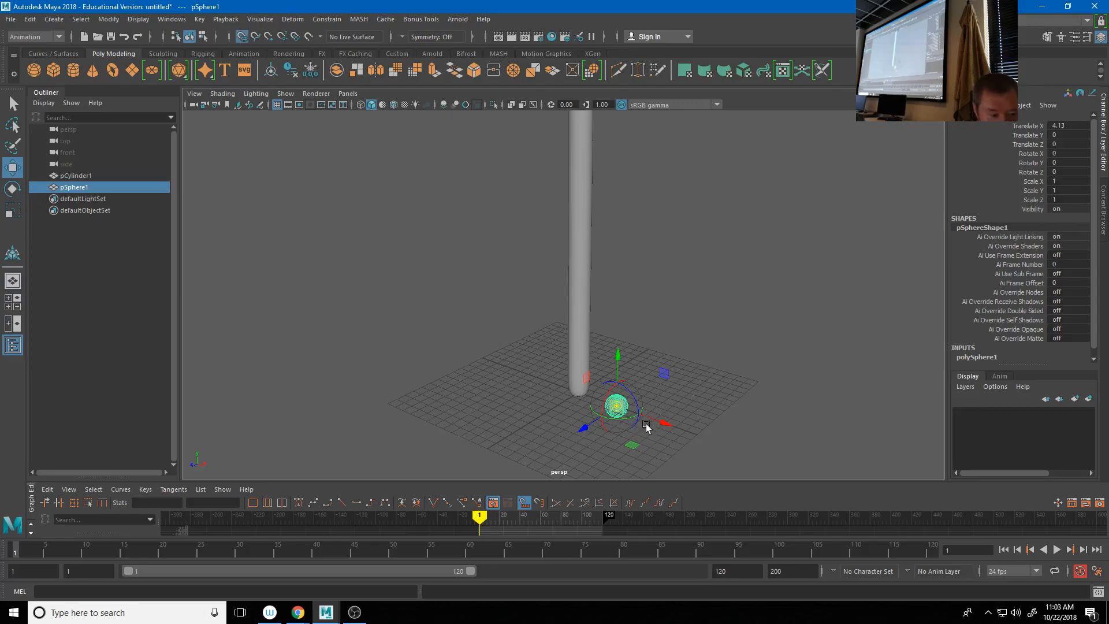
drag(664, 422, 589, 439)
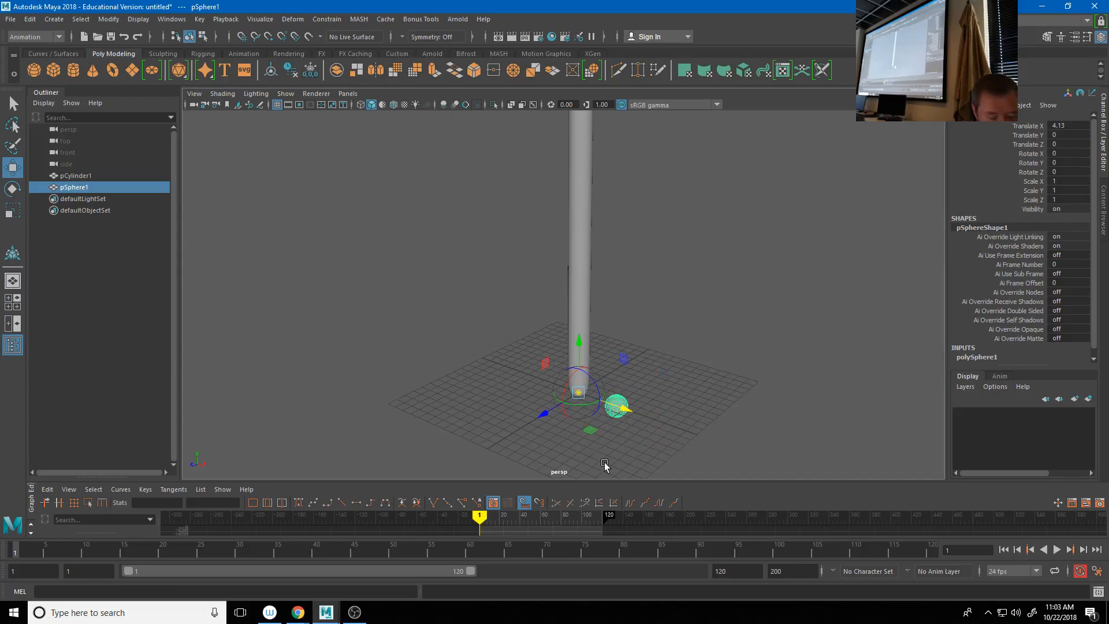
key(e)
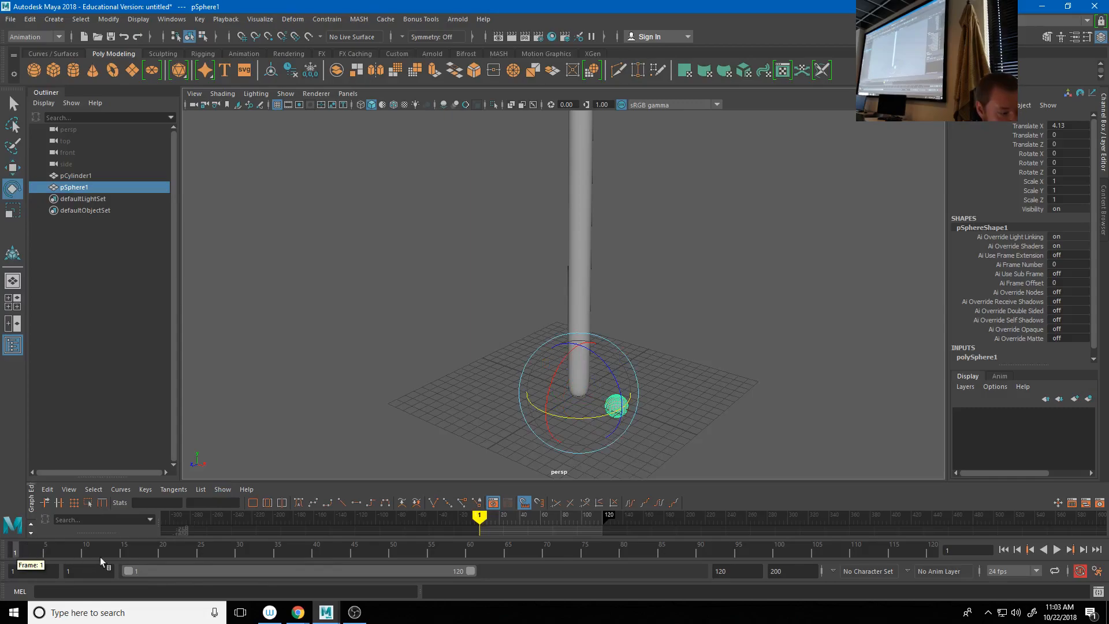
Step: Key the sphere at frame 1 and set Rotate Y to 360 at frame 30
key(alt+v)
click(15, 553)
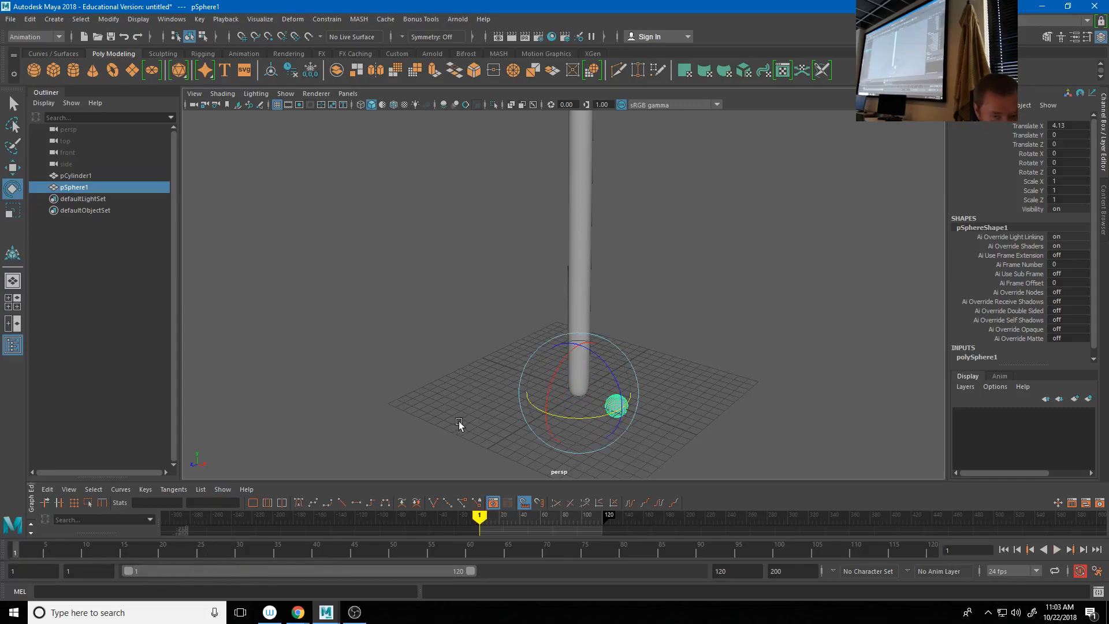
key(s)
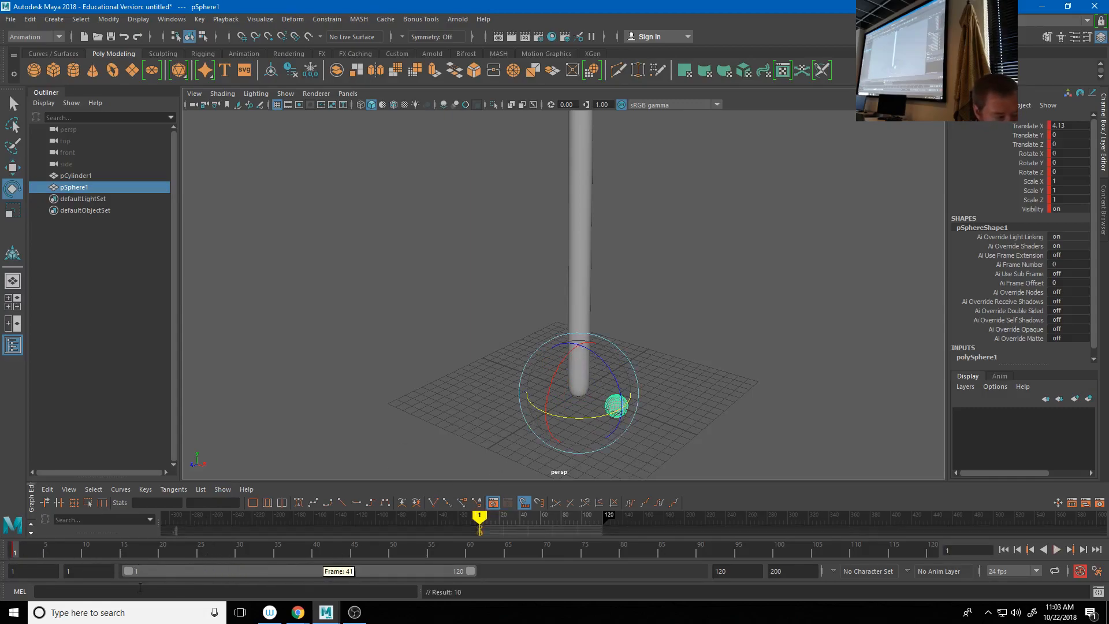
click(162, 552)
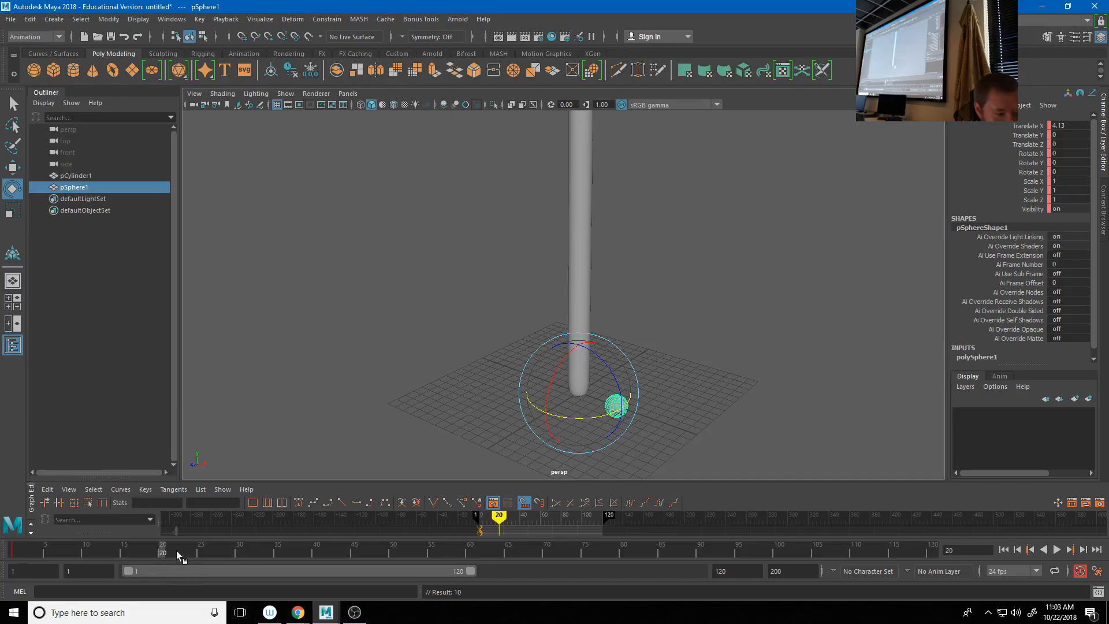
click(239, 553)
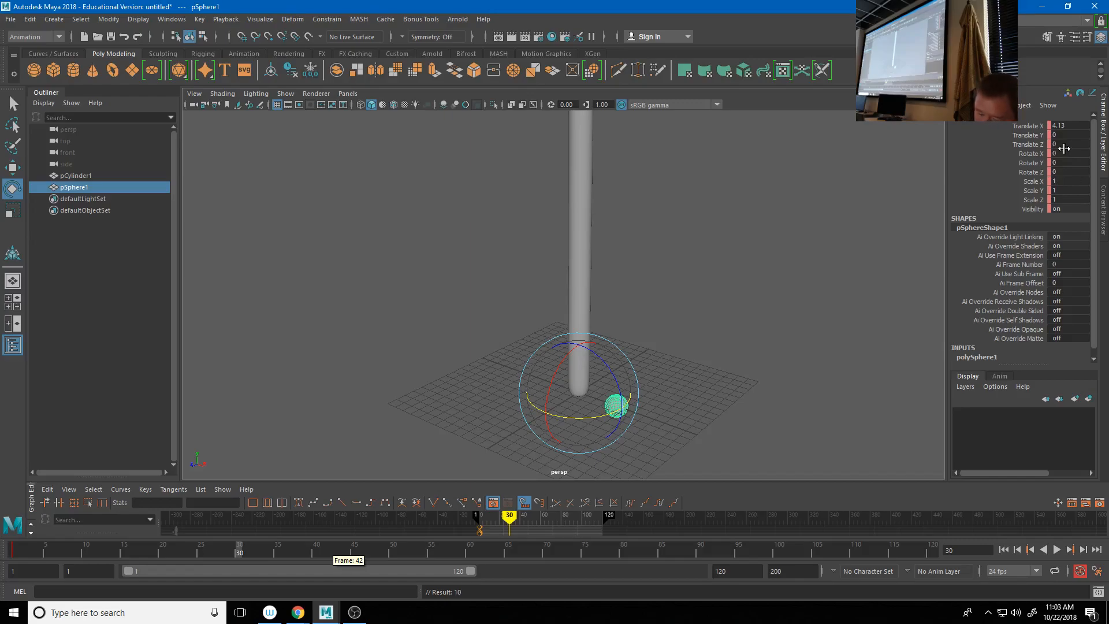
text(360)
key(Return)
click(987, 142)
drag(25, 554, 237, 552)
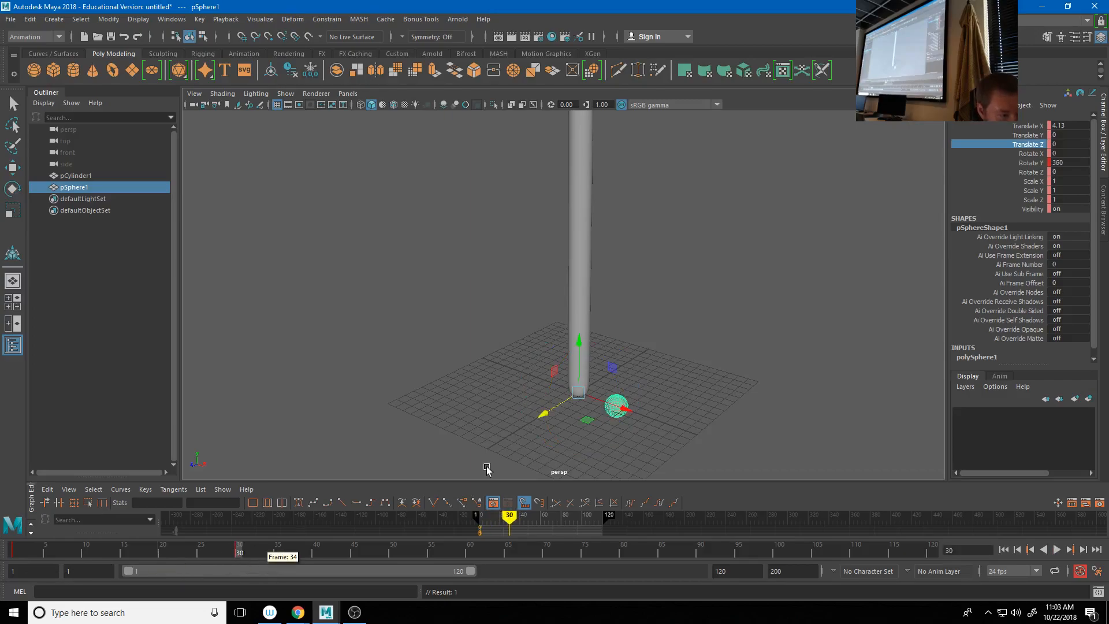
Step: Isolate the sphere's Rotate Y curve and make its keys linear
drag(480, 271, 475, 257)
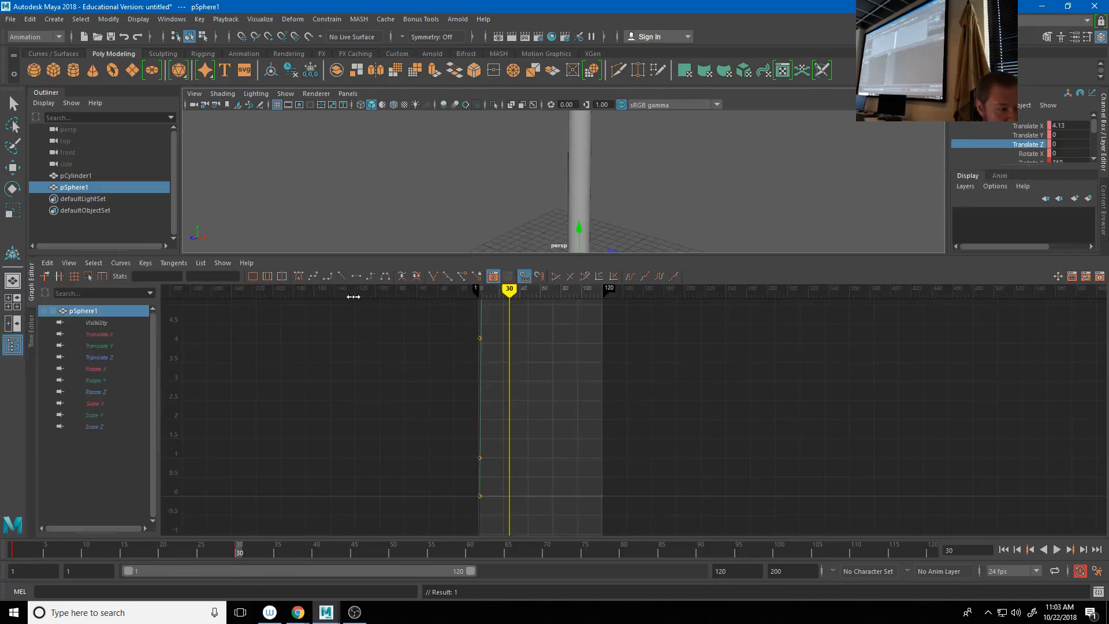
key(a)
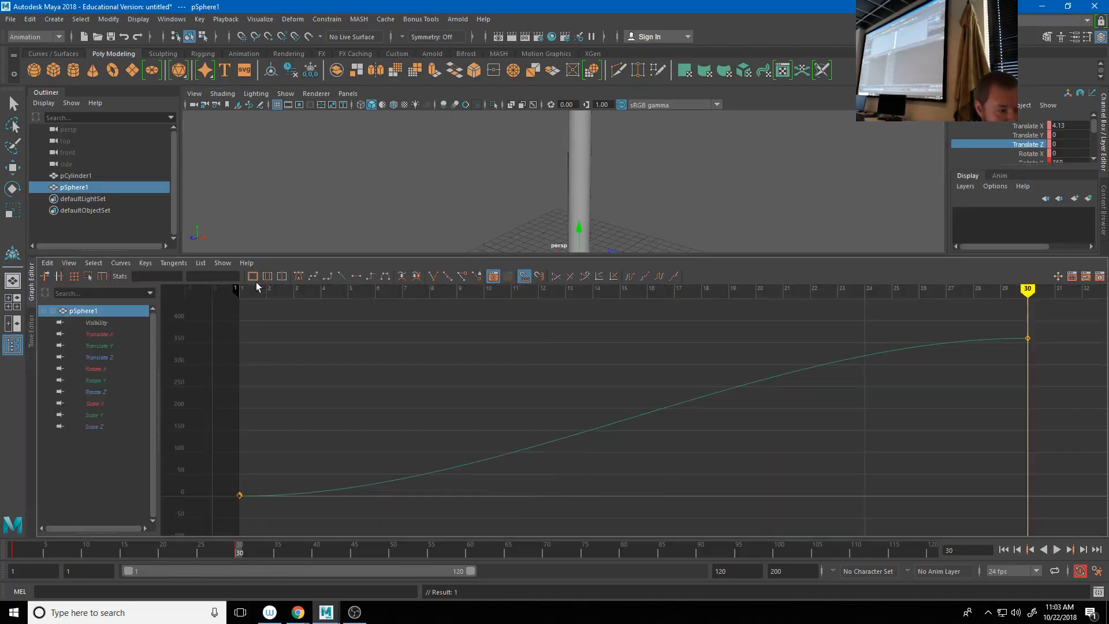
click(99, 345)
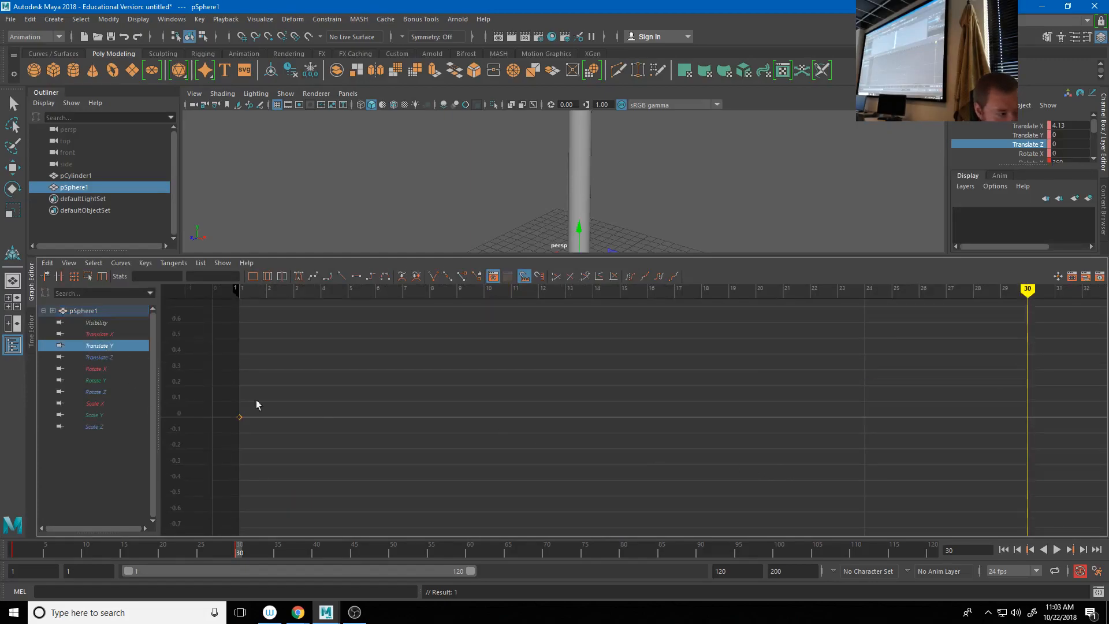
click(98, 380)
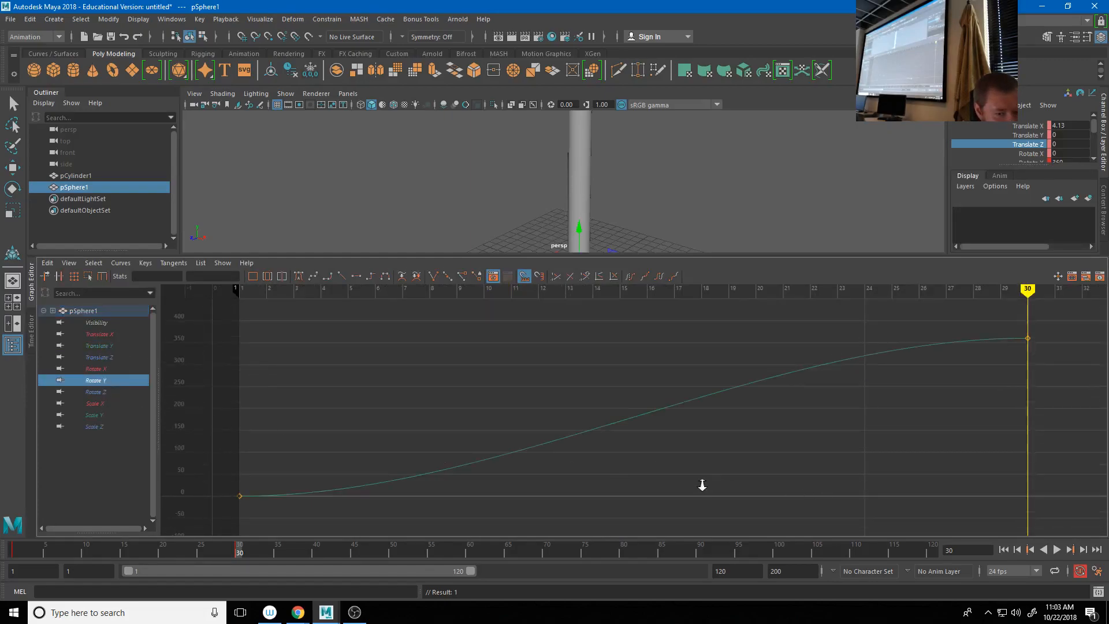
key(a)
drag(559, 358, 708, 485)
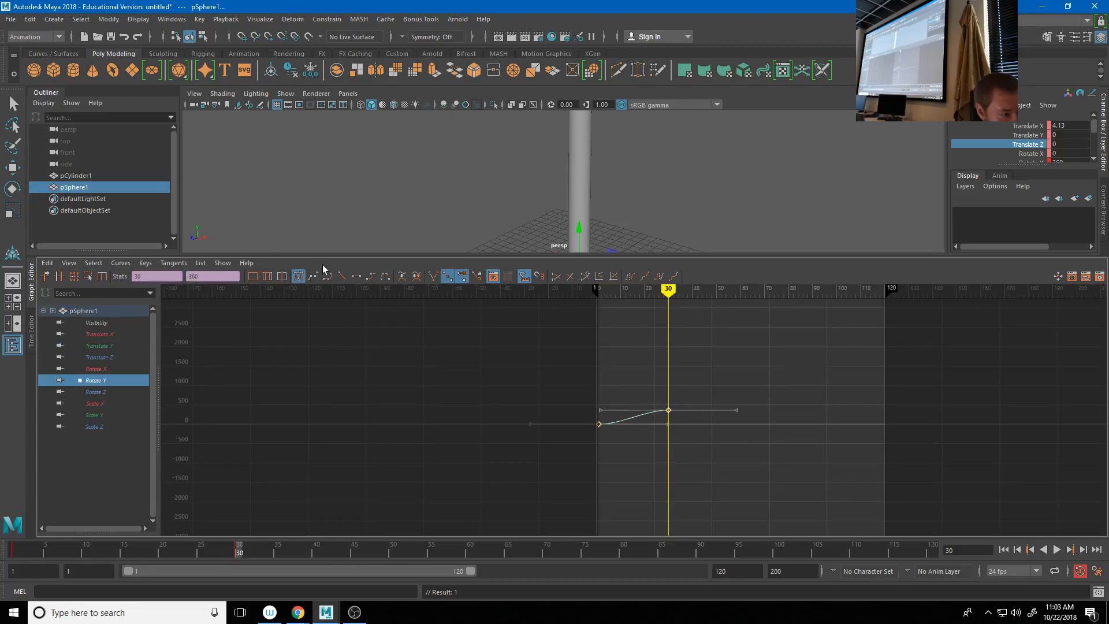
click(342, 275)
Step: Show infinity and set the Rotate Y Post Infinity to Cycle with Offset
click(121, 263)
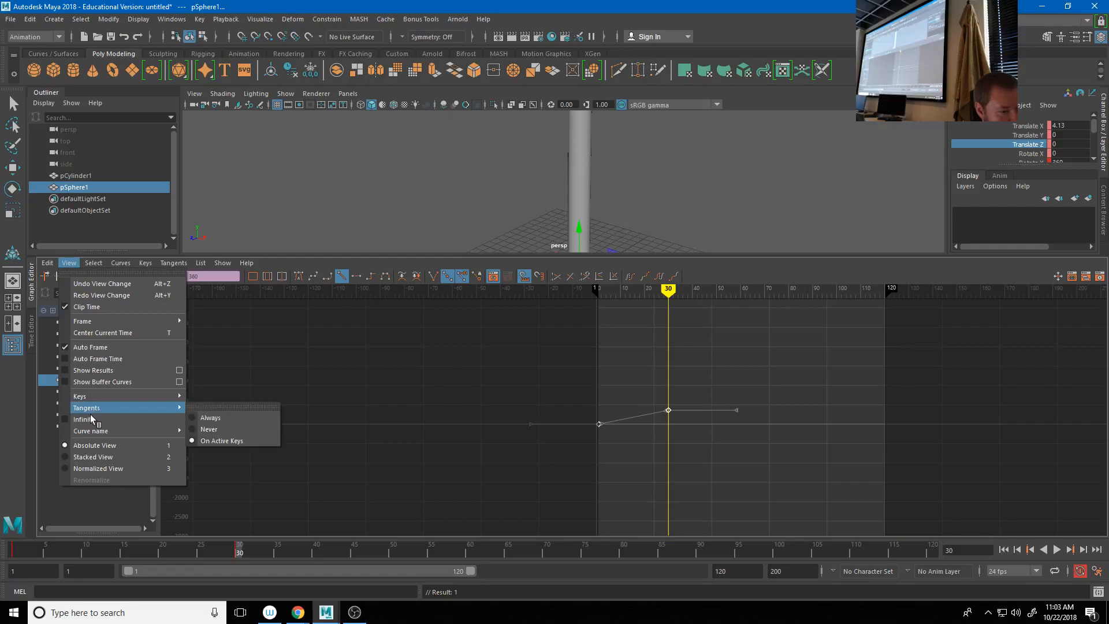
click(90, 418)
click(122, 264)
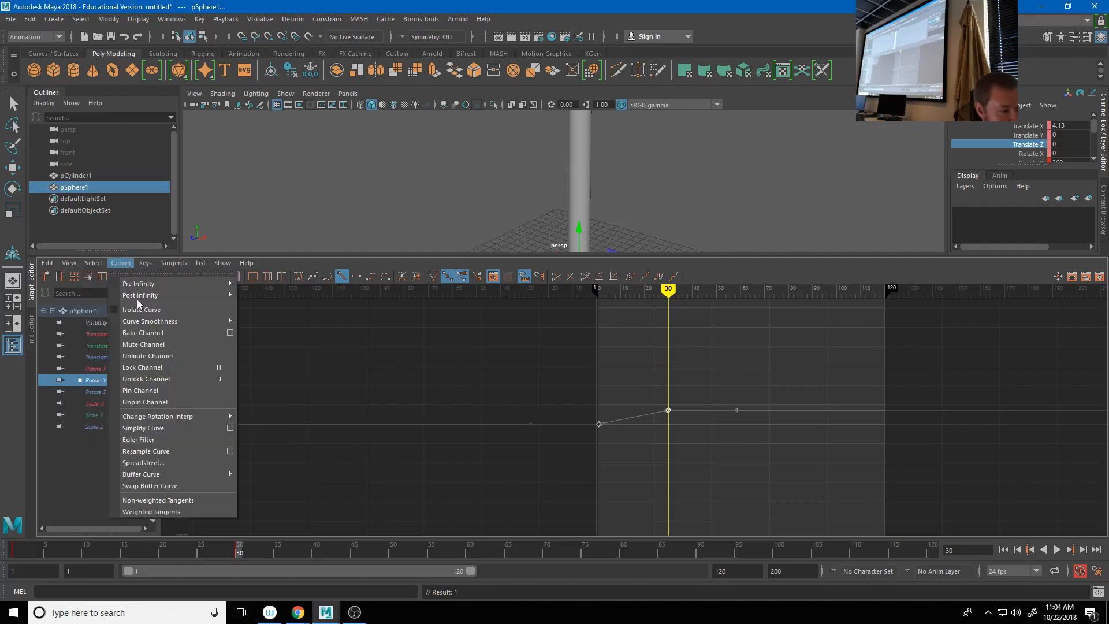
mouse_move(172, 297)
click(254, 316)
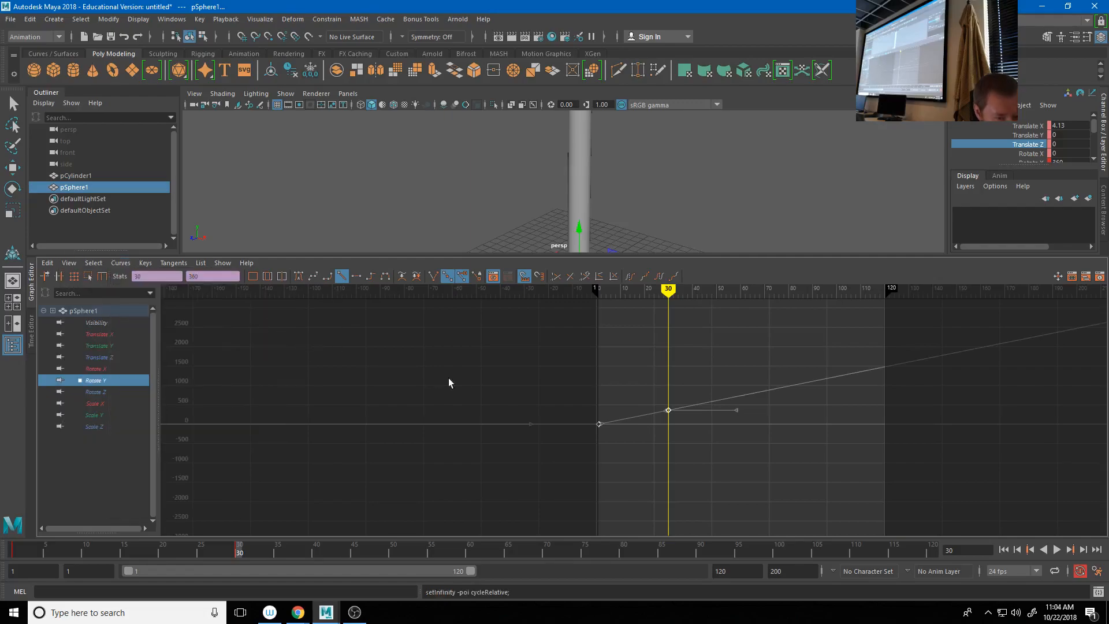
click(479, 194)
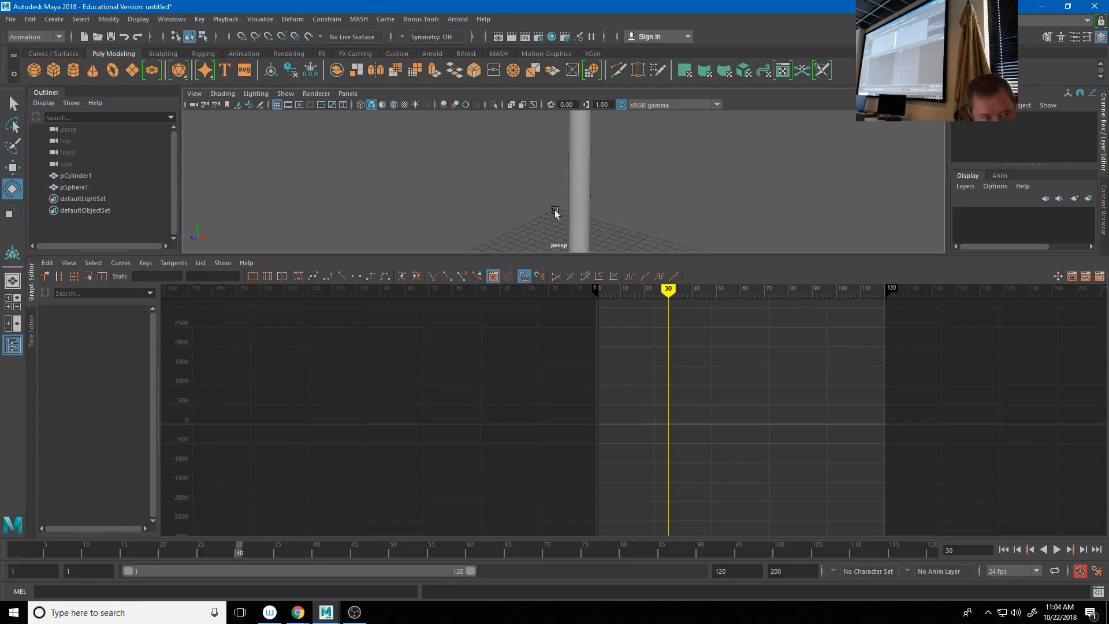
Step: Enlarge the 3D view, play the sphere circling the pole, then reselect pSphere1
key(space)
key(space)
drag(583, 254, 565, 484)
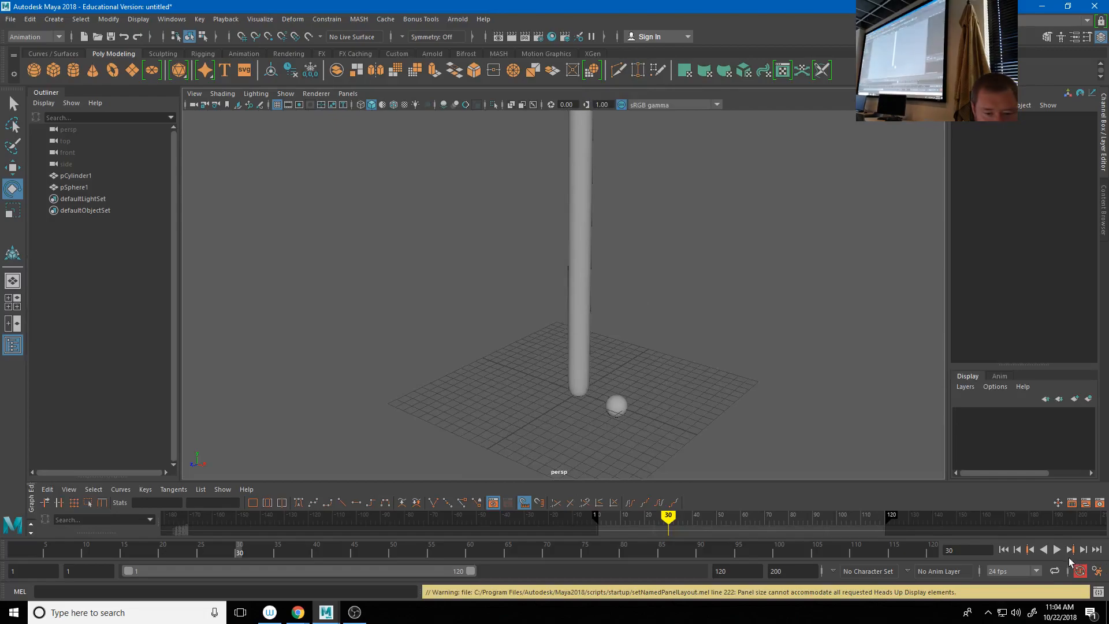
click(1056, 549)
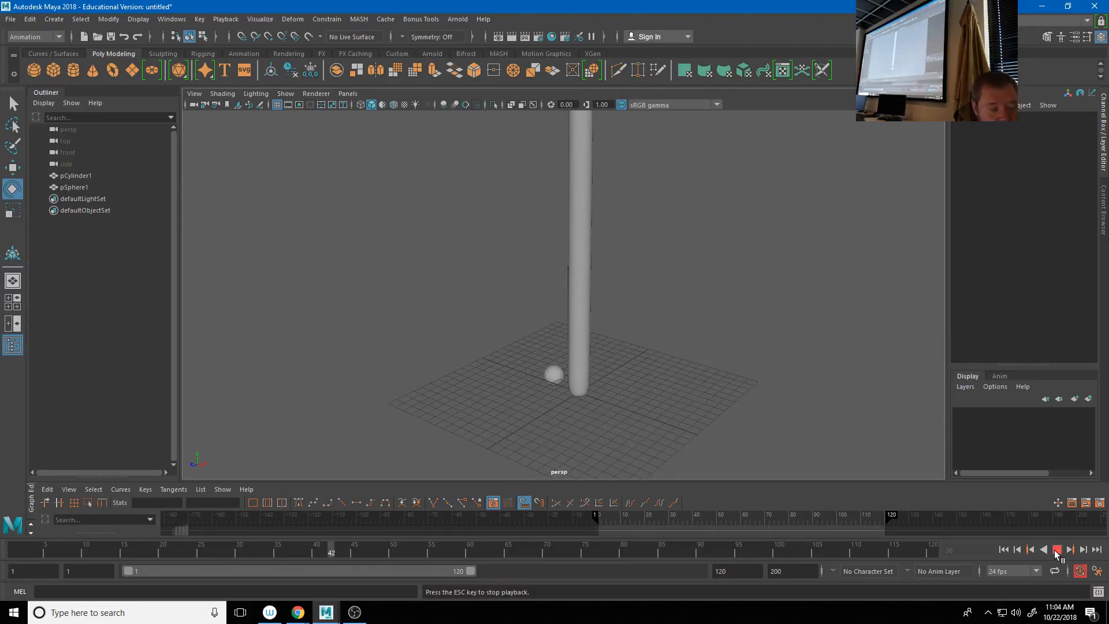
click(1057, 549)
drag(652, 482, 653, 344)
click(606, 306)
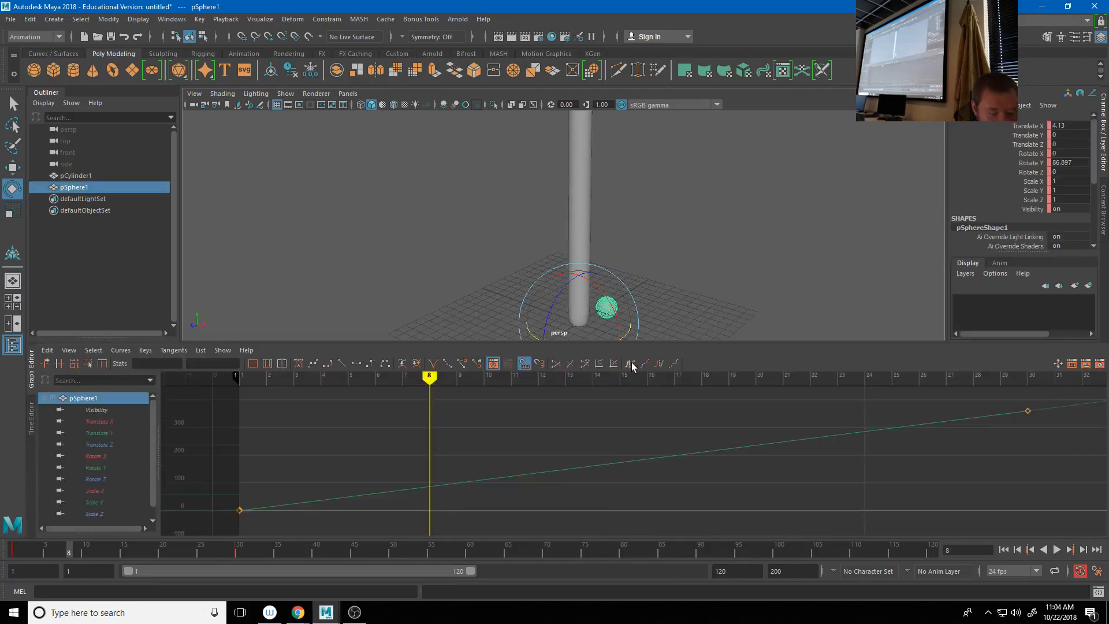
Step: Key the sphere's Translate Y at 10 on frame 30, rising from 0 at frame 1
key(w)
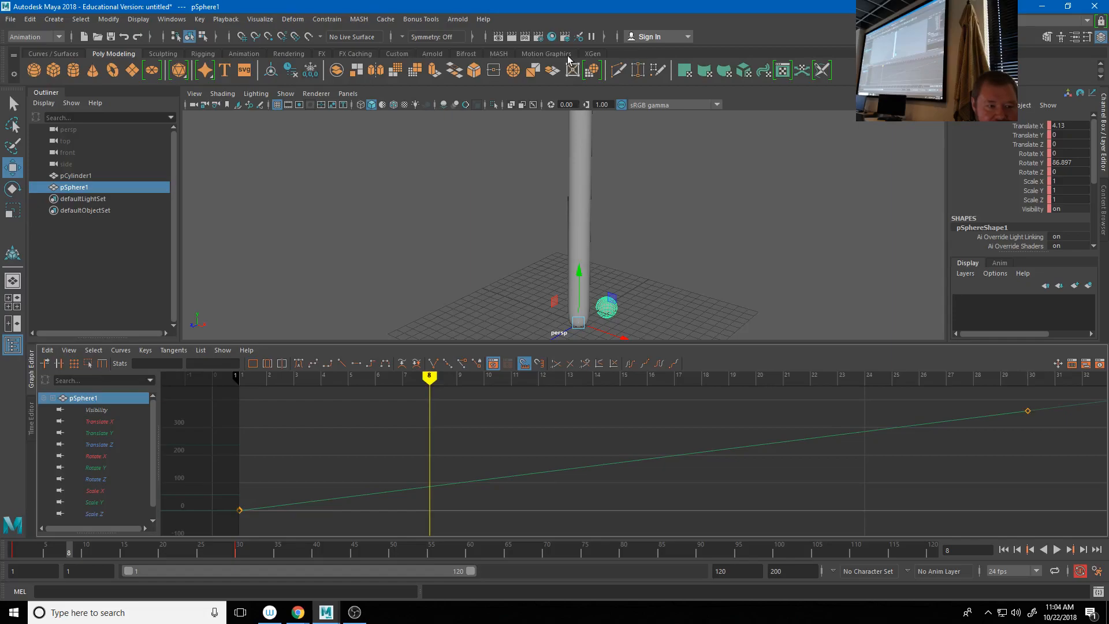
click(97, 433)
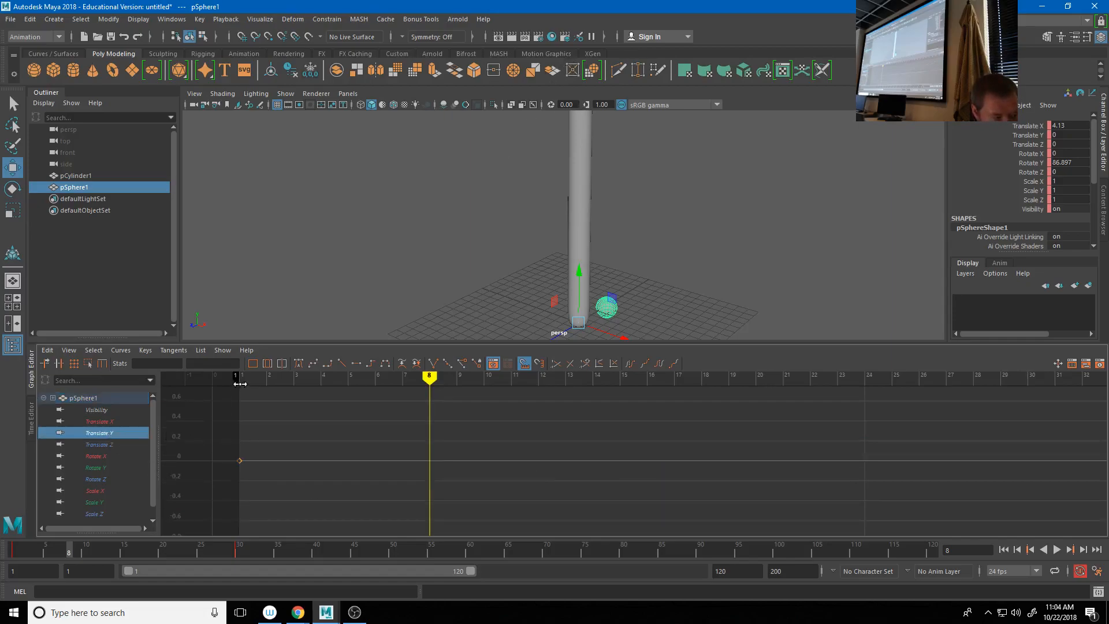
click(266, 378)
drag(196, 382, 239, 378)
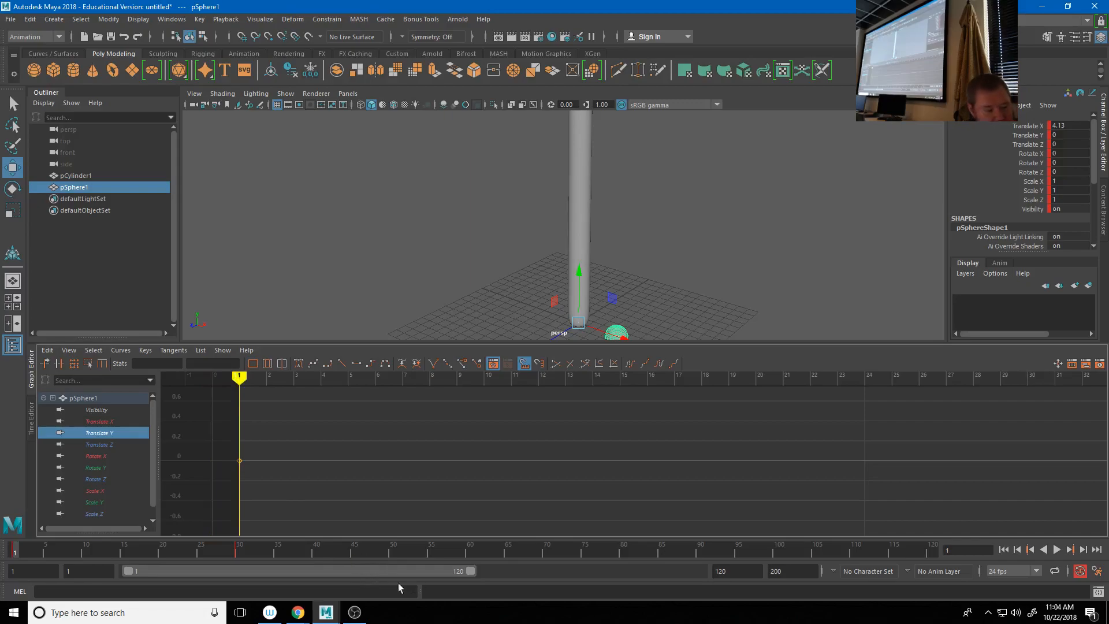
click(239, 555)
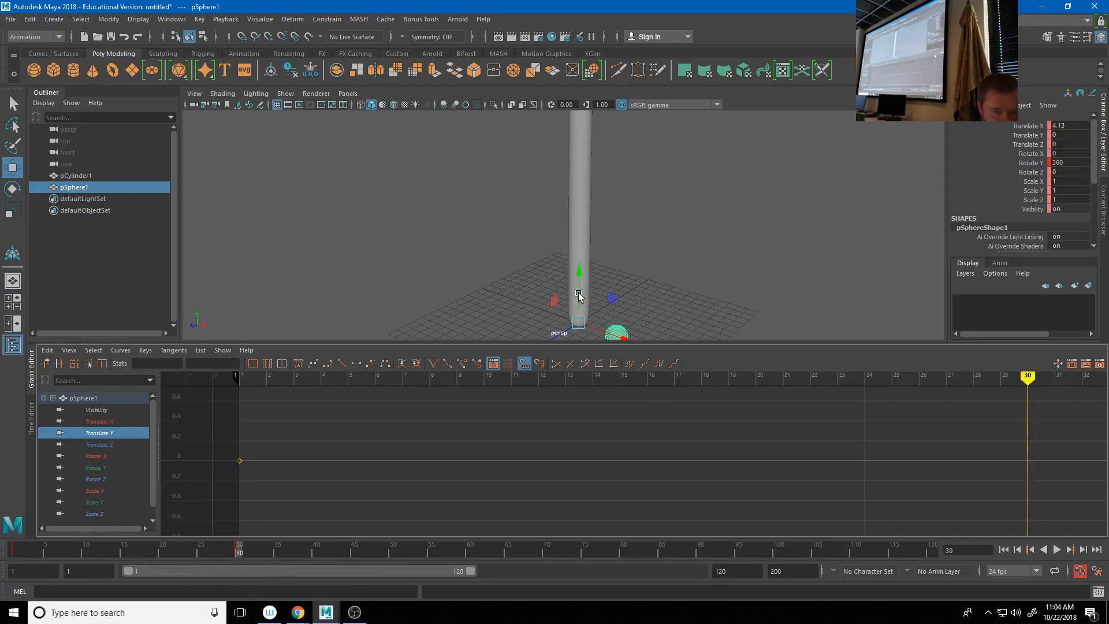
drag(579, 297, 586, 242)
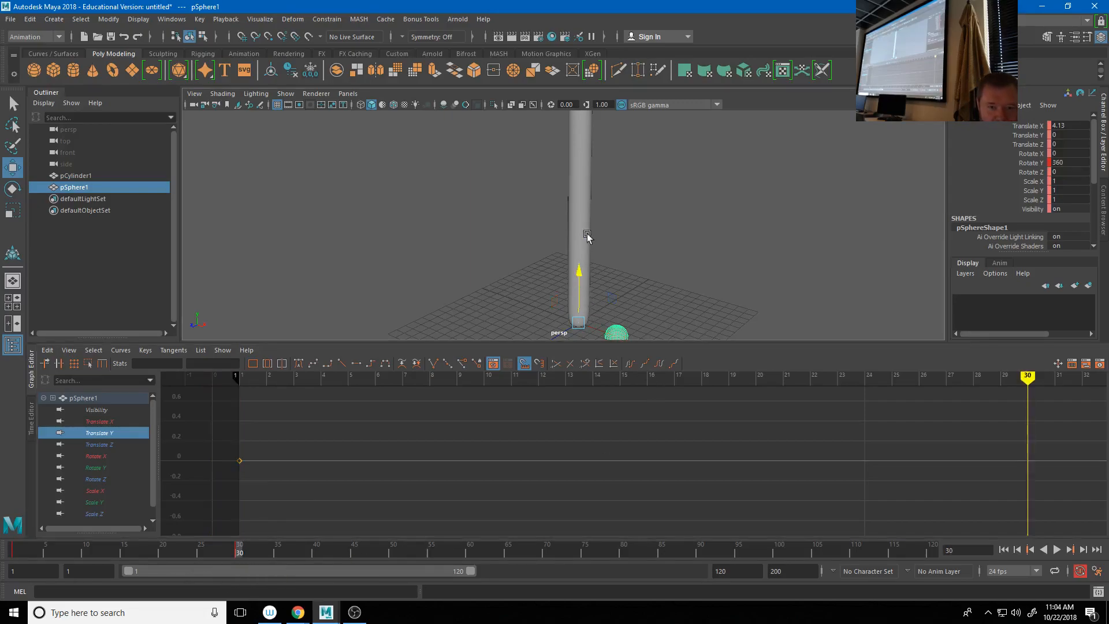
double_click(1079, 136)
text(10)
key(Return)
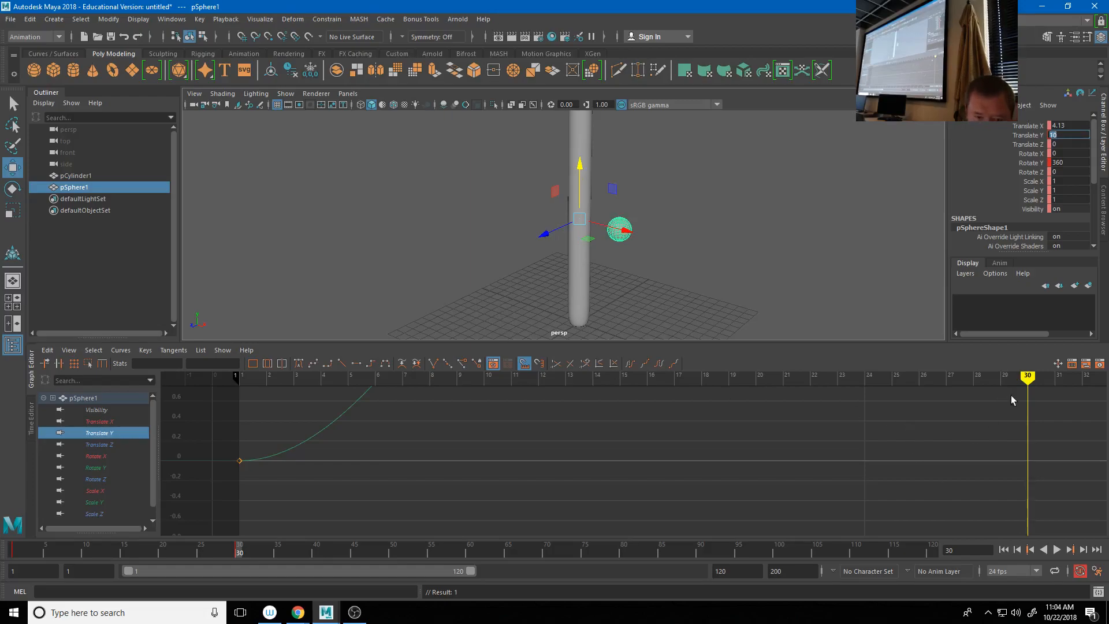
Step: Replay the animation from the start and frame the full height curve in the Graph Editor
click(1029, 549)
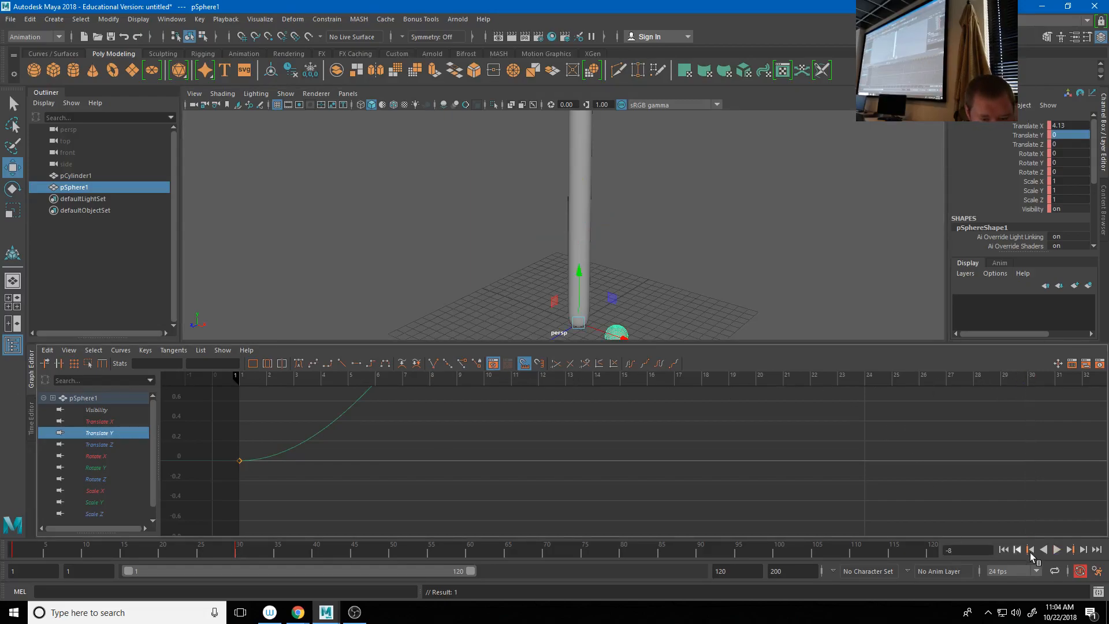
click(1056, 549)
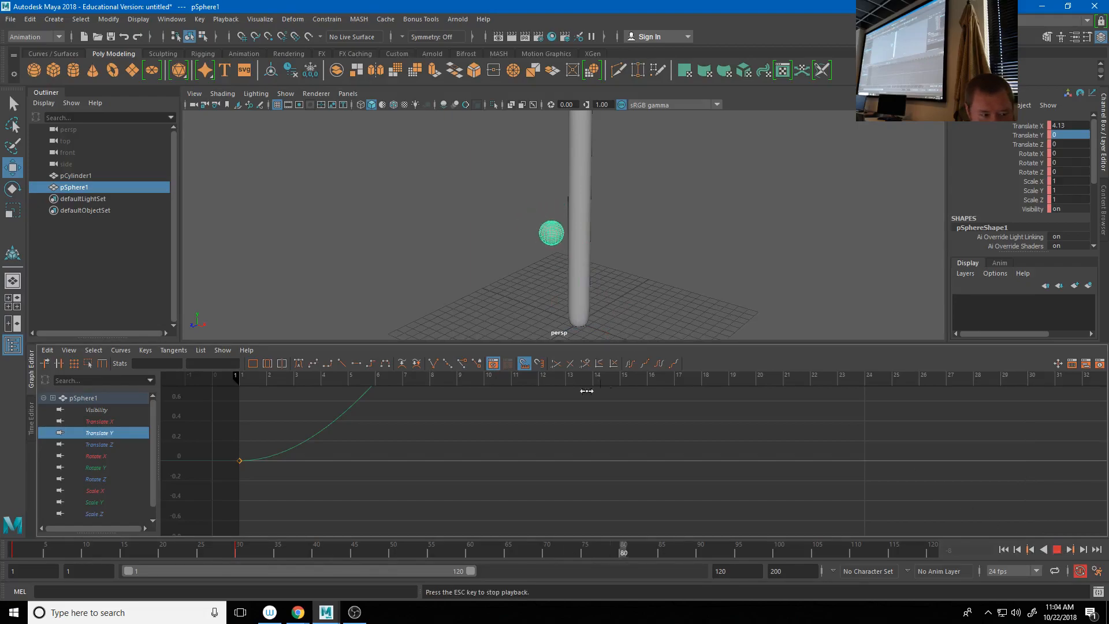
scroll(555, 419, down, 8)
alt+middle_drag(722, 440, 619, 493)
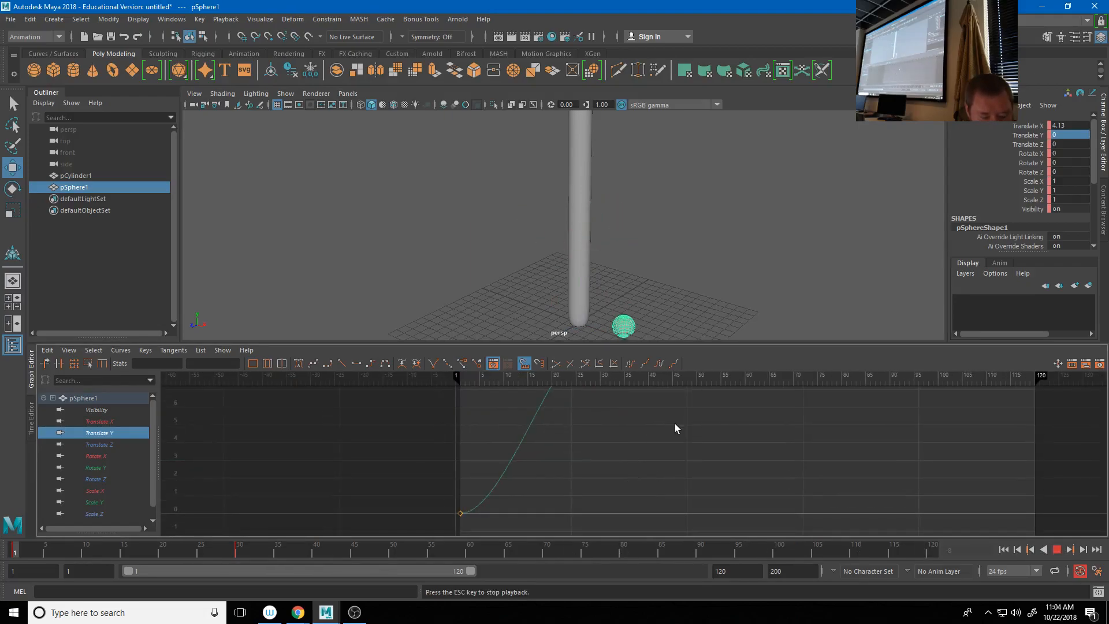
alt+shift+right_drag(674, 422, 671, 465)
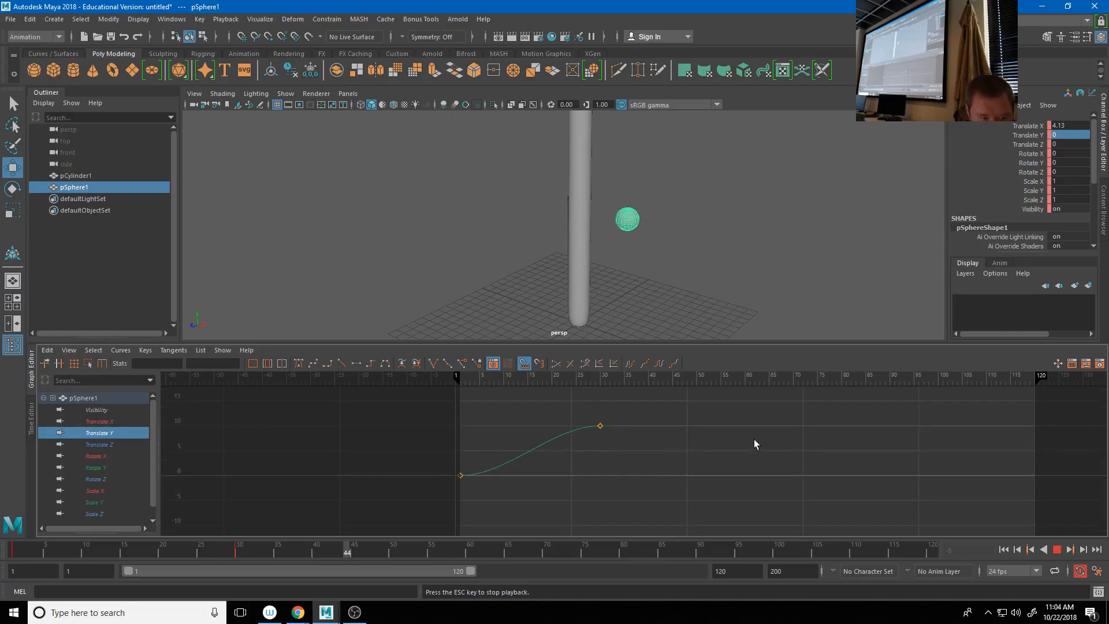
key(Escape)
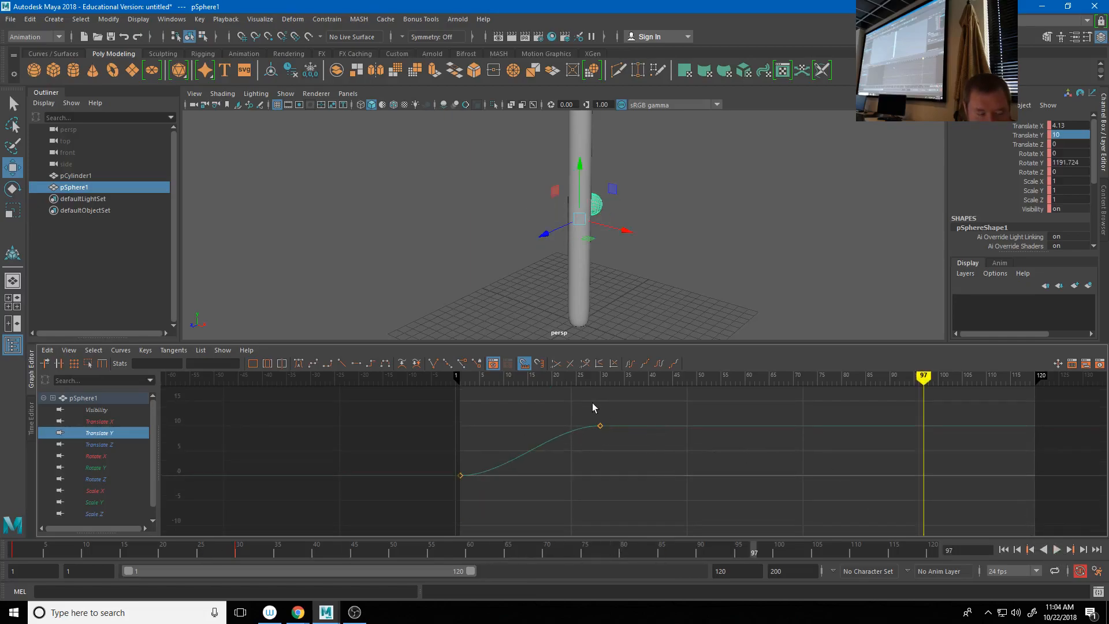
Step: Give both height keys linear tangents and Post Infinity Cycle with Offset, then replay from frame 1
drag(709, 536, 483, 432)
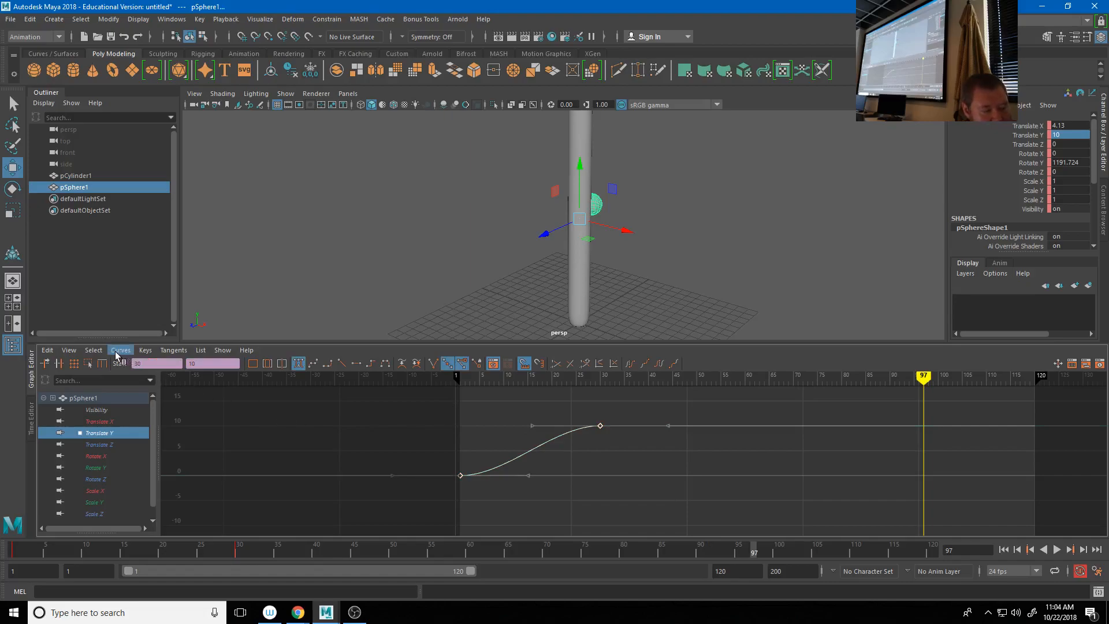
click(341, 364)
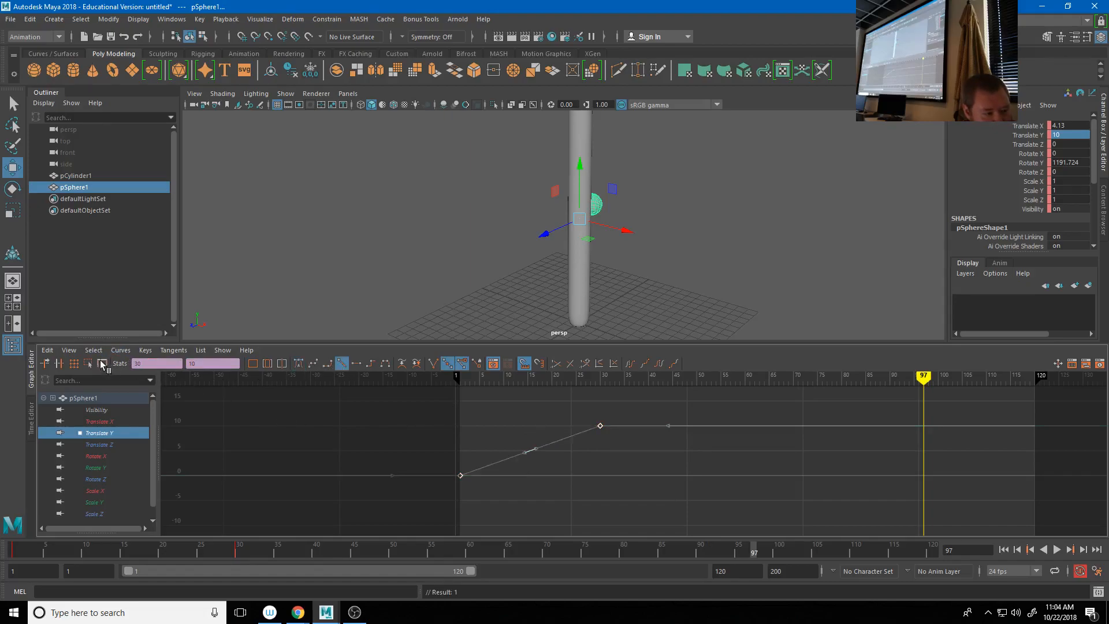
click(121, 350)
mouse_move(198, 386)
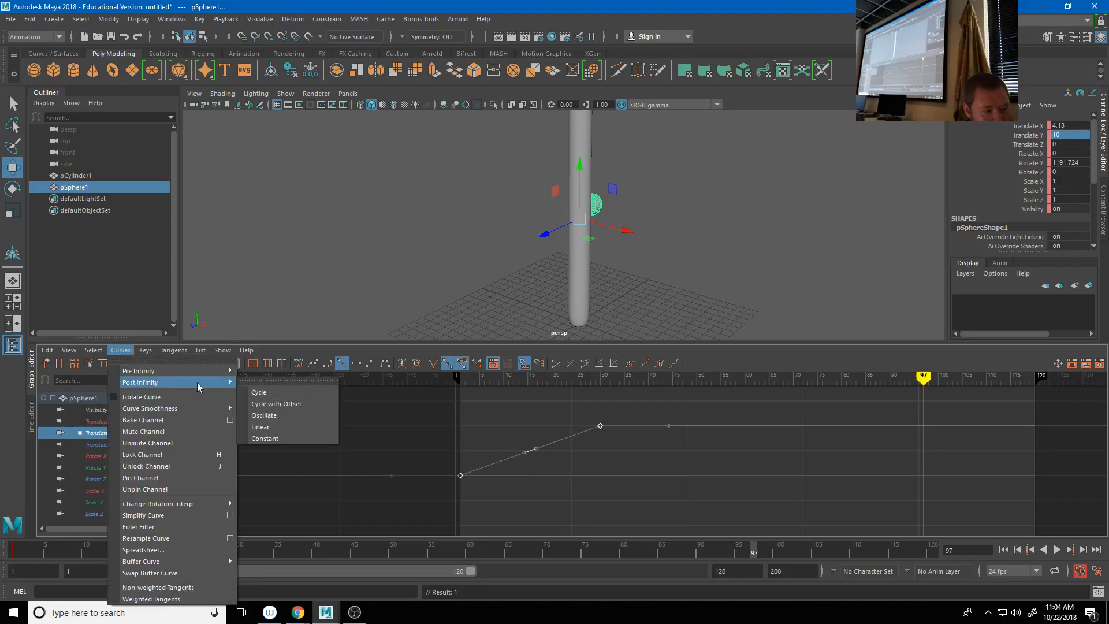
click(263, 403)
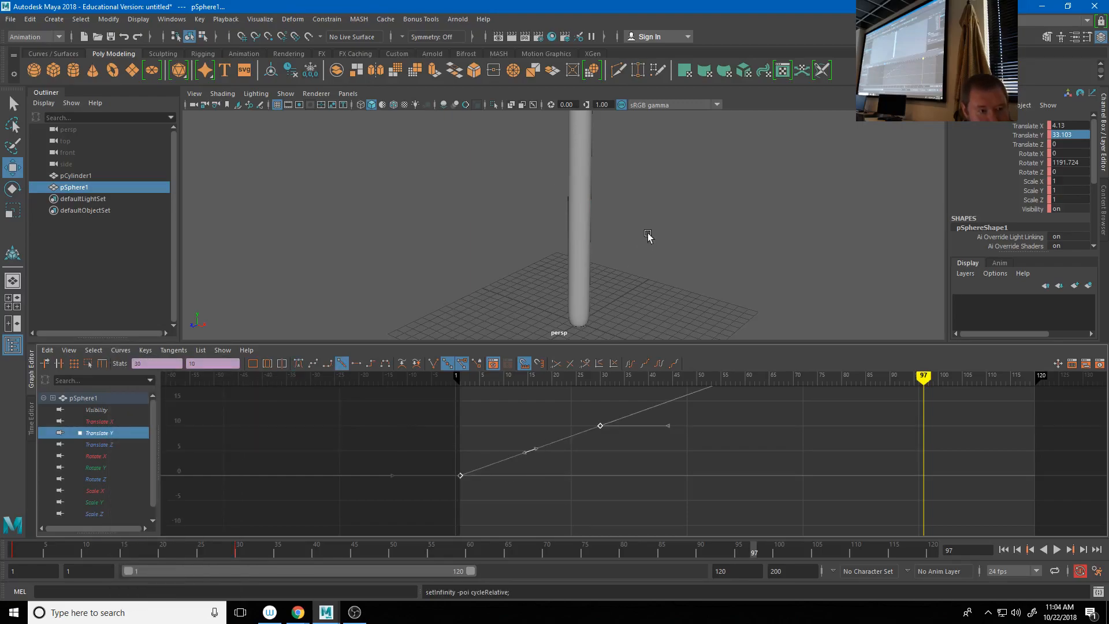
scroll(649, 238, down, 4)
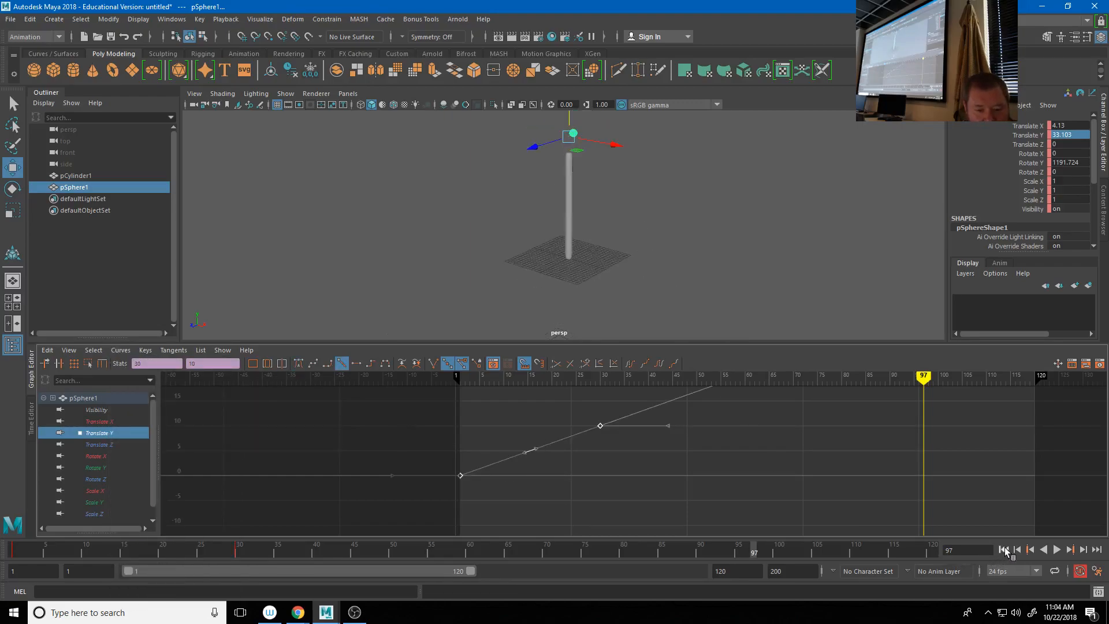
click(1002, 549)
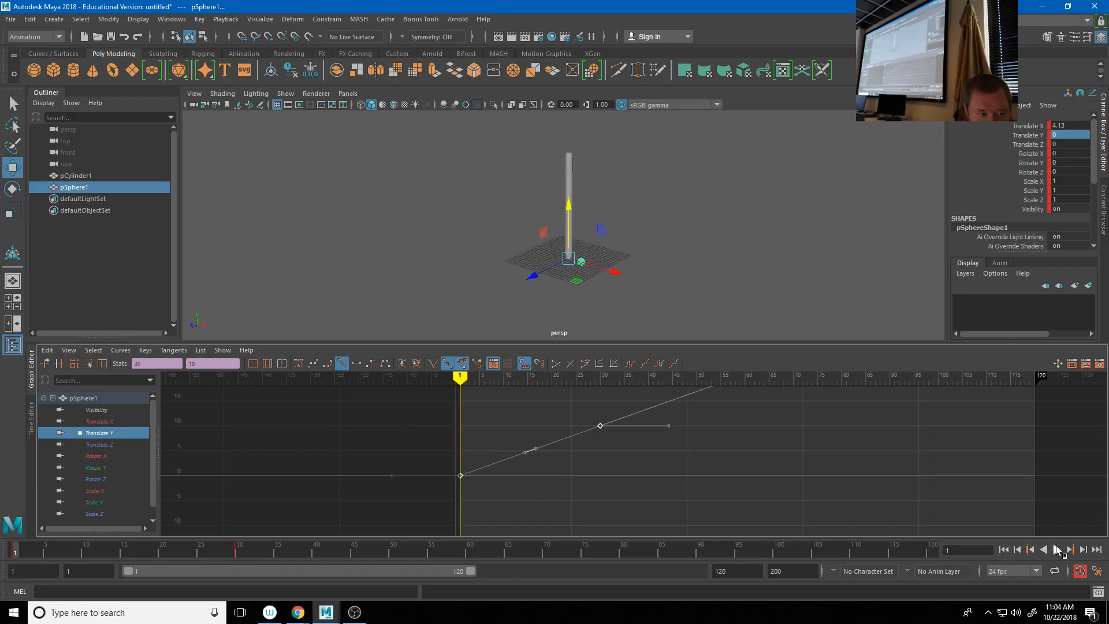
click(1056, 550)
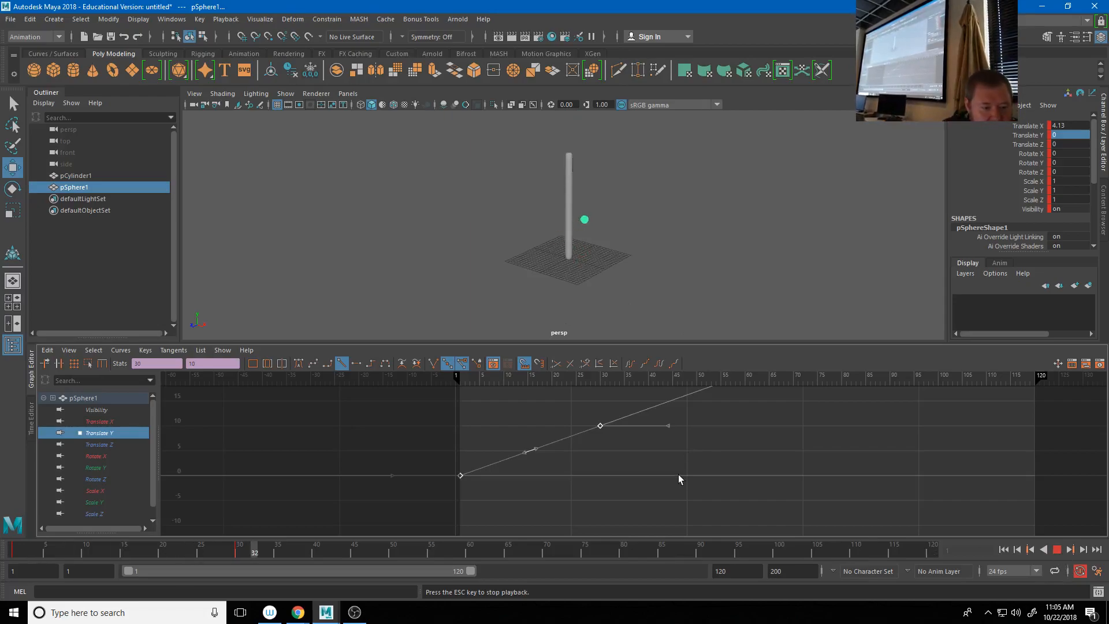
Step: Stop playback and change the selected Translate Y key's value to 15
click(1056, 549)
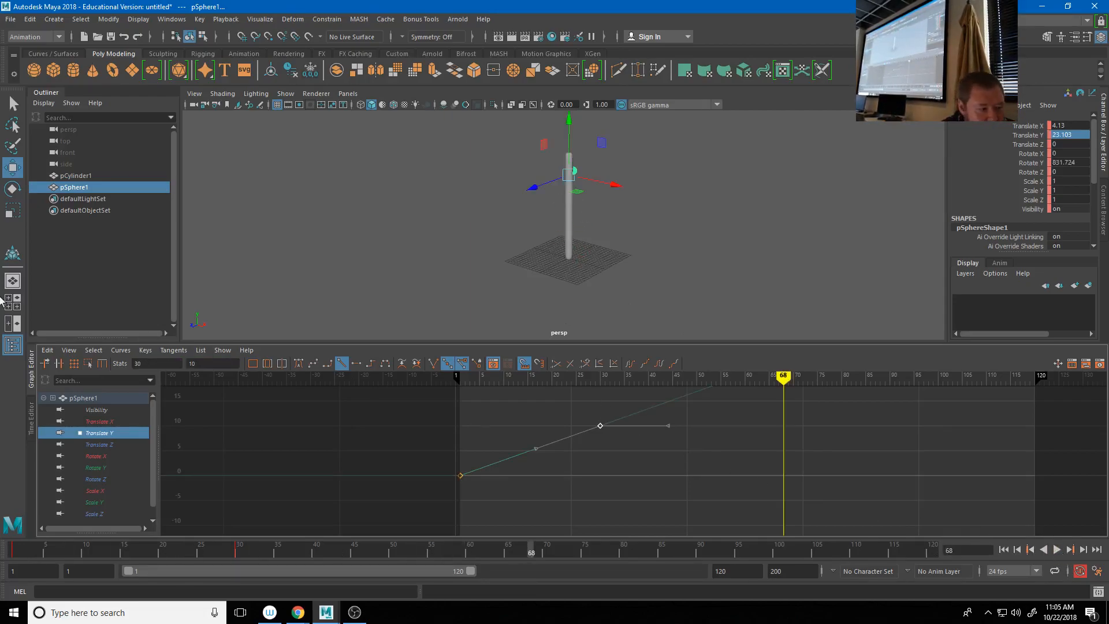
click(200, 363)
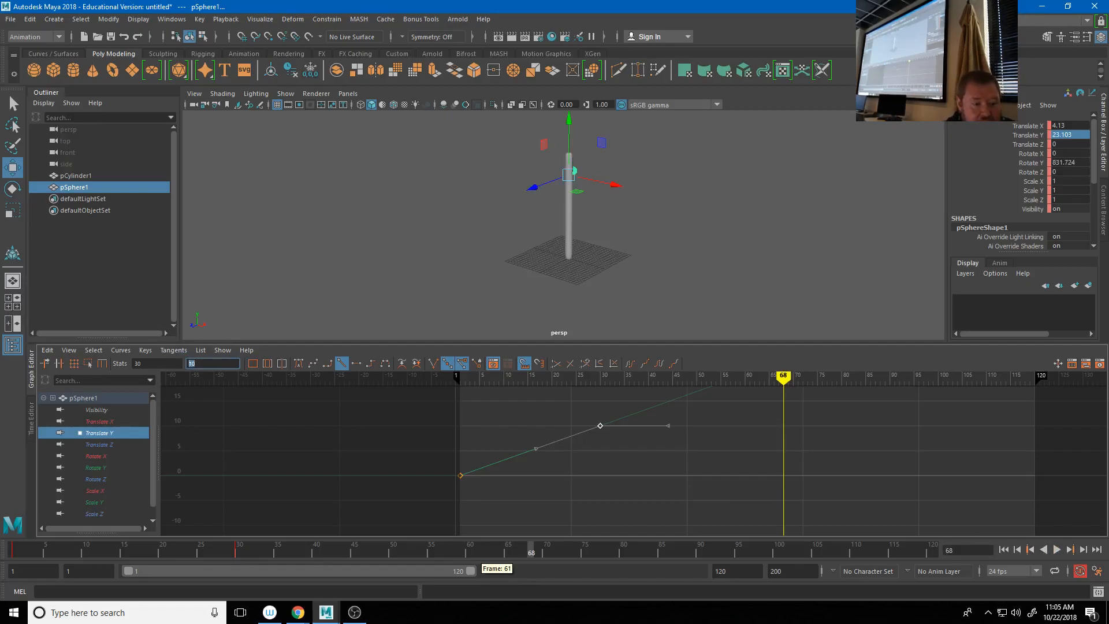
text(15)
key(Return)
scroll(722, 427, down, 3)
alt+middle_drag(775, 444, 714, 502)
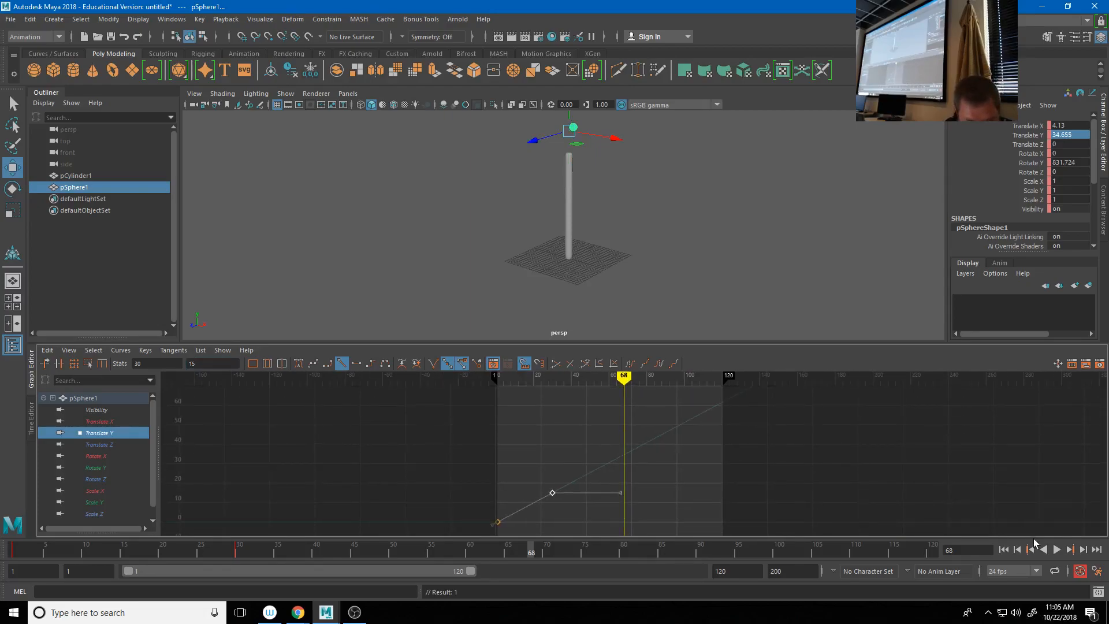
Step: Replay the animation from the start, then stop and return the time to frame 1
click(1056, 550)
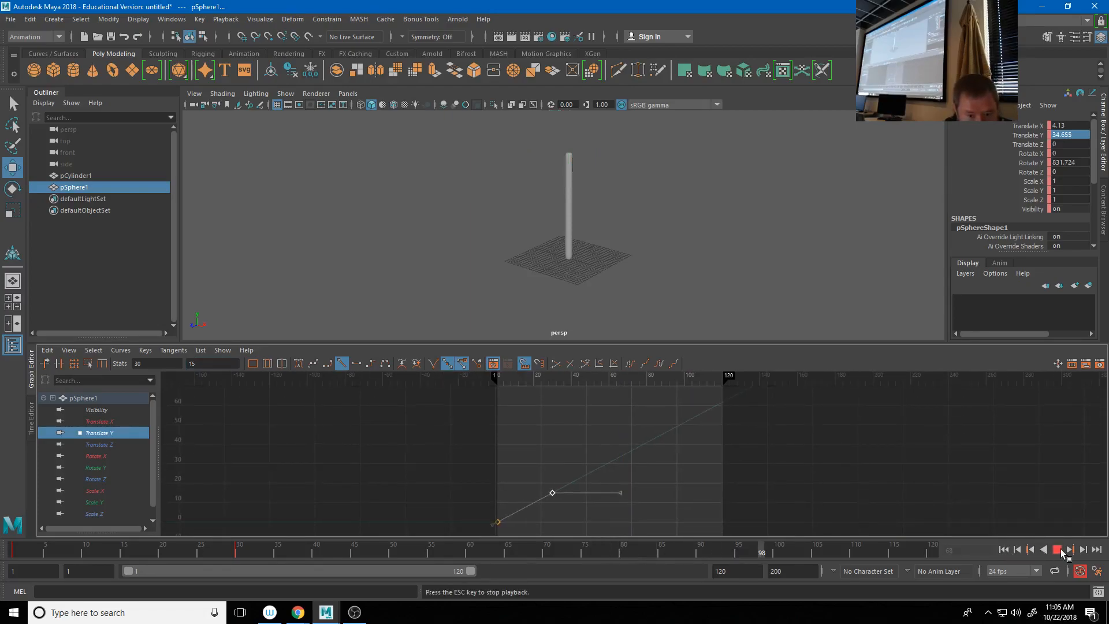
click(1057, 551)
click(1008, 552)
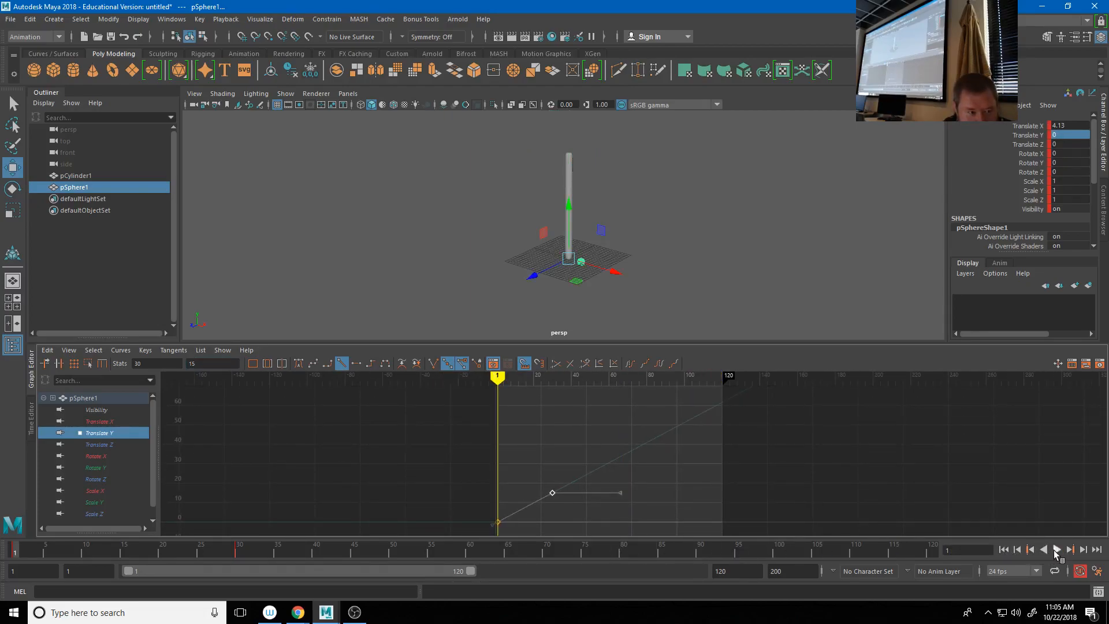
click(1056, 549)
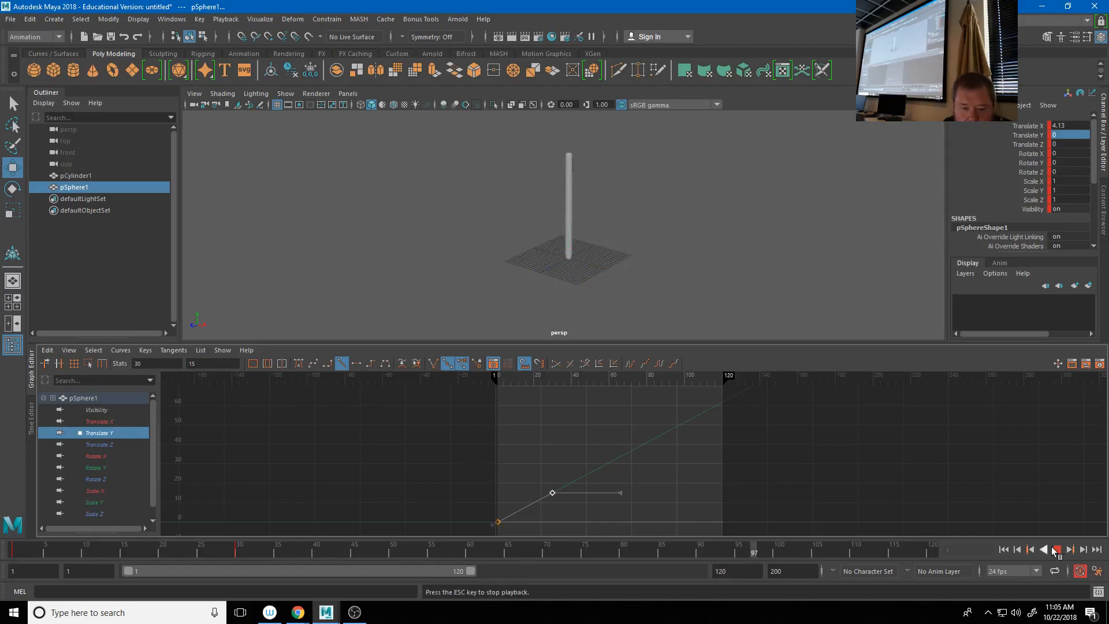
click(1056, 550)
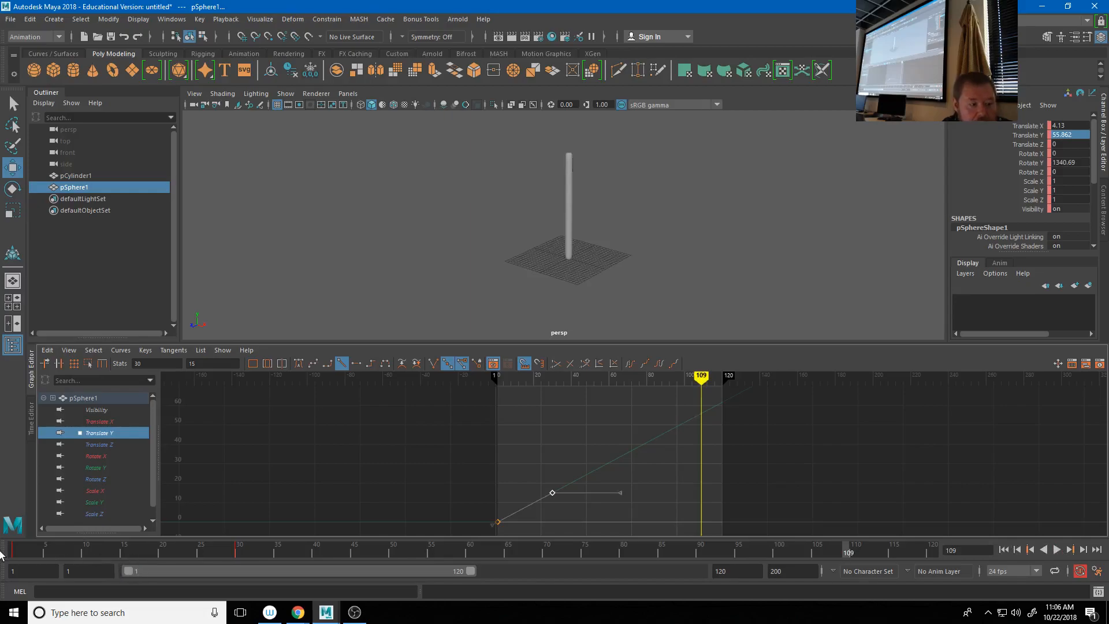
drag(95, 556, 1, 544)
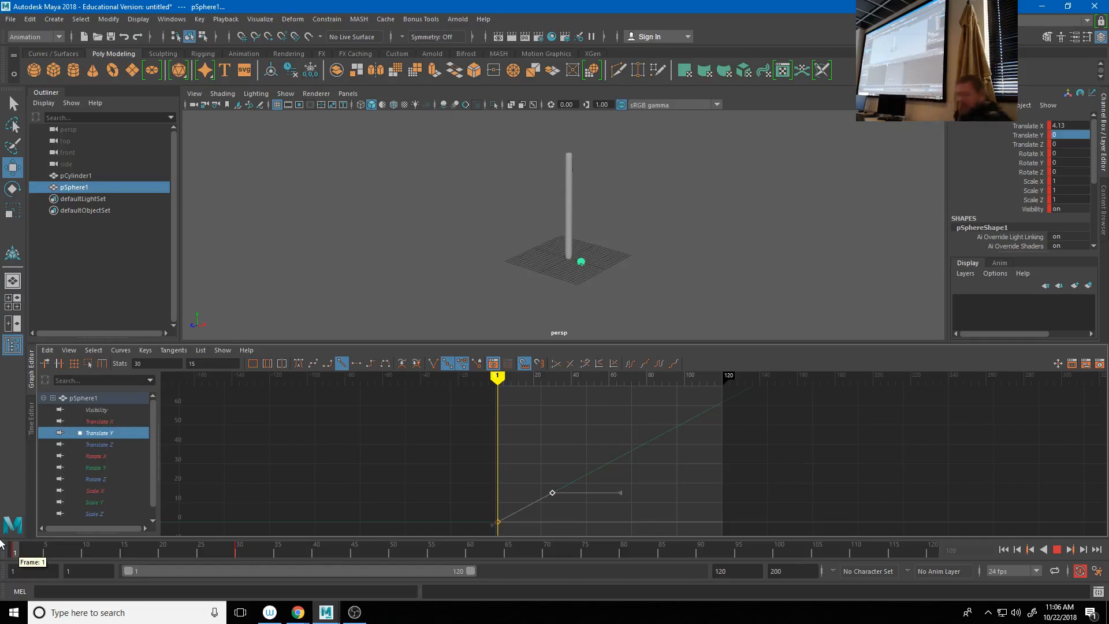
Step: At frame 1, duplicate the sphere, undo that plain copy, and open Duplicate Special options
drag(0, 539, 0, 539)
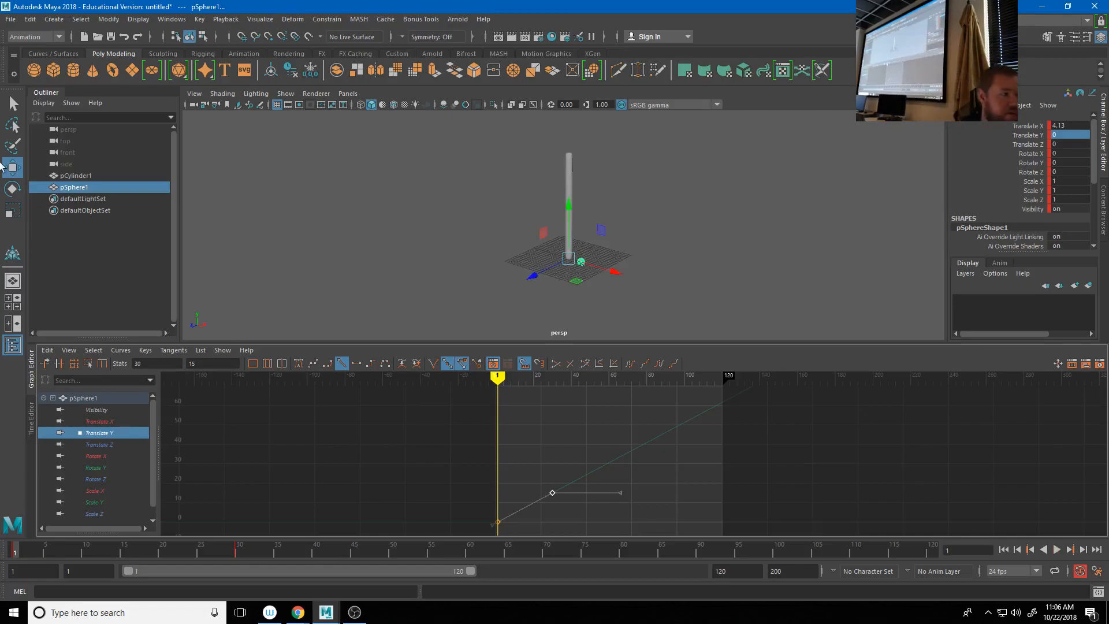
click(30, 19)
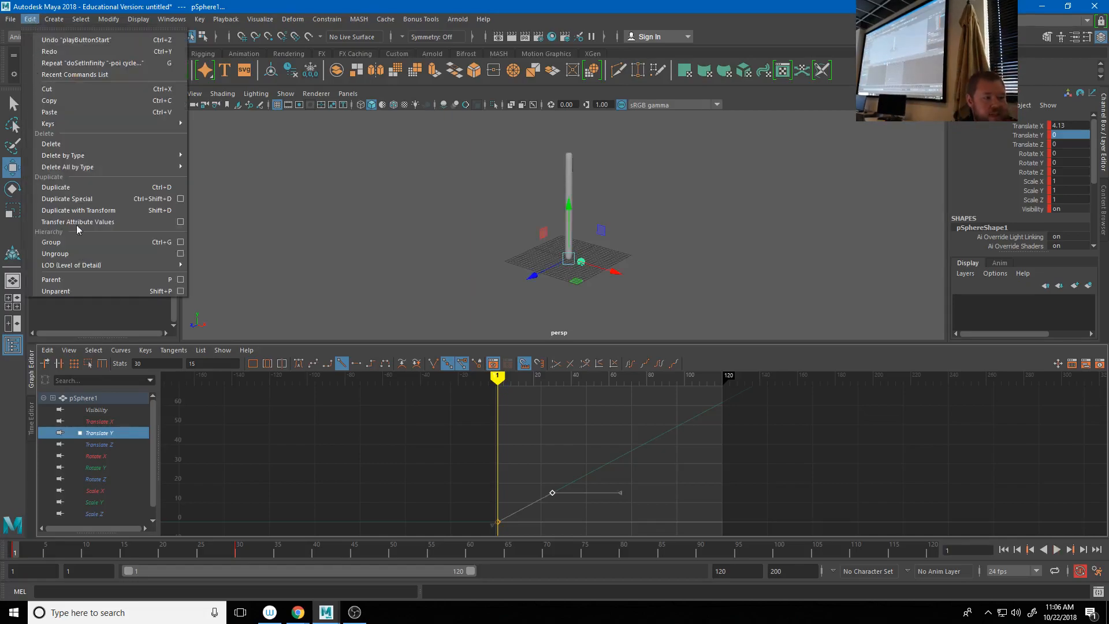
click(110, 187)
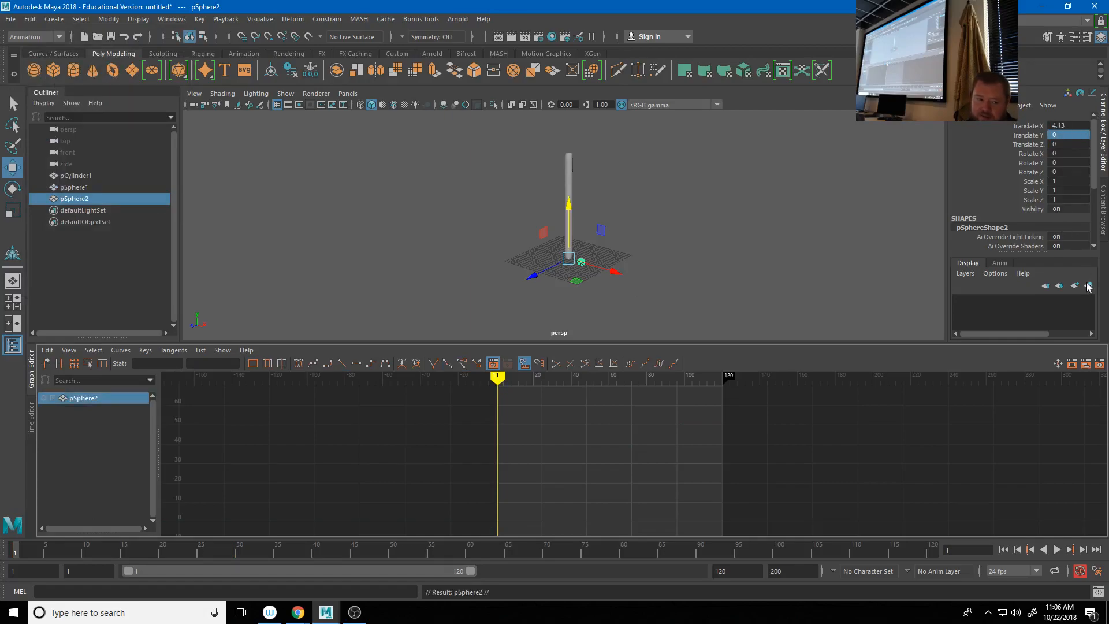
key(ctrl+z)
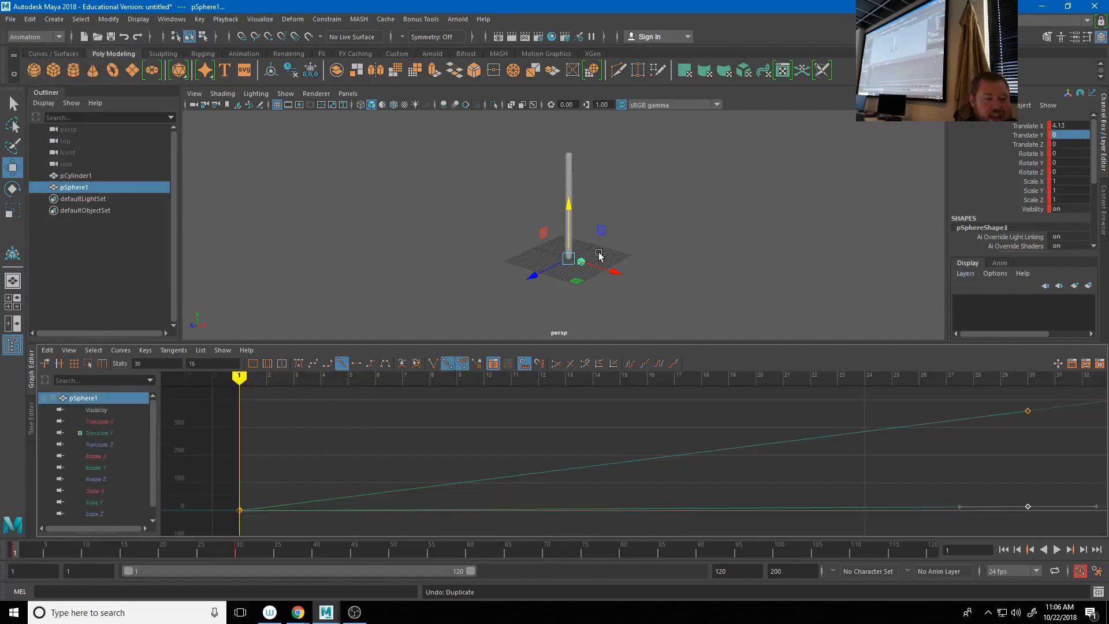
click(29, 19)
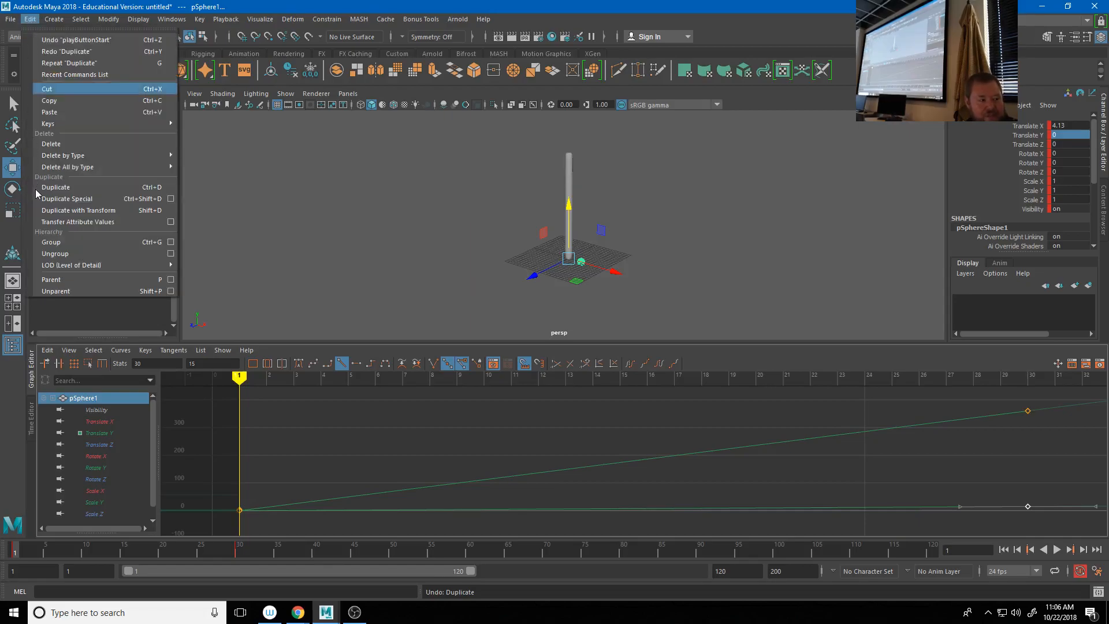
click(171, 198)
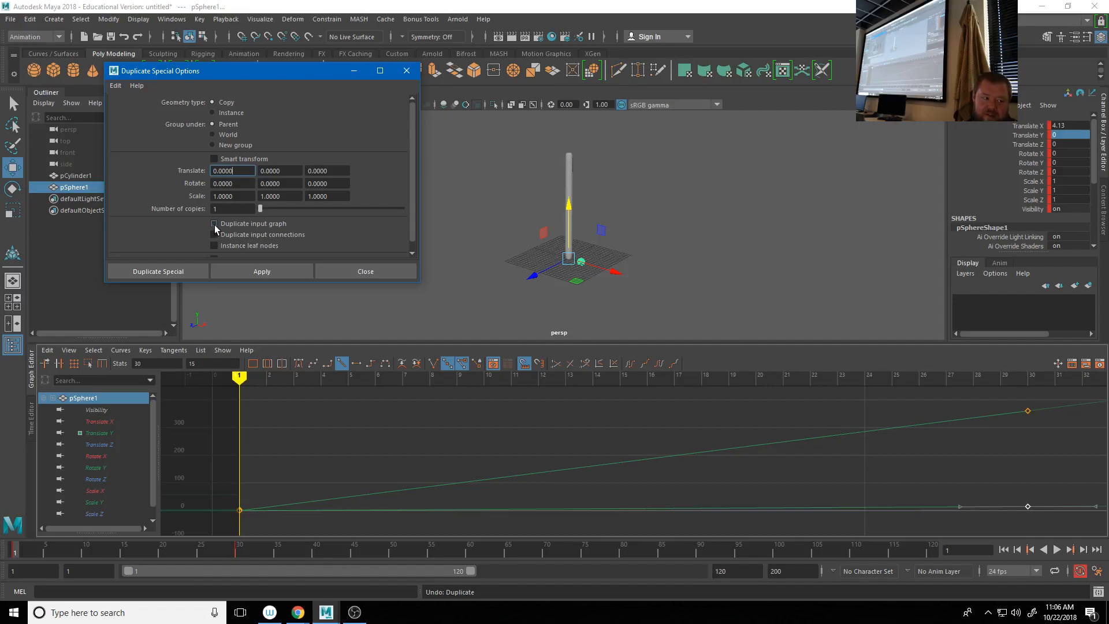
Step: Create pSphere2 as a Duplicate Special copy with its animation, and display its Rotate Y curve
click(214, 224)
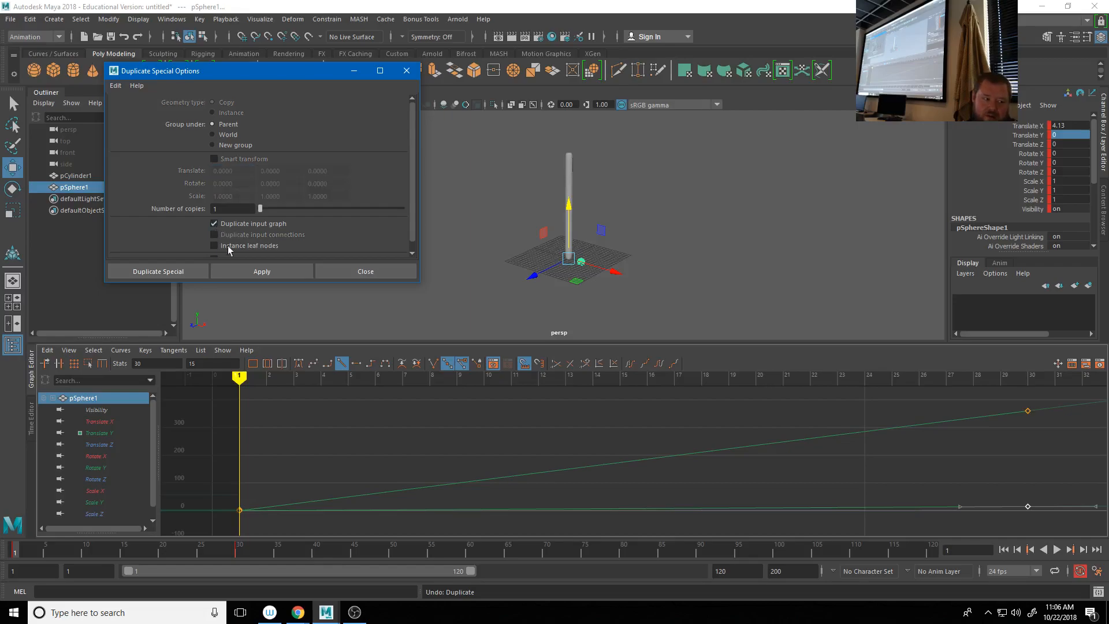
click(151, 273)
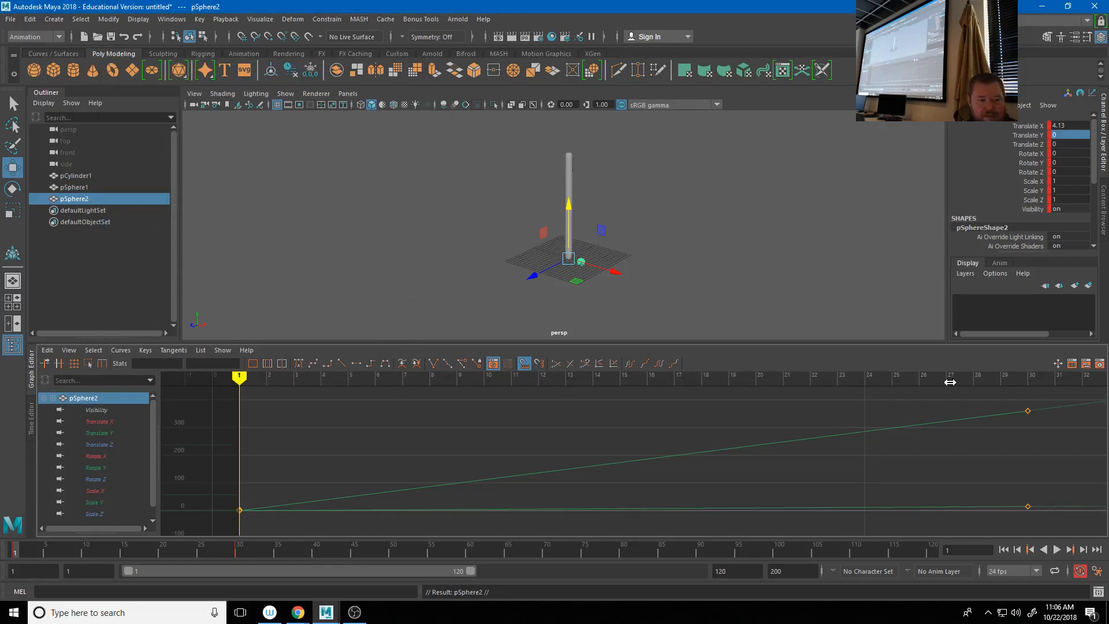
drag(408, 383, 78, 381)
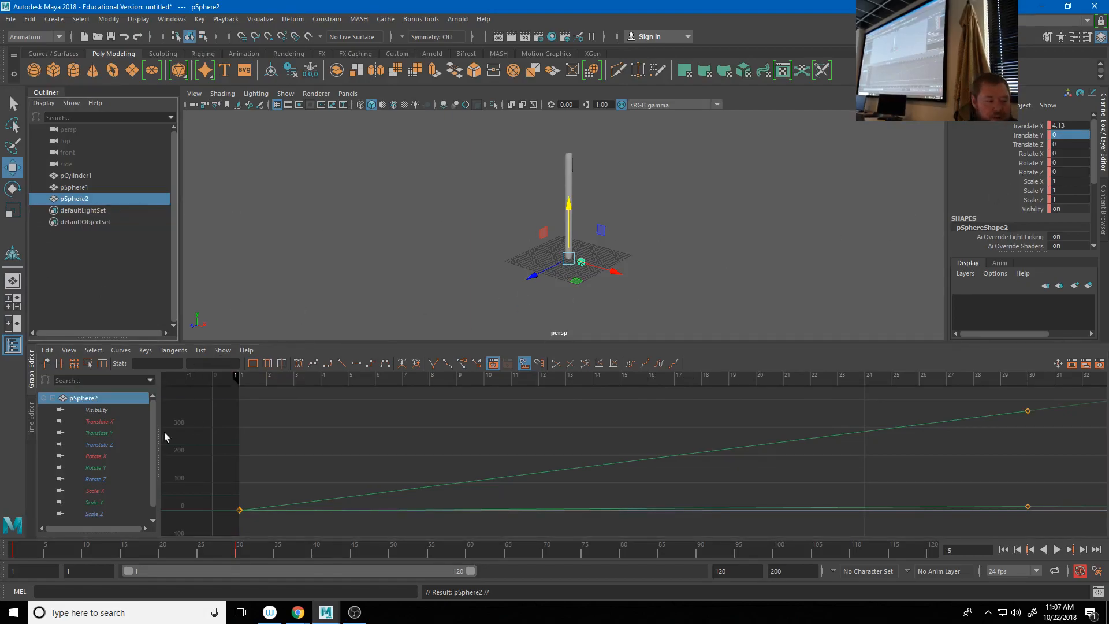
click(106, 455)
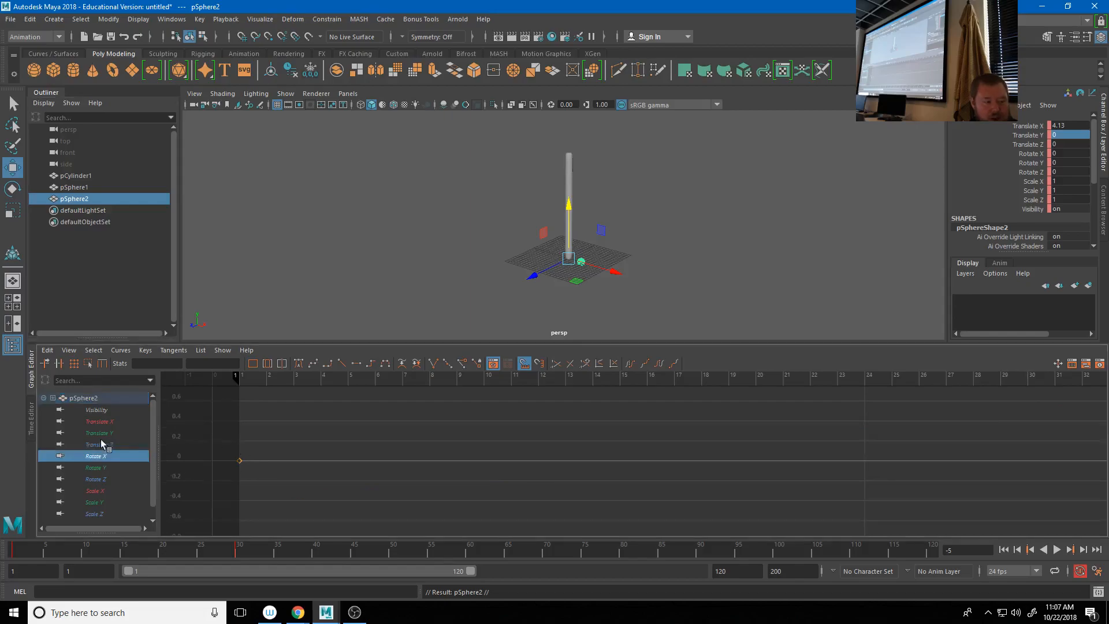
click(103, 469)
key(space)
mouse_move(885, 488)
mouse_down()
mouse_move(857, 494)
mouse_move(889, 489)
mouse_up()
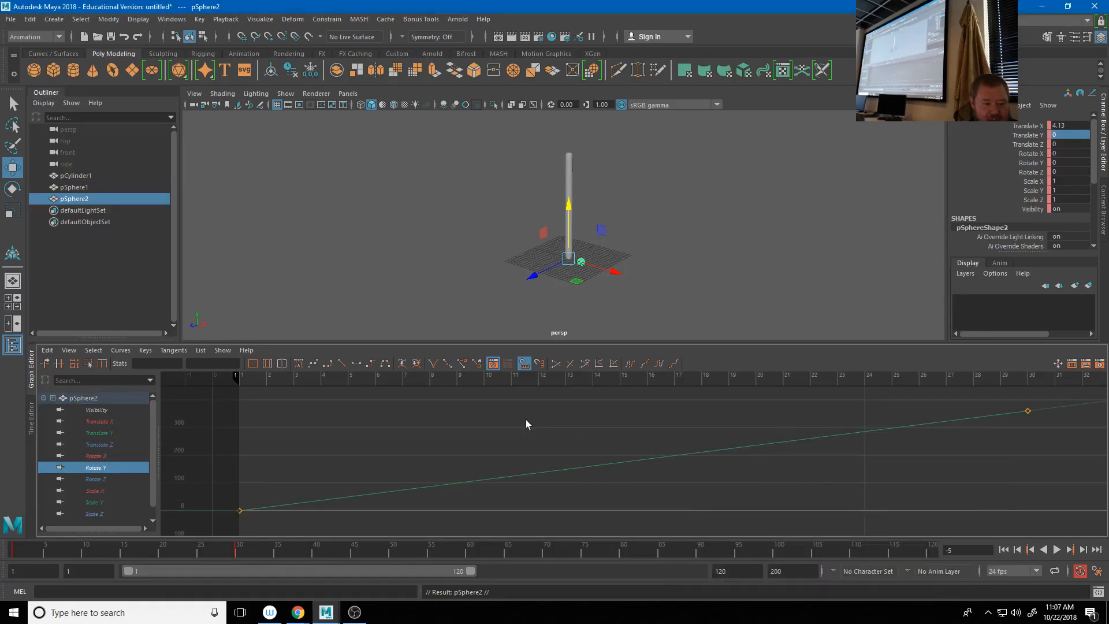
alt+right_drag(853, 486, 827, 482)
alt+middle_drag(806, 481, 707, 478)
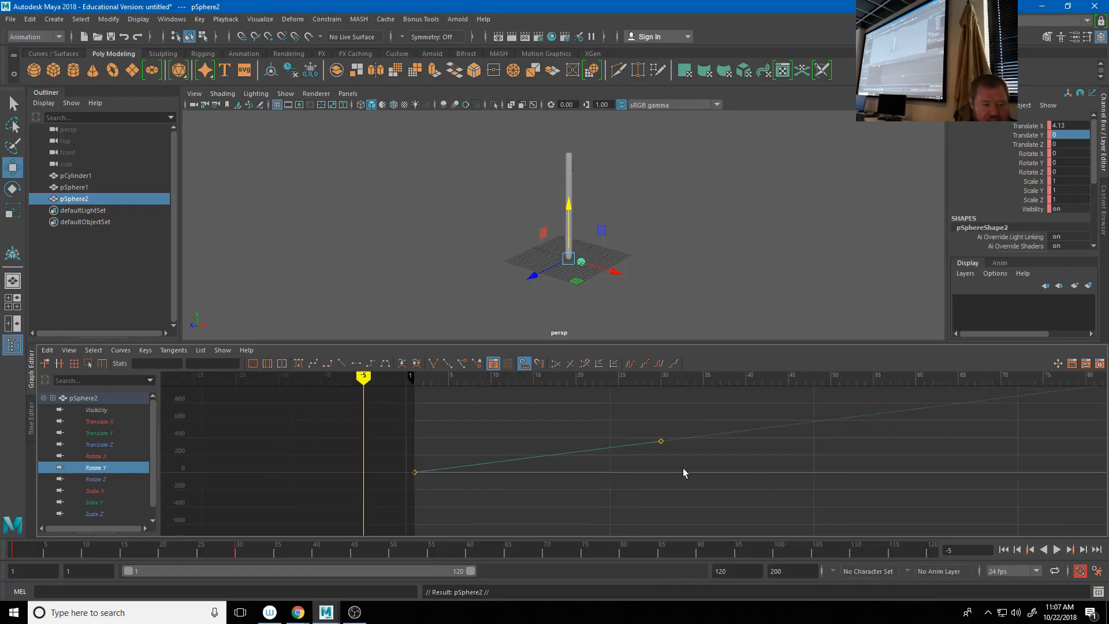
Step: Set pSphere2's first Rotate Y key to -180
drag(391, 410, 707, 522)
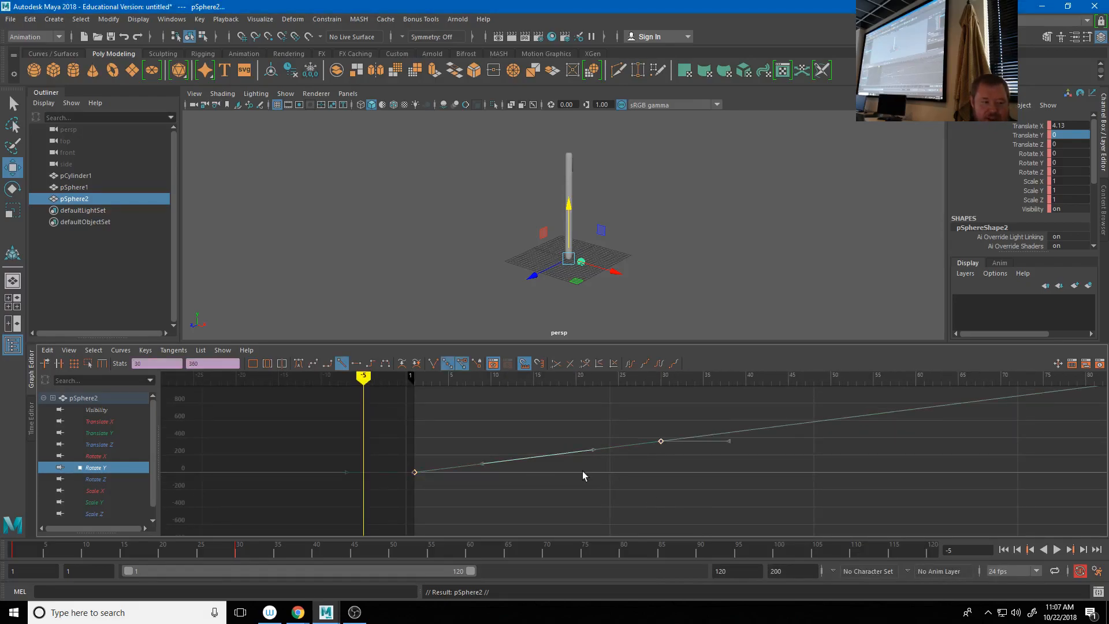
mouse_move(596, 475)
middle_down()
mouse_move(596, 462)
mouse_move(595, 485)
middle_up()
key(ctrl+z)
key(ctrl+z)
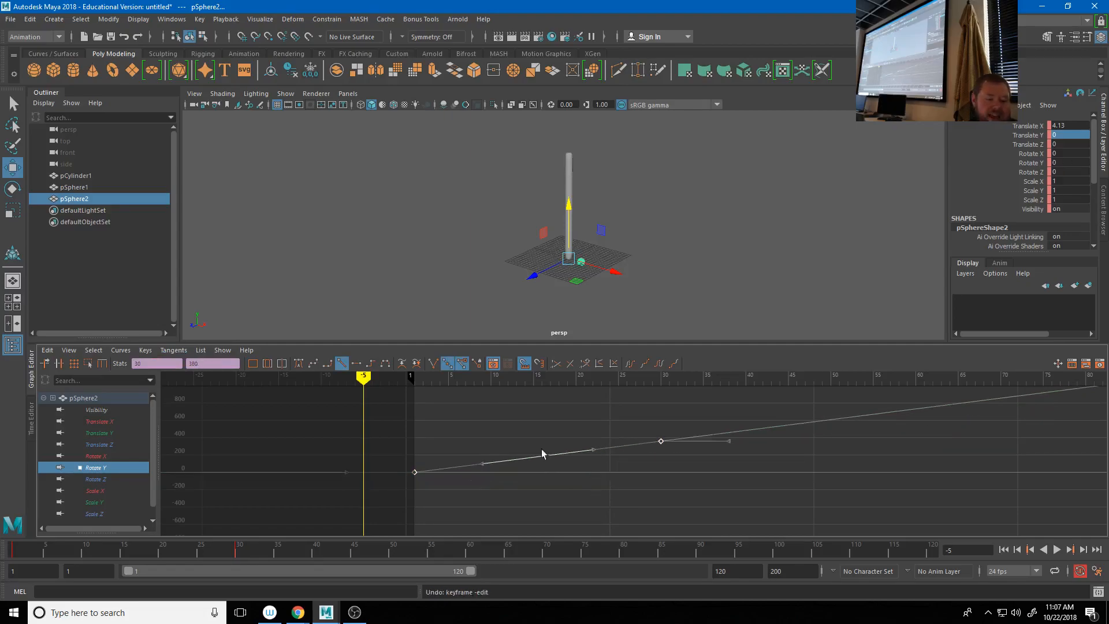
click(215, 364)
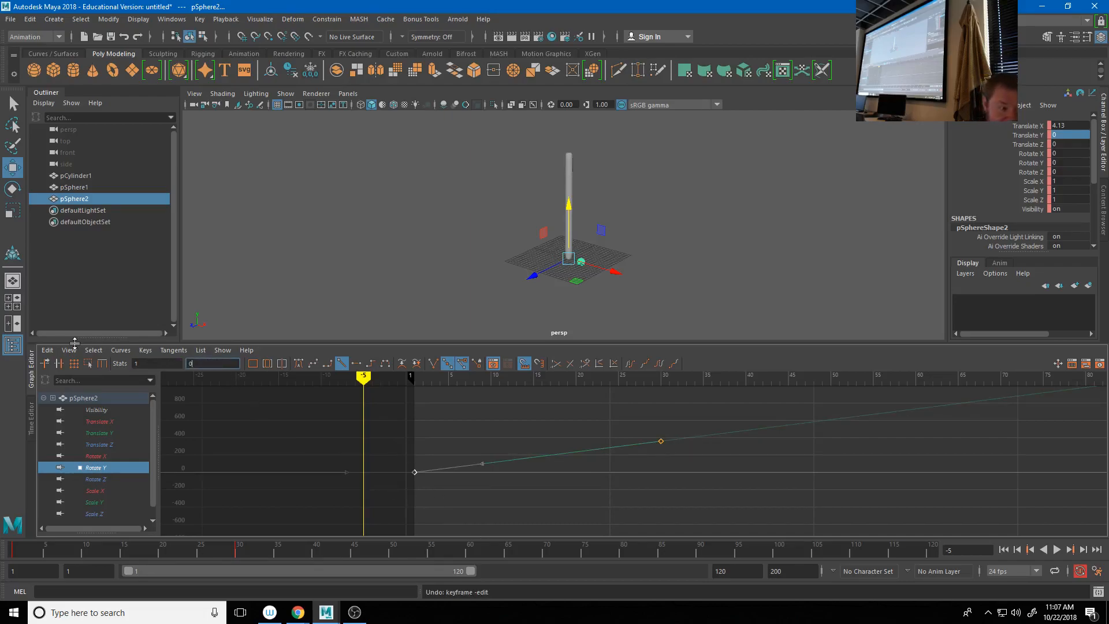
key(BackSpace)
text(-180)
key(Return)
Step: Set pSphere2's frame-30 Rotate Y key to 180
drag(630, 422, 694, 475)
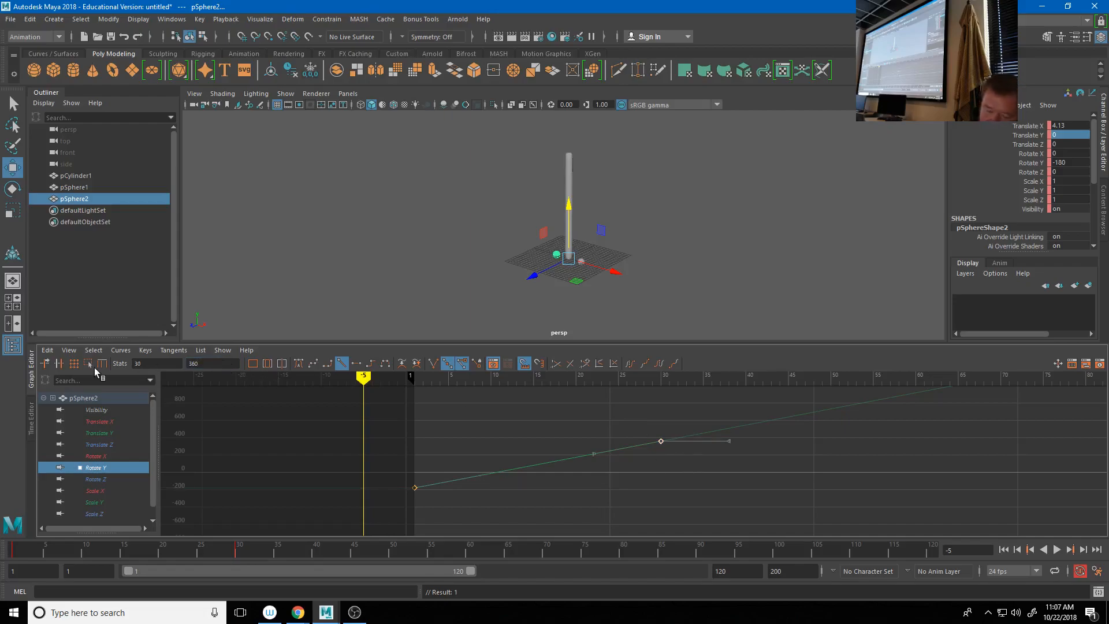
text(18)
key(Return)
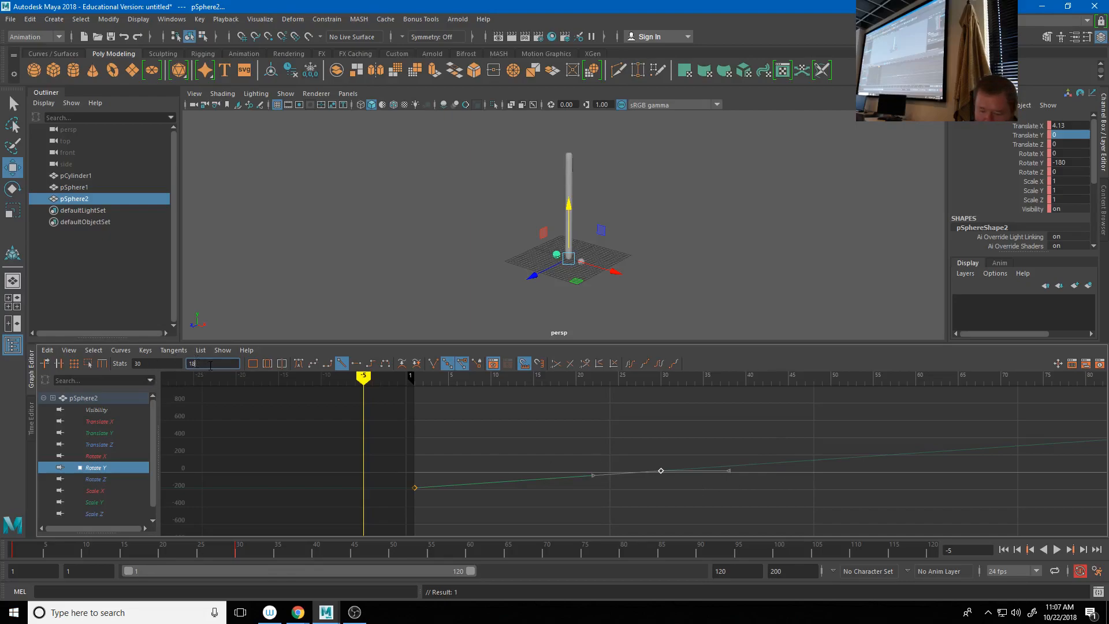
text(0)
key(Return)
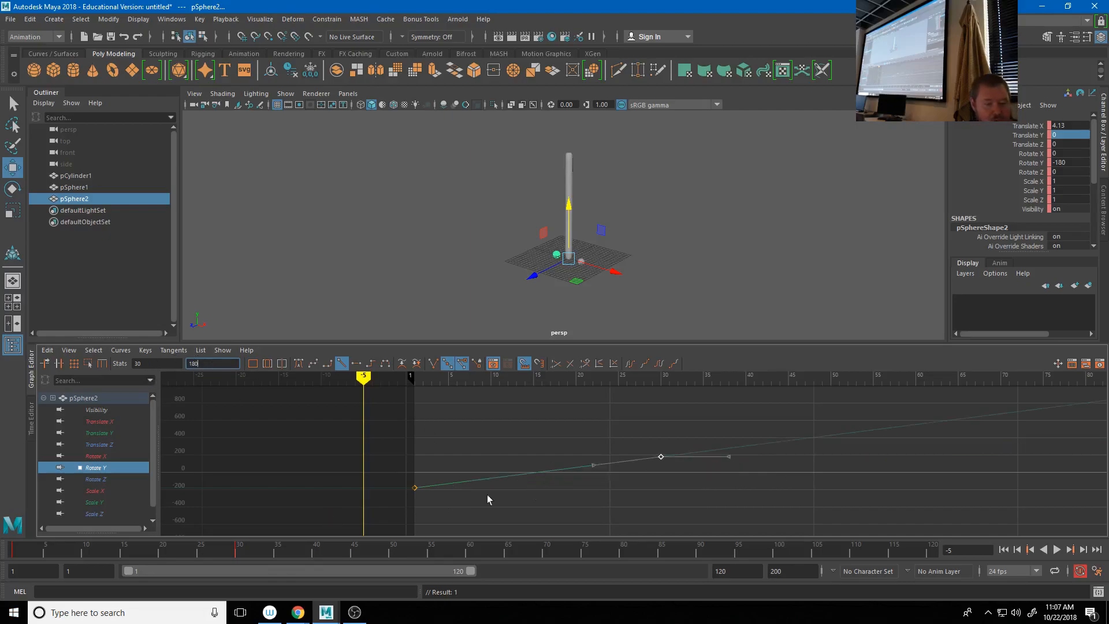
Step: Play from the start and stop at frame 44, watching both spheres spiral up opposite sides
click(1018, 549)
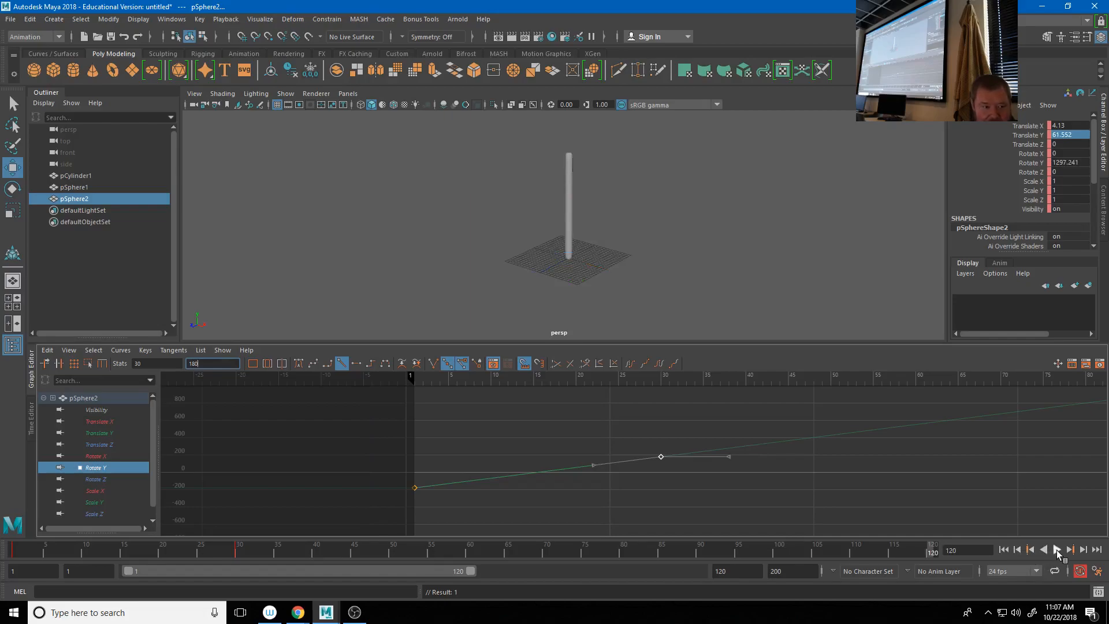
click(1056, 549)
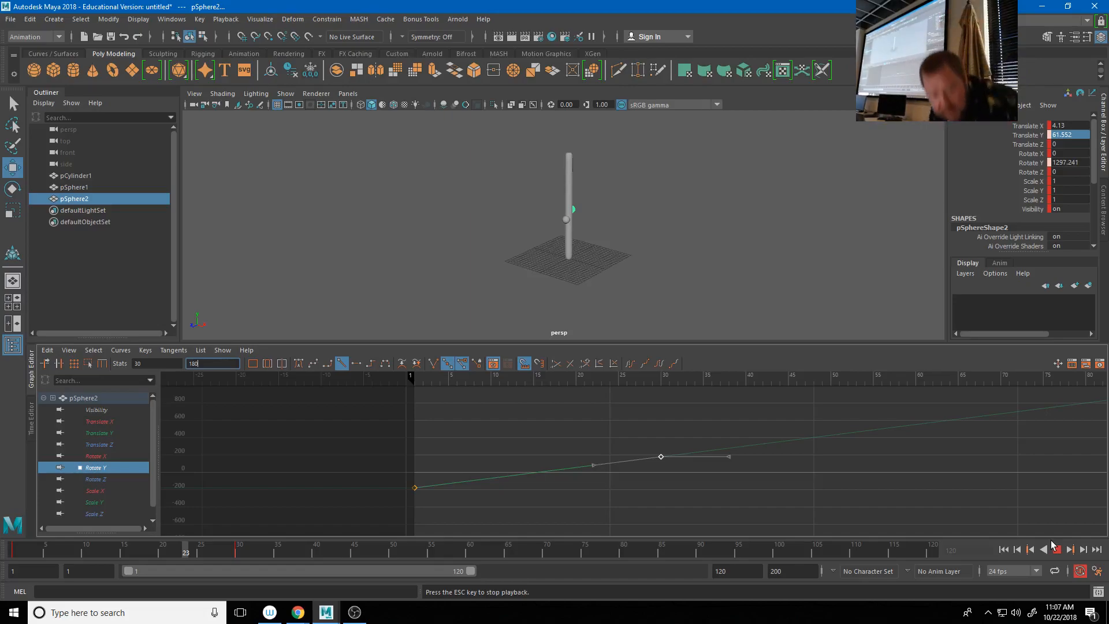
click(1056, 550)
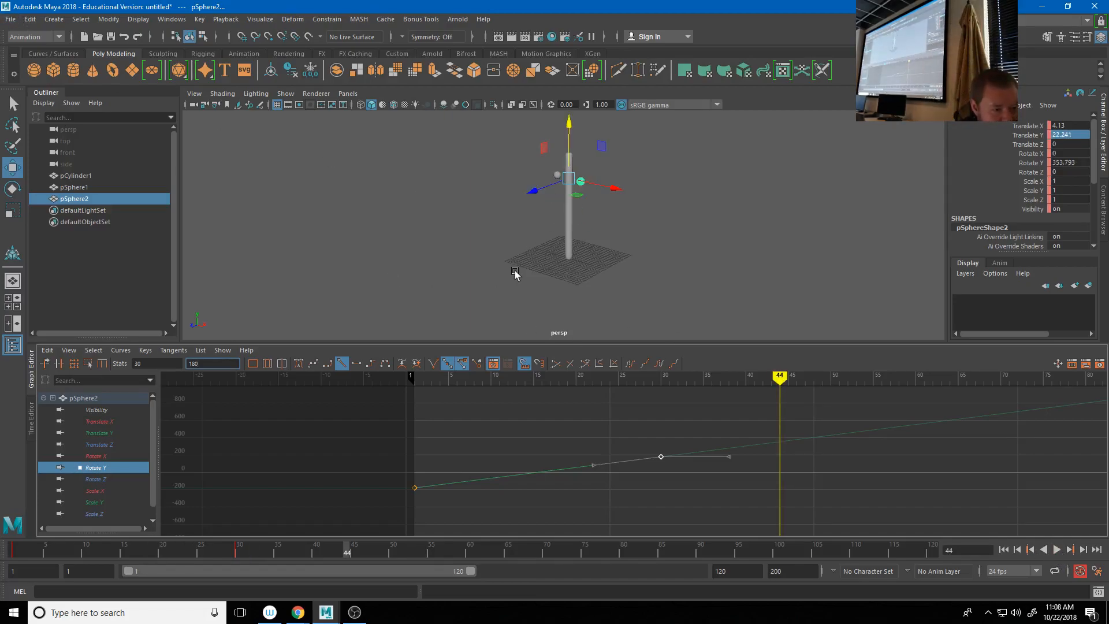
Step: Create a cube and scale it flat into a pendulum base in side view
click(55, 74)
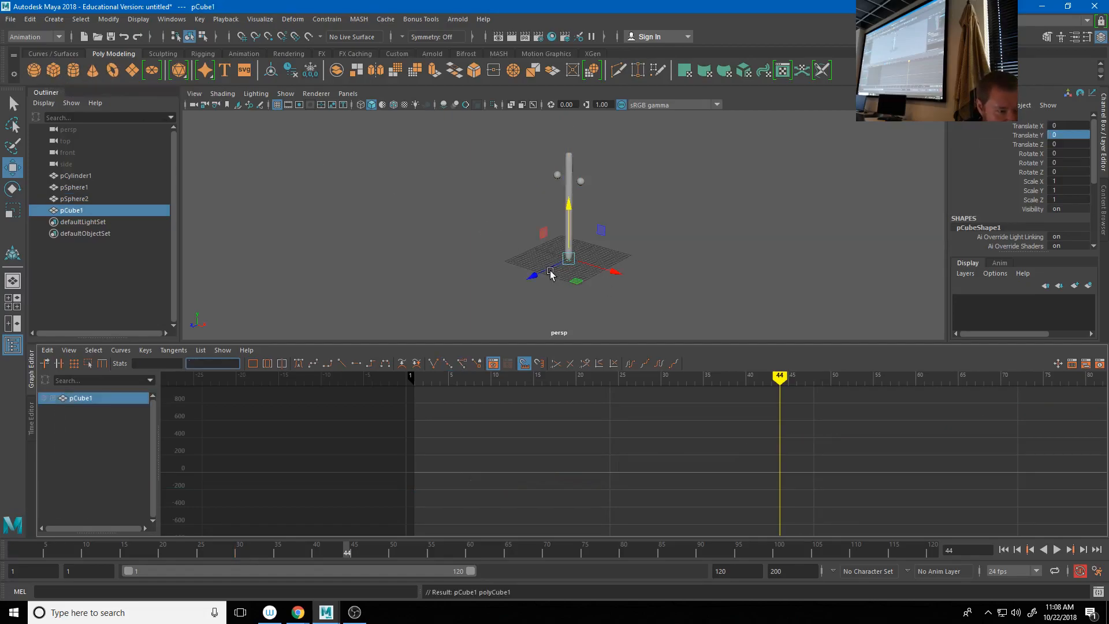
drag(532, 276, 428, 337)
key(space)
key(space)
drag(572, 258, 621, 261)
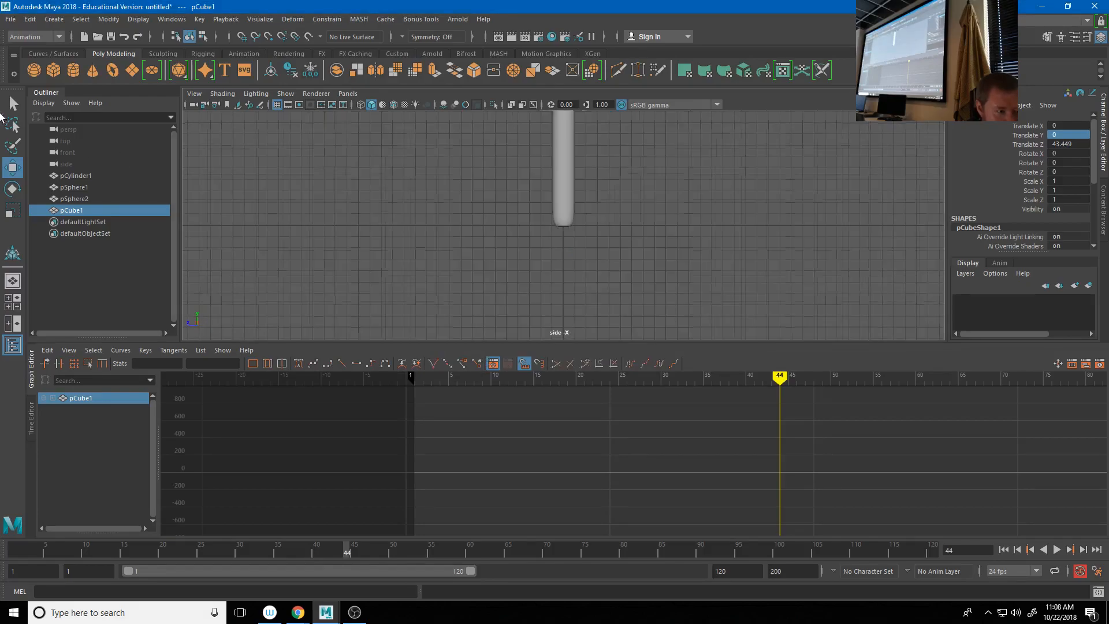
alt+right_drag(679, 266, 485, 242)
alt+middle_drag(517, 244, 590, 292)
key(r)
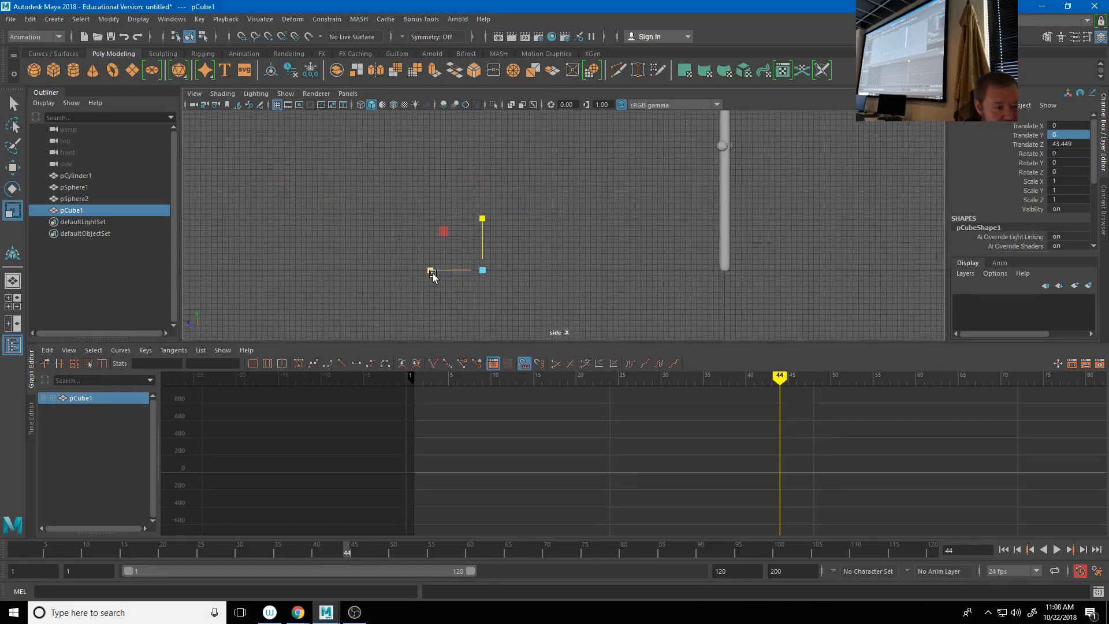
drag(430, 270, 54, 245)
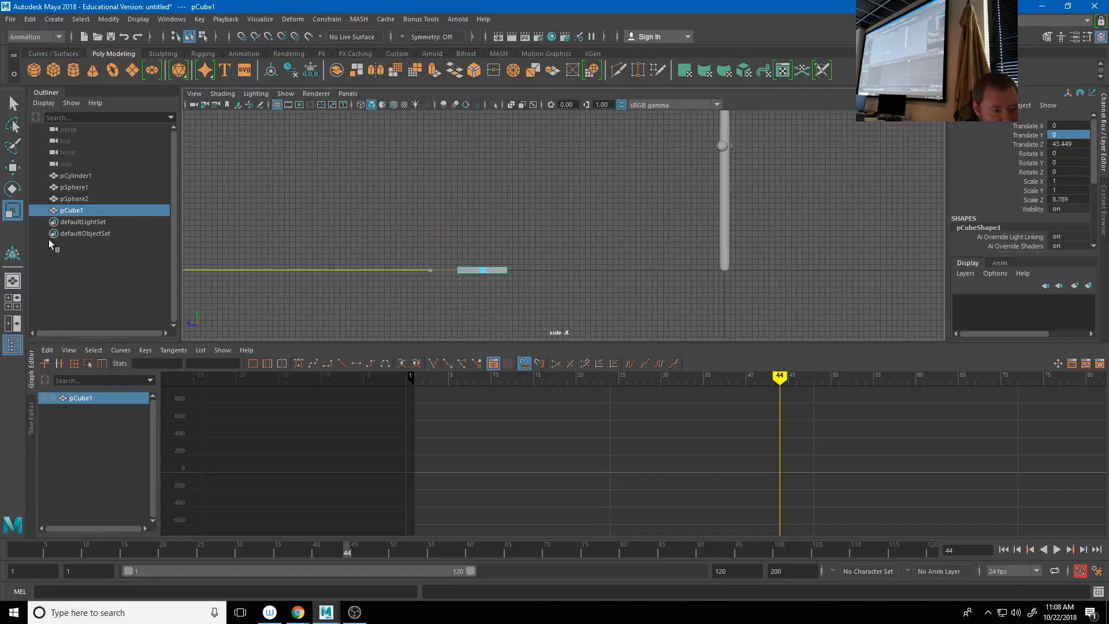
Step: Duplicate the pole cylinder, move it over the base, and thin it into a rod
click(730, 230)
key(ctrl+d)
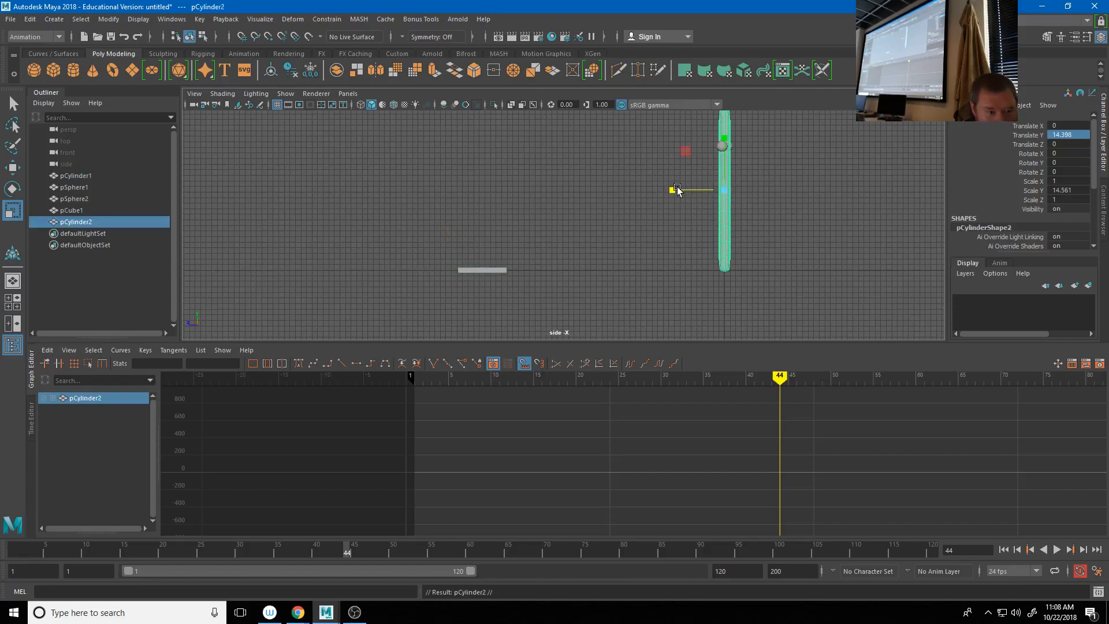
key(w)
drag(723, 191, 453, 199)
alt+middle_drag(488, 198, 486, 270)
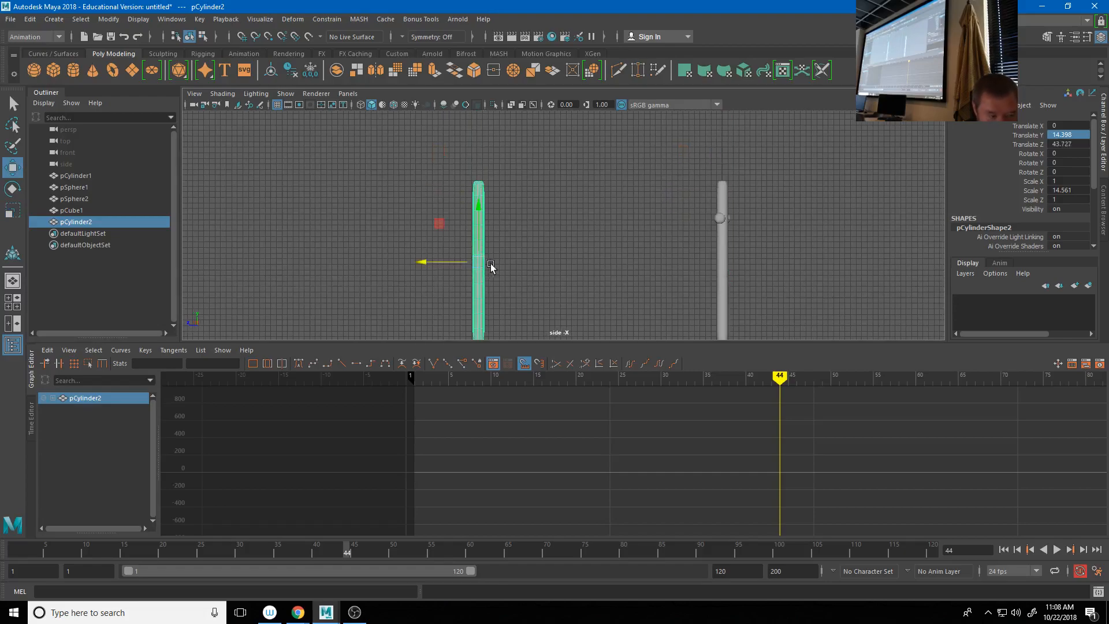
key(r)
drag(426, 262, 454, 262)
click(567, 250)
alt+middle_drag(564, 278, 553, 243)
Step: Group the base and rod, placing the group's pivot at the rod's top
scroll(560, 149, up, 1)
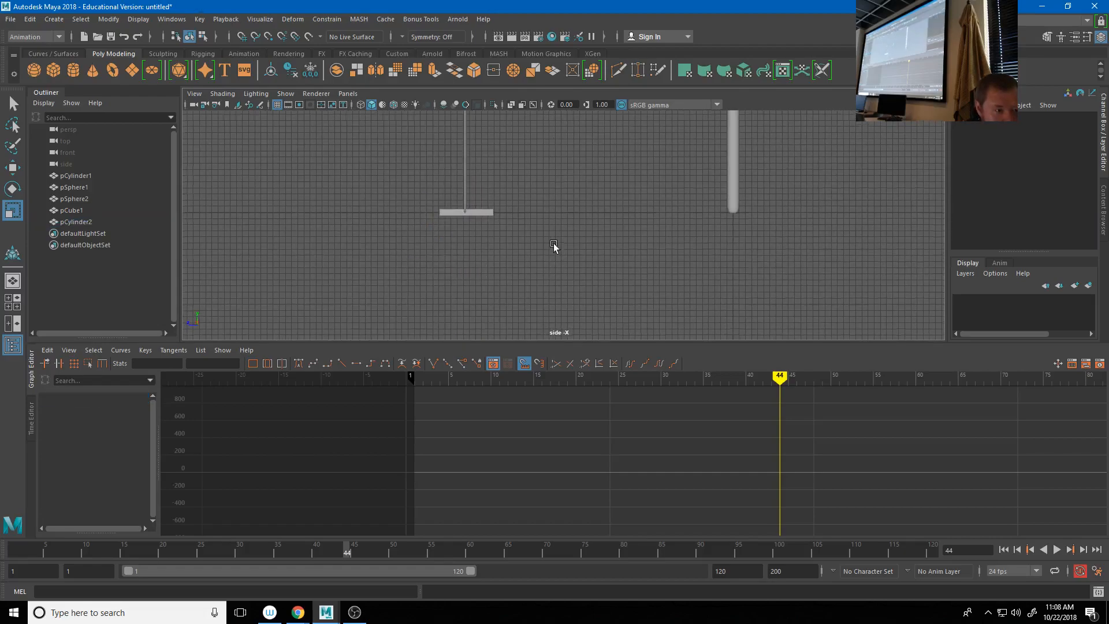
scroll(514, 246, down, 1)
drag(373, 202, 616, 415)
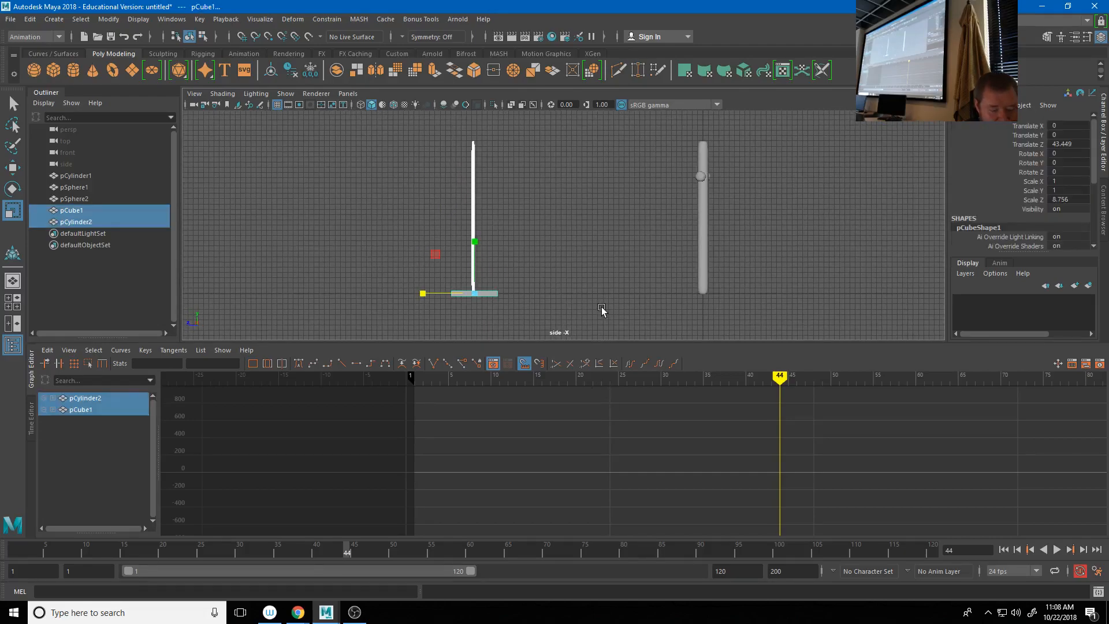
key(ctrl+g)
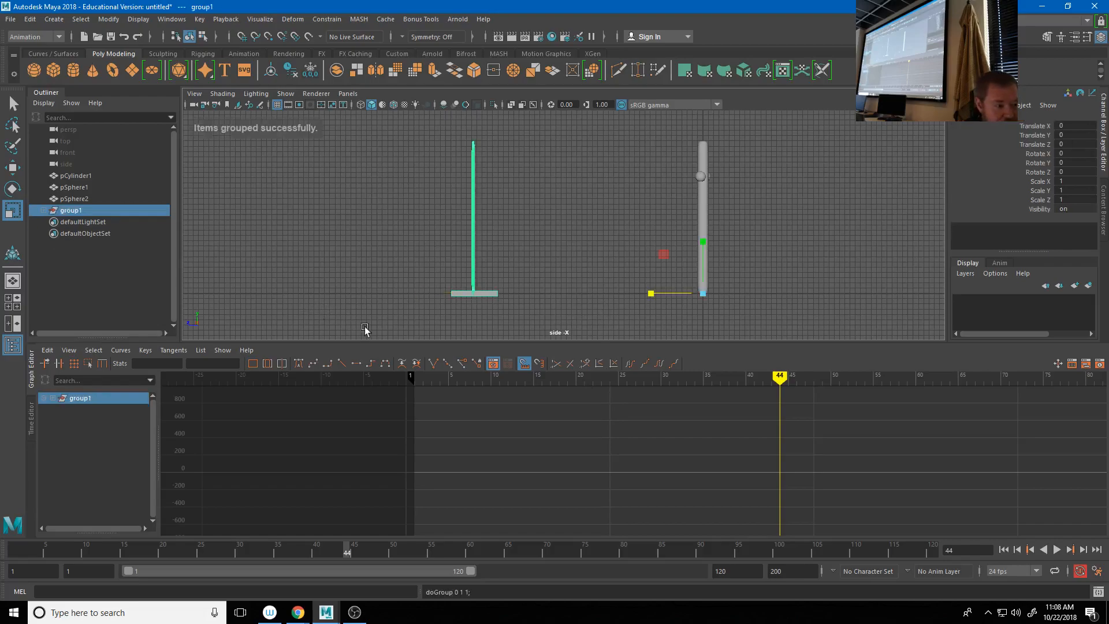
key(w)
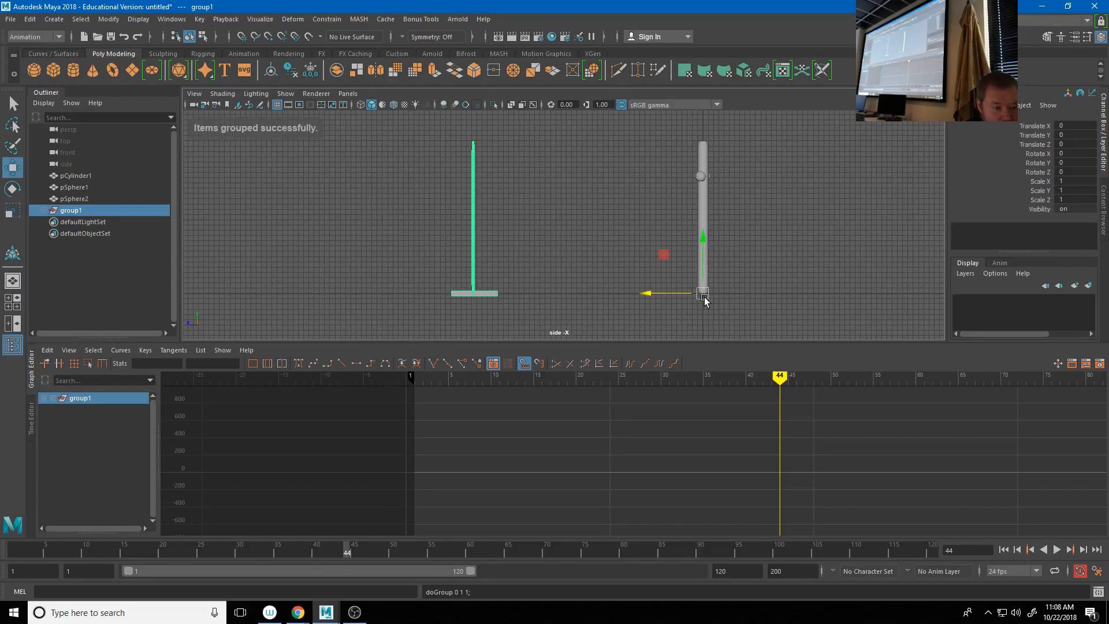
key(d)
drag(703, 295, 474, 143)
Step: Test swinging the pendulum group around its top pivot, undoing each swing
key(e)
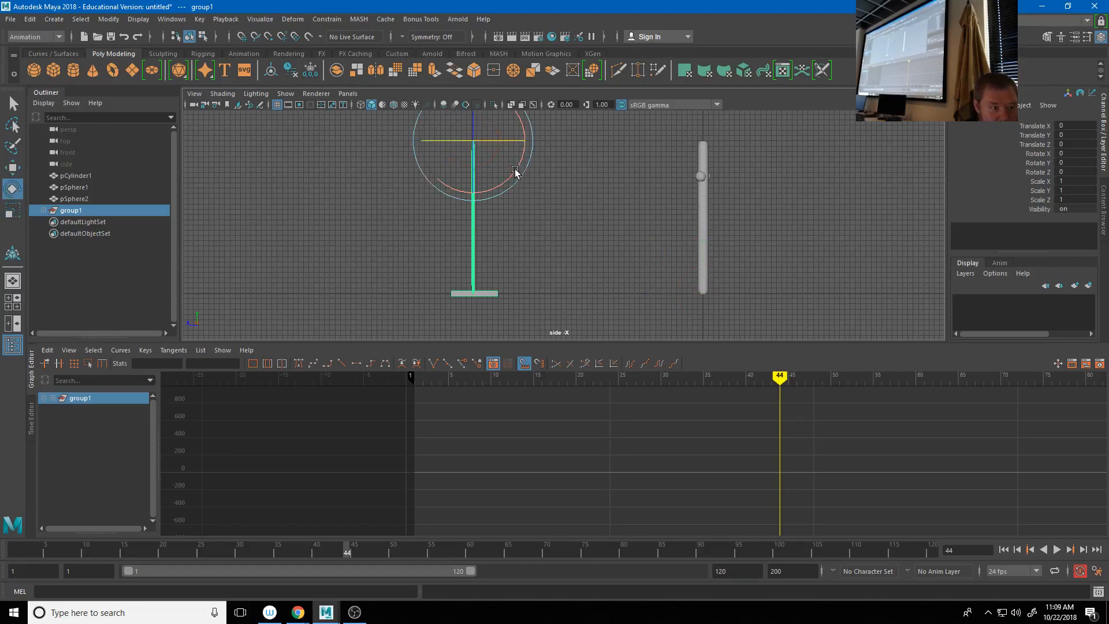
drag(494, 193, 441, 203)
key(ctrl+z)
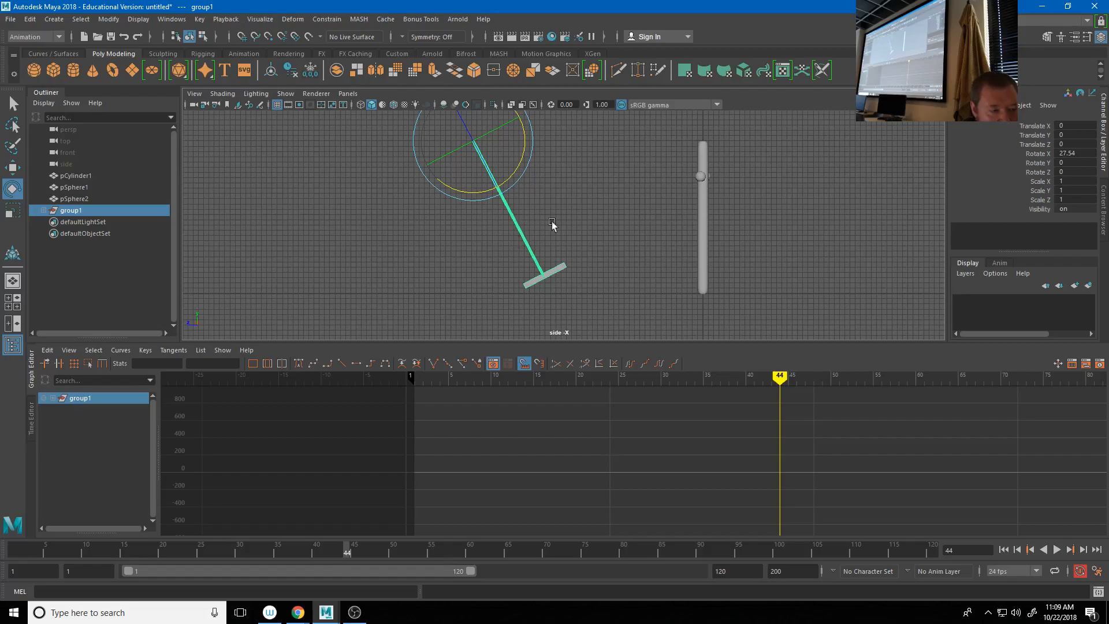
click(544, 252)
click(526, 240)
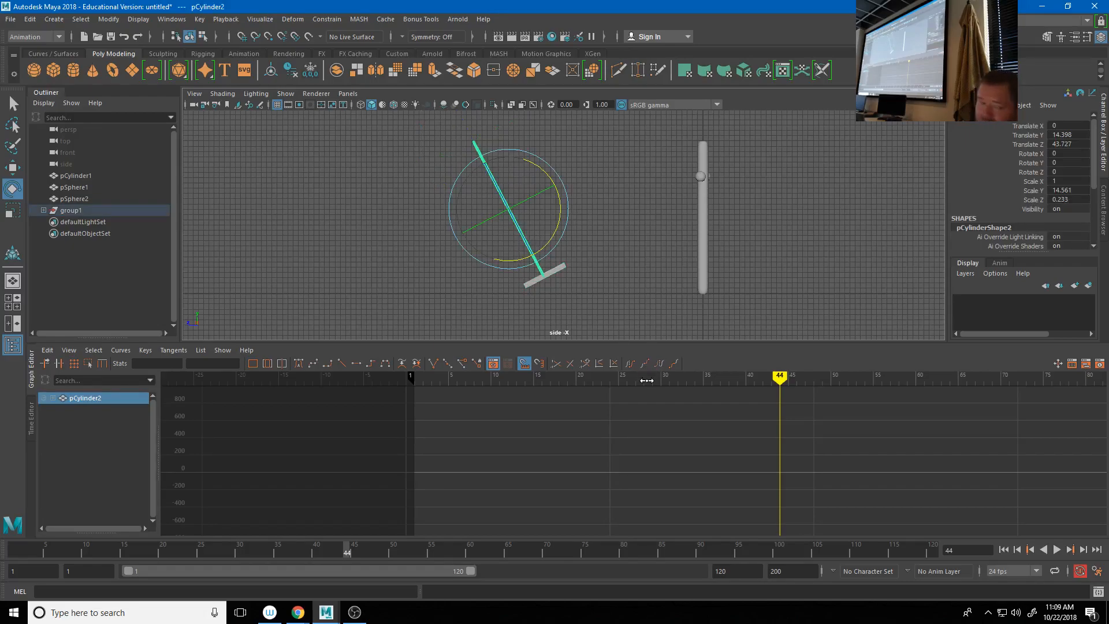
click(104, 210)
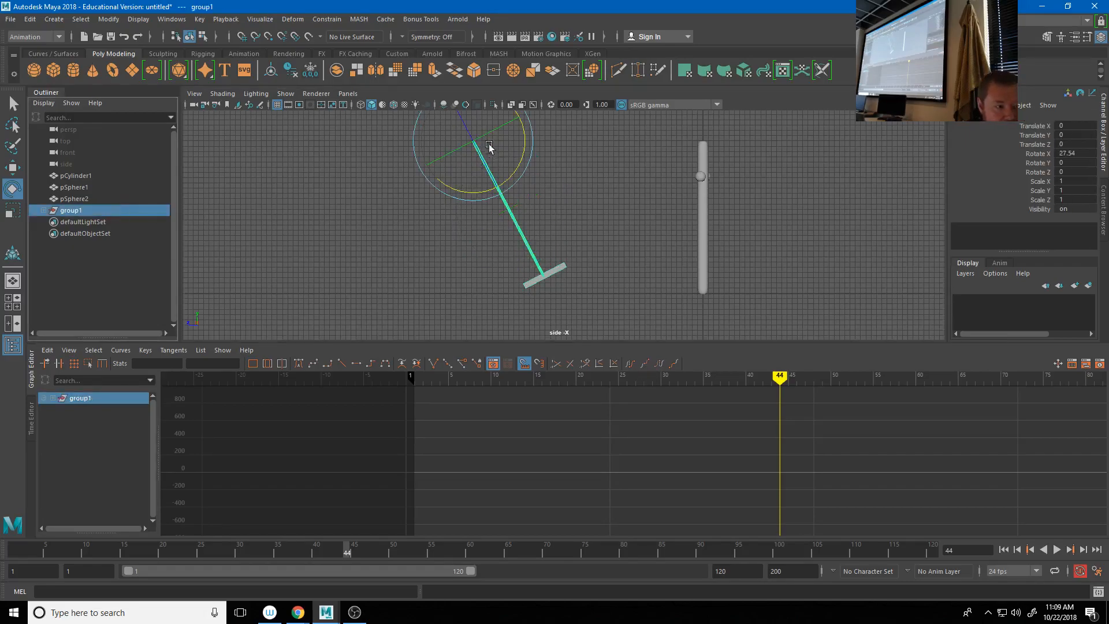
drag(526, 156, 527, 202)
key(ctrl+z)
key(ctrl+z)
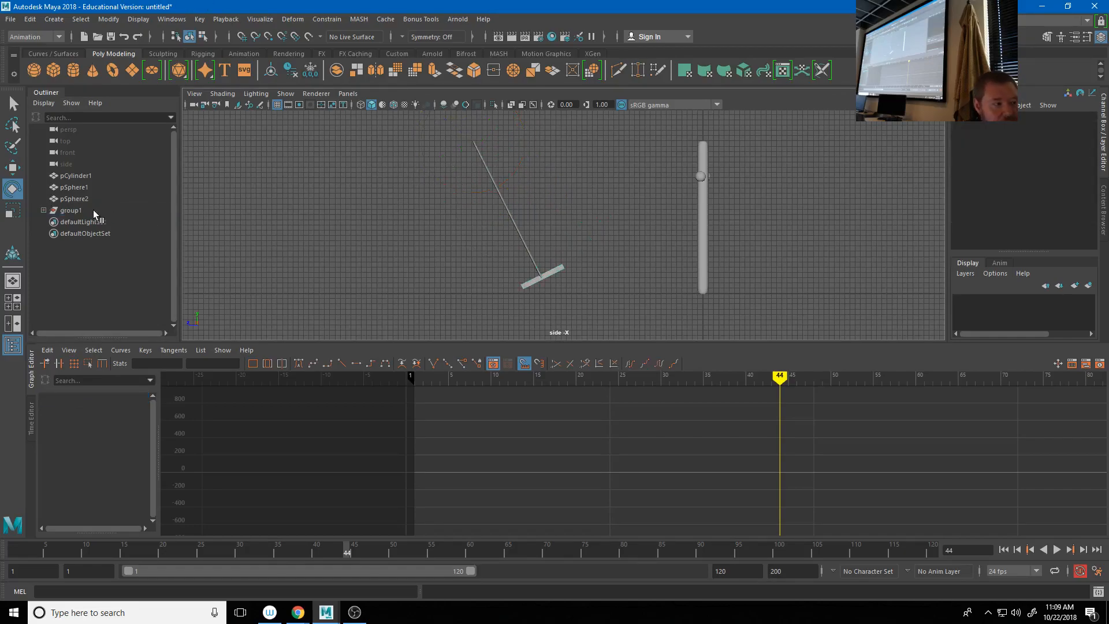
Step: Delete the pendulum group and return to a larger perspective view centred on the pole
click(89, 209)
key(Delete)
key(space)
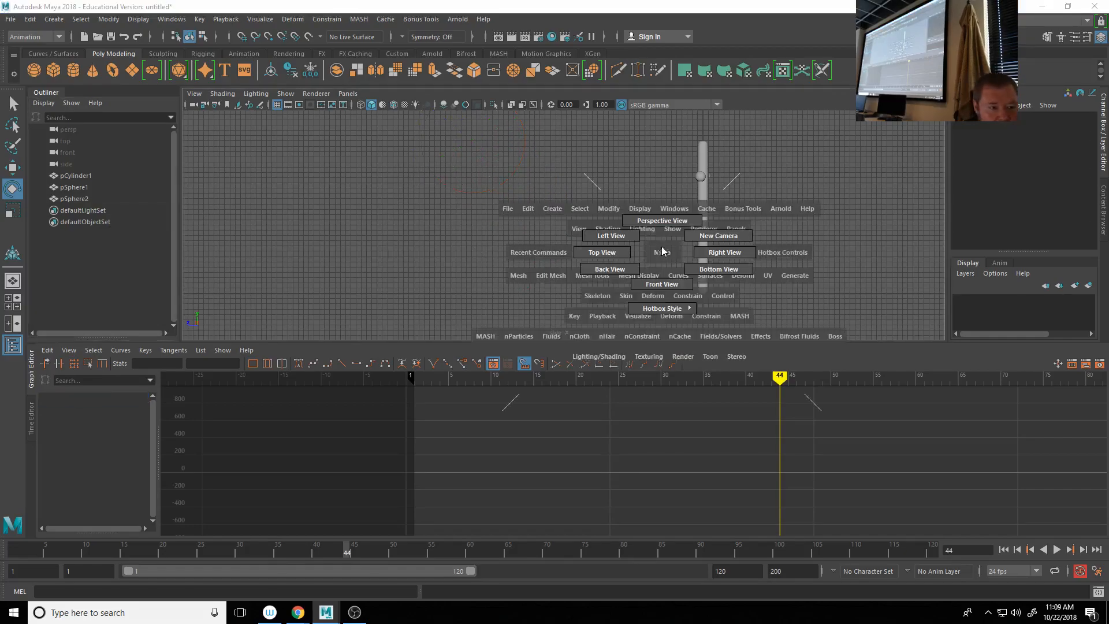
drag(664, 253, 662, 224)
scroll(666, 259, up, 4)
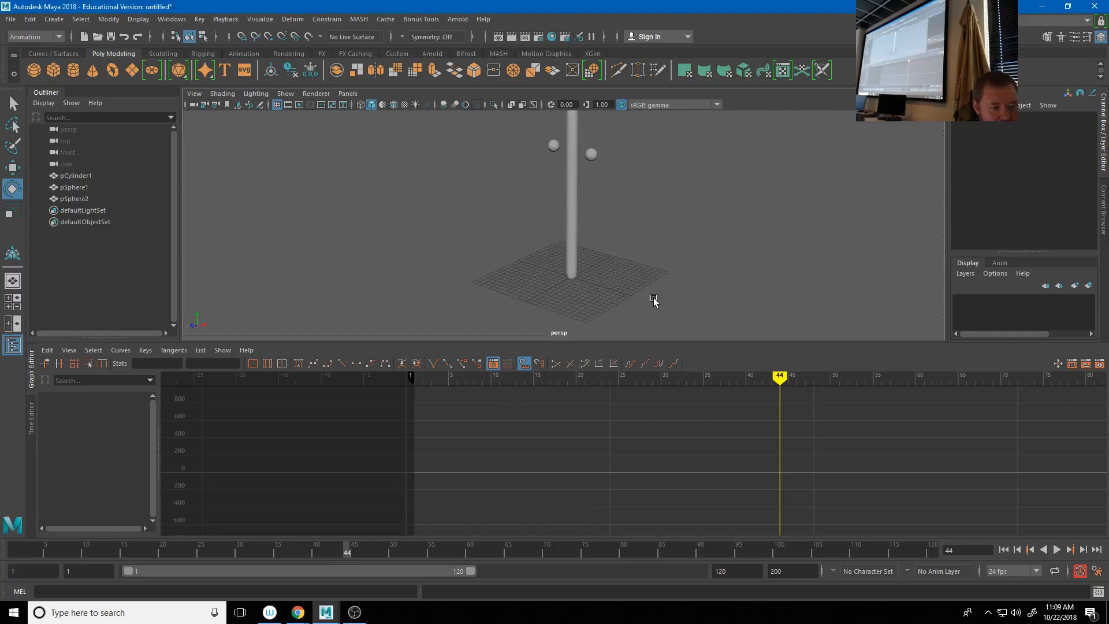
alt+middle_drag(654, 274, 638, 305)
drag(617, 342, 611, 425)
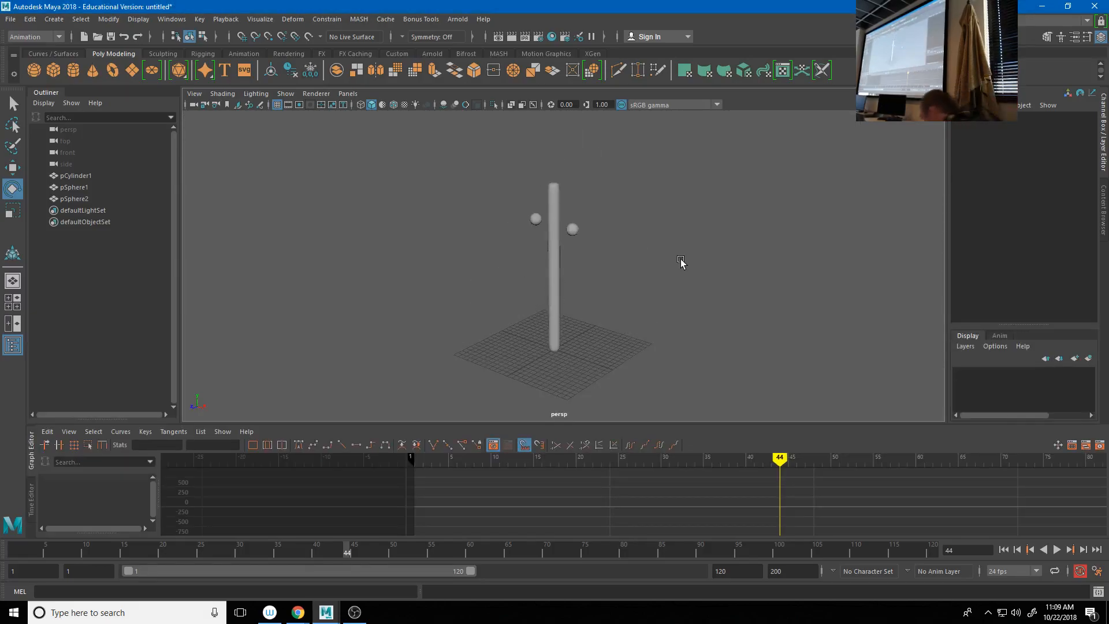
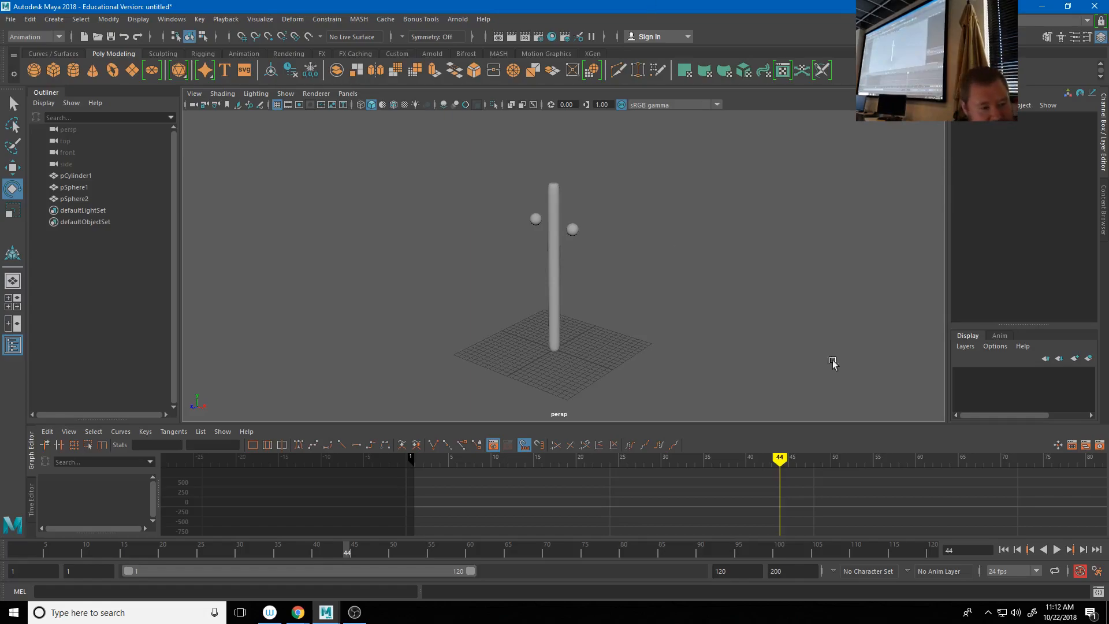
Step: Select the cylinder and frame it with the spheres in the front view
drag(517, 205, 549, 235)
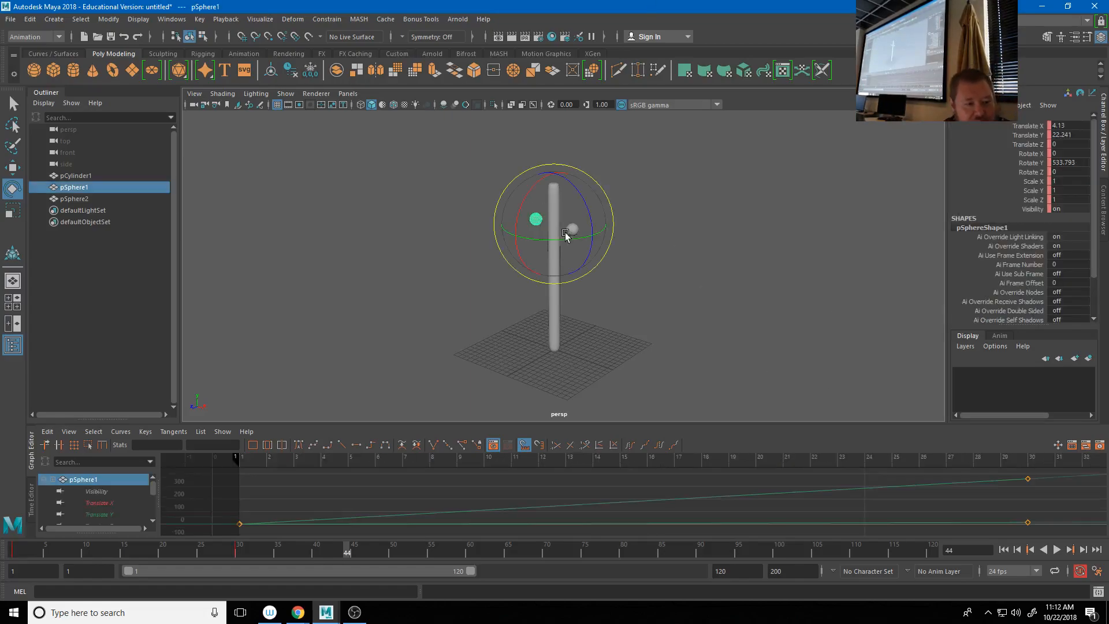
click(726, 344)
drag(566, 287, 505, 346)
key(space)
alt+middle_drag(625, 369, 639, 433)
alt+right_drag(720, 280, 104, 144)
alt+middle_drag(612, 286, 567, 365)
Step: Soft-select the cylinder's middle vertices with an enlarged falloff and move them sideways along X
right_drag(532, 288, 479, 283)
drag(440, 275, 625, 338)
key(b)
middle_drag(570, 297, 639, 309)
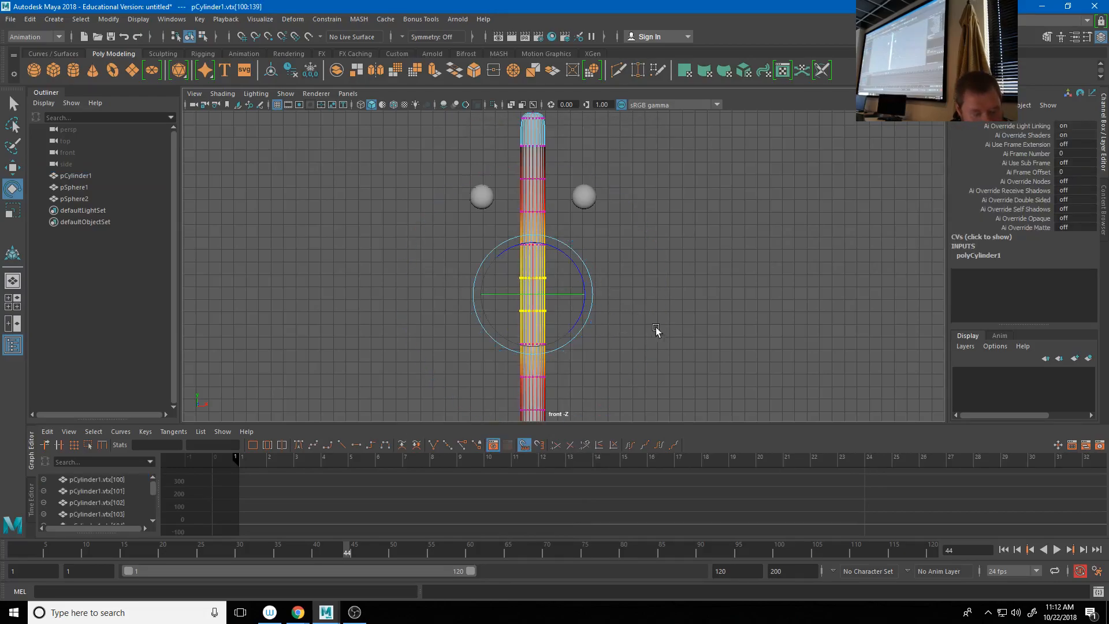
key(w)
drag(580, 296, 646, 295)
Step: Return to the perspective view in Object Mode and deselect the bent cylinder
key(space)
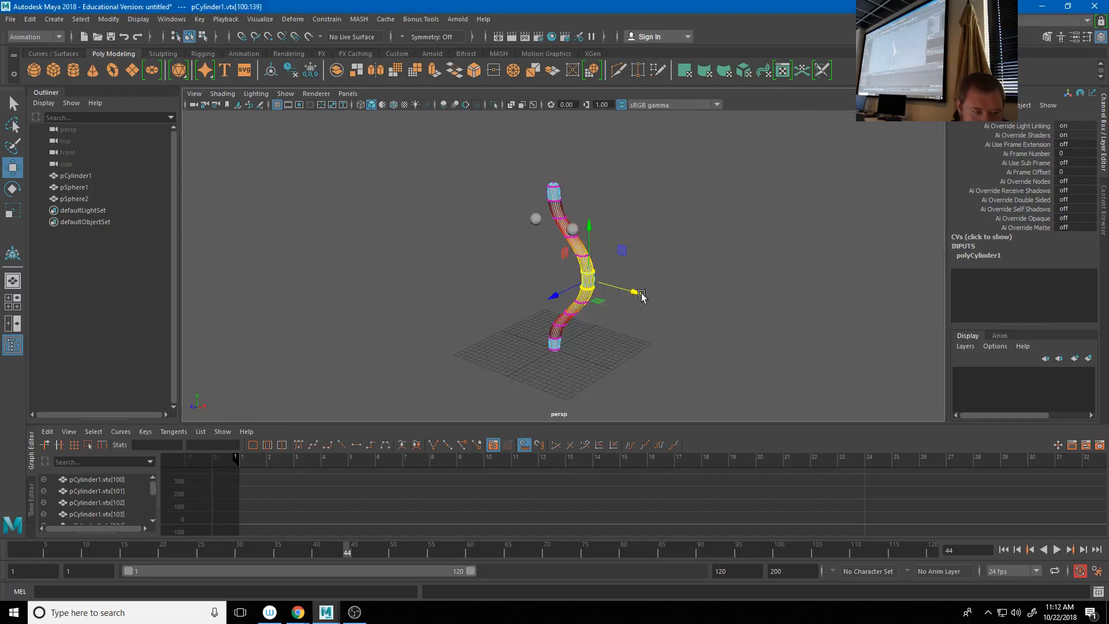
right_drag(587, 277, 649, 261)
click(744, 265)
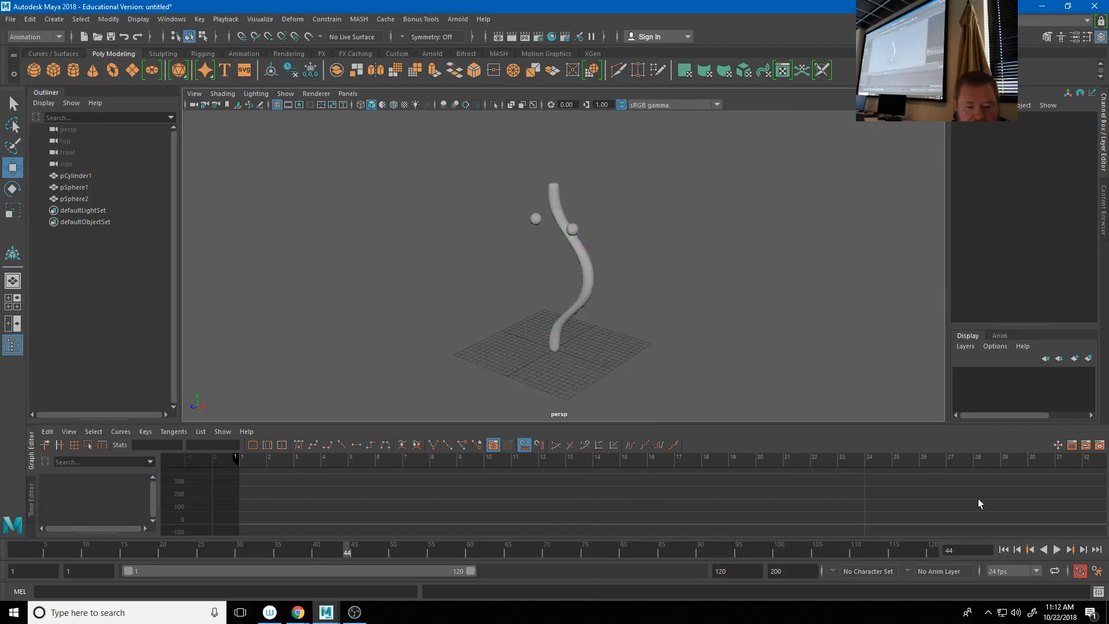
Step: Play back the animation, then select pSphere1 and pSphere2 and enlarge the Graph Editor
click(1057, 550)
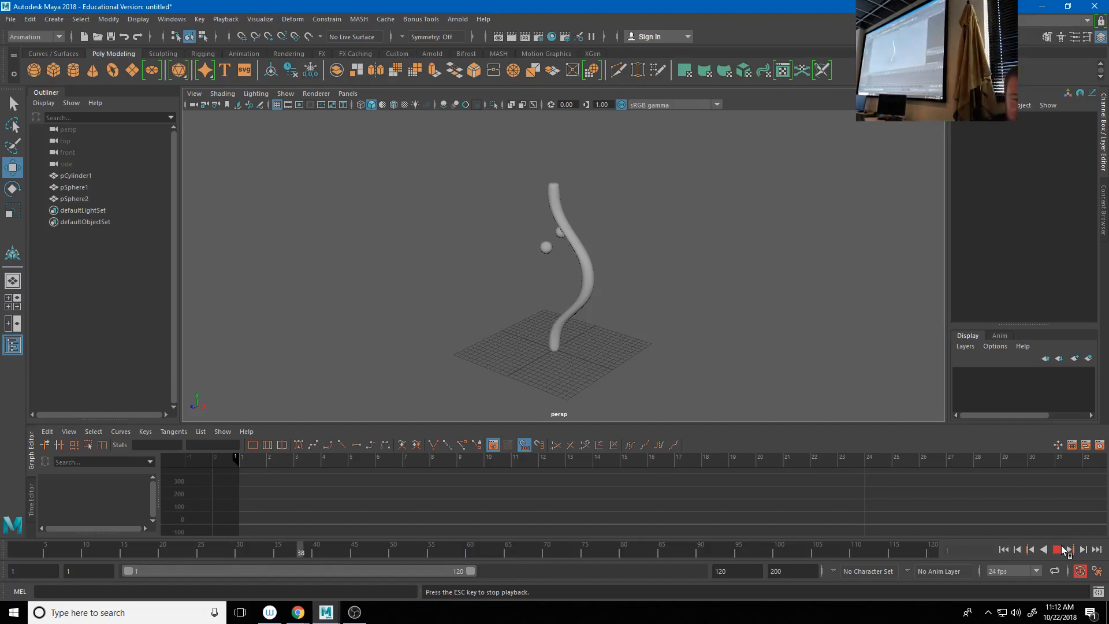
click(1060, 549)
click(546, 201)
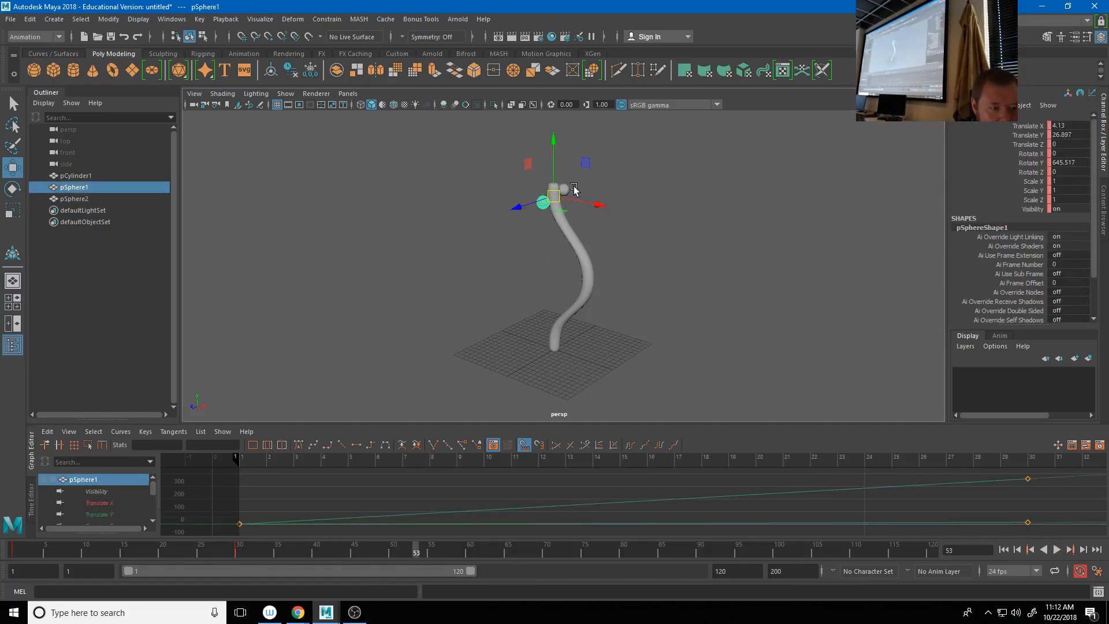
shift+click(565, 189)
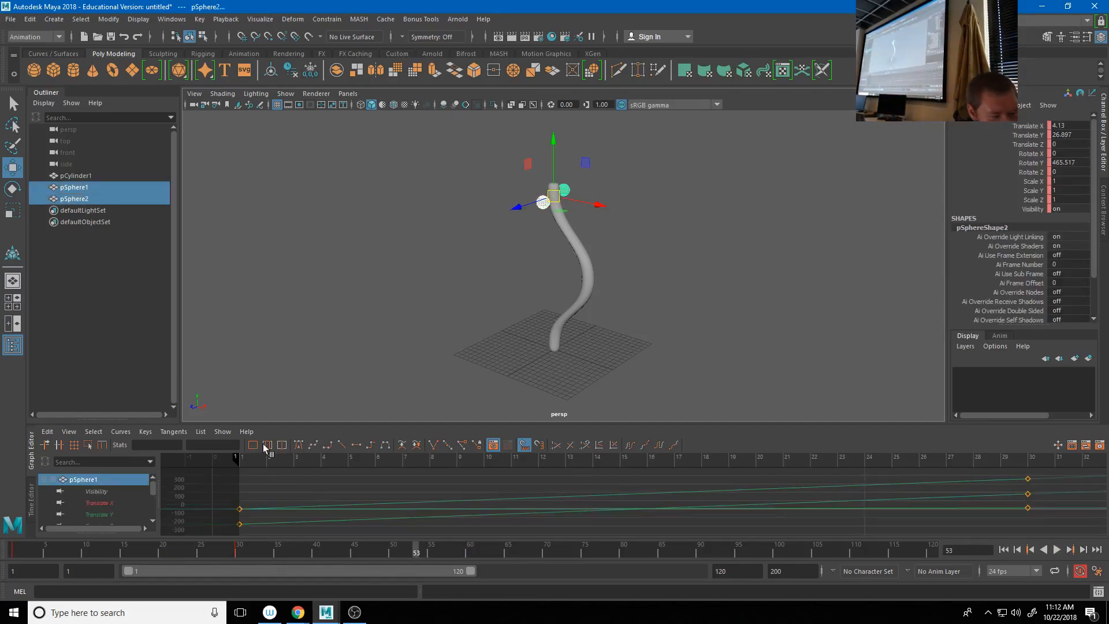
drag(280, 424, 280, 344)
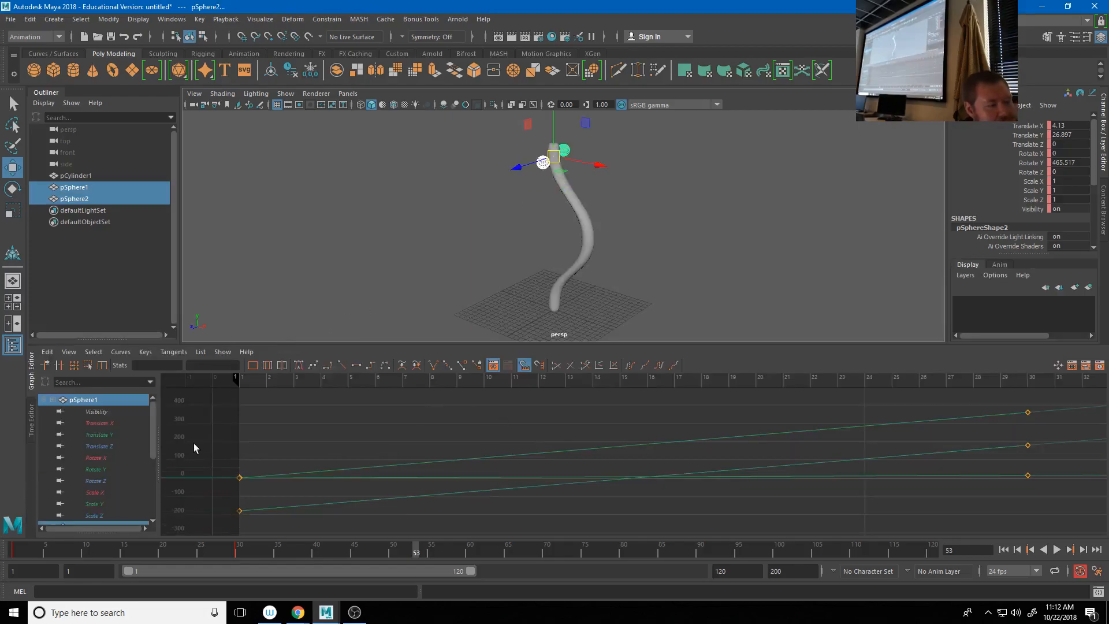
Step: Push both spheres outward along X around frame 26, undoing the trial moves
drag(592, 172, 633, 189)
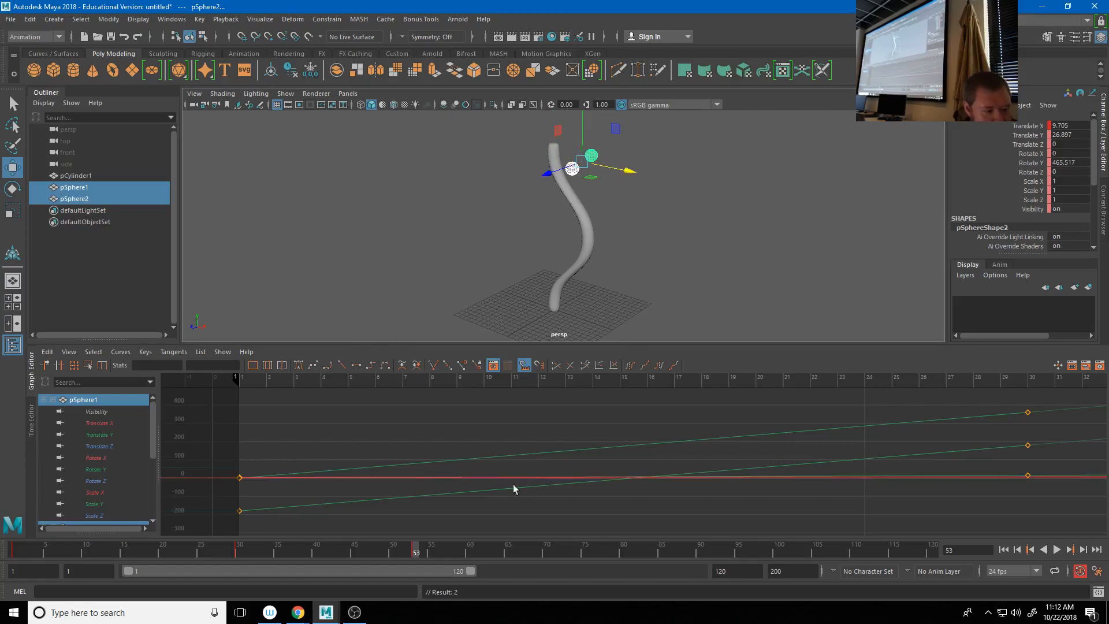
key(ctrl+z)
drag(147, 547, 208, 547)
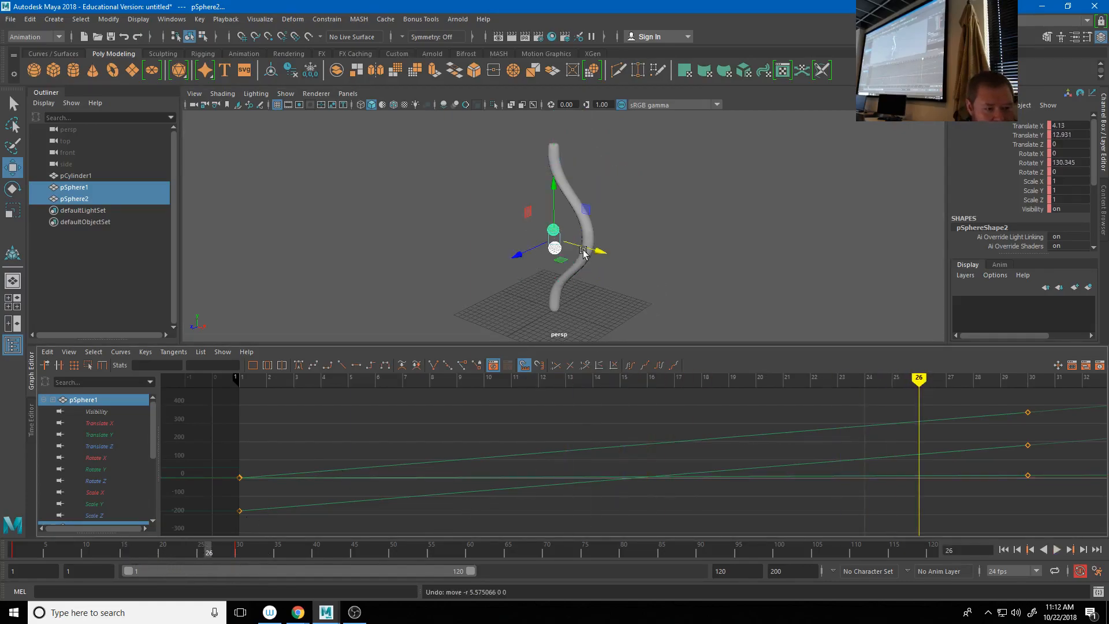
drag(601, 251, 642, 265)
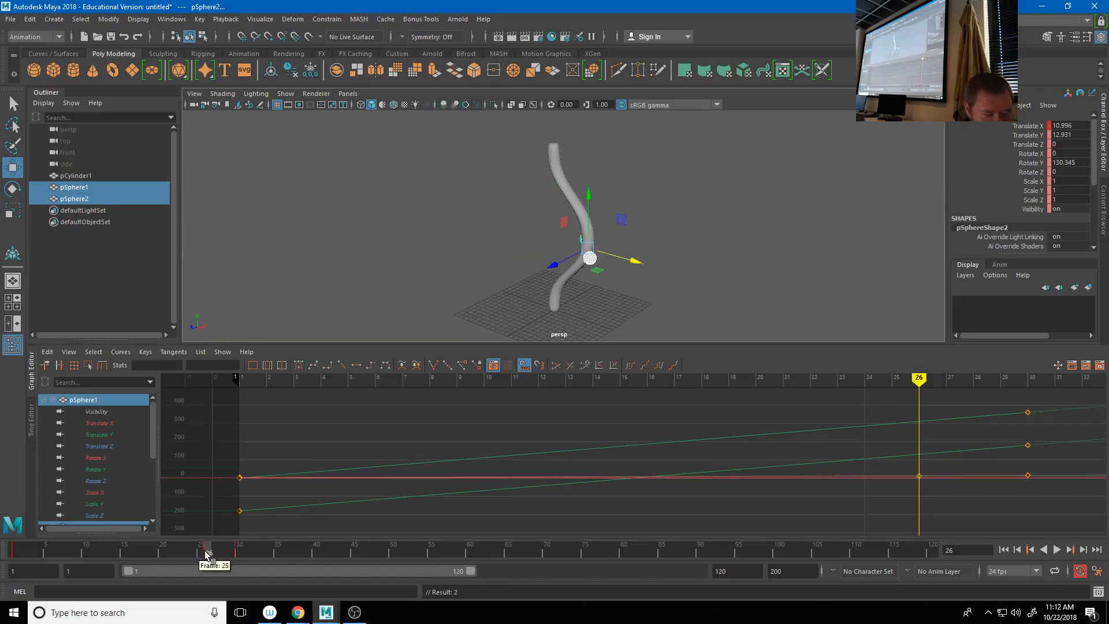
drag(205, 552, 234, 530)
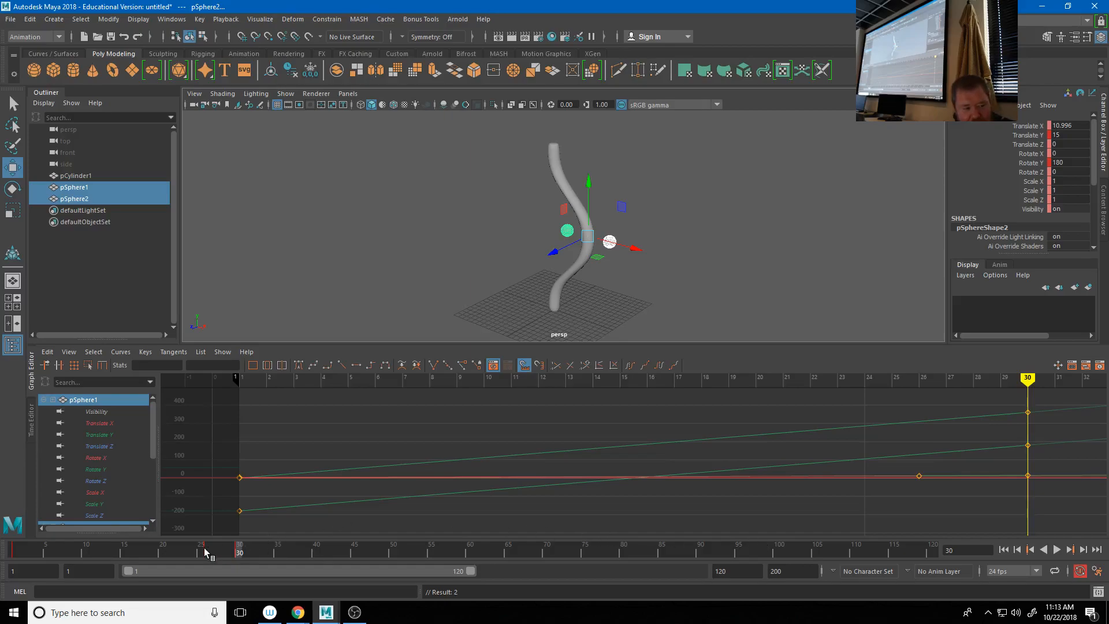
key(ctrl+z)
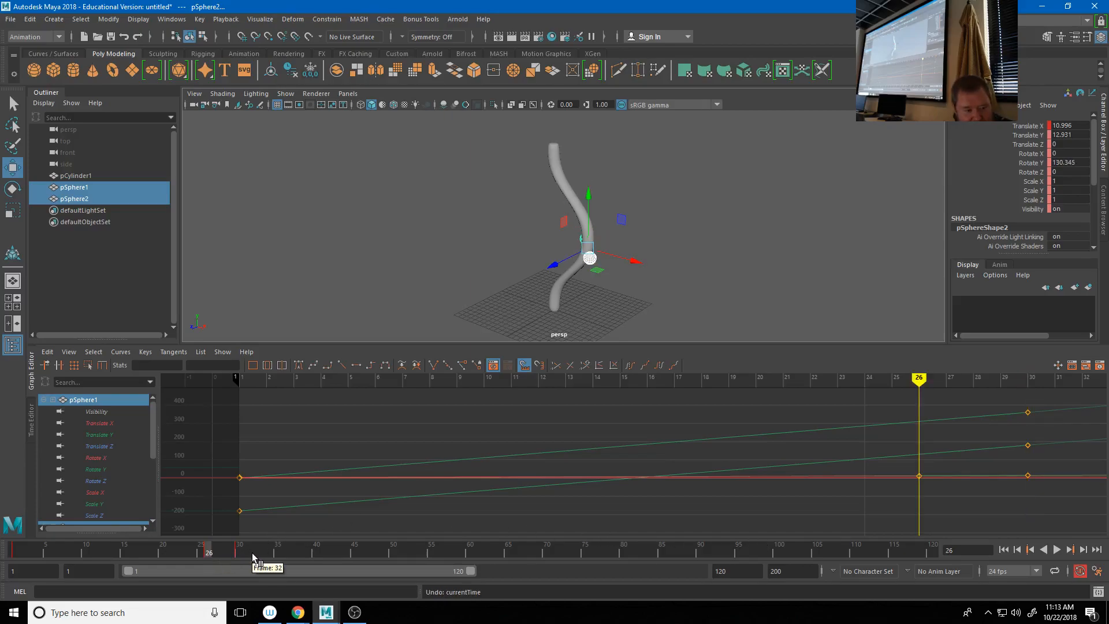
key(ctrl+z)
Step: Scrub and play through the sphere animation, stopping at frame 30
drag(180, 553, 345, 559)
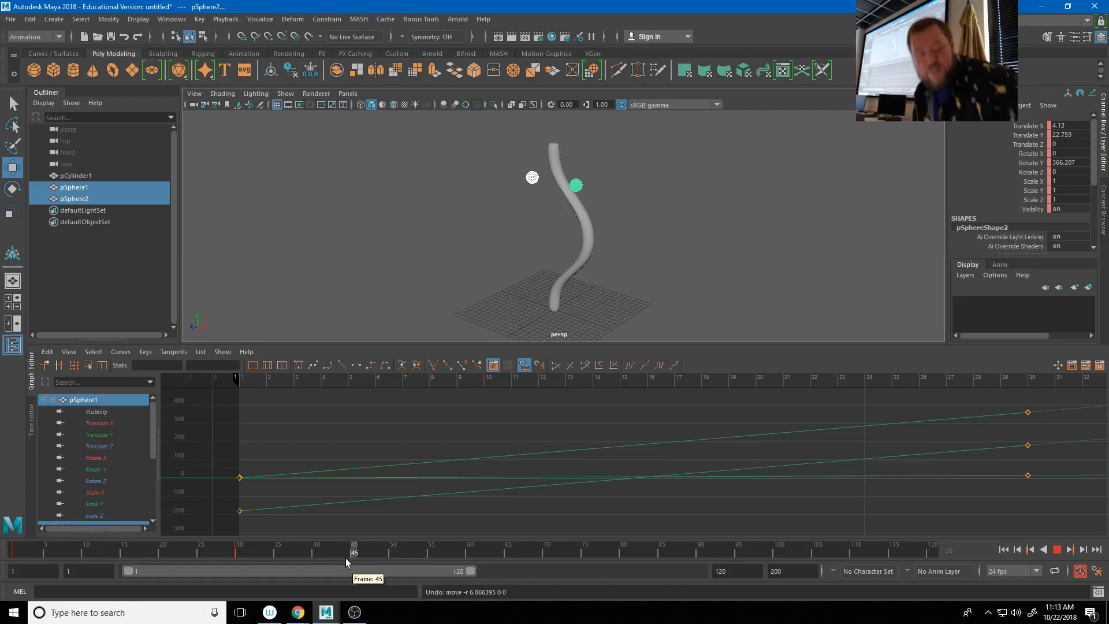
drag(345, 558, 345, 557)
alt+drag(612, 280, 629, 272)
click(16, 553)
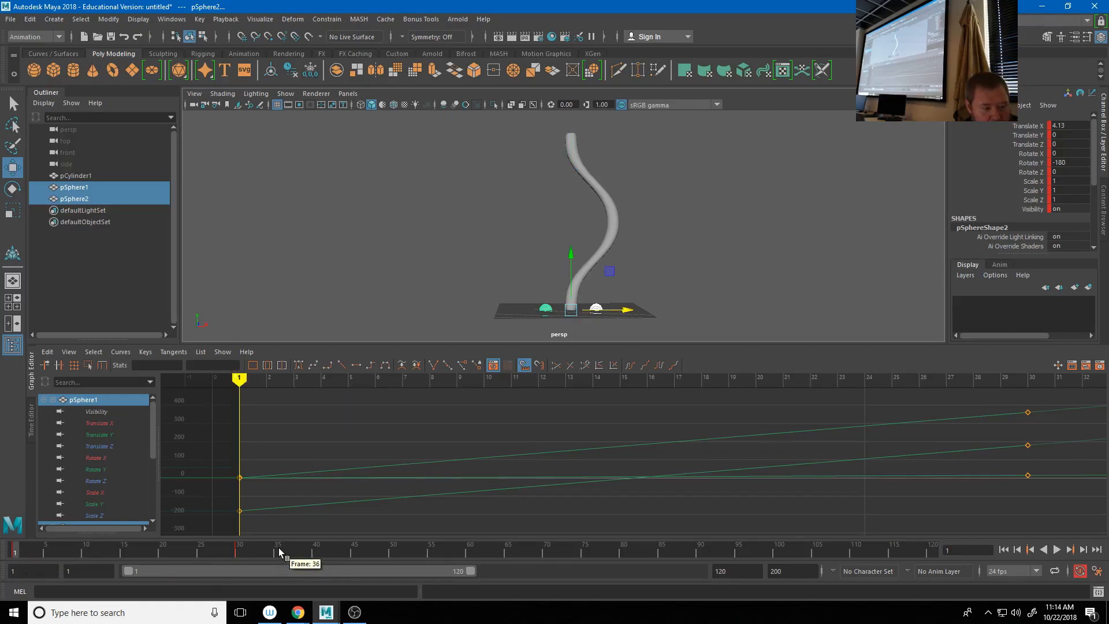
key(alt+v)
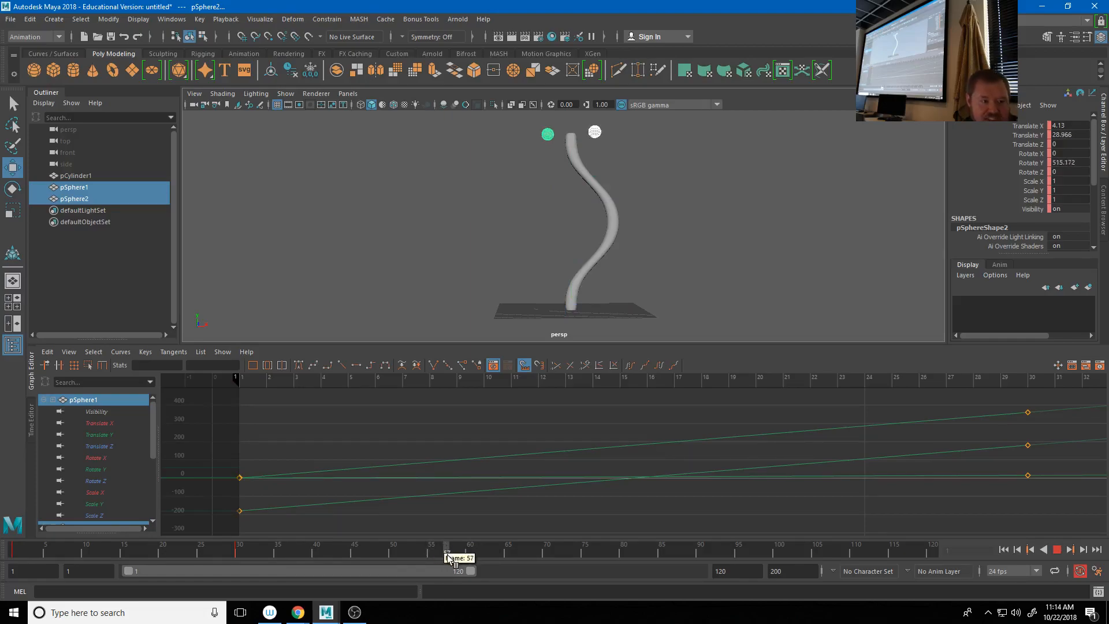
click(443, 554)
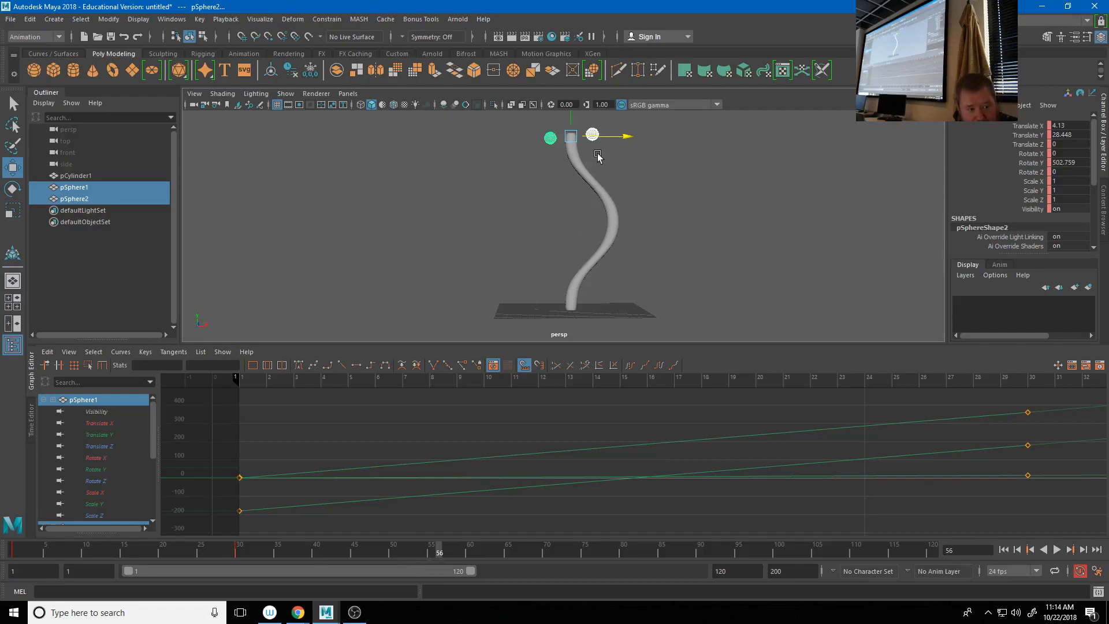
drag(320, 556, 234, 555)
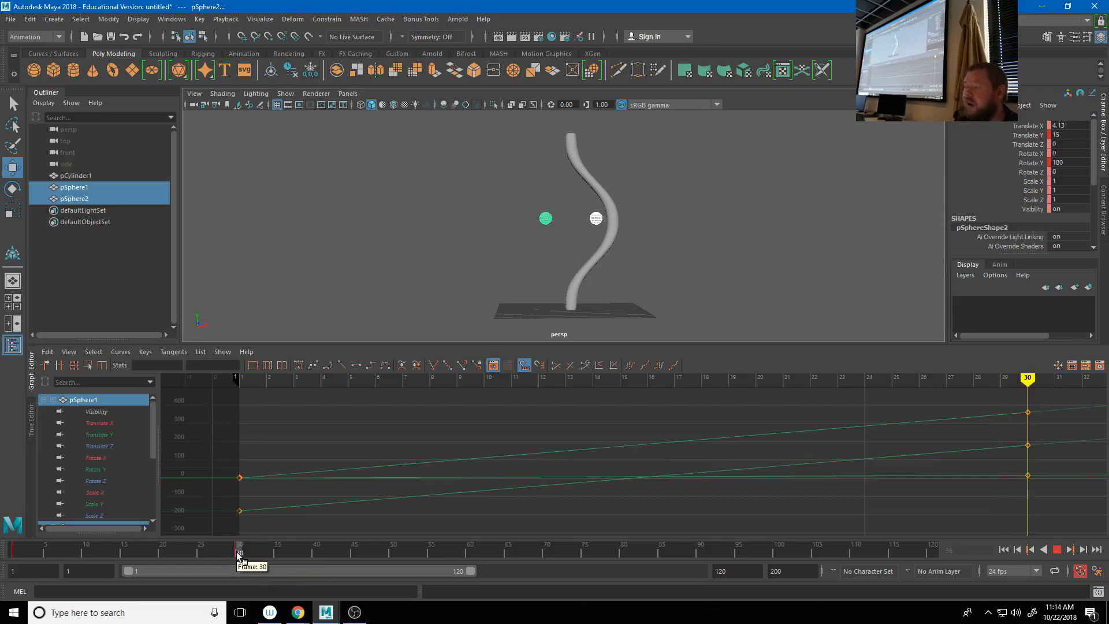
drag(237, 552, 239, 553)
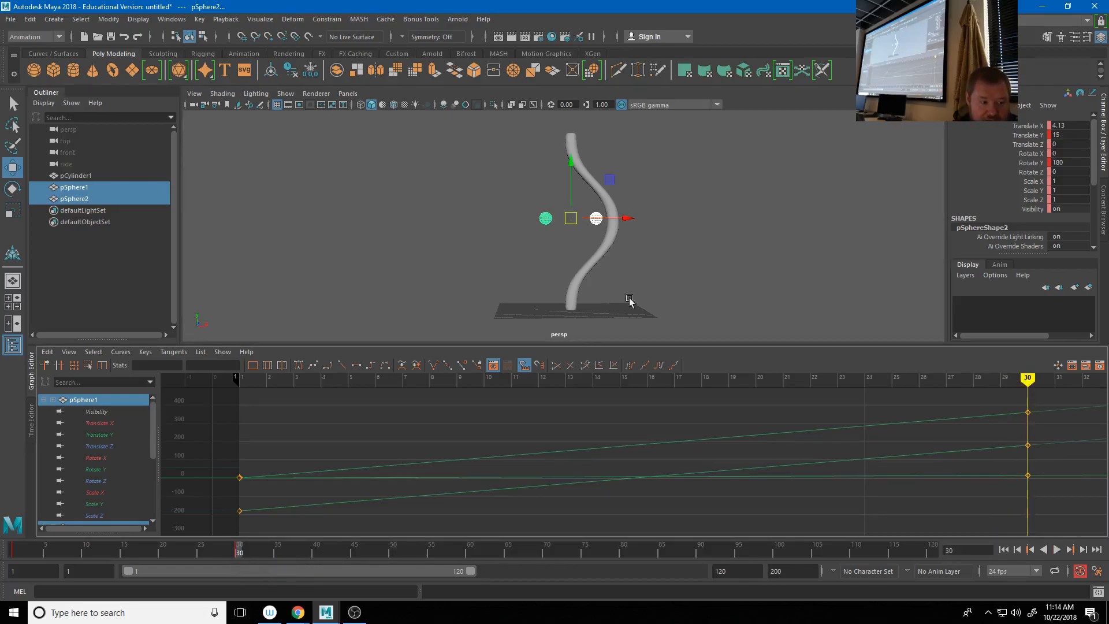
Step: Try shifting the spheres along X, then undo them back to Translate X 4.13
drag(628, 218, 707, 218)
key(alt+v)
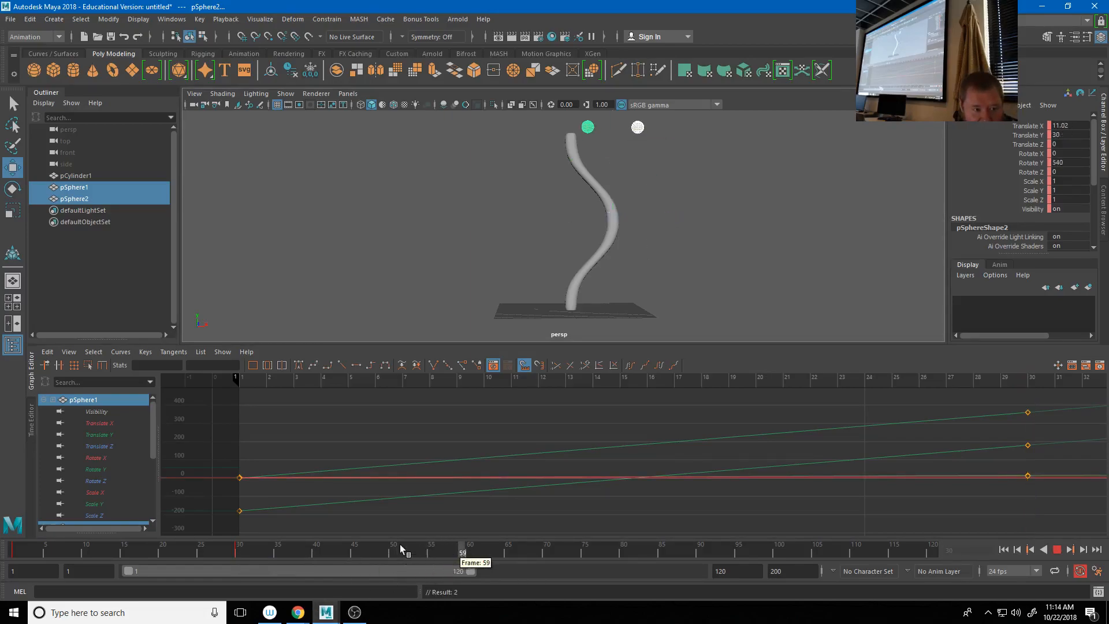
click(456, 546)
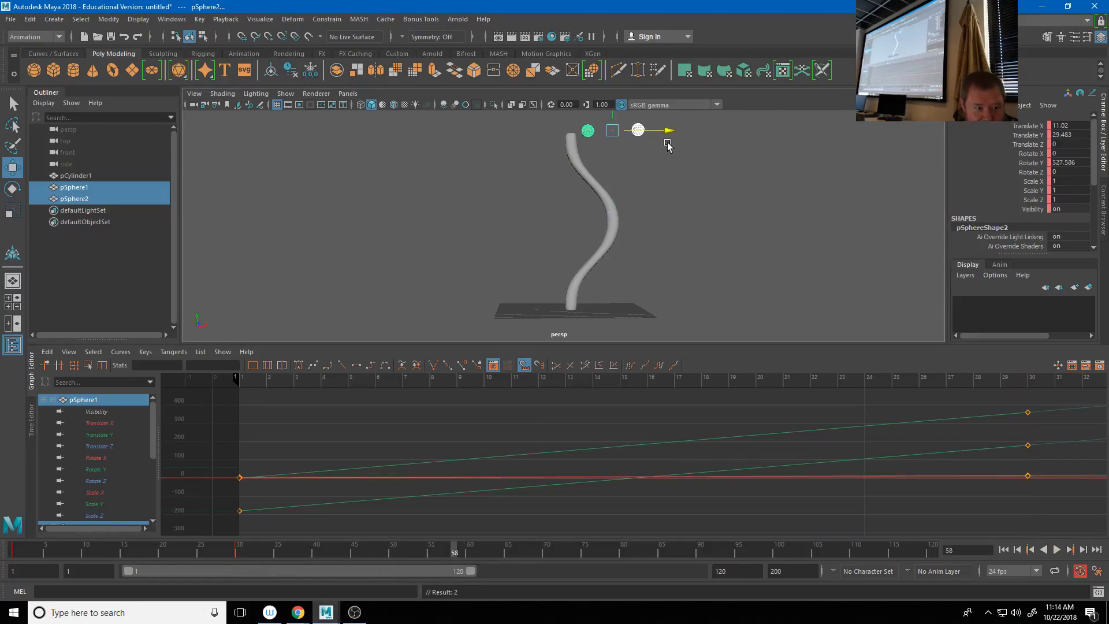
drag(627, 137, 625, 136)
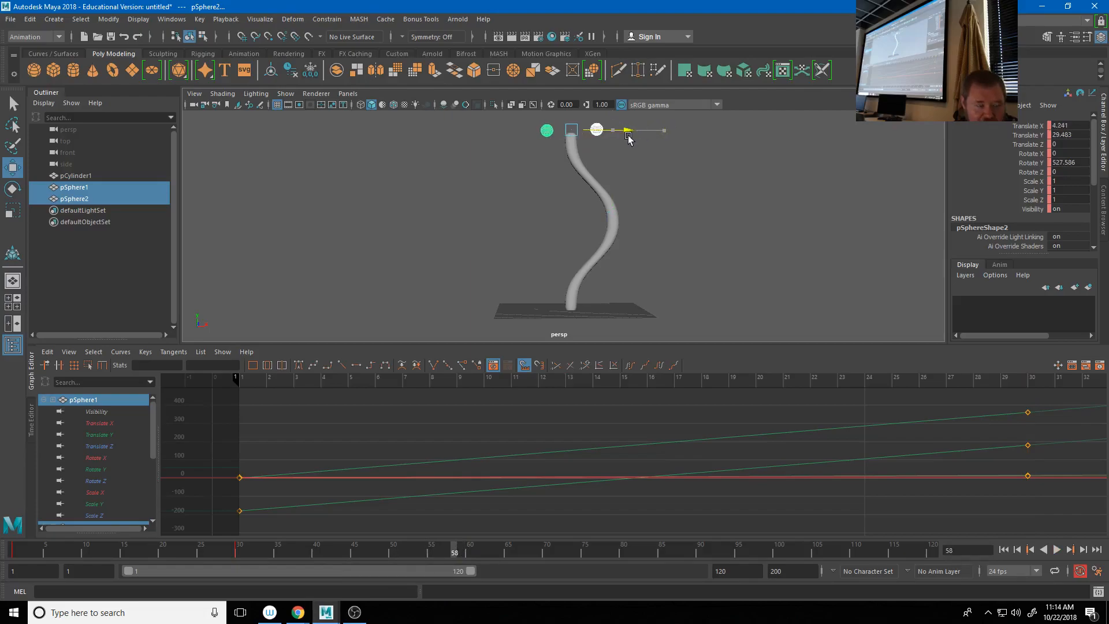
drag(442, 550, 216, 566)
drag(122, 574, 74, 580)
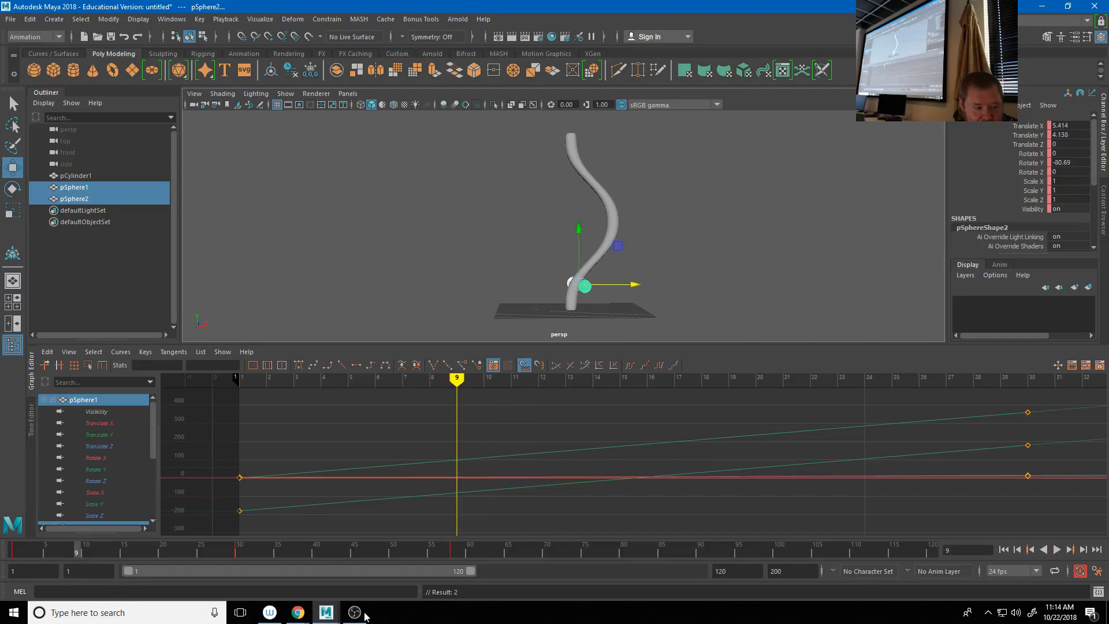
key(ctrl+z)
key(ctrl+z)
key(ctrl+z)
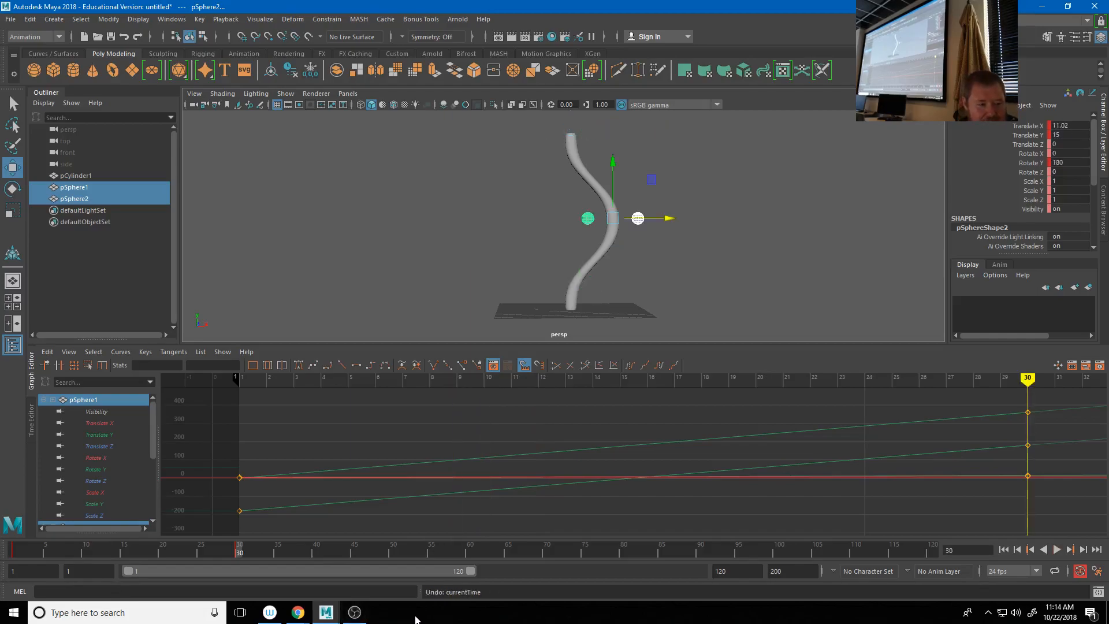
key(ctrl+z)
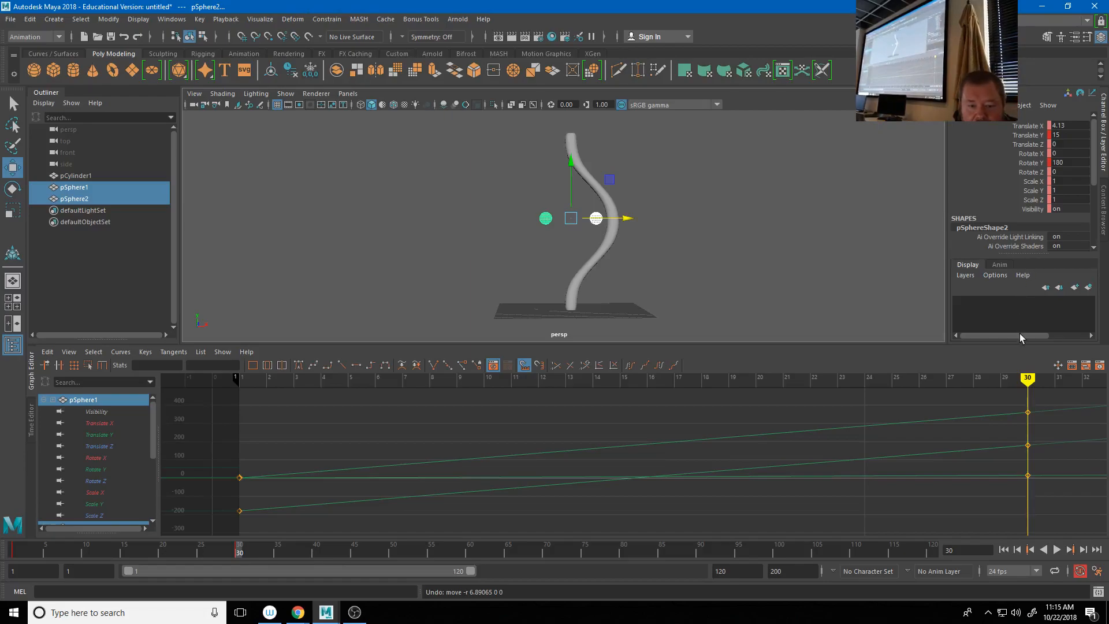
Step: Shrink the Graph Editor and enlarge the side panel to show the animation layers list
drag(1019, 346, 1017, 425)
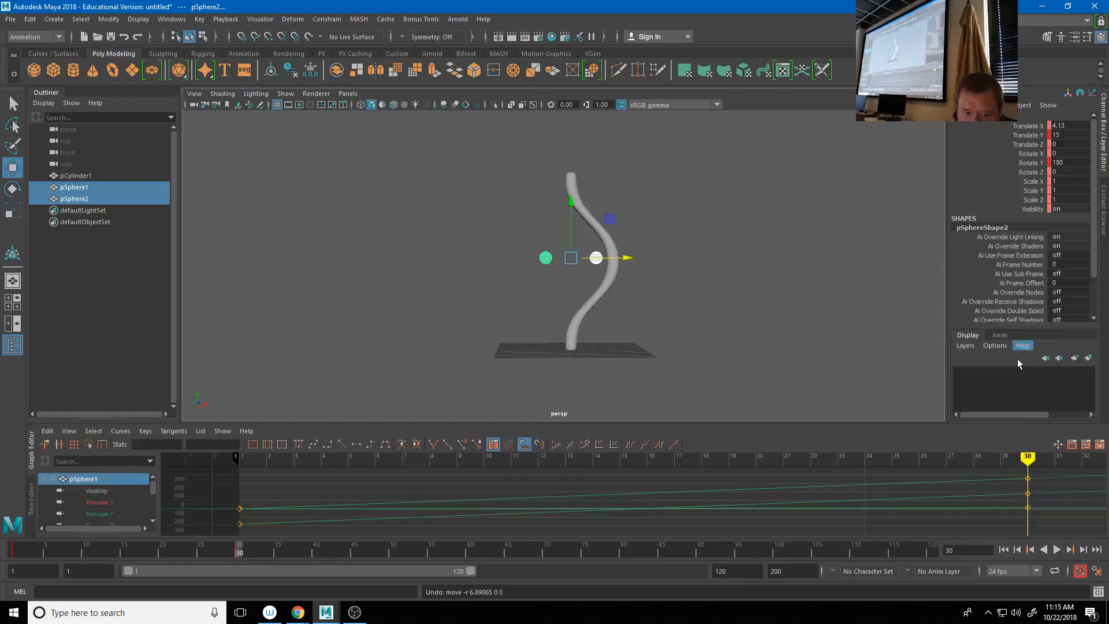
drag(1034, 327, 1033, 284)
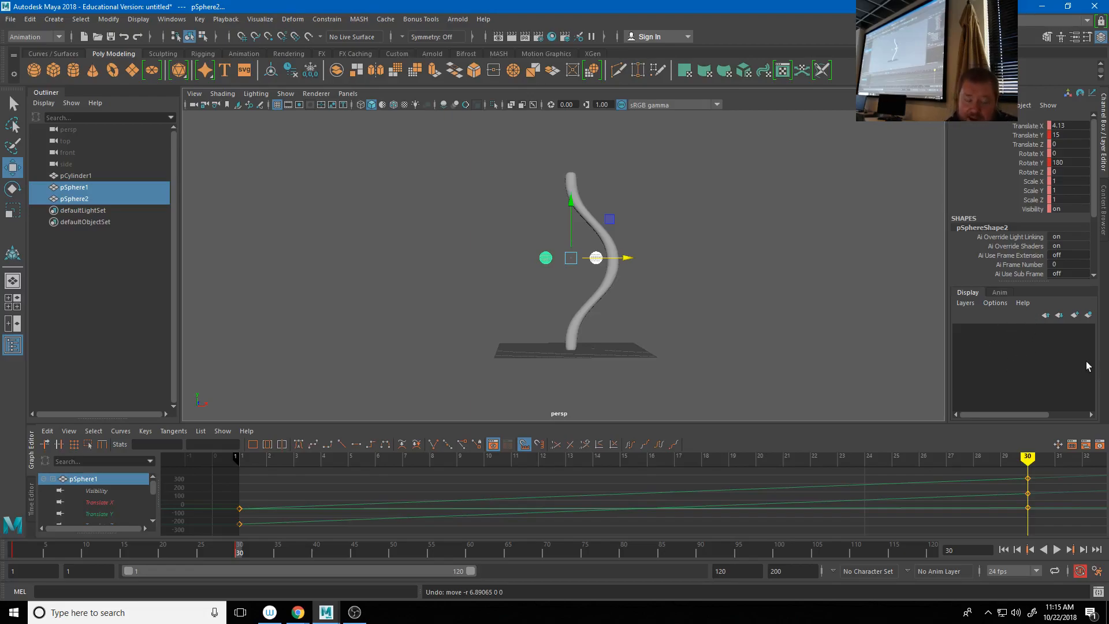
click(1000, 293)
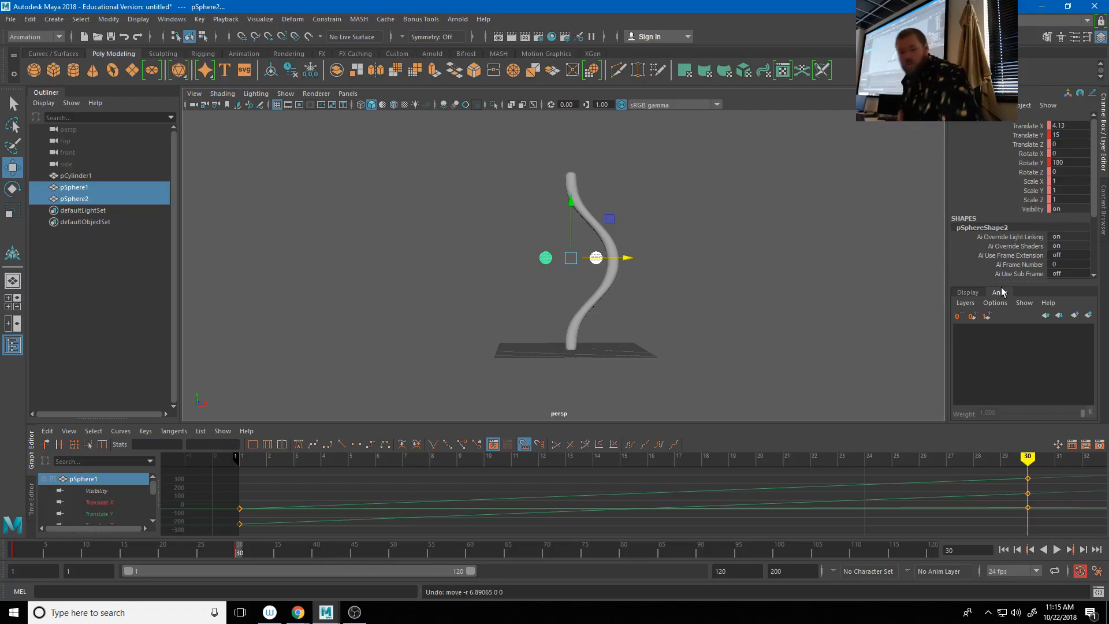
Step: Select the right sphere, then add the left sphere, leaving the cylinder unselected
click(743, 265)
drag(507, 240, 603, 276)
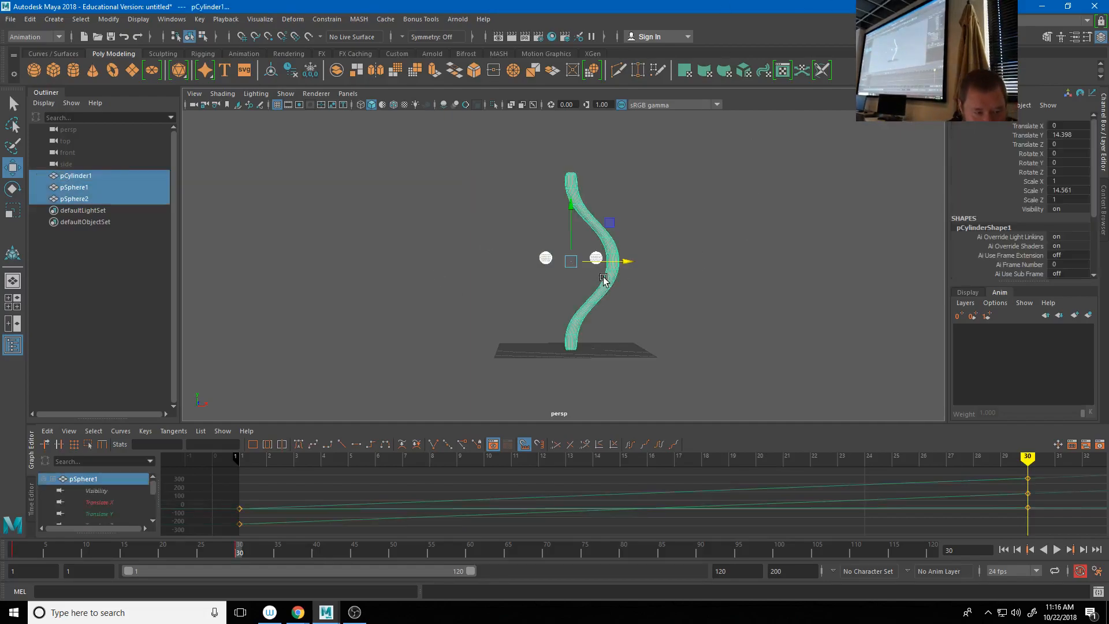
click(590, 267)
click(593, 262)
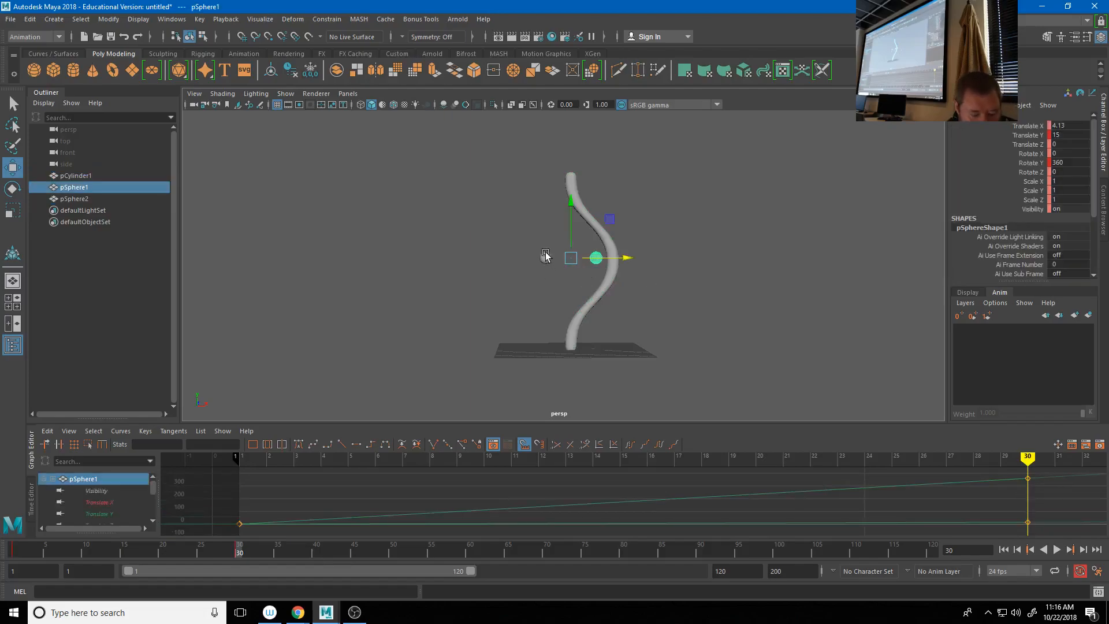
shift+click(546, 256)
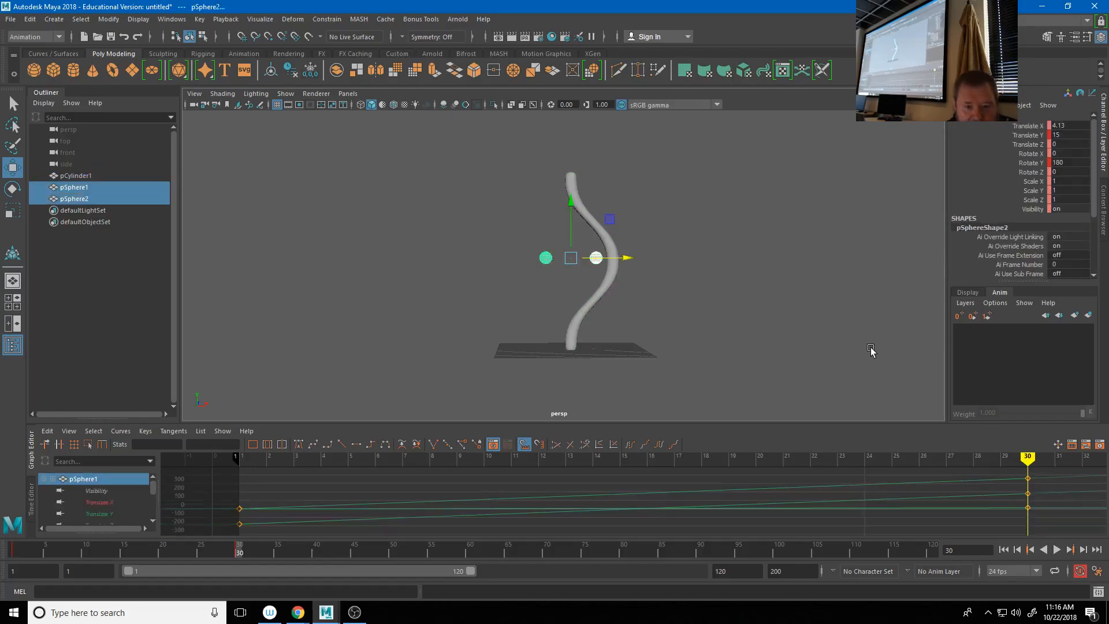
Step: Create AnimLayer1 from the selected spheres and make it the active layer
click(1088, 315)
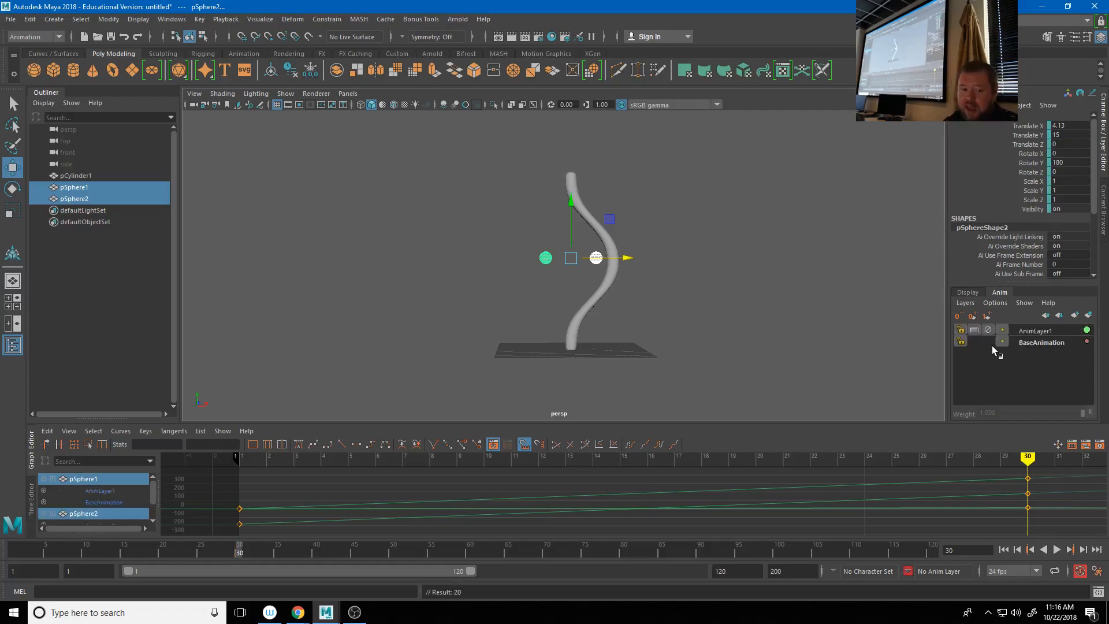
click(1033, 344)
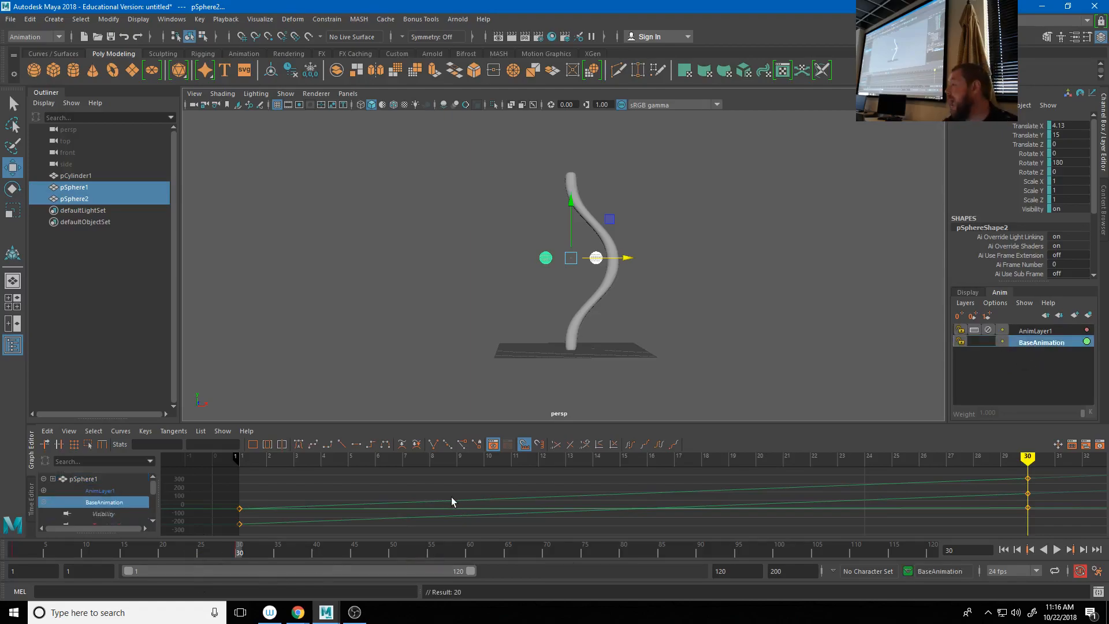
click(1034, 331)
drag(589, 422, 584, 336)
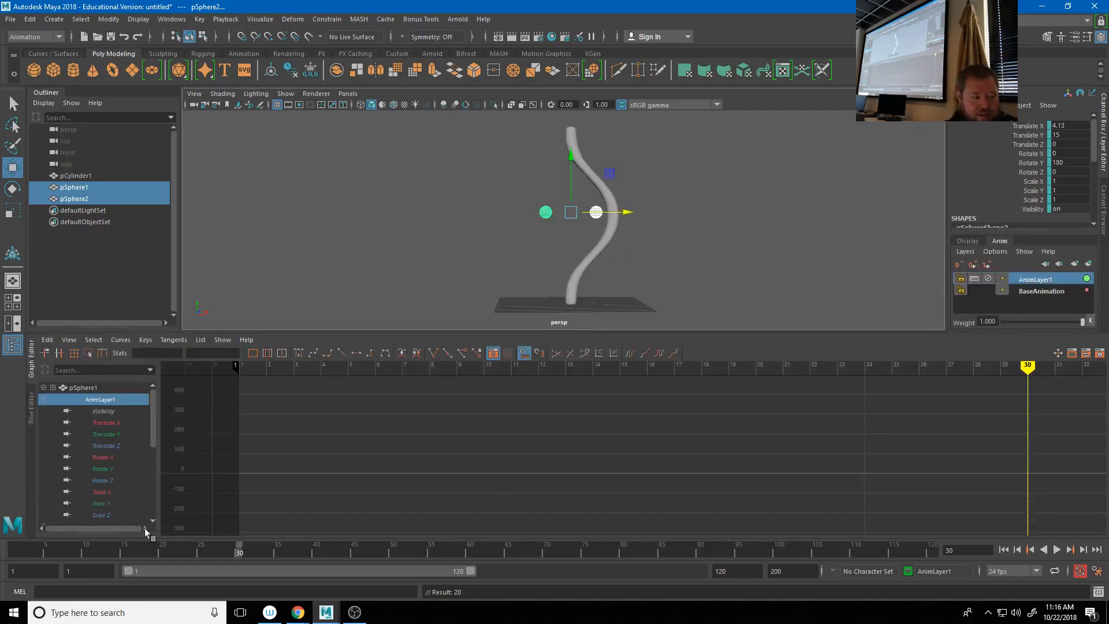
Step: Key the spheres at frame 1, then shift them right to Translate X 11.119 at frame 30
click(11, 553)
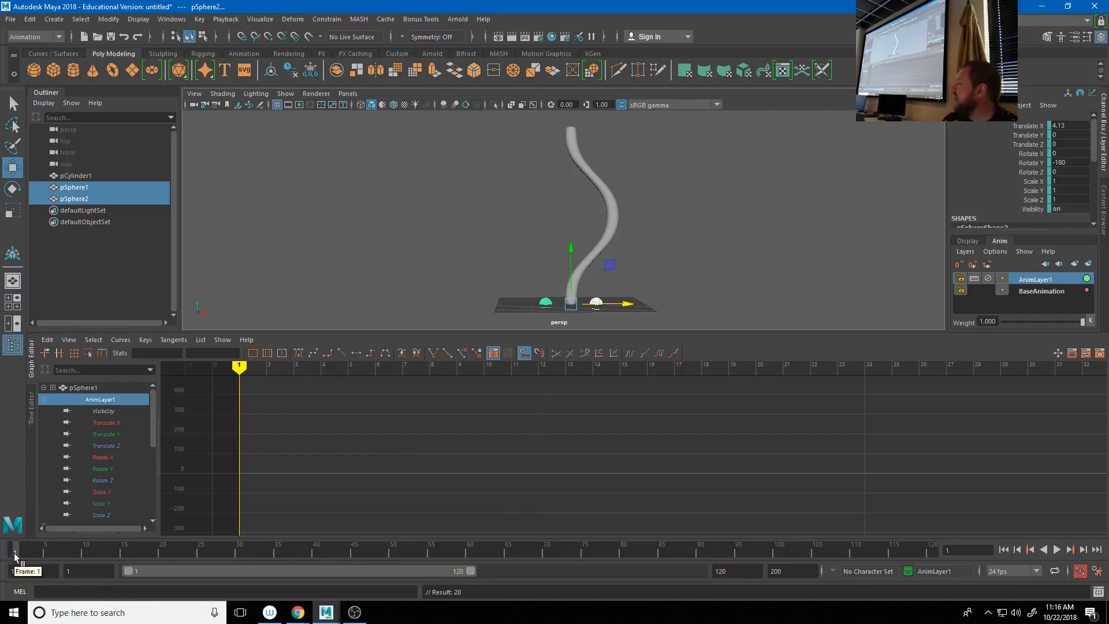
key(s)
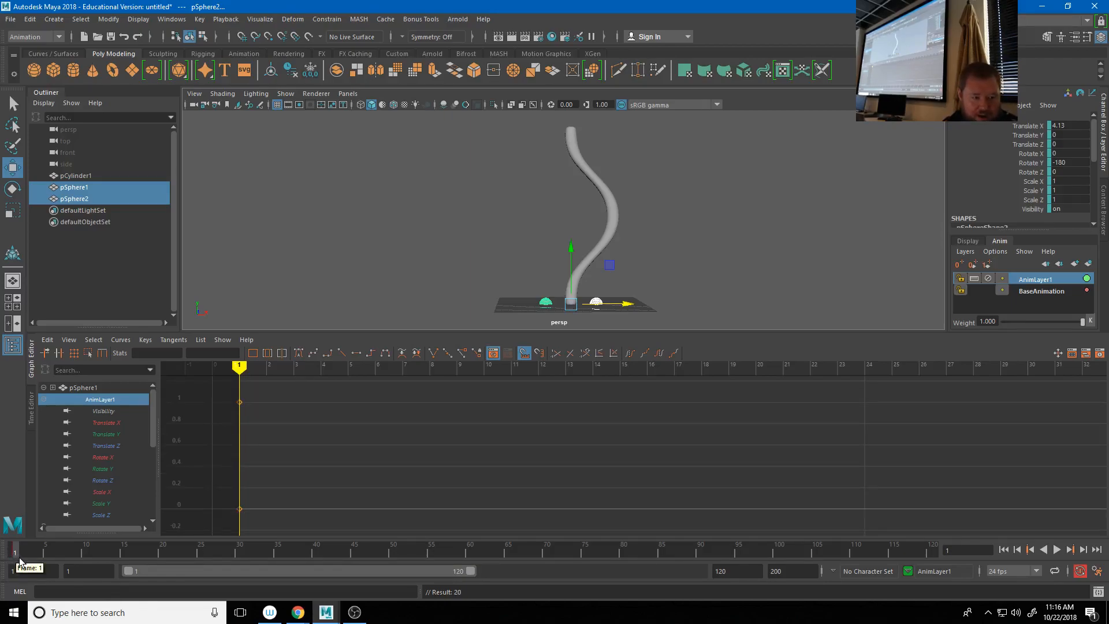
drag(254, 553, 439, 553)
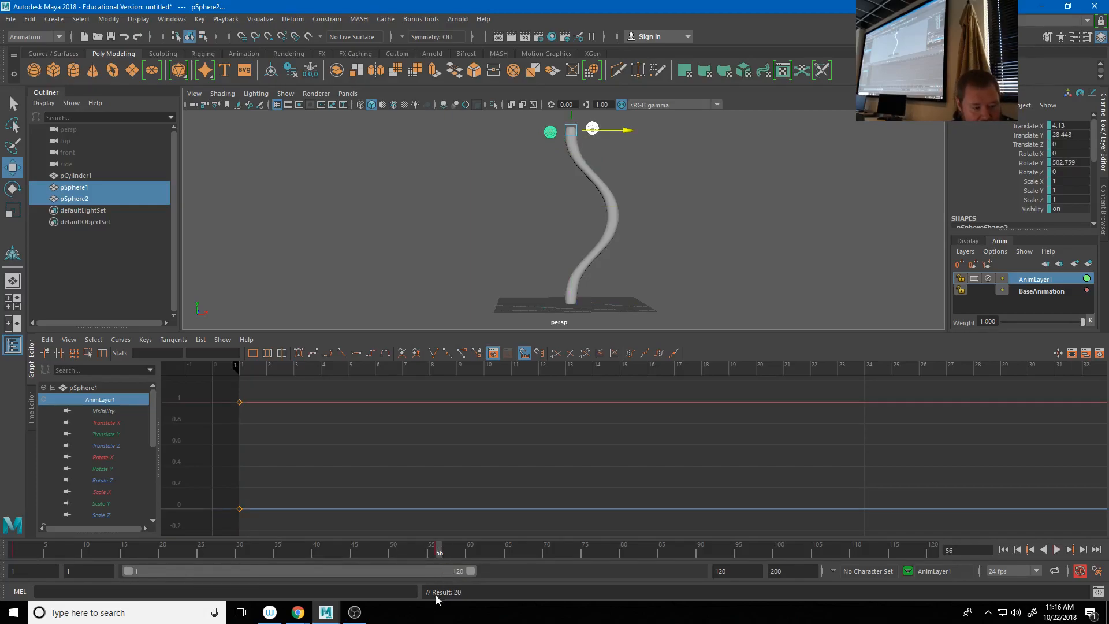
drag(280, 558, 235, 553)
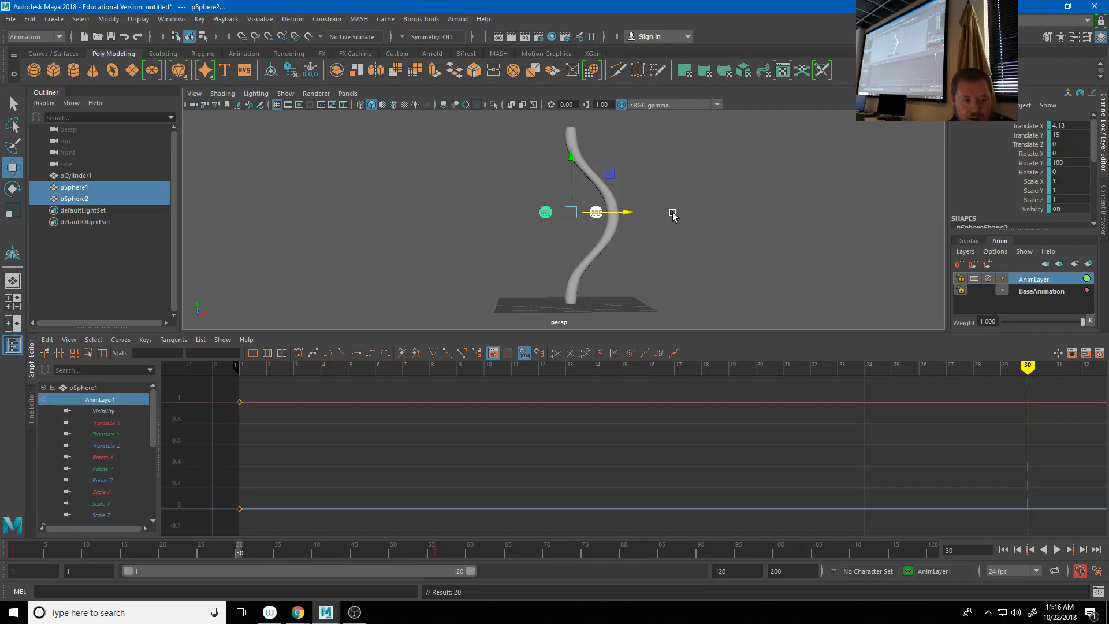
drag(628, 212, 669, 213)
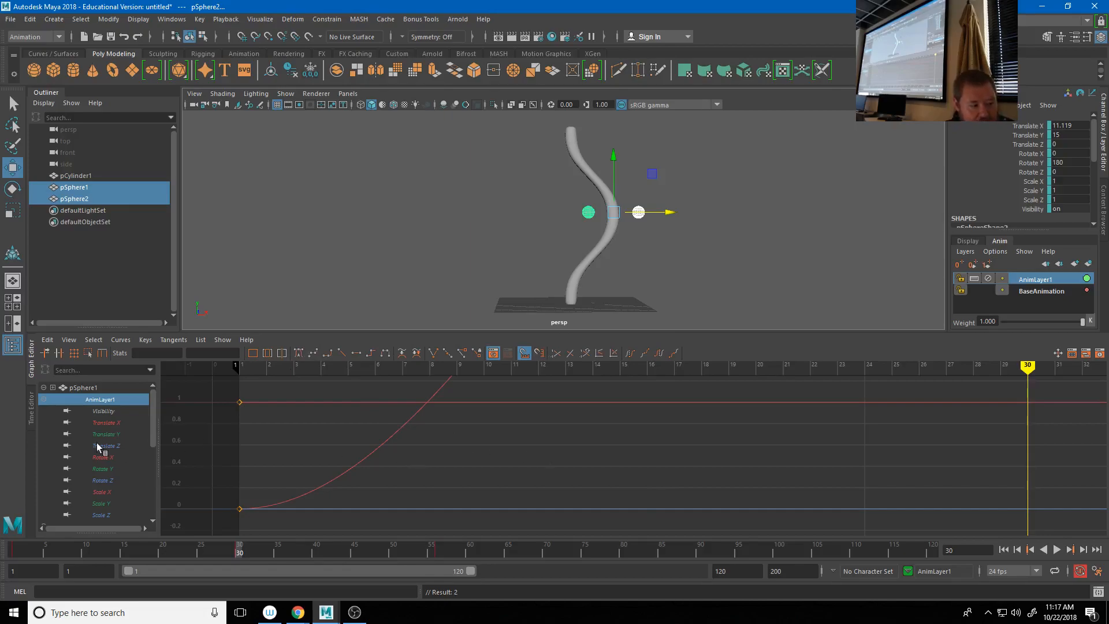
Step: Frame all transform curves in the Graph Editor and play back from frame 1
click(102, 426)
shift+click(102, 513)
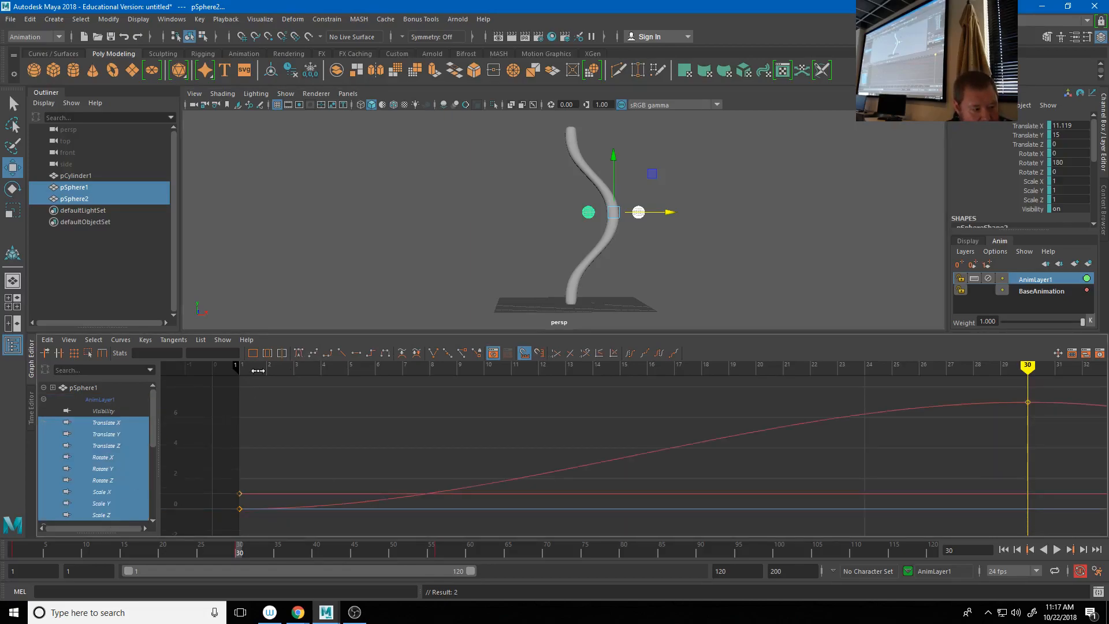
click(253, 353)
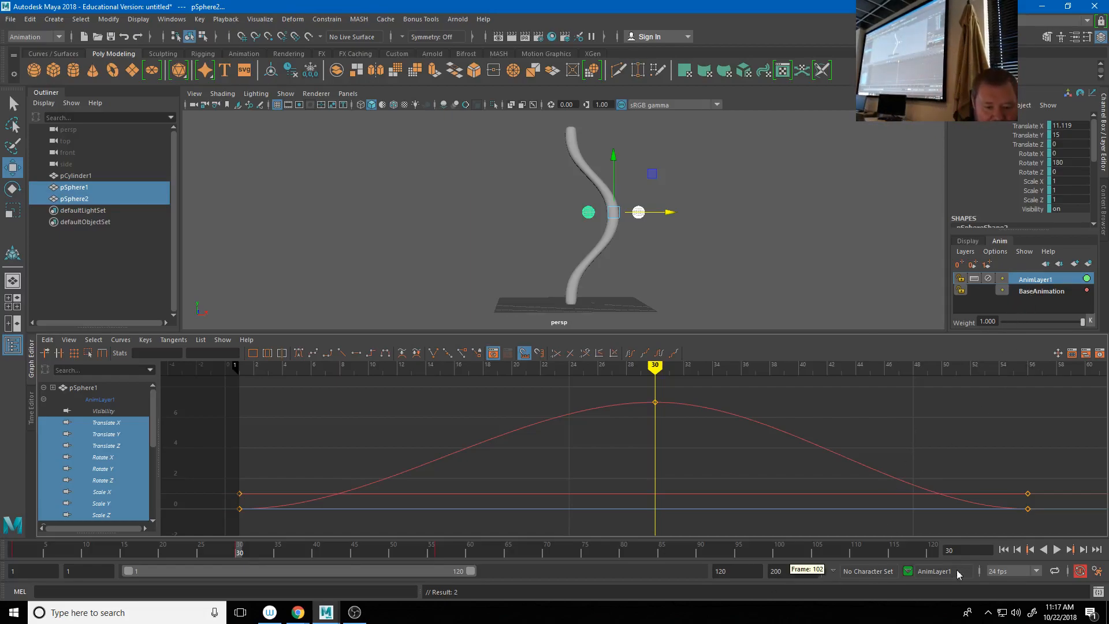
click(1003, 550)
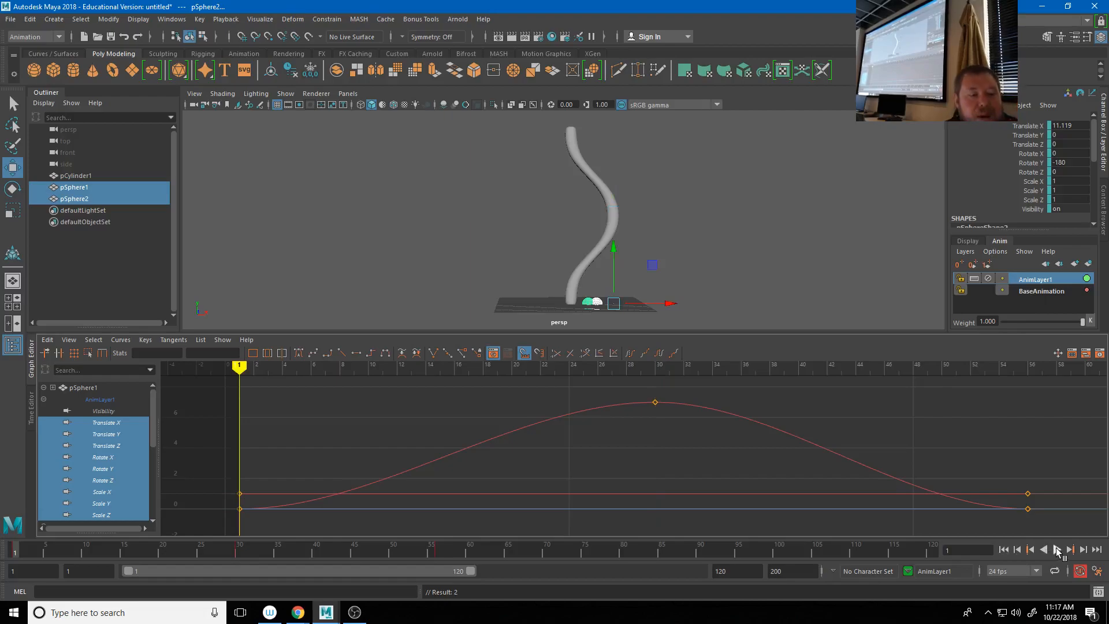
click(1056, 550)
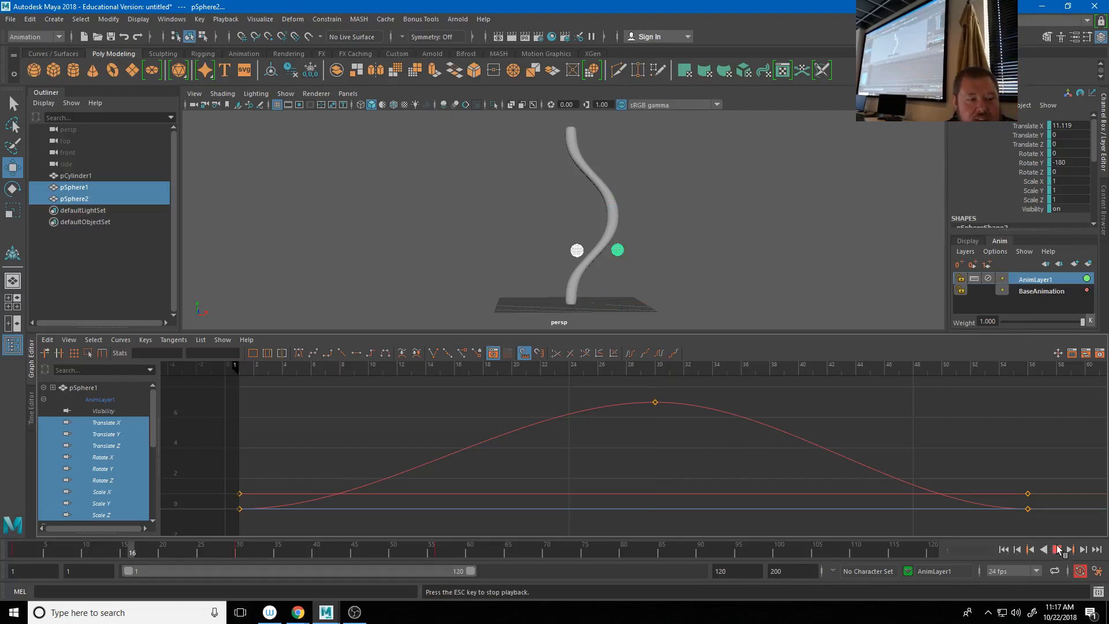
key(Escape)
Step: At frame 16, push pSphere1 up and outward and lower pSphere2 on AnimLayer1
drag(184, 556, 133, 559)
key(e)
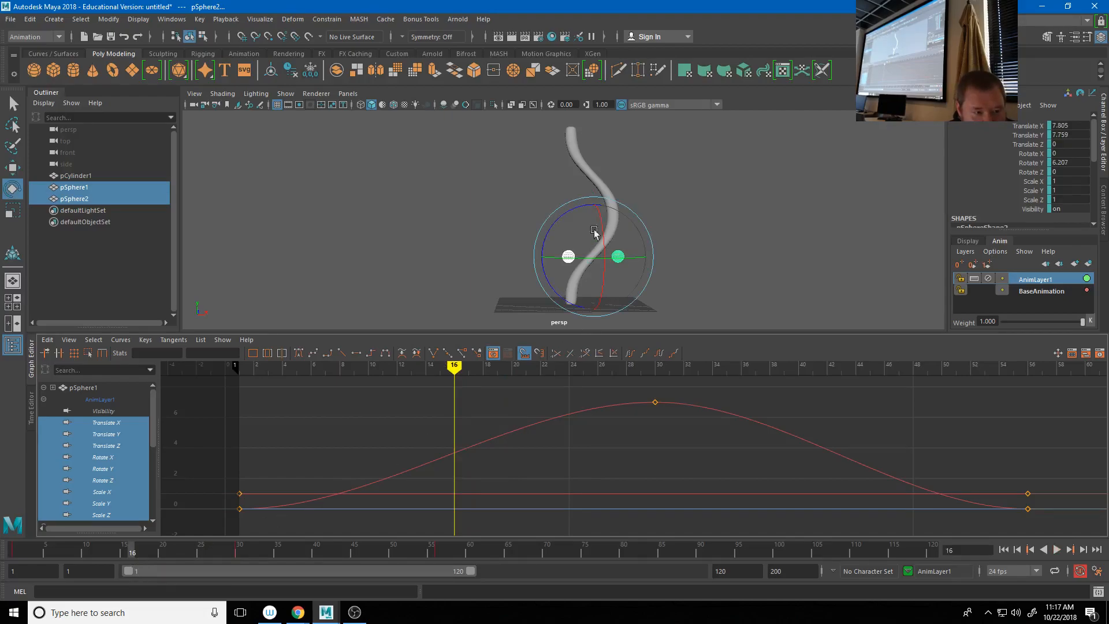
drag(570, 217, 569, 229)
key(ctrl+z)
click(692, 268)
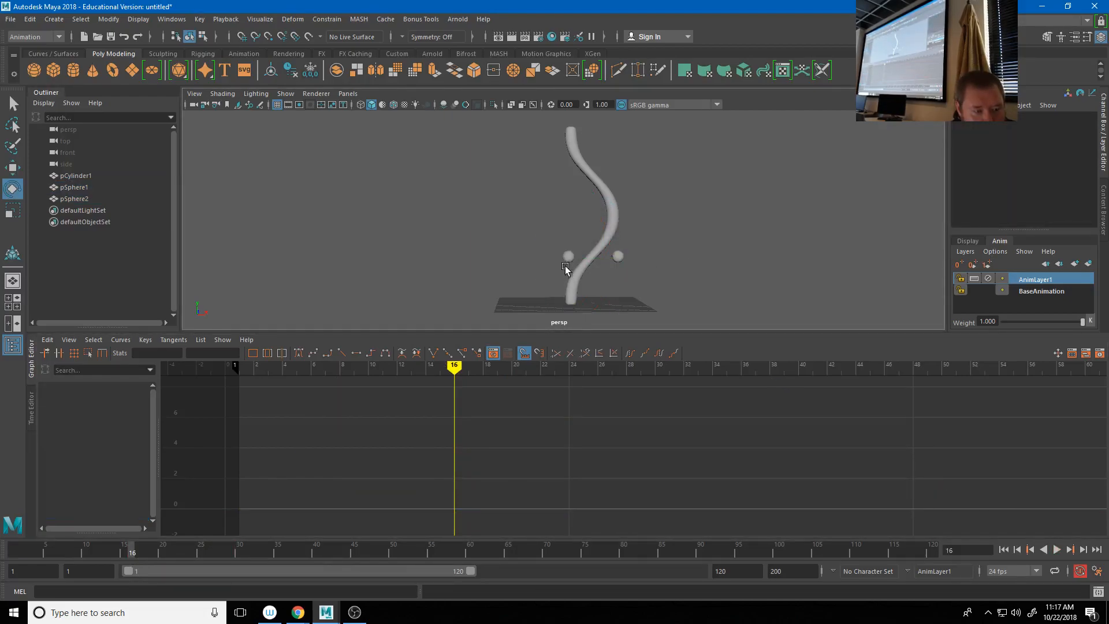
click(568, 256)
key(w)
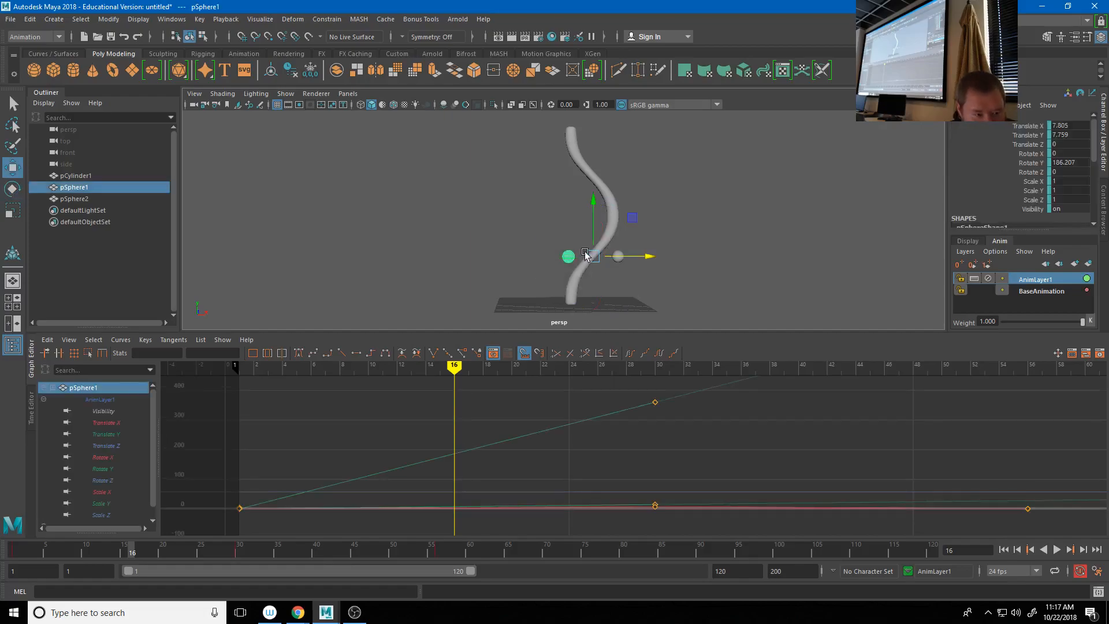
drag(603, 227, 621, 238)
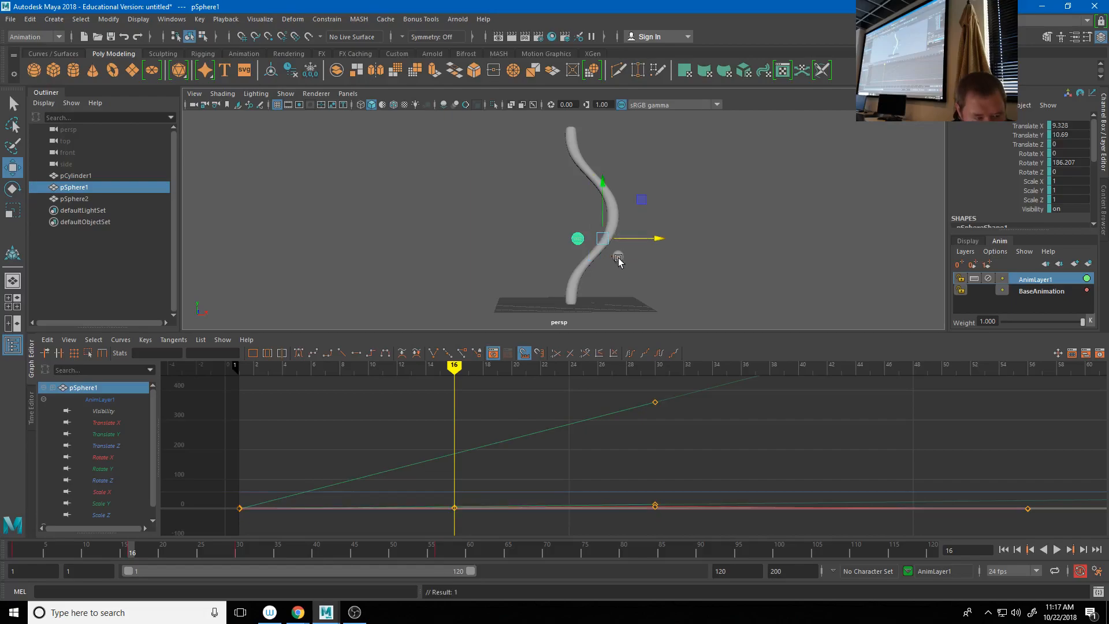
click(621, 257)
drag(594, 247, 635, 274)
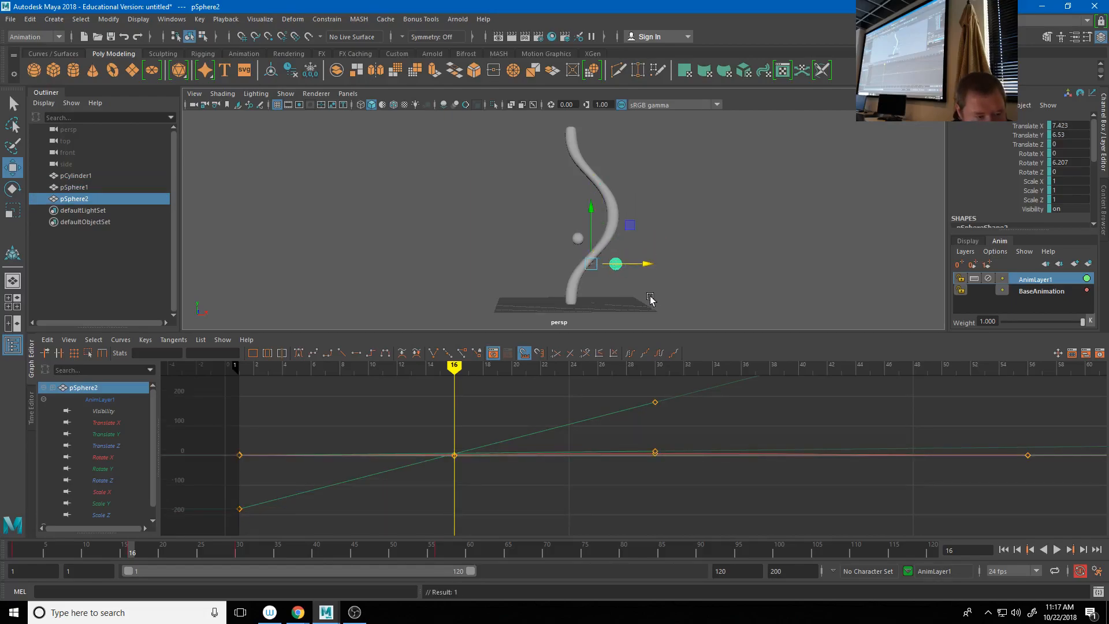
Step: Lower pSphere1 slightly and raise pSphere2, keying it at frame 41
drag(133, 552, 328, 508)
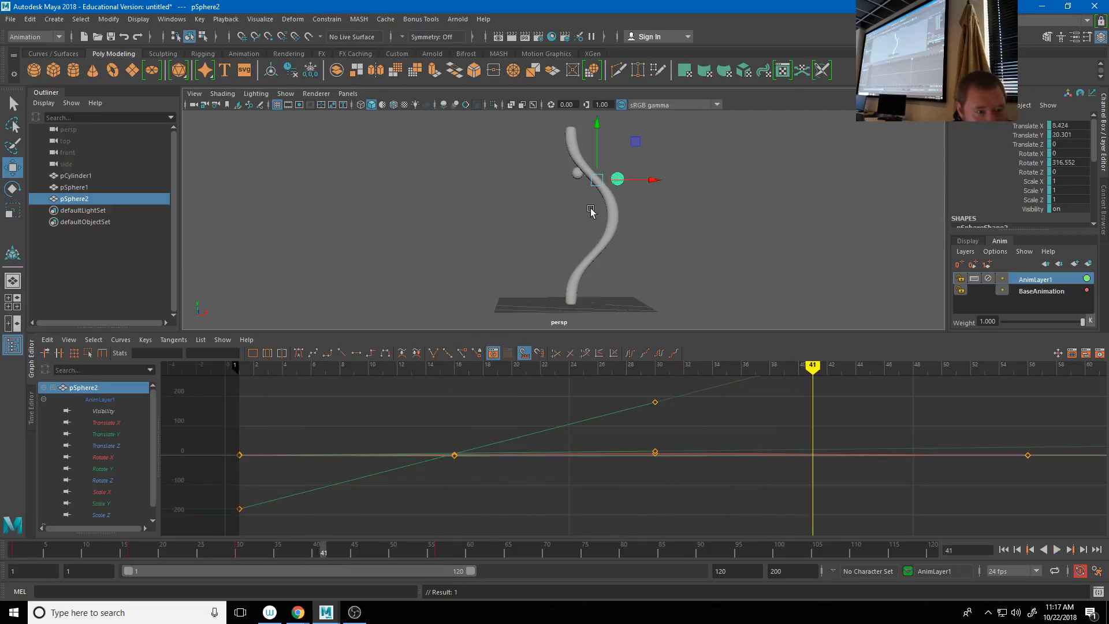
click(577, 175)
mouse_move(594, 140)
mouse_down()
mouse_move(601, 166)
mouse_move(597, 124)
mouse_up()
click(617, 177)
drag(316, 553, 3, 578)
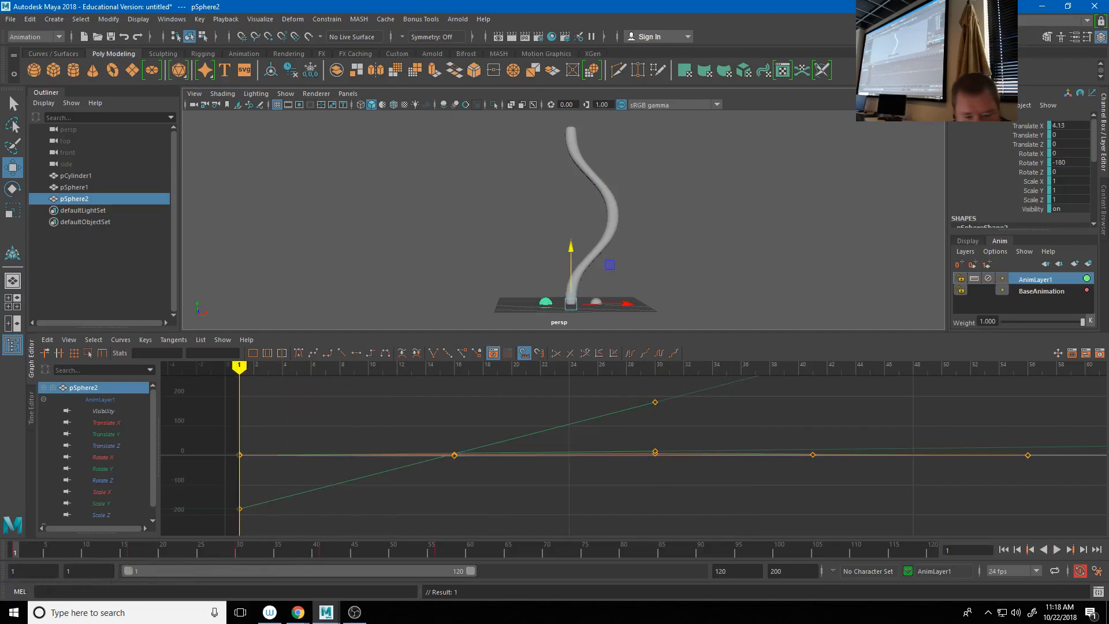
Step: Preview with AnimLayer1 muted, end the playback range at frame 57, then unmute the layer
click(1055, 550)
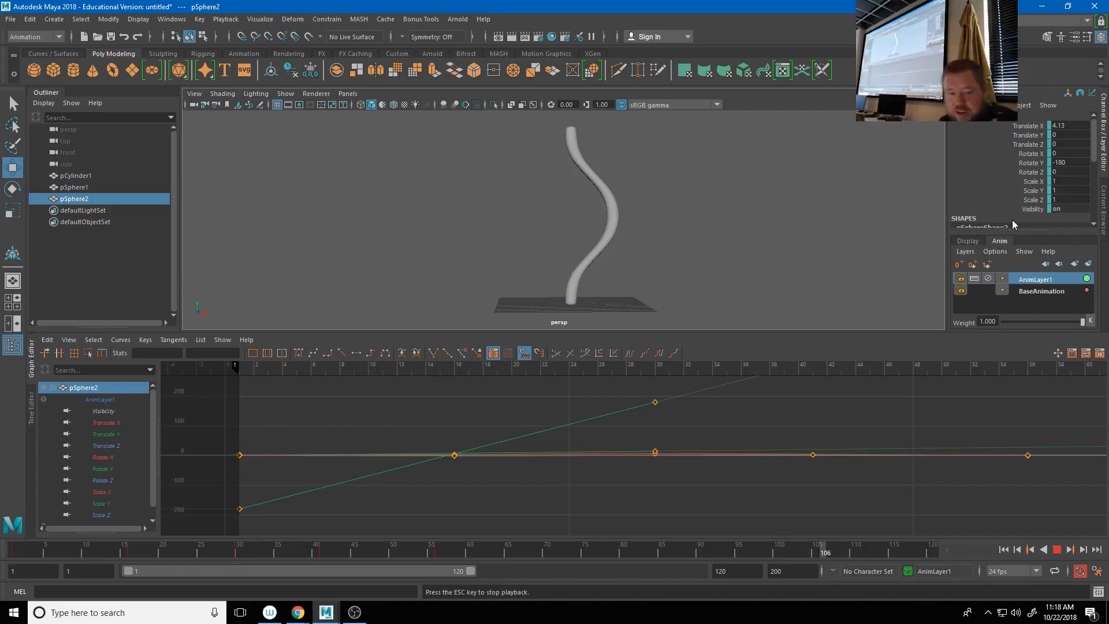
click(988, 279)
key(Escape)
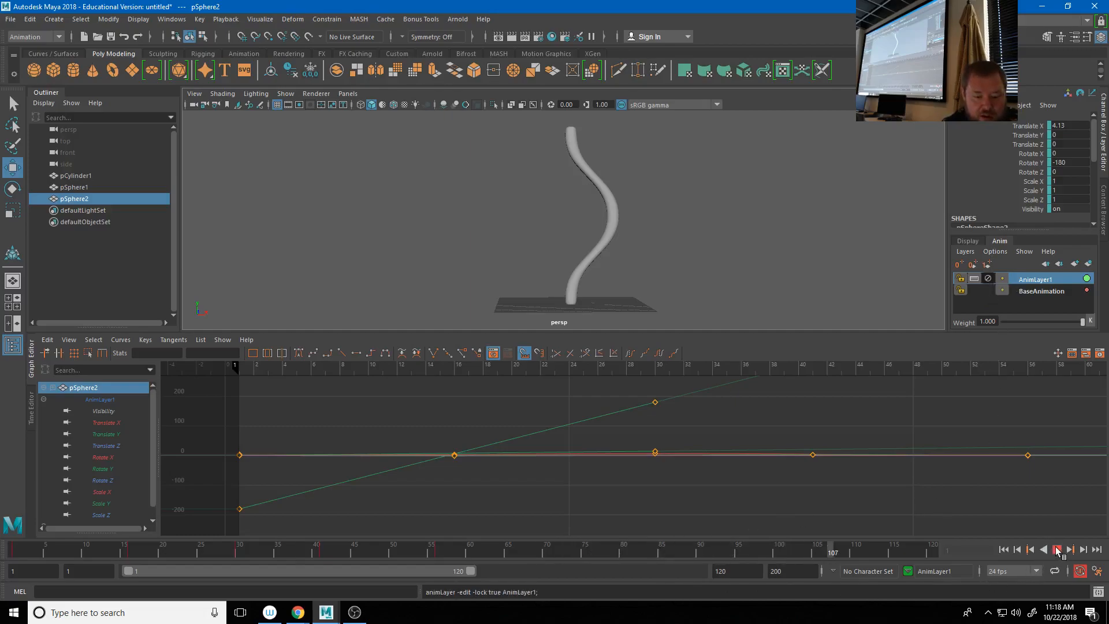
drag(470, 571, 285, 572)
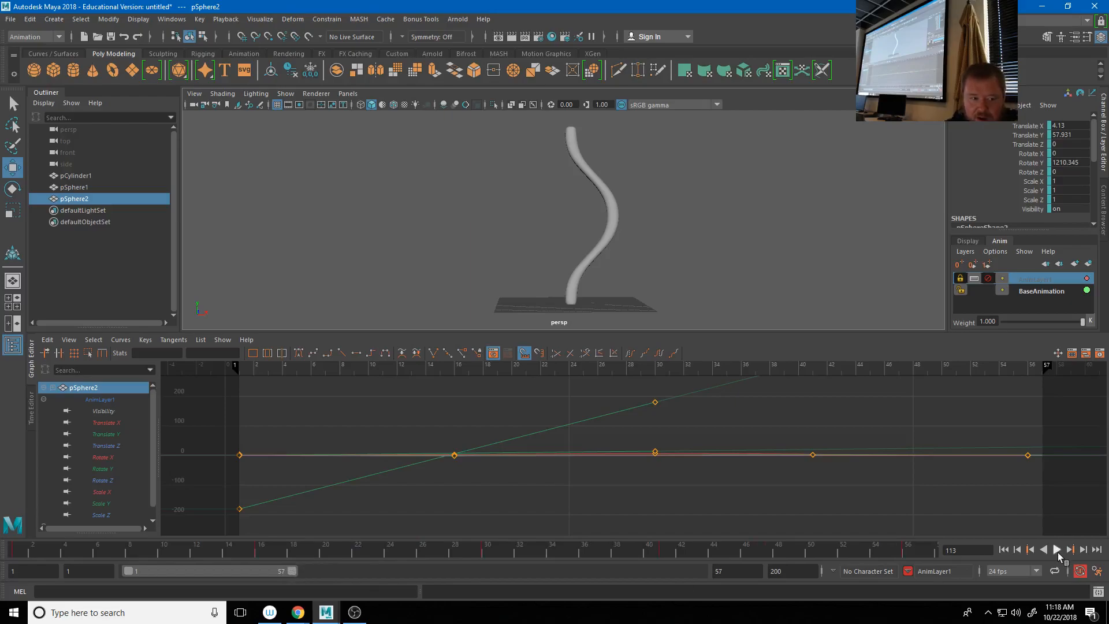
click(1057, 549)
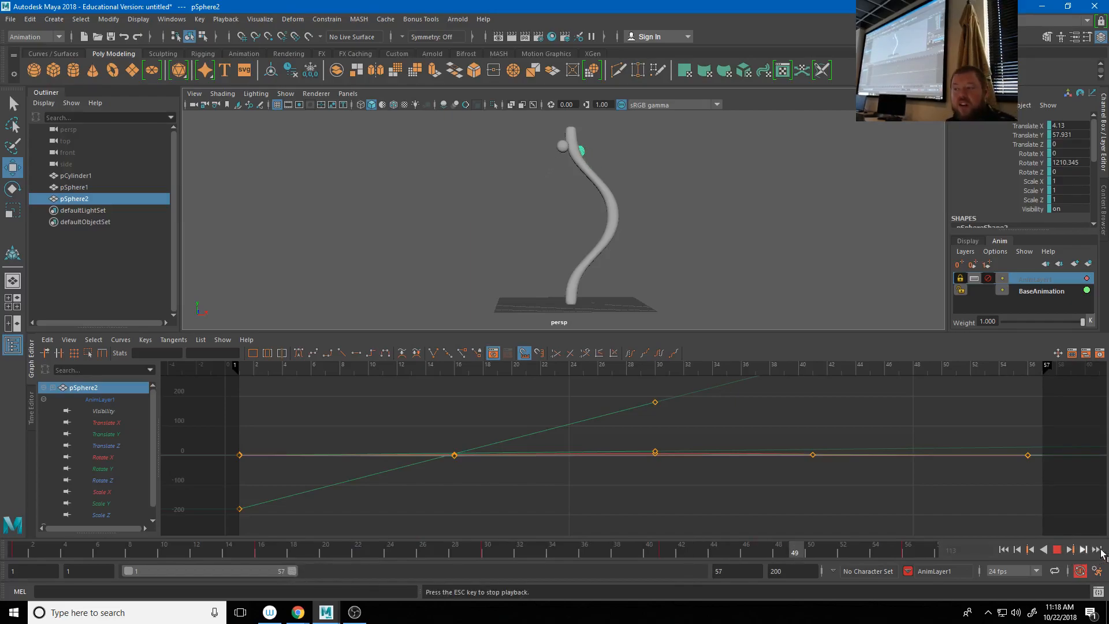
click(989, 281)
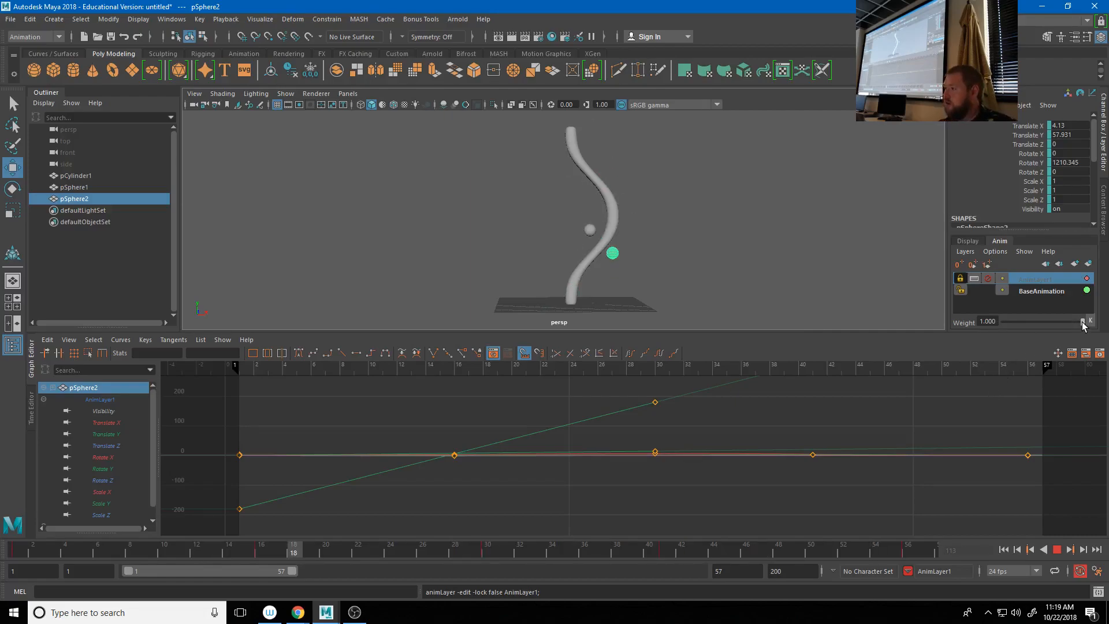
Step: Test AnimLayer1's weight at 0.274 and back to 1, stop playback, then mute the layer
drag(1082, 322, 1020, 328)
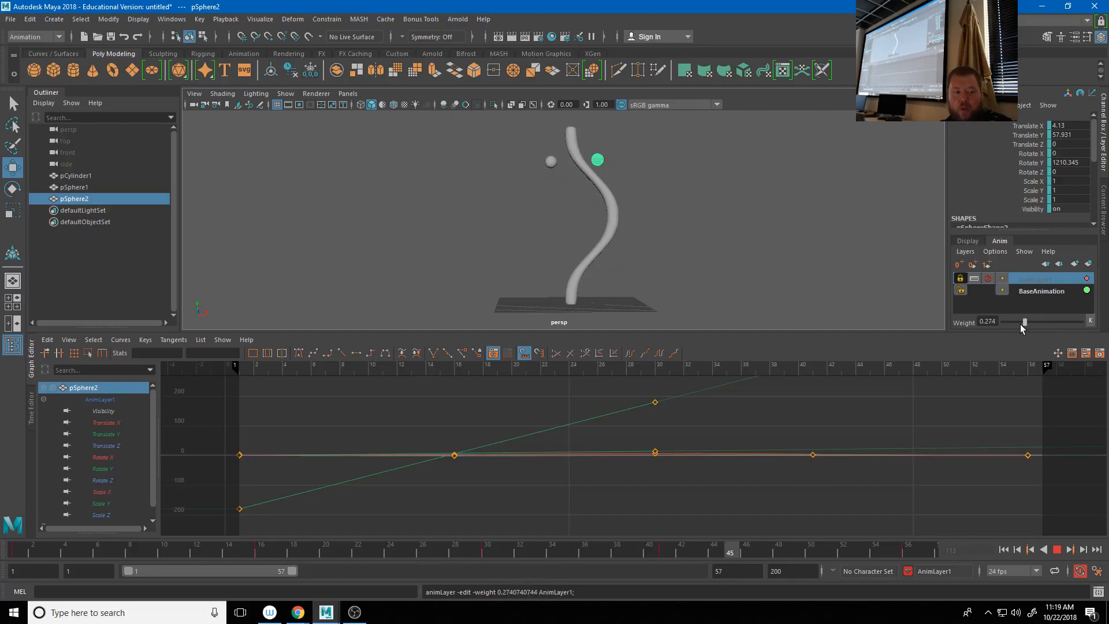
drag(1021, 325, 982, 333)
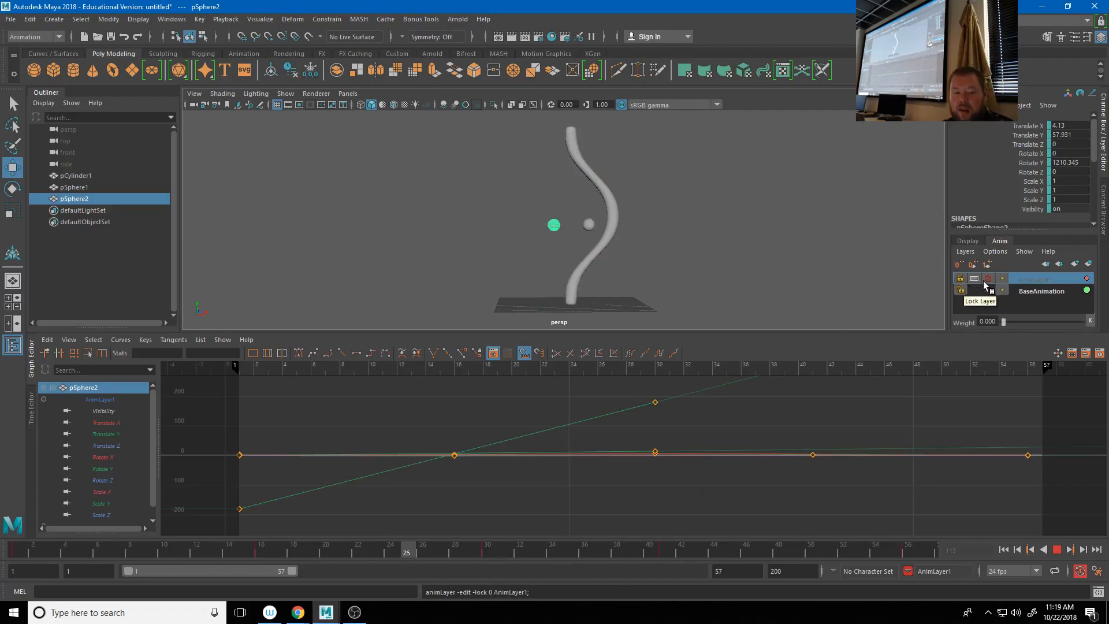
click(960, 279)
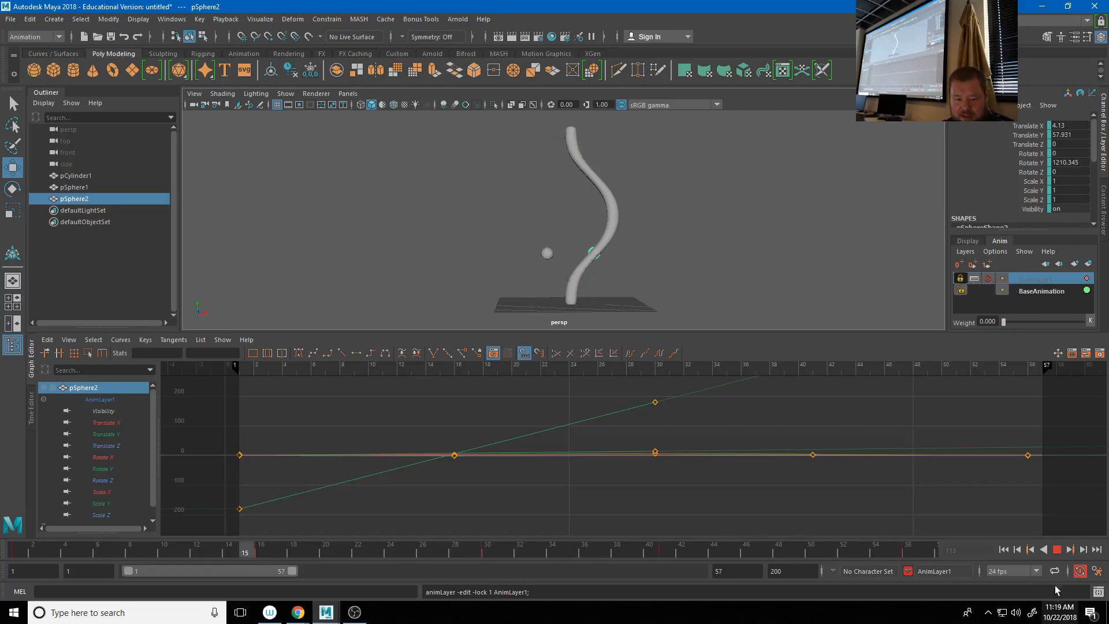
click(1056, 549)
click(962, 279)
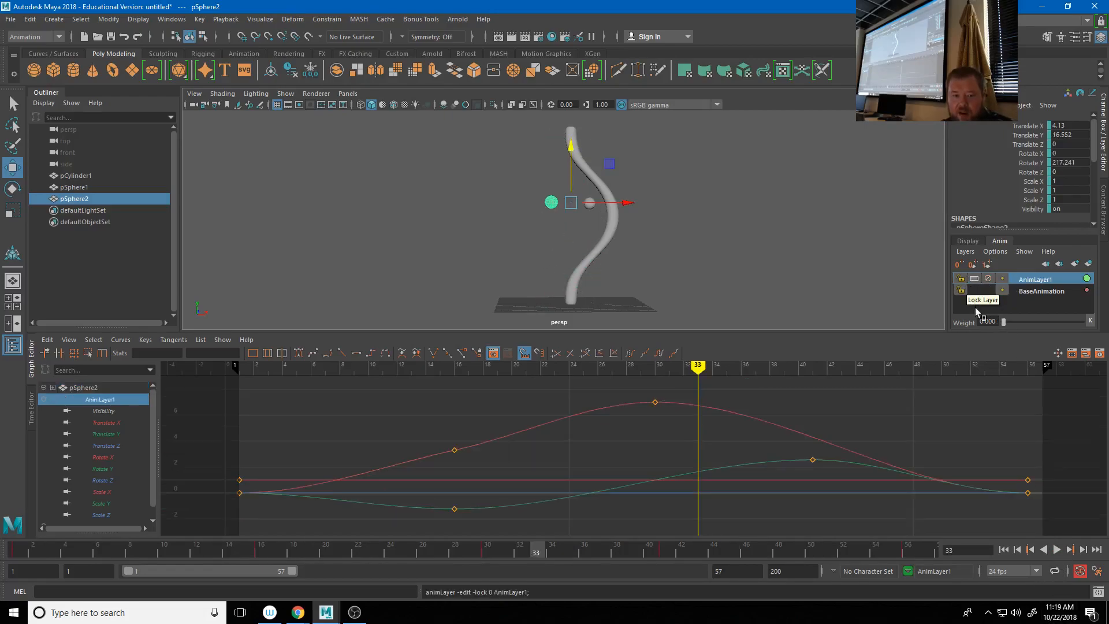
click(988, 279)
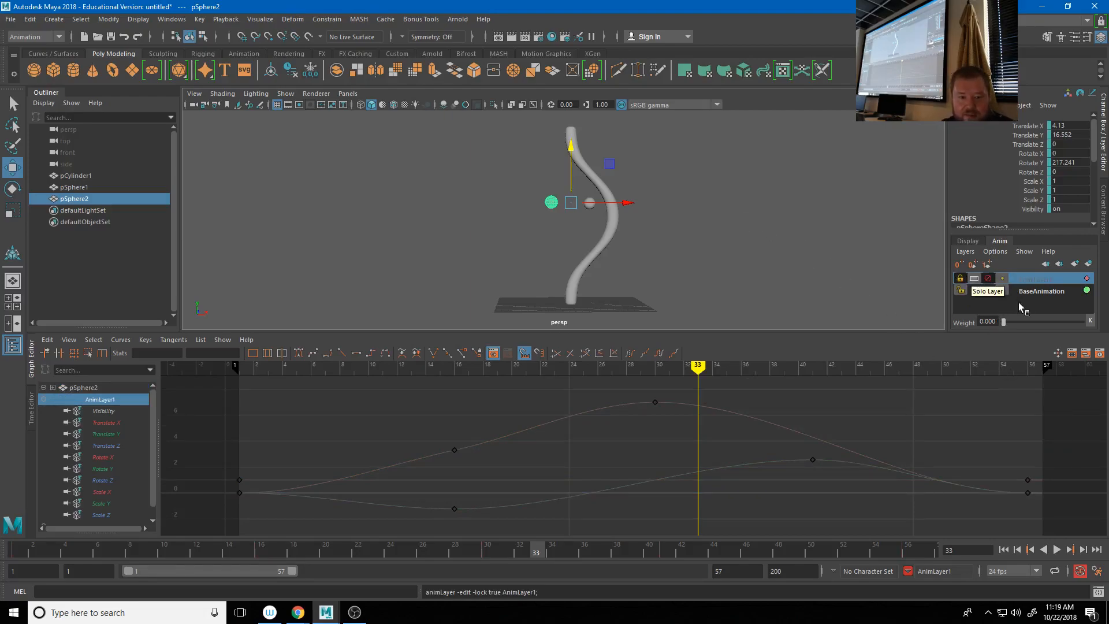
Step: Select pSphere1 and pSphere2 and go to frame 1
click(585, 220)
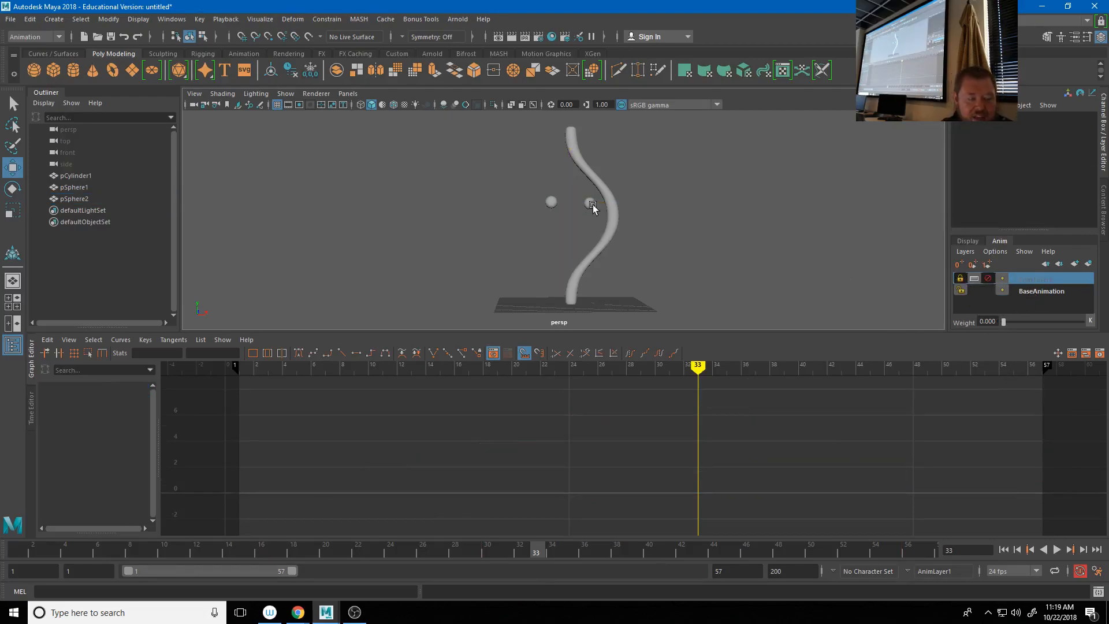
click(592, 206)
shift+click(550, 205)
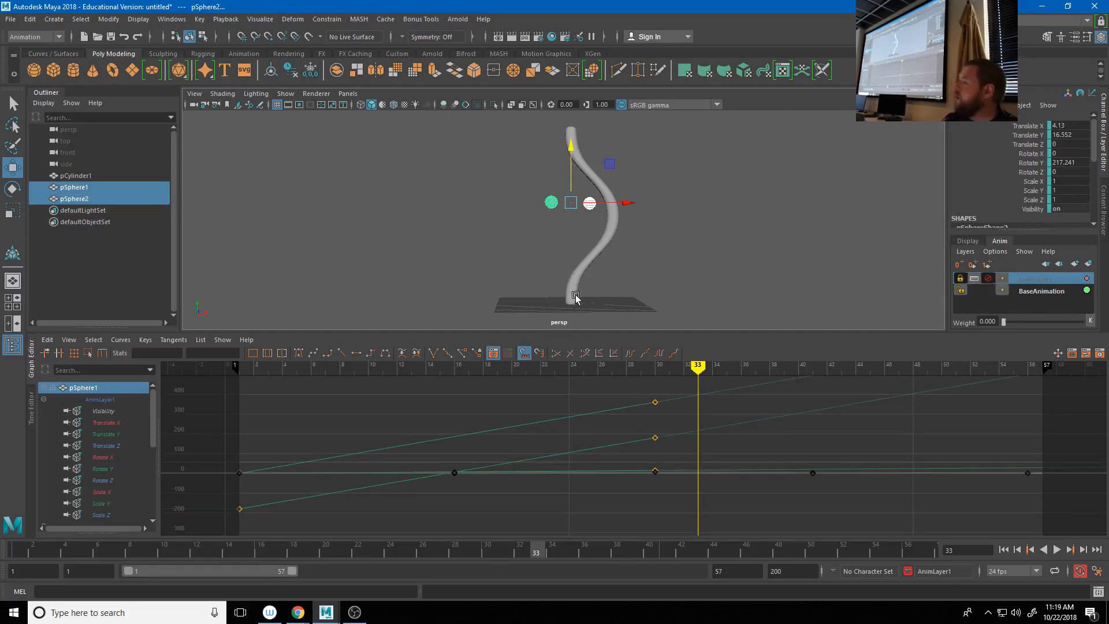
drag(329, 551, 1, 541)
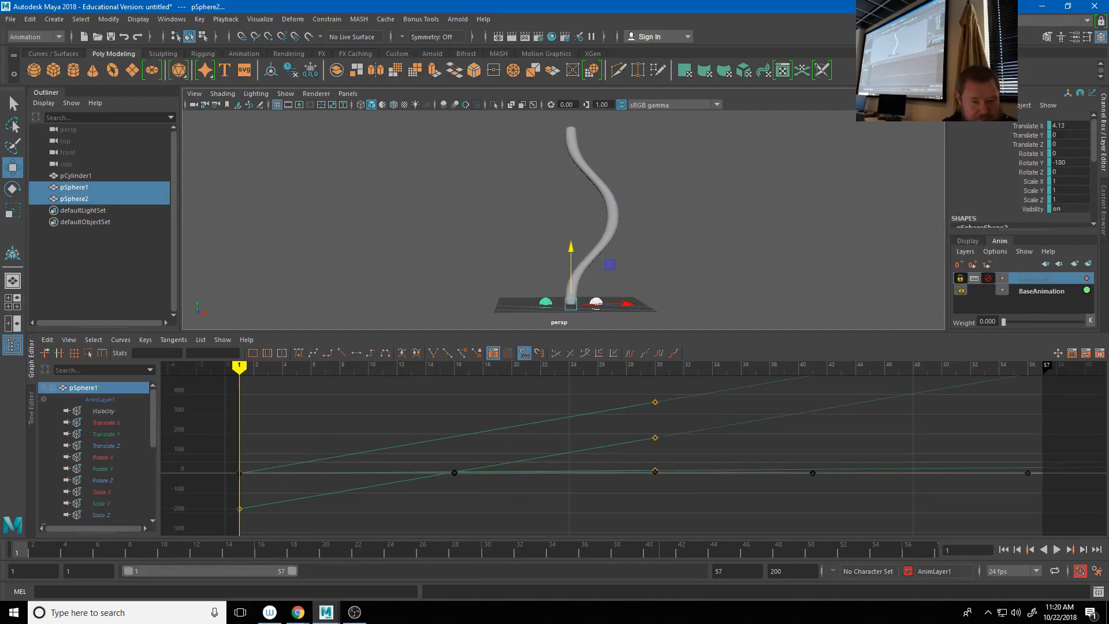
Step: Create AnimLayer2 from the spheres and key them shifted right along X at frame 30
click(1087, 264)
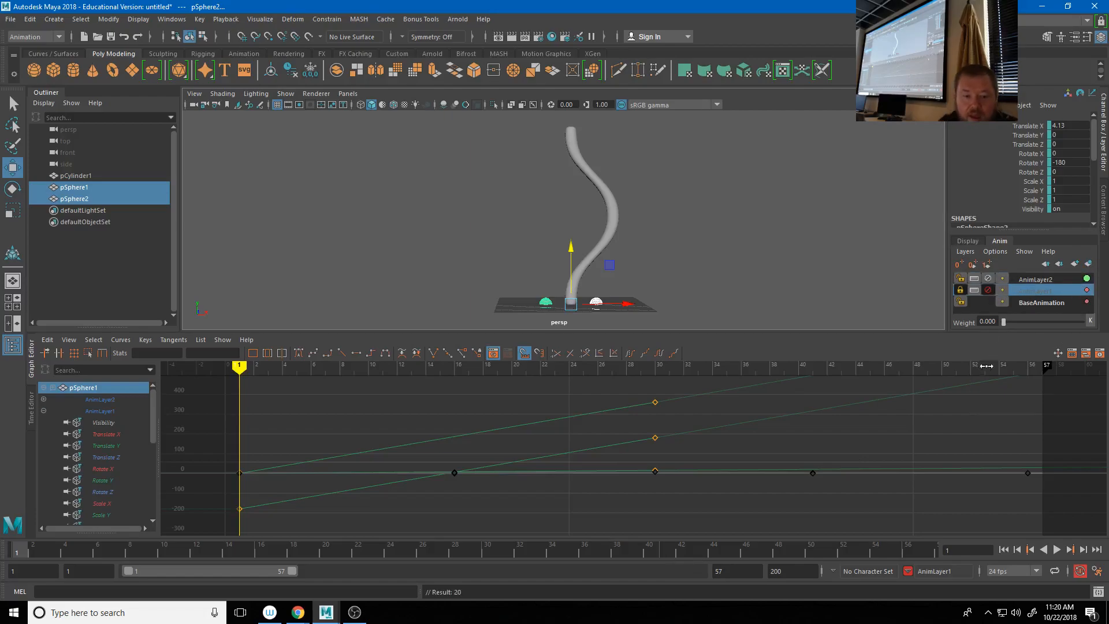
click(1036, 280)
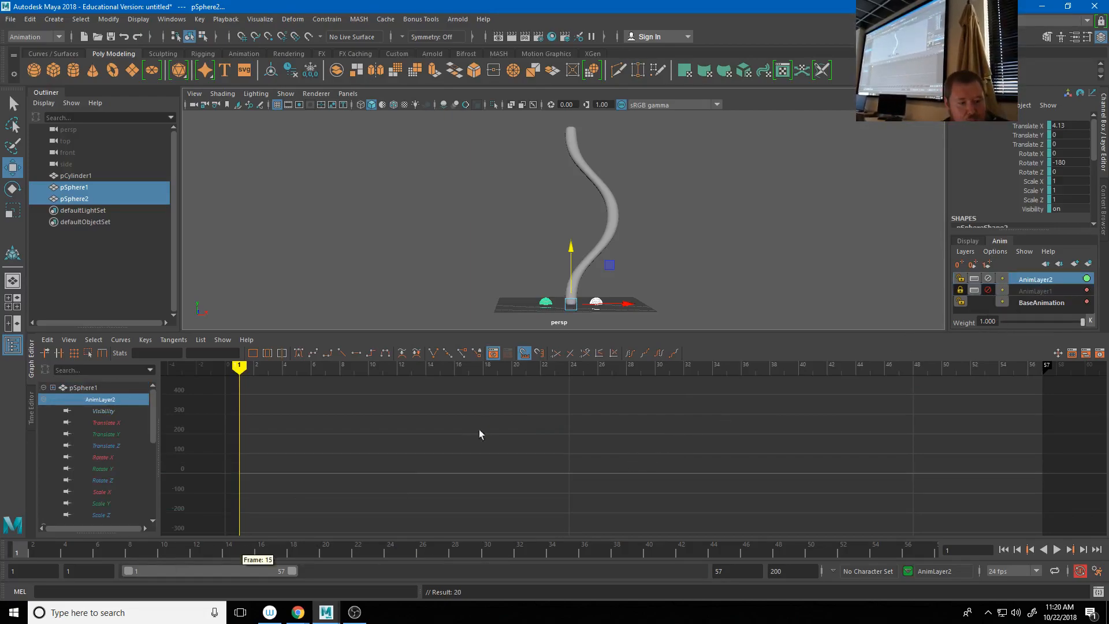
drag(167, 553, 496, 573)
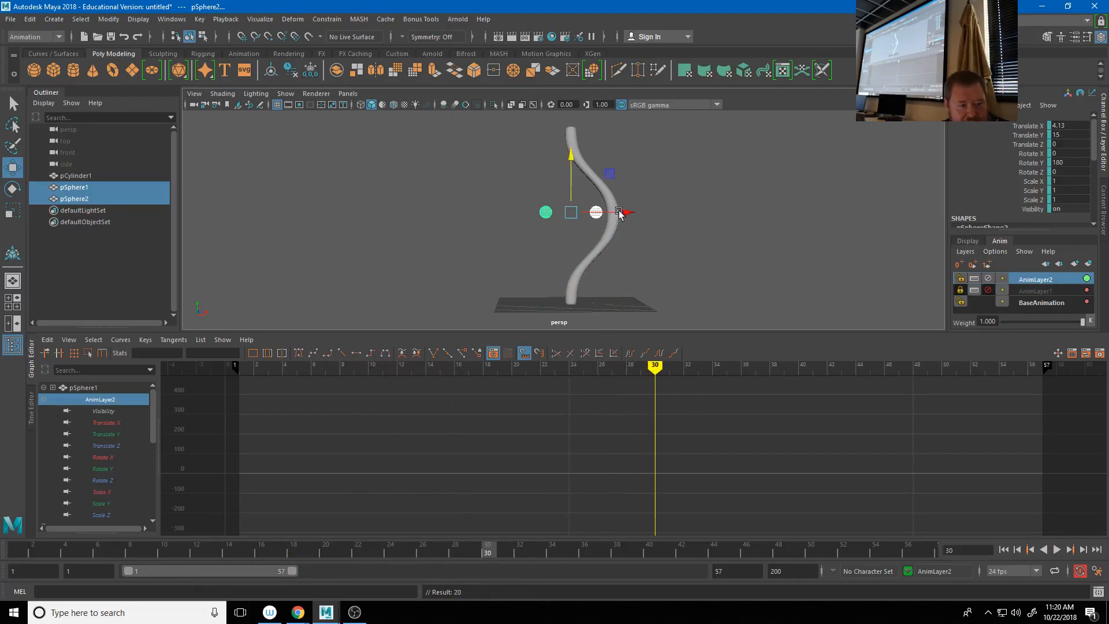
drag(628, 212, 669, 212)
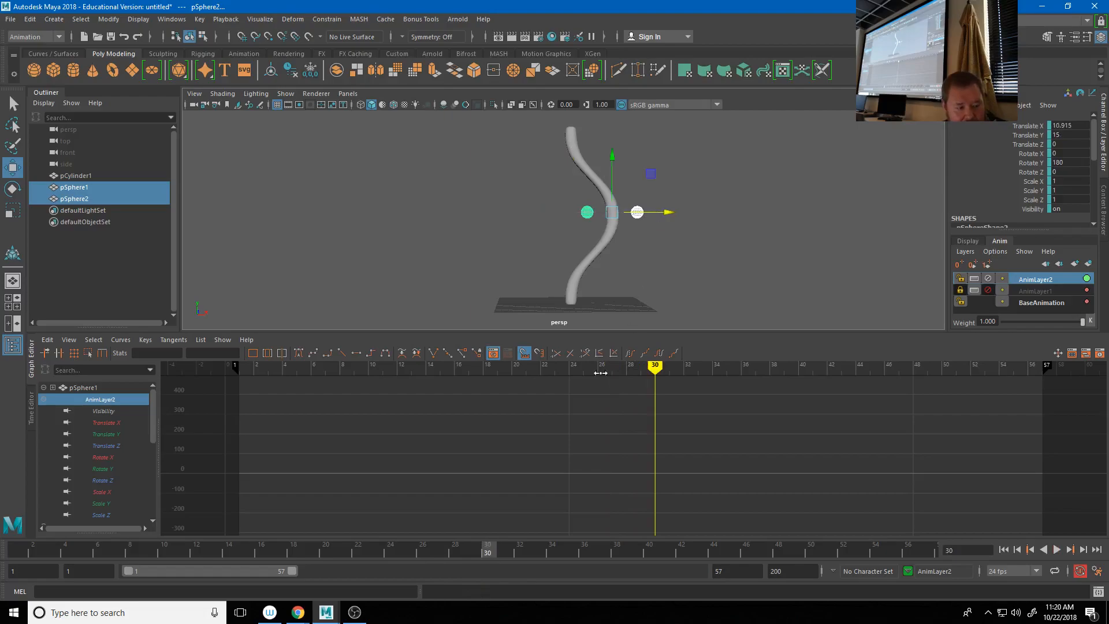
key(s)
drag(481, 549, 944, 581)
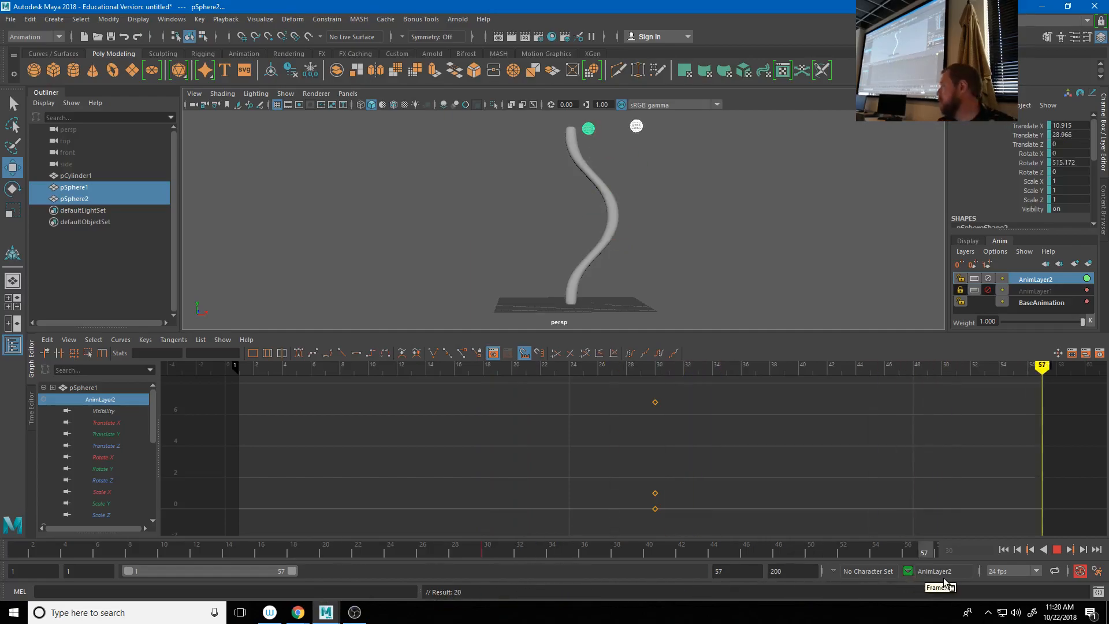
drag(370, 580, 507, 529)
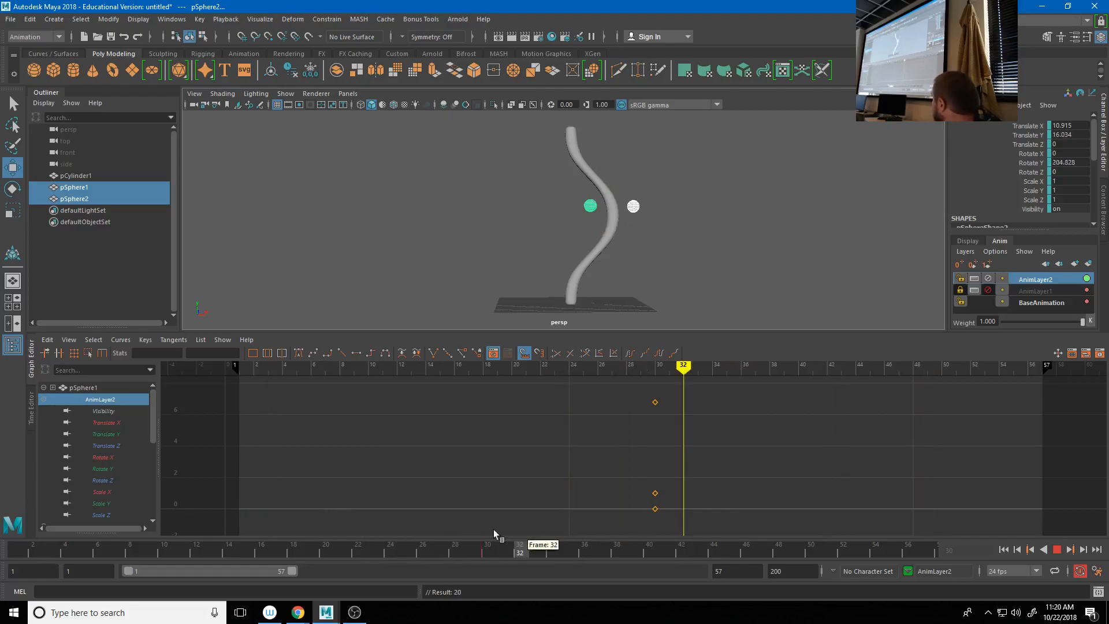
drag(179, 500, 2, 488)
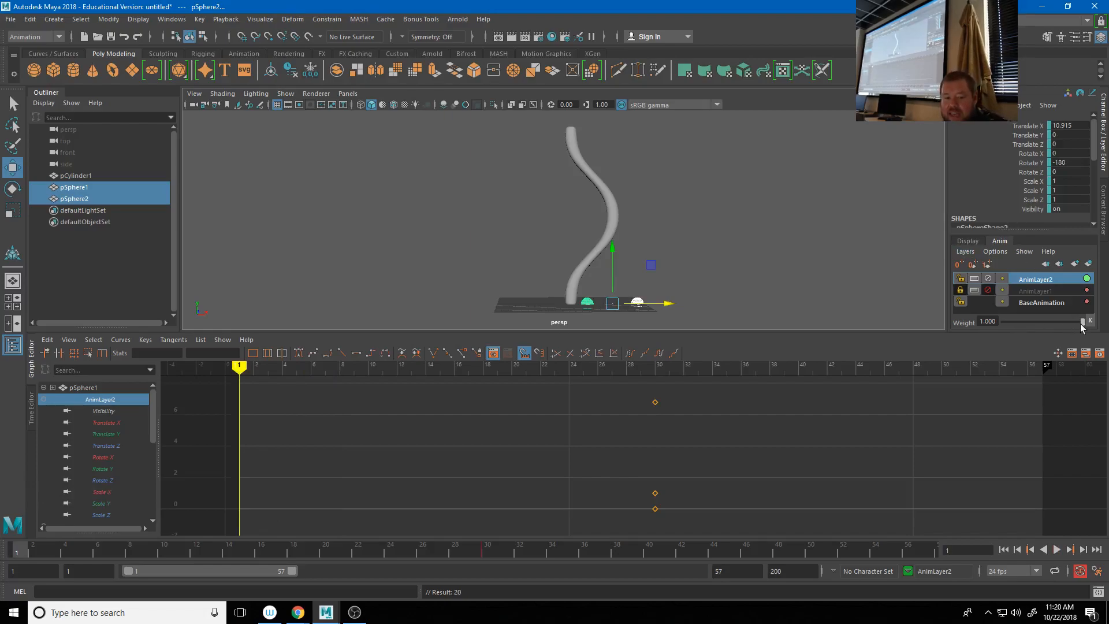
Step: Key AnimLayer2's weight at 0 on frame 1 and 1 on frame 30
drag(1080, 324, 980, 323)
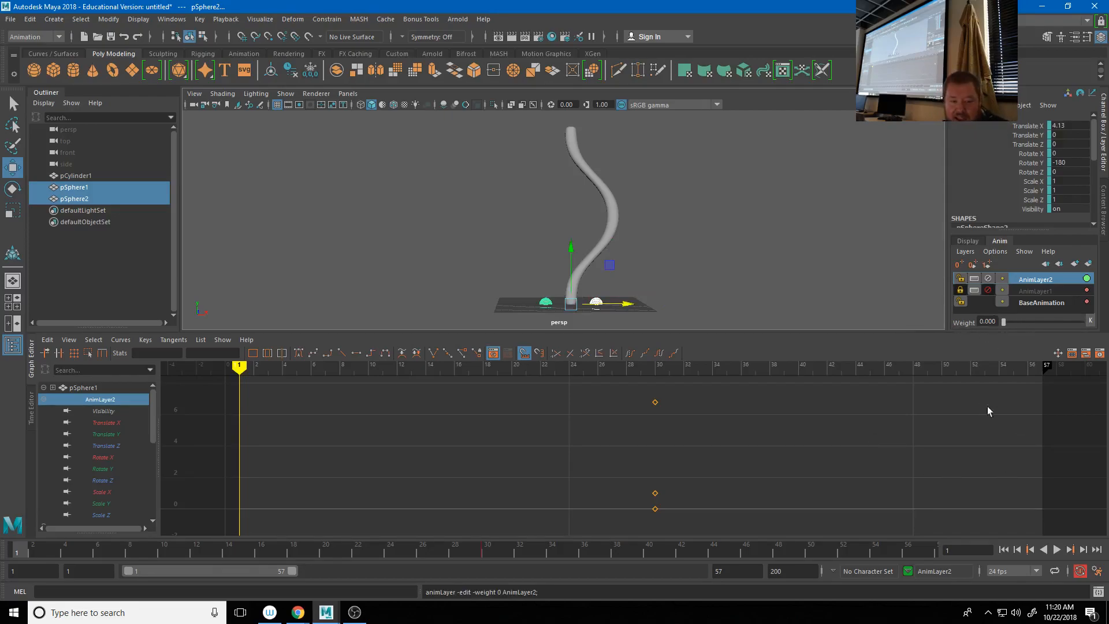
click(1090, 321)
drag(74, 556, 933, 542)
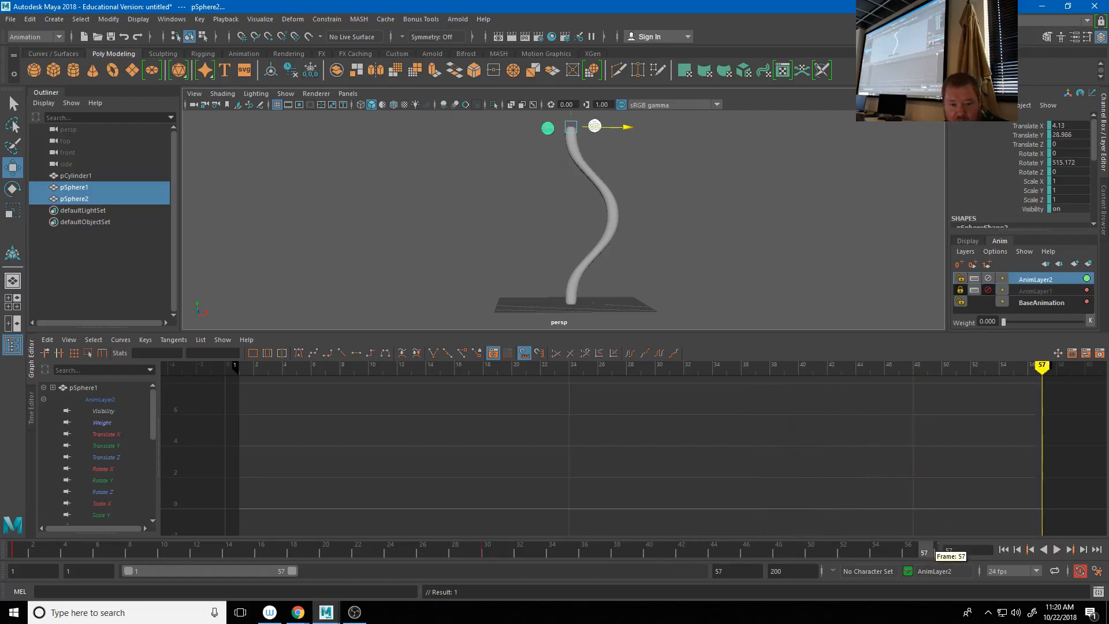
drag(919, 552, 487, 573)
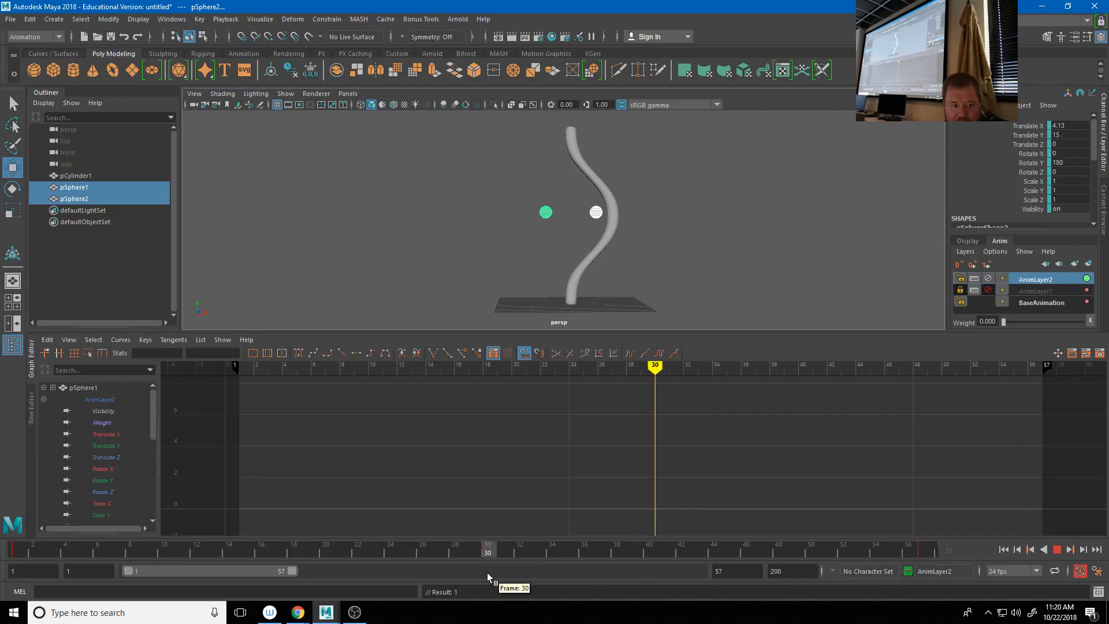
drag(1003, 321, 1097, 328)
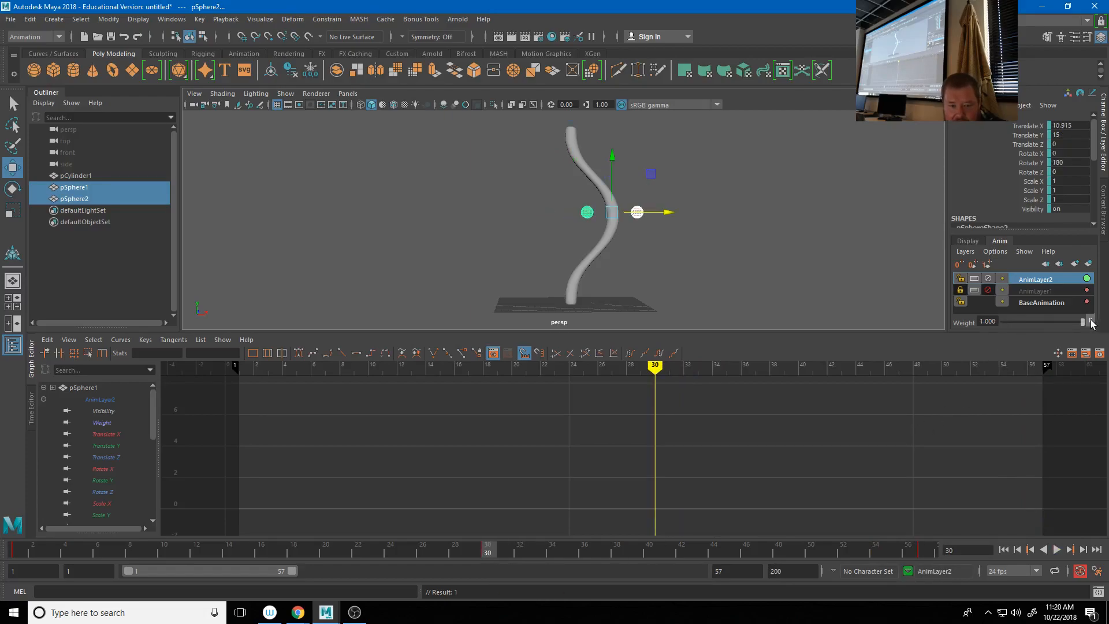
drag(466, 549, 2, 577)
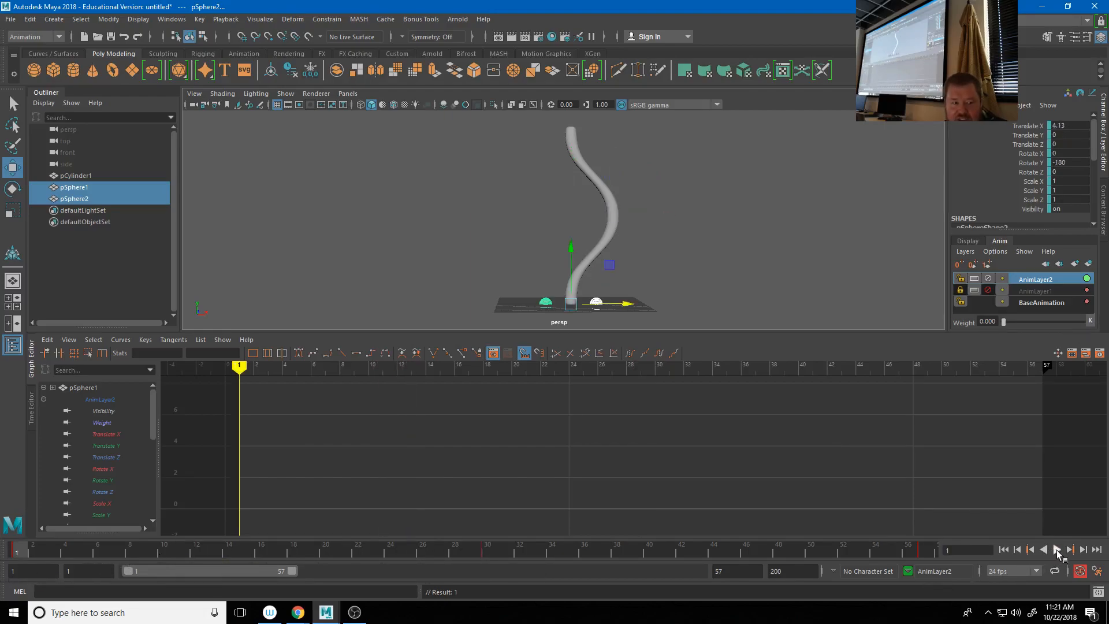
Step: Play the spheres back, toggle AnimLayer1's lock and mute to compare, then scrub to frame 30
click(1056, 549)
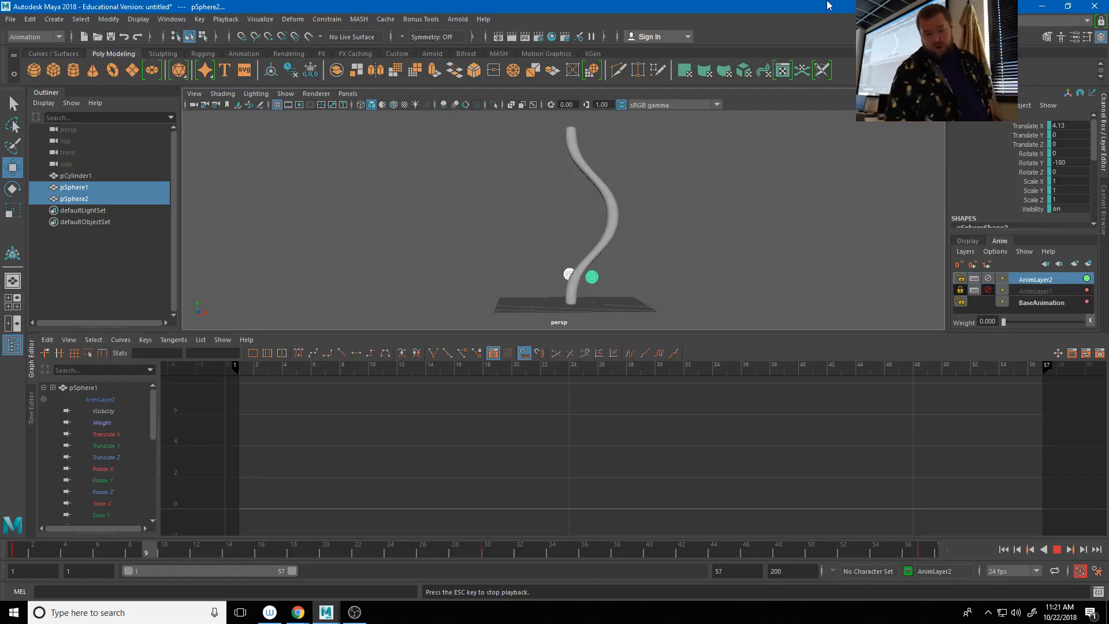
click(989, 291)
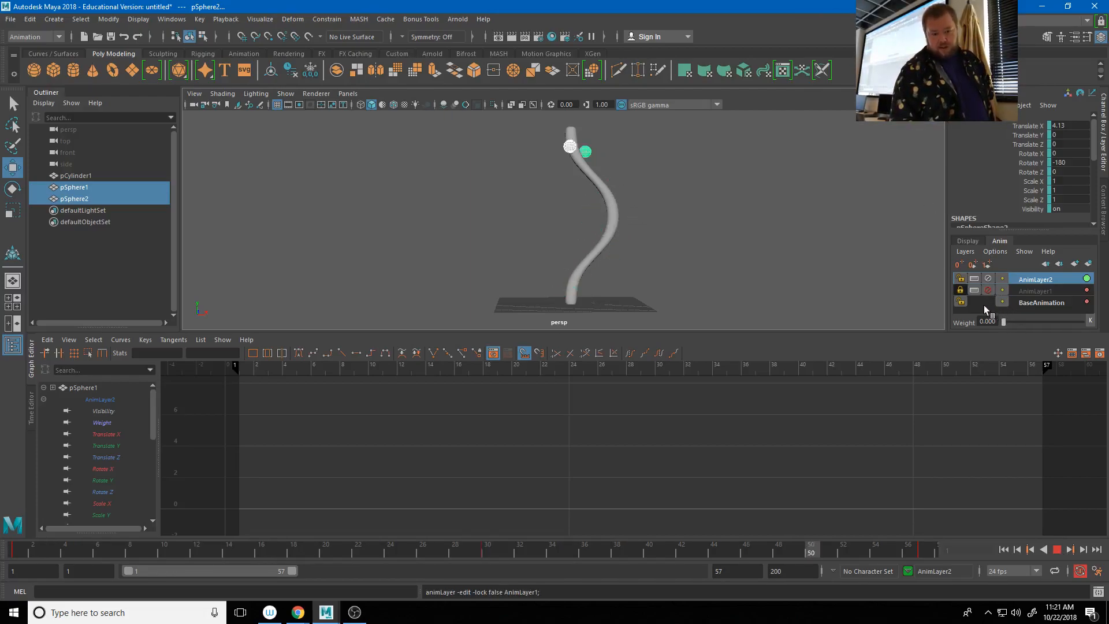
click(1057, 550)
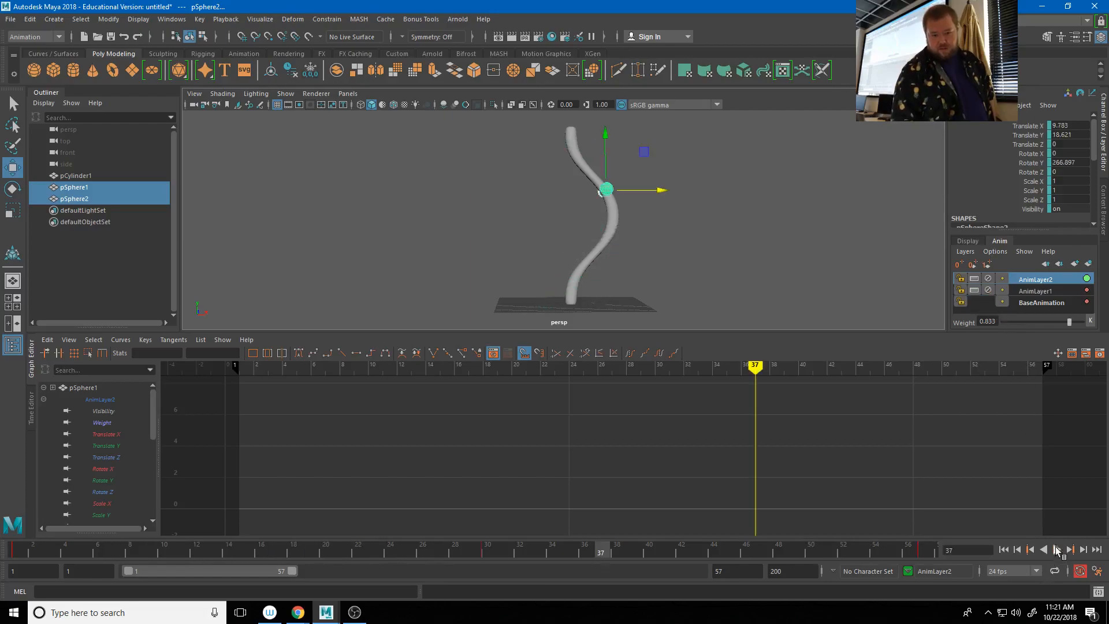
click(986, 294)
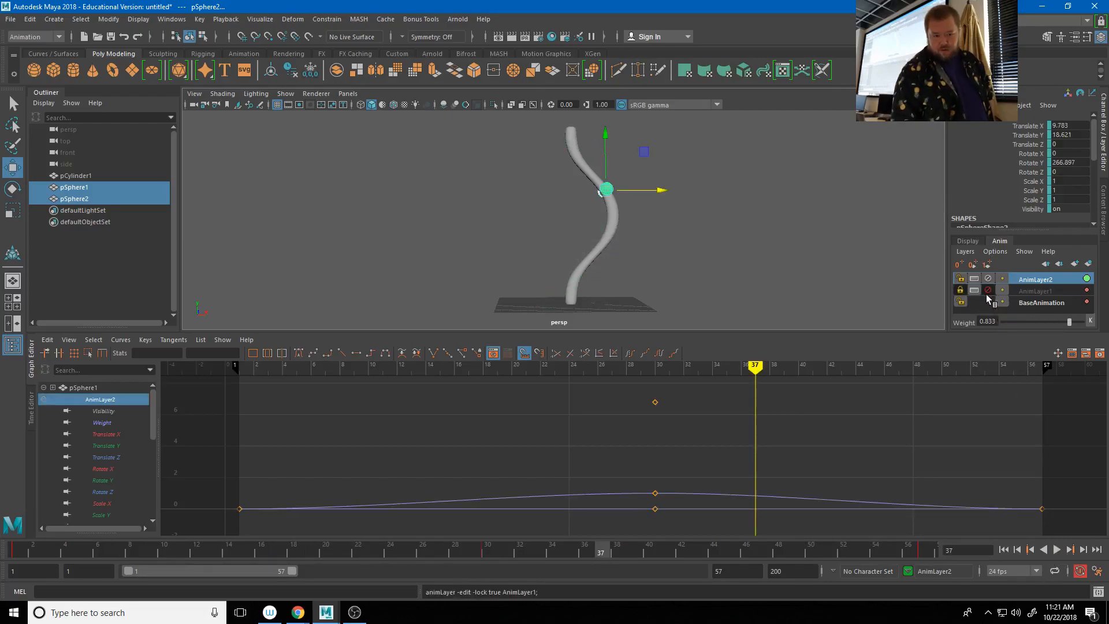
click(986, 291)
drag(531, 543, 493, 567)
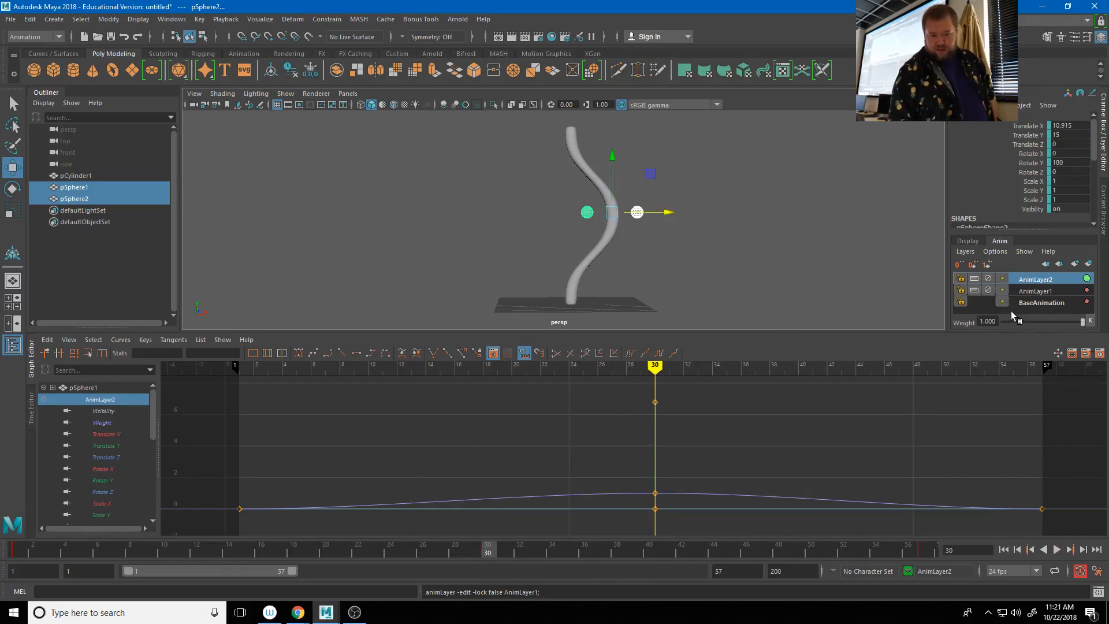
Step: Inspect AnimLayer2's layer options and toggle AnimLayer1's lock and mute on and off
right_click(1038, 283)
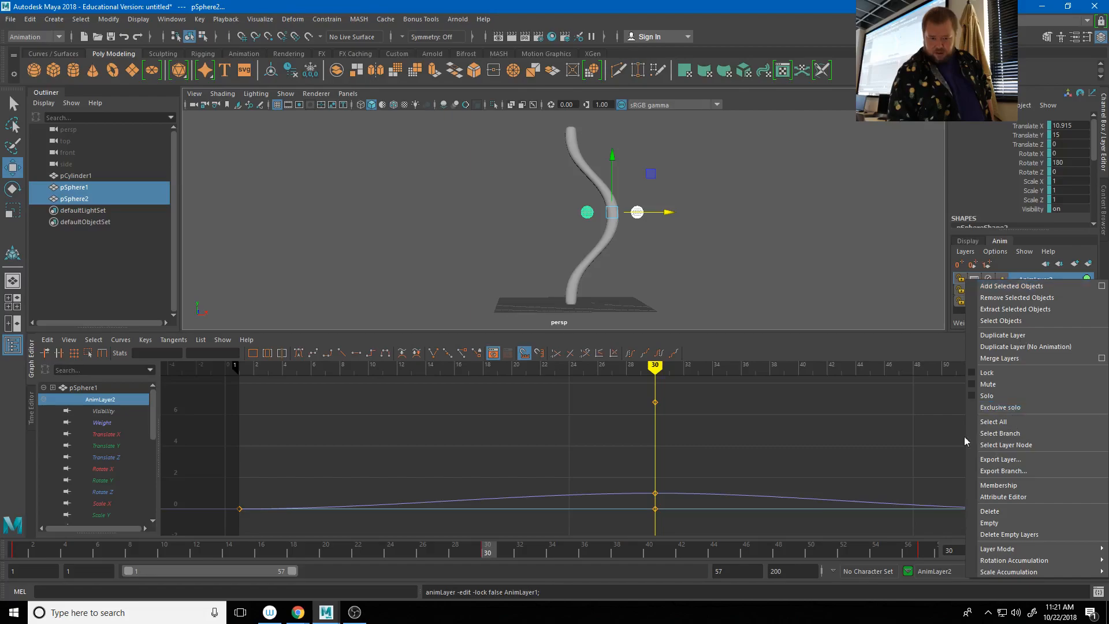
click(826, 248)
click(988, 289)
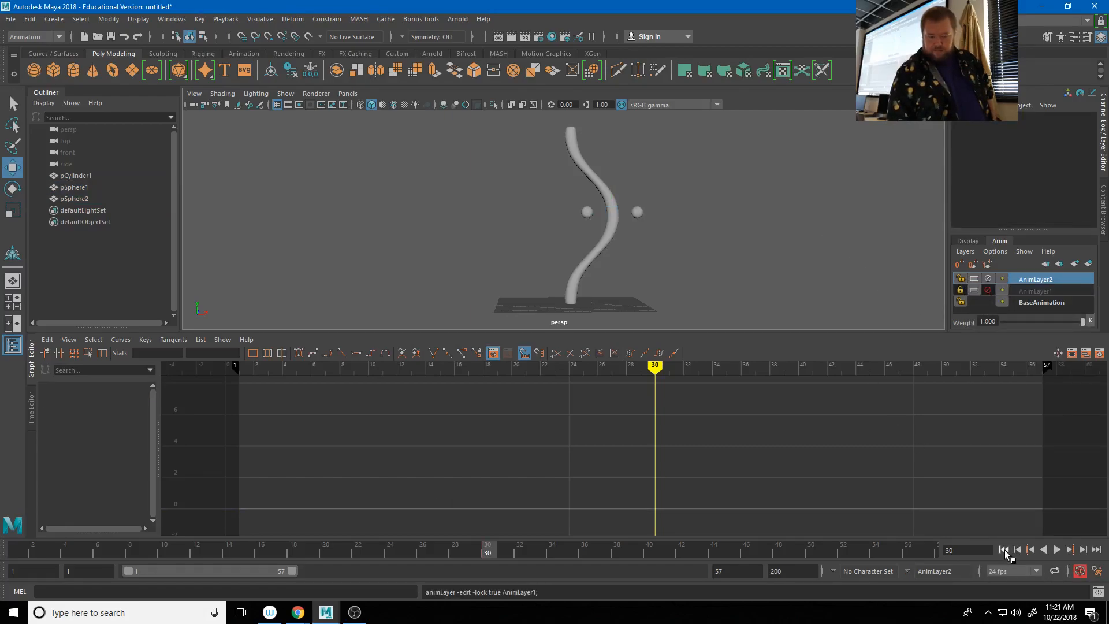
right_click(1051, 281)
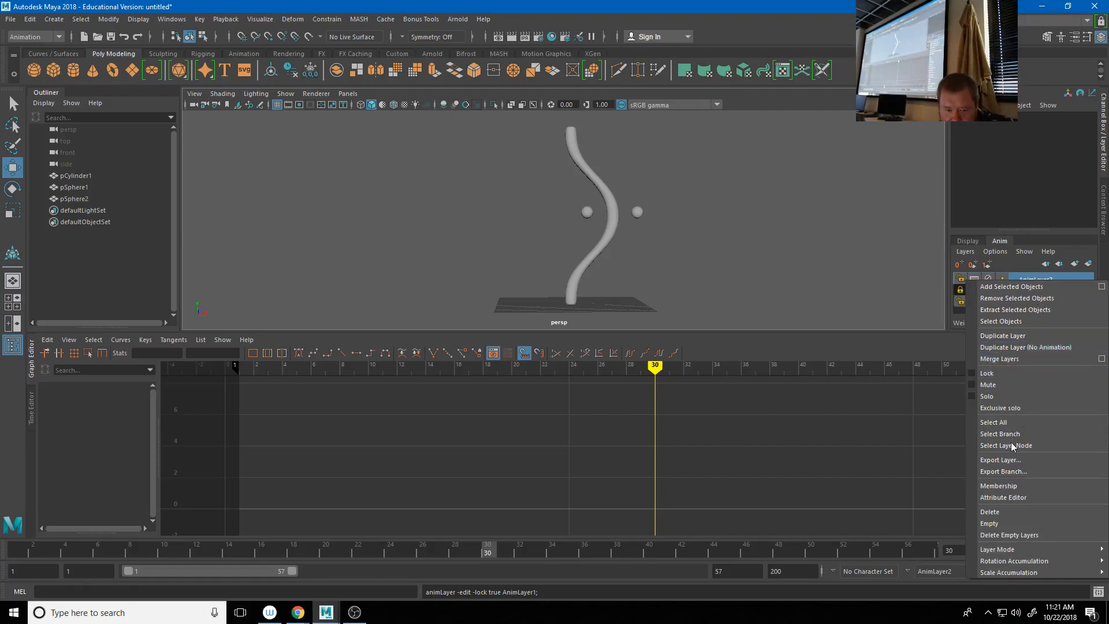
mouse_move(1007, 550)
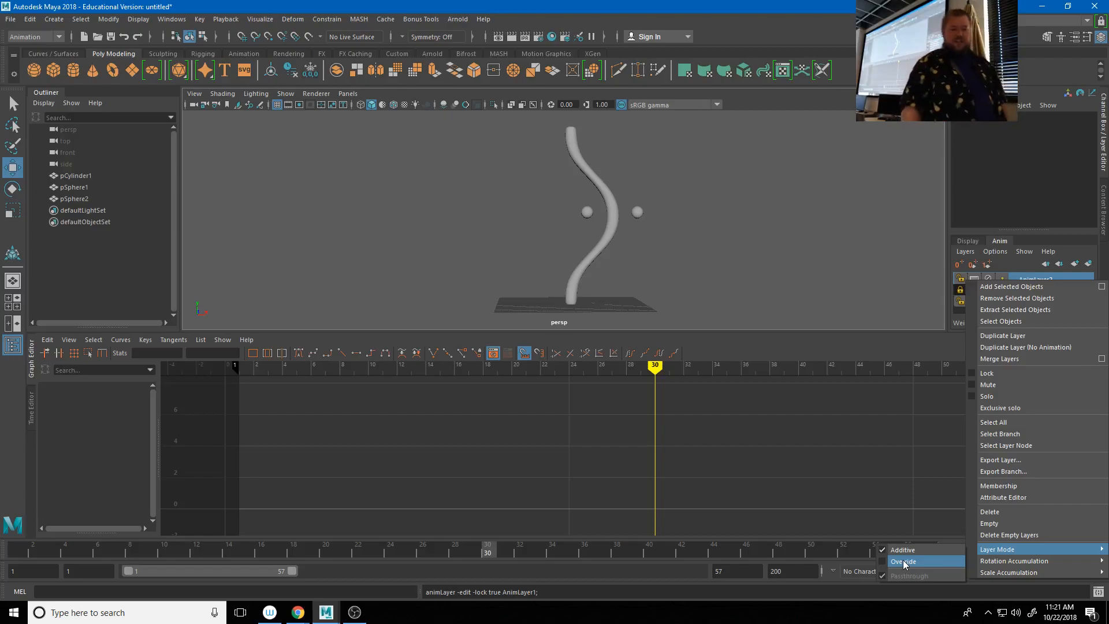
click(883, 252)
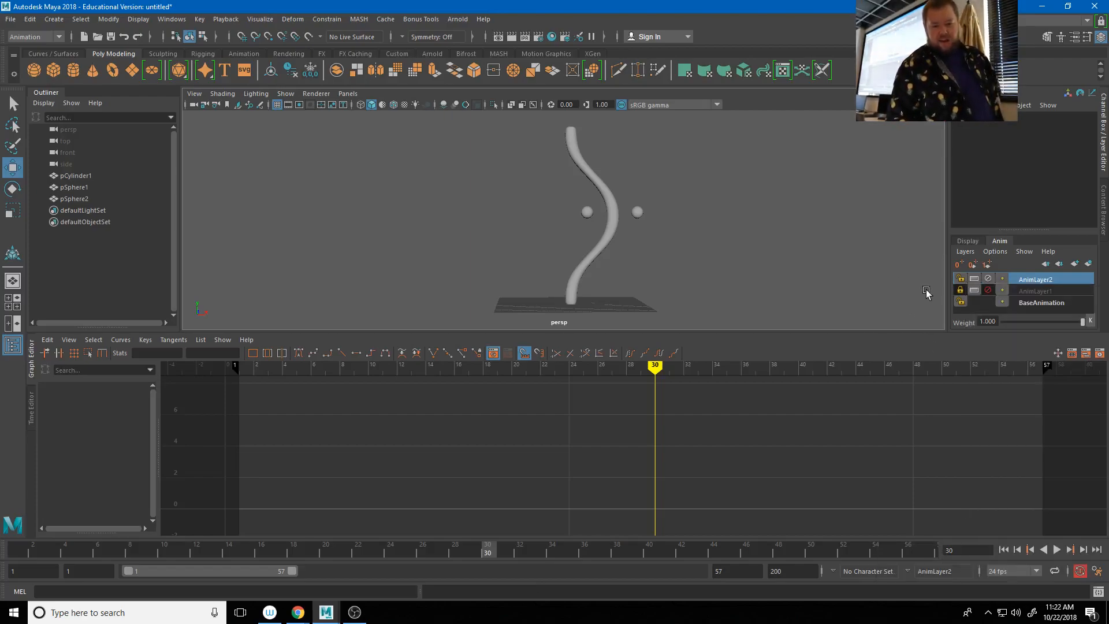
click(986, 292)
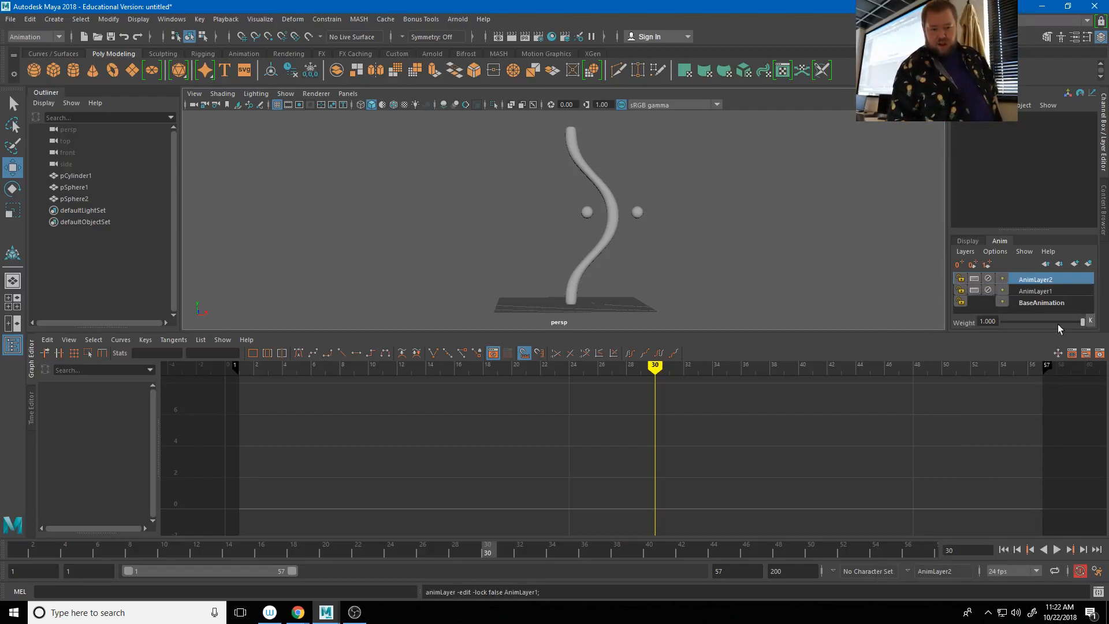
click(987, 289)
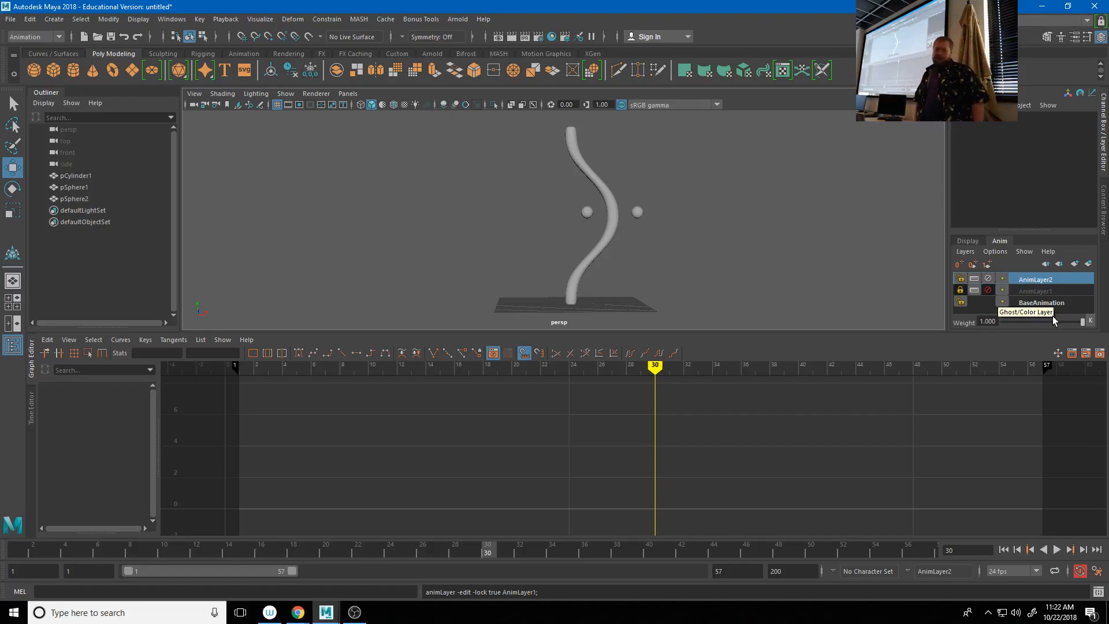
Step: Delete AnimLayer2, lock AnimLayer1, and scrub back to frame 11
right_click(1046, 282)
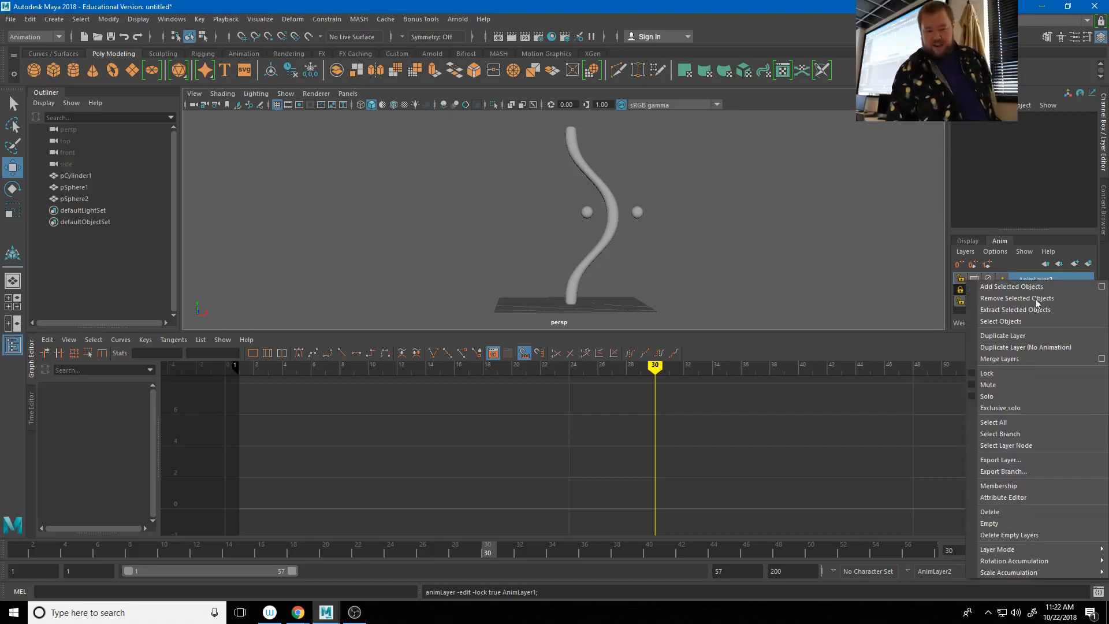
click(999, 512)
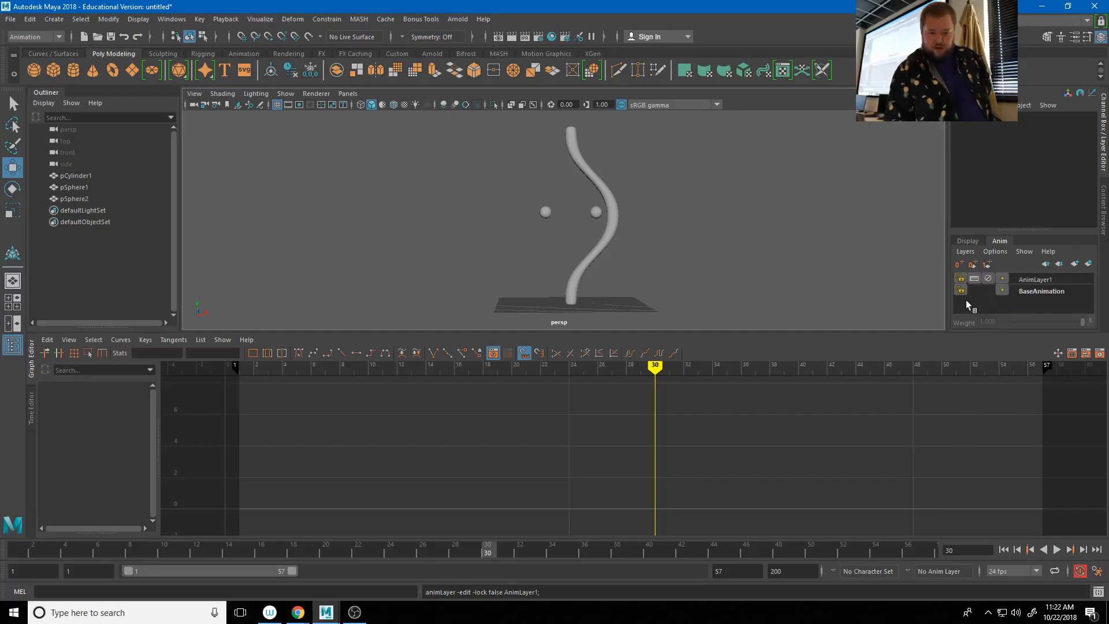
click(960, 278)
drag(627, 556, 174, 565)
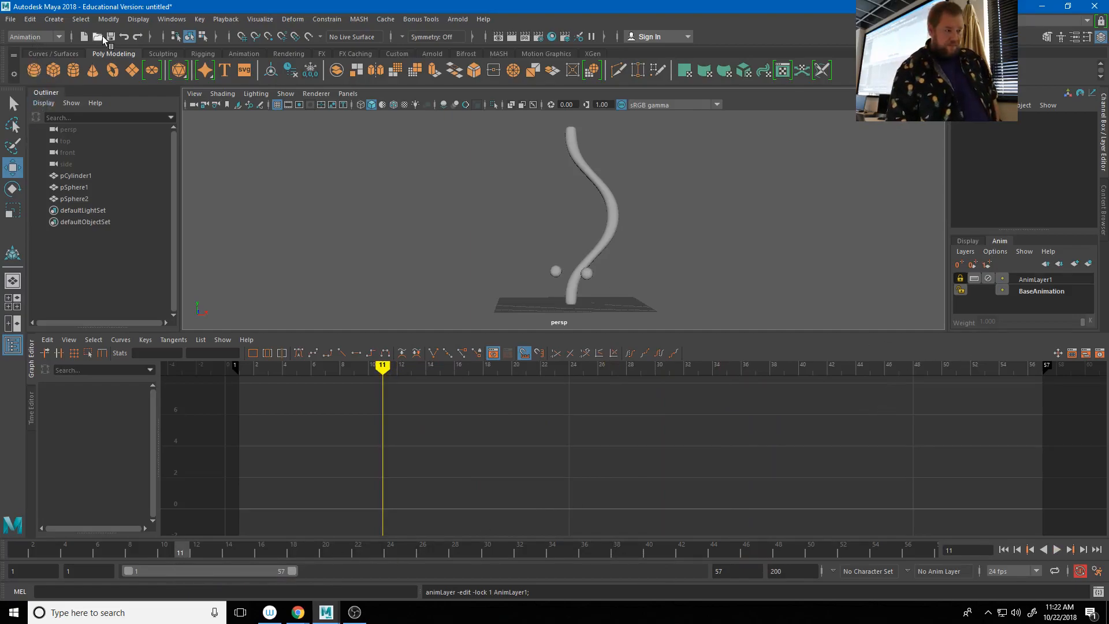
Step: Undo the recent layer changes five times, back past AnimLayer2's creation, and select BaseAnimation
click(126, 40)
click(127, 38)
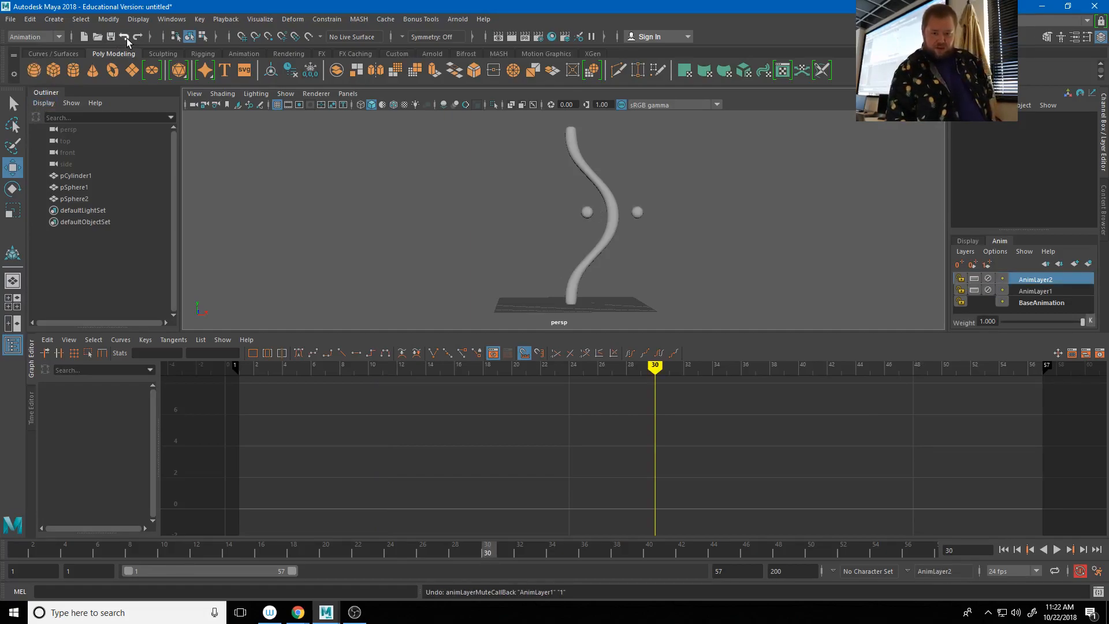
click(126, 38)
click(126, 38)
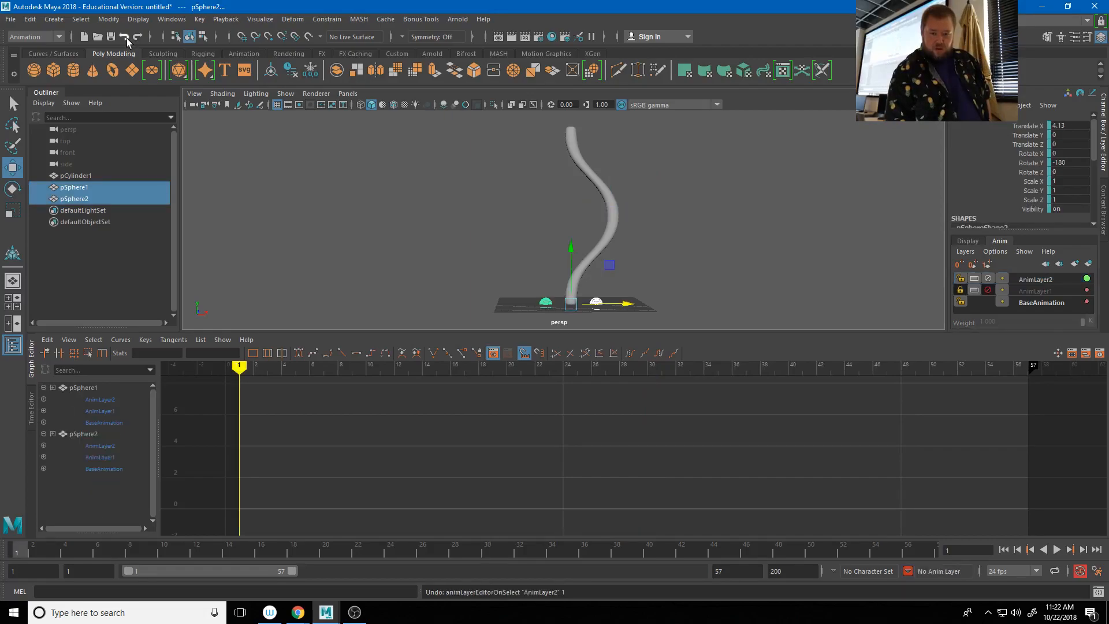
click(126, 38)
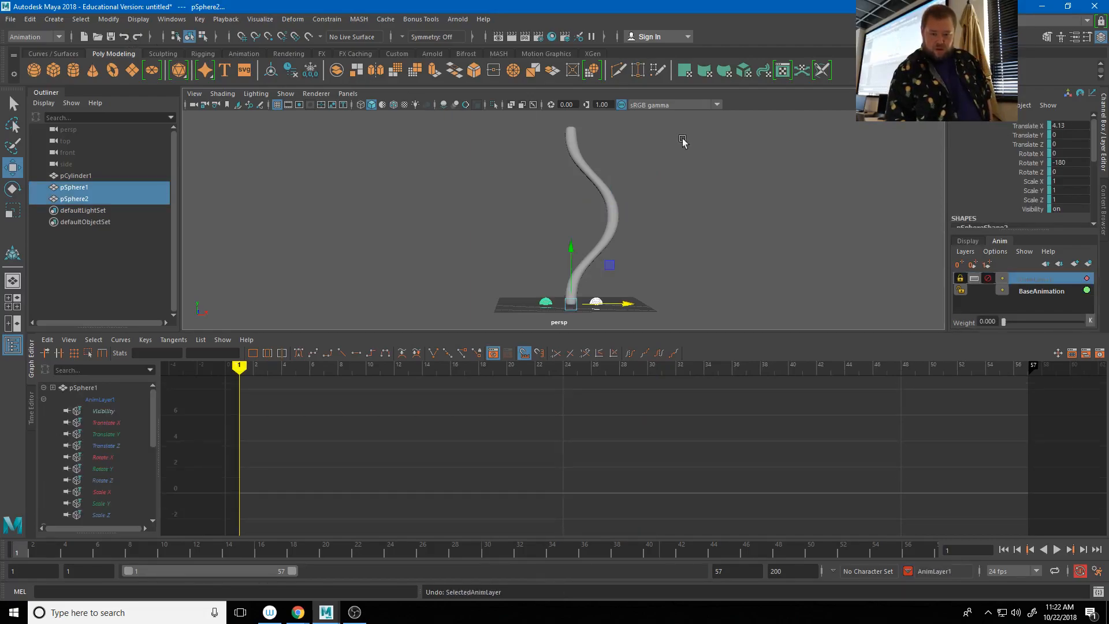
click(993, 286)
Step: Unmute AnimLayer1, play the animation, and redo the last undone change
click(988, 278)
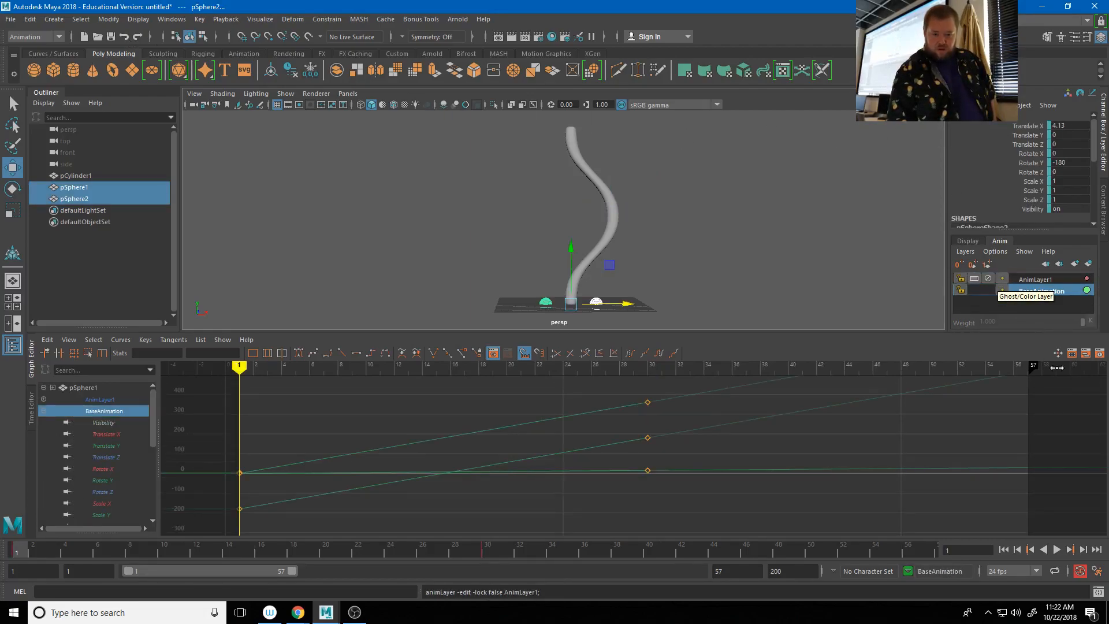
click(1058, 550)
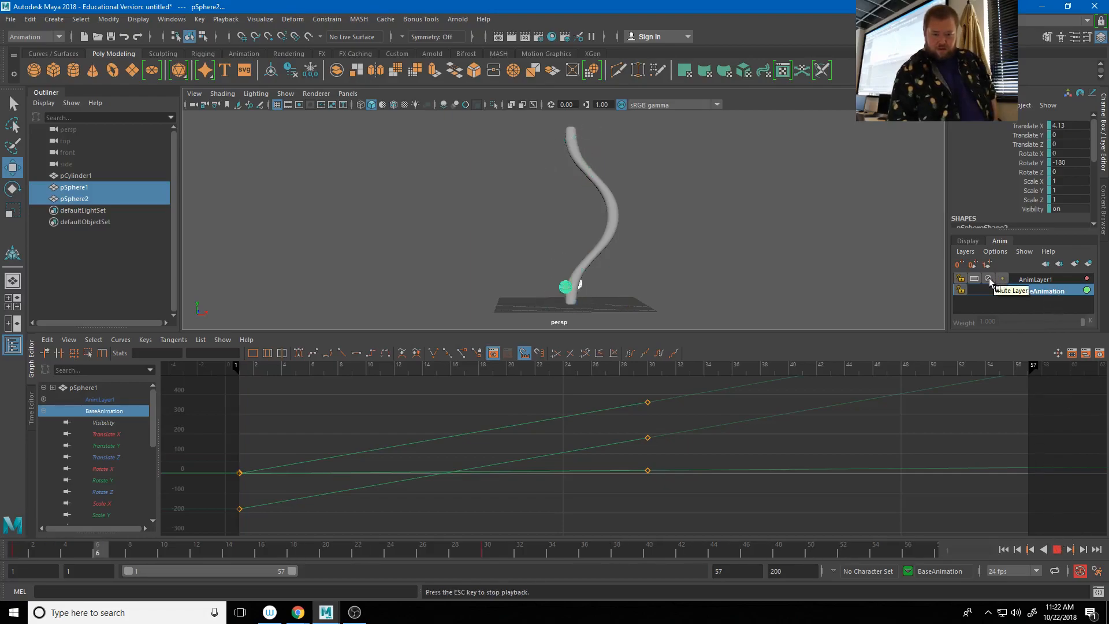
click(139, 37)
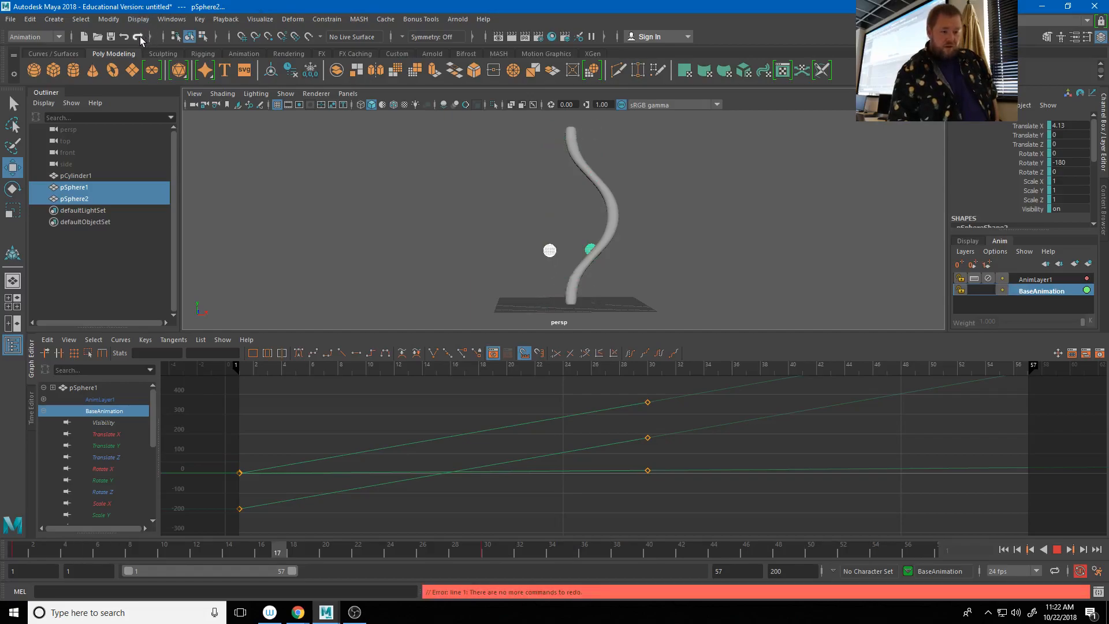
click(1056, 549)
Step: Lock AnimLayer1, play back to check the motion, then unlock it at frame 5
click(1047, 280)
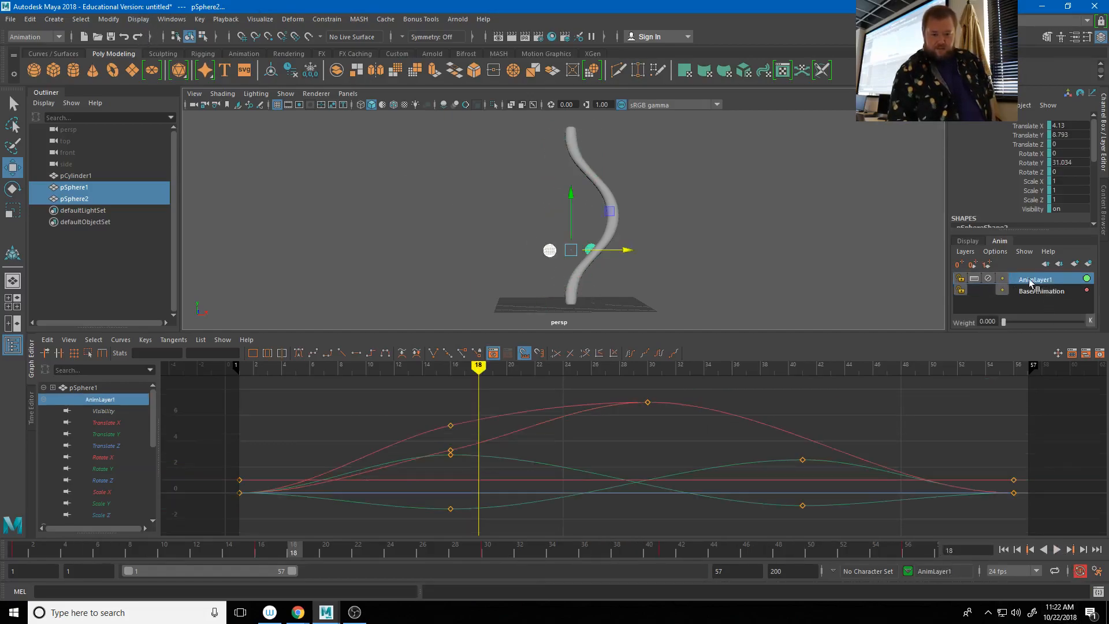
click(960, 280)
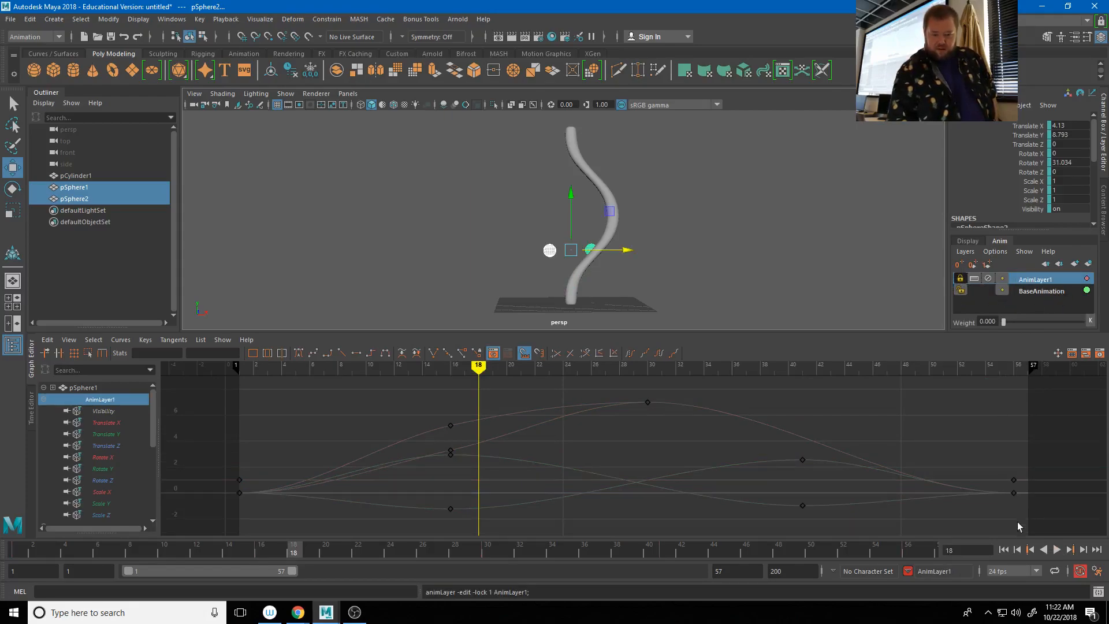
click(1056, 550)
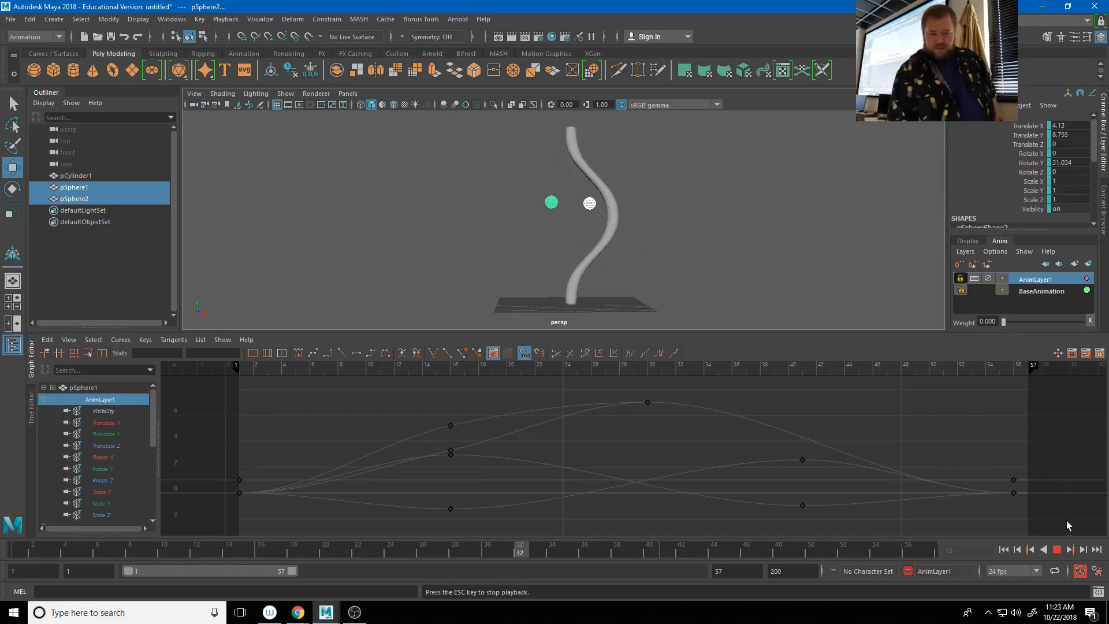
click(1057, 549)
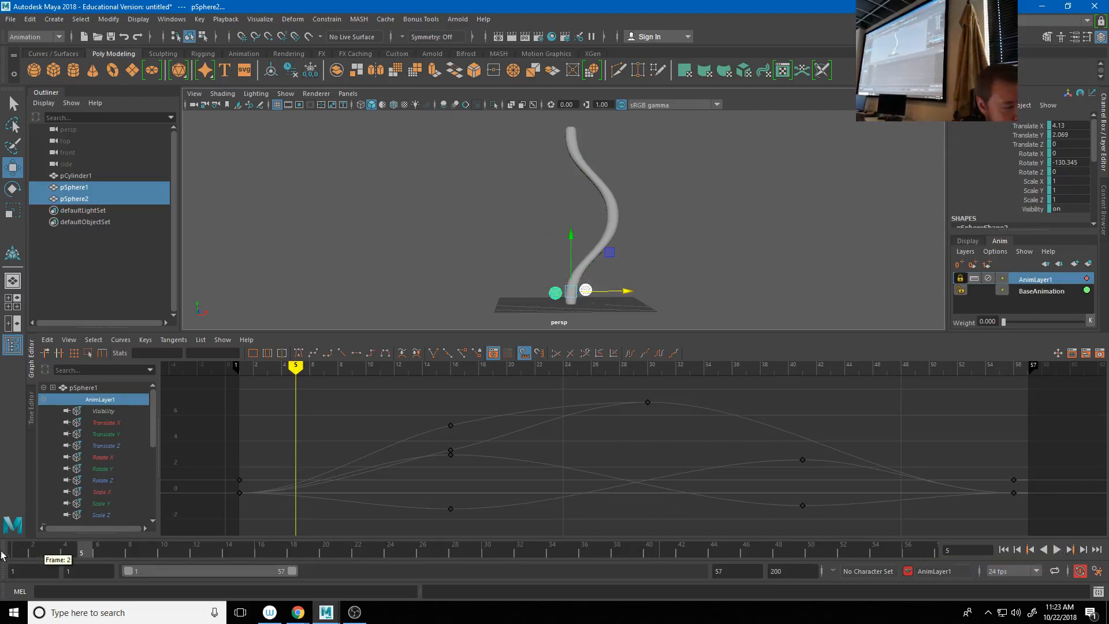
click(960, 280)
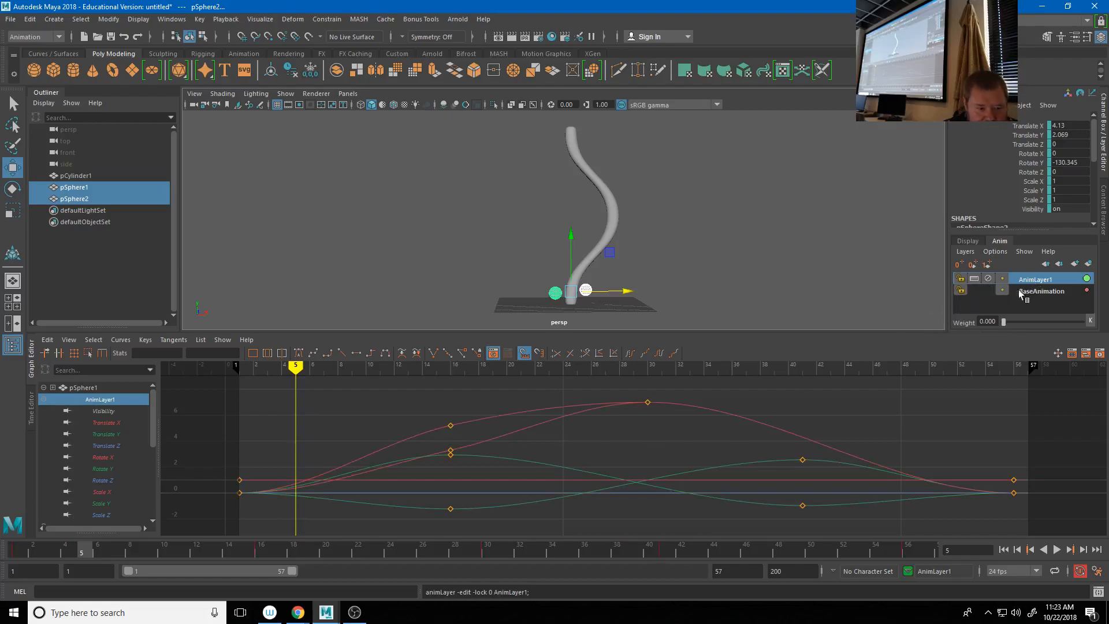
Step: Isolate pSphere2's Translate Y curve in the Graph Editor
click(111, 434)
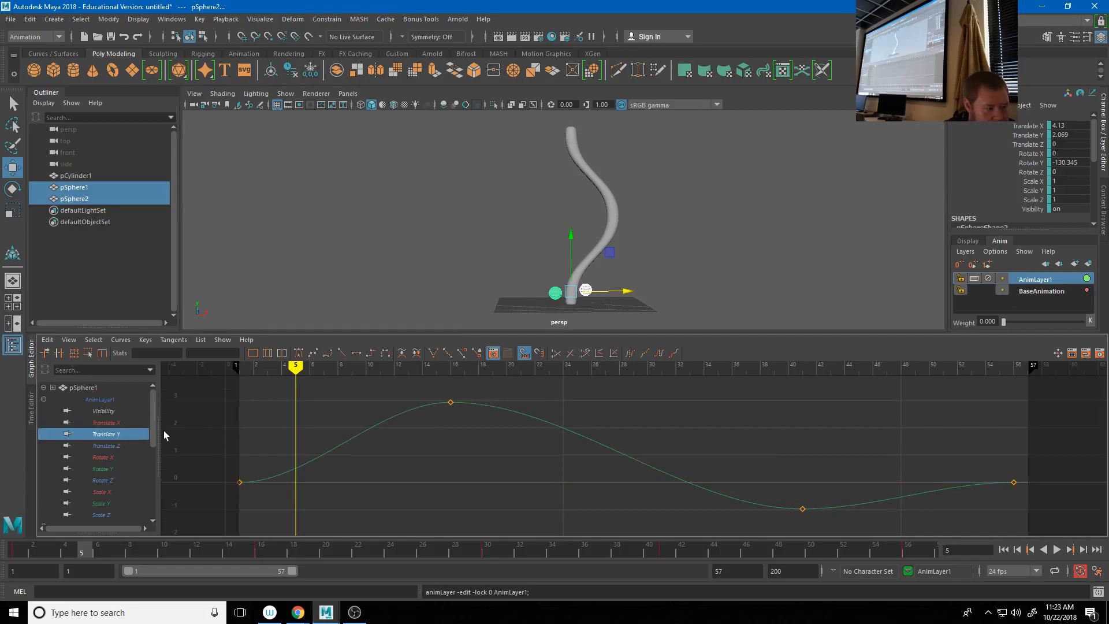
scroll(137, 438, down, 2)
scroll(138, 438, down, 2)
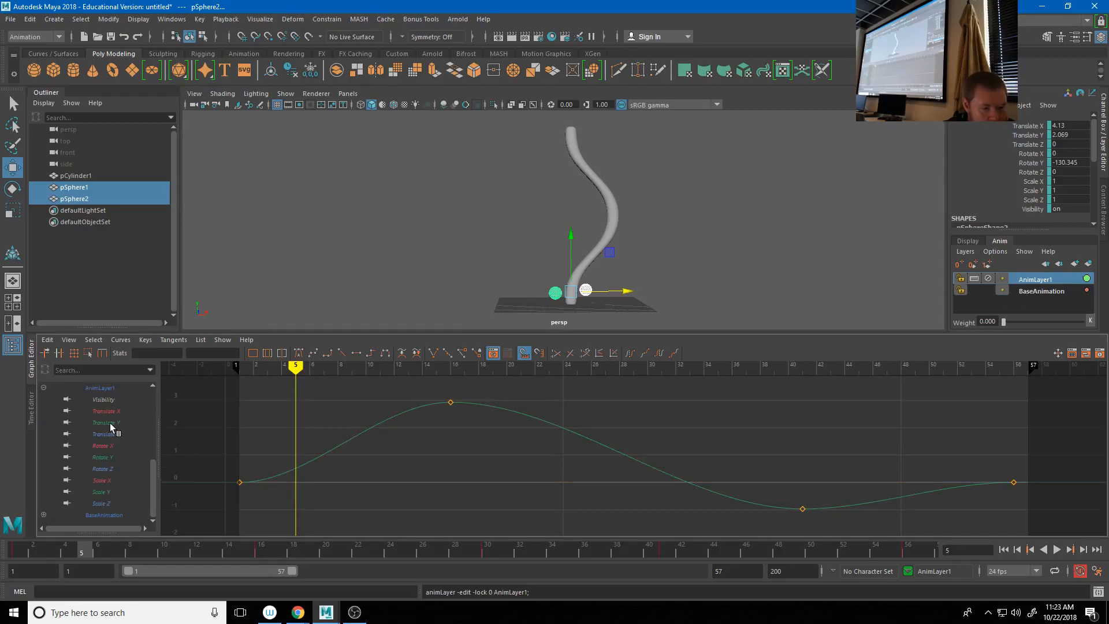
click(111, 424)
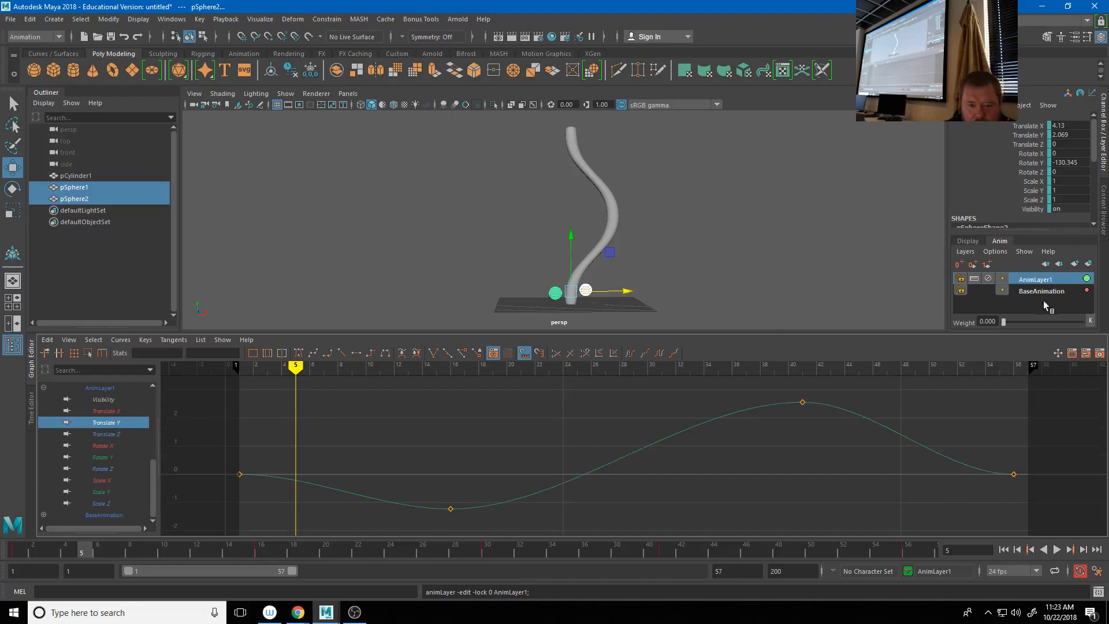
Step: Raise AnimLayer1's weight to 1.000, play back twice, and add BaseAnimation to the selection
drag(1003, 322, 1083, 321)
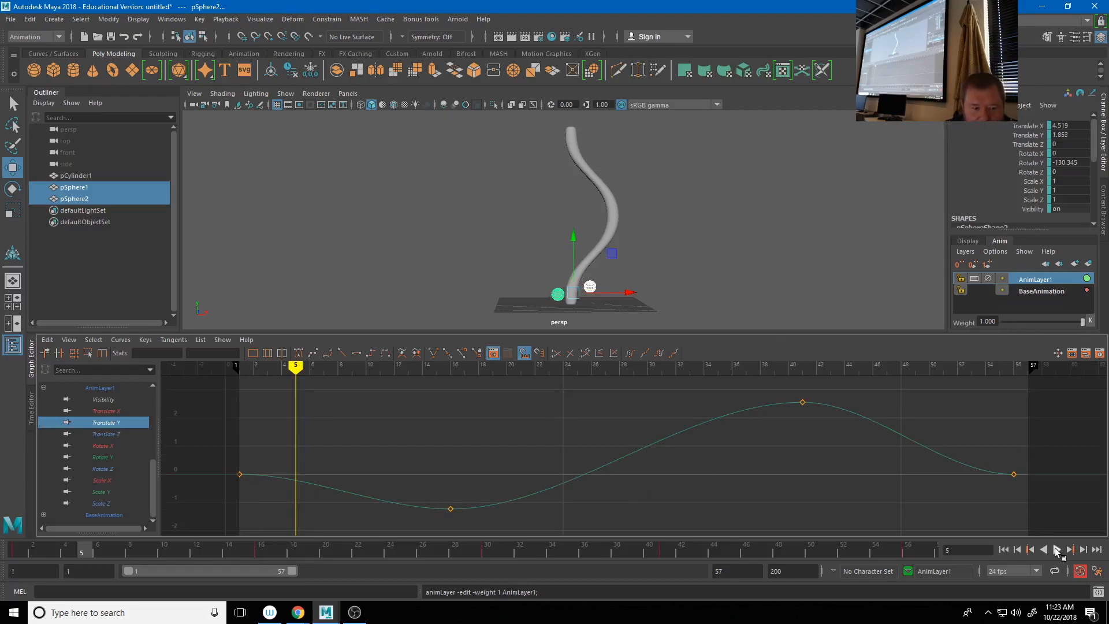
click(1056, 549)
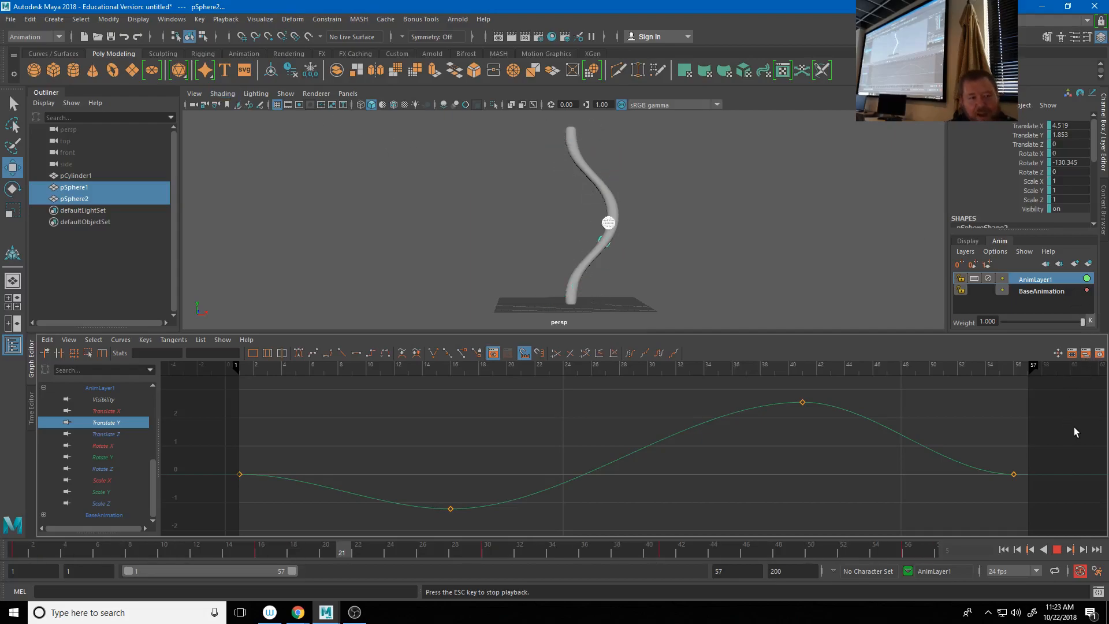
key(Escape)
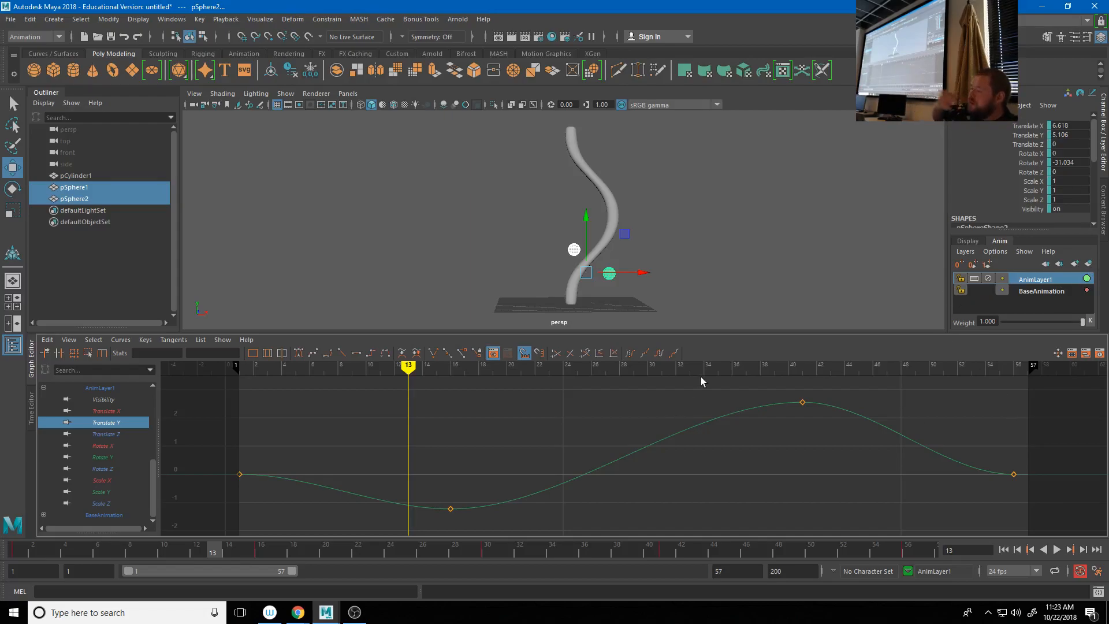
click(1056, 550)
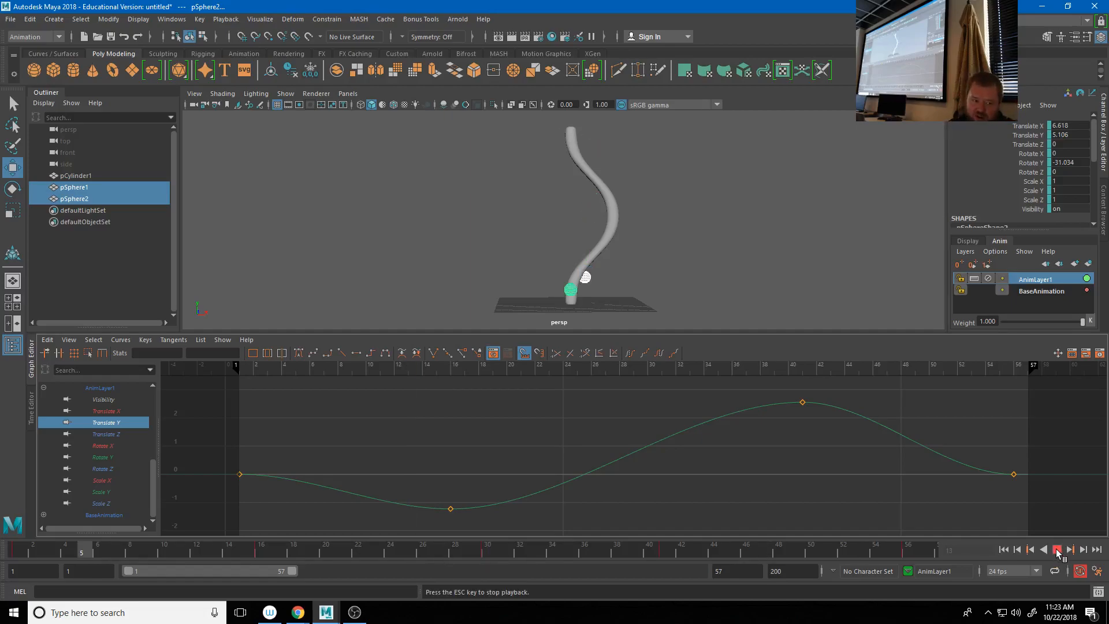
click(1056, 550)
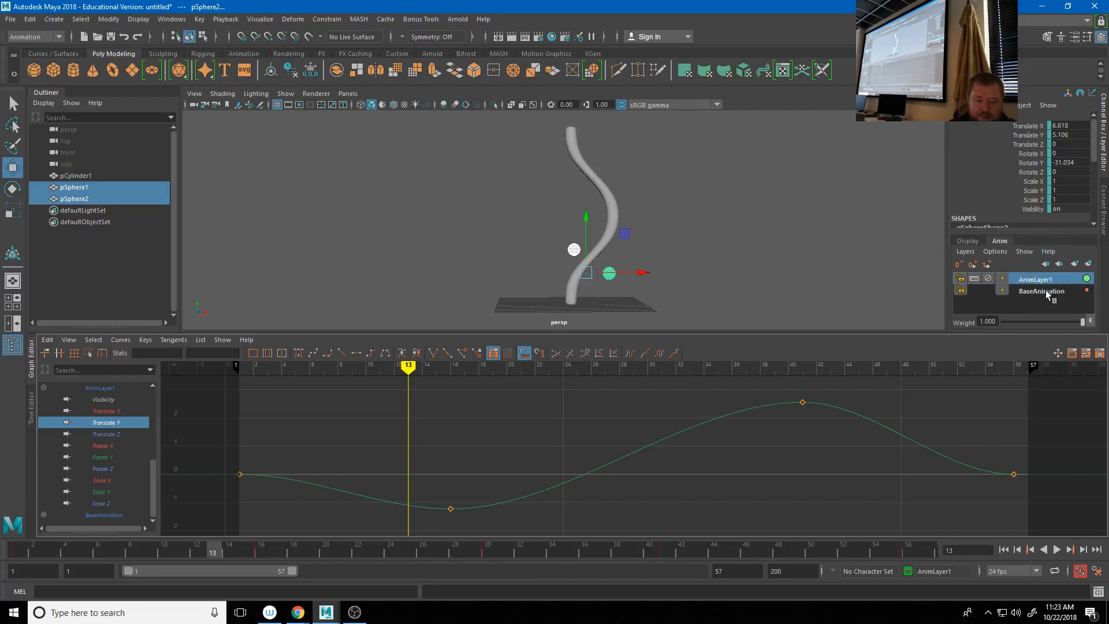
ctrl+click(1047, 291)
Step: Merge AnimLayer1 into BaseAnimation with Smart Bake enabled in the Merge Layers options
right_click(1040, 281)
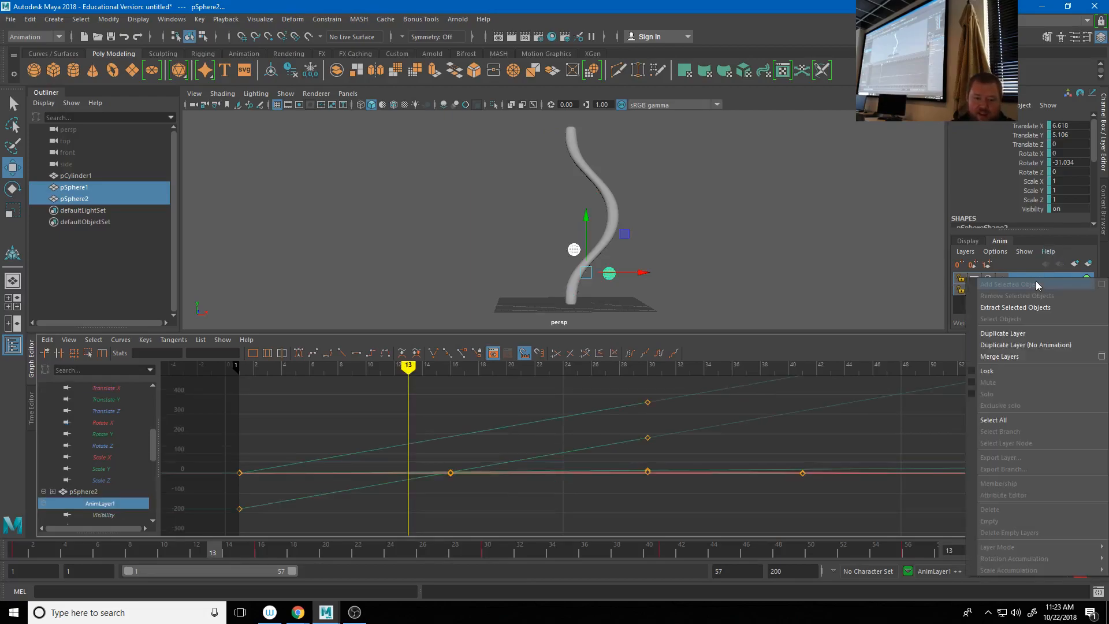
click(1101, 357)
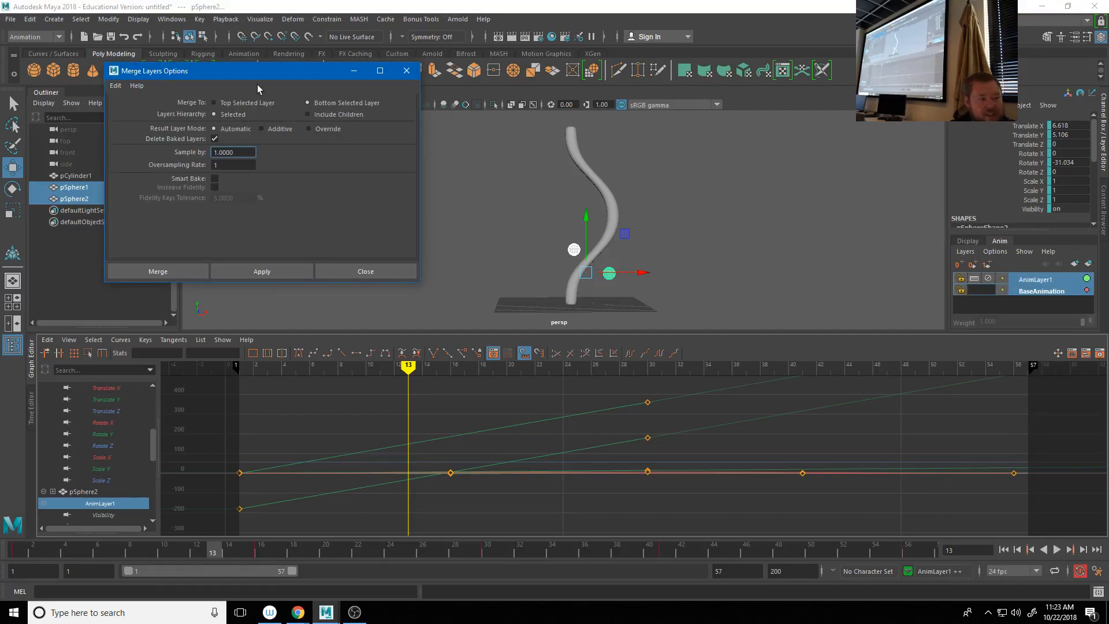
click(215, 178)
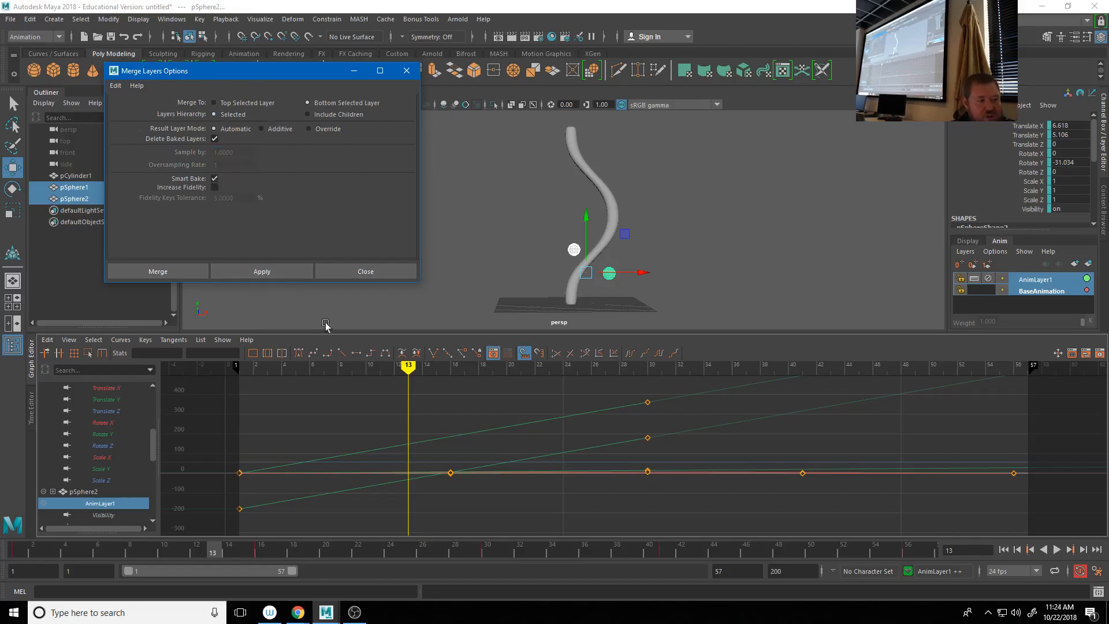
click(170, 272)
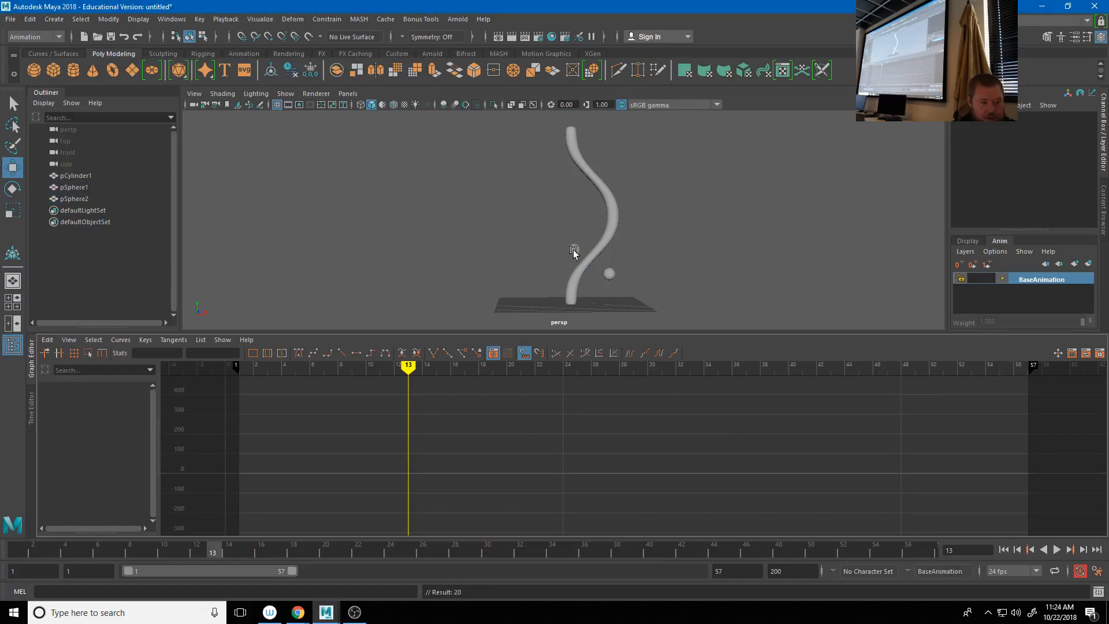
Step: Select pSphere1 then pSphere2, scrub to frame 41, and review pSphere2's translate and rotate curves
click(572, 249)
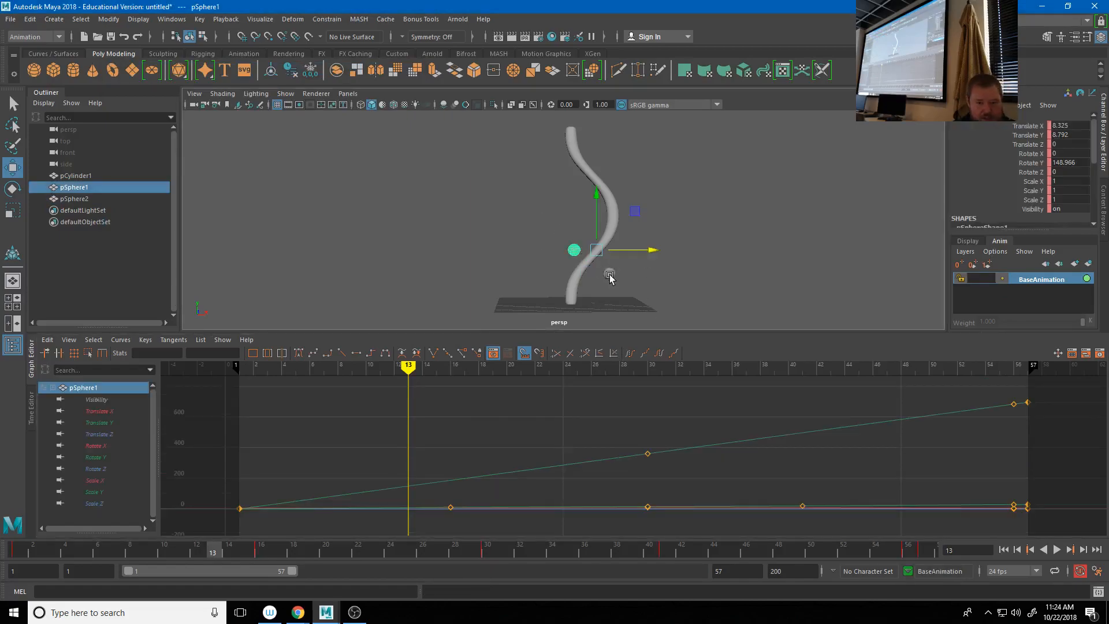
click(610, 276)
drag(72, 549, 673, 446)
click(107, 411)
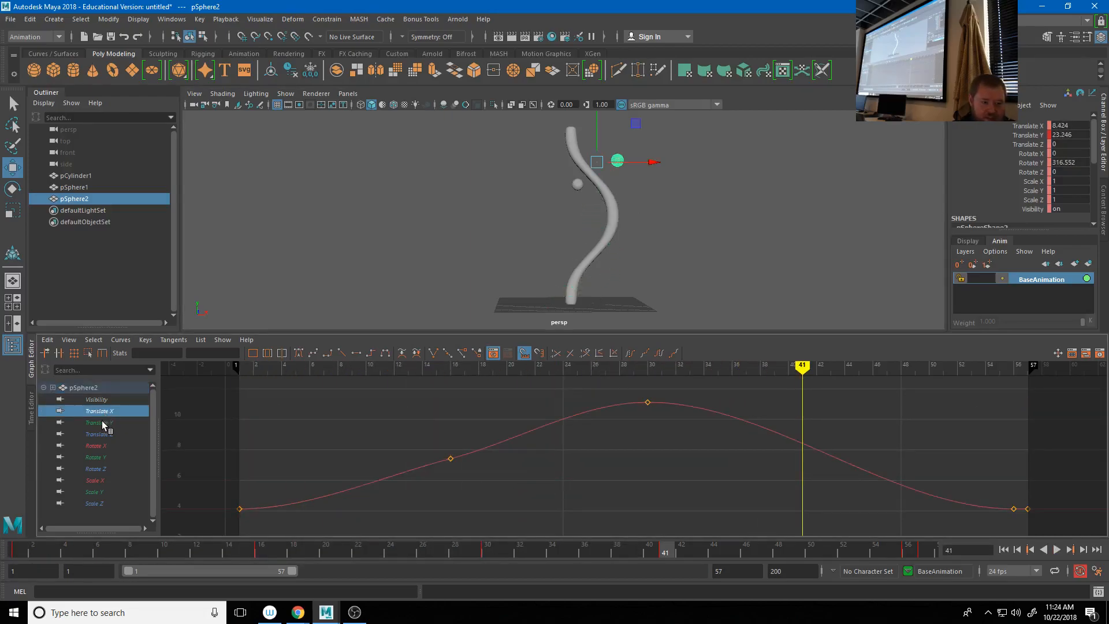
click(102, 422)
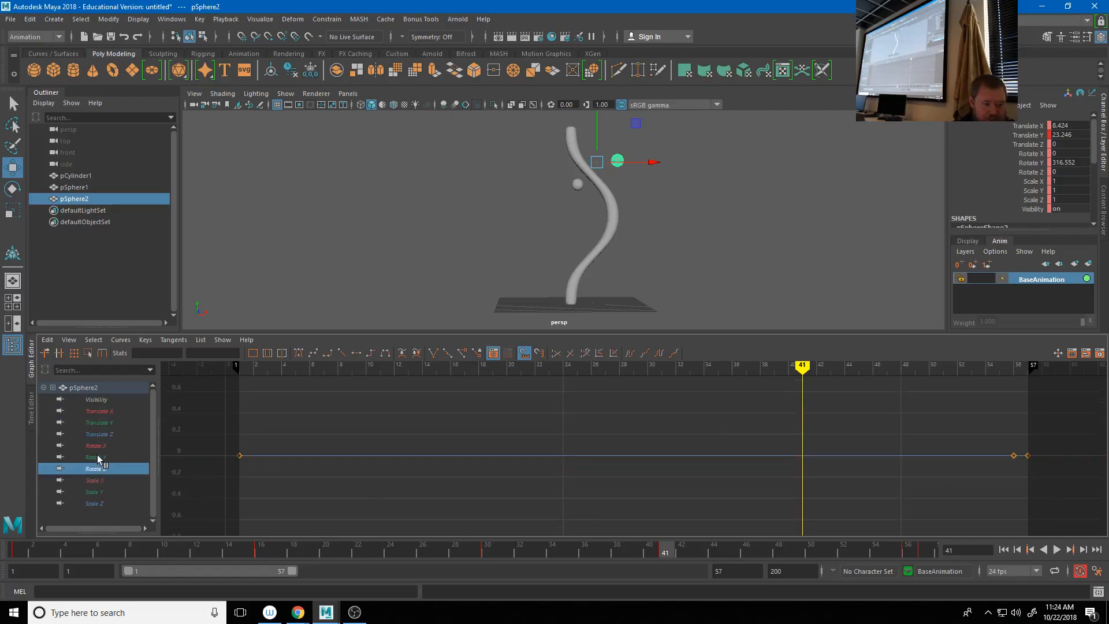
click(98, 455)
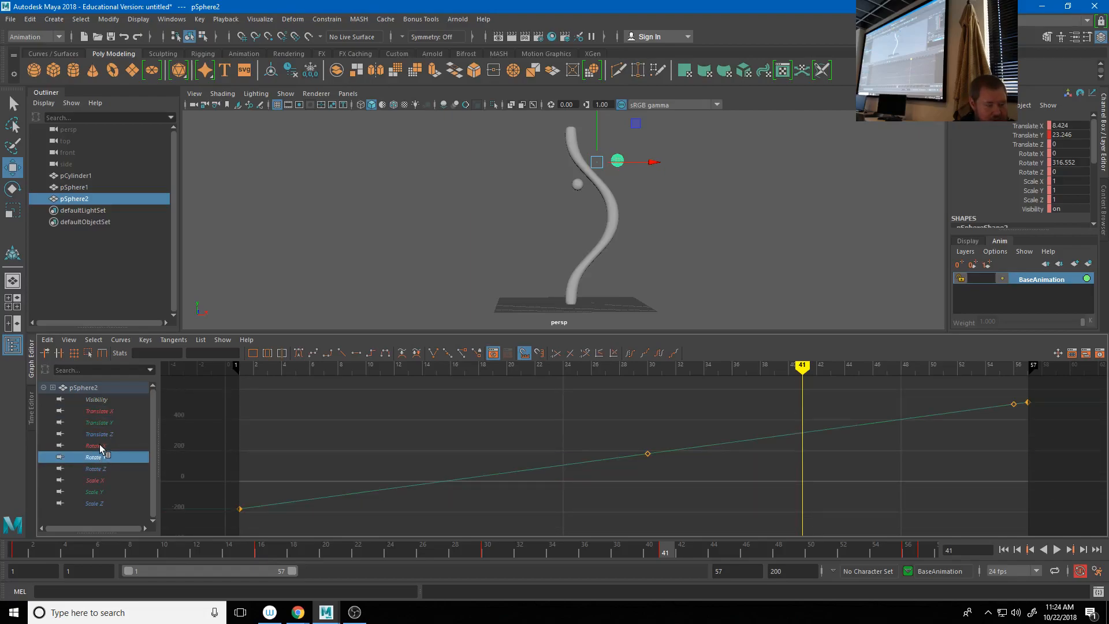
click(98, 444)
click(98, 433)
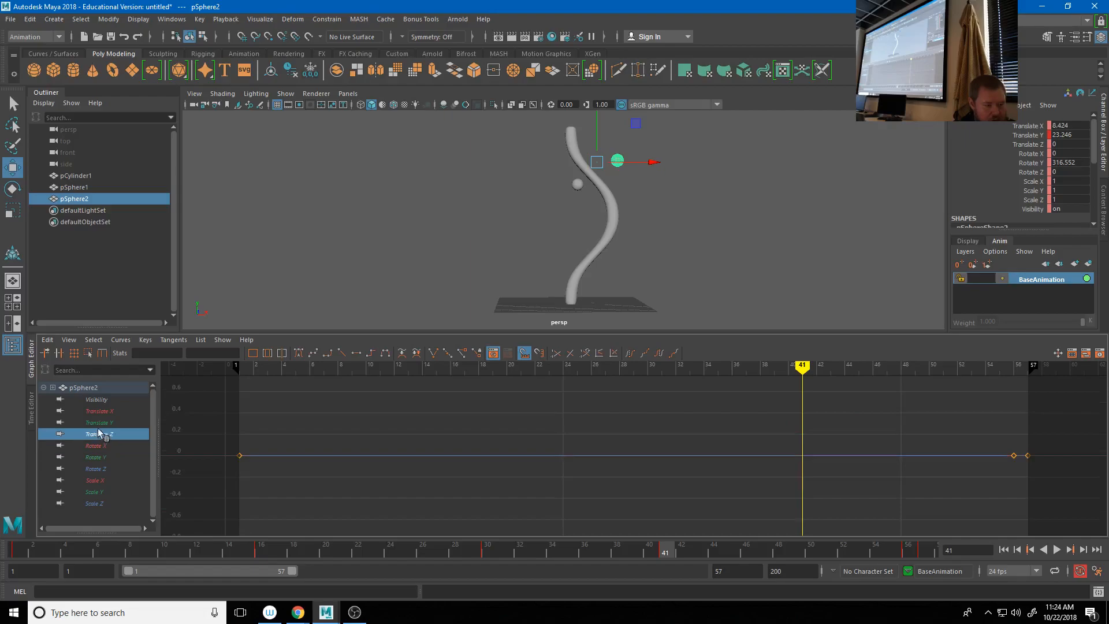
click(106, 422)
click(94, 388)
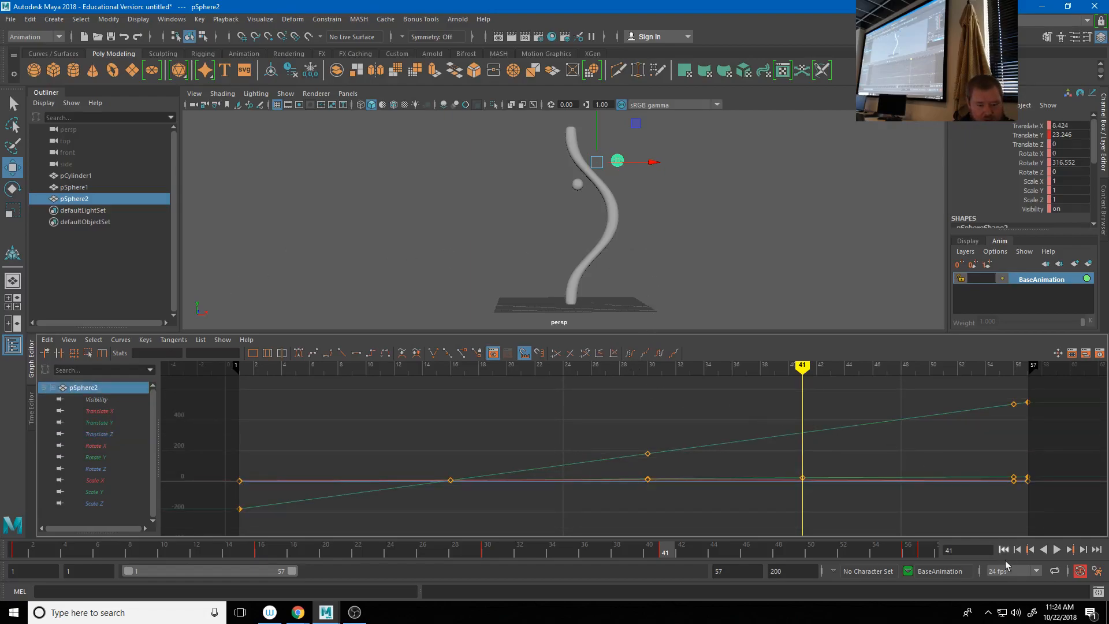
Step: Play from frame 1 with only Translate X shown, stopping at frame 16
click(1003, 550)
click(1056, 549)
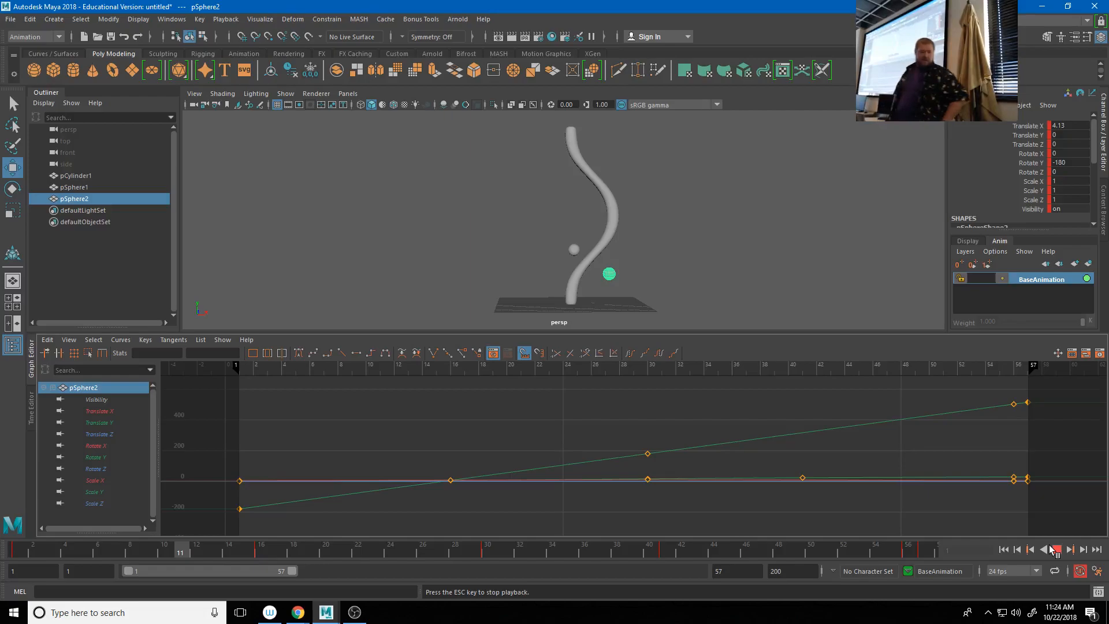
click(98, 411)
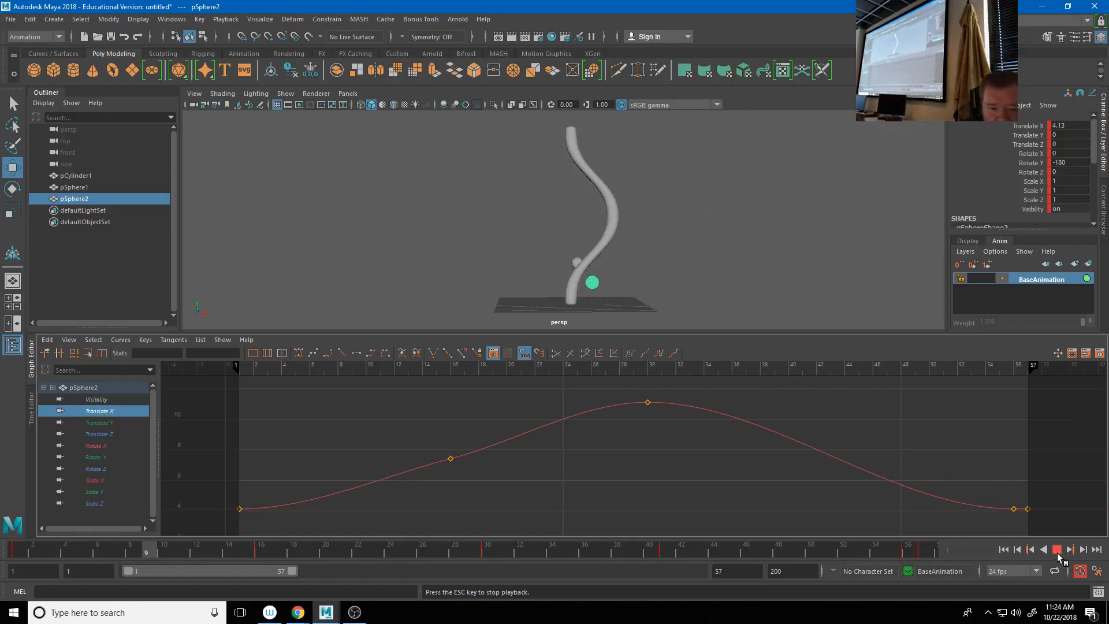
key(Escape)
Step: Start Open Scene and browse Set Project from \\etsue3 through DIGMFaculty to the in-class course folder
click(11, 19)
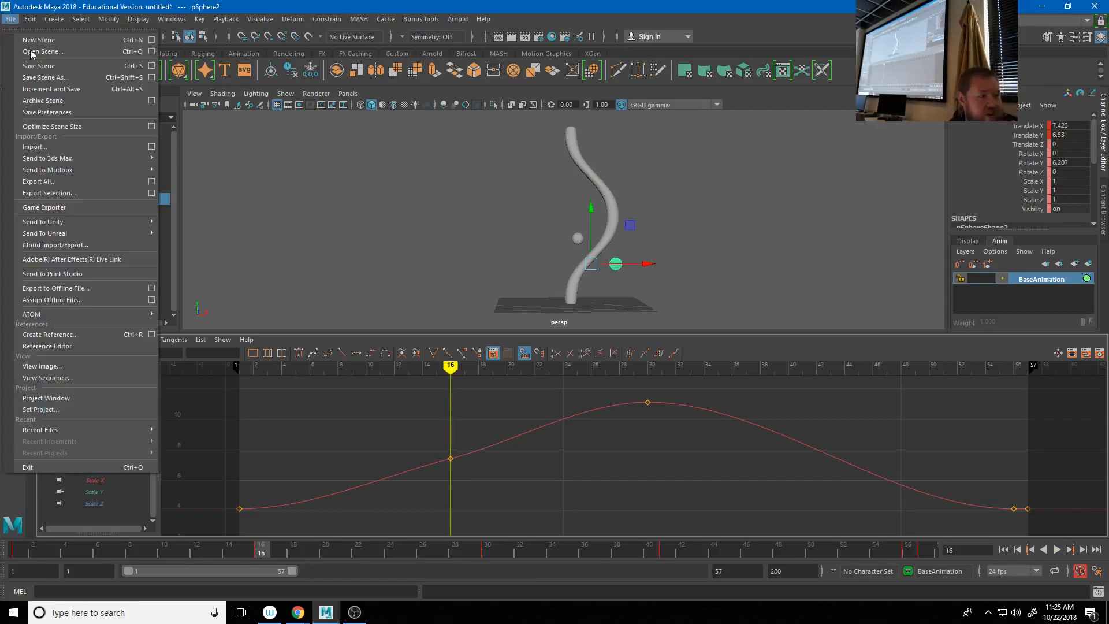
click(32, 52)
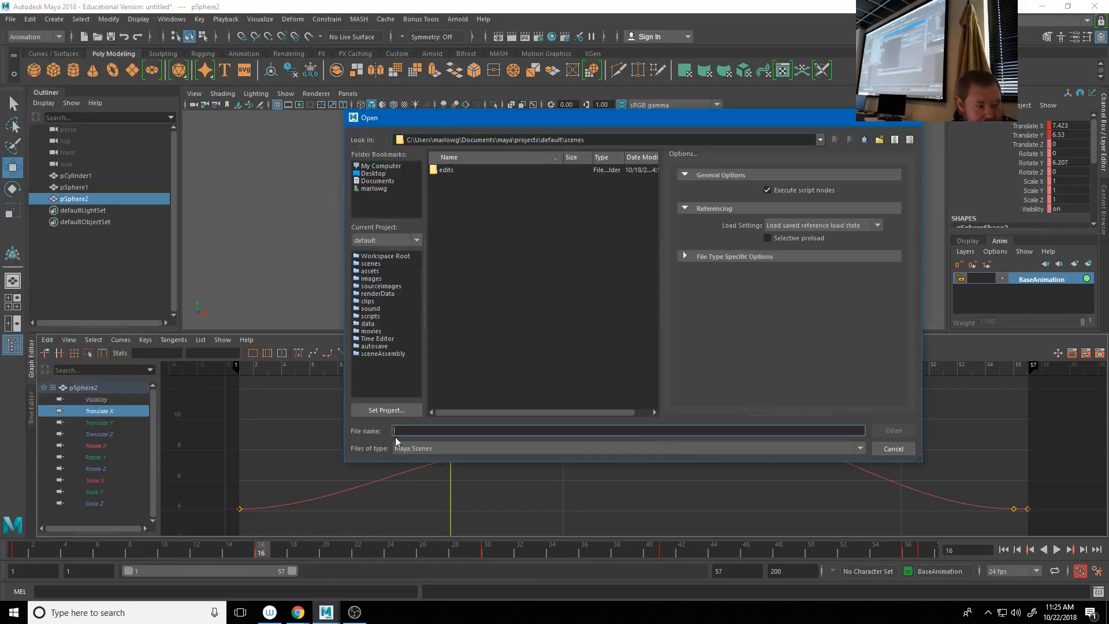
click(392, 410)
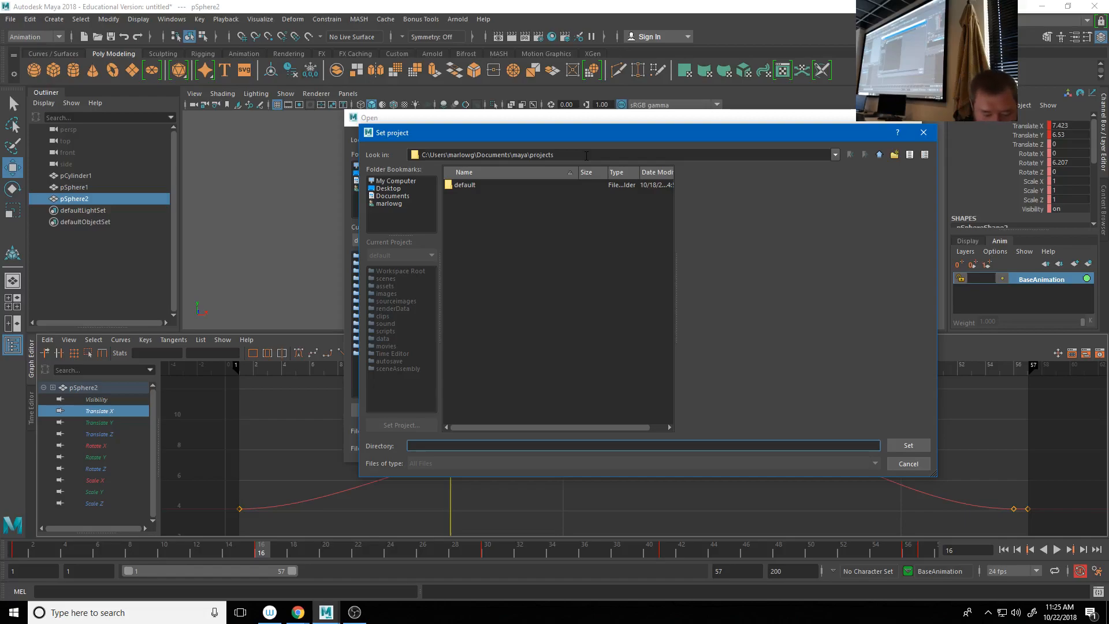
triple_click(586, 156)
text(\etsue3)
key(Return)
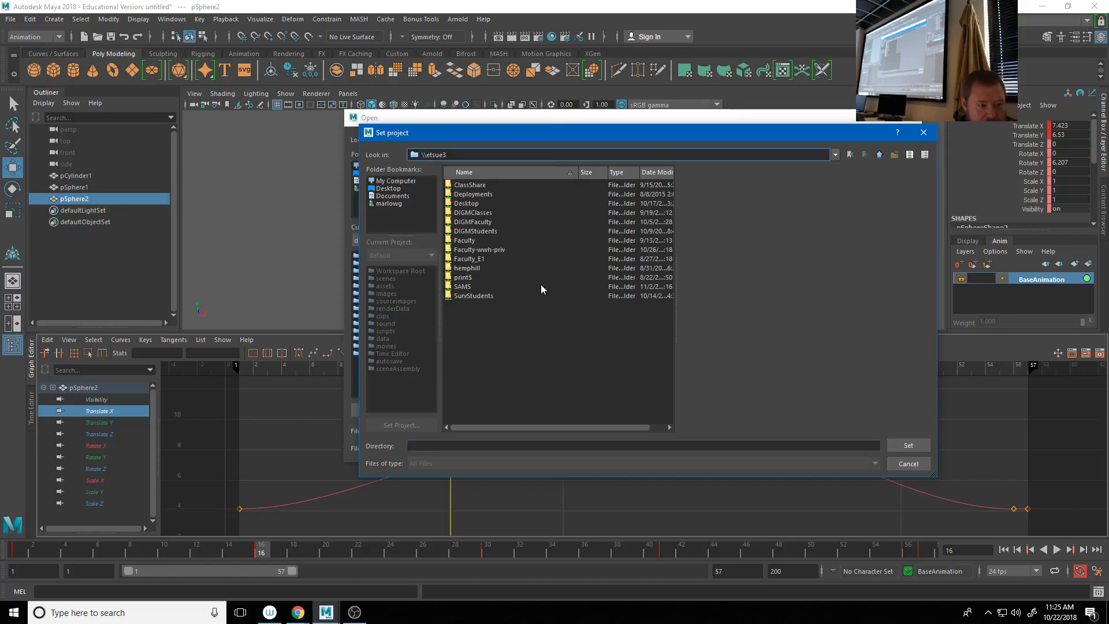
double_click(486, 222)
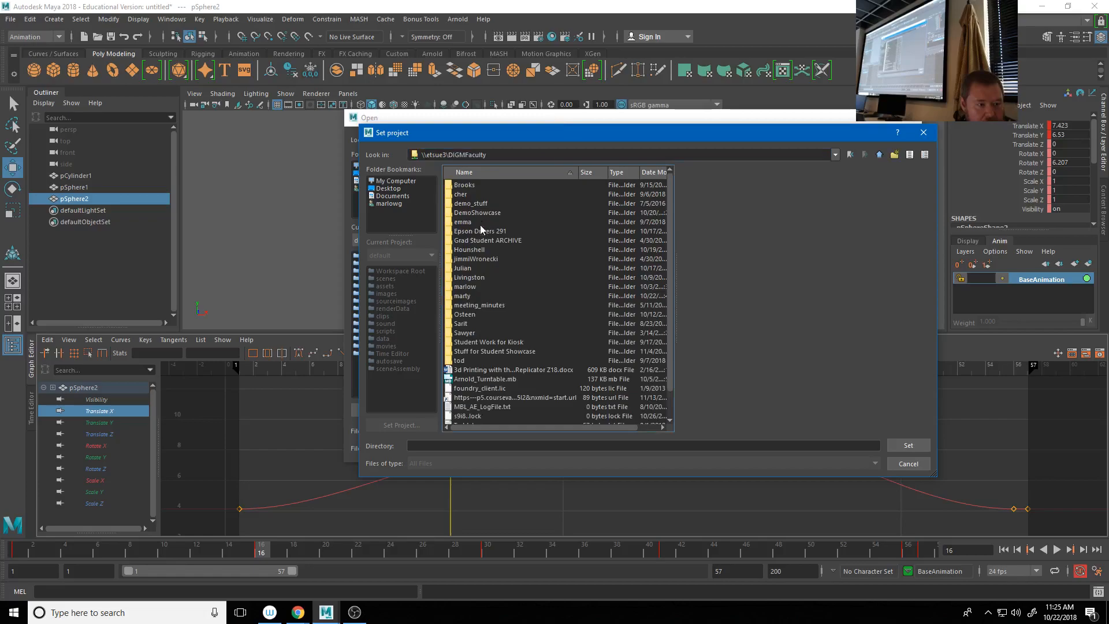
double_click(469, 286)
double_click(481, 184)
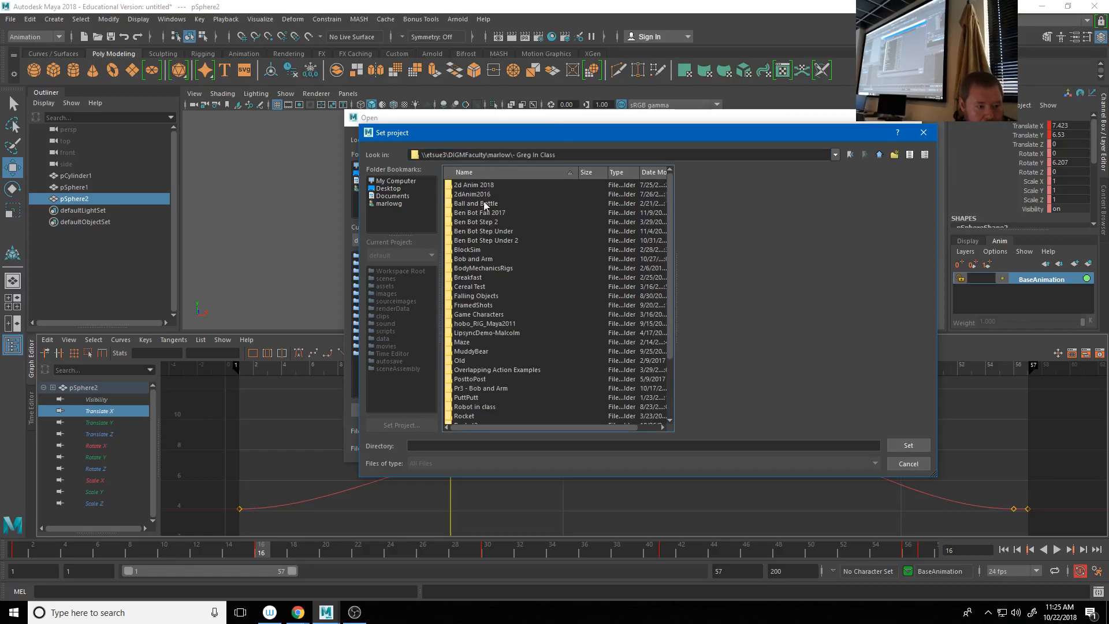
Step: Browse into Game Characters' Scenes folder and pick Run_ANIM.0013.mb
scroll(473, 353, down, 3)
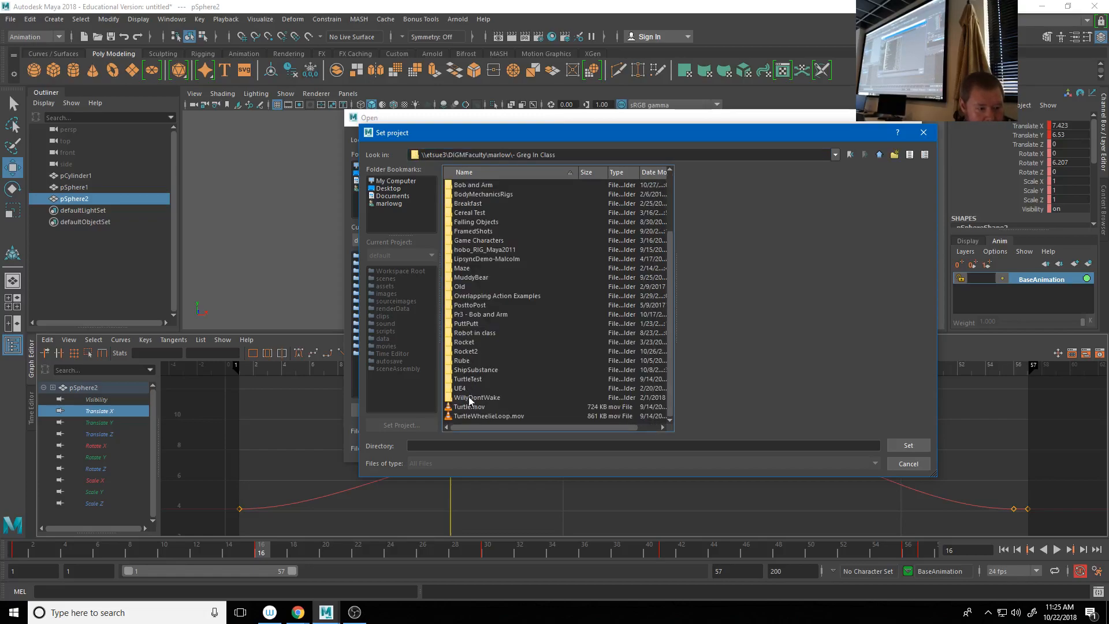
scroll(477, 335, up, 1)
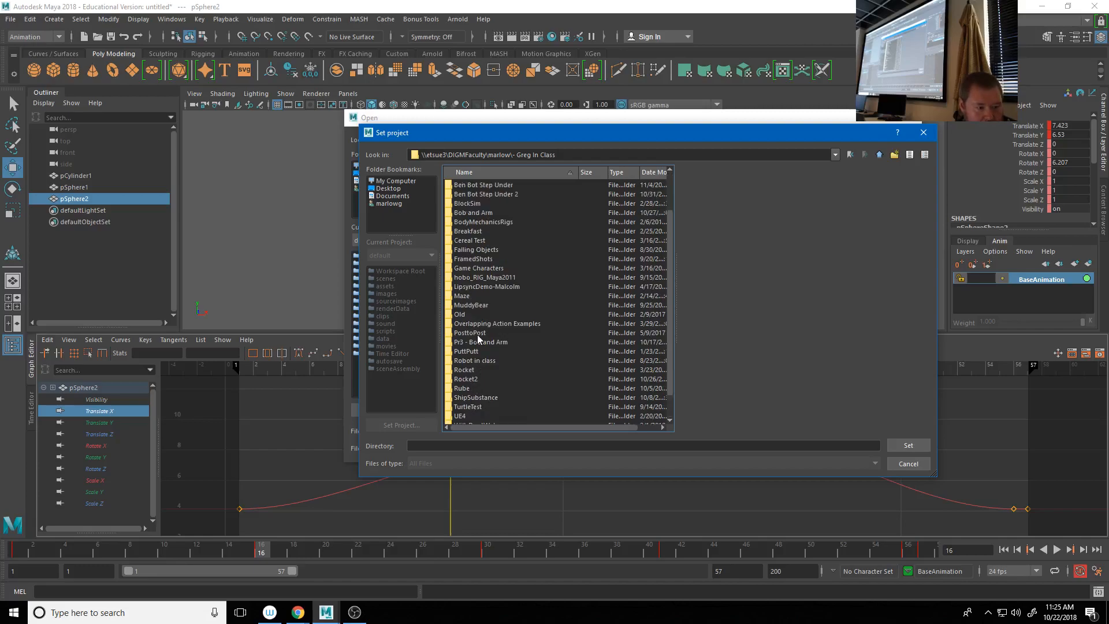
scroll(478, 339, up, 2)
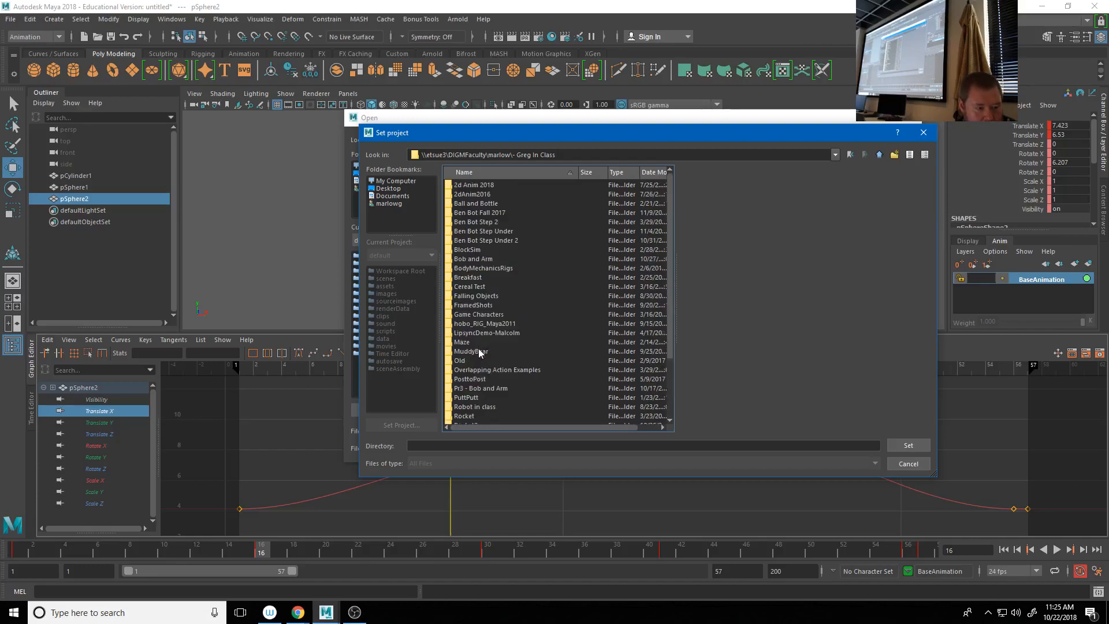
double_click(477, 315)
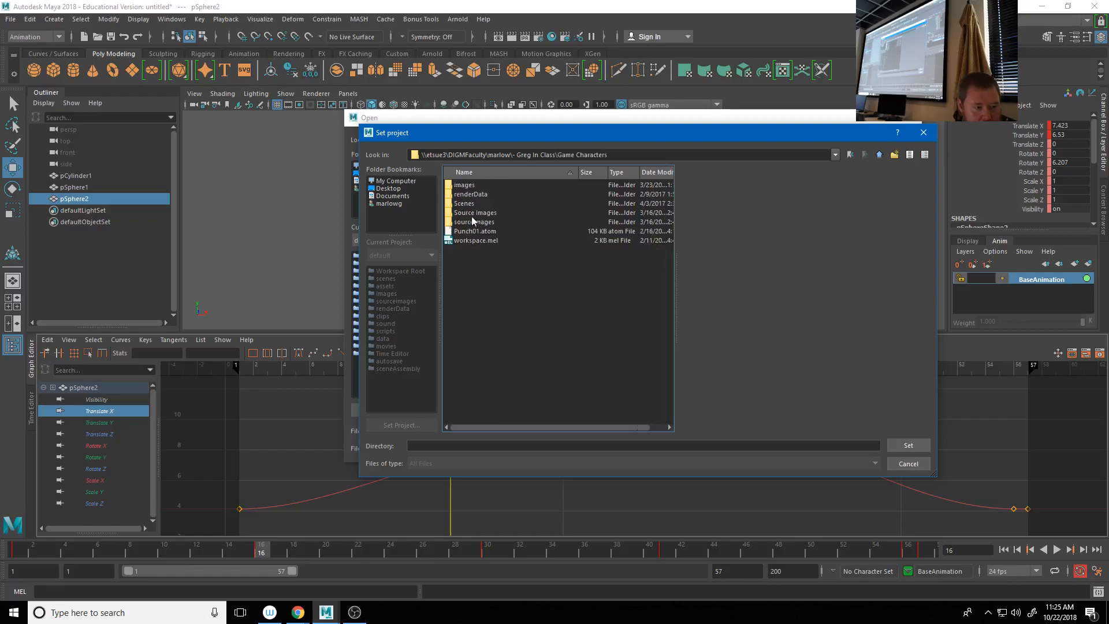
double_click(470, 203)
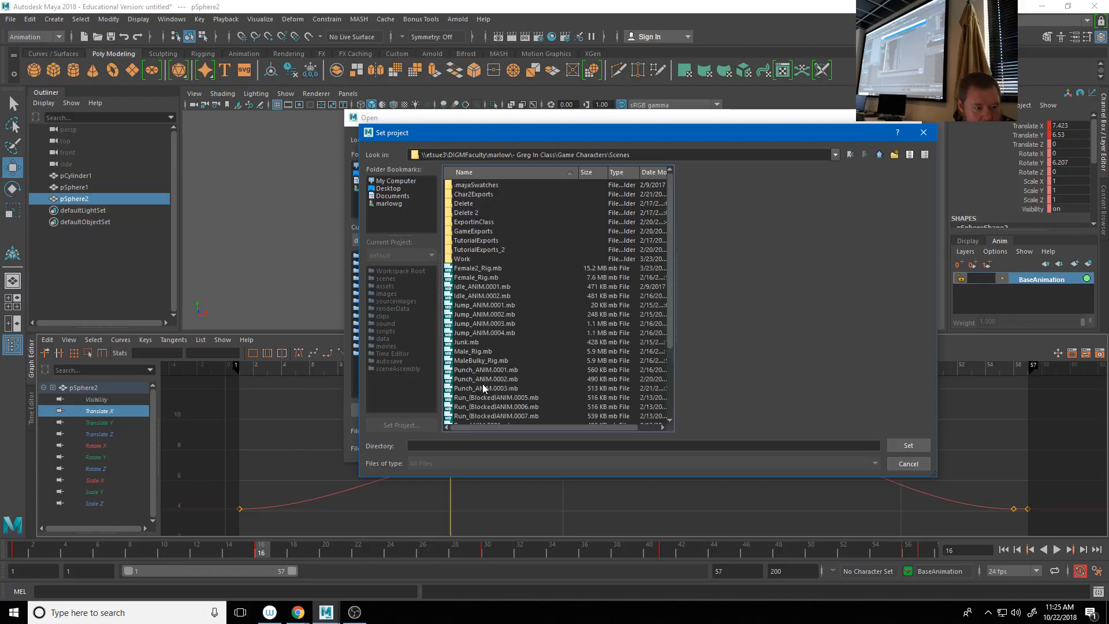
click(476, 416)
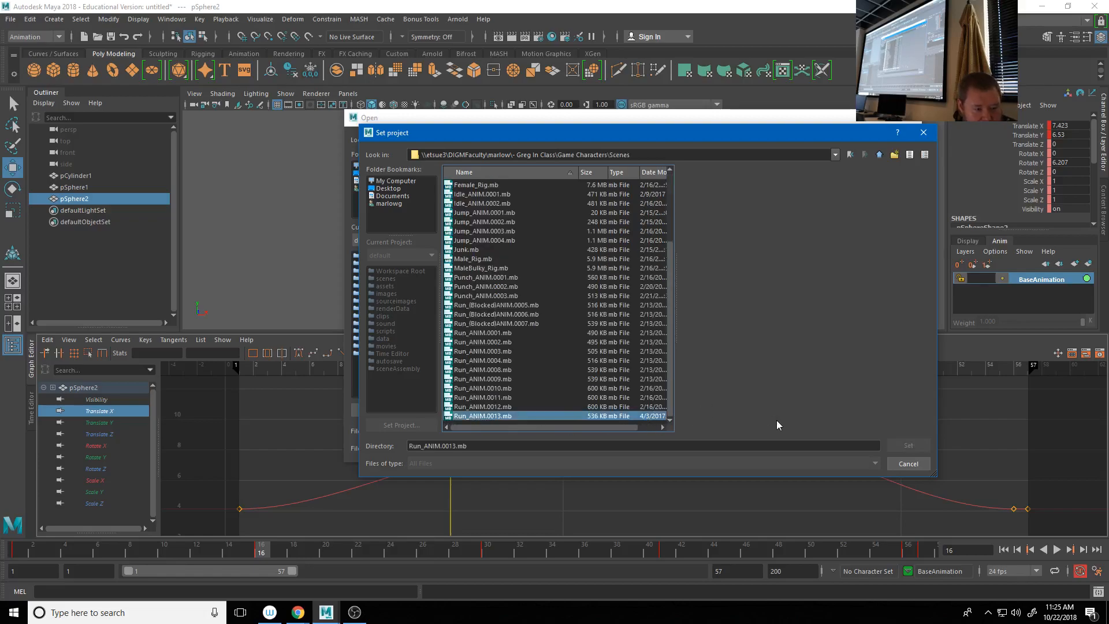
Step: Set Game Characters as the current project and choose Run_ANIM.0013.mb from its Scenes folder
click(879, 154)
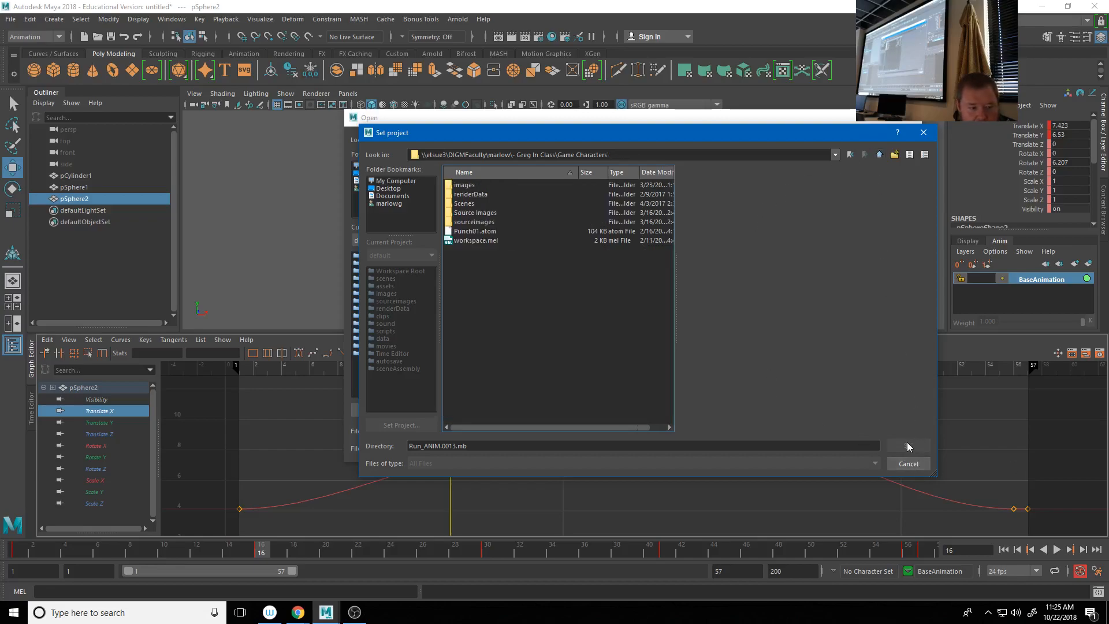
click(879, 154)
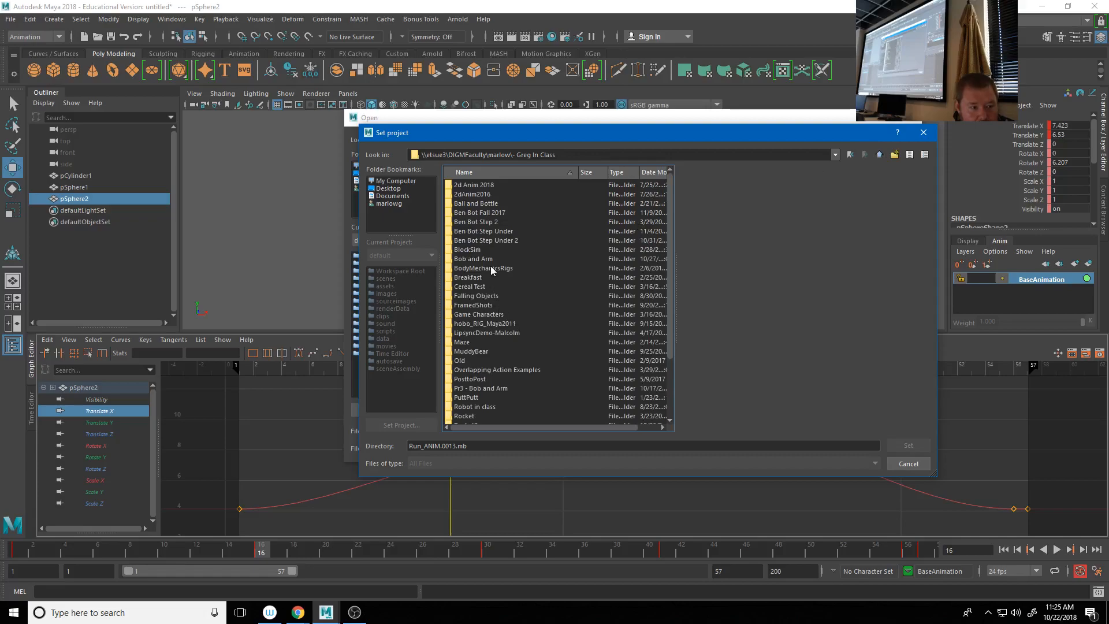
click(480, 316)
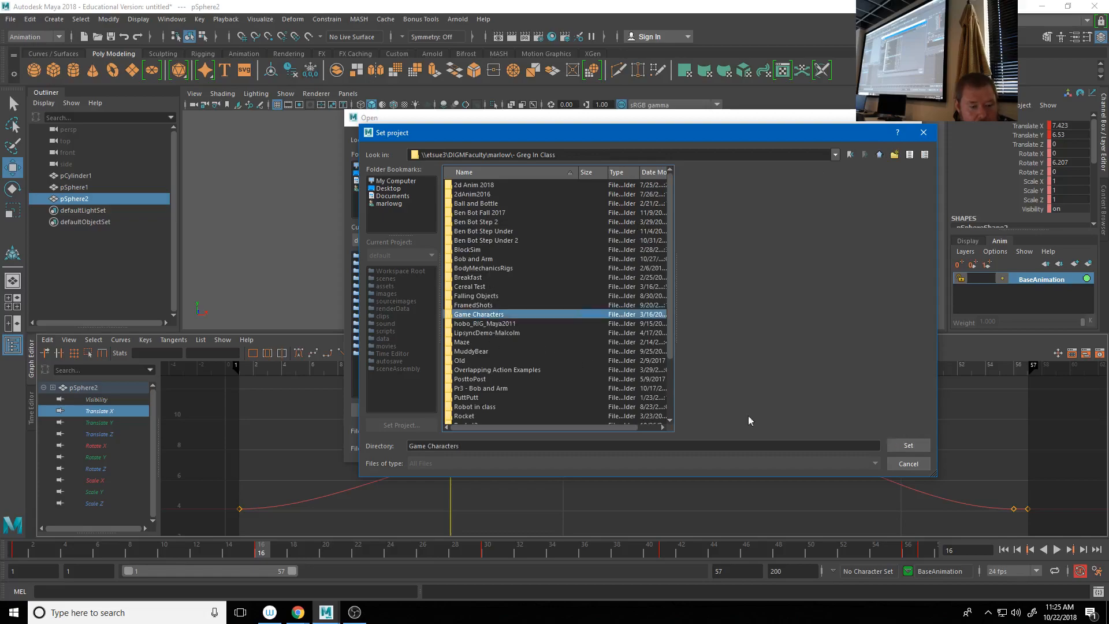
click(918, 447)
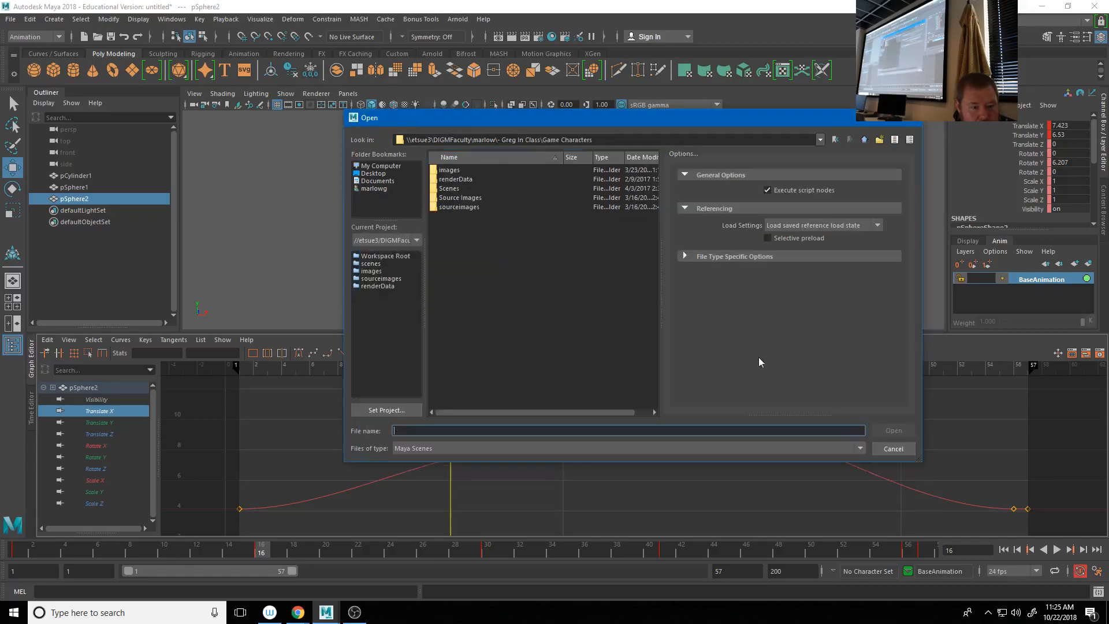
double_click(453, 189)
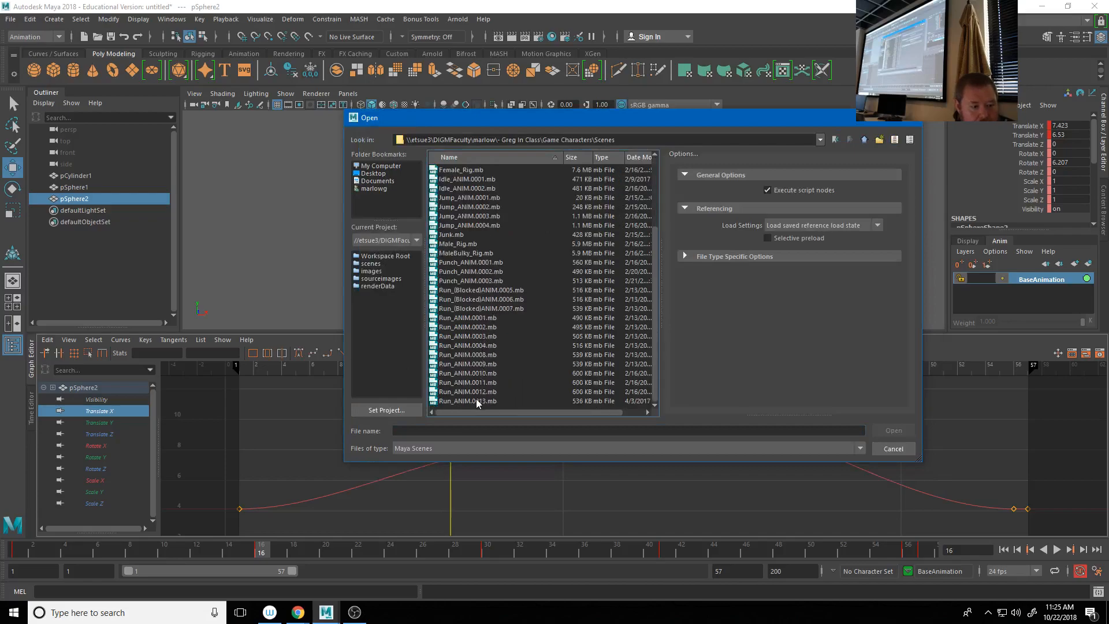
click(476, 400)
Step: Open Run_ANIM.0013.mb without saving the untitled scene, and switch to the perspective view
click(899, 430)
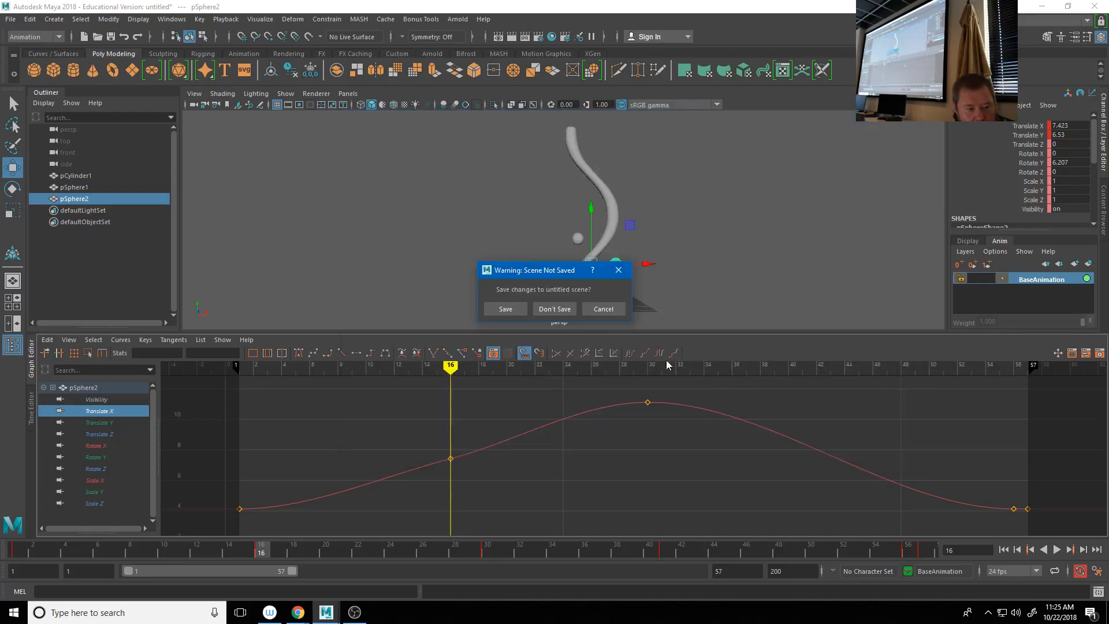
click(559, 310)
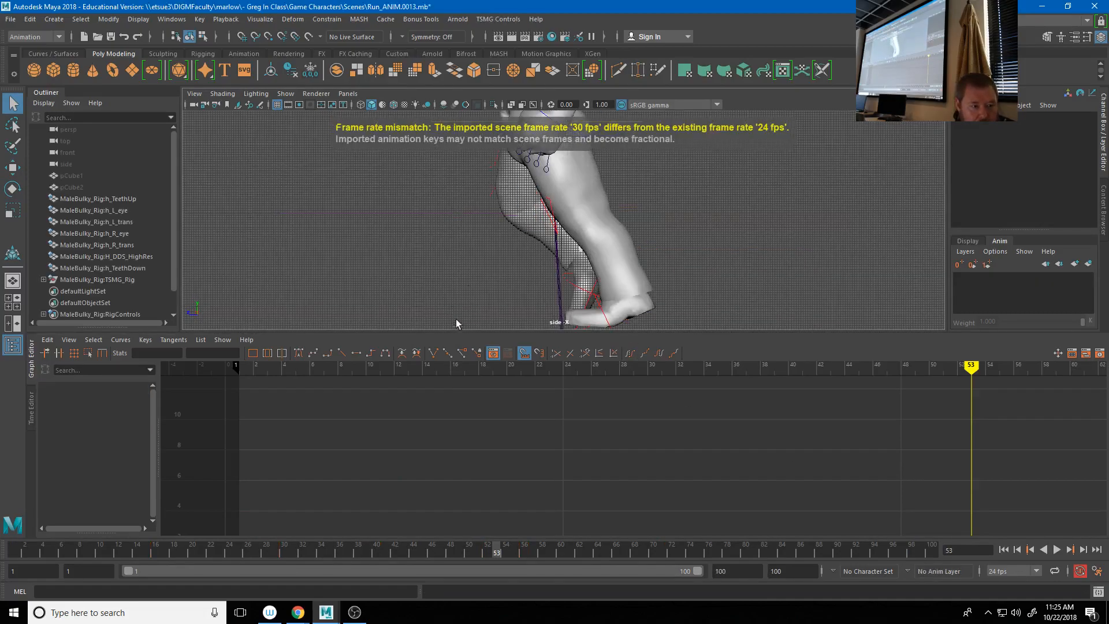
key(space)
drag(480, 237, 681, 223)
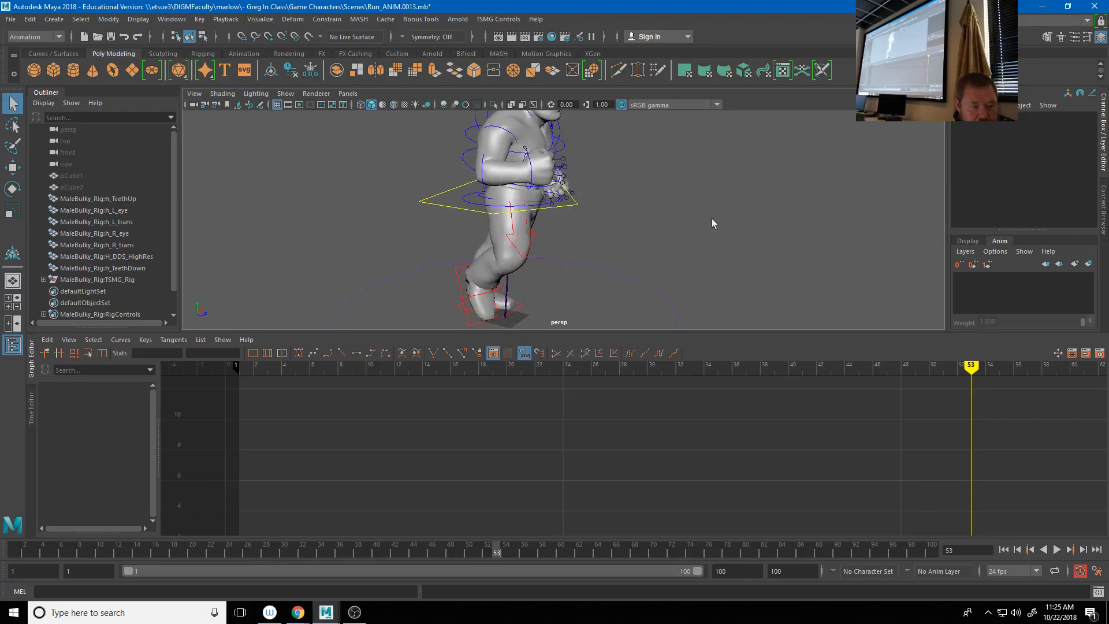
Step: Frame the character in textured display mode (6) and start the run animation playback
alt+right_drag(672, 186, 508, 168)
alt+drag(508, 168, 565, 229)
key(6)
alt+right_drag(566, 226, 629, 223)
alt+middle_drag(630, 223, 607, 243)
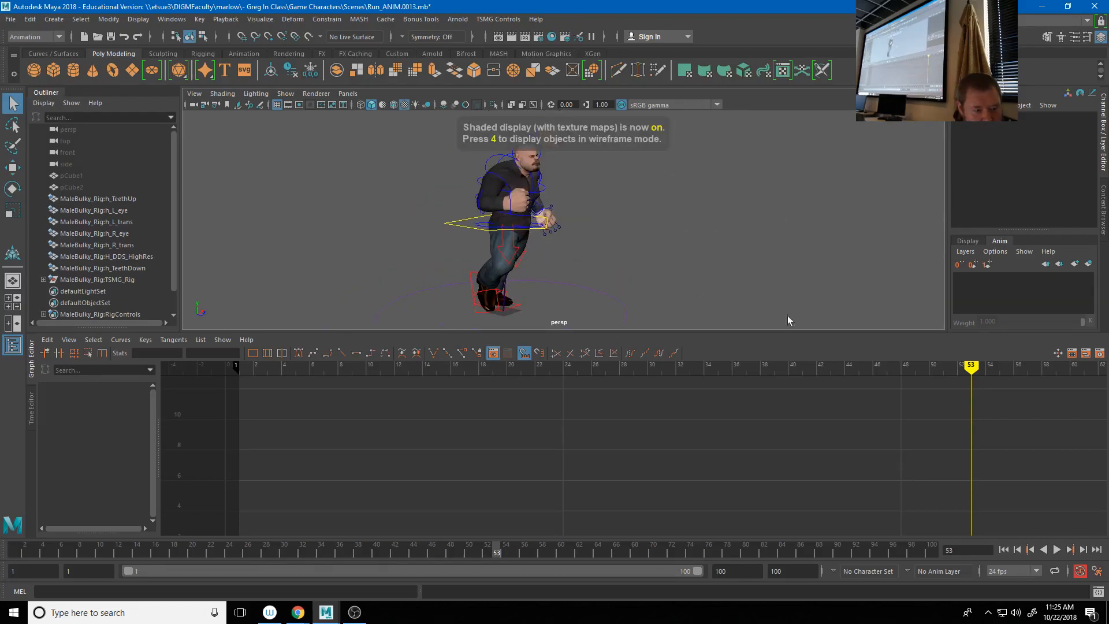
click(1056, 549)
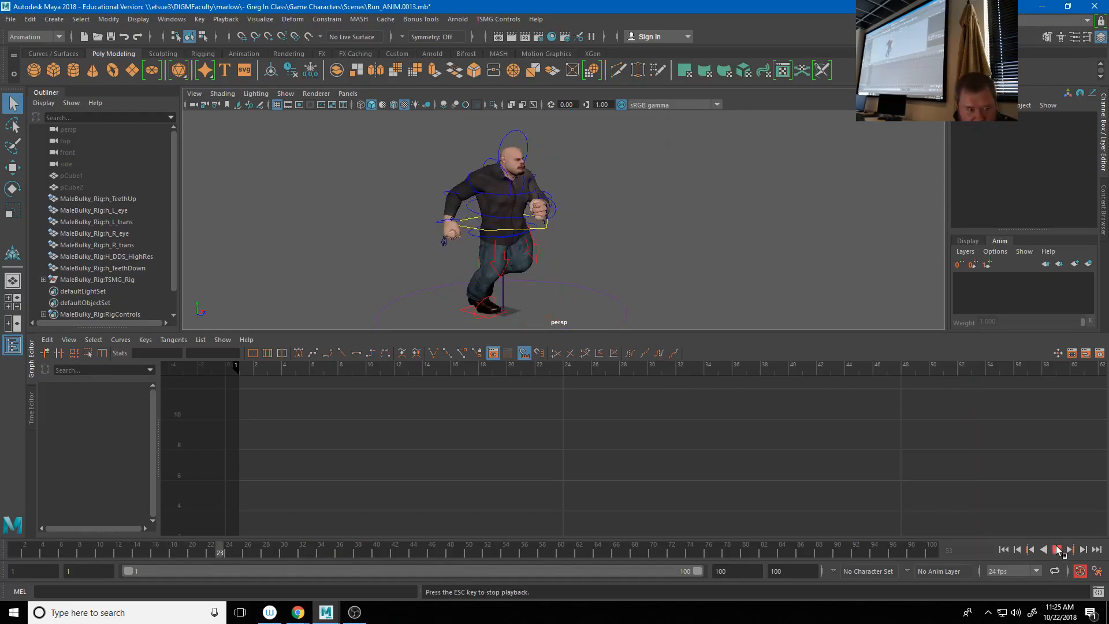
Step: Turn on NURBS Curves in the viewport's Show menu to reveal the rig controls
click(287, 94)
click(293, 129)
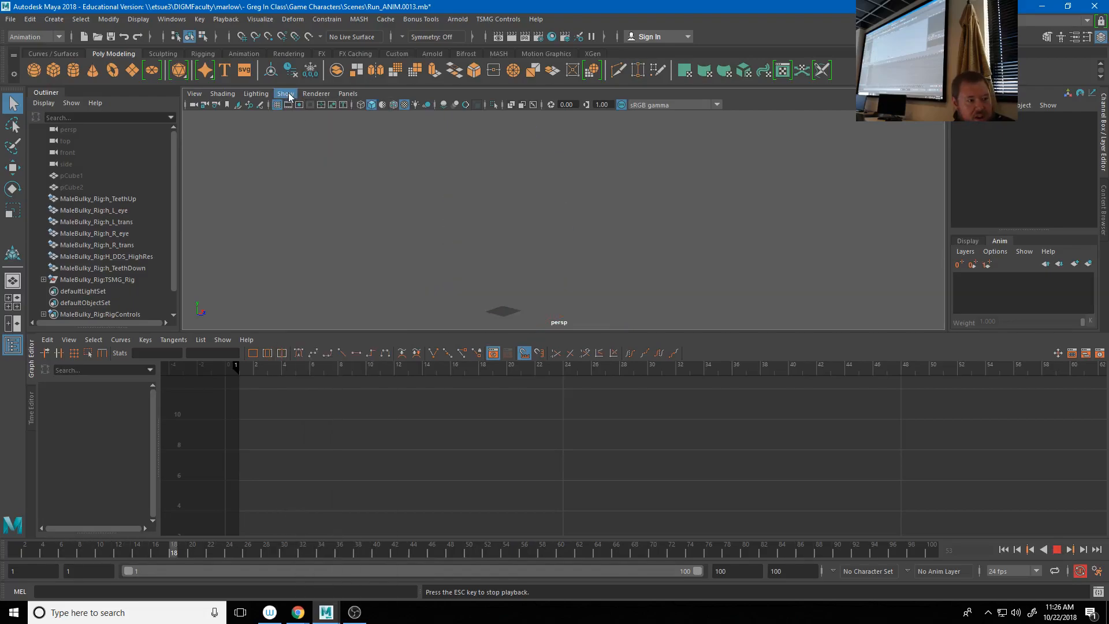
click(289, 96)
click(301, 113)
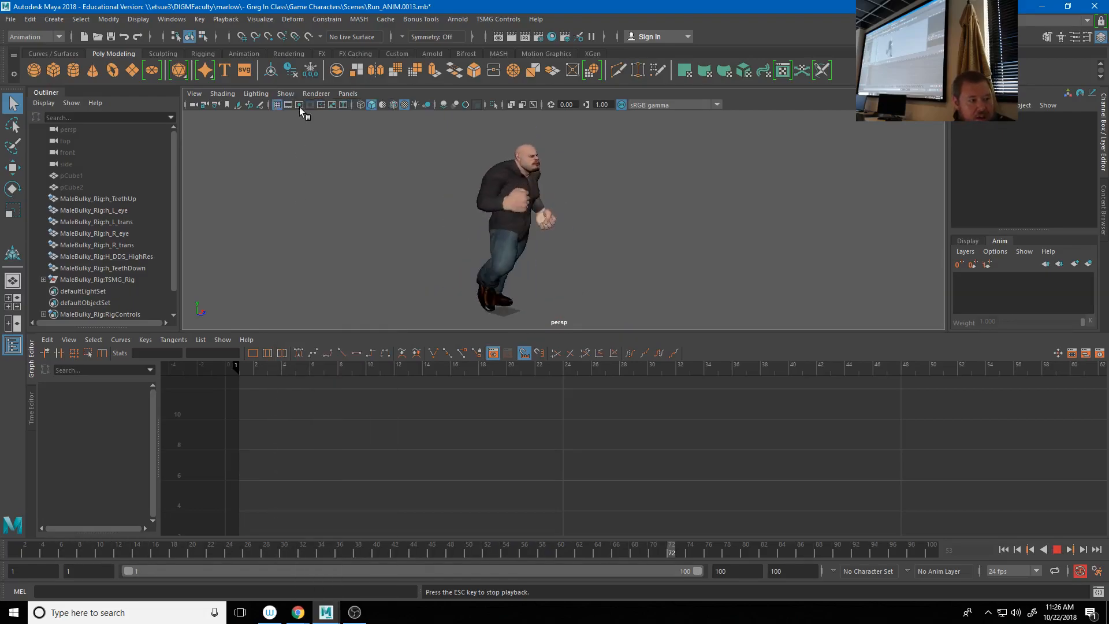
click(285, 94)
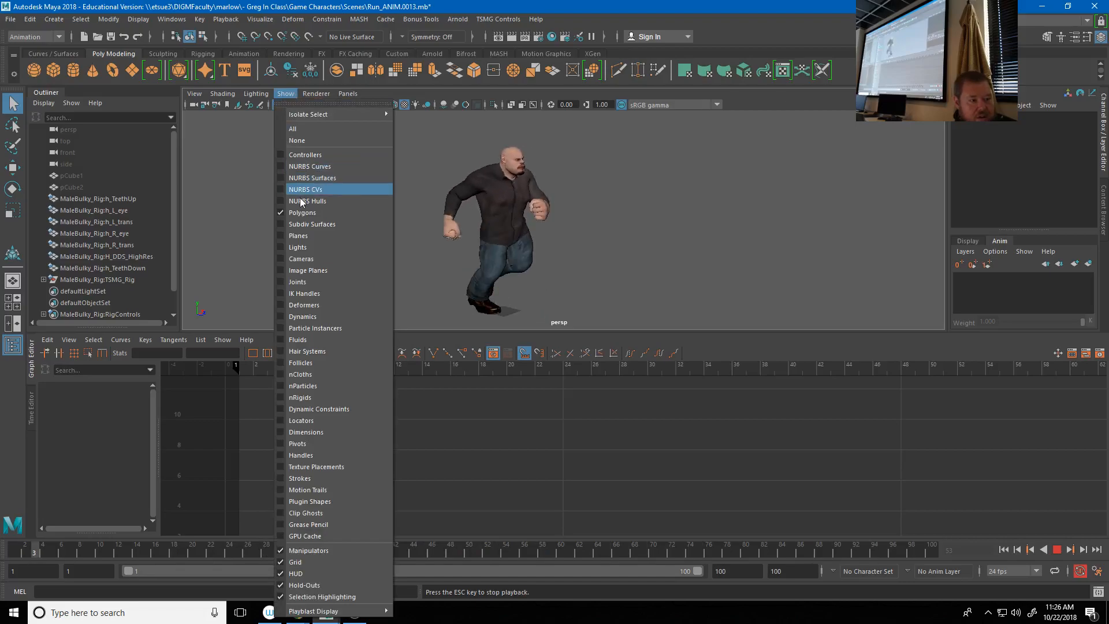
click(301, 166)
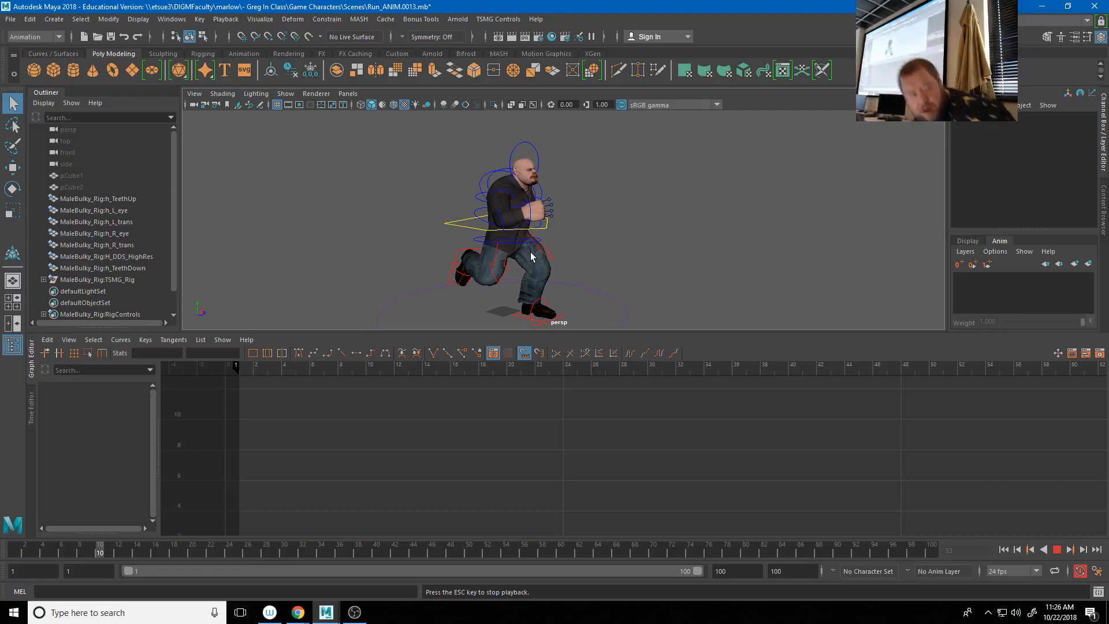
Step: Stop playback at frame 41 and select all RigControls in the Outliner
click(1056, 549)
scroll(67, 305, down, 1)
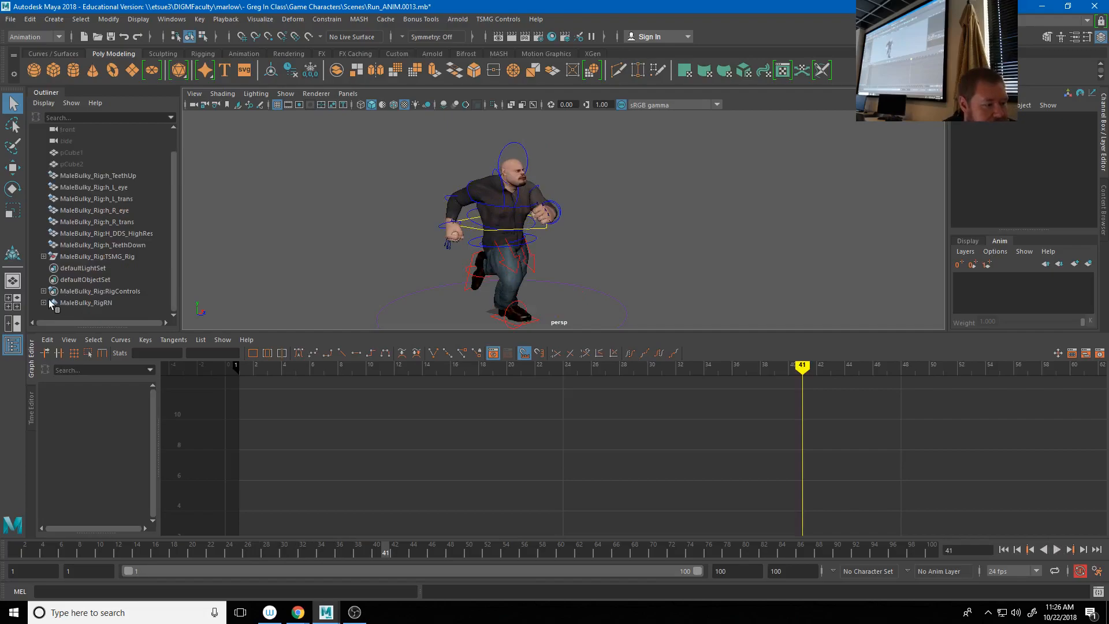
click(44, 292)
click(75, 303)
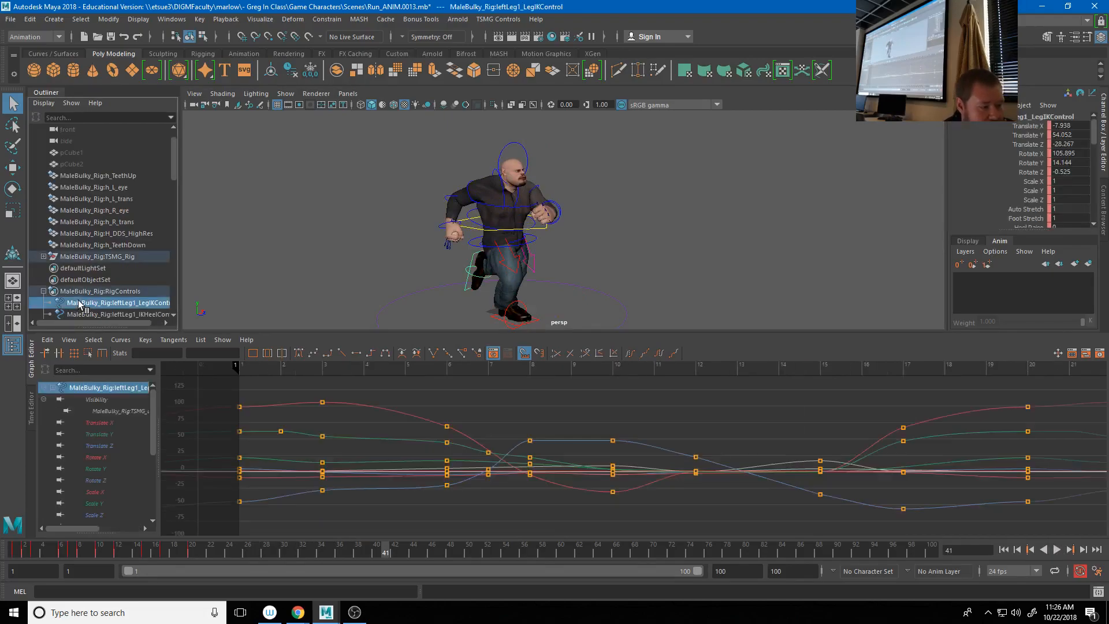
scroll(103, 301, down, 6)
shift+click(123, 291)
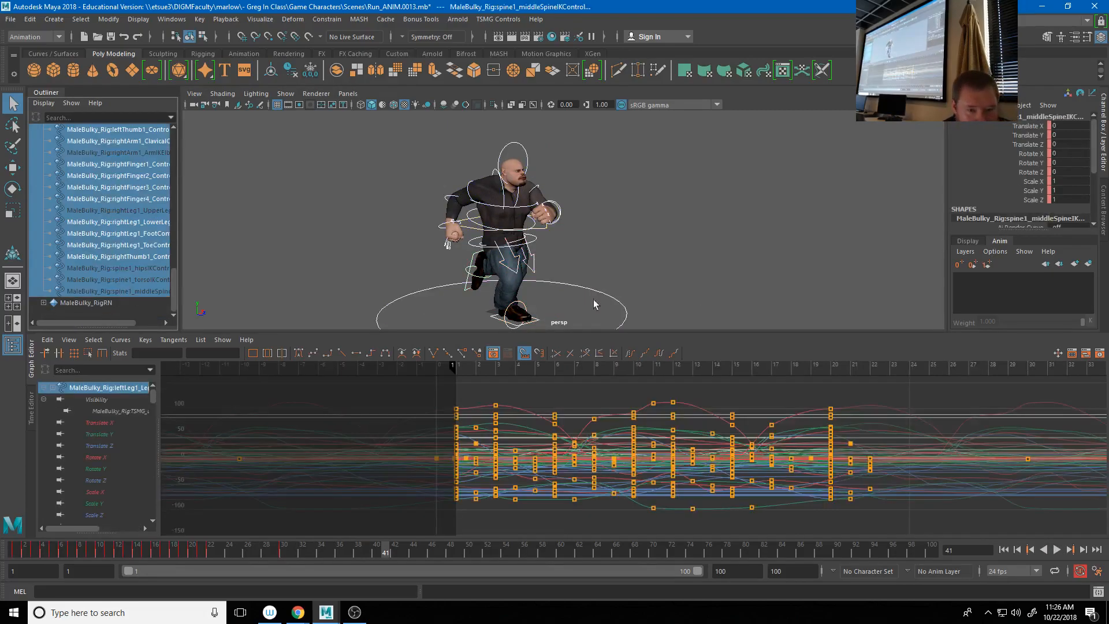
Step: Create a layer from the selected controls, name it PoseChange1, and deselect
click(1088, 265)
double_click(1038, 279)
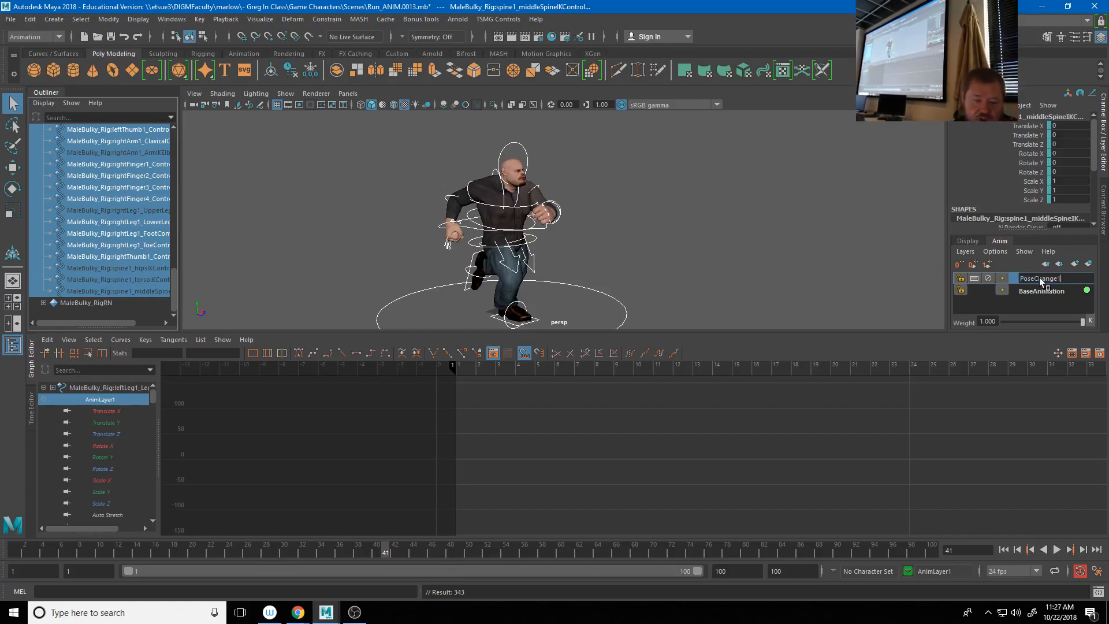
key(Return)
click(673, 257)
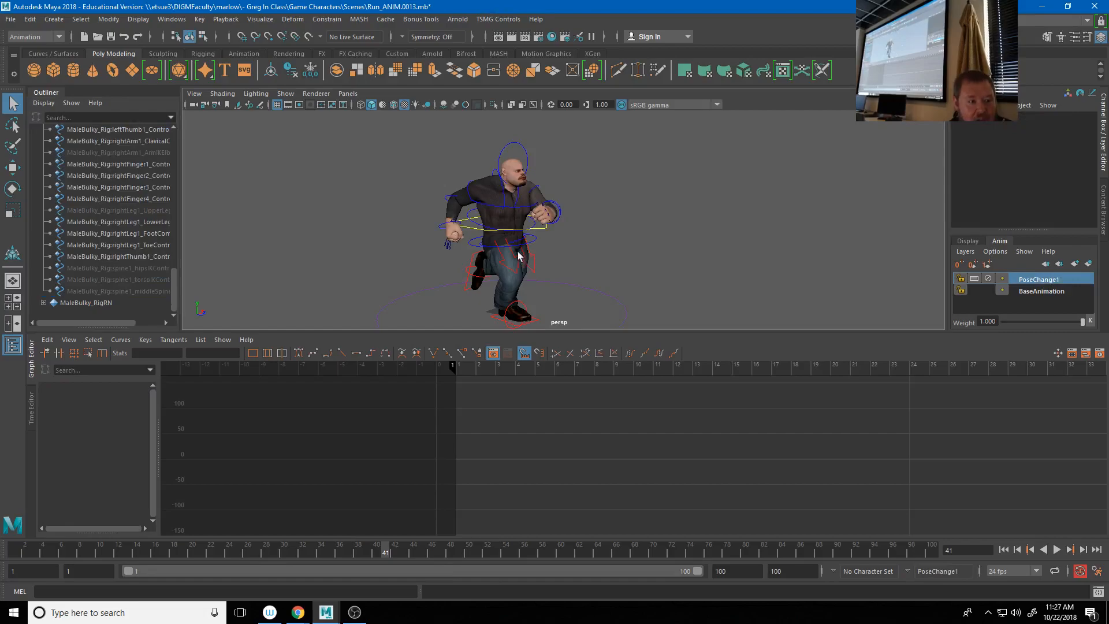
Step: With PoseChange1 active, rotate the lower spine and lean the middle spine forward
click(477, 249)
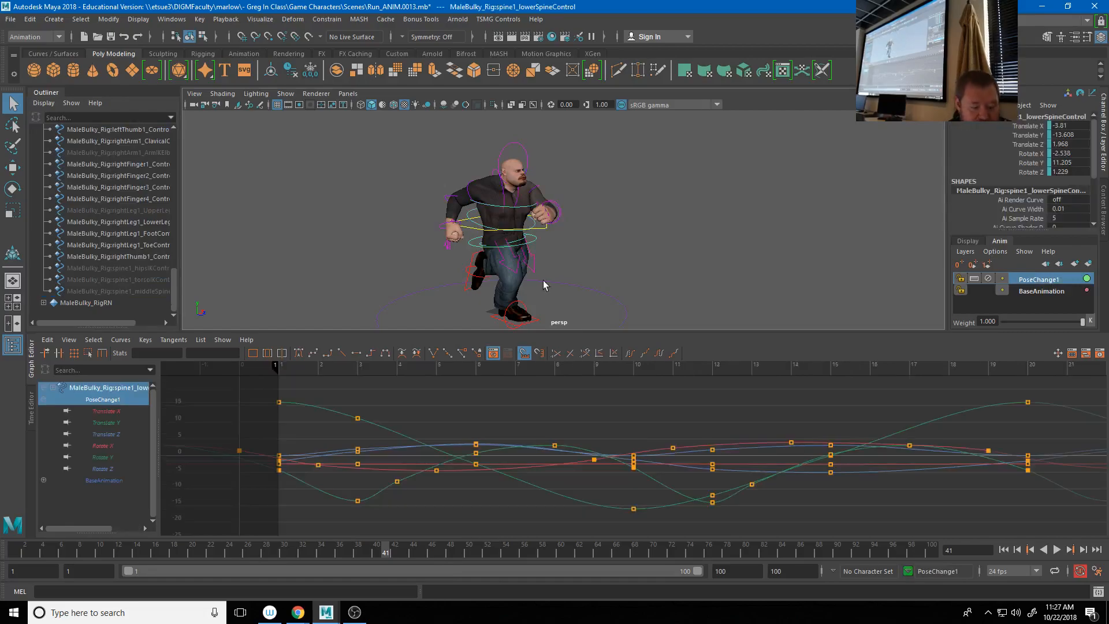
click(1048, 279)
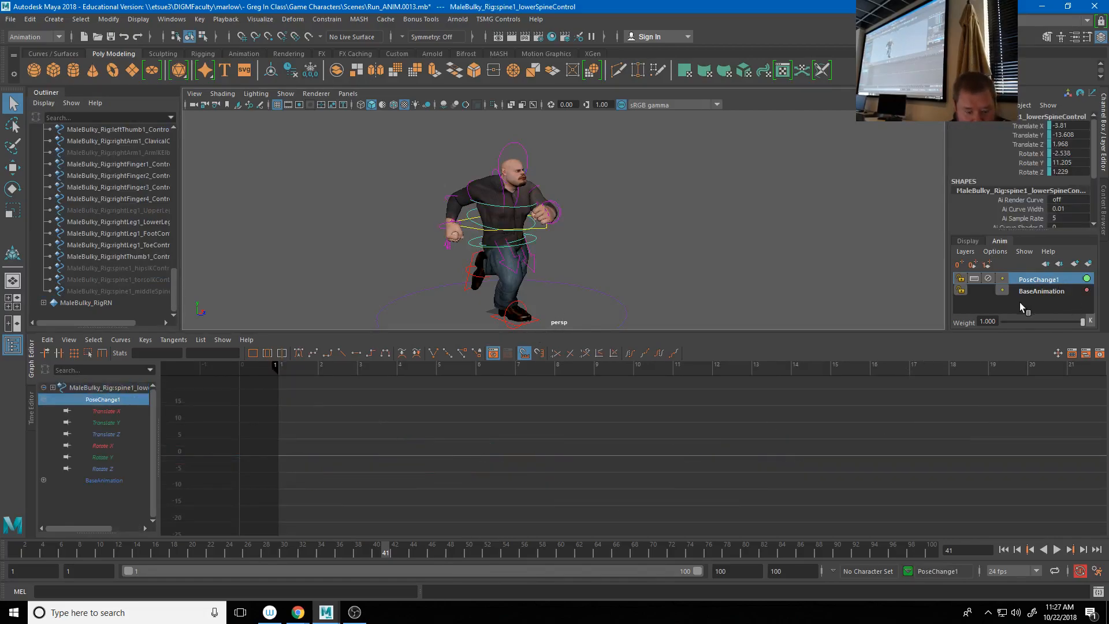
key(e)
drag(509, 270, 487, 271)
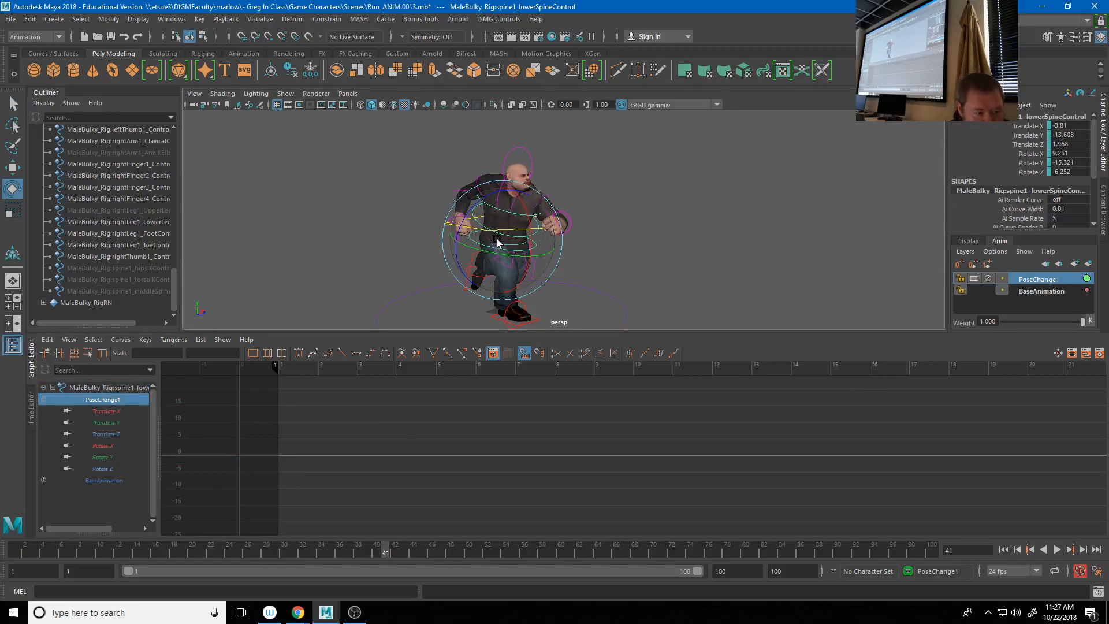
click(617, 232)
click(537, 240)
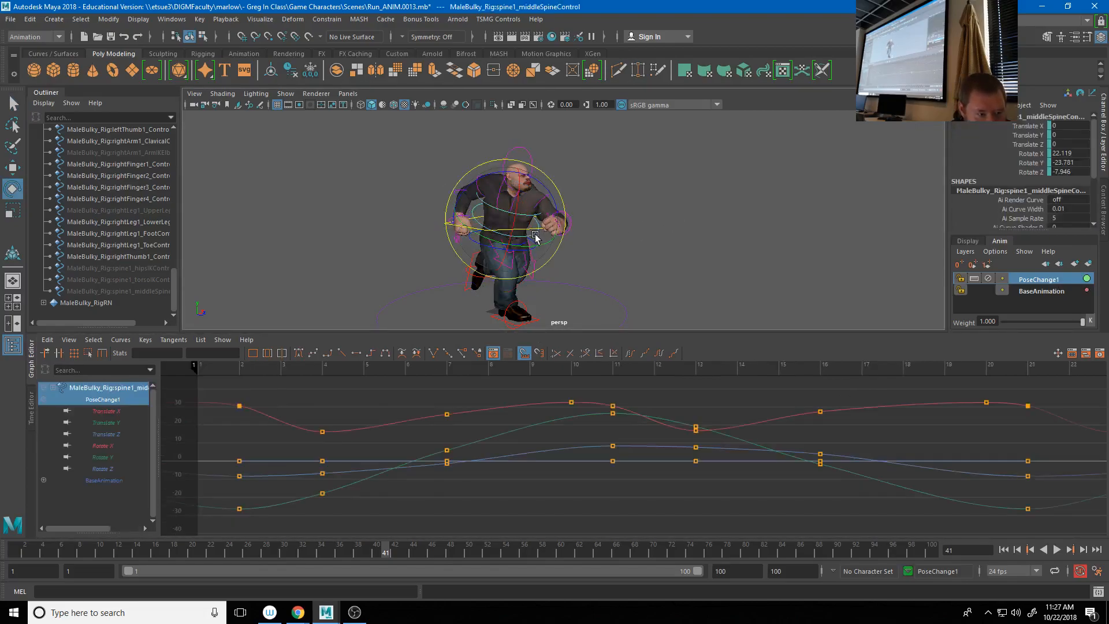
drag(540, 237, 535, 245)
click(698, 263)
Step: Turn the head control to one side
click(545, 211)
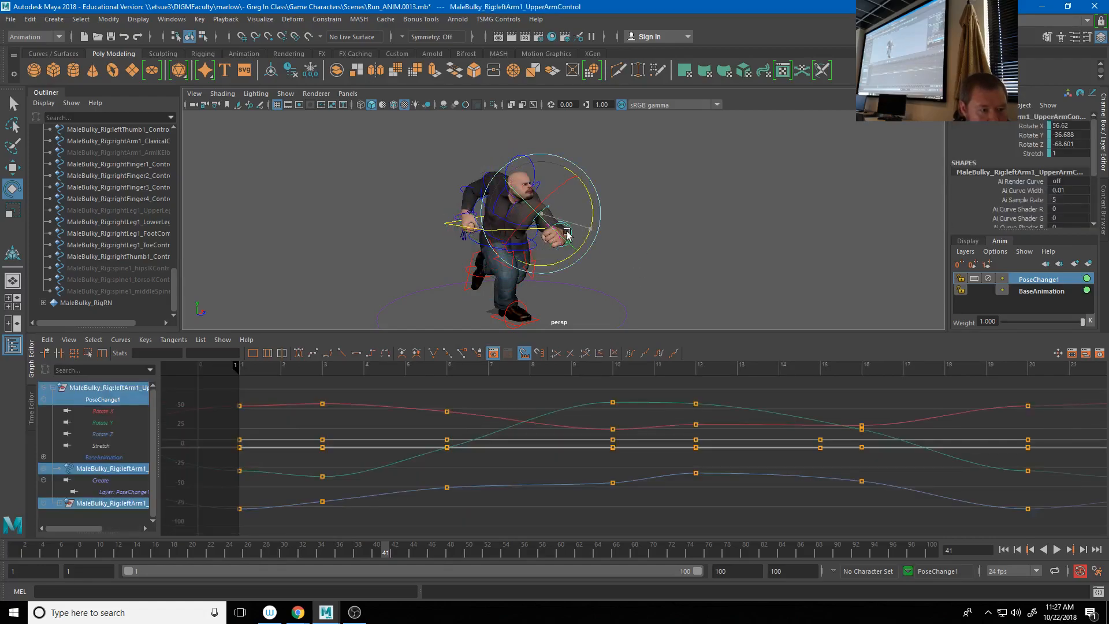
click(721, 254)
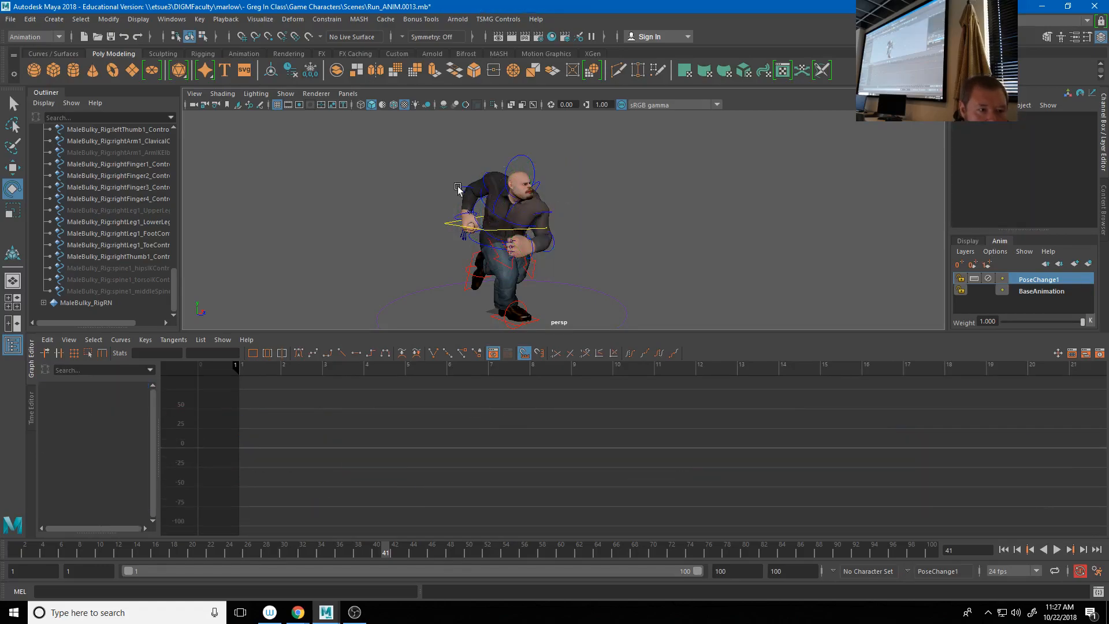
click(496, 221)
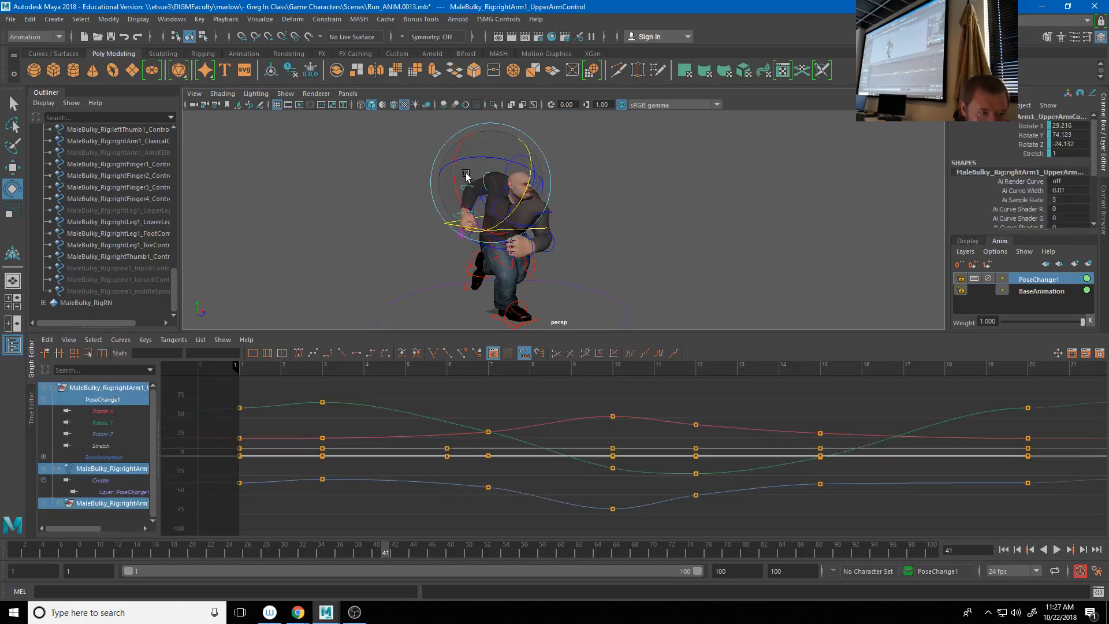
click(623, 183)
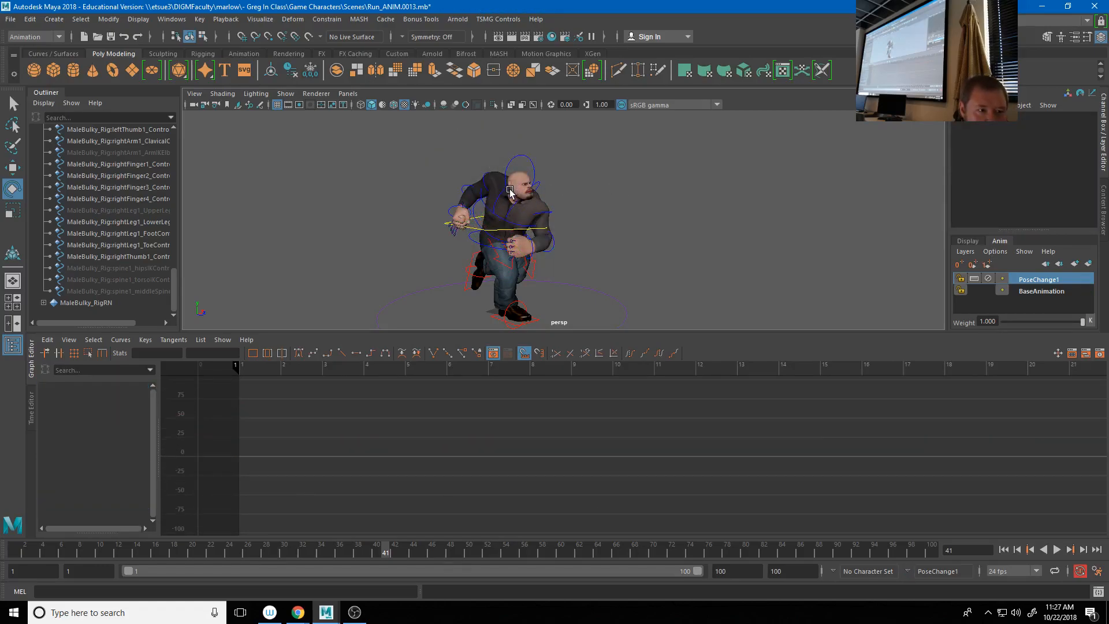
click(554, 217)
drag(532, 221, 544, 299)
click(671, 264)
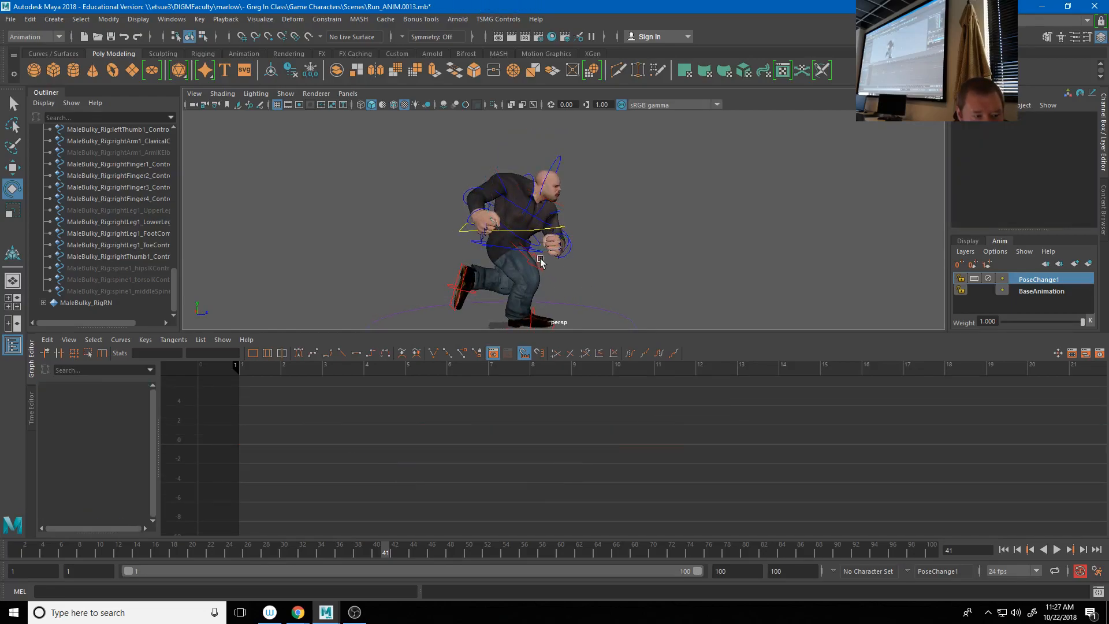
Step: Move the lower spine forward along Z and tilt it further forward
click(486, 248)
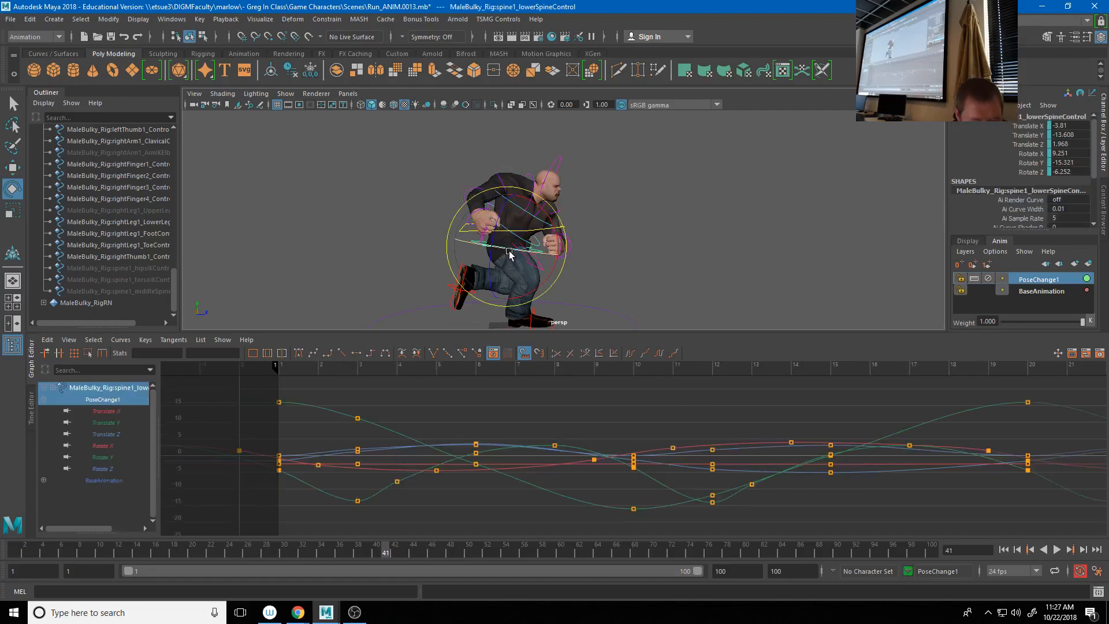
key(w)
drag(538, 250, 549, 250)
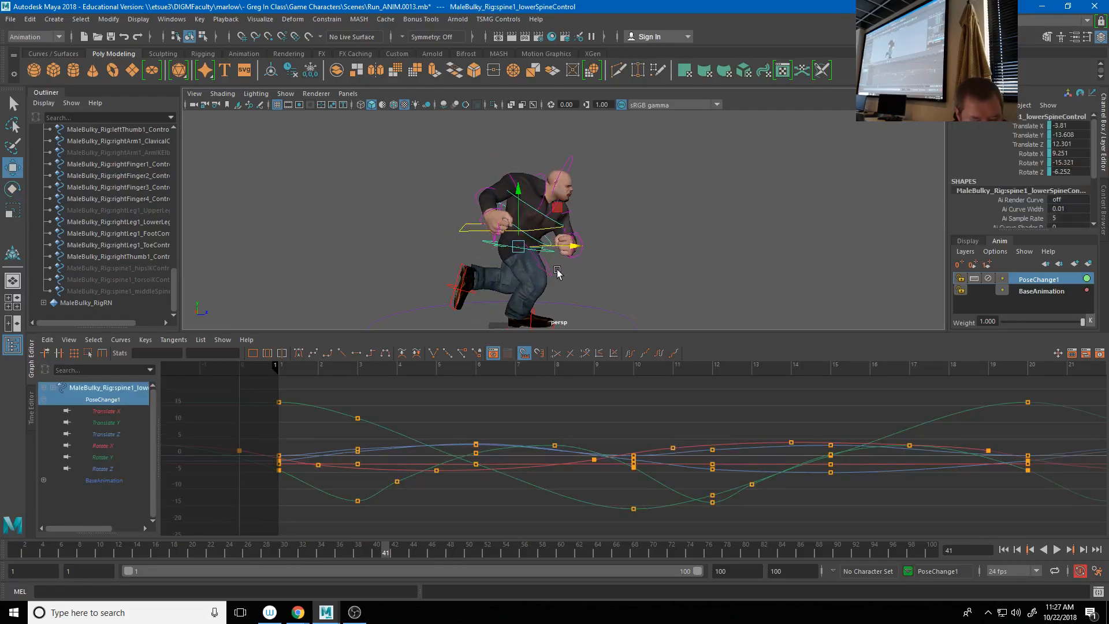
key(e)
drag(566, 232, 567, 241)
scroll(566, 234, up, 3)
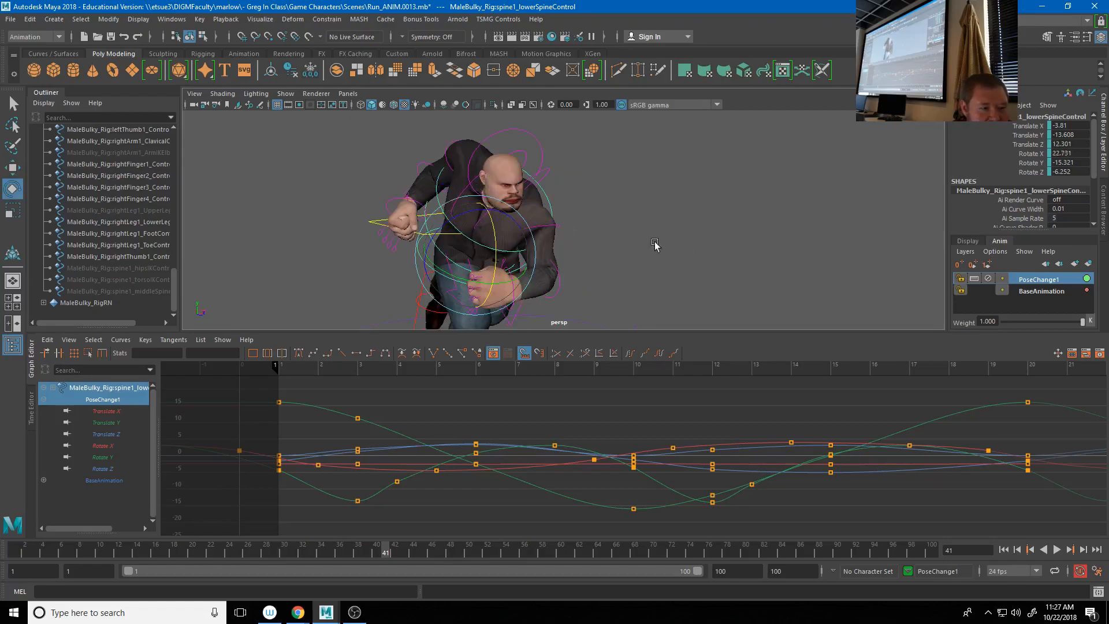
Step: Rotate the right clavicle and slightly rotate the left forearm
click(465, 222)
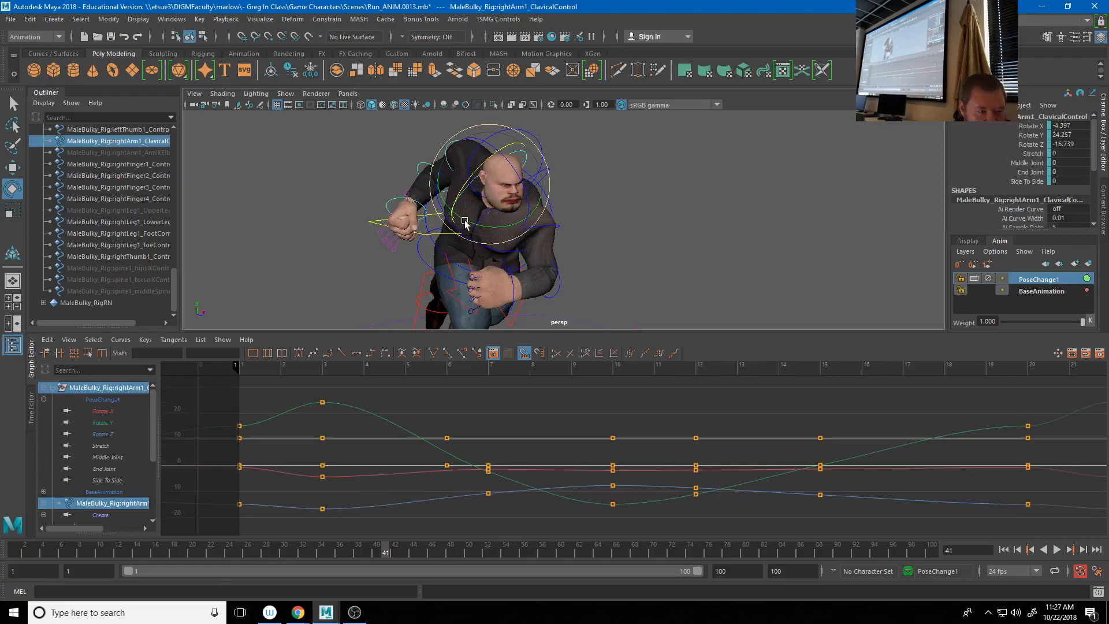
drag(465, 222, 394, 152)
click(448, 163)
click(443, 162)
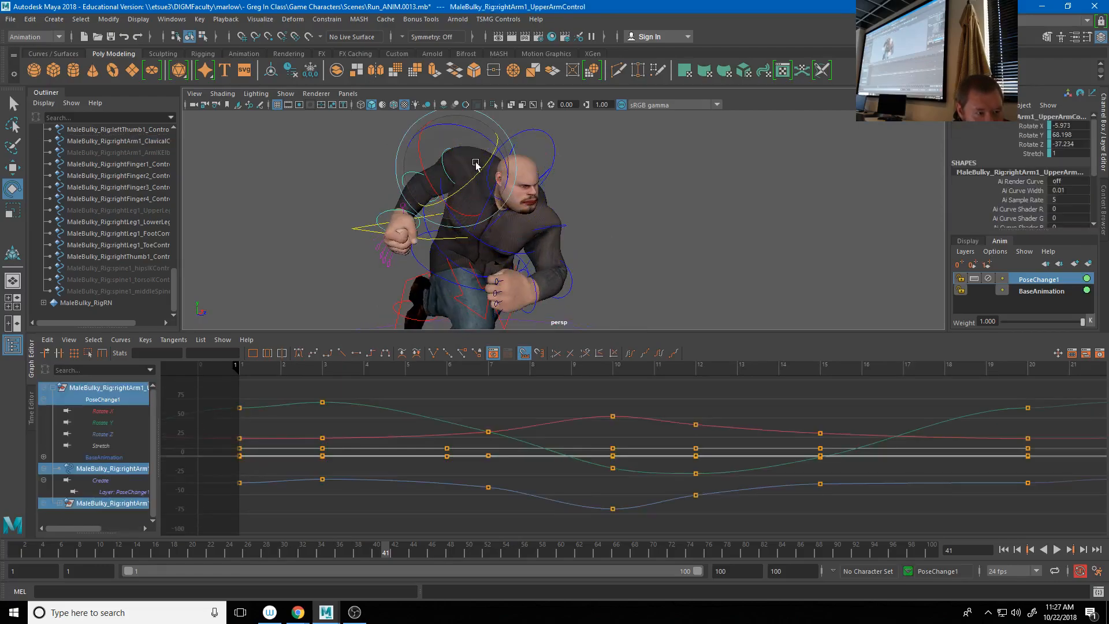
click(361, 171)
click(429, 181)
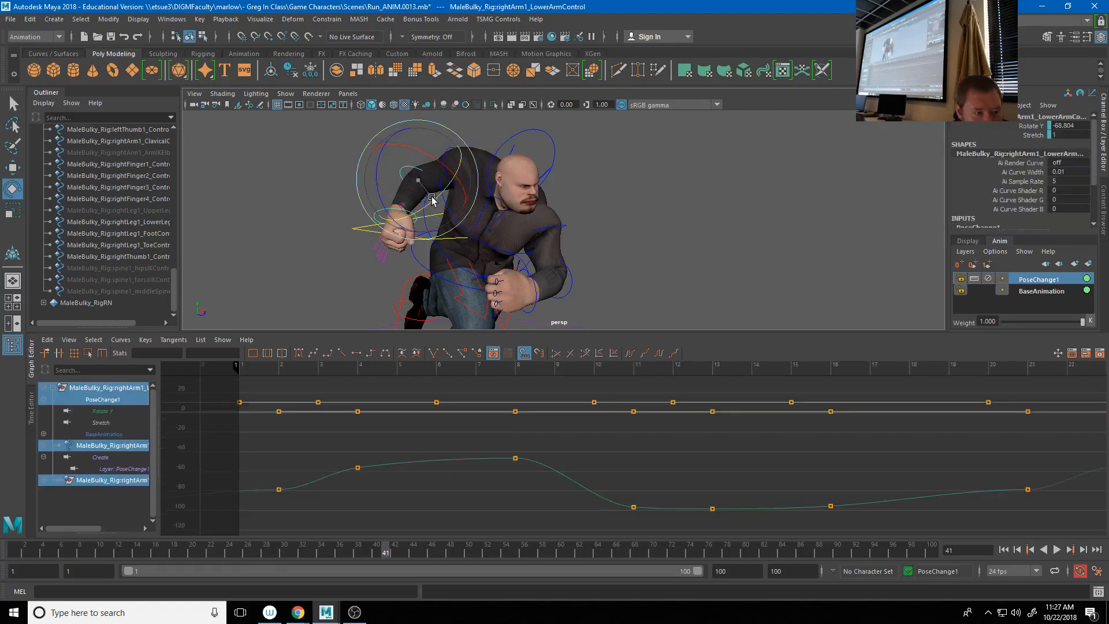
click(571, 293)
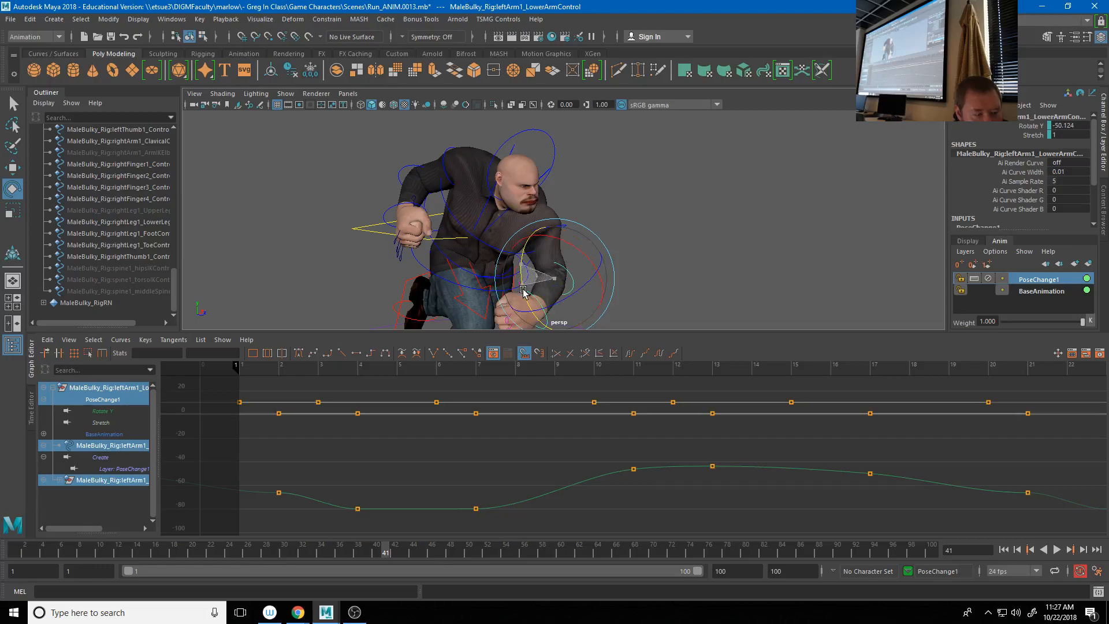
drag(522, 291, 526, 299)
Step: From a frontal view, rotate the left clavicle and reselect the left upper arm and PoseChange1
alt+drag(644, 260, 583, 263)
alt+drag(750, 253, 703, 250)
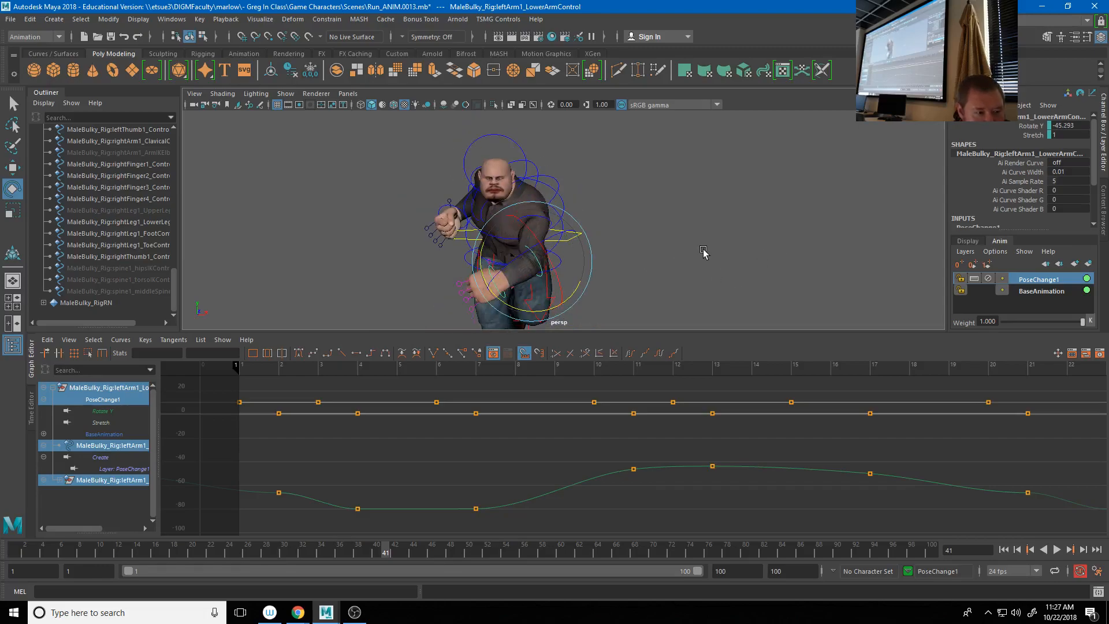
click(704, 253)
click(546, 181)
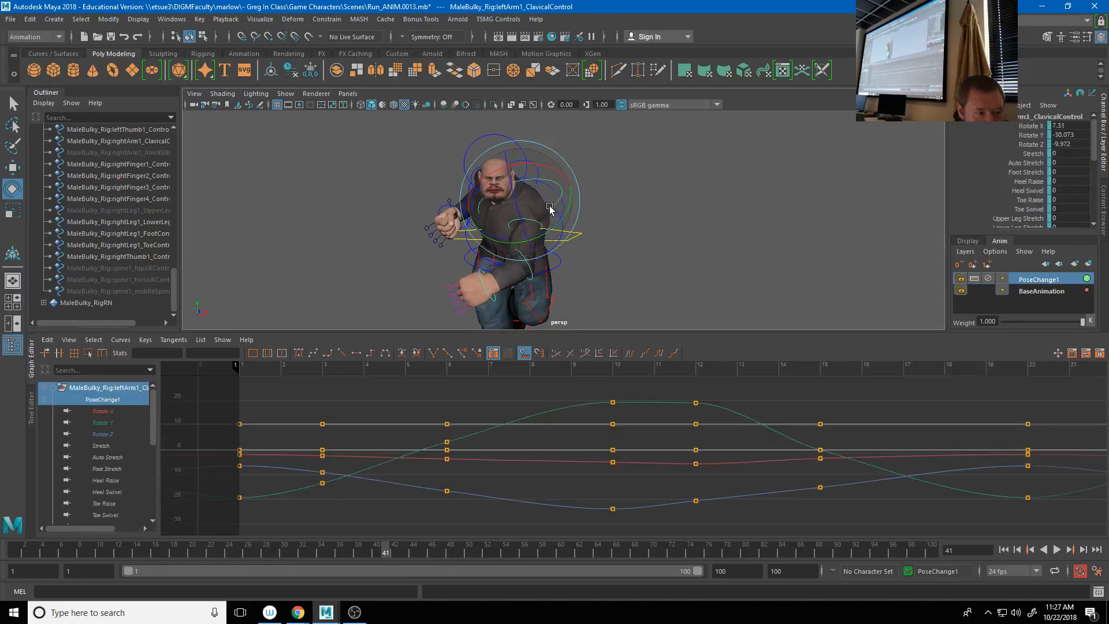
drag(544, 160, 550, 206)
click(702, 243)
click(549, 206)
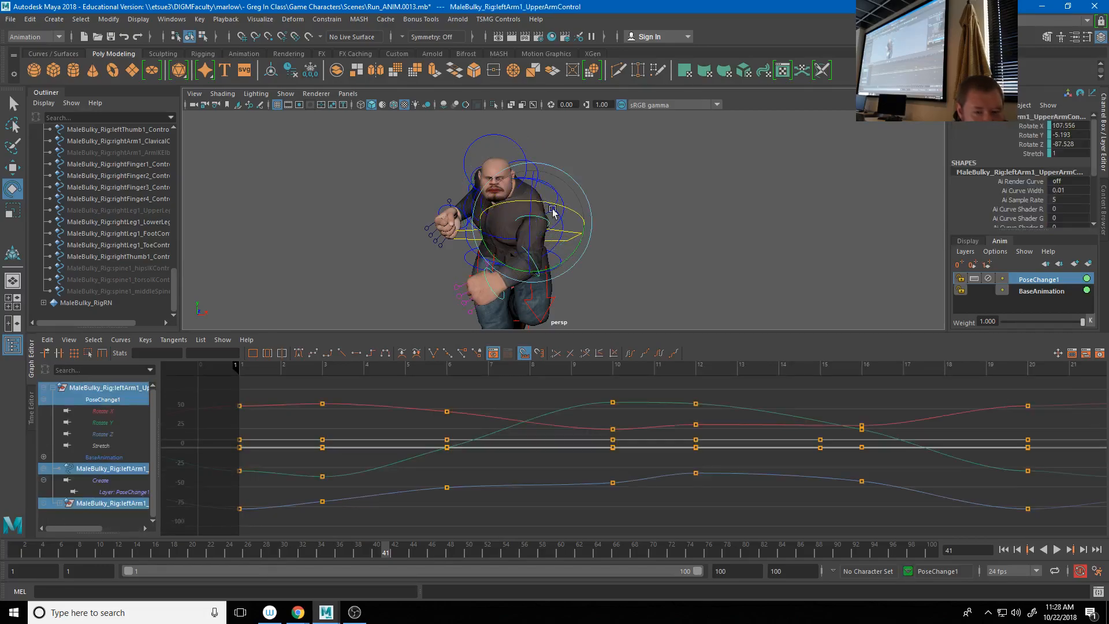
click(1030, 279)
click(124, 292)
Step: Select all rig controls, scrub to review the pose, and key them at frame 26
scroll(114, 280, up, 5)
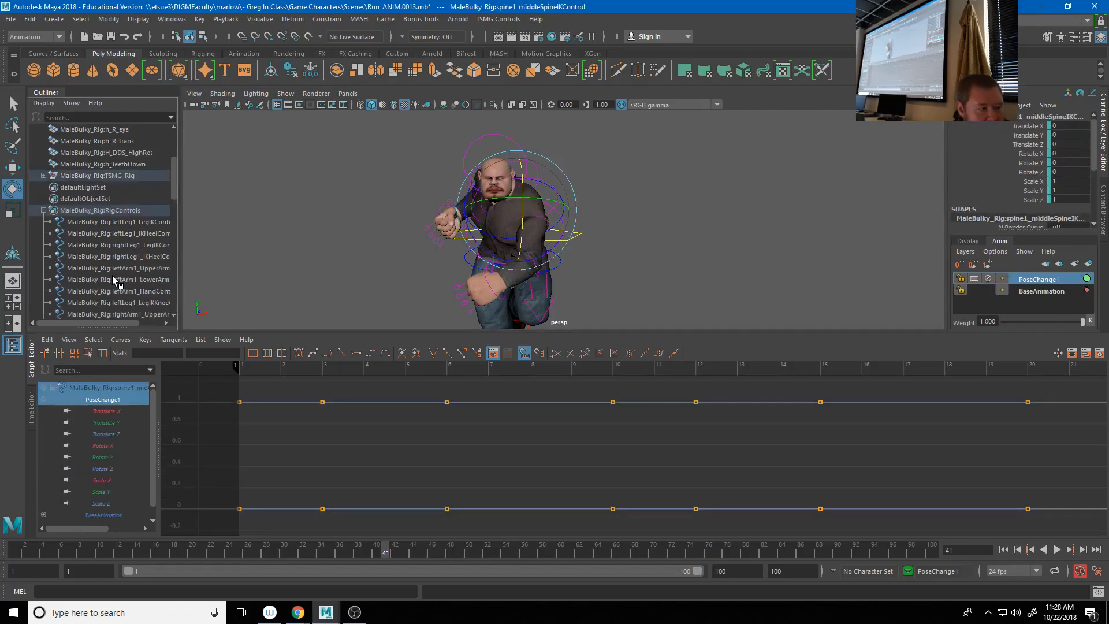
shift+click(107, 224)
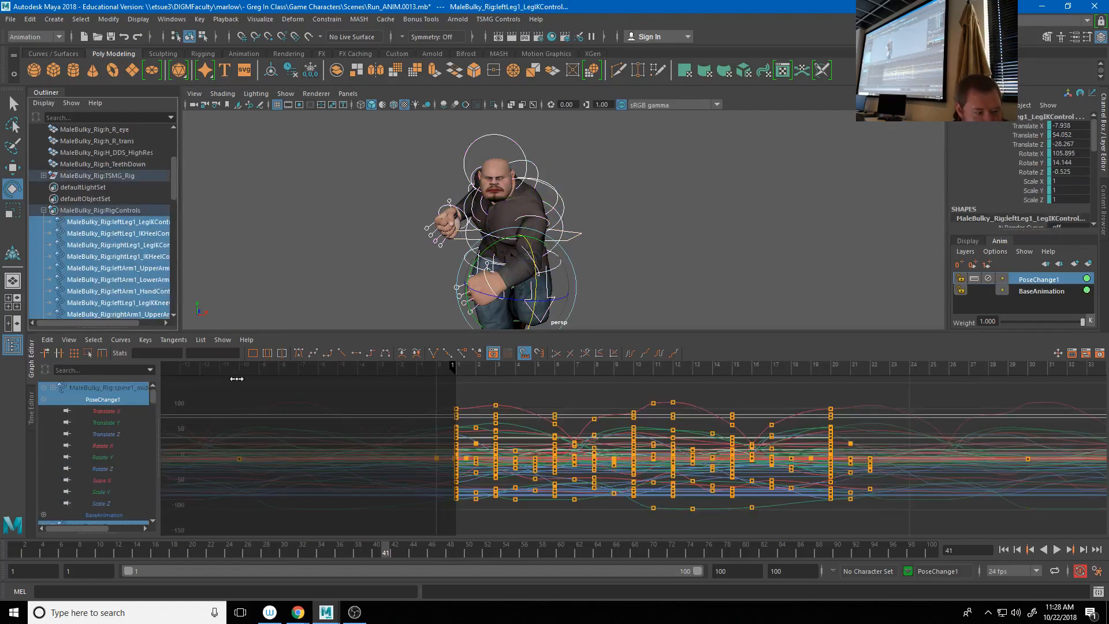
drag(361, 545, 404, 545)
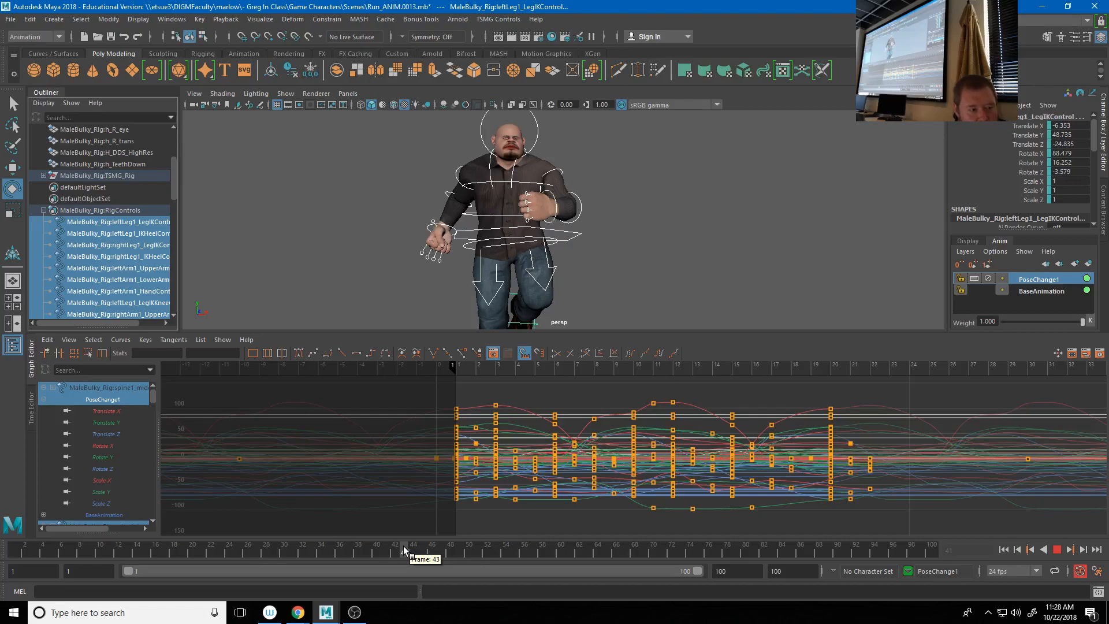
mouse_move(325, 547)
mouse_down()
mouse_move(212, 545)
mouse_move(266, 545)
mouse_move(248, 551)
mouse_up()
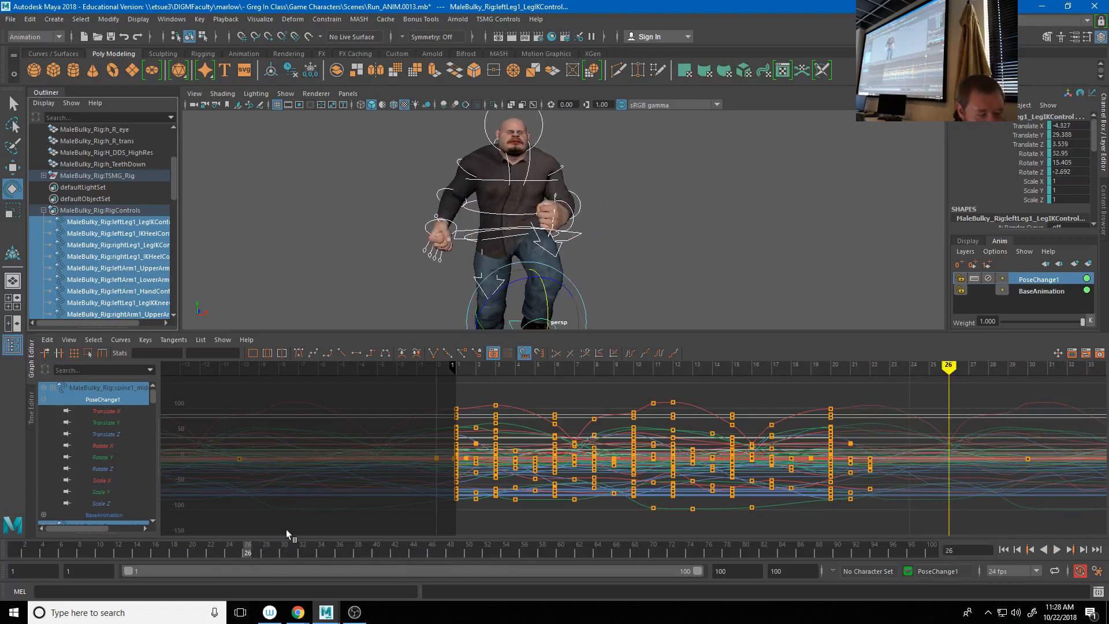
key(s)
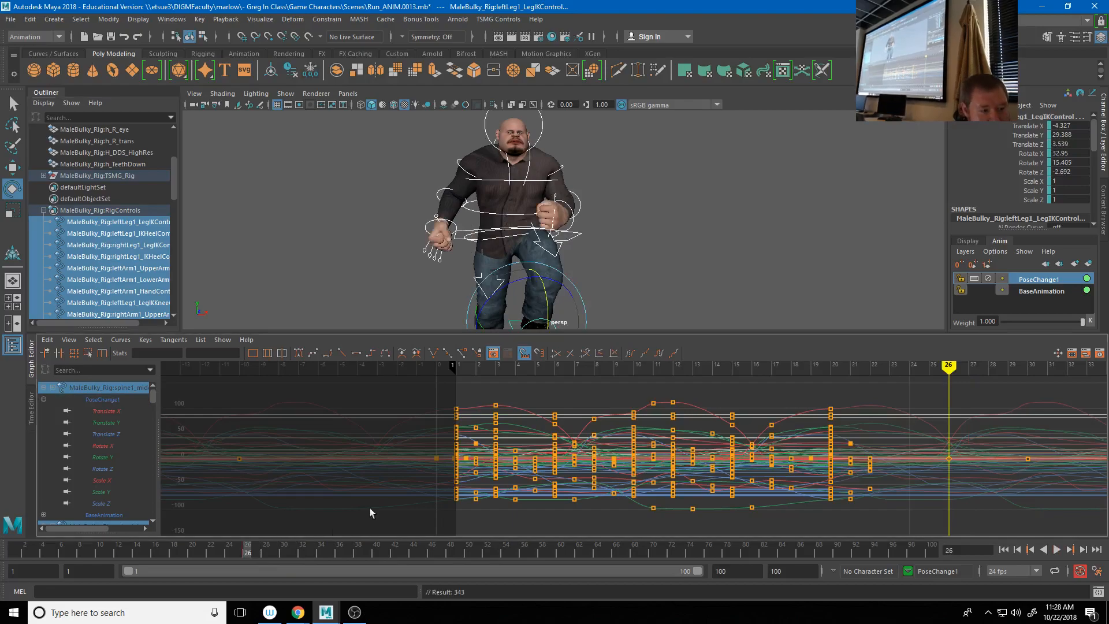
Step: Orbit to check the hunched lower spine from above and the side, then deselect
alt+drag(680, 211, 703, 240)
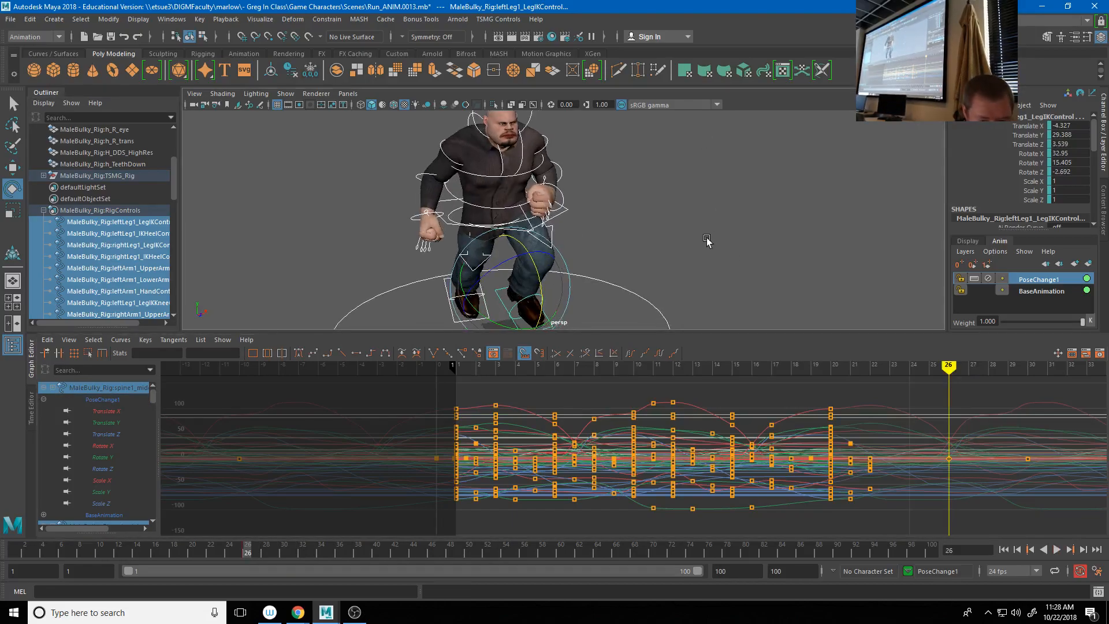
click(667, 261)
click(510, 225)
alt+drag(510, 225, 523, 249)
click(527, 247)
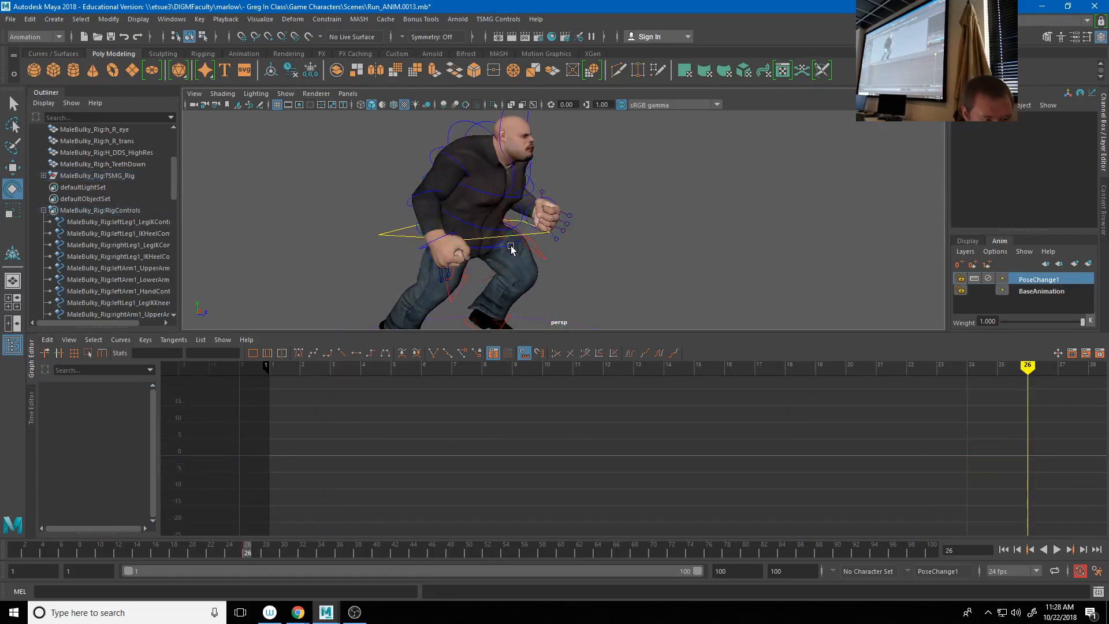
Step: Rotate the middle spine control to bend the character further forward at frame 26
click(511, 248)
key(w)
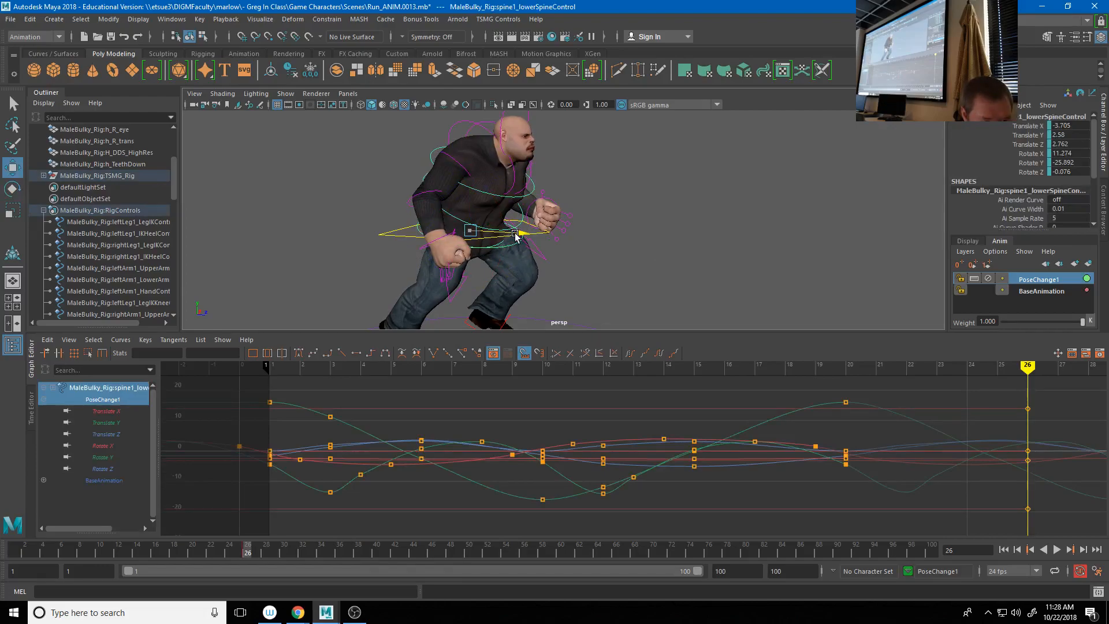
click(584, 249)
click(519, 246)
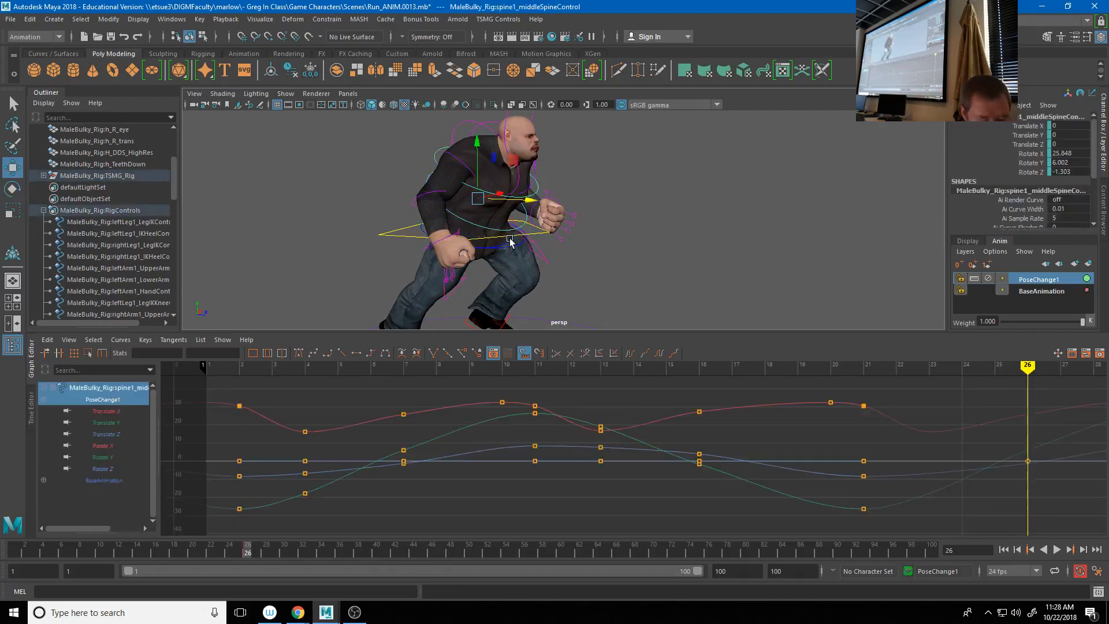
key(e)
drag(504, 243, 476, 212)
click(530, 219)
click(512, 213)
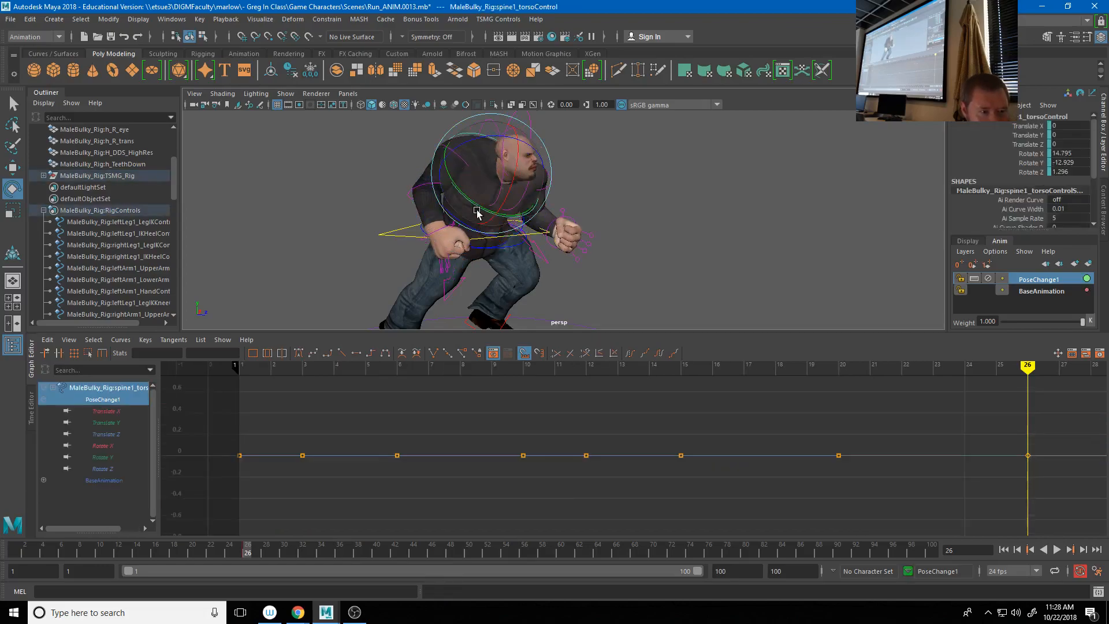
click(562, 195)
Step: Swing the left upper arm into a new pose and pick the right lower-arm control
click(549, 184)
drag(565, 163, 583, 167)
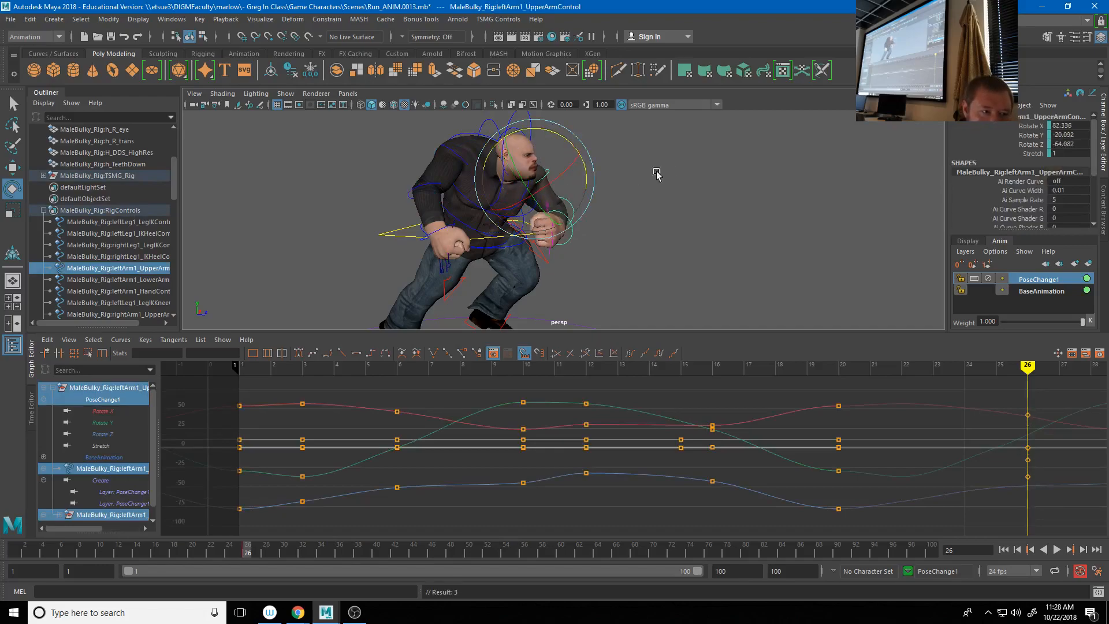
click(635, 174)
click(494, 179)
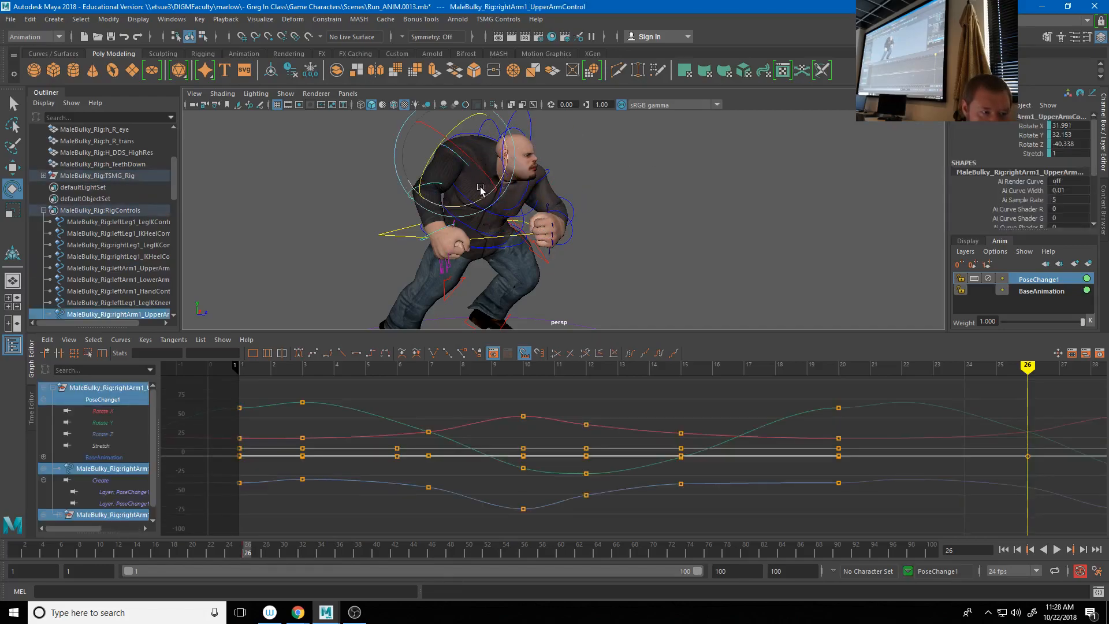
click(440, 191)
click(438, 190)
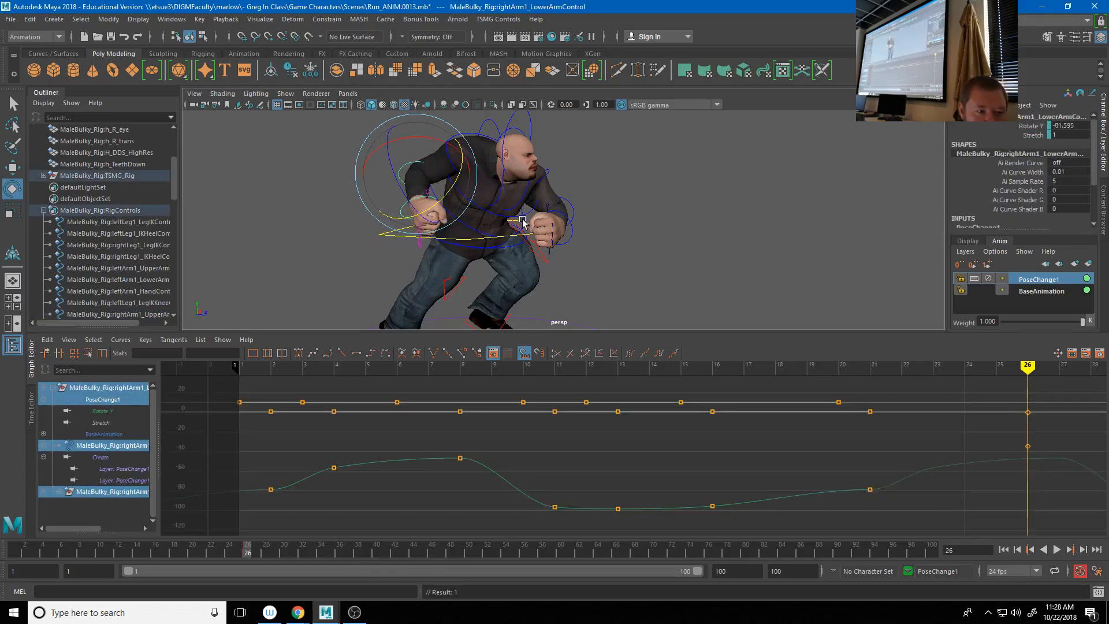
Step: Shift the lower spine control sideways along X
click(571, 230)
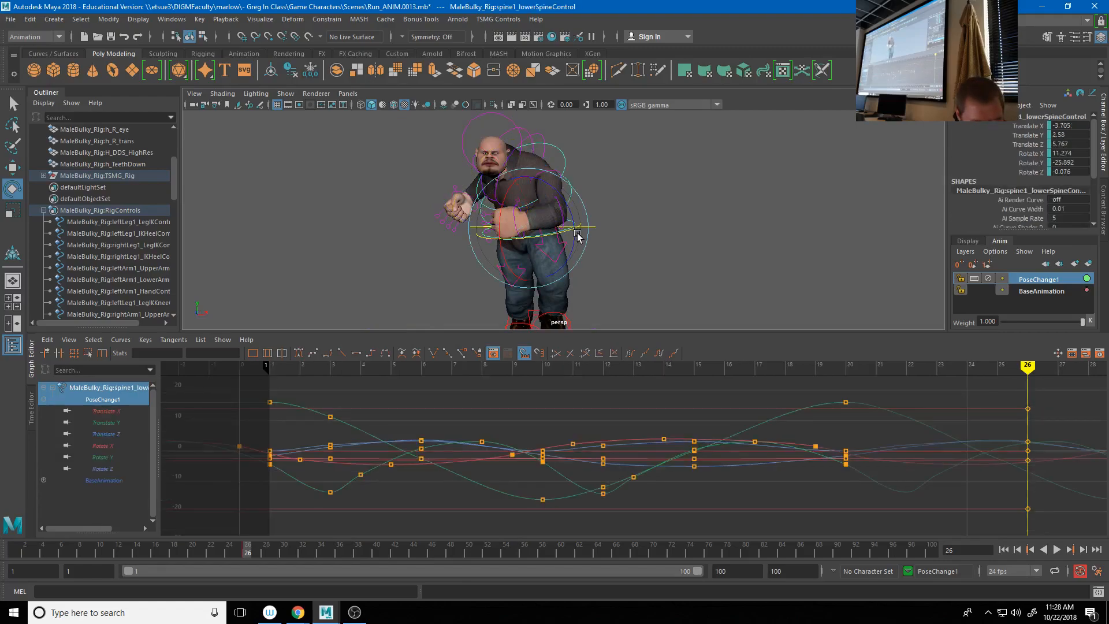
key(w)
drag(572, 229, 599, 274)
scroll(577, 278, down, 3)
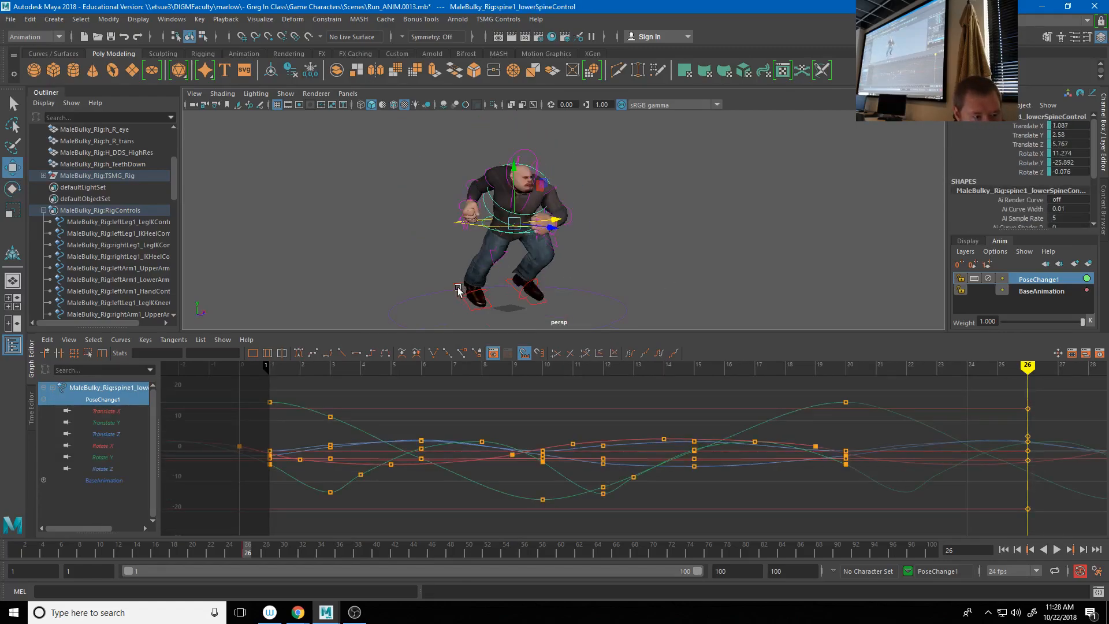
Step: Turn the right foot IK around world Y, key it, and slide it along Z
click(457, 291)
key(e)
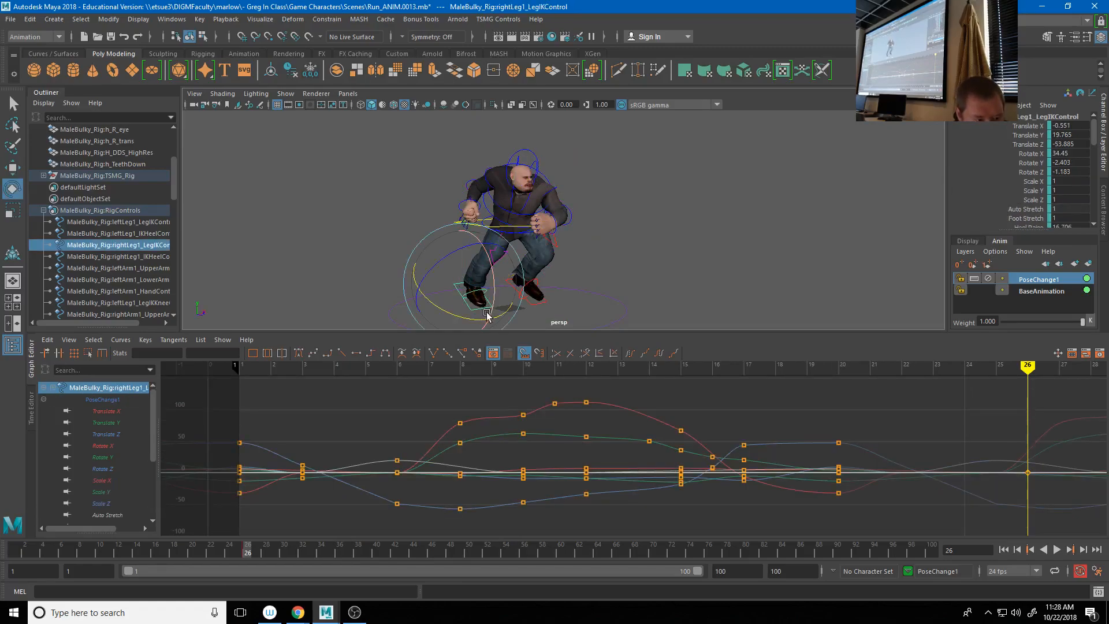
drag(487, 312, 456, 293)
key(shift+e)
key(w)
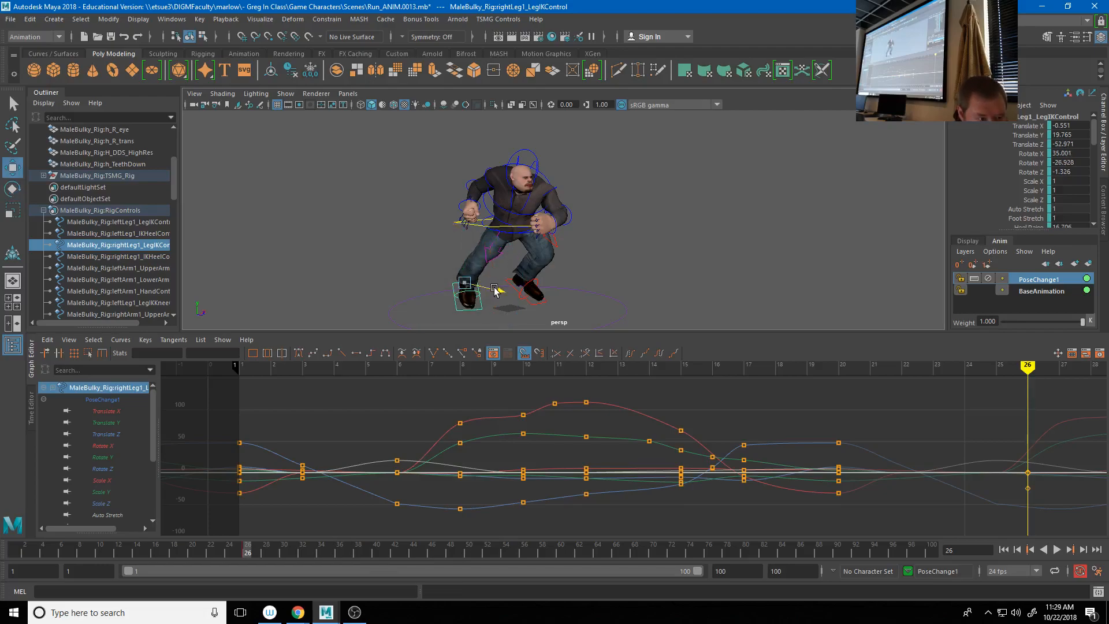
drag(497, 292, 498, 294)
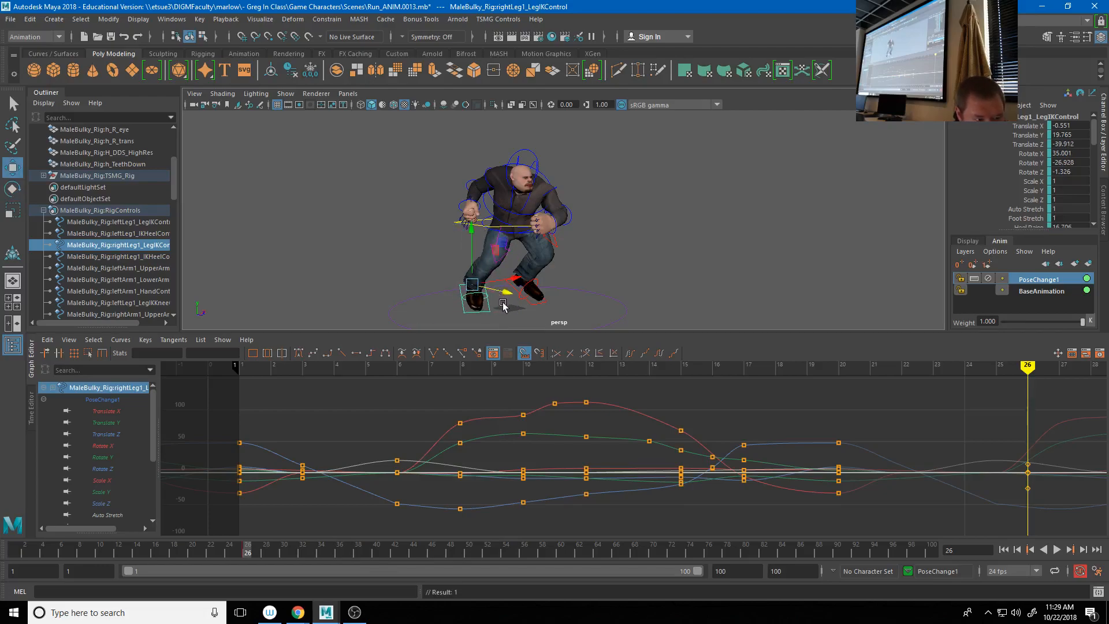
Step: Rotate the left foot IK control to straighten it
click(532, 303)
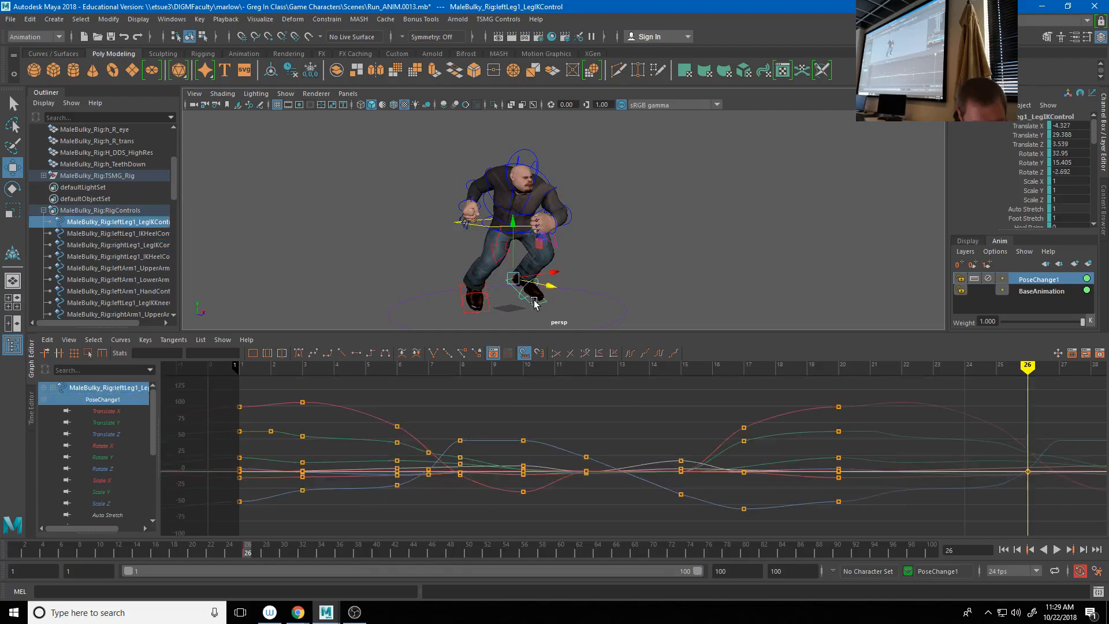
key(e)
drag(536, 286, 508, 287)
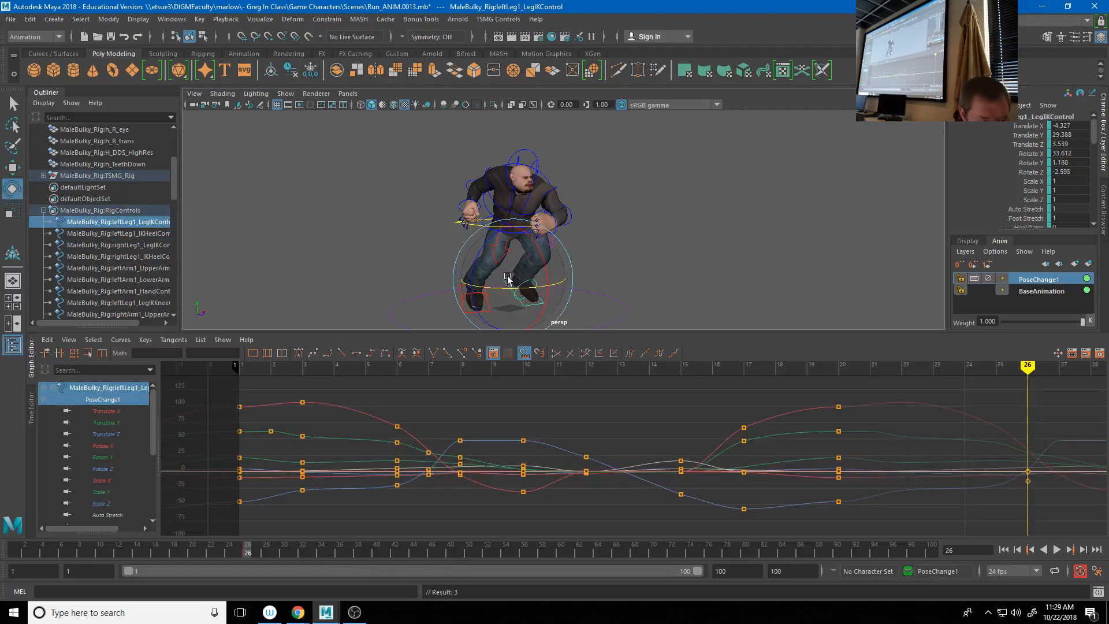
alt+drag(428, 285, 489, 295)
key(w)
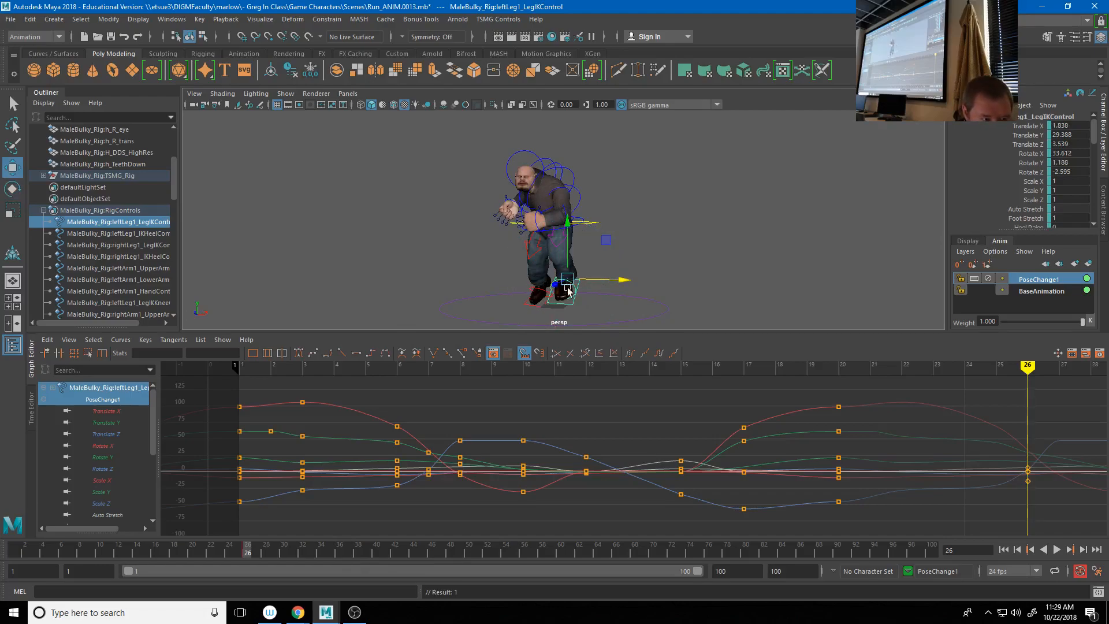
alt+drag(563, 289, 635, 210)
Step: Tilt and turn the character's head control
click(636, 211)
click(526, 153)
key(e)
drag(531, 186, 549, 179)
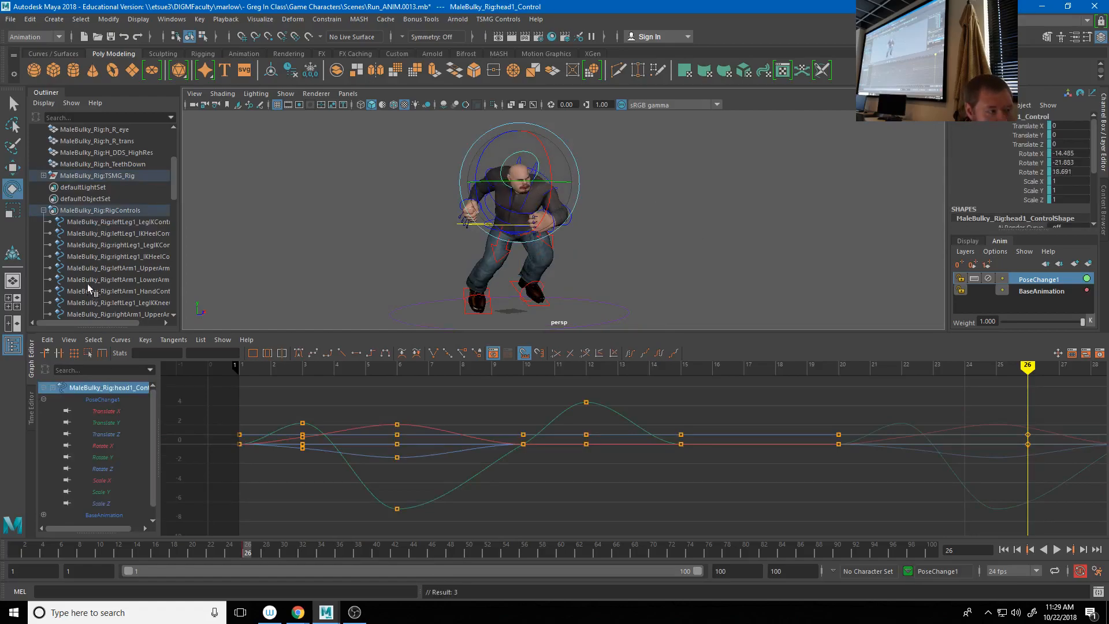
Step: Select the rig controls from left-leg IK to middle spine in the Outliner and return to frame 1
click(86, 222)
scroll(90, 248, down, 5)
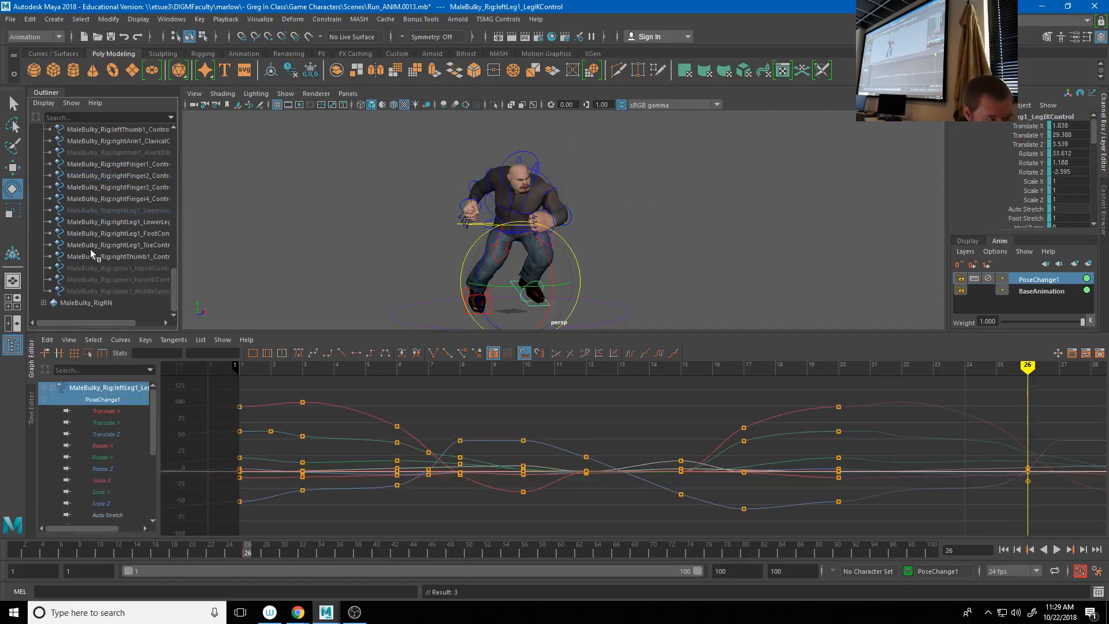
shift+click(97, 289)
drag(242, 548, 9, 531)
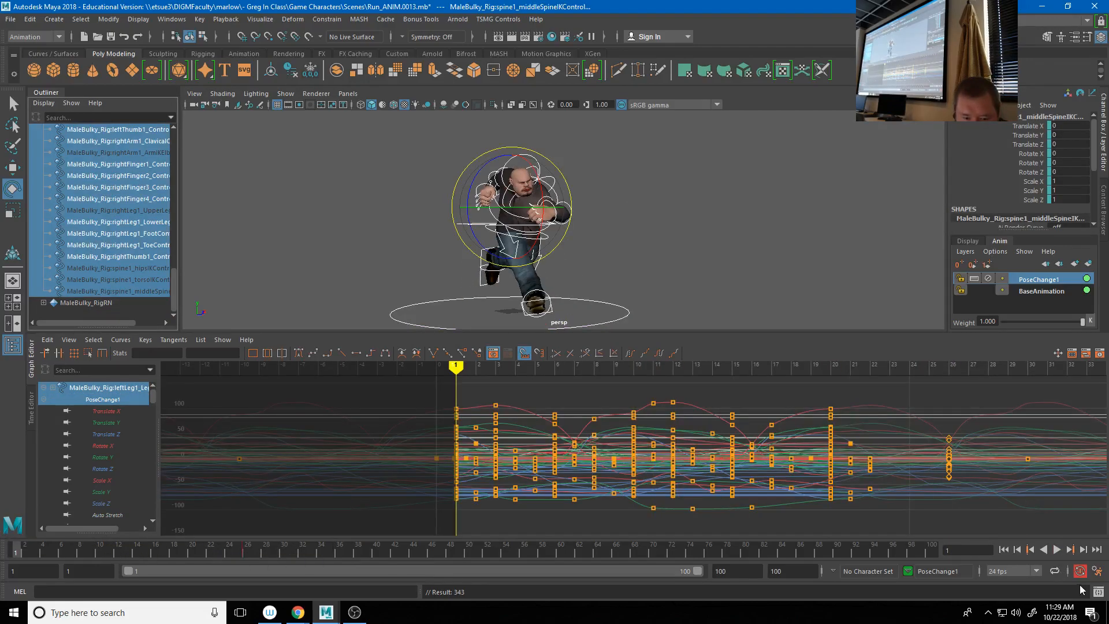
Step: During playback, drop the PoseChange1 weight to 0.593, stop at frame 9, and select the right upper arm
click(1055, 549)
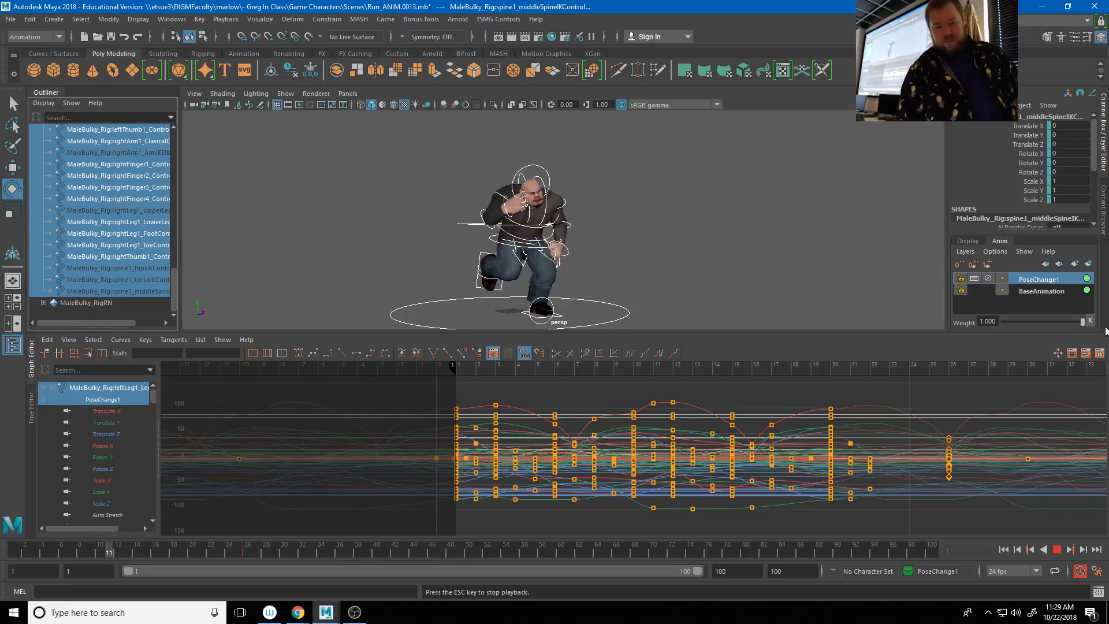
drag(1082, 323, 1046, 324)
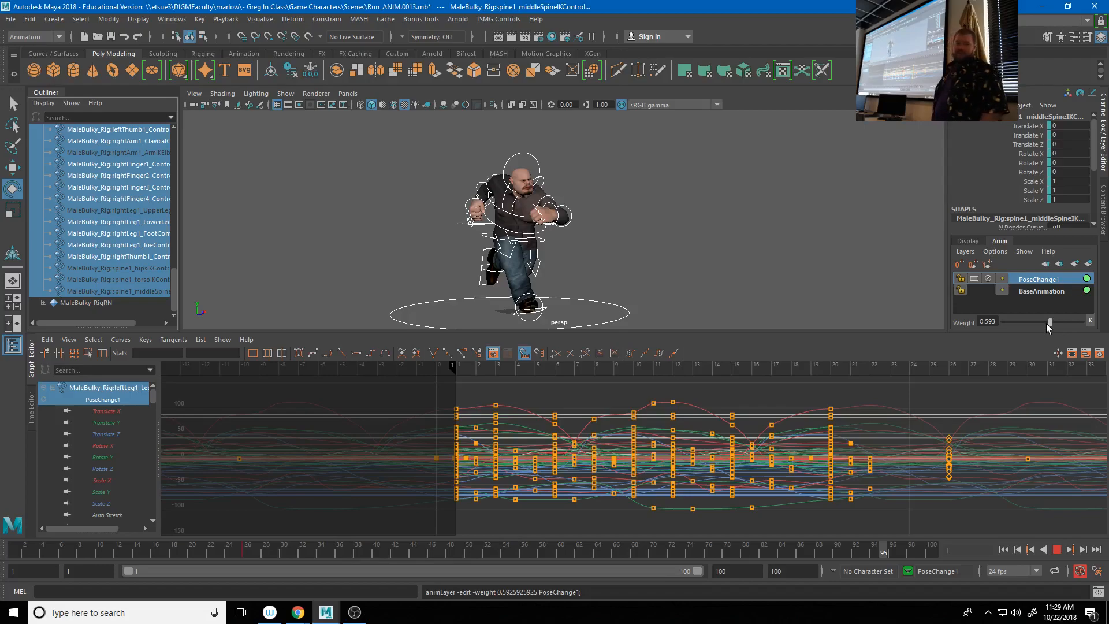
click(1056, 549)
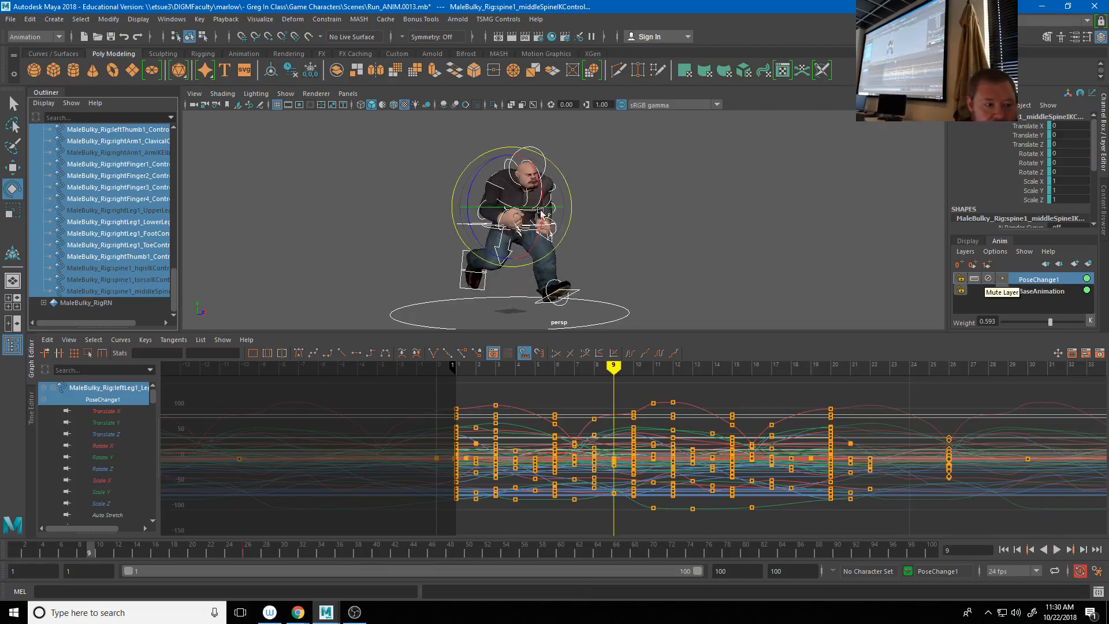
click(454, 211)
click(498, 189)
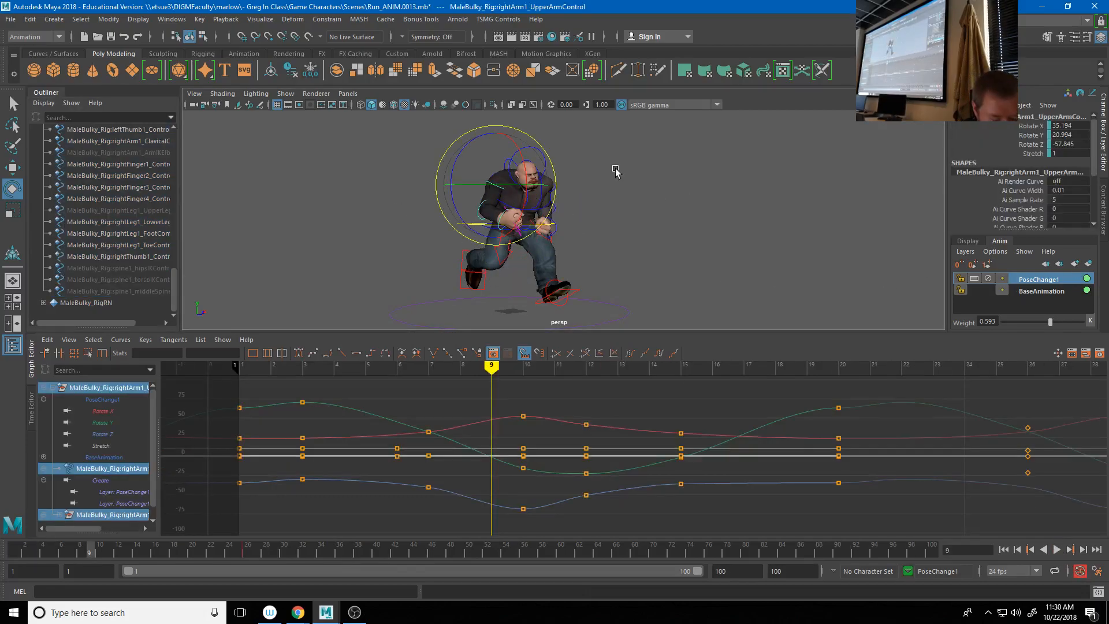
Step: Build AnimLayer1 from the right upper arm, clavicle, lower arm and hand controls
key(q)
shift+click(500, 180)
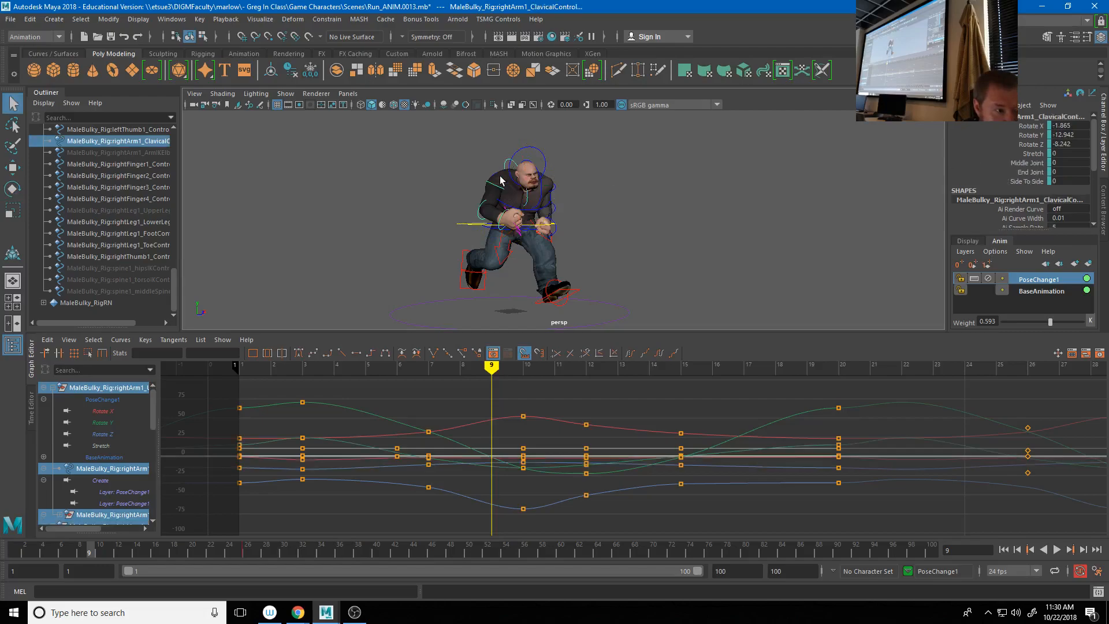
scroll(494, 184, up, 5)
alt+drag(520, 231, 433, 208)
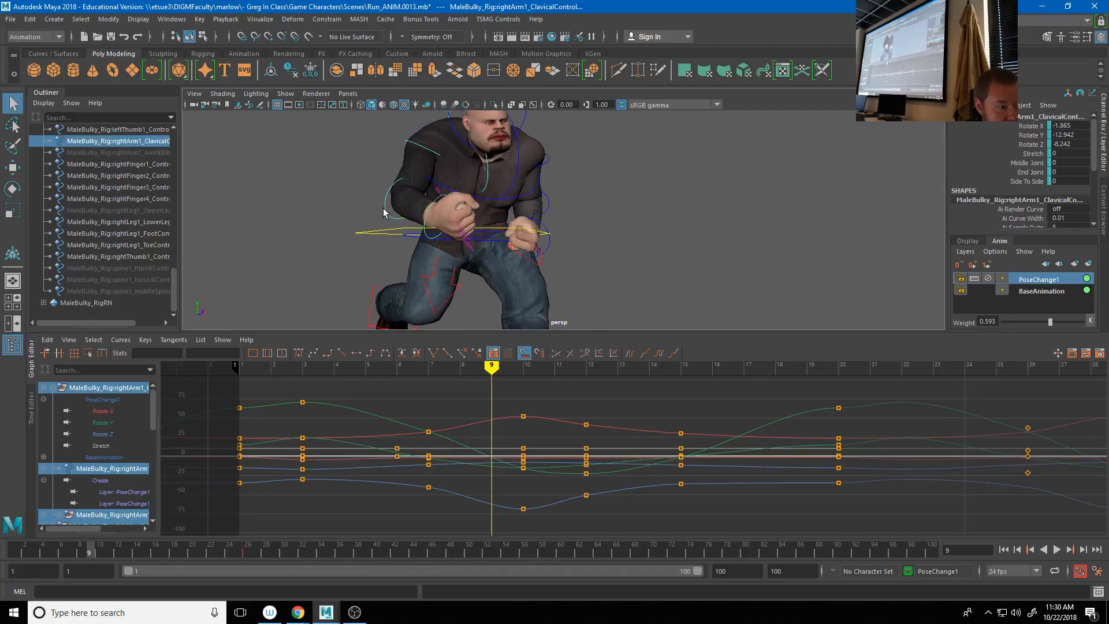
shift+click(387, 211)
shift+click(427, 219)
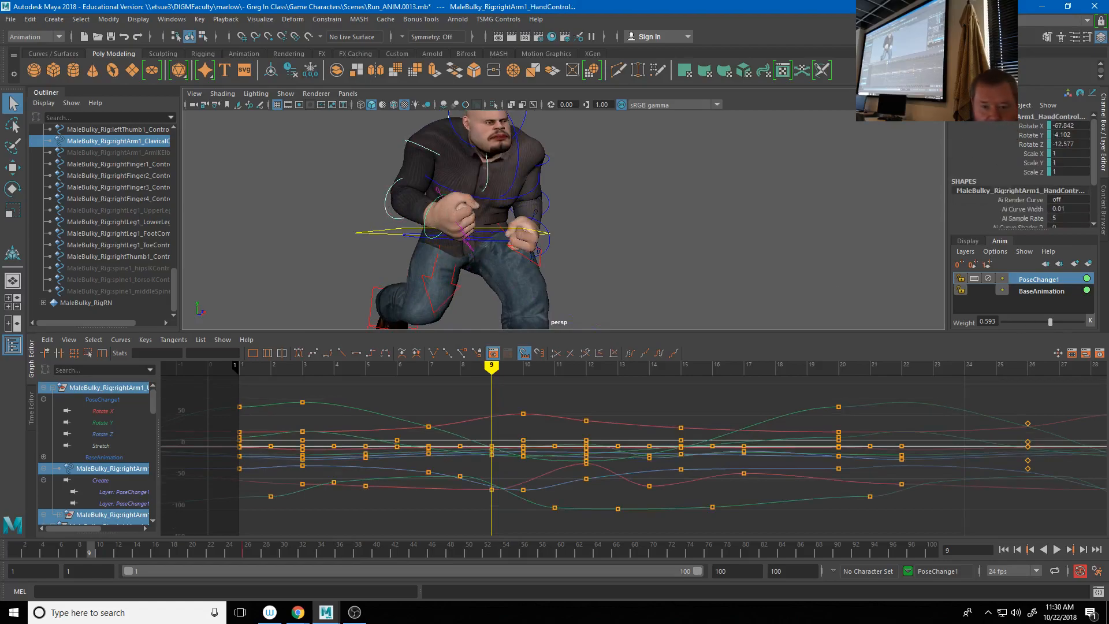
click(1088, 263)
Step: Rename the new animation layer to 'ArmSwingFix'
double_click(1039, 279)
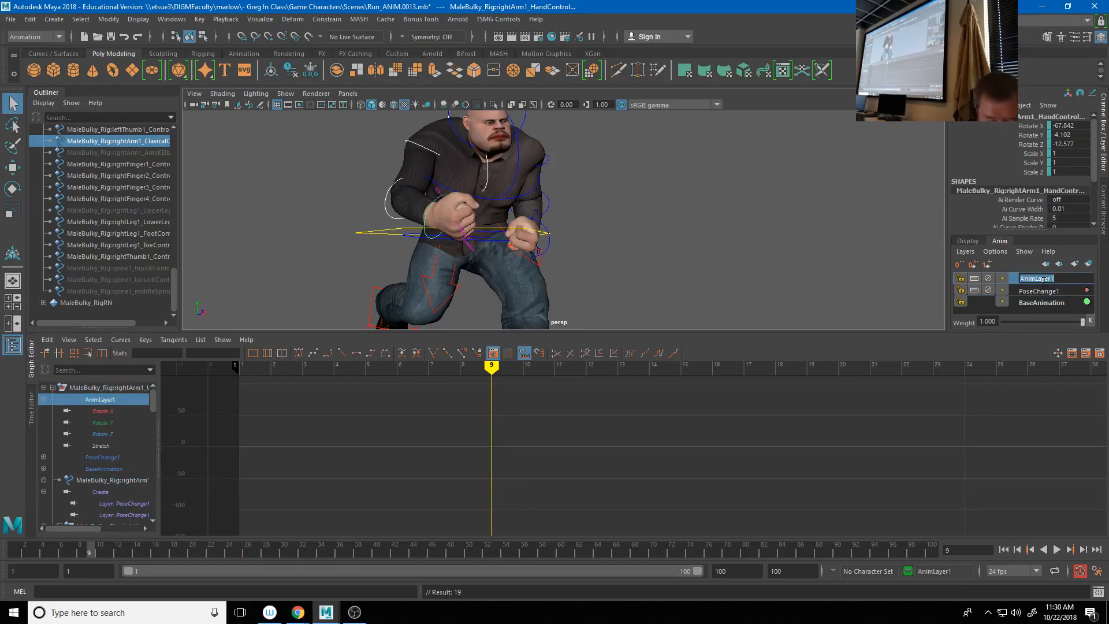
text(ArmSwingFix)
key(Return)
Step: Key the right arm controls on ArmSwingFix at frames 1 and 18
drag(56, 551, 2, 553)
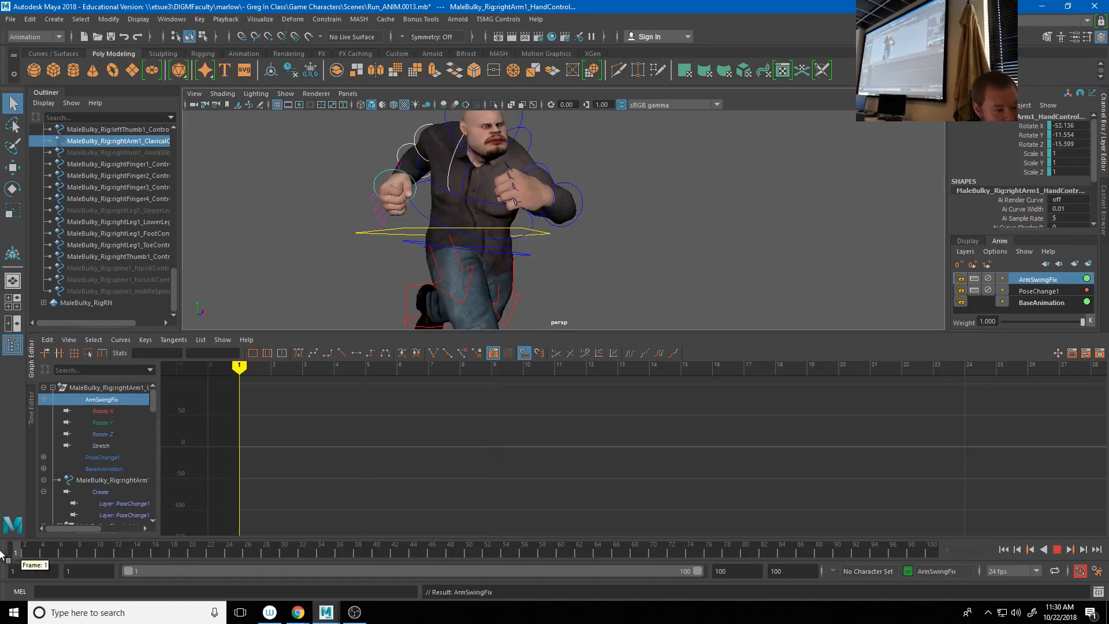
key(s)
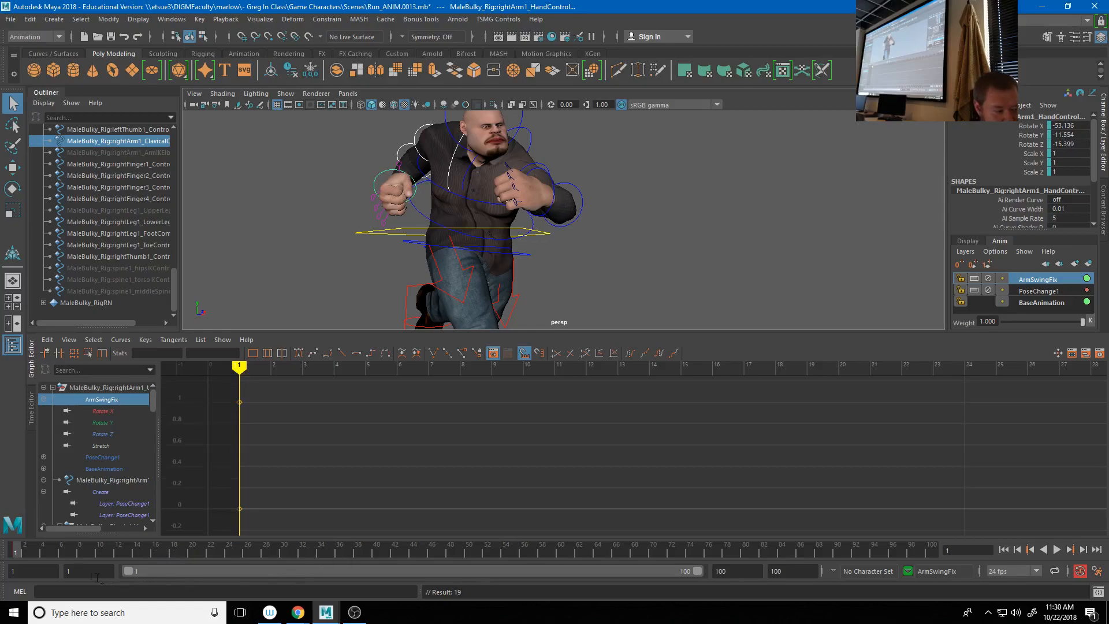
drag(51, 552, 248, 551)
key(s)
Step: Inspect the right leg control's curves on BaseAnimation around frame 19, then reactivate ArmSwingFix
alt+middle_drag(509, 273, 551, 153)
alt+drag(551, 154, 556, 238)
click(420, 254)
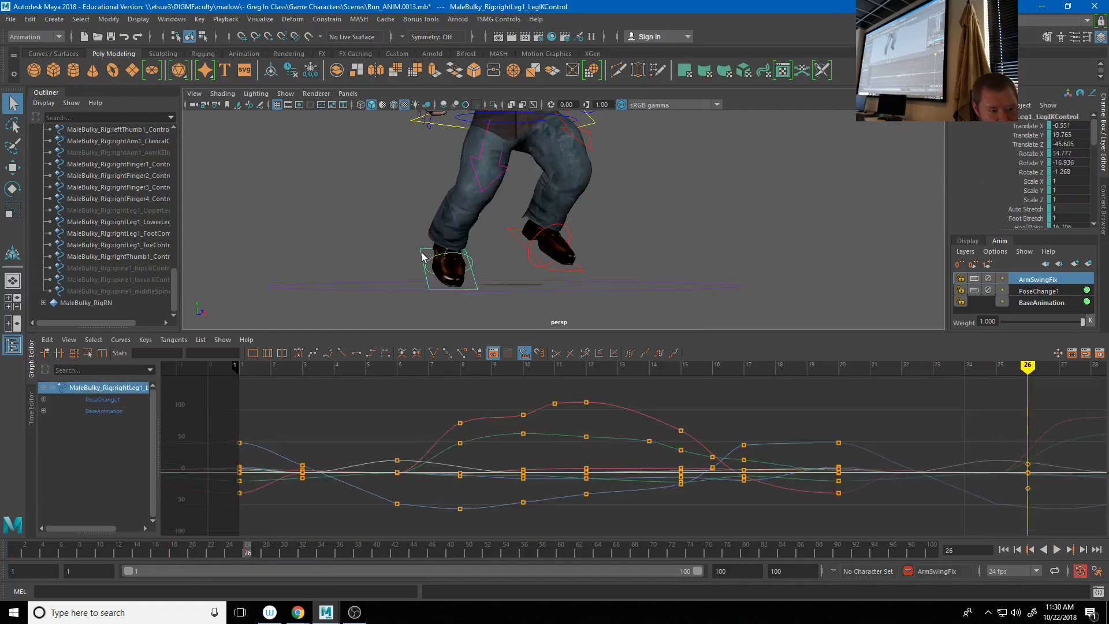
drag(842, 365, 807, 364)
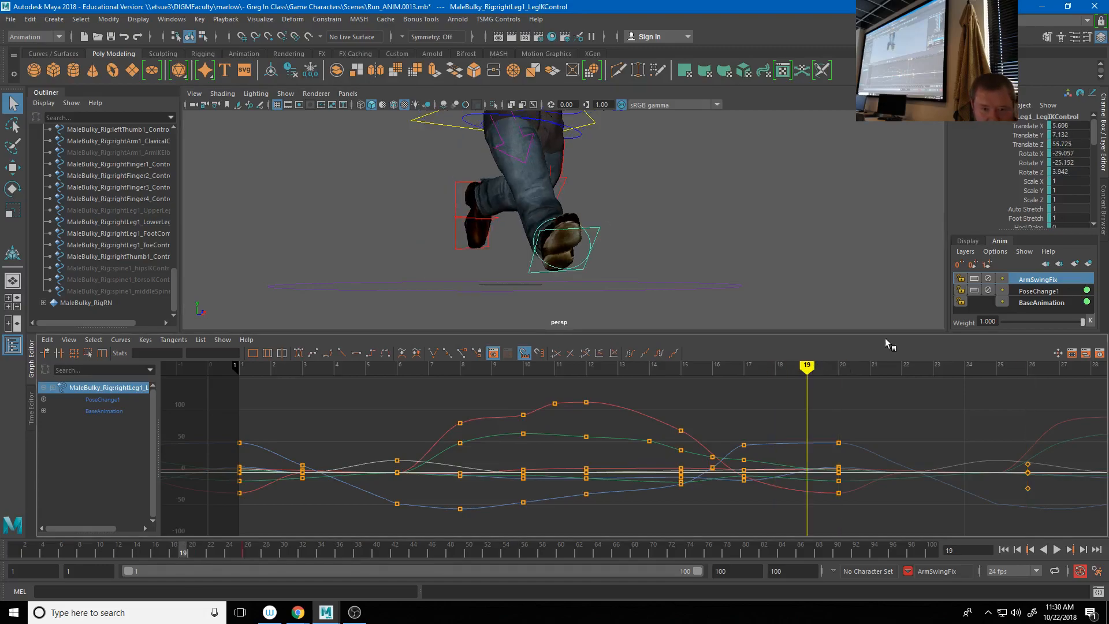
click(1039, 302)
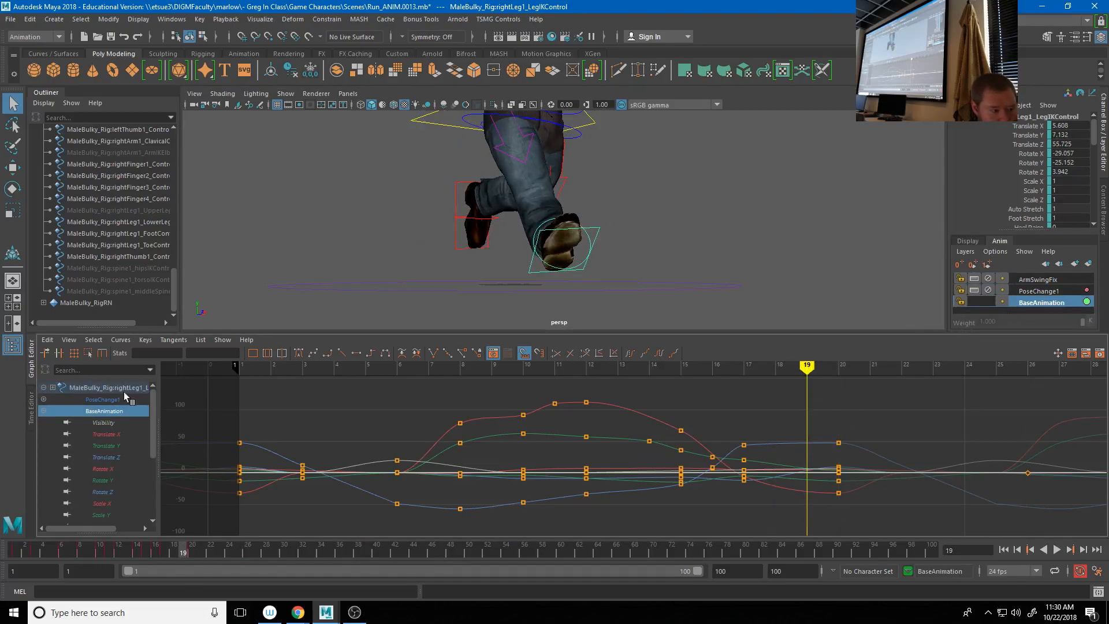
click(106, 390)
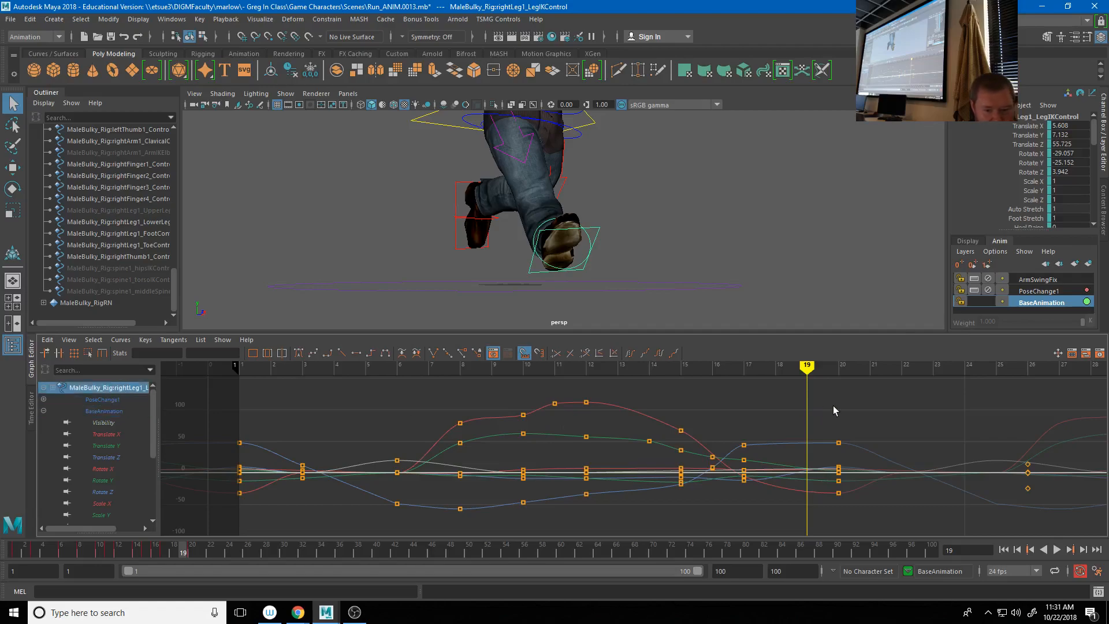
drag(808, 369, 838, 372)
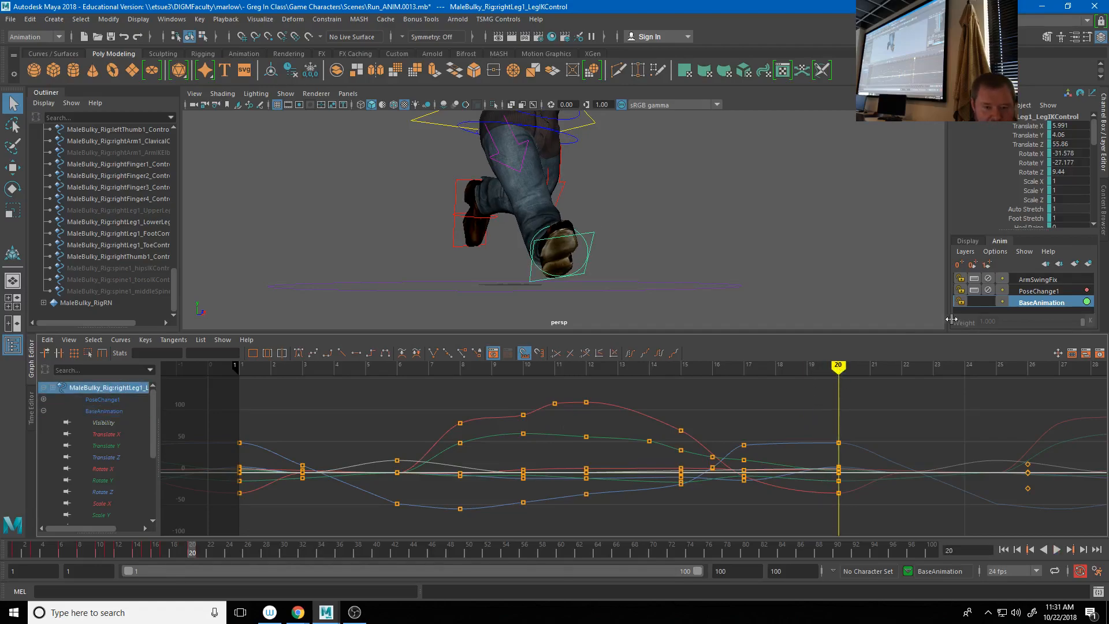
click(1037, 279)
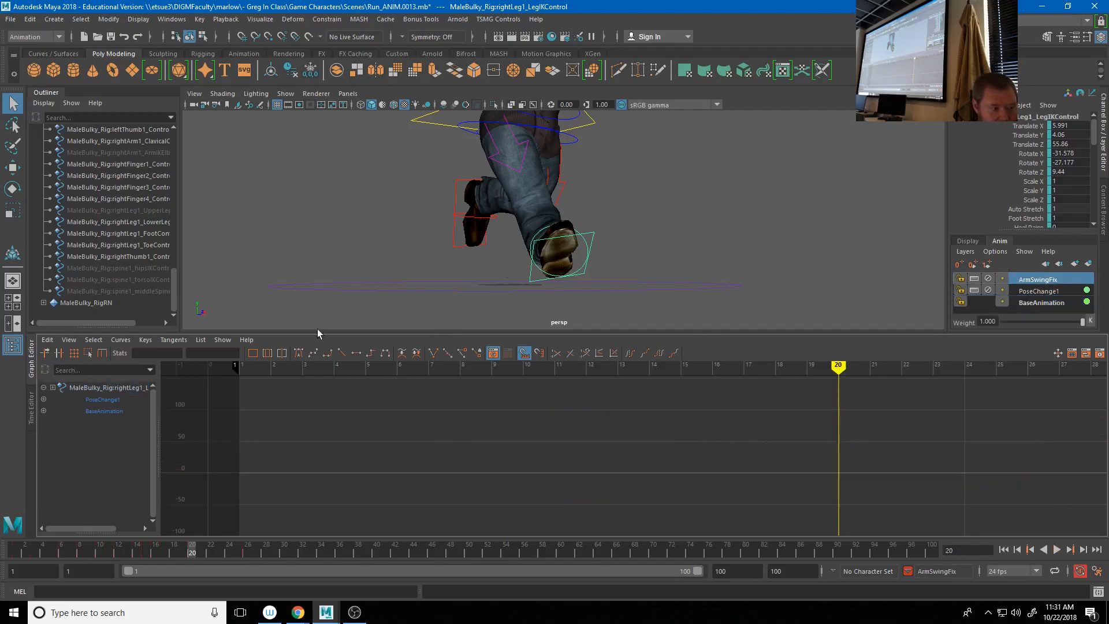
alt+middle_drag(706, 194, 713, 329)
Step: Undo back past the arm keys and layer creation, then redo until ArmSwingFix returns unkeyed
key(ctrl+z)
key(ctrl+z)
key(ctrl+z)
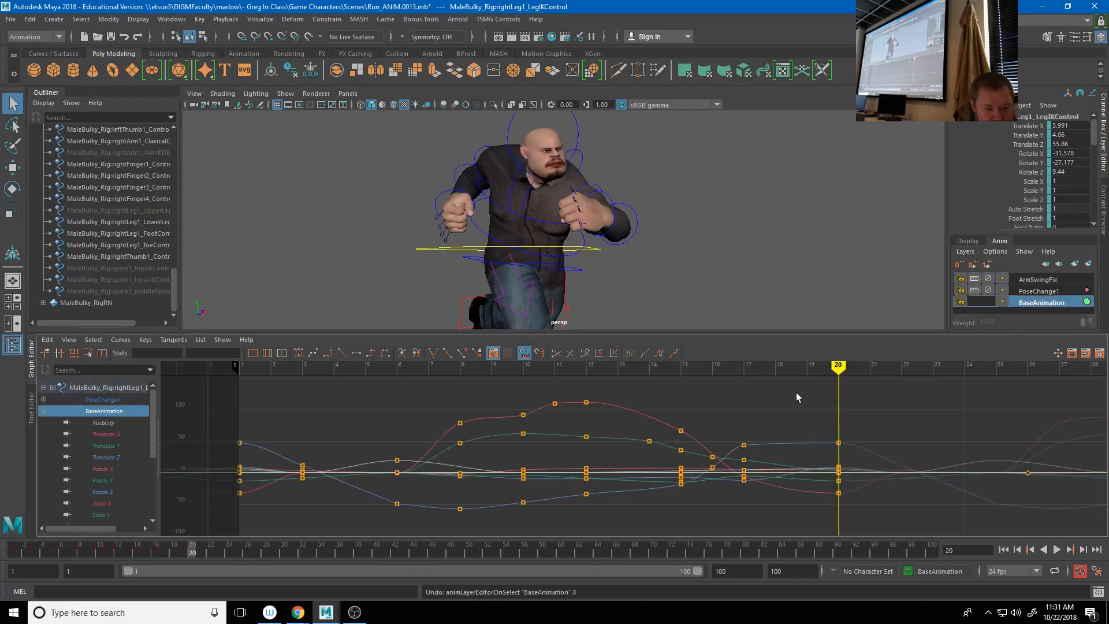
key(ctrl+z)
key(ctrl+z)
key(ctrl+z)
key(ctrl+z)
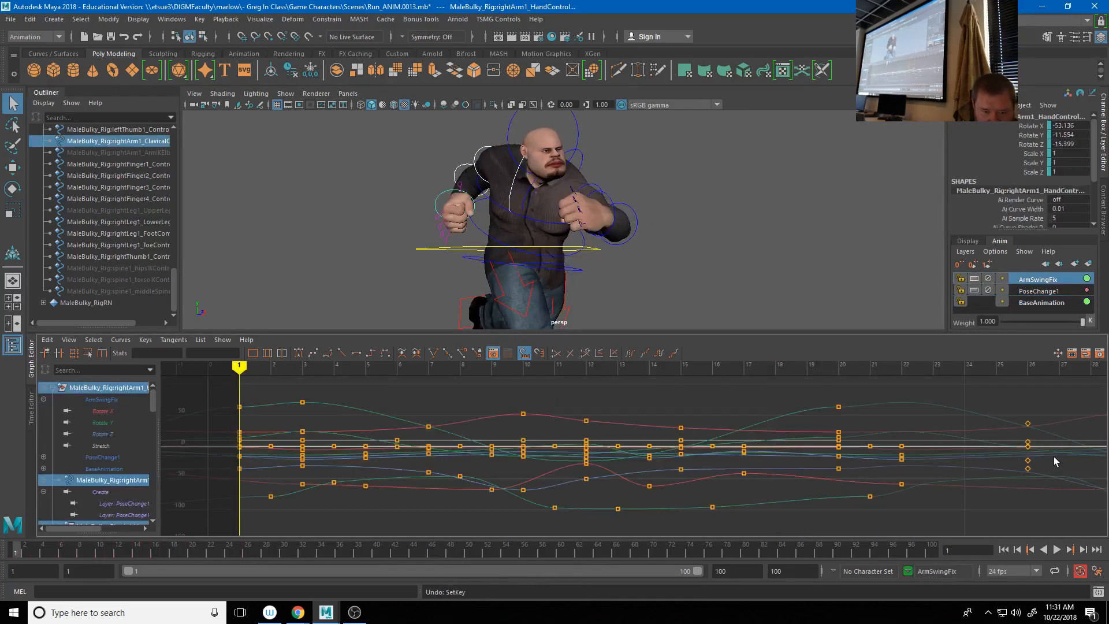
key(ctrl+z)
key(ctrl+z)
key(ctrl+z)
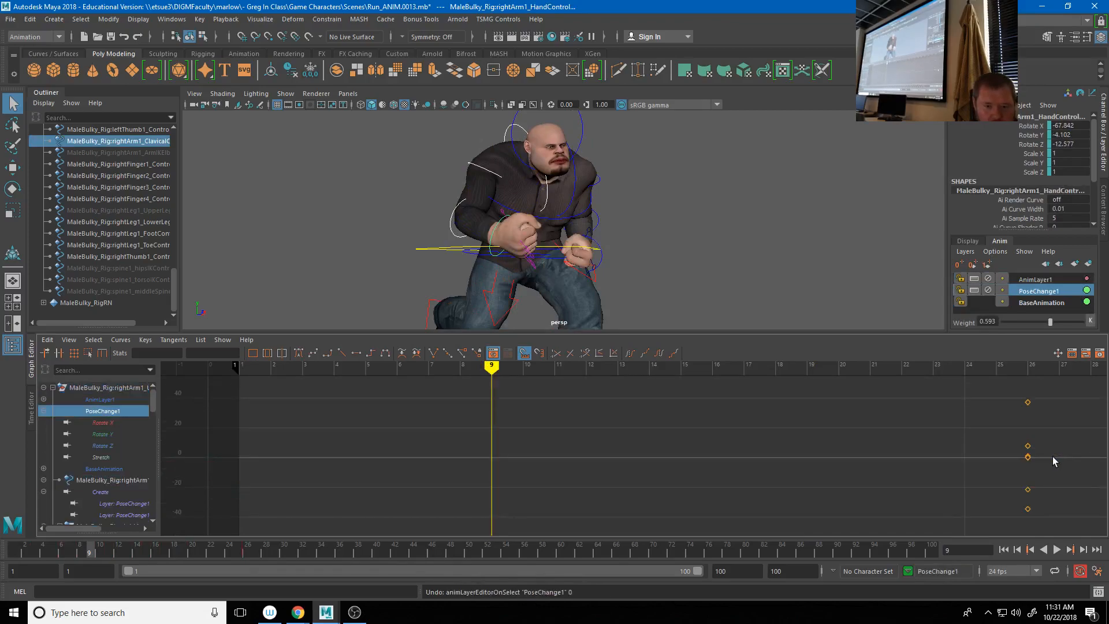
key(ctrl+z)
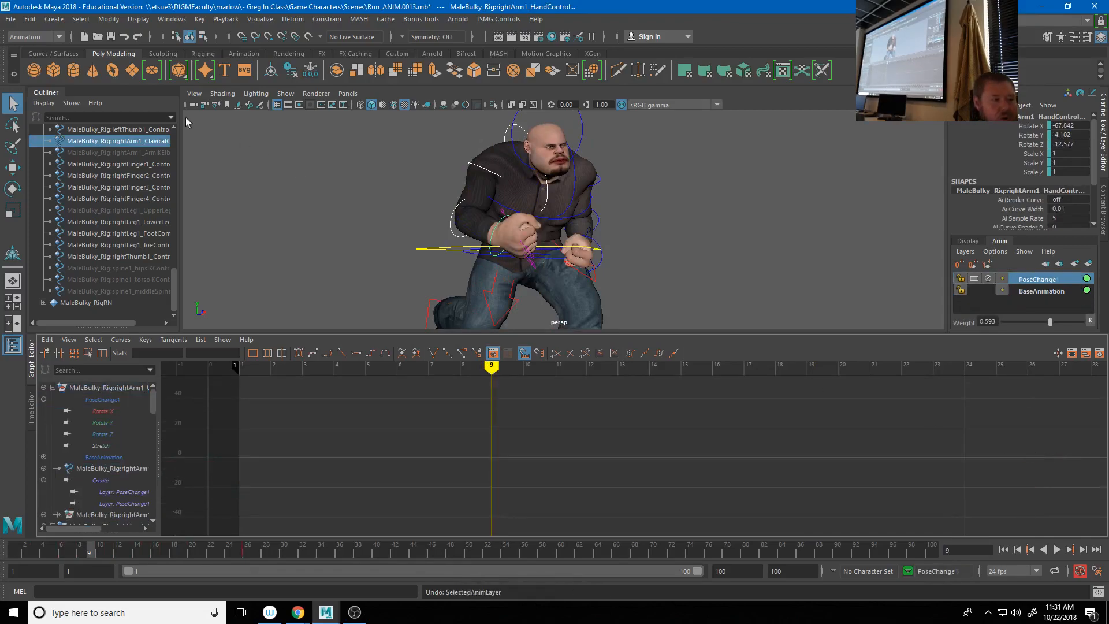
click(137, 38)
click(138, 39)
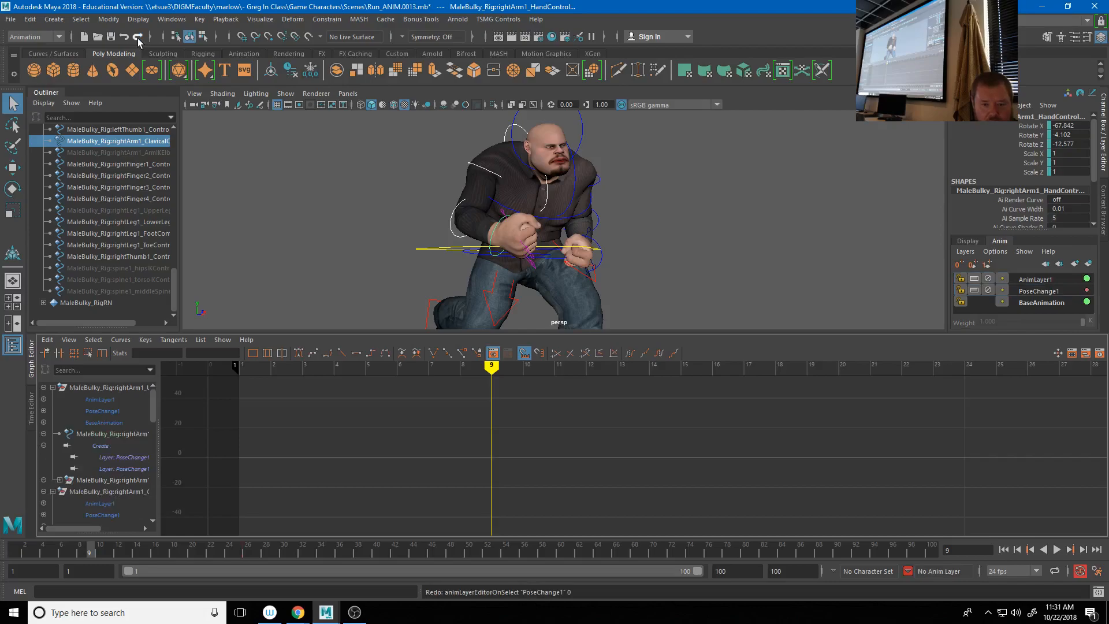
click(138, 38)
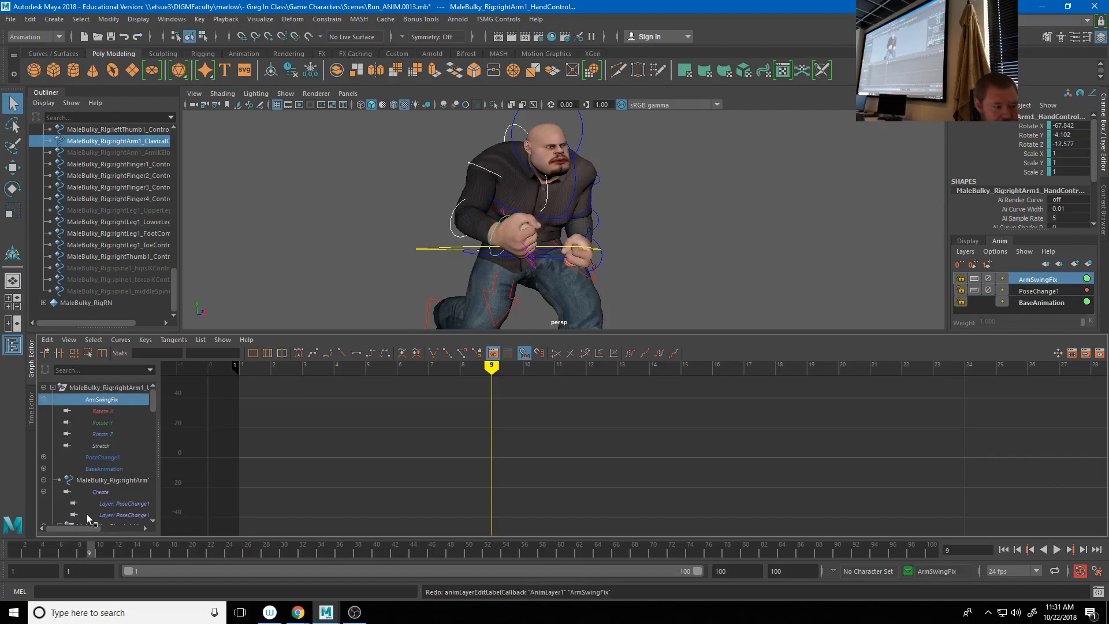
Step: Key the right arm pose at frames 1 and 20, then move to frame 10
click(2, 552)
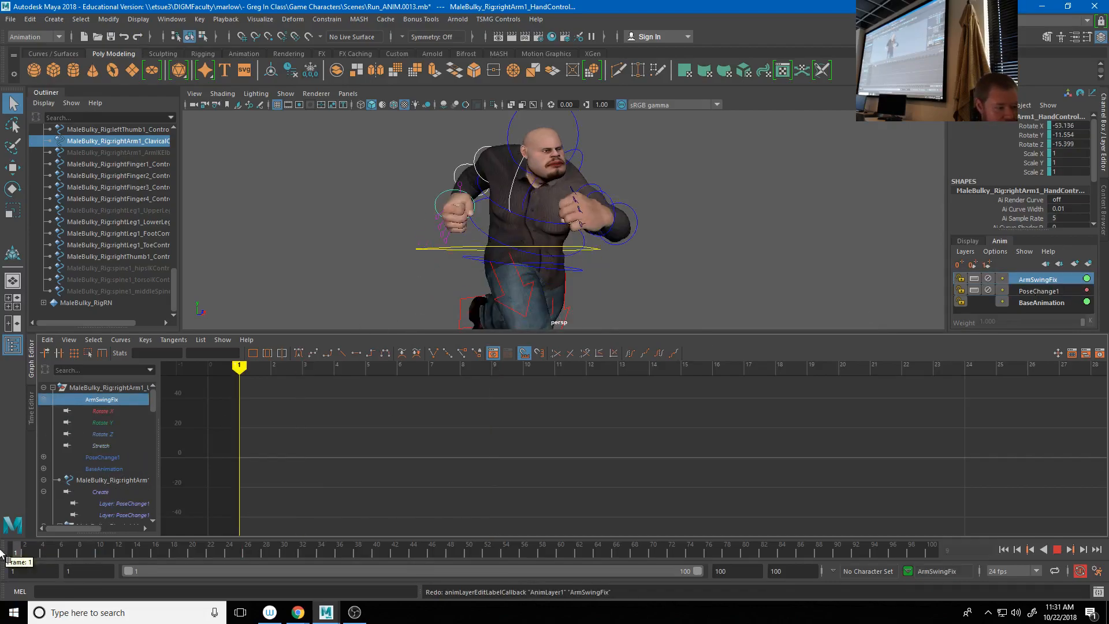
key(s)
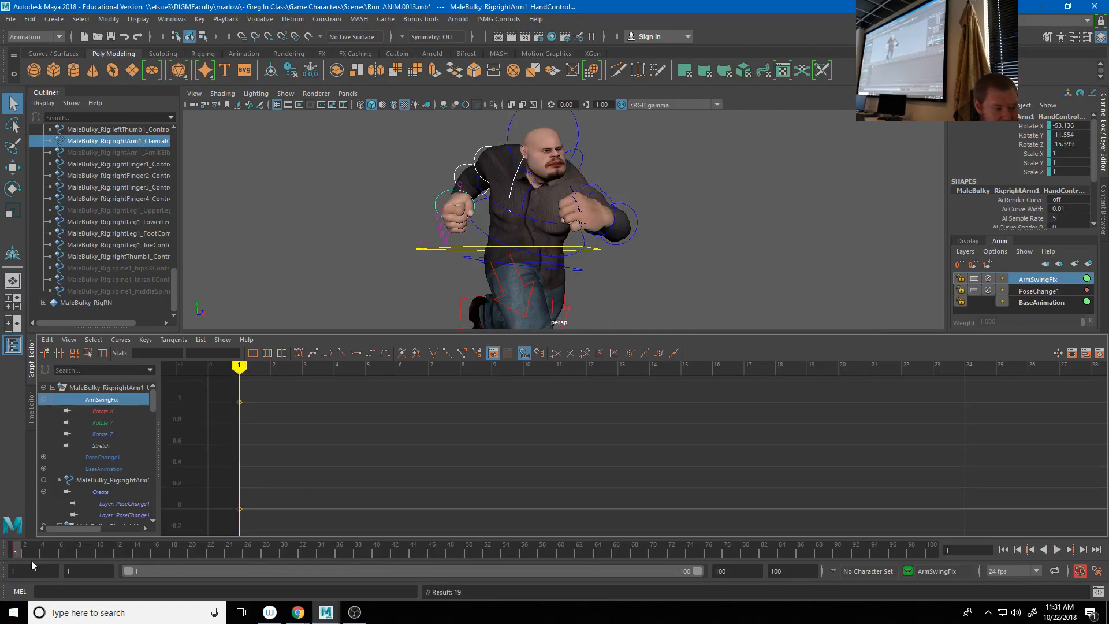
click(192, 552)
key(s)
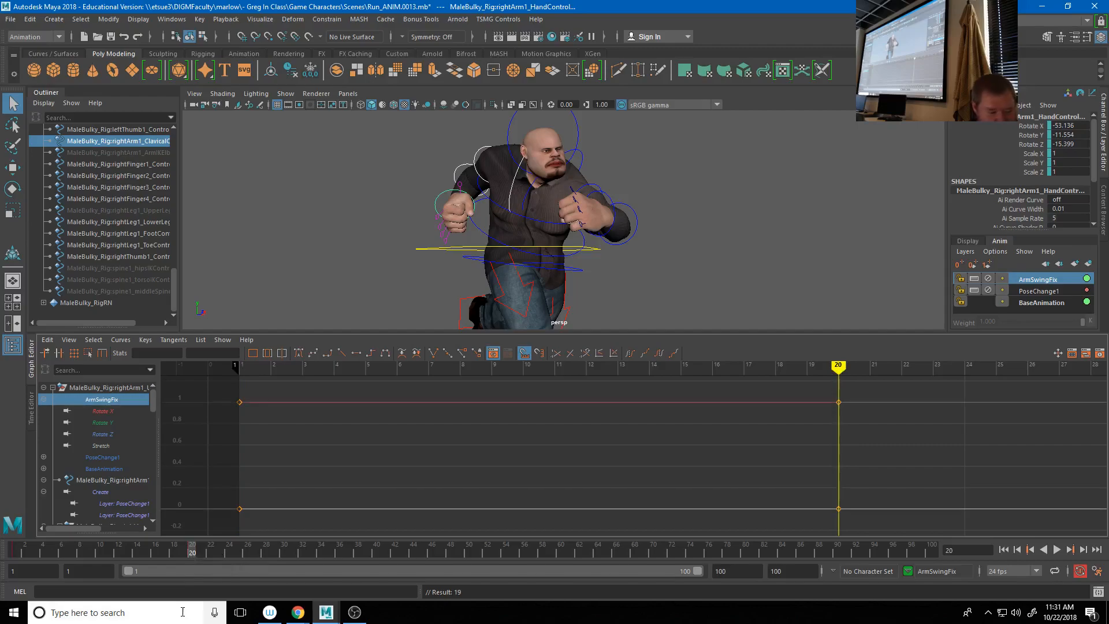
click(62, 552)
drag(63, 552, 102, 551)
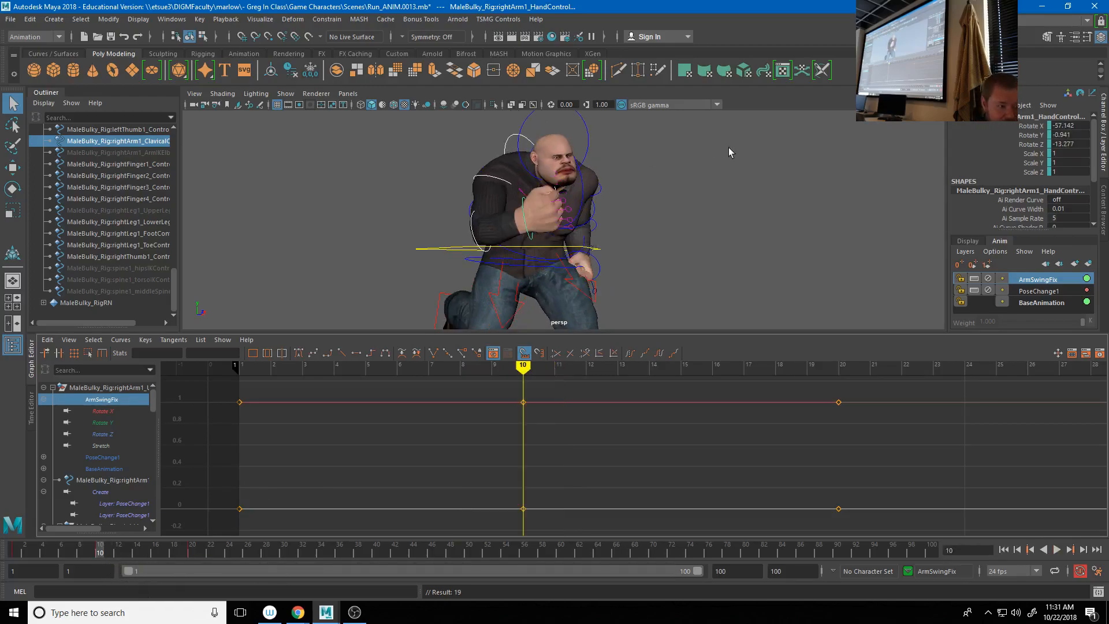
Step: Rotate the right upper arm down and the clavicle inward, keying both at frame 10
click(479, 191)
click(500, 184)
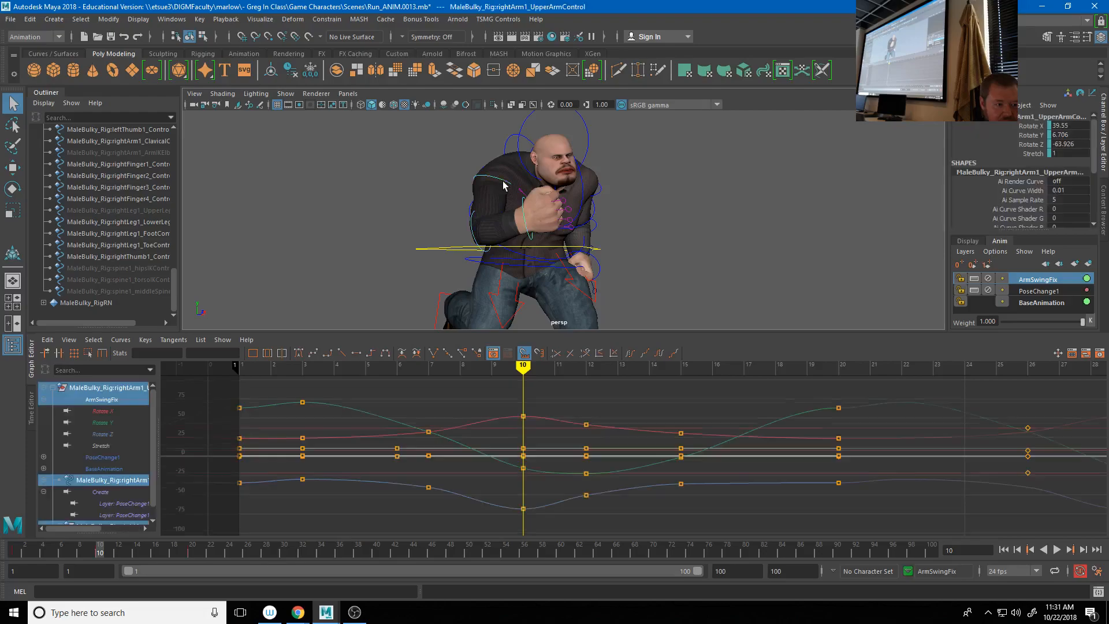
key(e)
drag(492, 224, 474, 255)
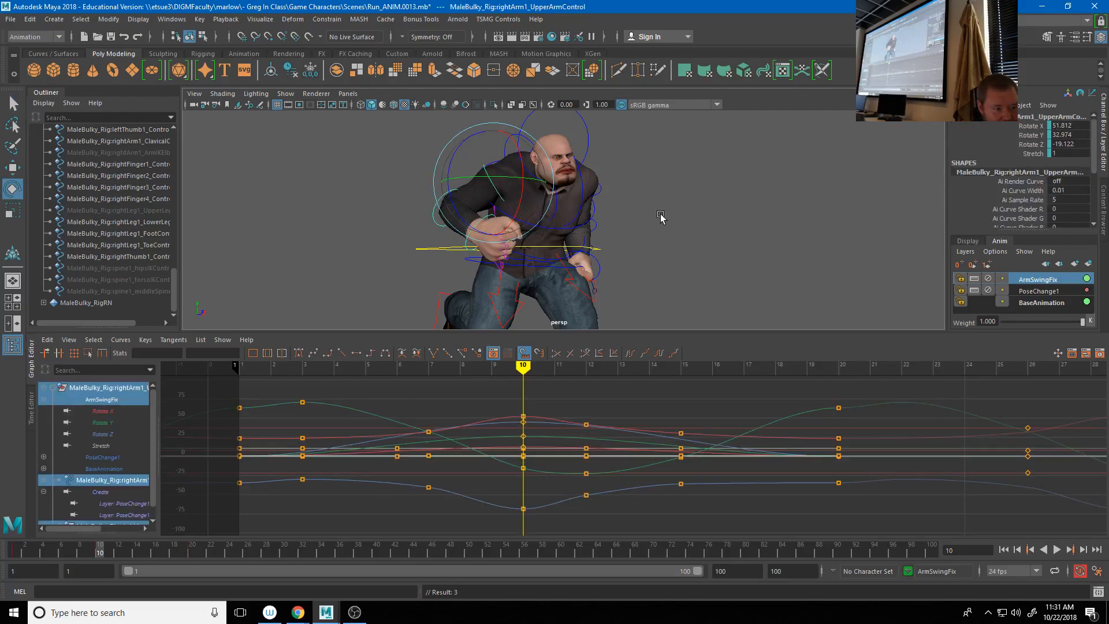
click(660, 216)
click(533, 207)
drag(533, 207, 510, 207)
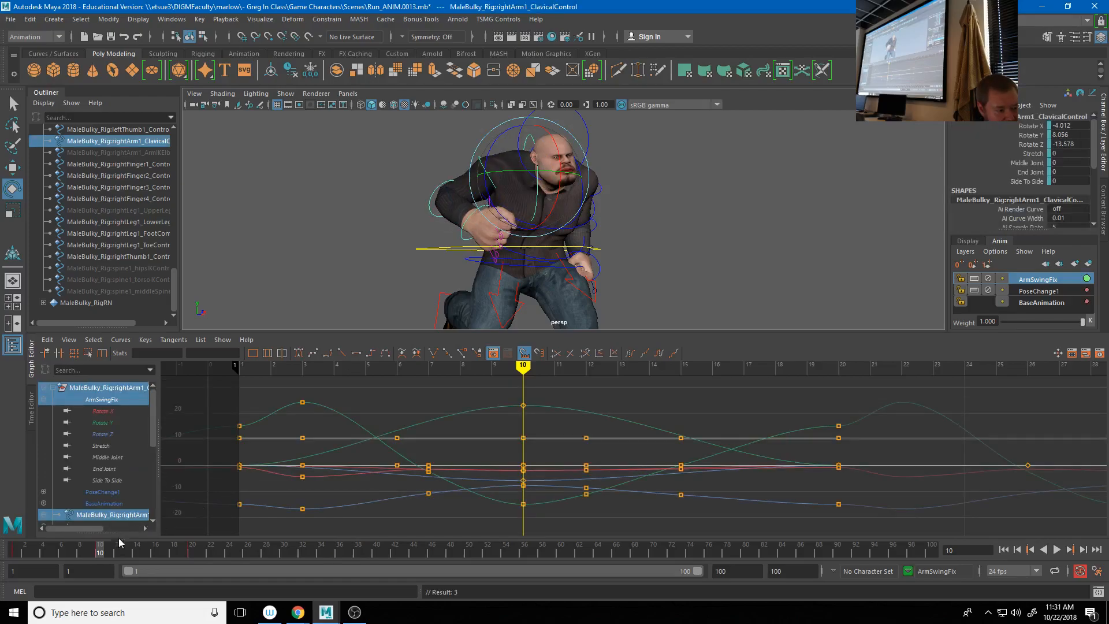
drag(88, 551, 54, 550)
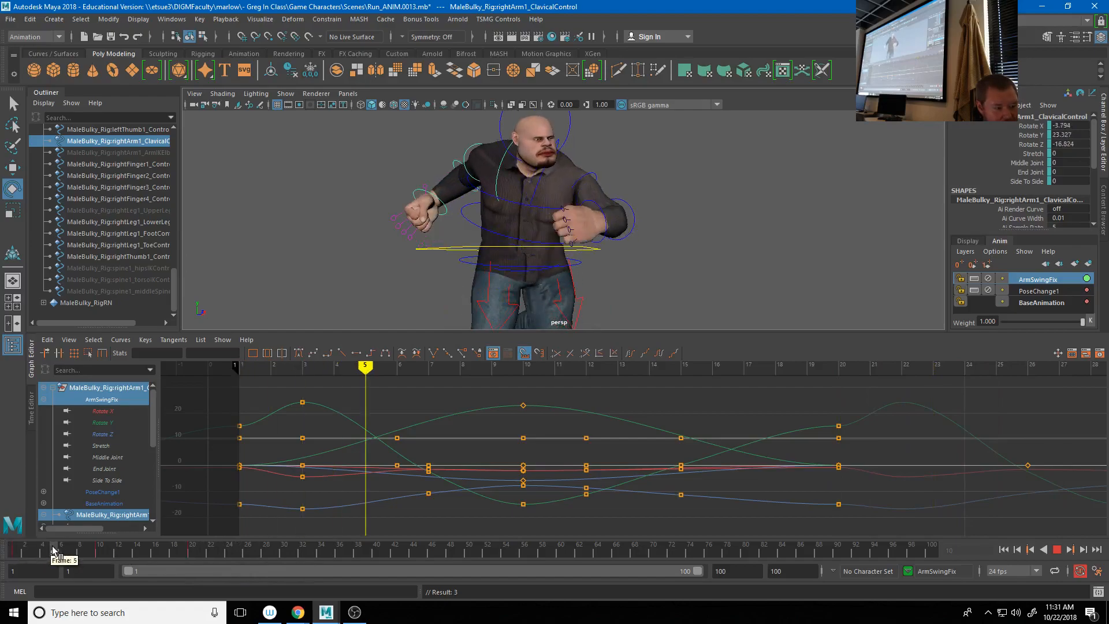
Step: Scrub the early frames, end the playback range at frame 20, and play the zoomed-out run cycle
click(457, 175)
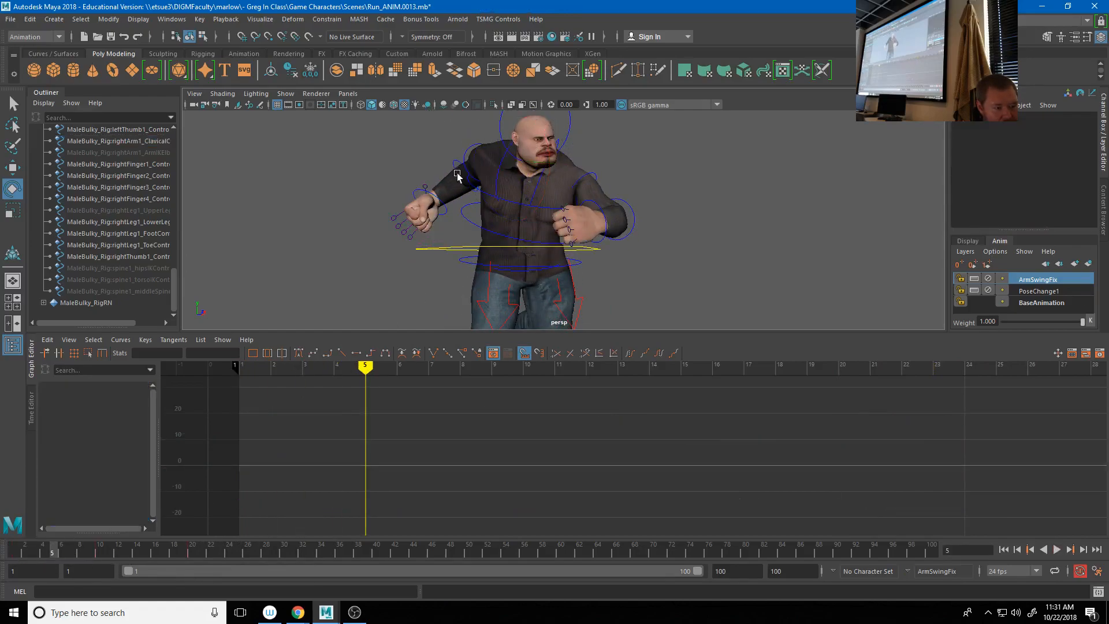
click(466, 175)
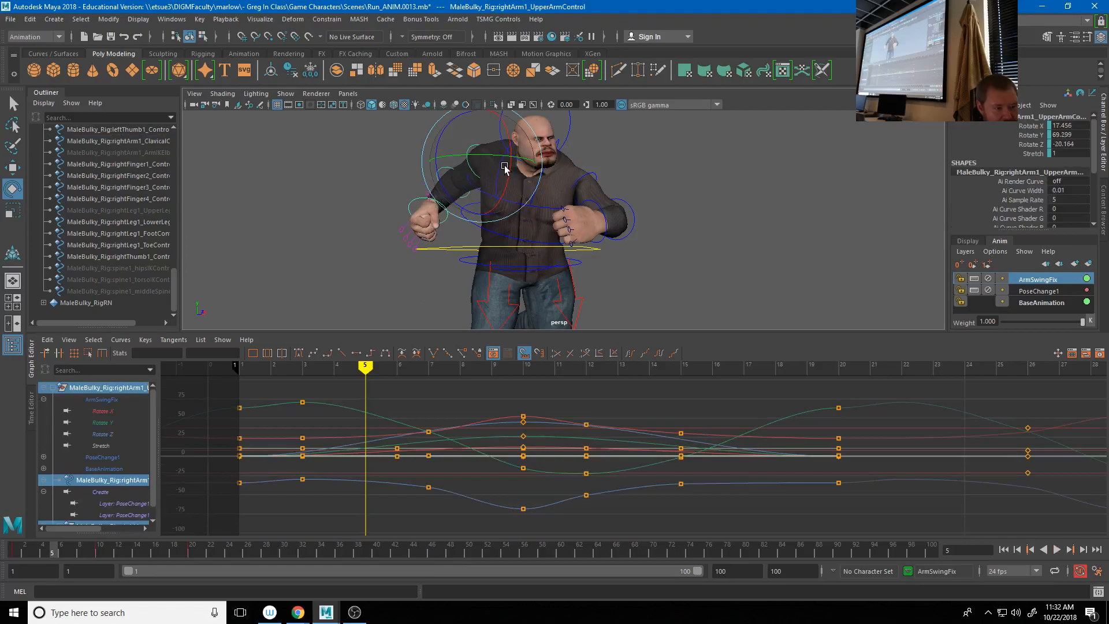
mouse_move(51, 551)
mouse_down()
mouse_move(15, 551)
mouse_move(310, 584)
mouse_move(125, 572)
mouse_up()
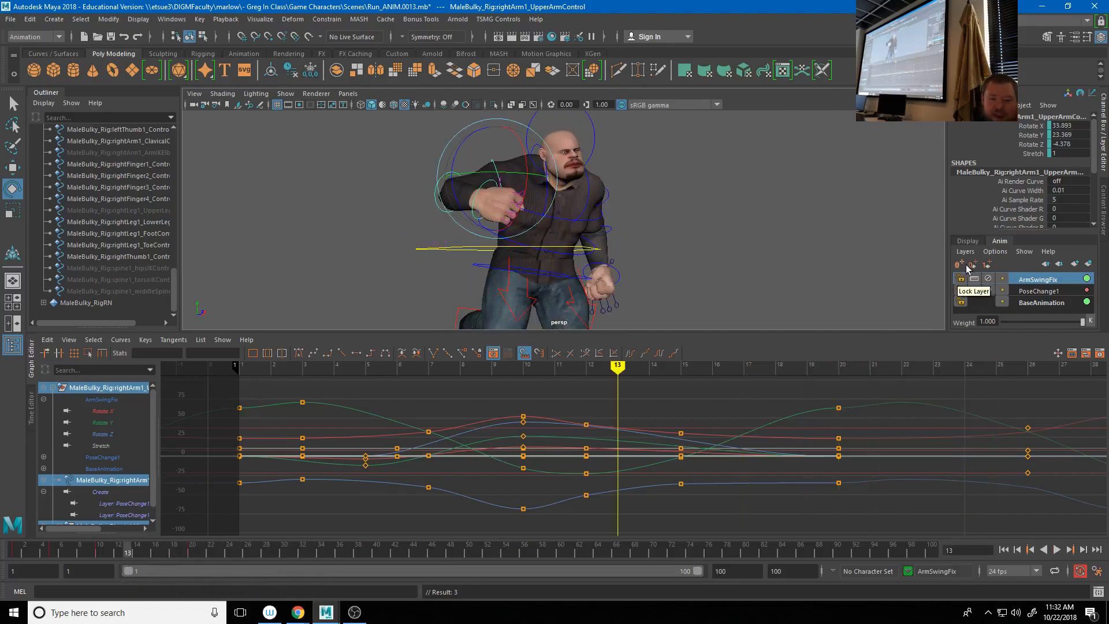
drag(697, 571, 226, 570)
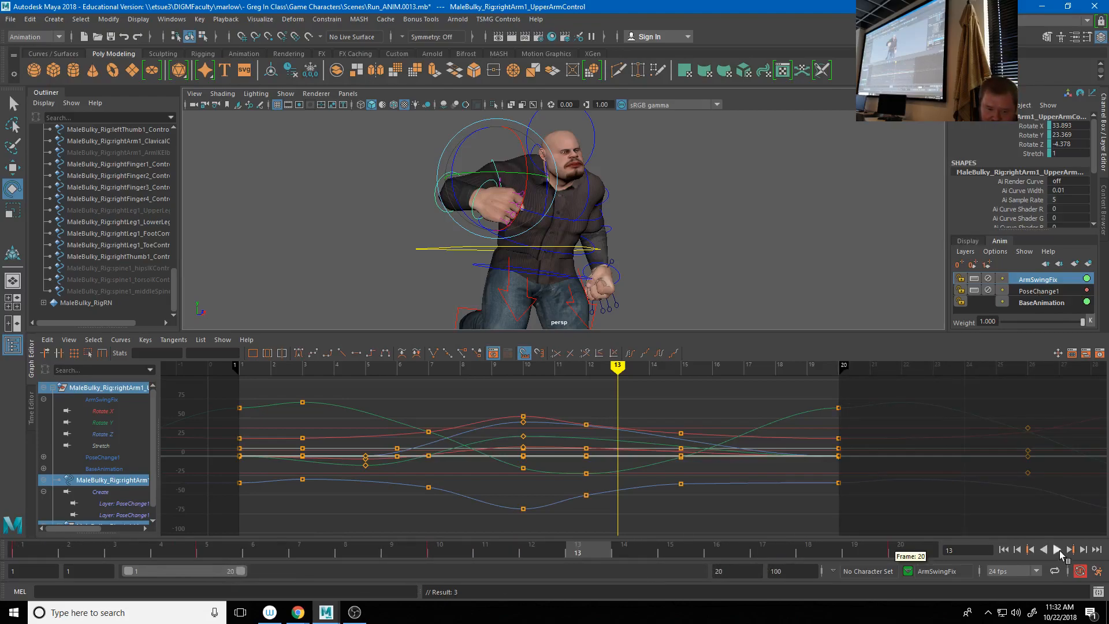
click(1057, 550)
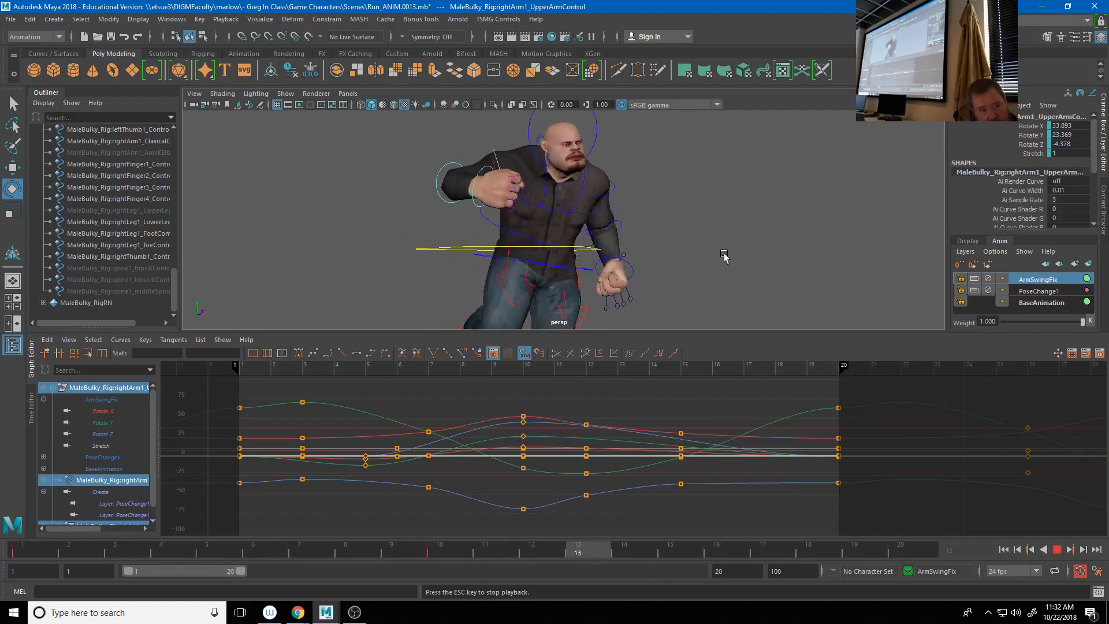
scroll(725, 254, down, 5)
scroll(724, 253, down, 3)
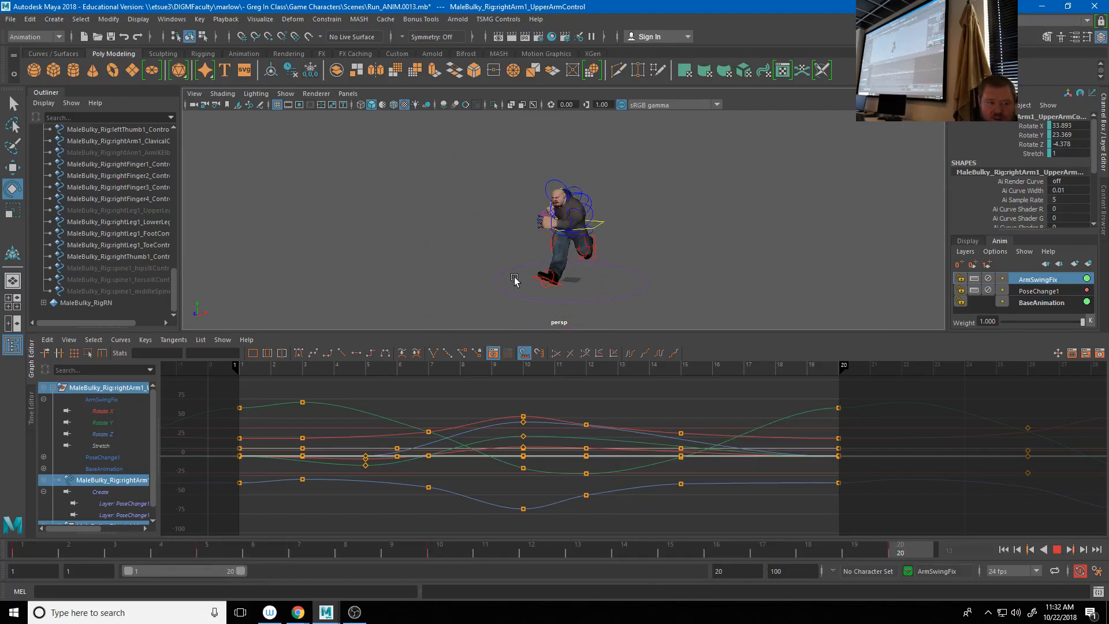
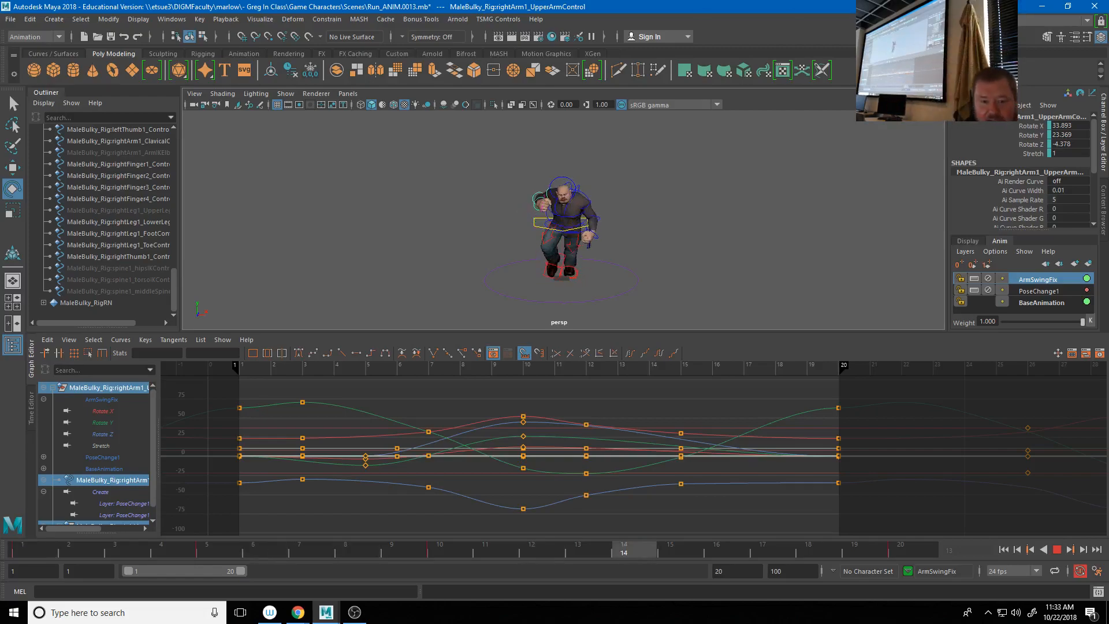
Step: Stop playback at frame 14 and compare the BaseAnimation and ArmSwingFix layer curves
click(1054, 550)
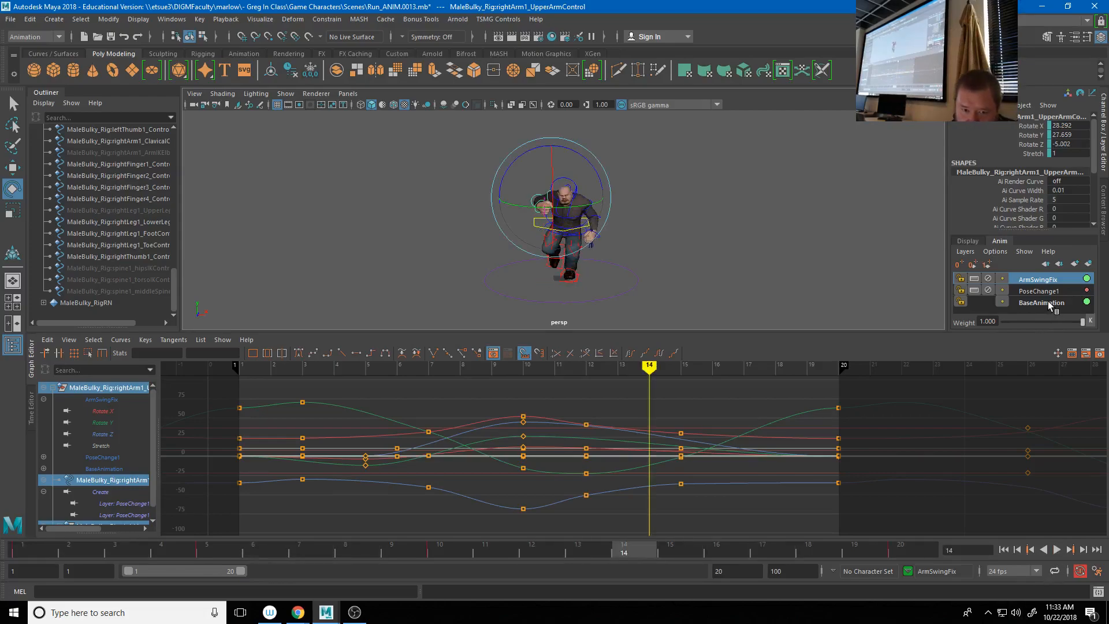
click(1048, 302)
click(1041, 280)
Step: Select ArmSwingFix, PoseChange1 and BaseAnimation together and merge them with Merge Layers
click(1044, 307)
click(1041, 280)
shift+click(1041, 302)
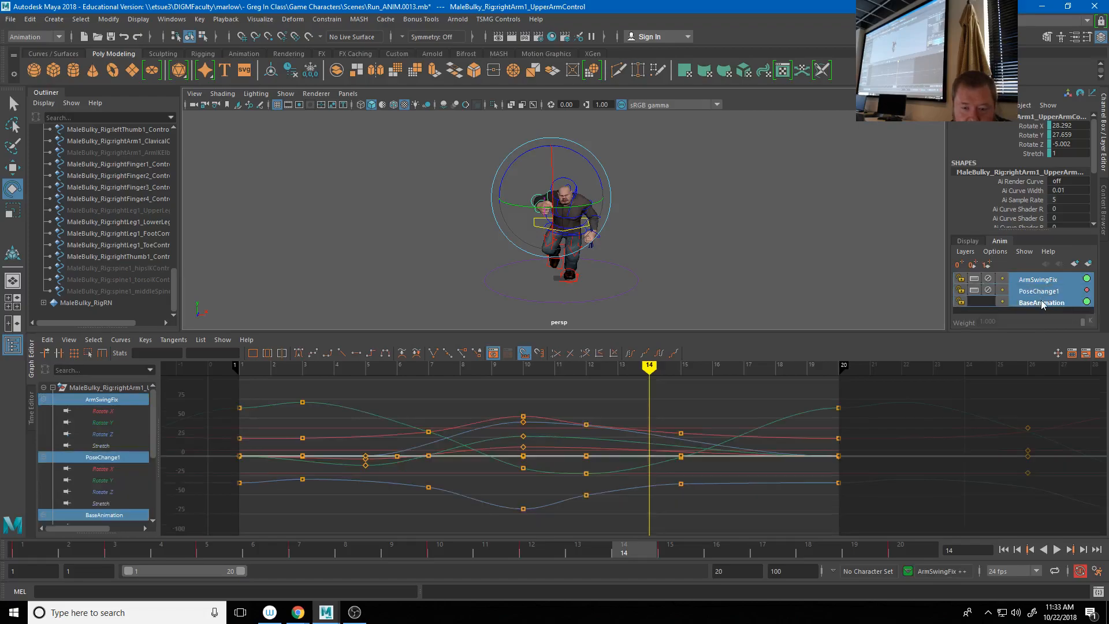
right_click(1042, 303)
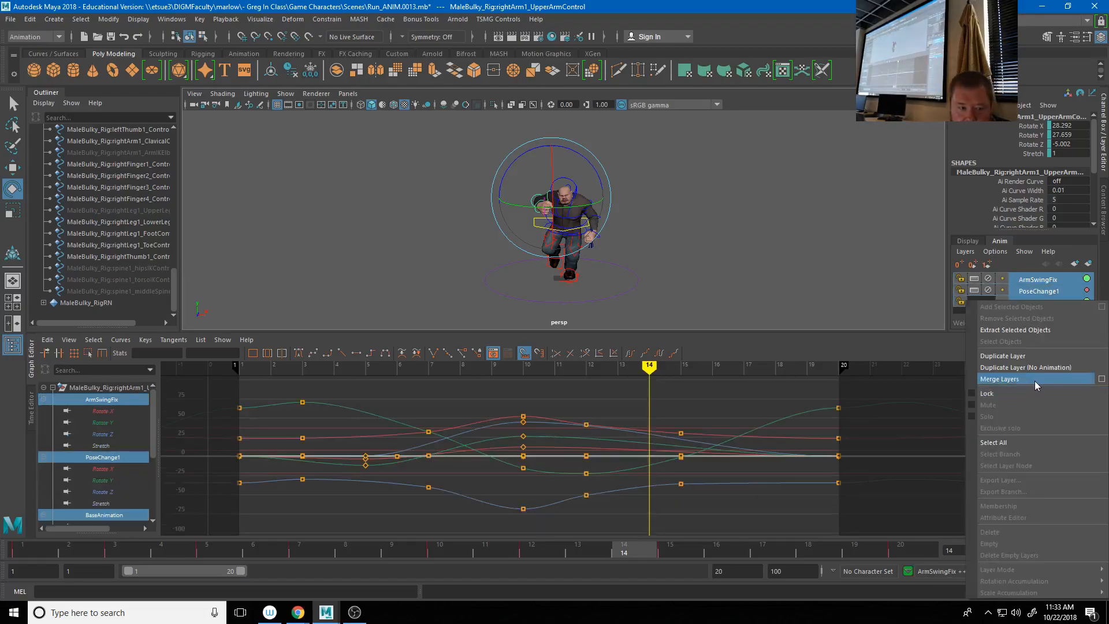
click(1034, 380)
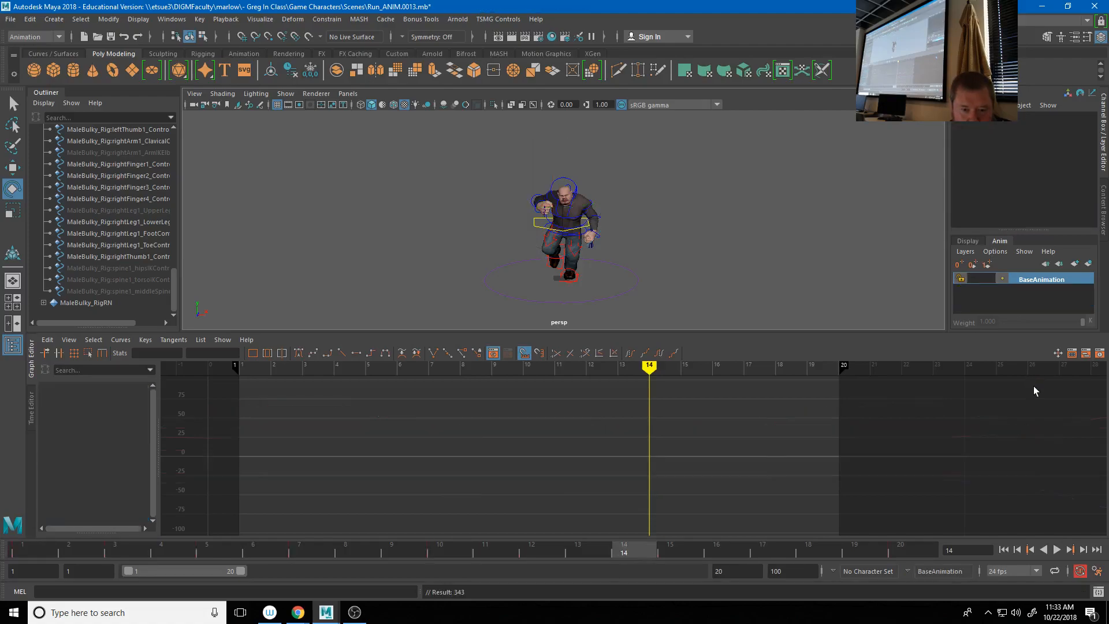
Step: Select every rig control in the RigControls group in the Outliner
click(133, 290)
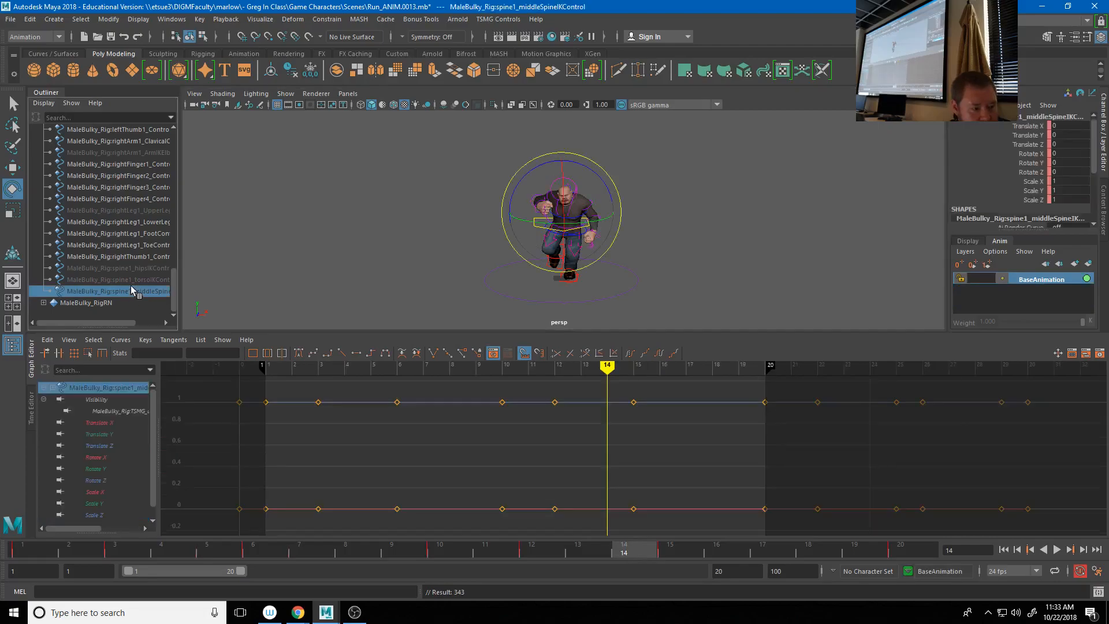
scroll(113, 256, down, 3)
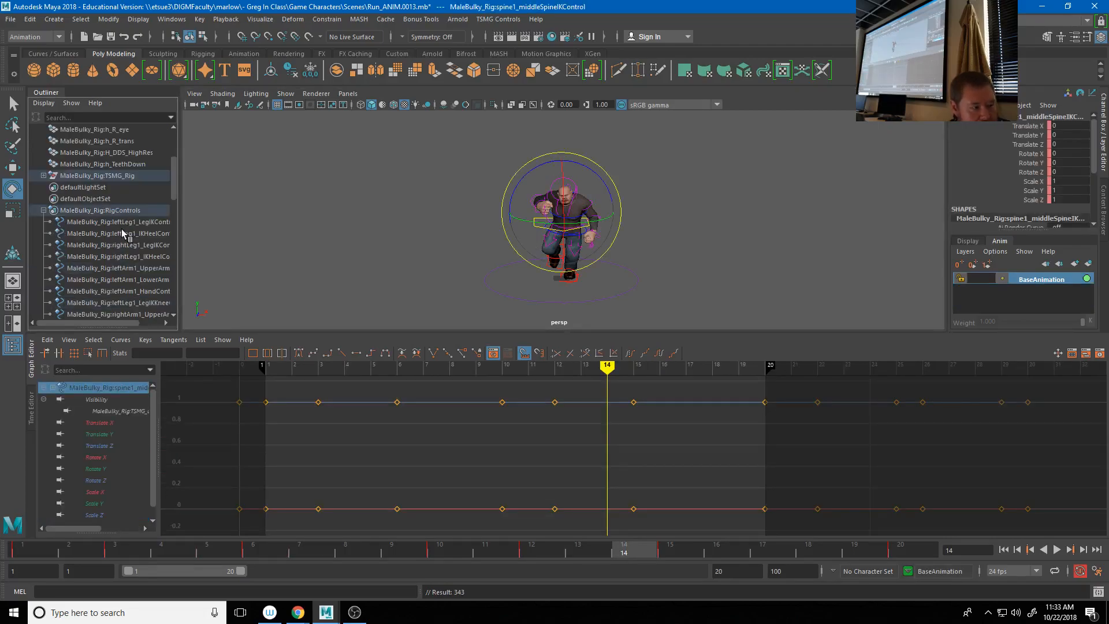
shift+click(117, 224)
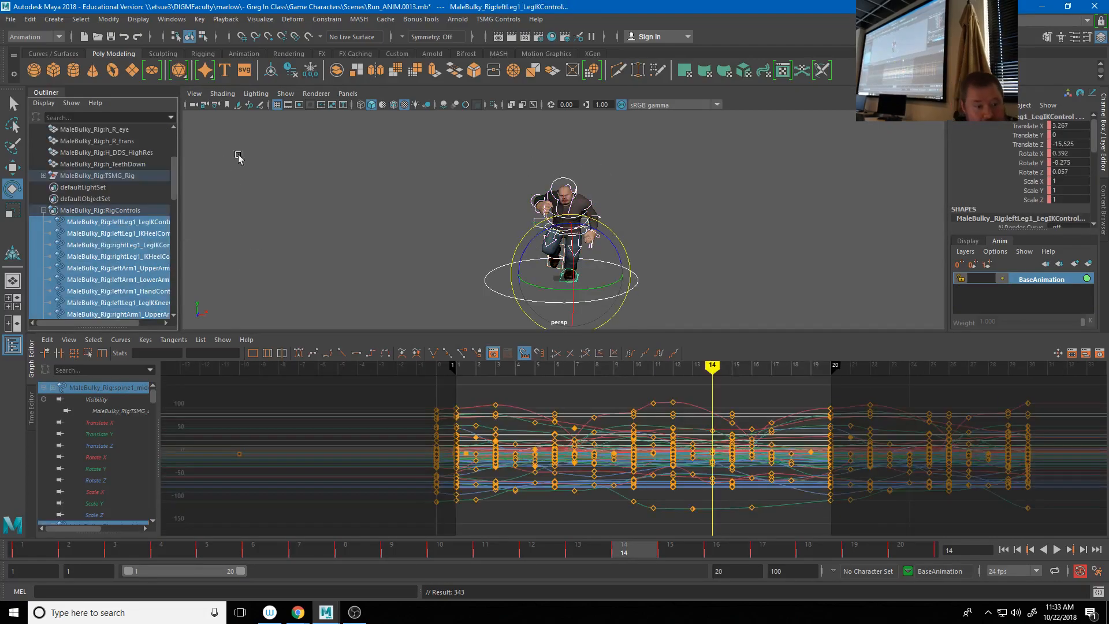
Step: Run Edit > Keys > Bake Simulation to key every control on each frame 1–20
click(53, 19)
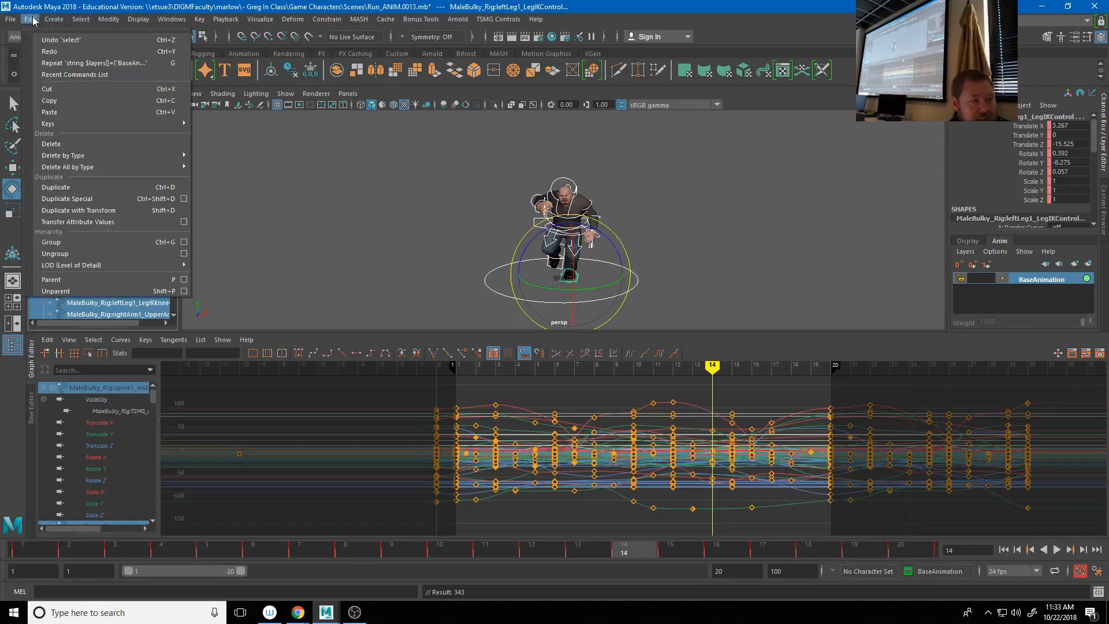
click(53, 19)
click(79, 19)
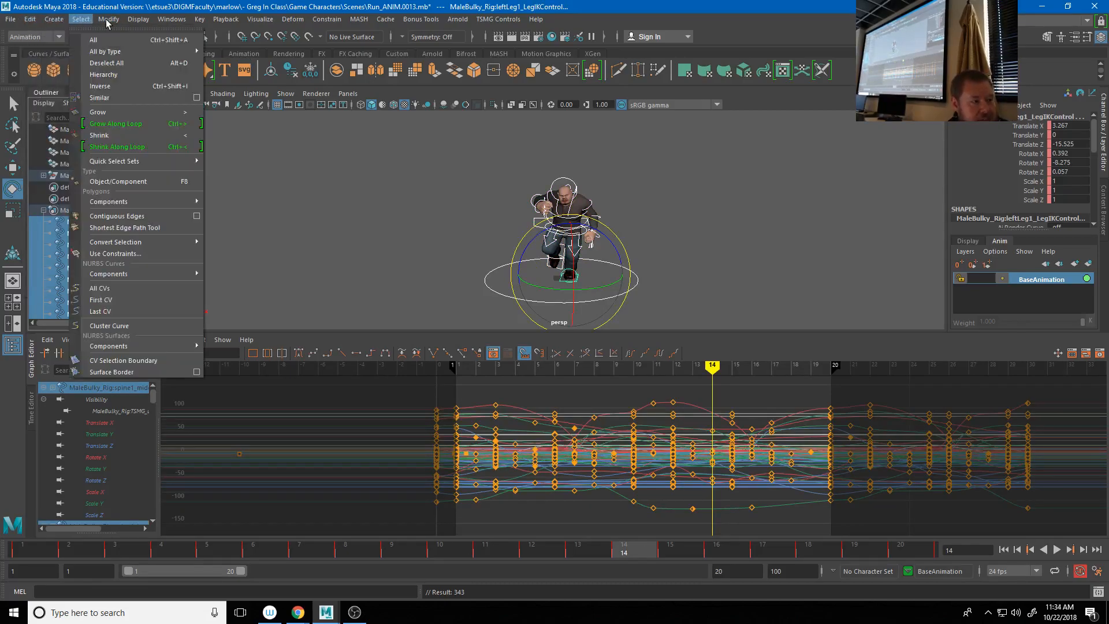
click(30, 19)
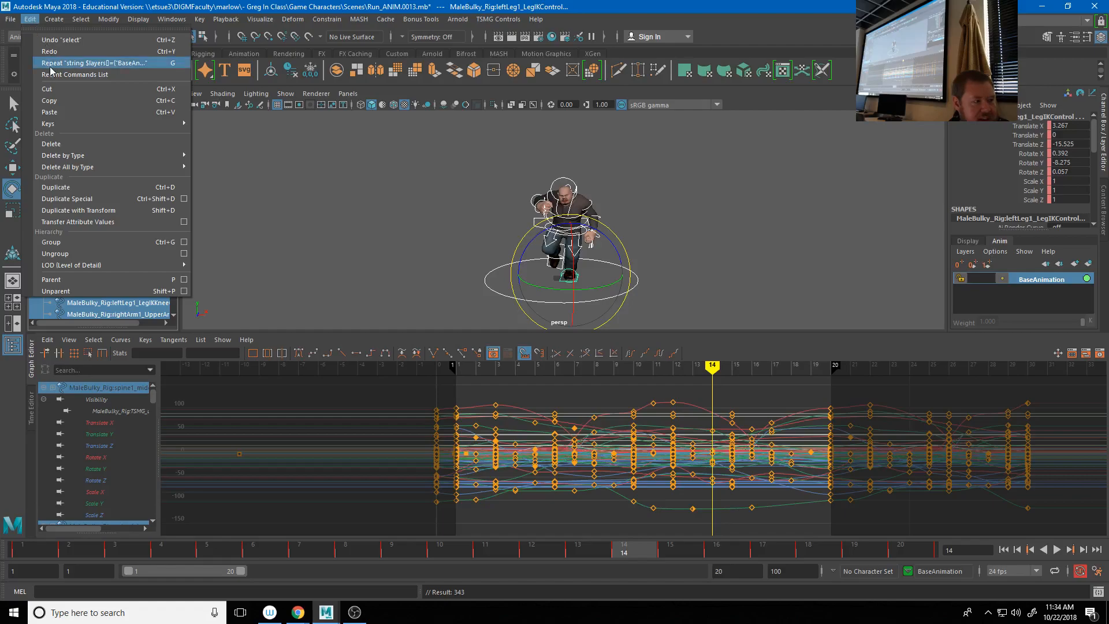
mouse_move(57, 125)
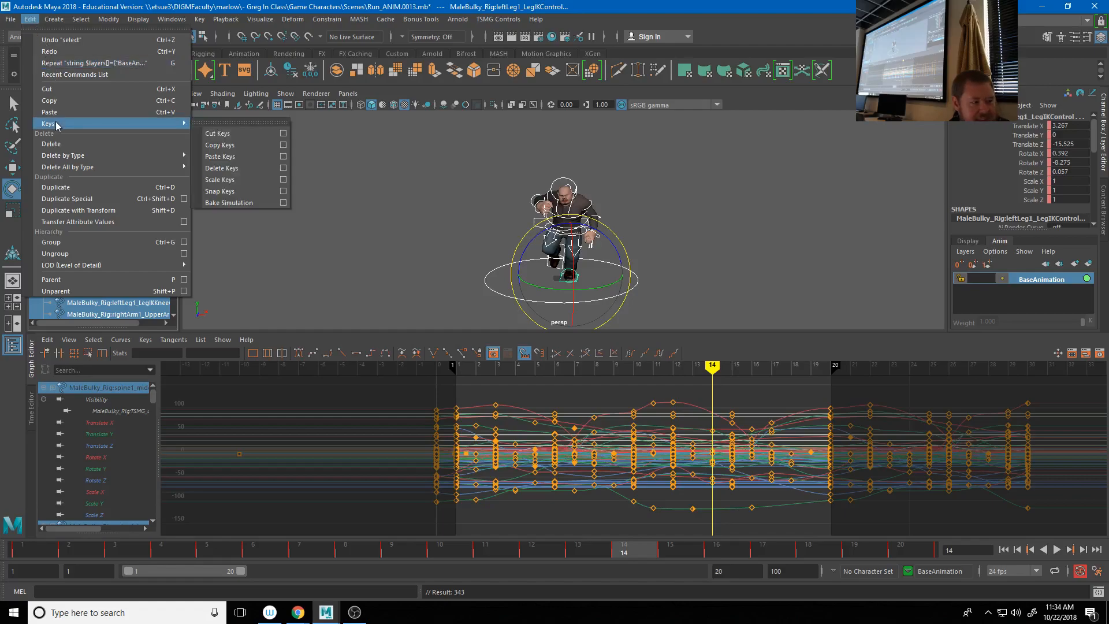
click(225, 204)
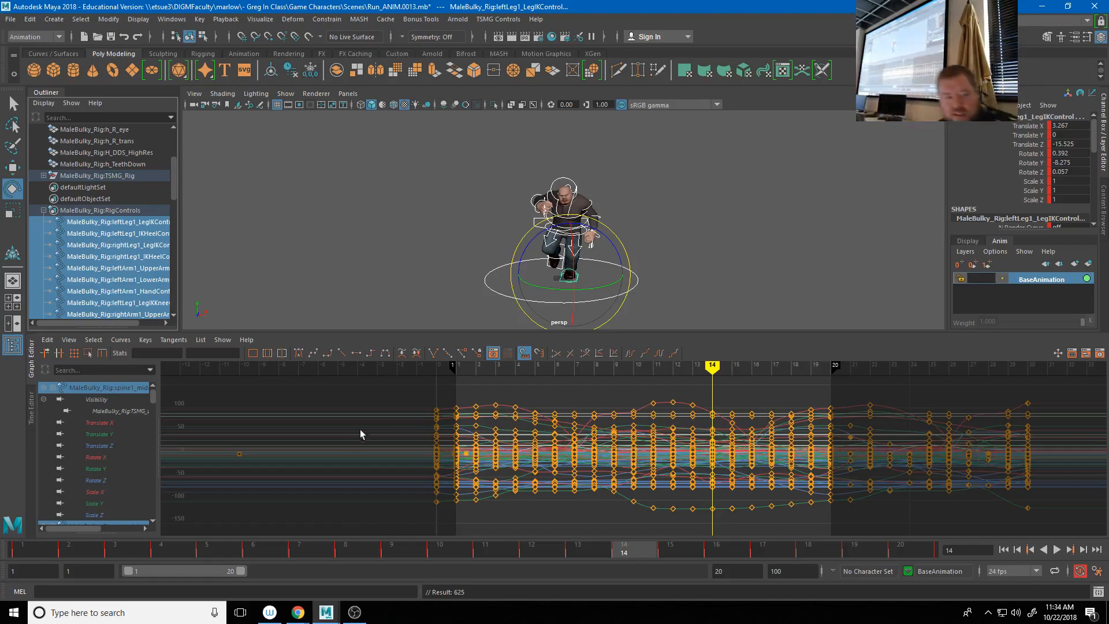
Step: Select only the lower spine control and isolate its Translate Y curve in the Graph Editor
click(697, 183)
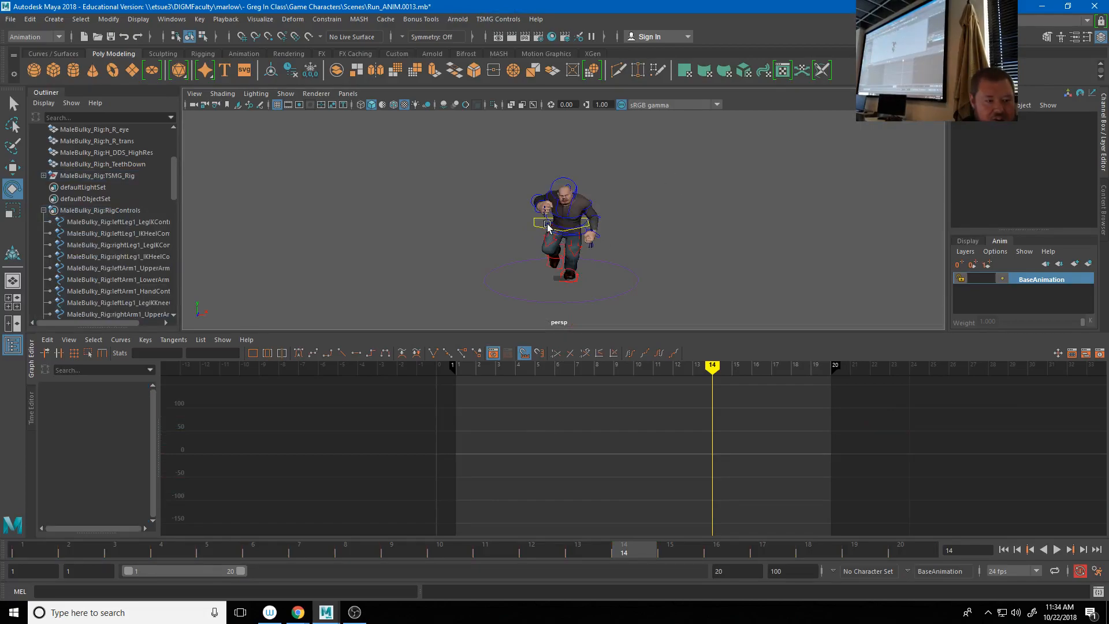
click(558, 244)
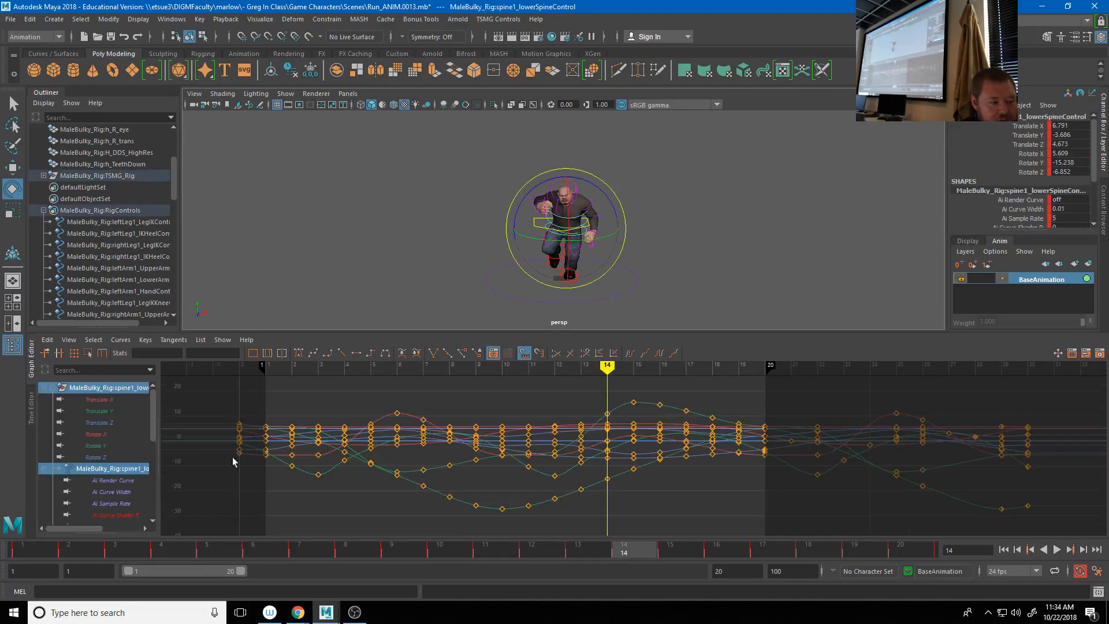
click(110, 411)
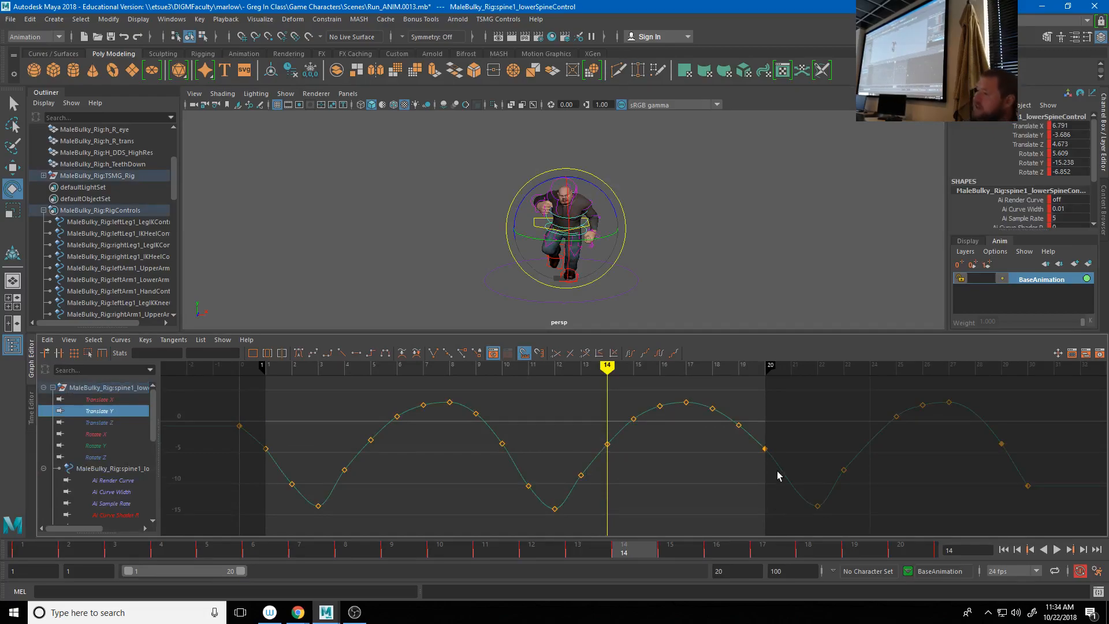
Step: Select the frame 8 and 17 peak keys and open Edit > Transformation Tools
drag(676, 388, 694, 425)
shift+middle_drag(670, 478, 669, 445)
key(ctrl+z)
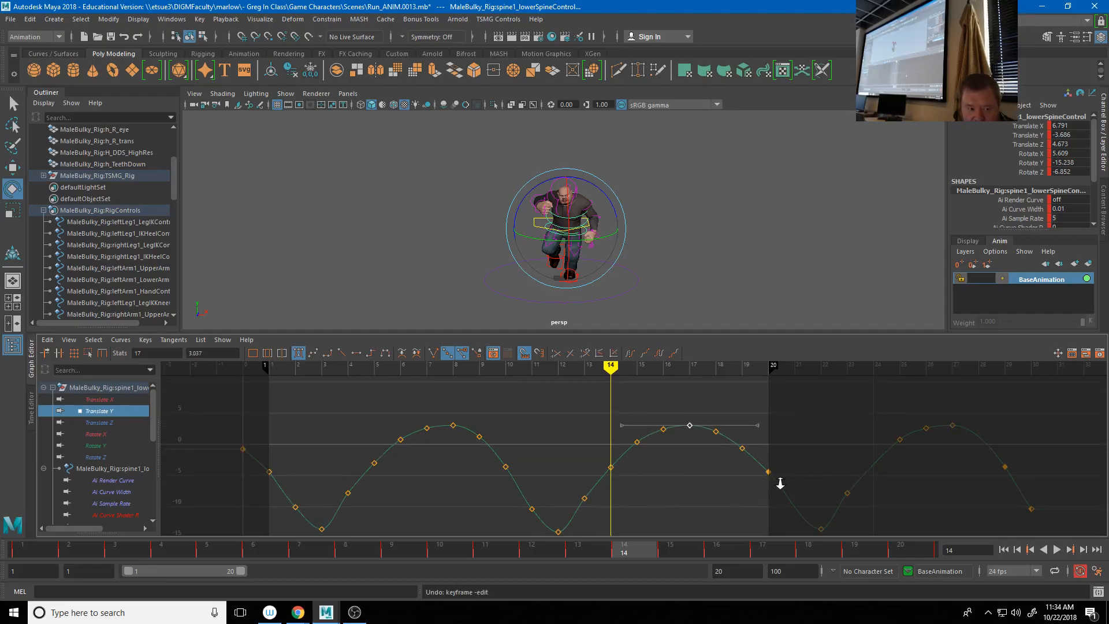
scroll(804, 493, down, 3)
shift+drag(523, 446, 531, 457)
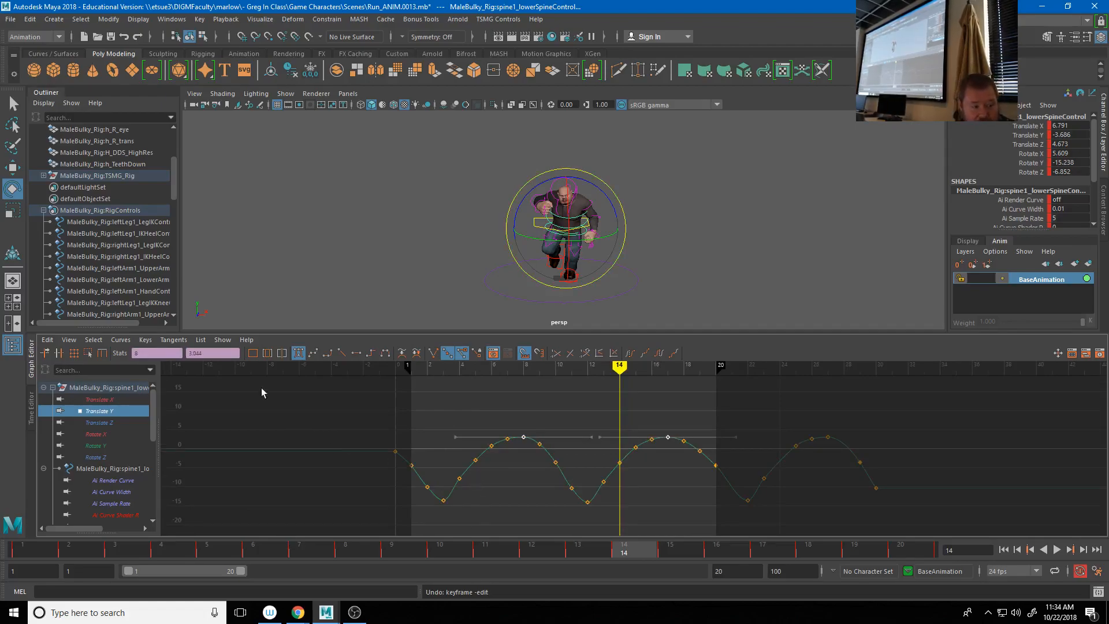
click(46, 339)
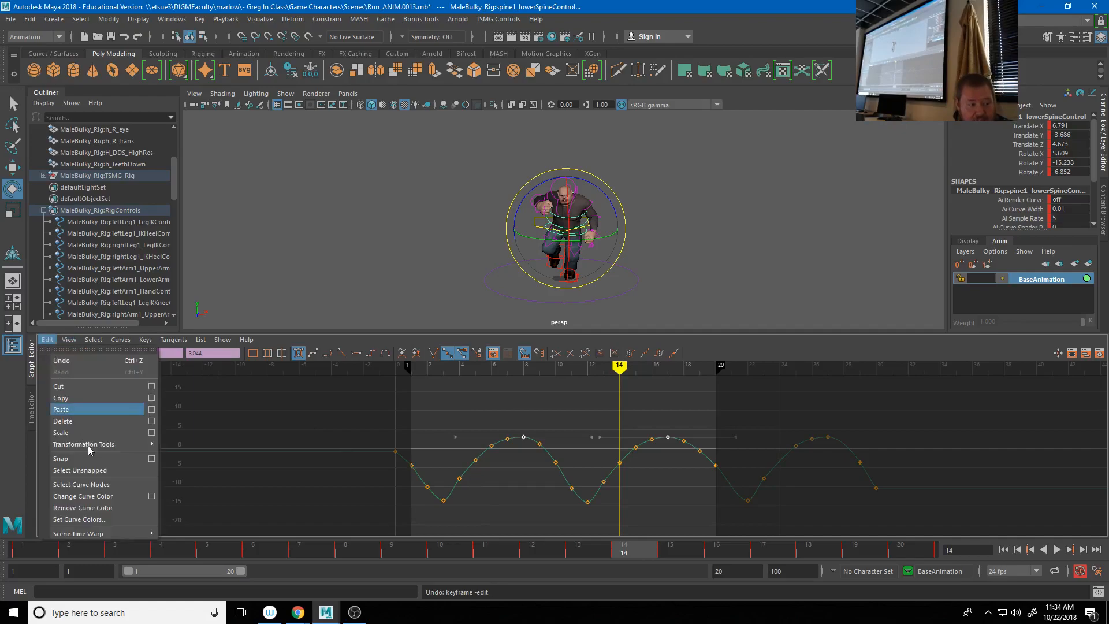
mouse_move(93, 451)
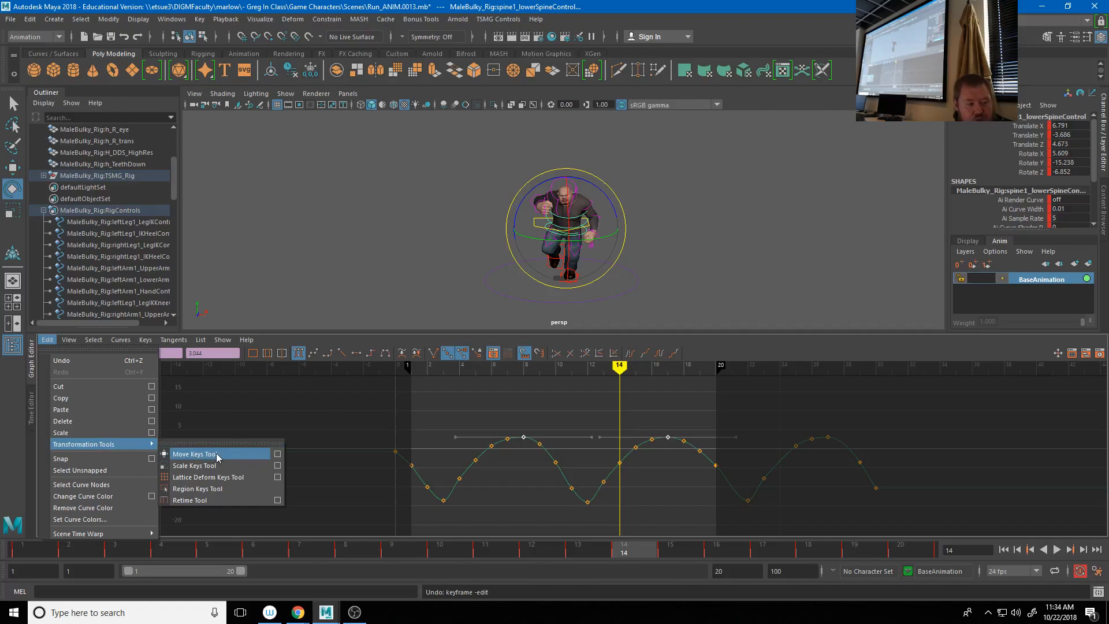
Step: Open the Move Keys Tool settings and move and shrink the window to uncover the graph
click(278, 455)
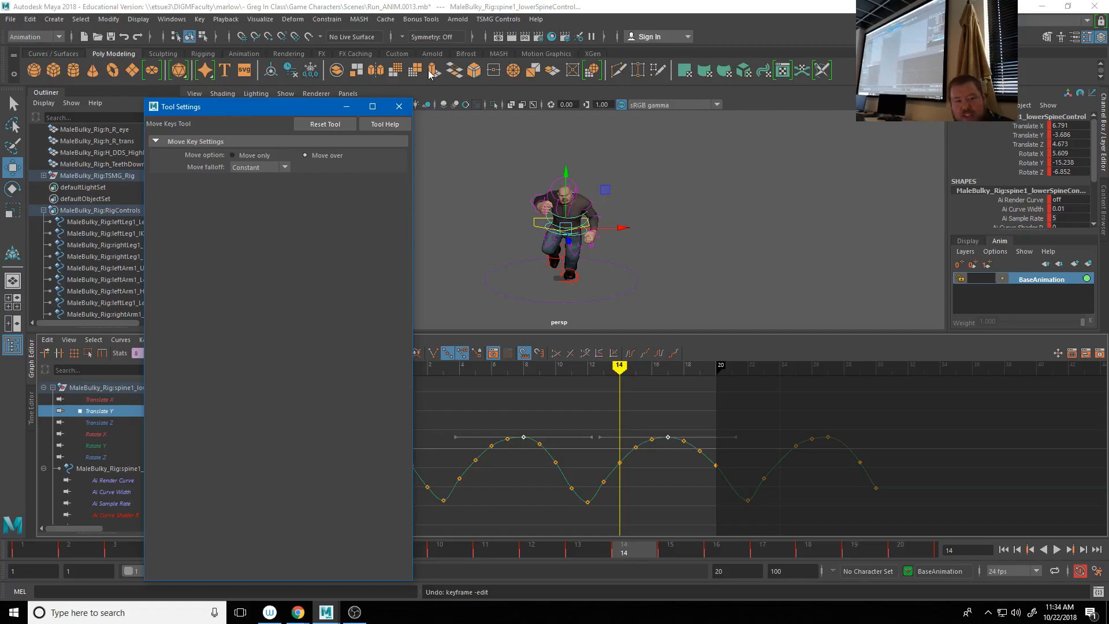
drag(240, 111, 242, 58)
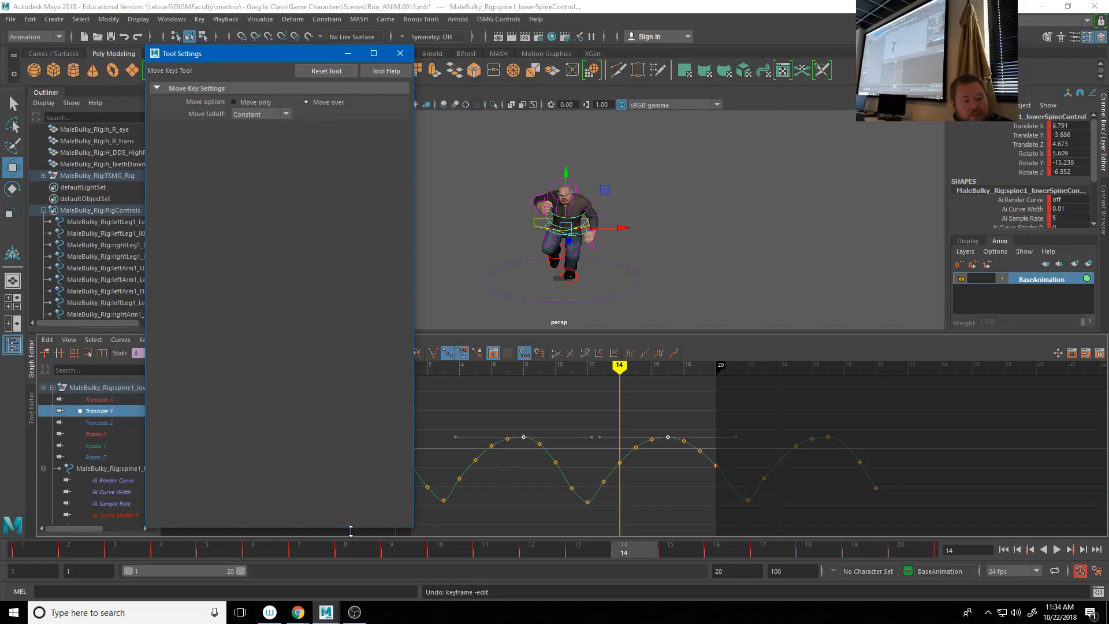
drag(351, 527, 323, 153)
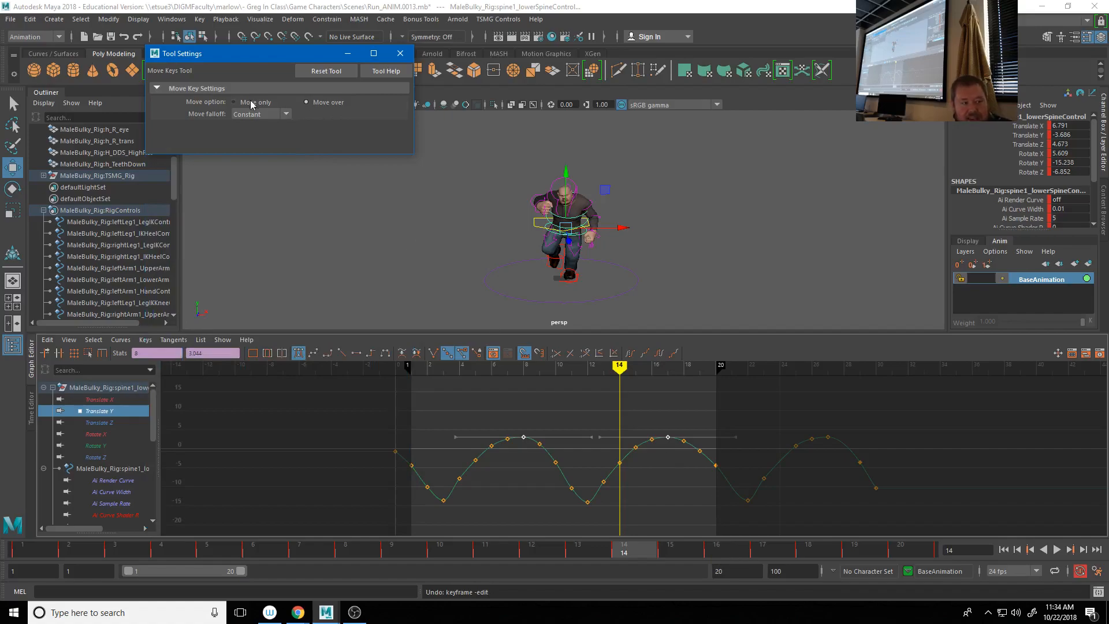
Step: Try Linear move falloff by test-dragging the peak keys, undoing each move
middle_drag(665, 443, 661, 416)
key(ctrl+z)
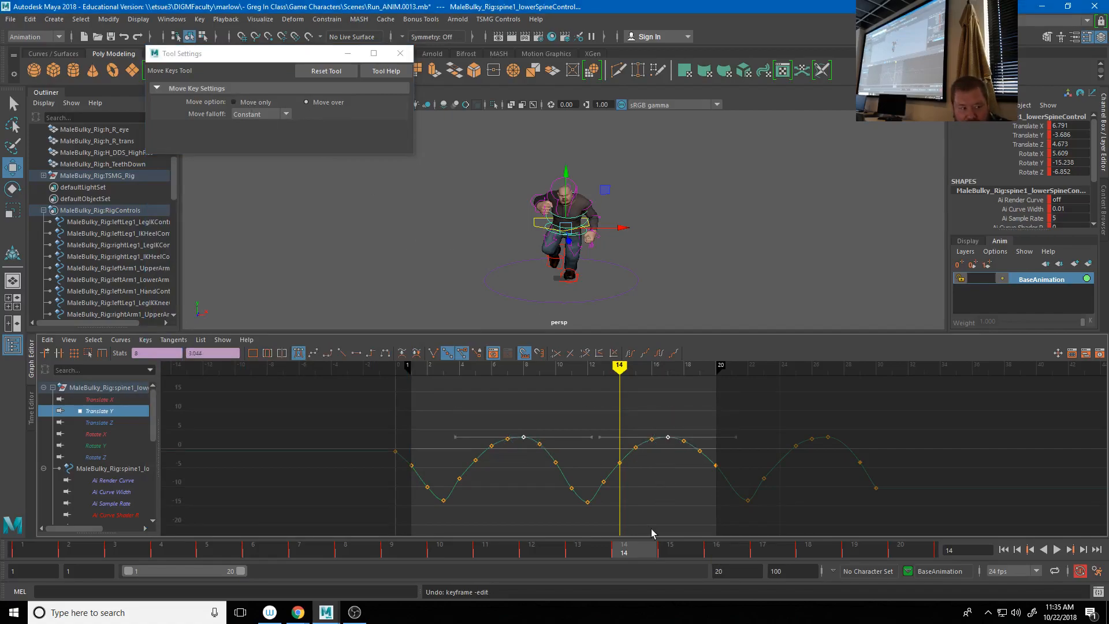
click(287, 114)
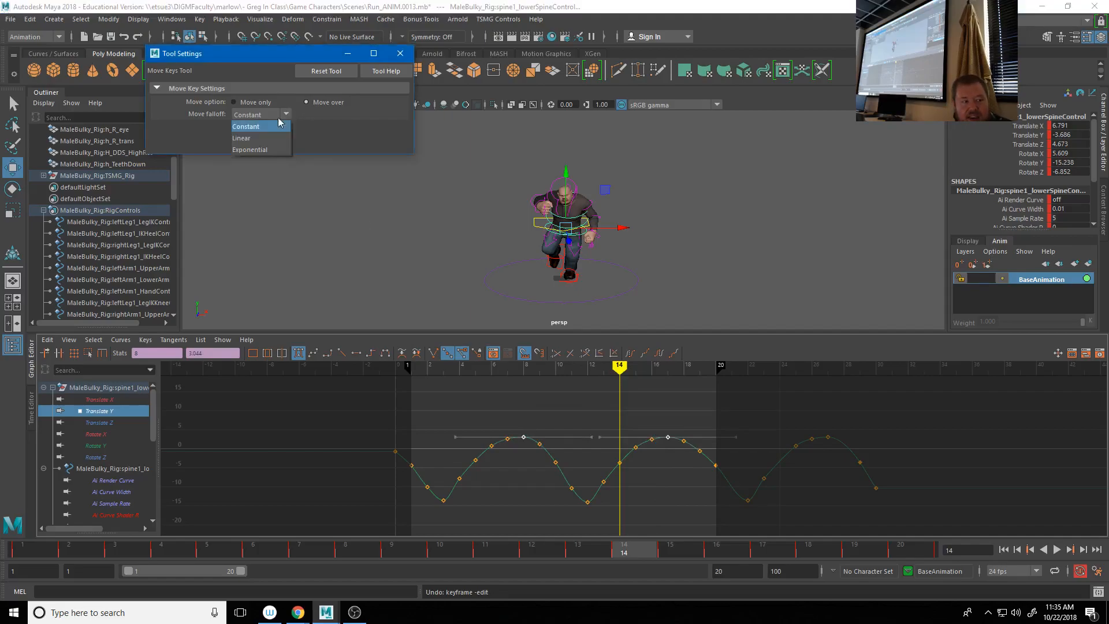
click(254, 139)
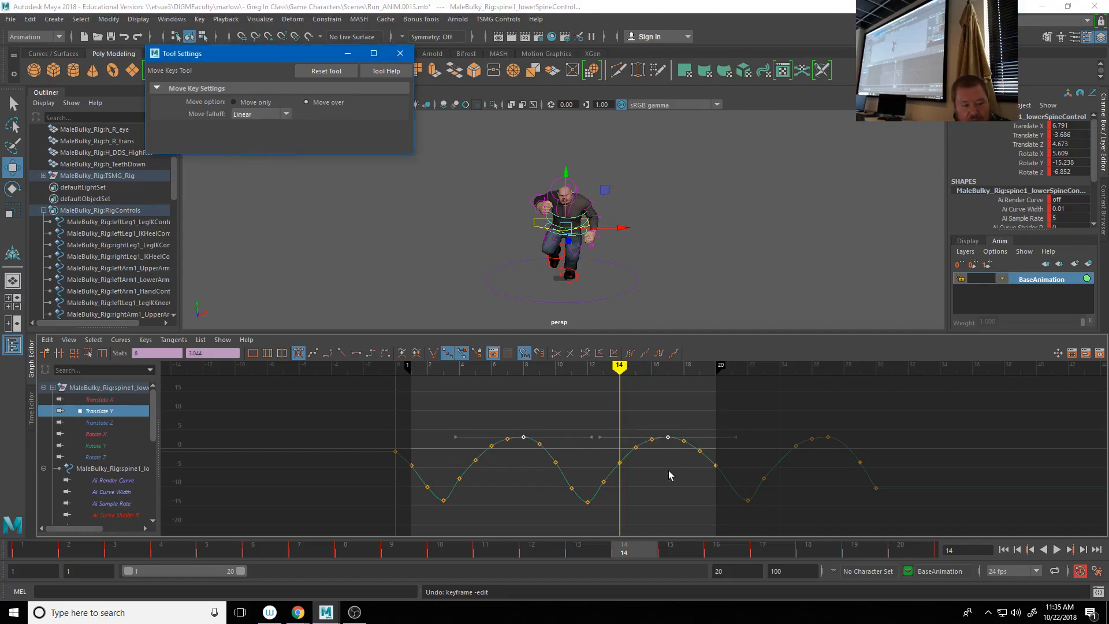
middle_drag(668, 476, 666, 451)
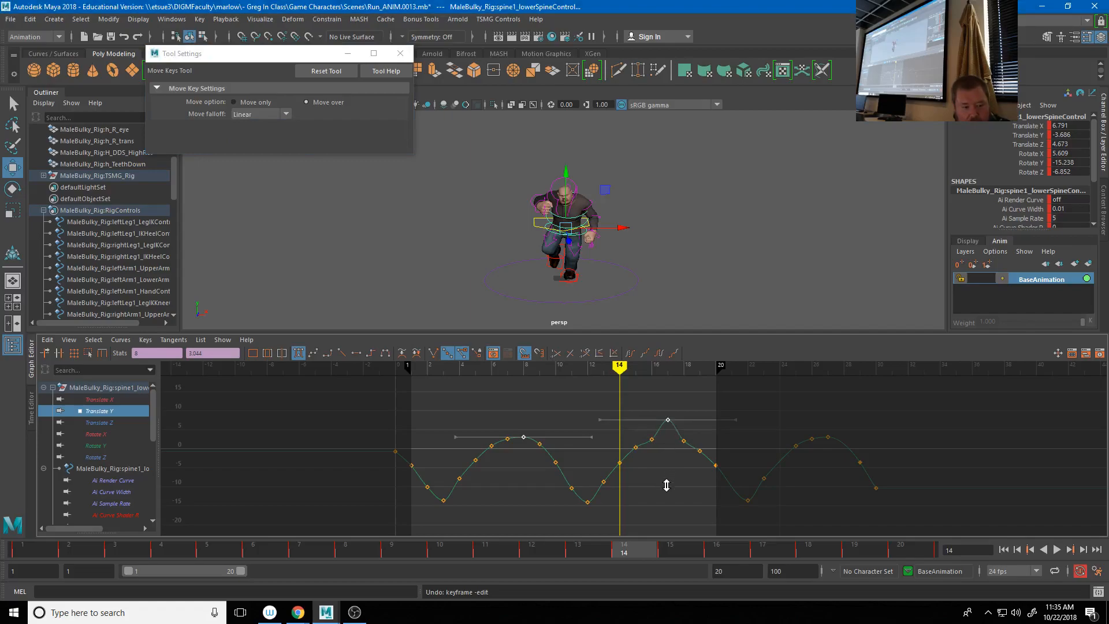
key(ctrl+z)
key(ctrl+z)
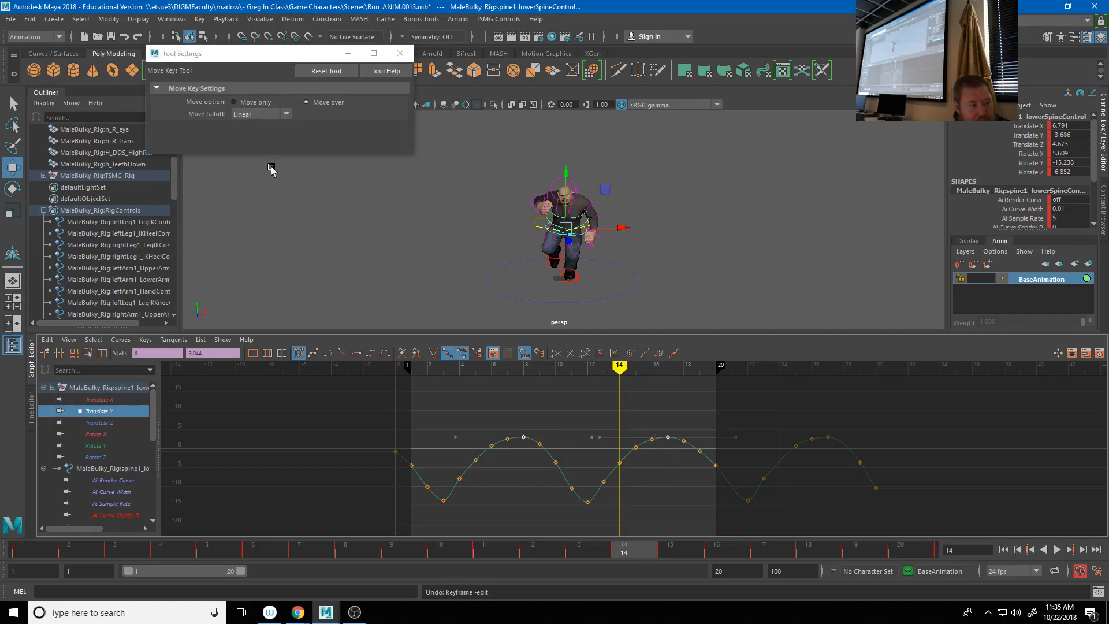
click(267, 115)
click(249, 116)
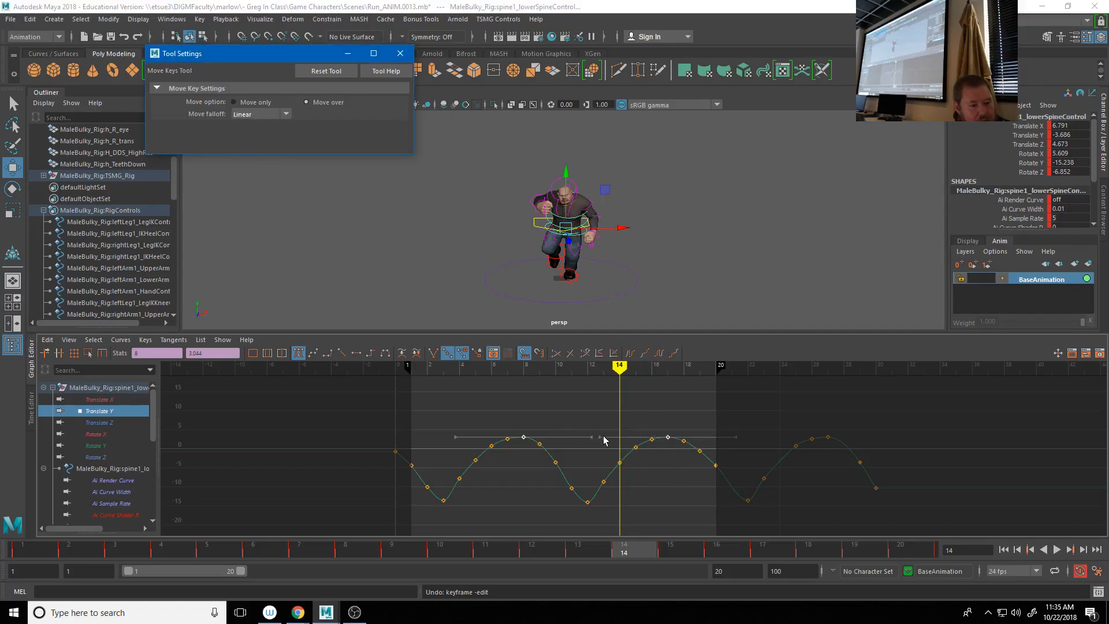
middle_drag(664, 456, 660, 437)
scroll(656, 443, up, 3)
key(ctrl+z)
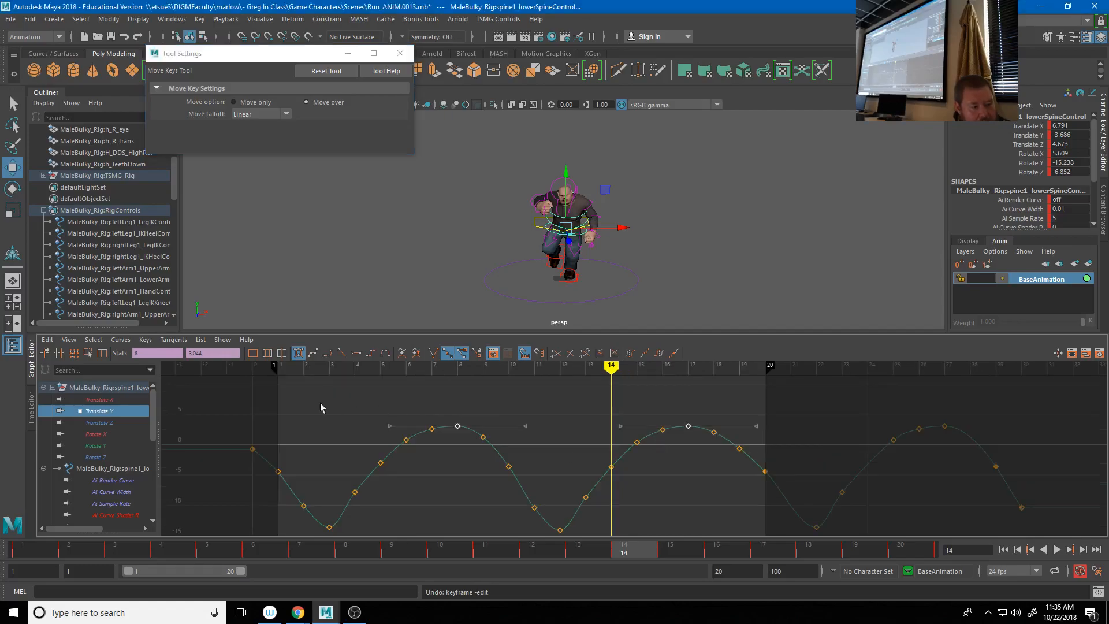
Step: Try Exponential falloff on the frame 8 and 17 keys, undoing each test move
click(276, 118)
click(254, 160)
middle_drag(457, 426, 459, 472)
key(ctrl+z)
drag(448, 393, 475, 448)
shift+drag(680, 416, 705, 451)
mouse_move(686, 472)
shift+middle_down()
mouse_move(687, 495)
mouse_move(687, 477)
shift+middle_up()
key(ctrl+z)
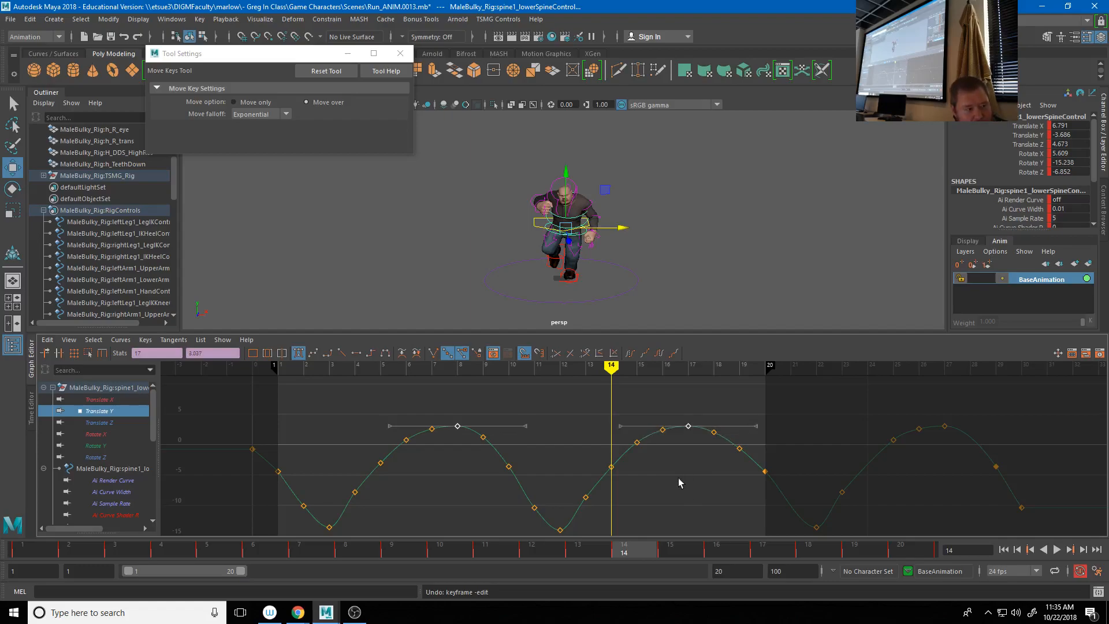
Step: Set the Move option to Move only and the move falloff to Constant
click(249, 104)
middle_click(653, 445)
middle_drag(688, 417, 688, 387)
key(ctrl+z)
click(260, 114)
click(246, 127)
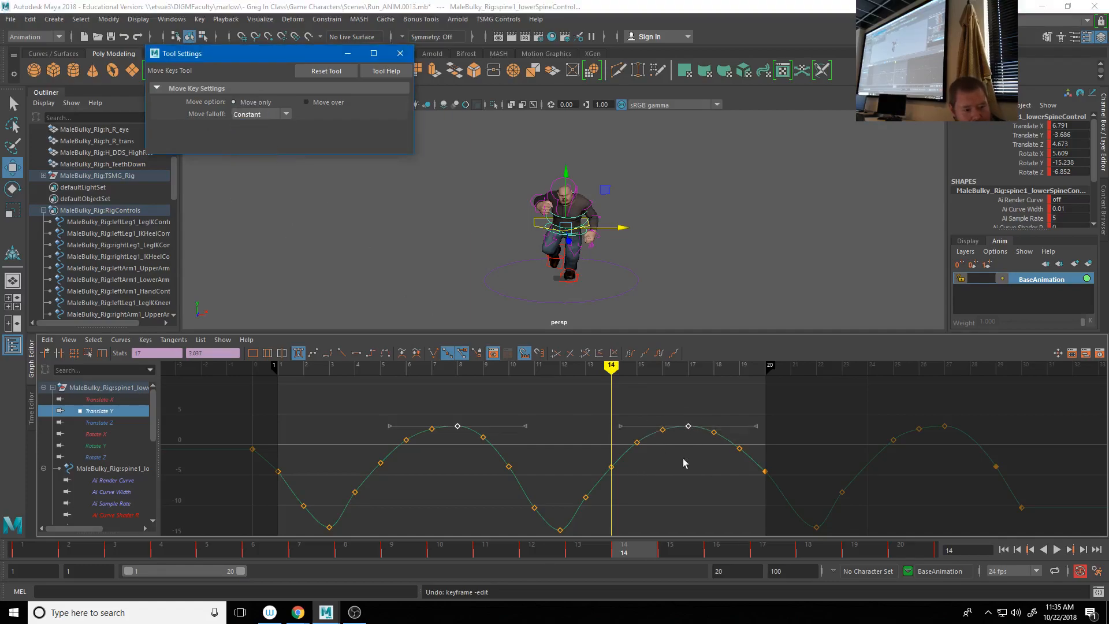
Step: Select the keys around both Translate Y peaks and set the move falloff to Linear
click(47, 340)
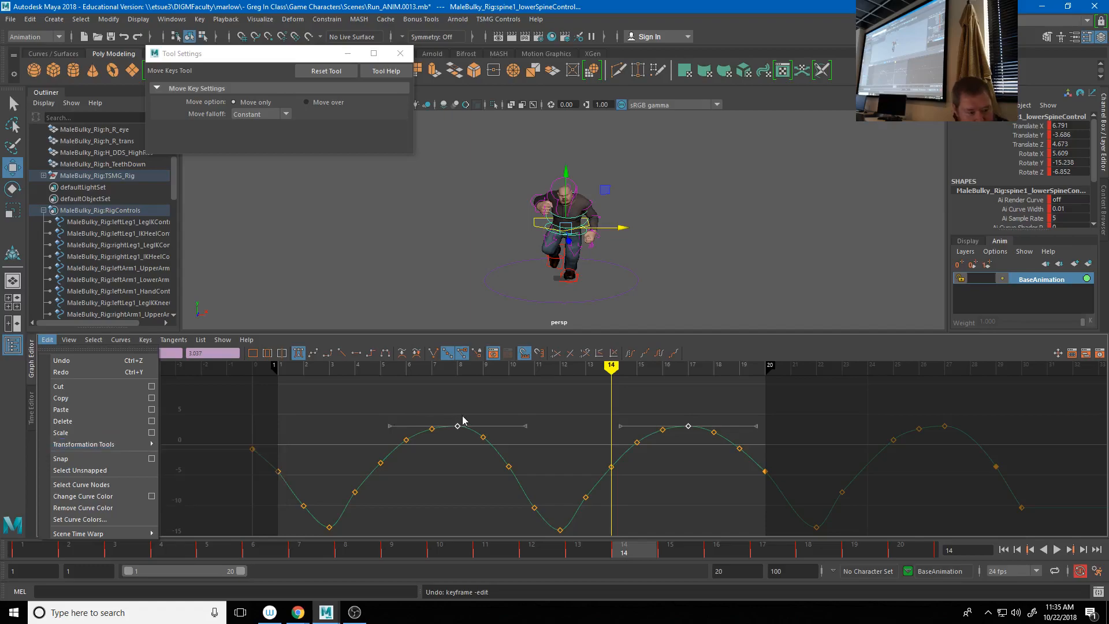
drag(400, 393, 716, 441)
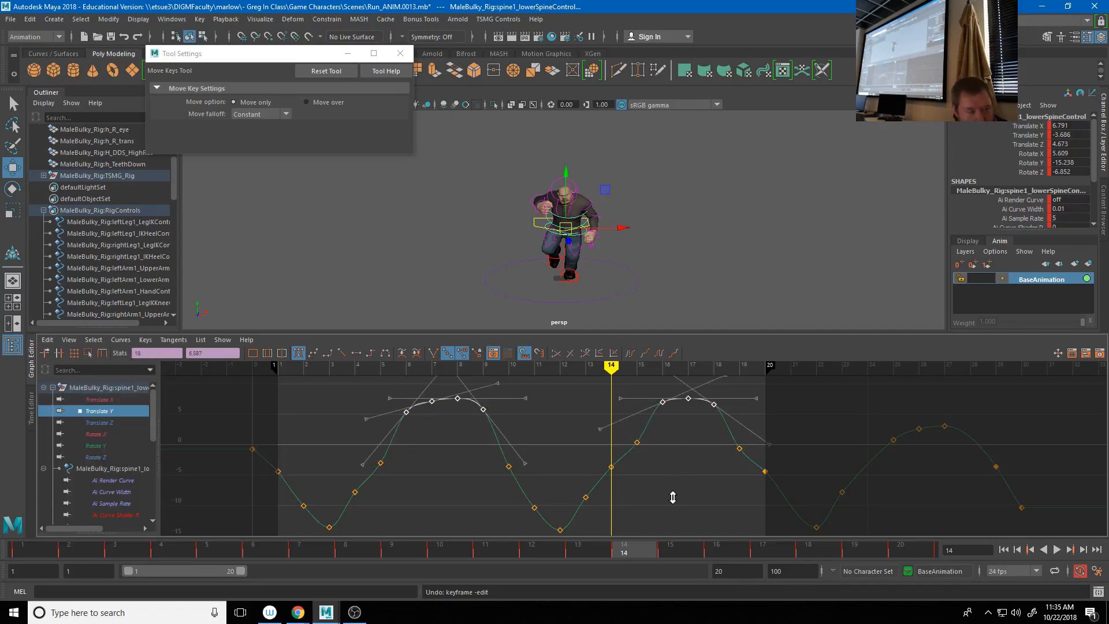
click(275, 124)
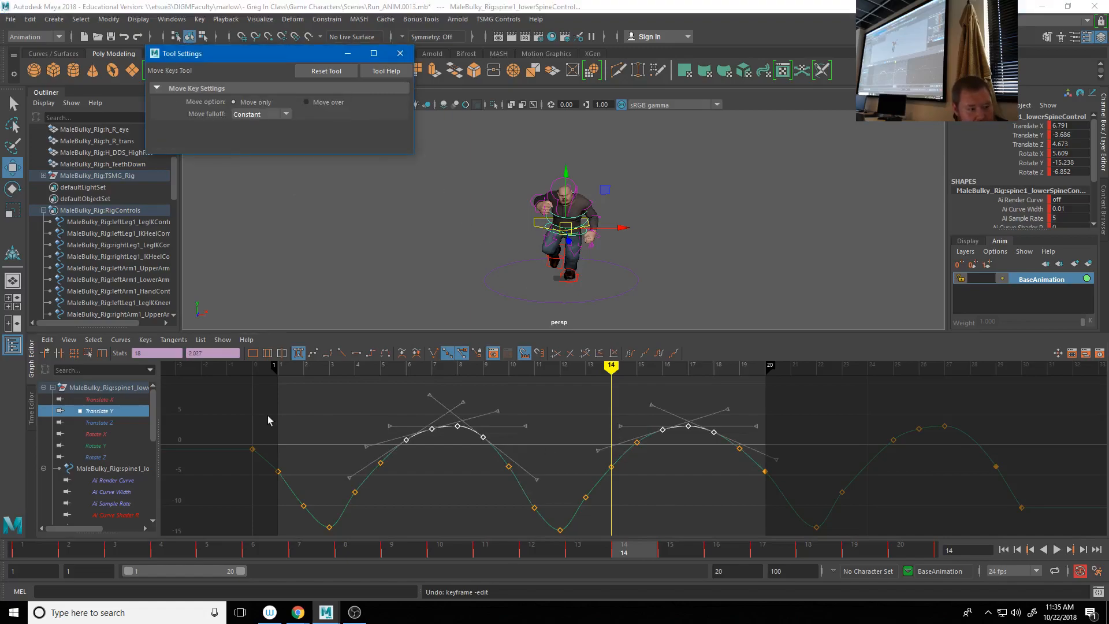
right_click(522, 419)
click(721, 440)
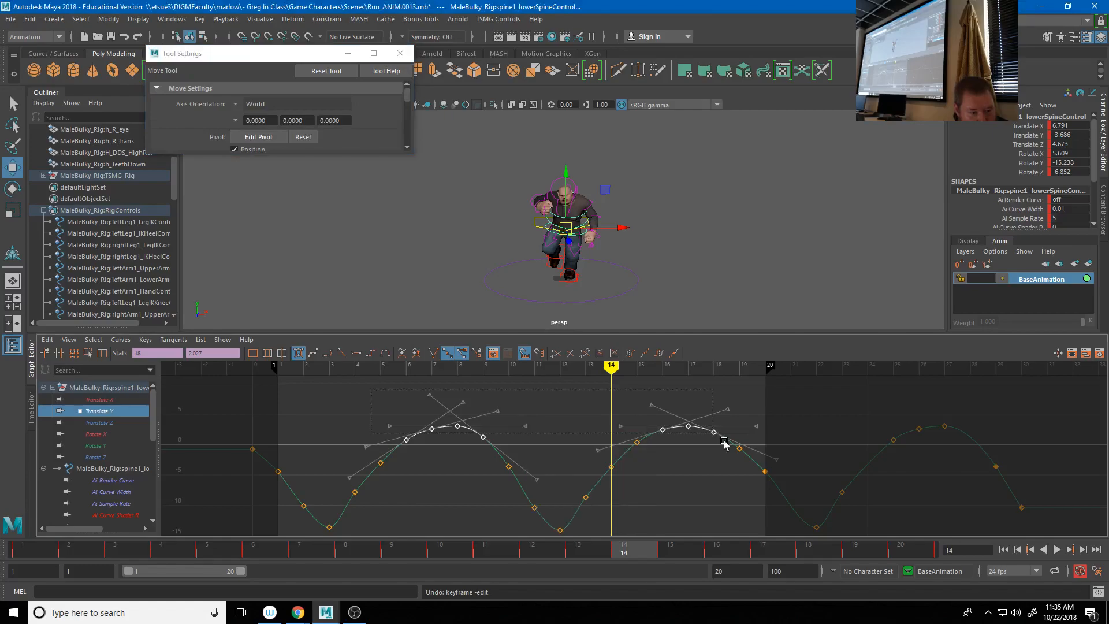
click(260, 114)
click(260, 133)
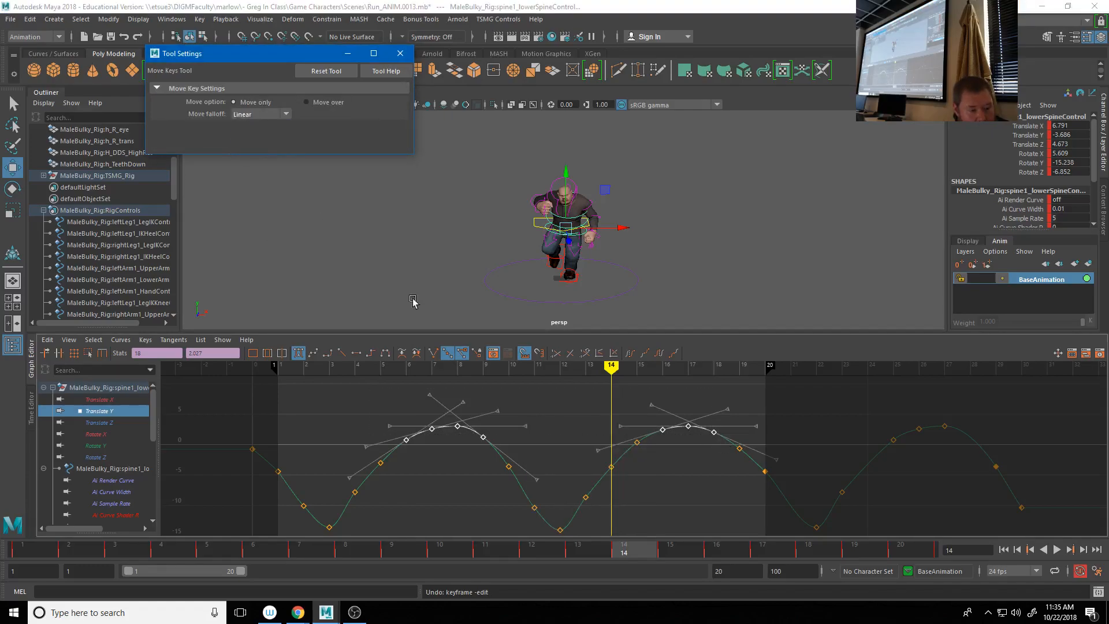
Step: Test-drag the peak and frame 2–17 keys, then undo back to the two-peak shape
scroll(657, 463, up, 2)
scroll(656, 448, up, 6)
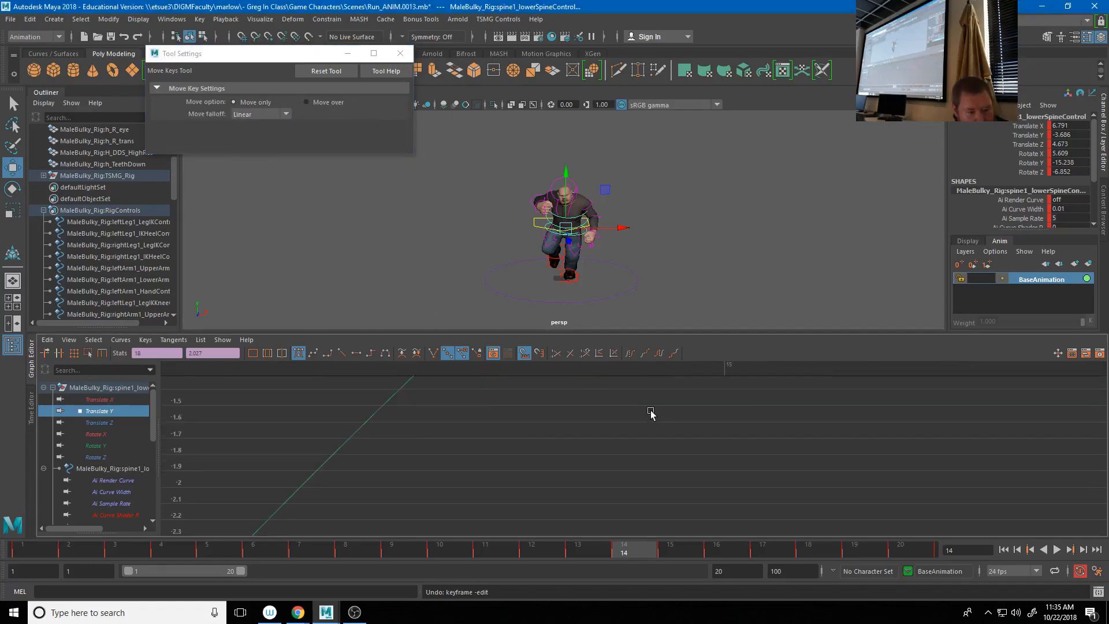
scroll(698, 448, down, 6)
shift+middle_drag(697, 447, 718, 490)
key(ctrl+z)
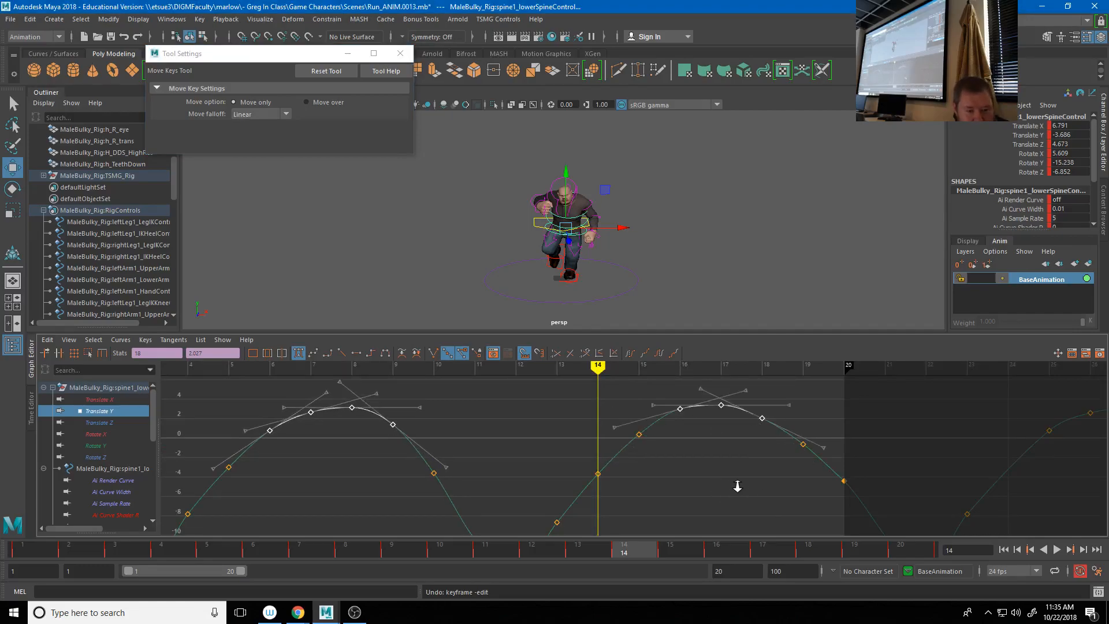
scroll(742, 488, down, 4)
drag(454, 410, 682, 539)
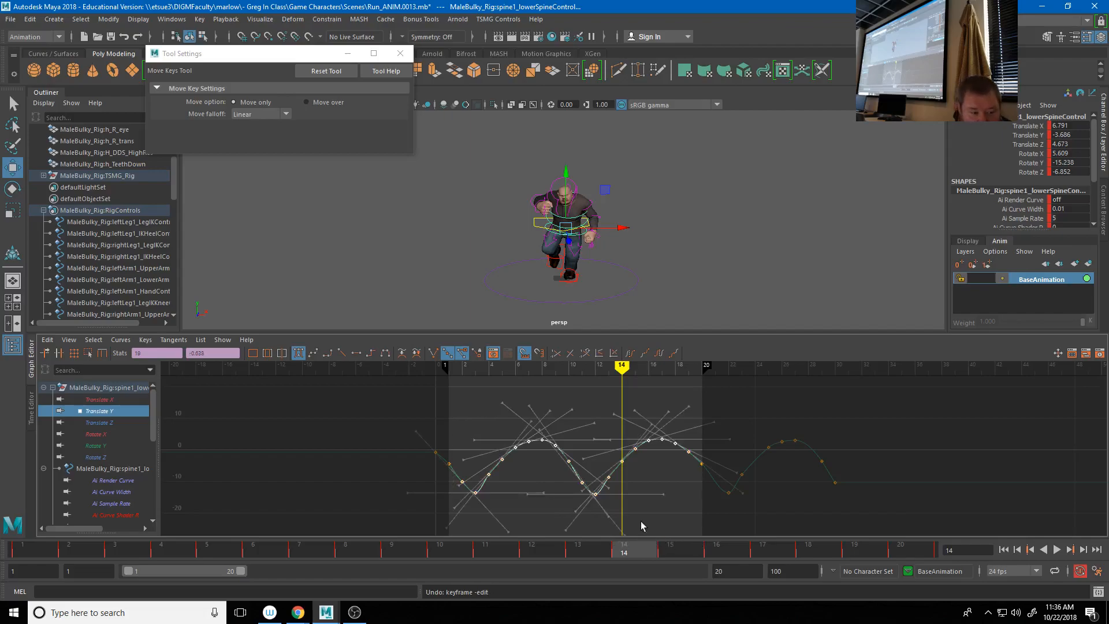
middle_drag(594, 483, 594, 408)
middle_drag(592, 508, 588, 412)
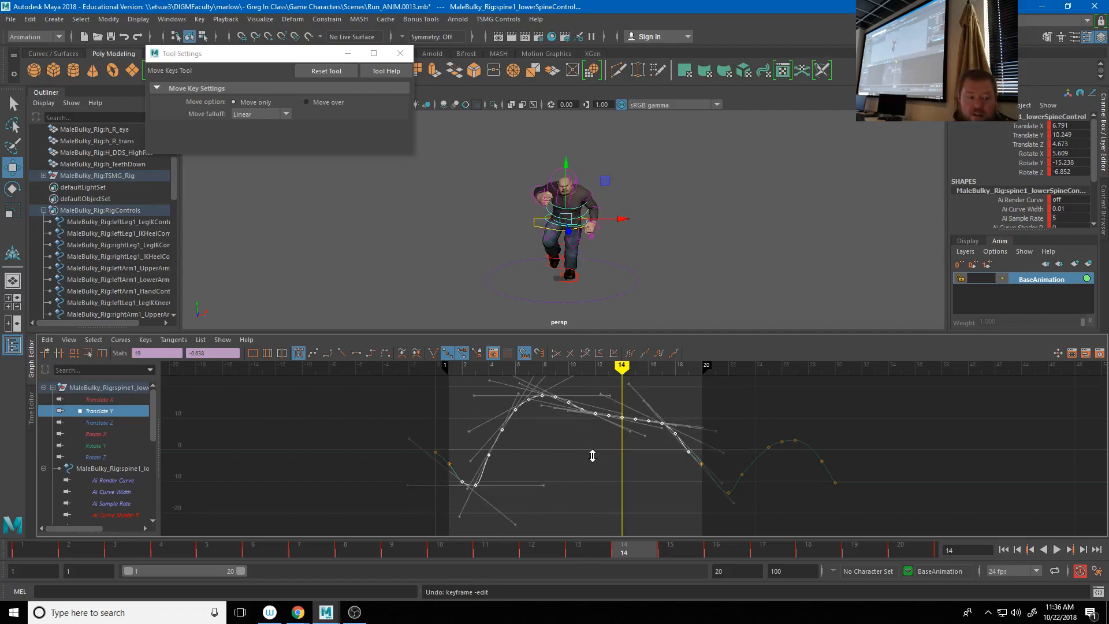
key(ctrl+z)
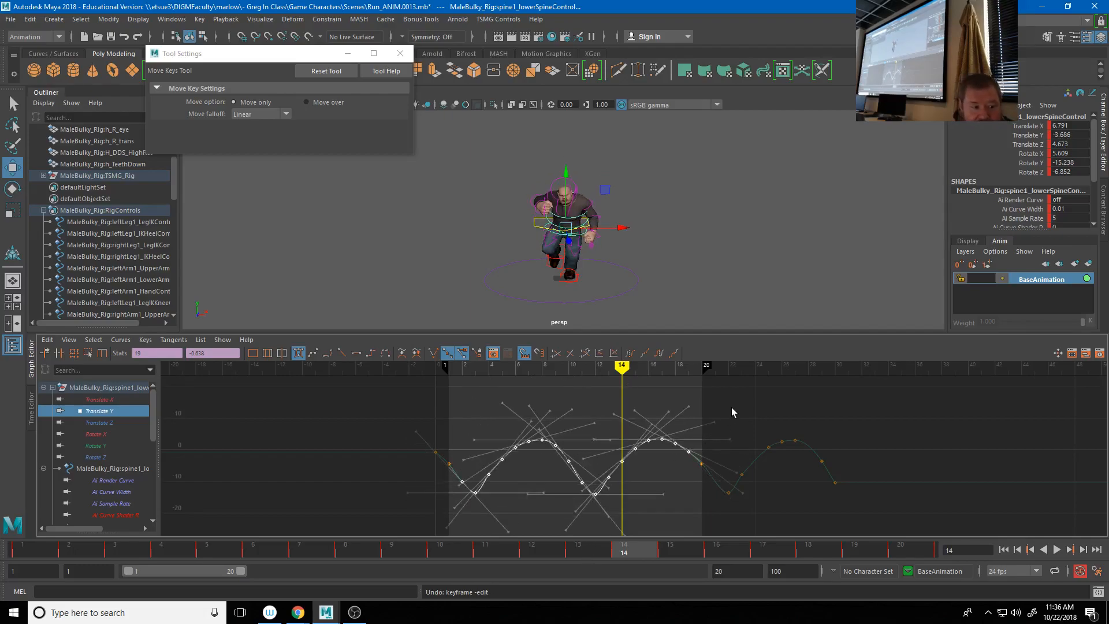
click(727, 422)
Step: Select the Translate Y keys, lift the late peak, and lower the curve start to about -17.7
drag(454, 417, 705, 529)
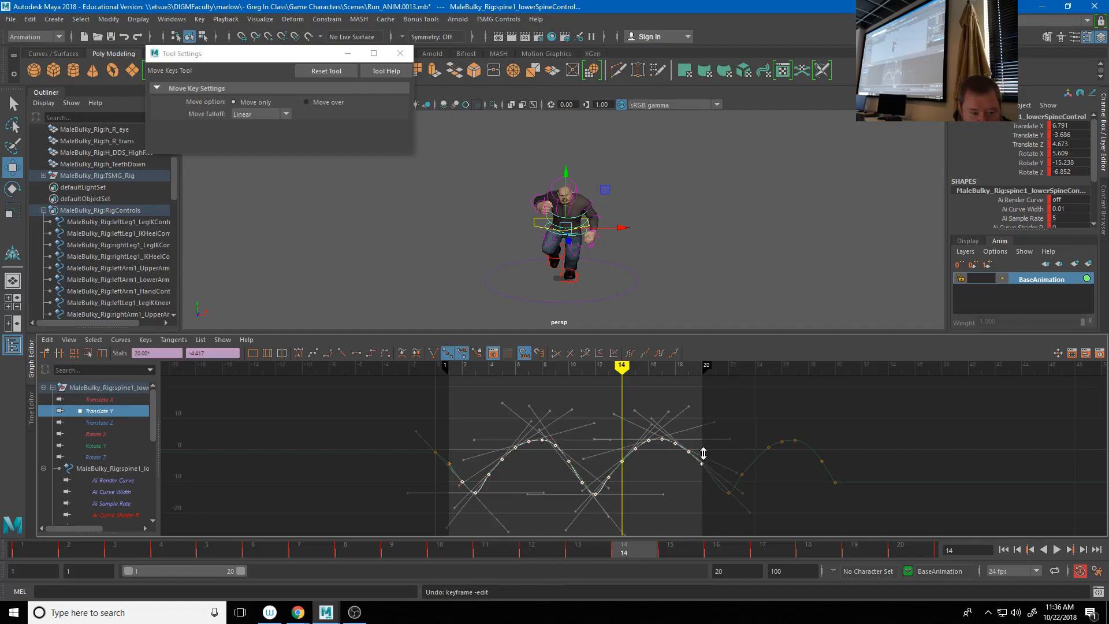
shift+middle_drag(703, 415, 679, 407)
scroll(679, 407, up, 3)
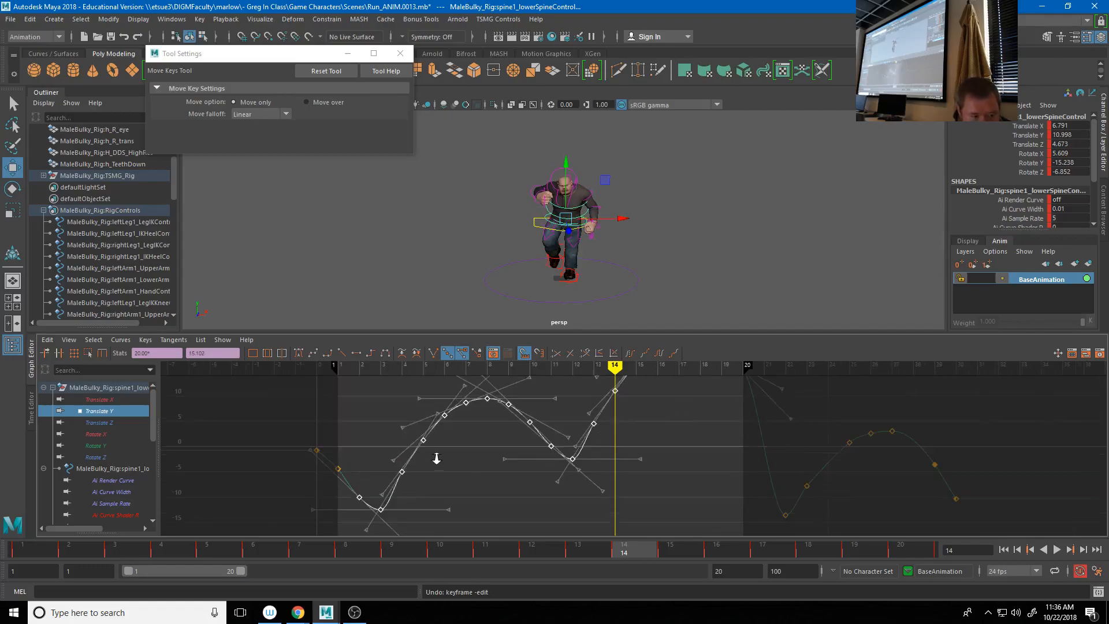
scroll(510, 442, down, 7)
scroll(511, 453, up, 4)
drag(425, 390, 557, 480)
mouse_move(505, 369)
mouse_down()
mouse_move(460, 370)
mouse_move(473, 370)
mouse_up()
drag(694, 538, 687, 534)
shift+middle_drag(472, 480, 471, 503)
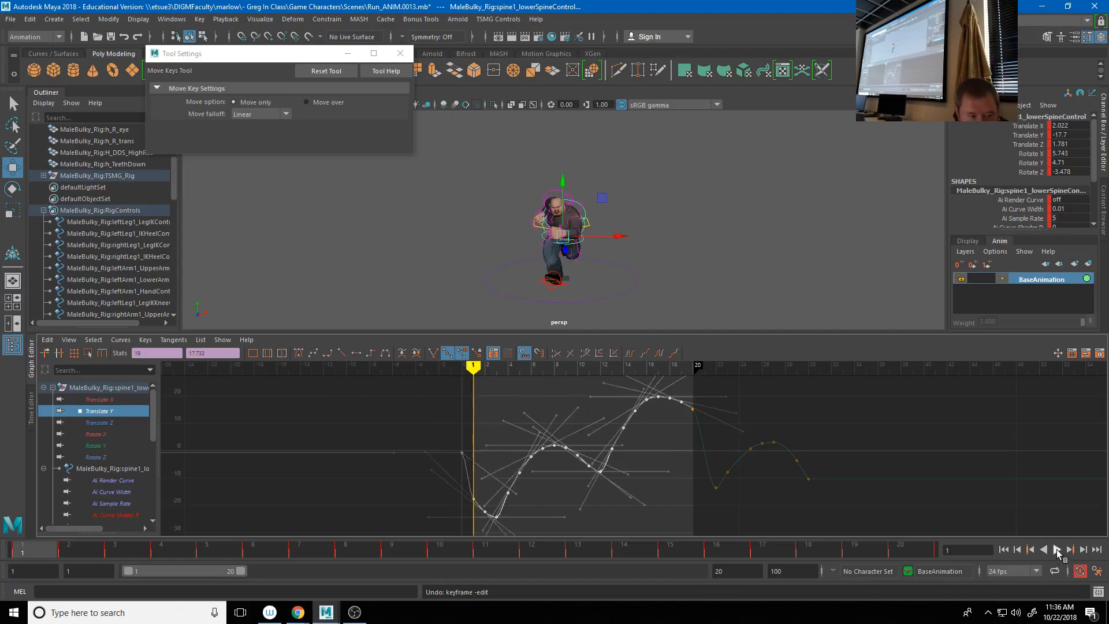
Step: Play the run animation, stop it at frame 11, and clear the selection
click(1057, 549)
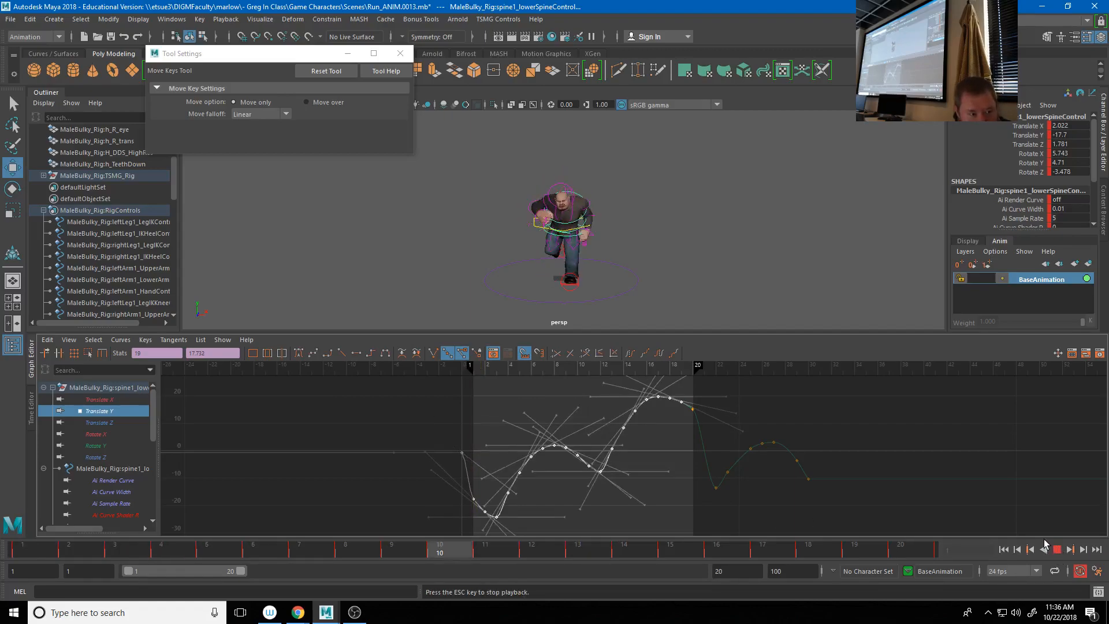
click(1056, 549)
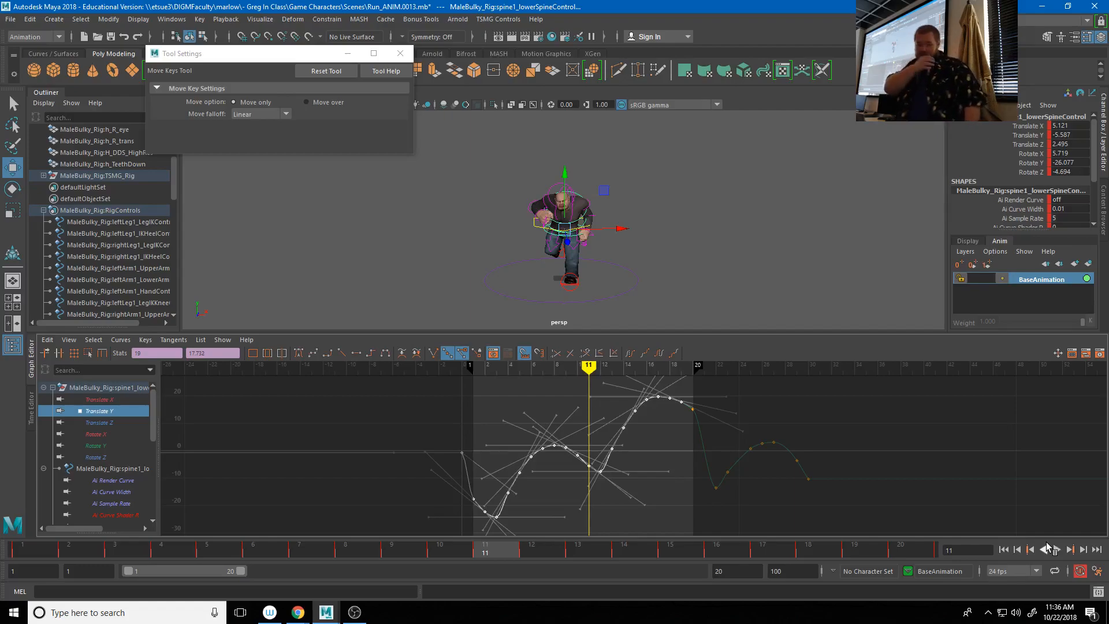
click(475, 266)
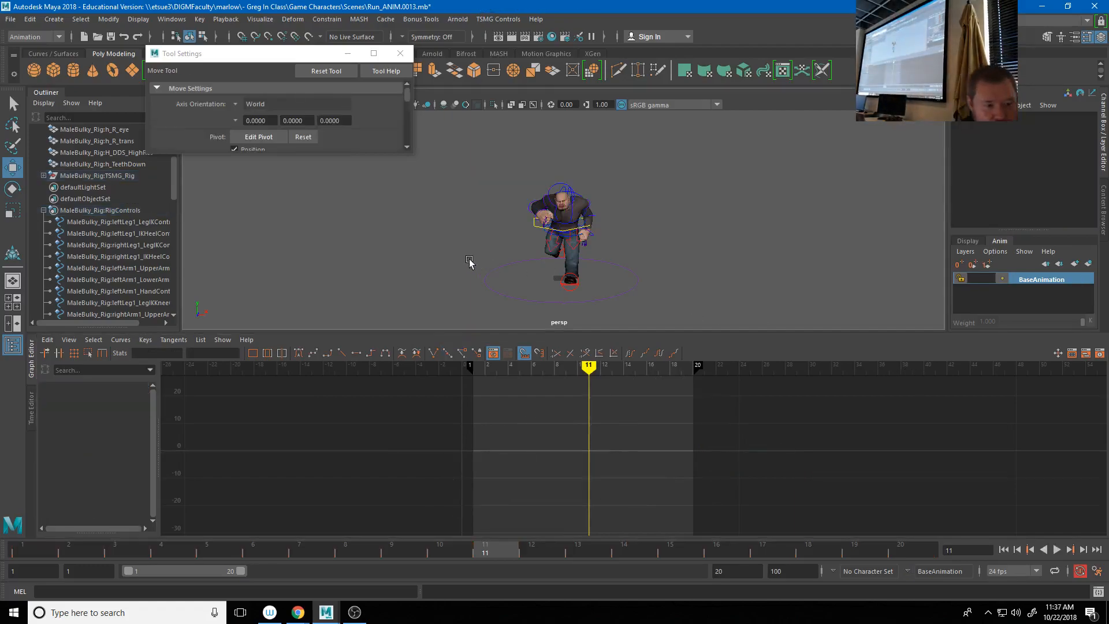
Step: Close Tool Settings and start a new scene, discarding the character scene's unsaved changes
click(11, 20)
click(393, 58)
click(400, 54)
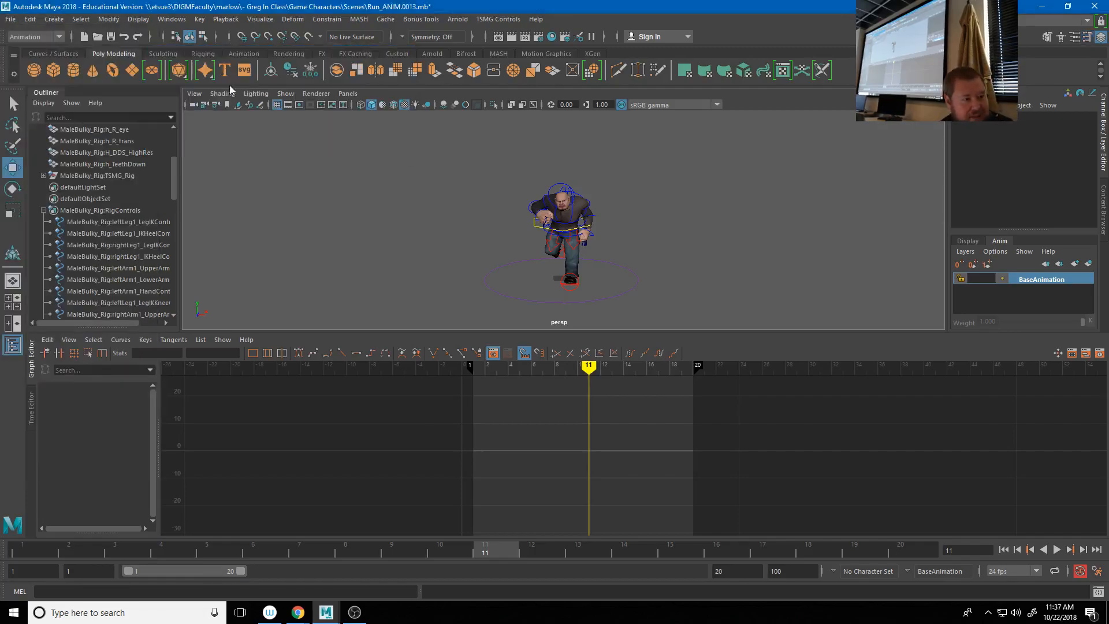
click(11, 19)
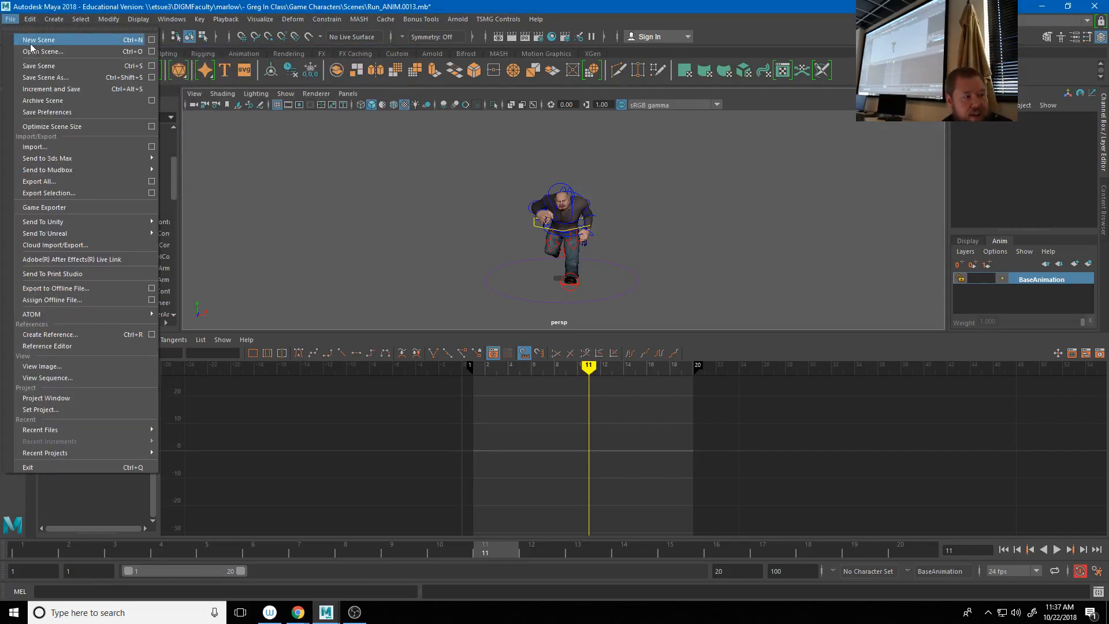
click(29, 42)
click(549, 315)
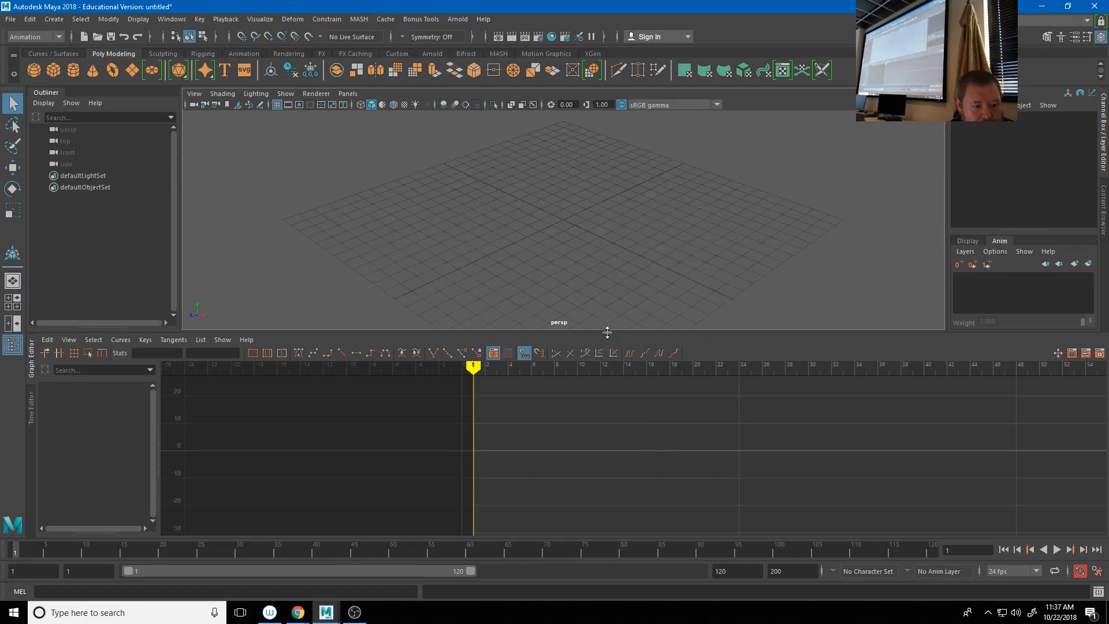
Step: Enlarge the 3D viewport over the graph panel and recentre the grid
drag(584, 329, 583, 487)
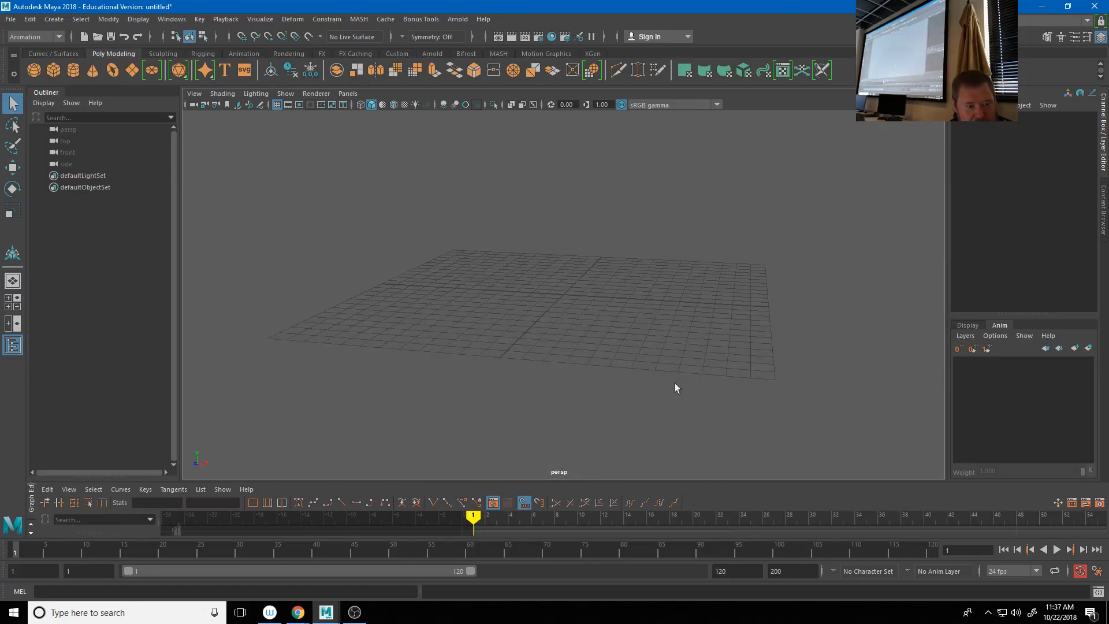
scroll(636, 306, down, 4)
alt+middle_drag(616, 338, 611, 372)
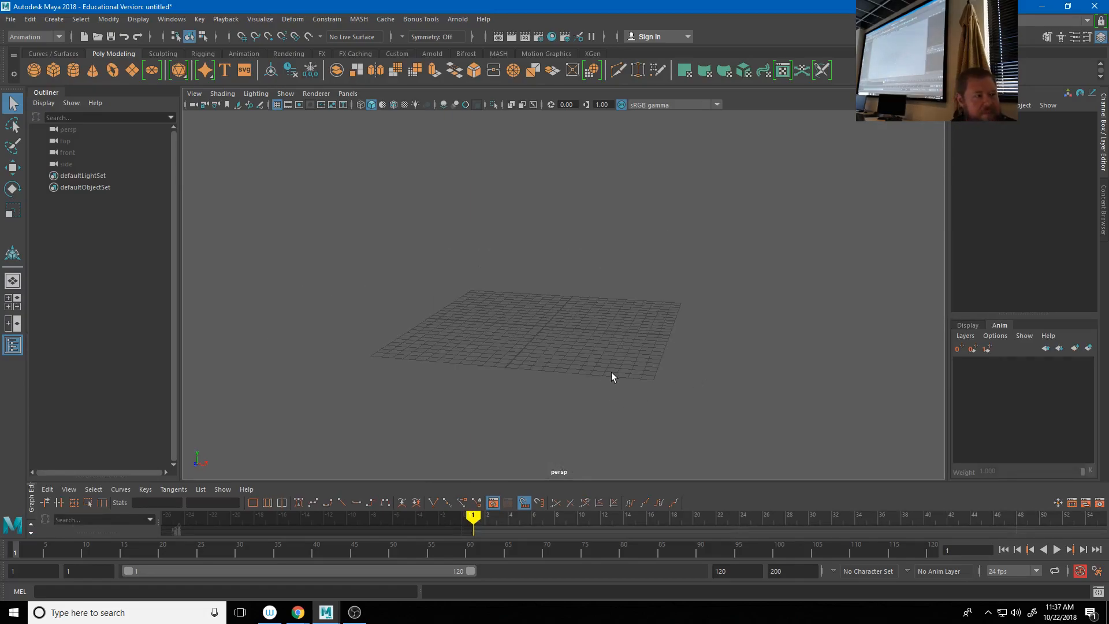
Step: Create a polygon cube and raise it to Translate Y 2.212
click(54, 69)
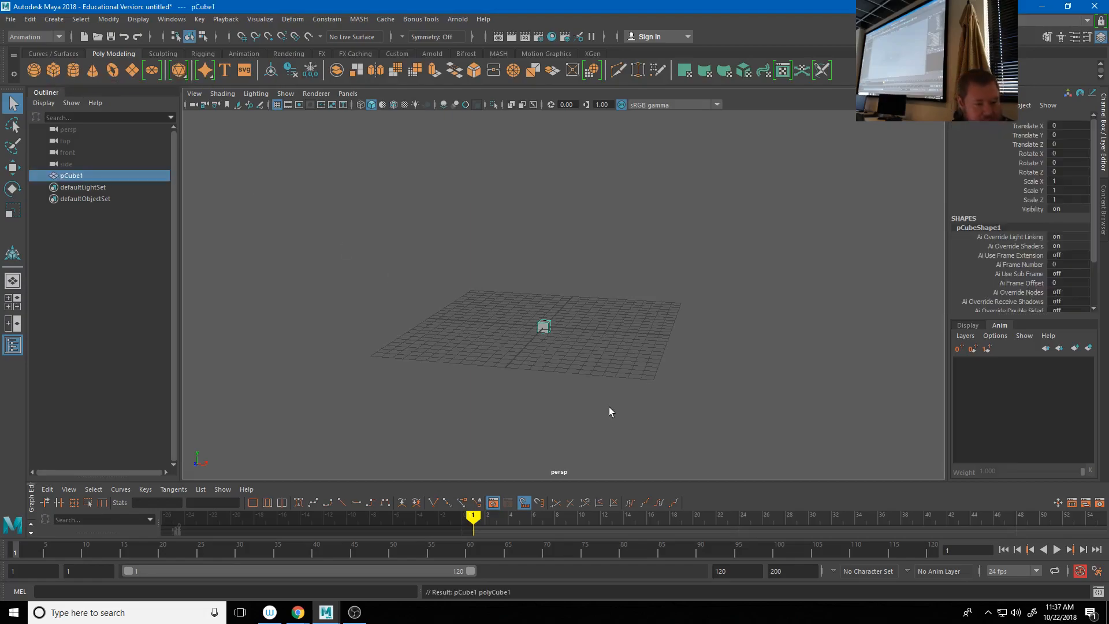
scroll(534, 338, up, 3)
alt+drag(535, 341, 526, 387)
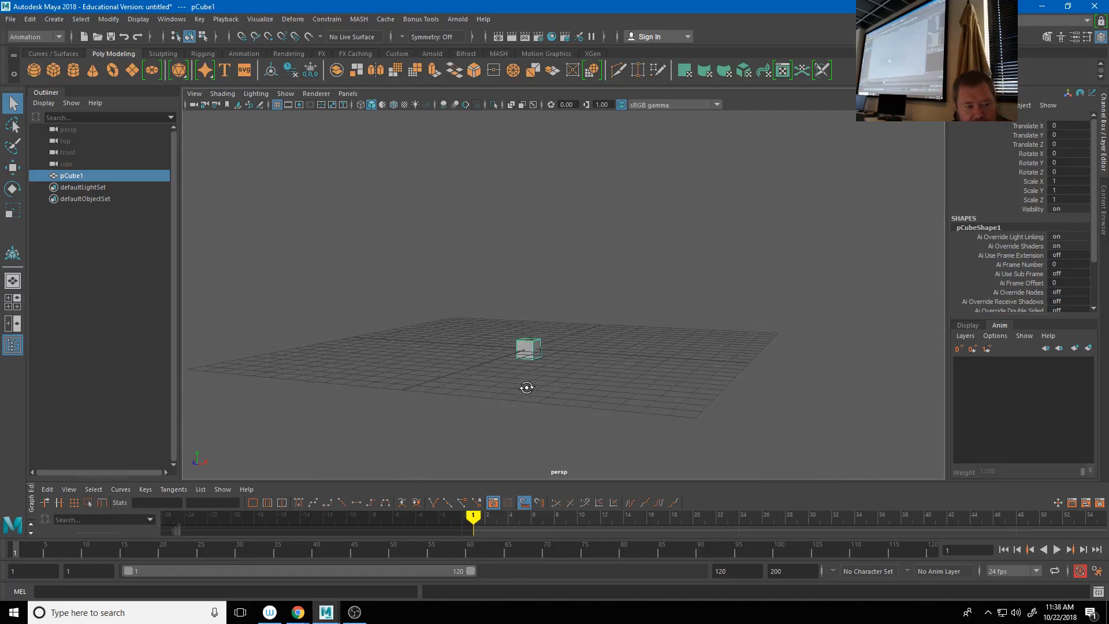
alt+drag(581, 392, 725, 421)
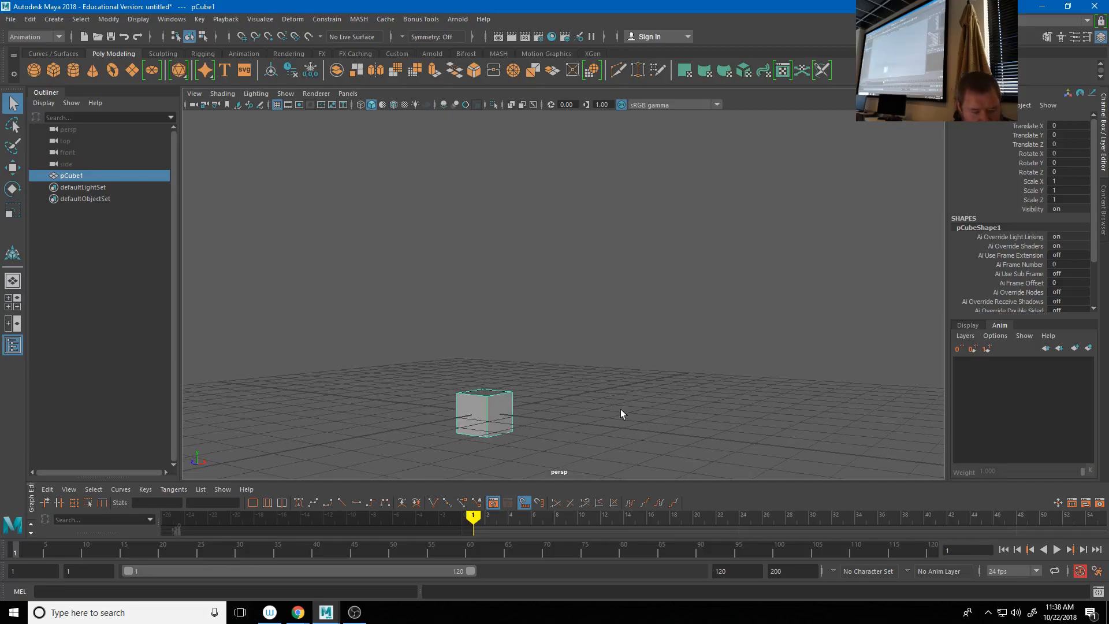
key(w)
drag(482, 376, 478, 286)
alt+drag(479, 350, 584, 364)
Step: Duplicate the cube into a thin slab (Scale Y 0.883, Z 0.333), raised and offset along X
key(r)
scroll(681, 408, down, 3)
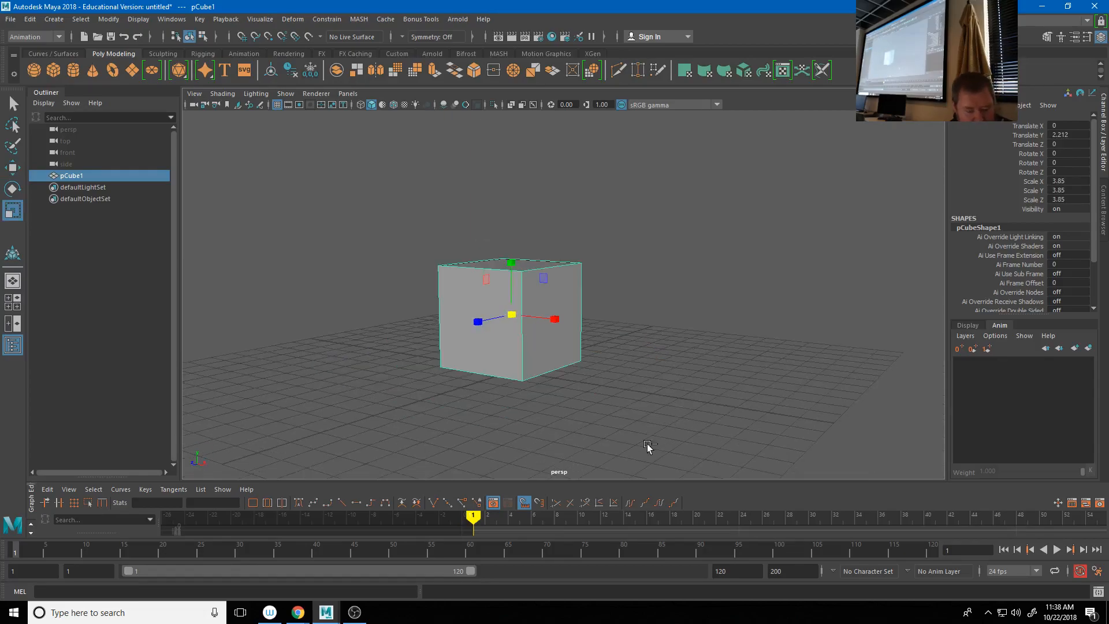
key(ctrl+d)
drag(513, 301, 540, 317)
key(w)
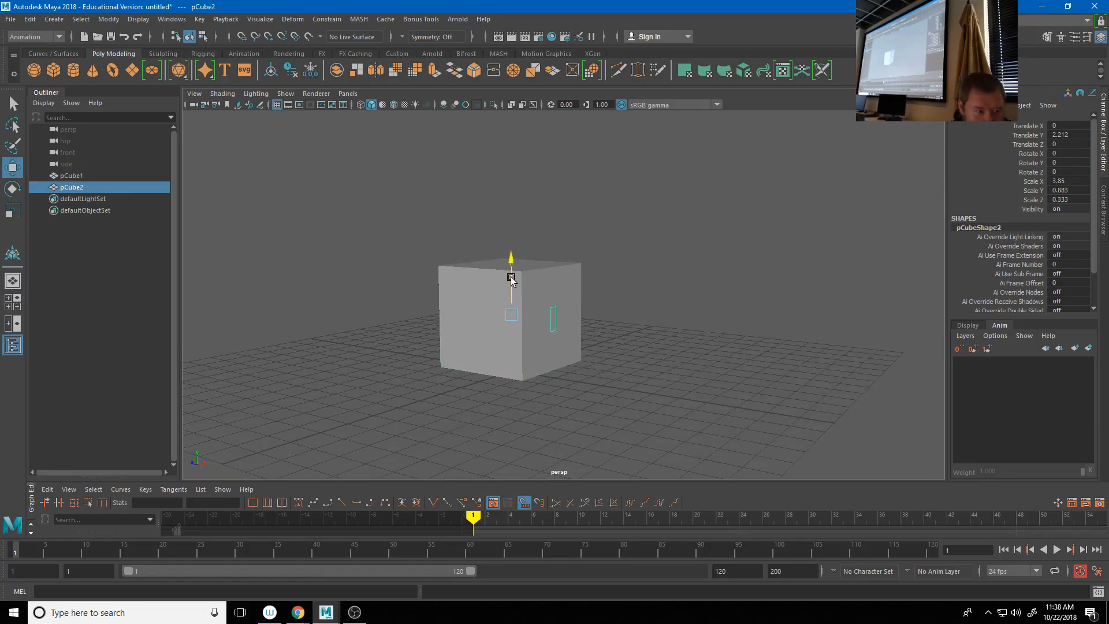
drag(508, 221, 508, 224)
alt+drag(501, 276, 565, 284)
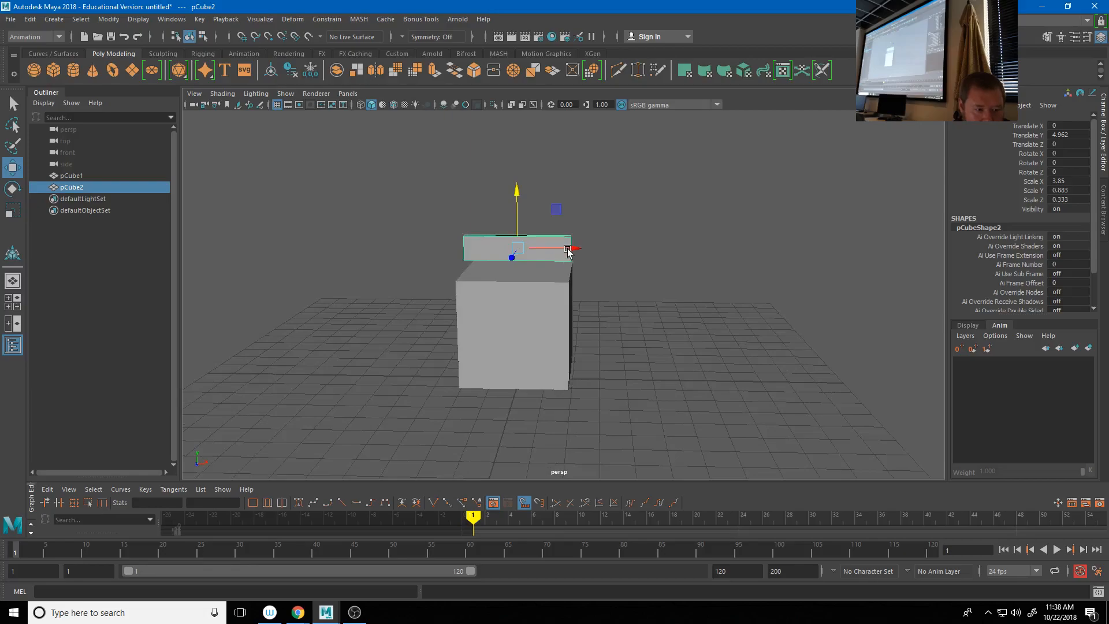
middle_drag(605, 255, 671, 254)
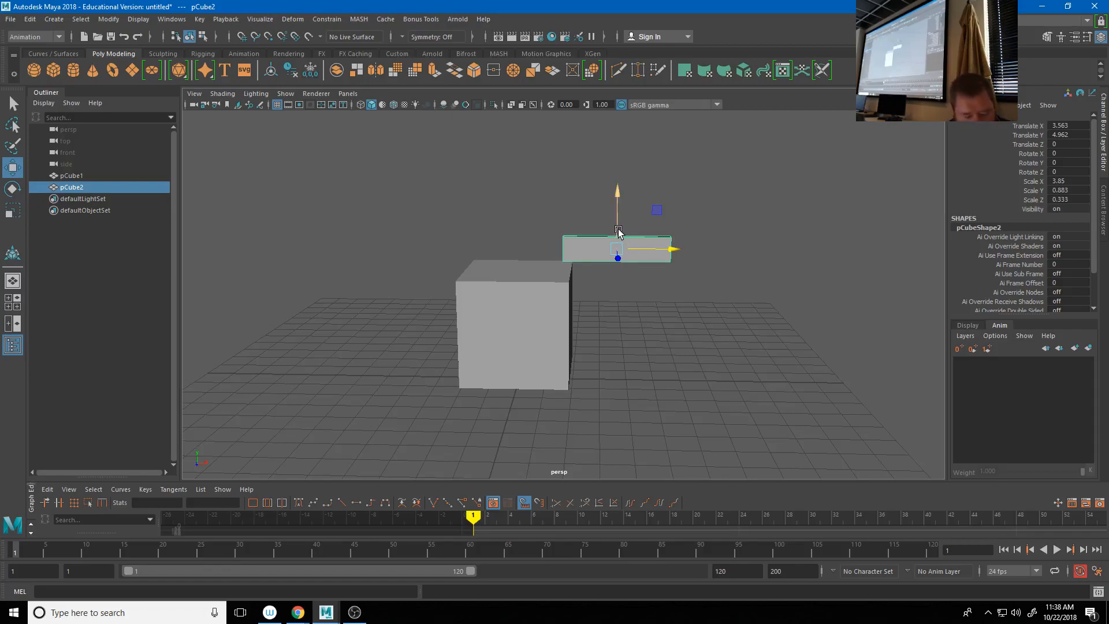
Step: Move the slab's pivot to its left end, test a rotation, undo it, and deselect
key(d)
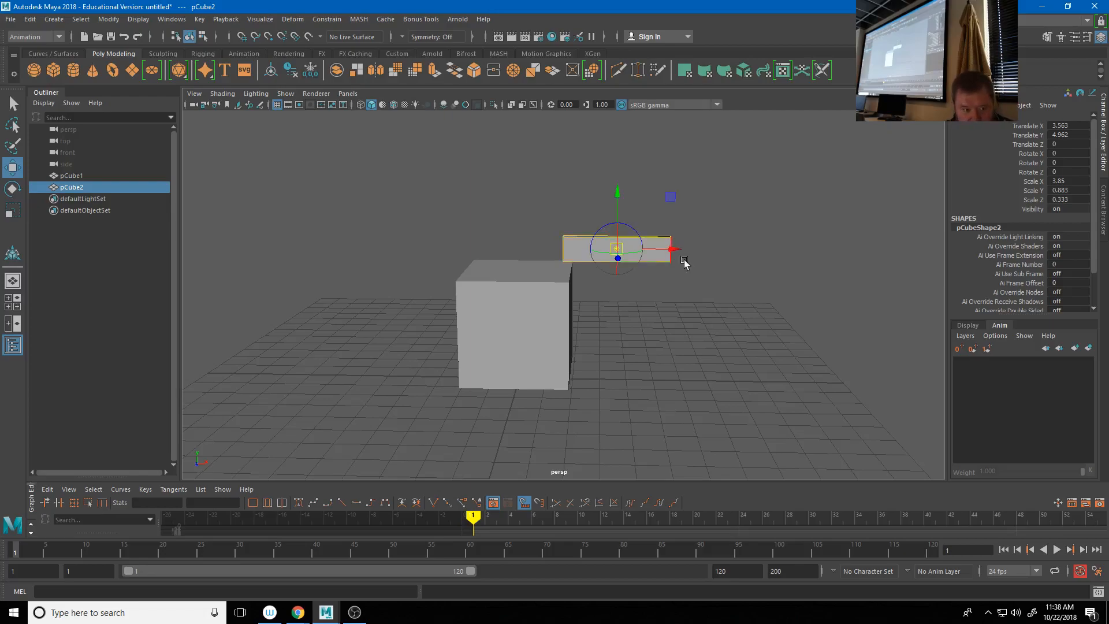
drag(672, 251, 559, 252)
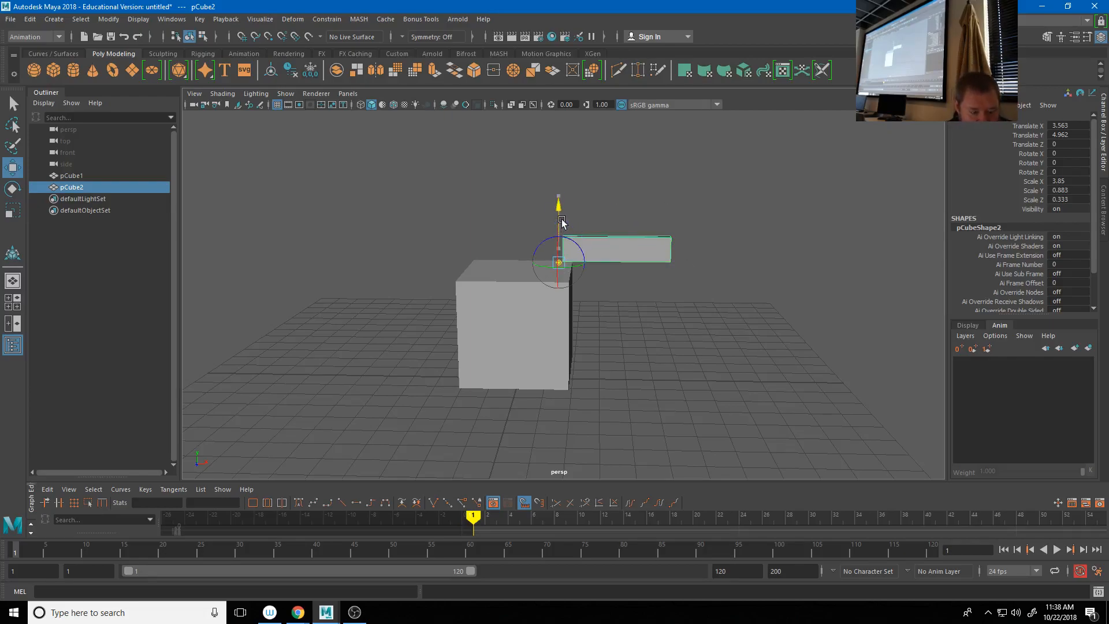
key(e)
drag(586, 206, 597, 227)
key(ctrl+z)
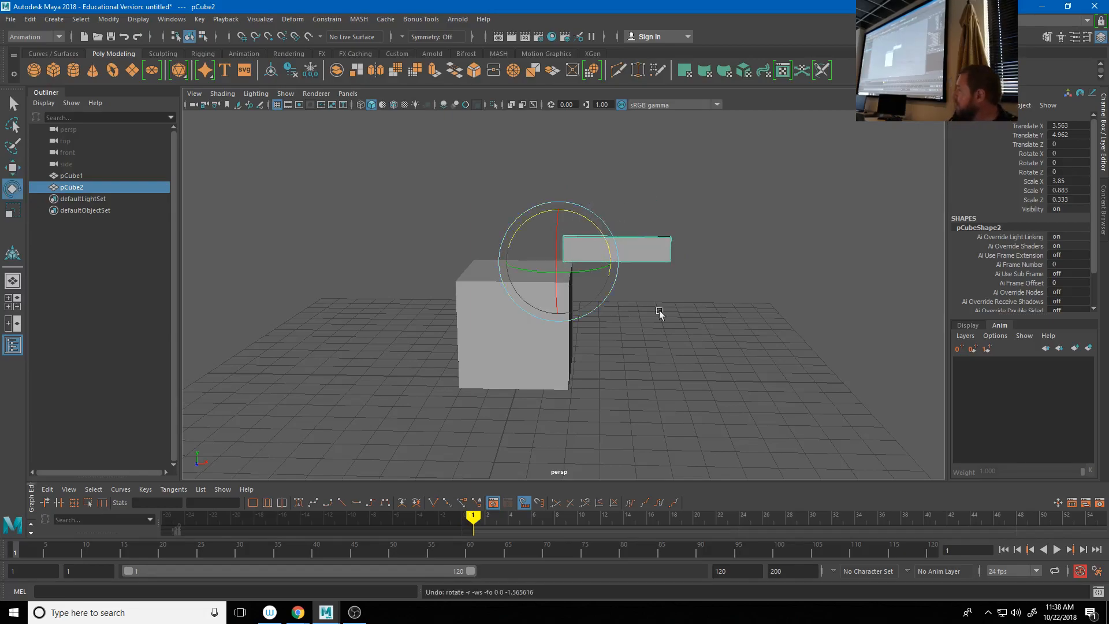
click(272, 191)
Step: Select both cubes, delete their history, and freeze their transformations
drag(640, 340, 312, 138)
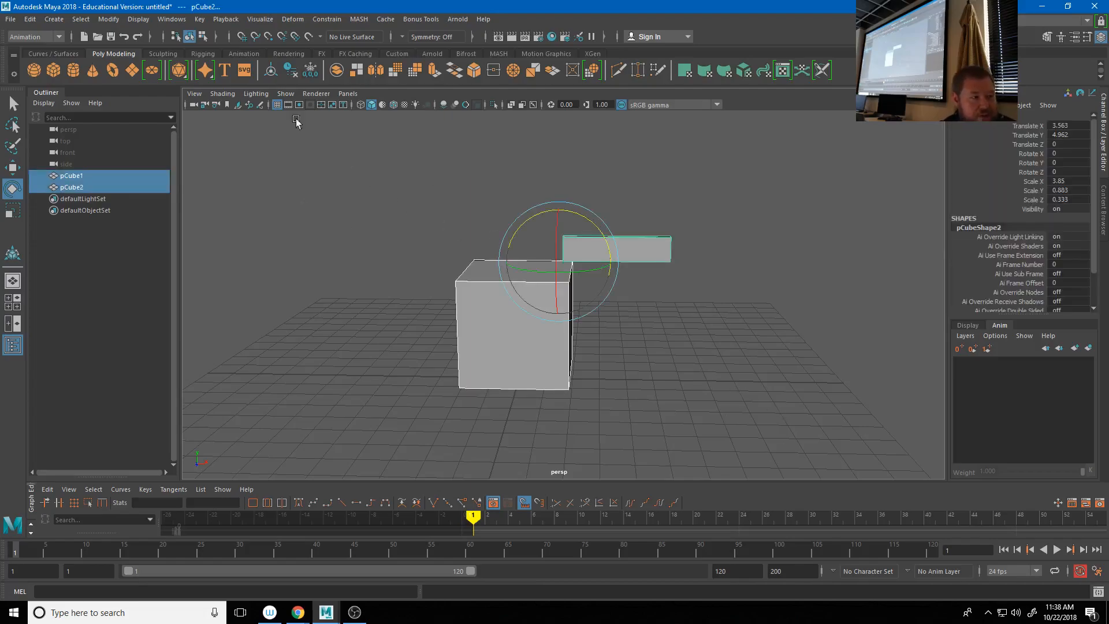
click(30, 19)
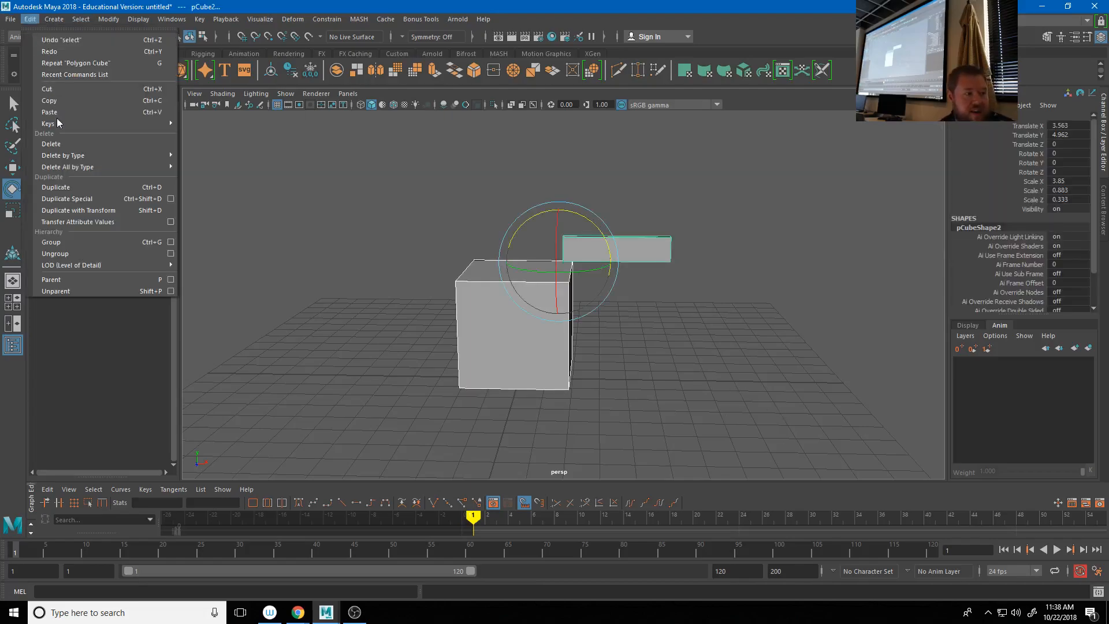
mouse_move(65, 166)
mouse_move(167, 156)
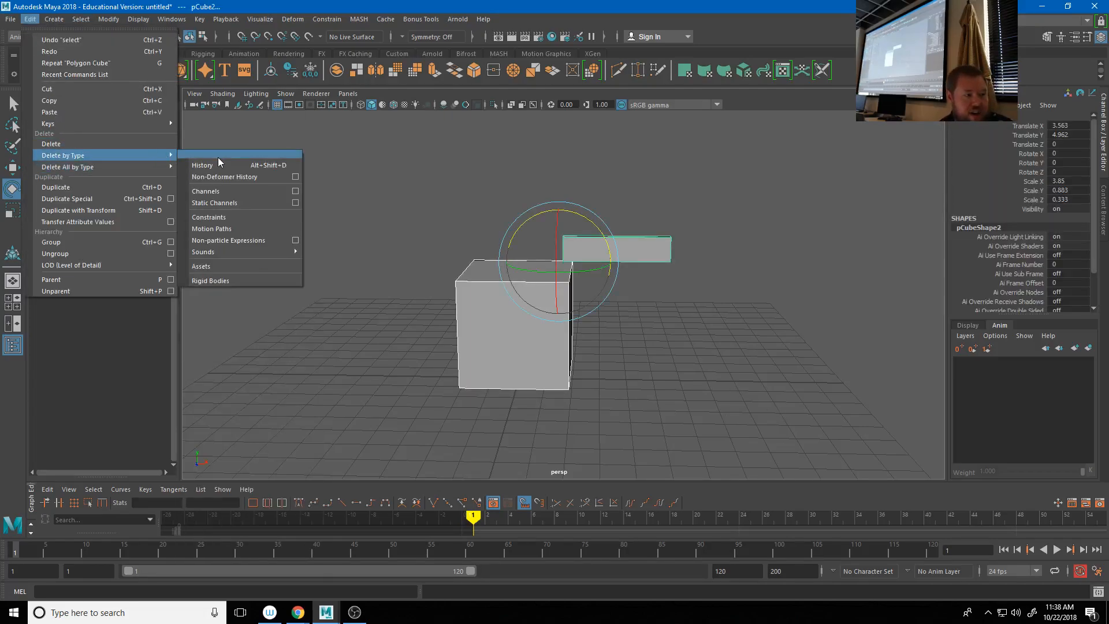
click(214, 165)
click(108, 19)
click(129, 68)
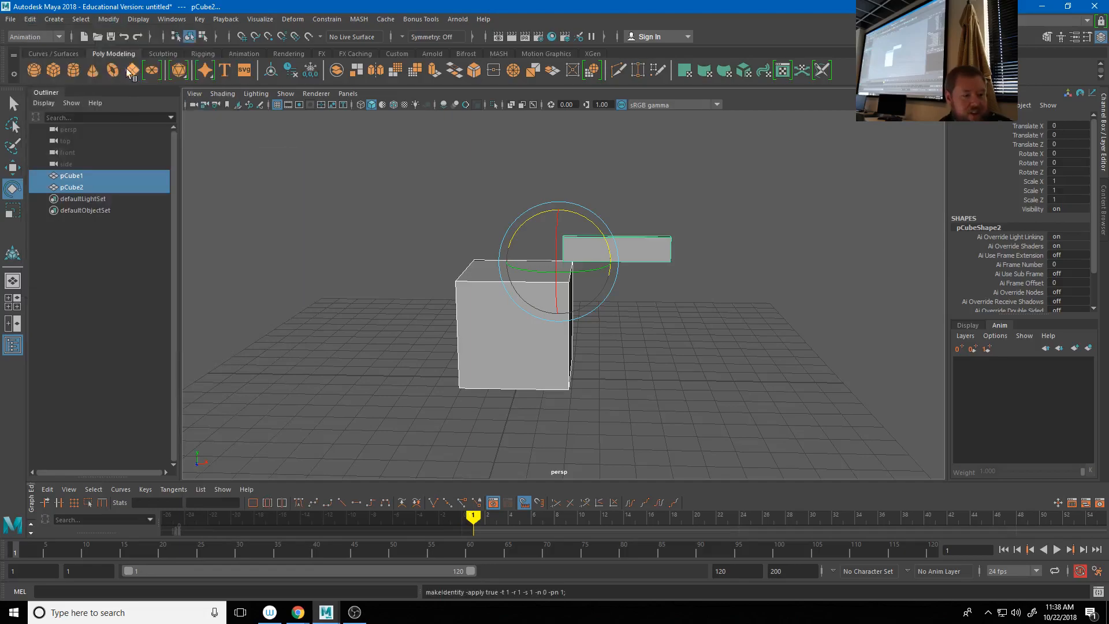
Step: Parent pCube2 under pCube1 in the Outliner, then clear the selection
click(701, 177)
click(70, 187)
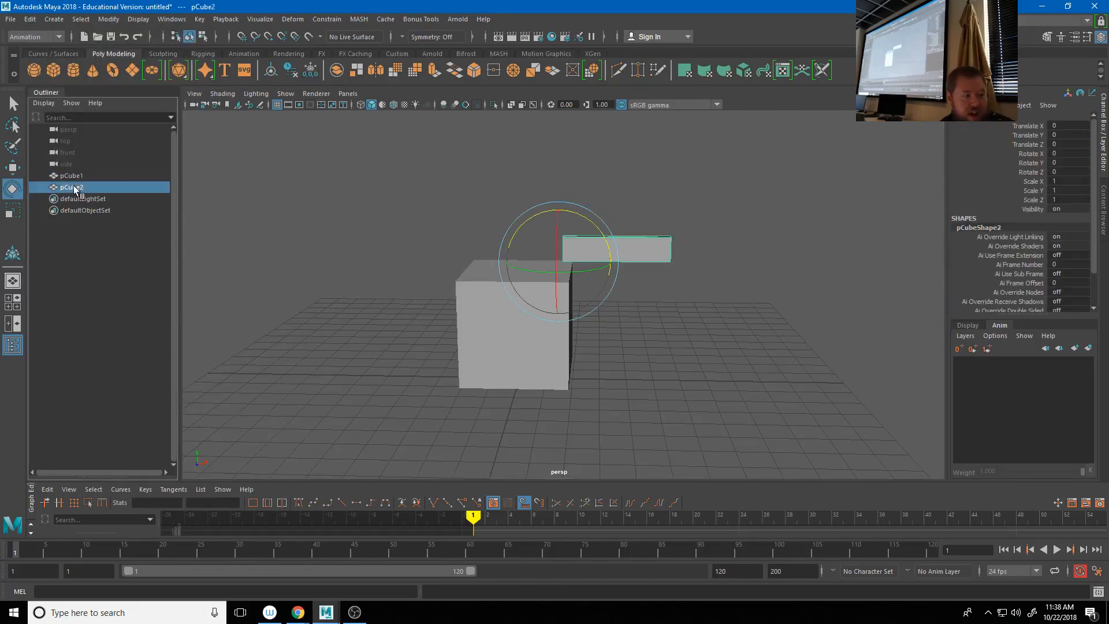
middle_drag(69, 189, 68, 174)
key(Up)
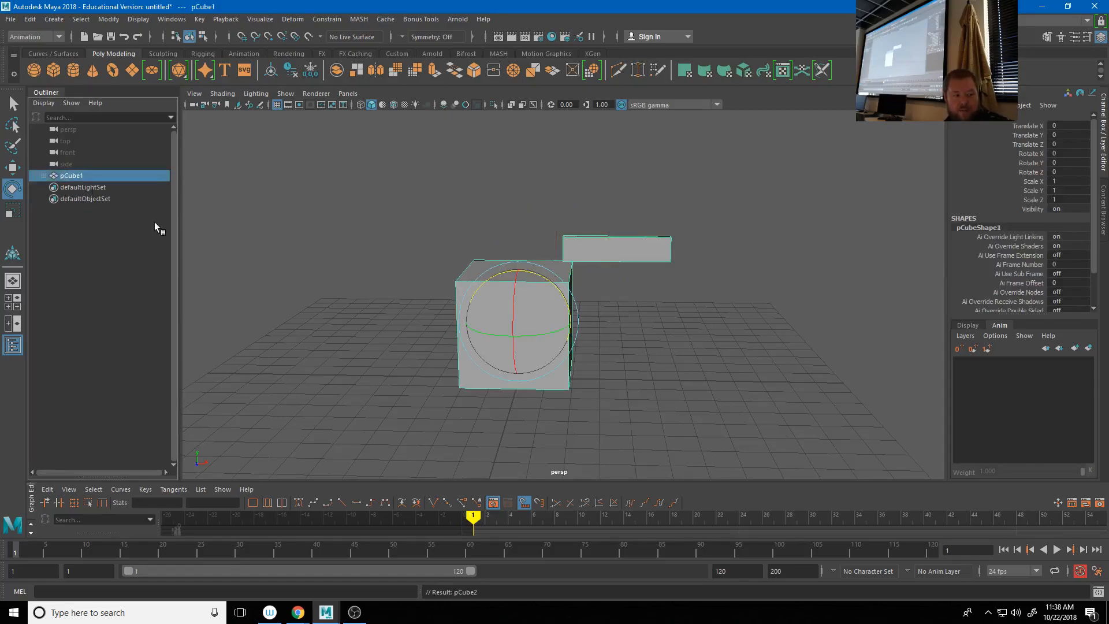
click(673, 378)
alt+drag(673, 379, 539, 319)
Step: Key all of pCube1's channels at frame 1 and frame 50
click(539, 319)
key(w)
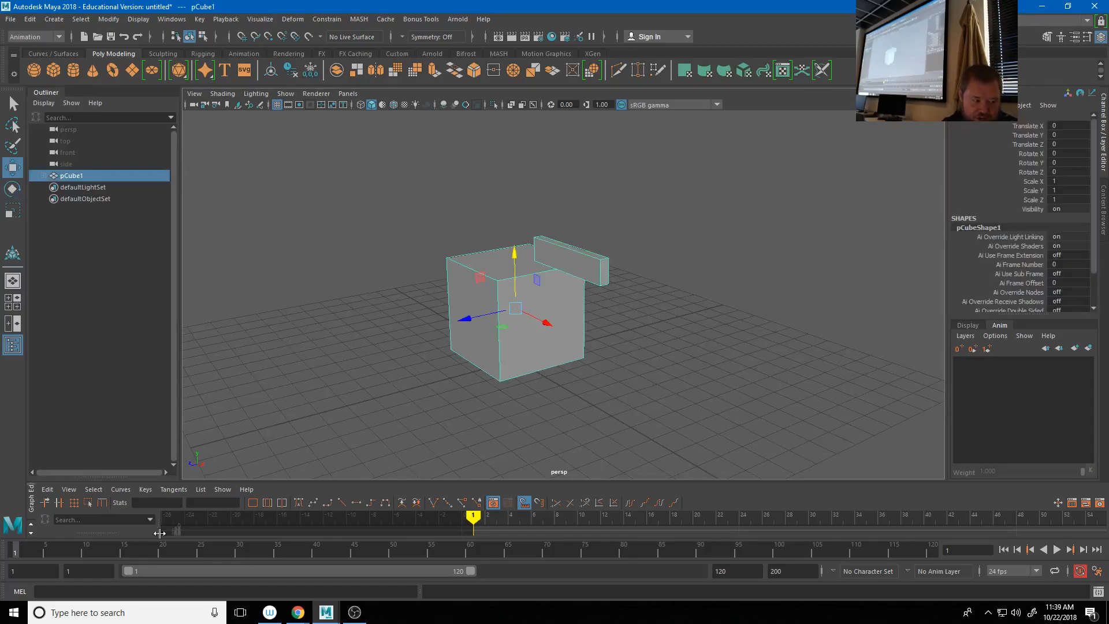
drag(24, 547, 10, 551)
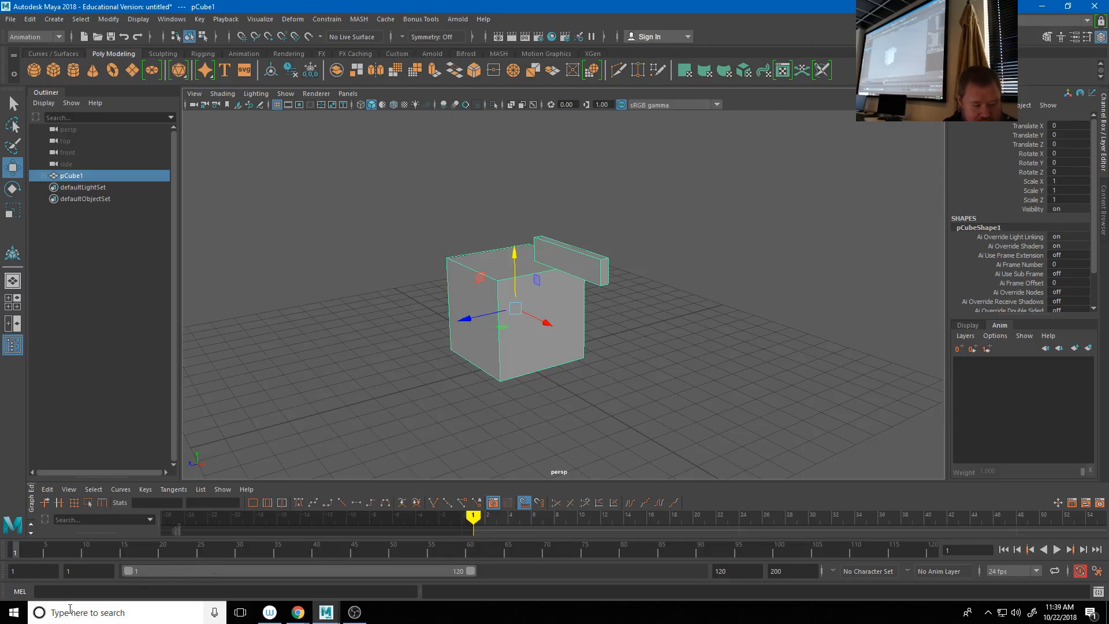
key(s)
drag(72, 553, 392, 558)
key(s)
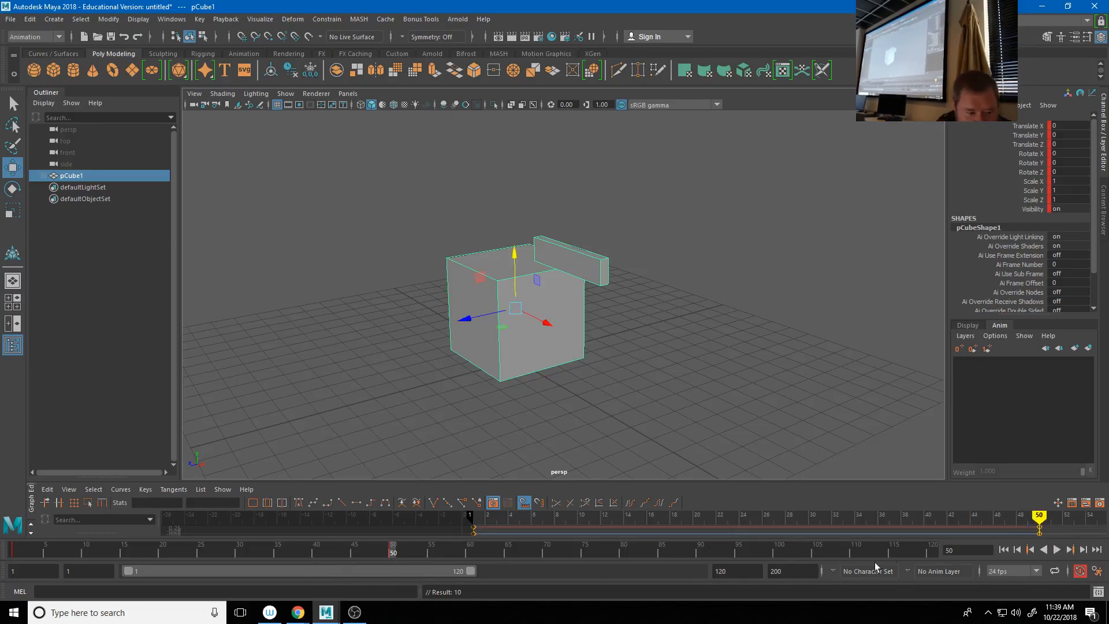
Step: Set the playback end frame to 65
click(795, 576)
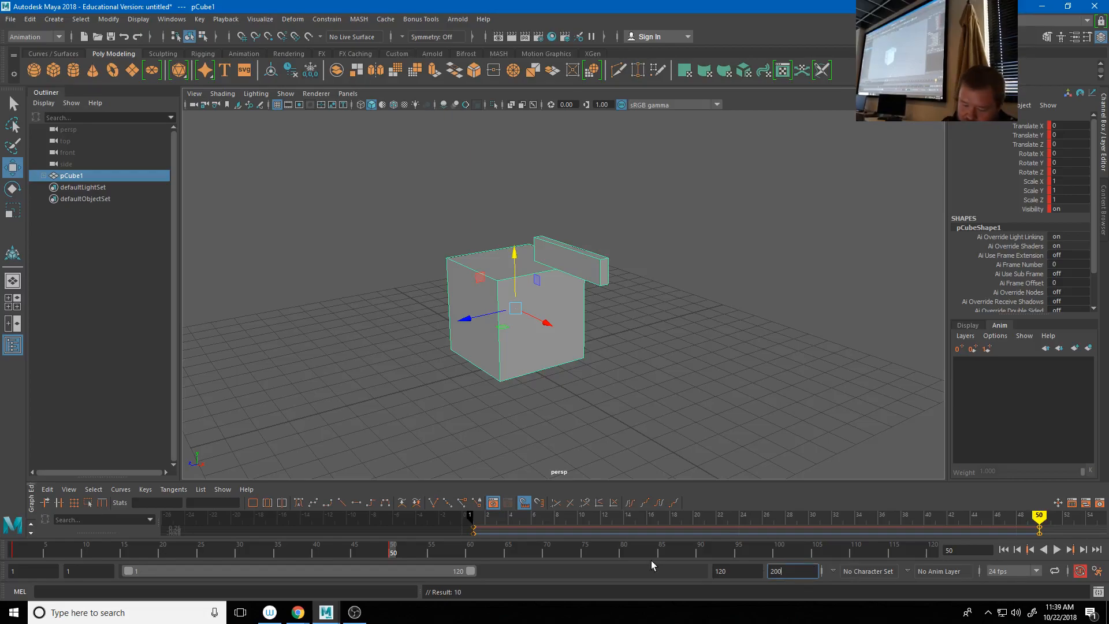
key(BackSpace)
key(BackSpace)
key(BackSpace)
text(65)
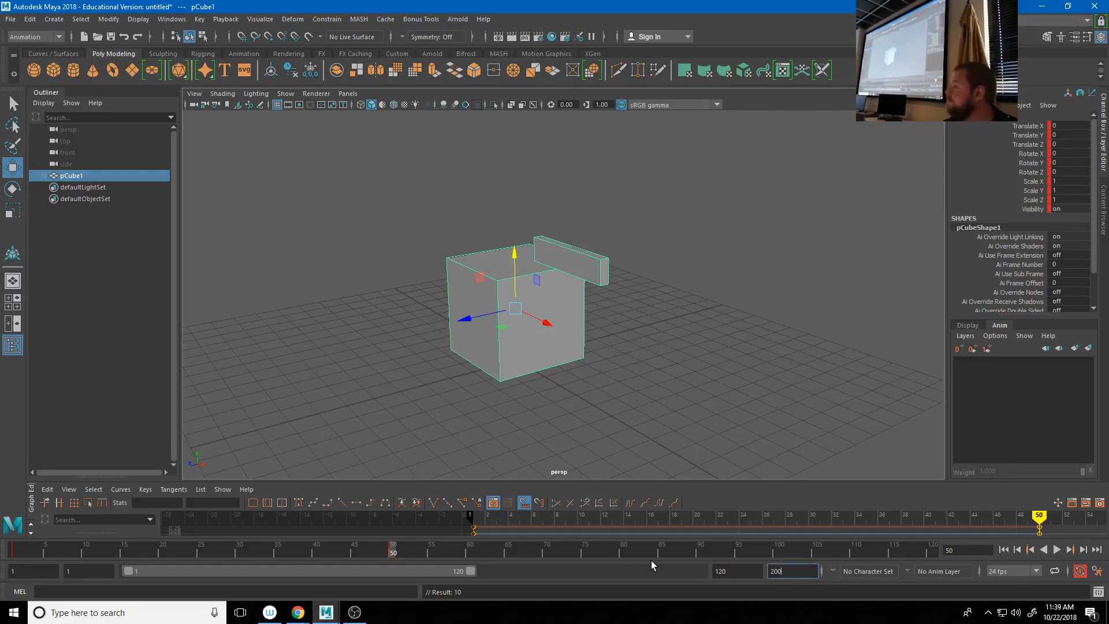
key(Return)
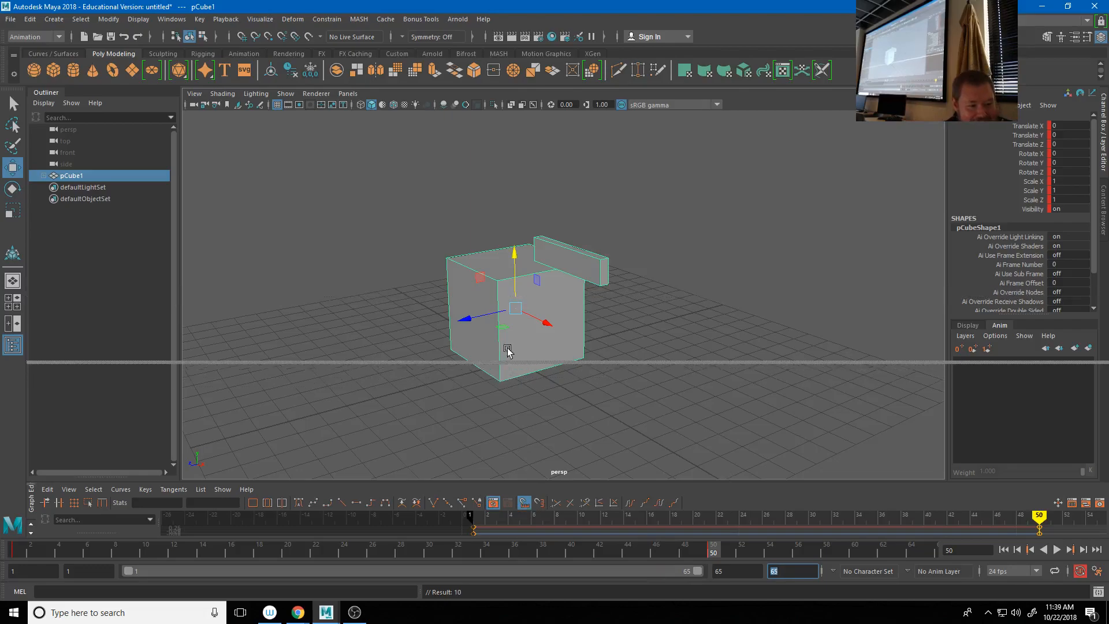
Step: Enlarge the Graph Editor and reselect pCube1 so its animation curves show
drag(508, 350, 508, 353)
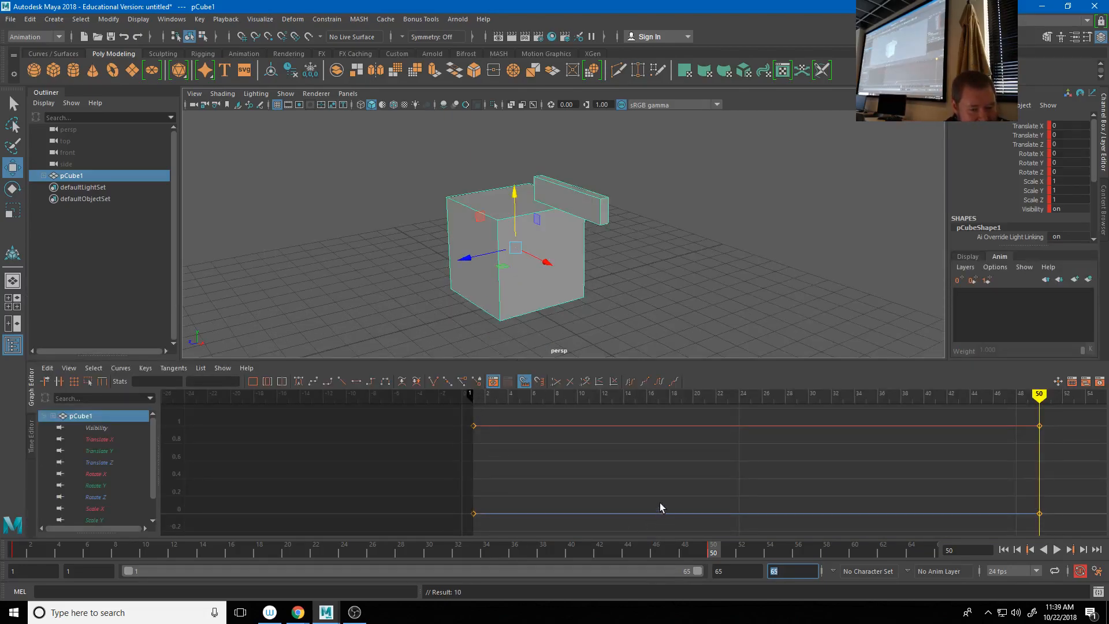
alt+middle_drag(443, 506, 390, 495)
scroll(394, 487, up, 2)
scroll(382, 483, down, 3)
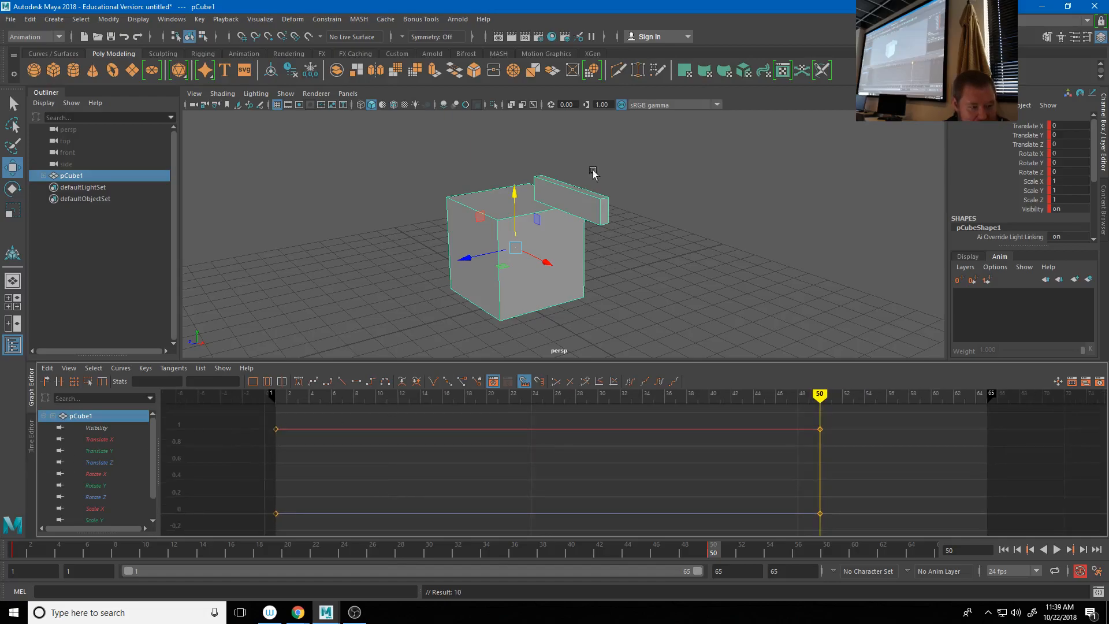
click(781, 296)
click(549, 276)
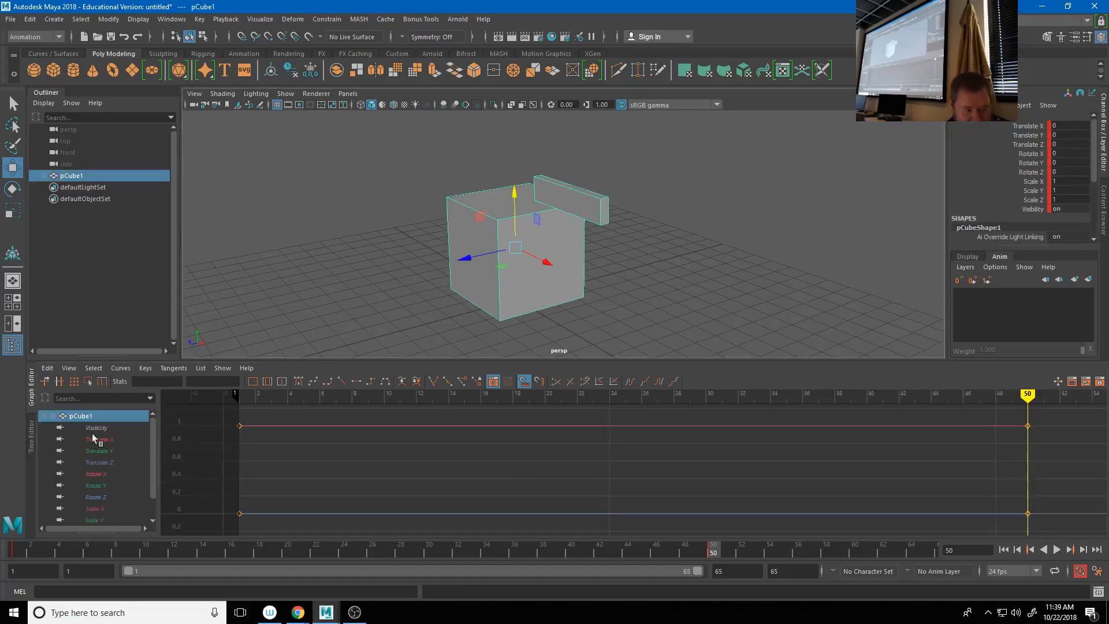
Step: Delete pCube1's keys on every channel except Translate Y, then select both Translate Y keys
click(93, 448)
click(9, 546)
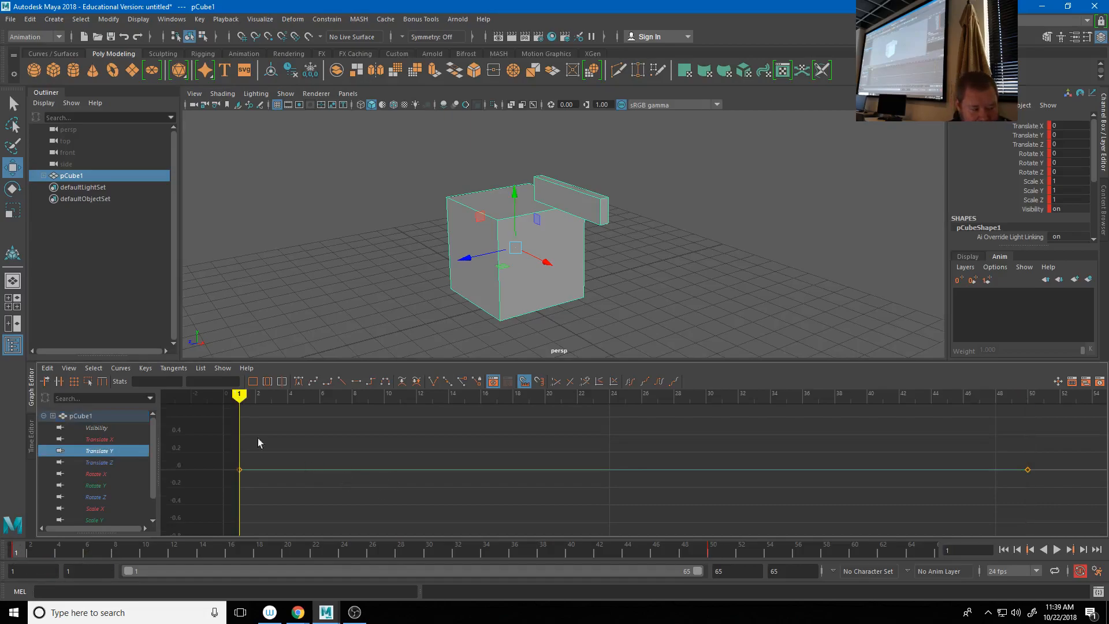
click(92, 426)
scroll(95, 503, down, 2)
shift+click(96, 508)
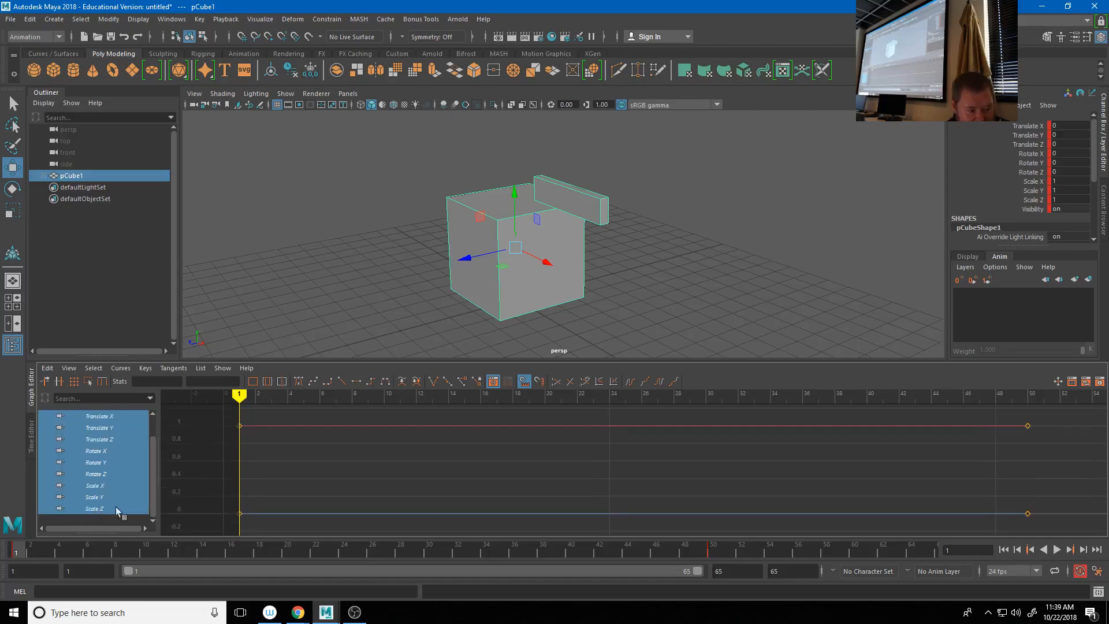
ctrl+click(110, 430)
key(f)
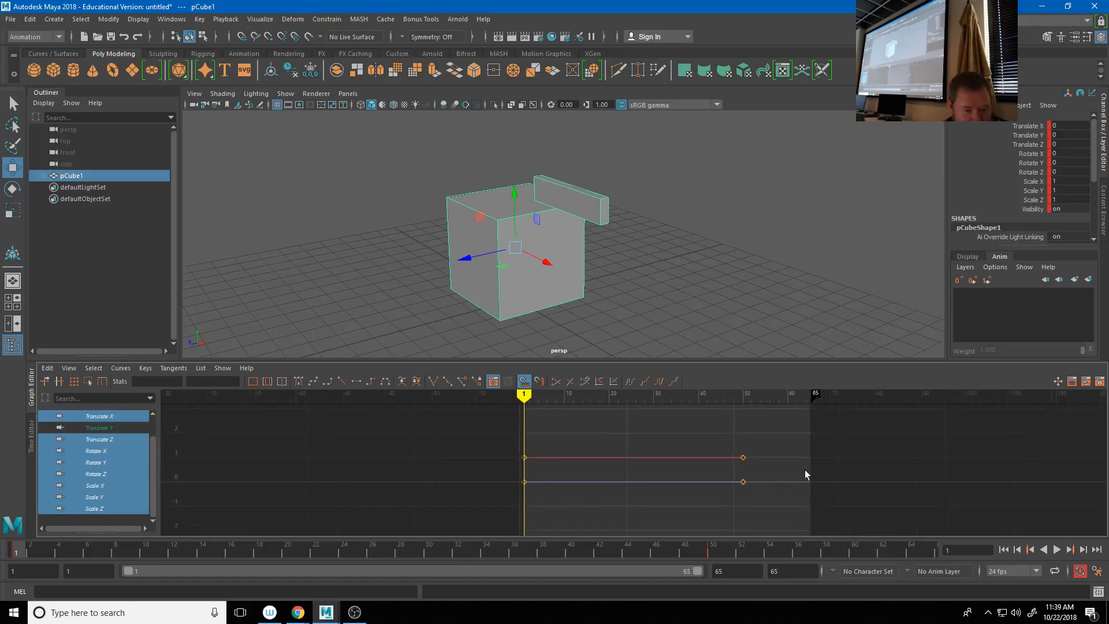
drag(514, 450, 788, 520)
key(Delete)
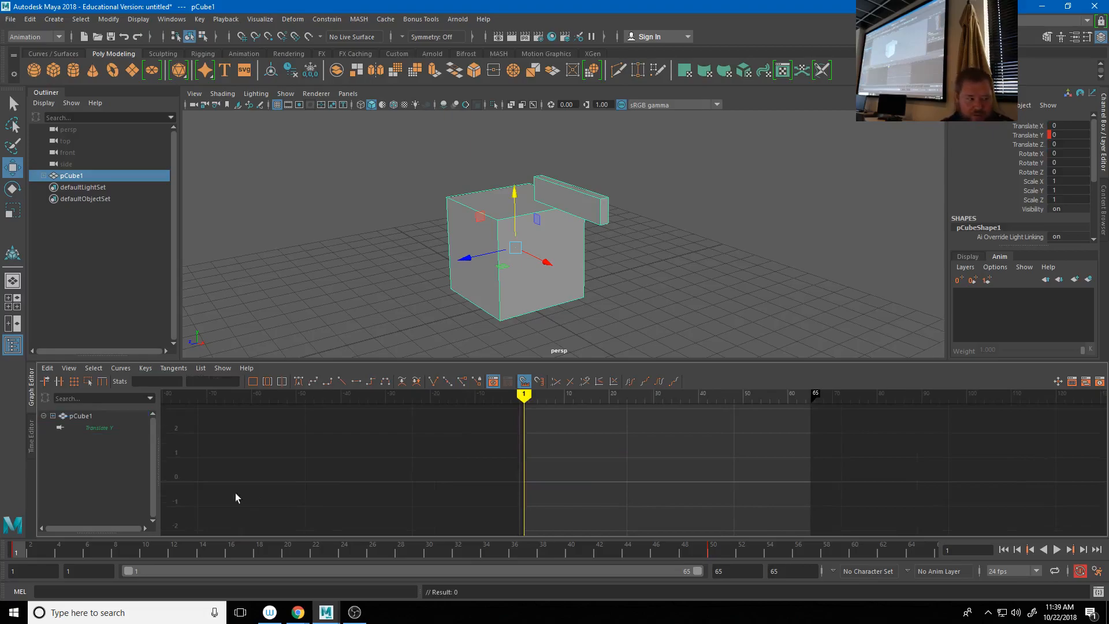
click(104, 425)
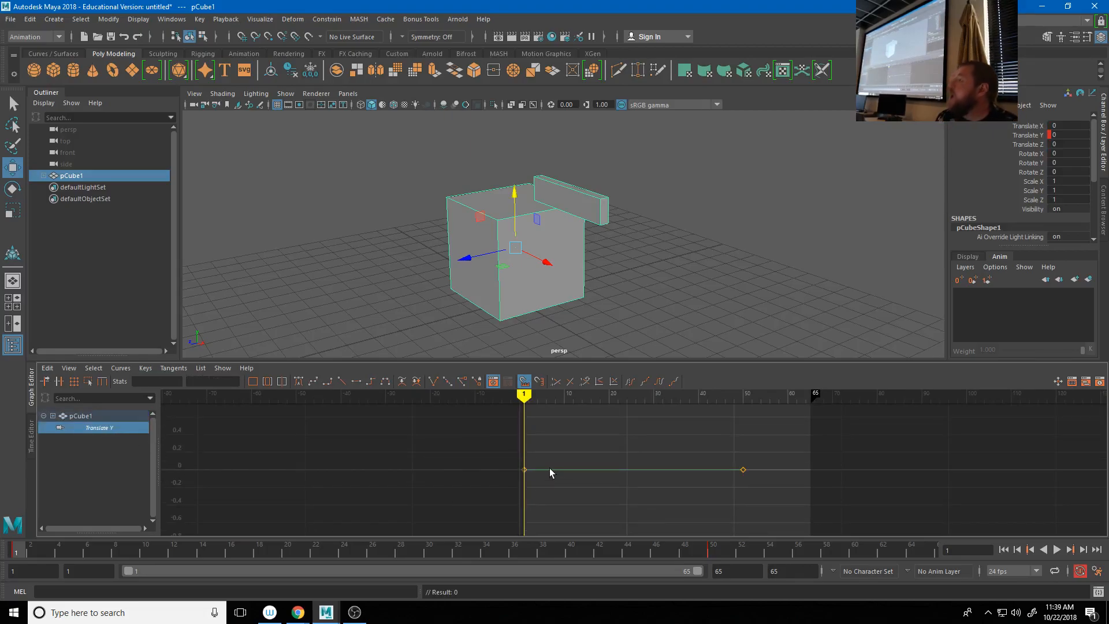
drag(480, 431, 878, 522)
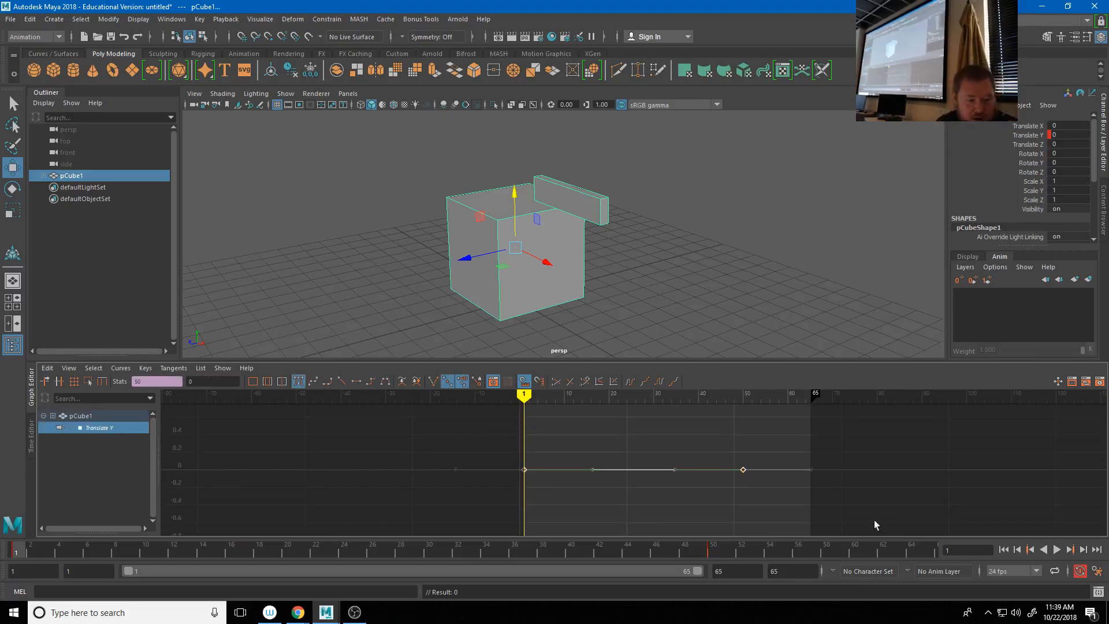
Step: Apply a key option to both Translate Y keys and frame the curve in view
click(120, 368)
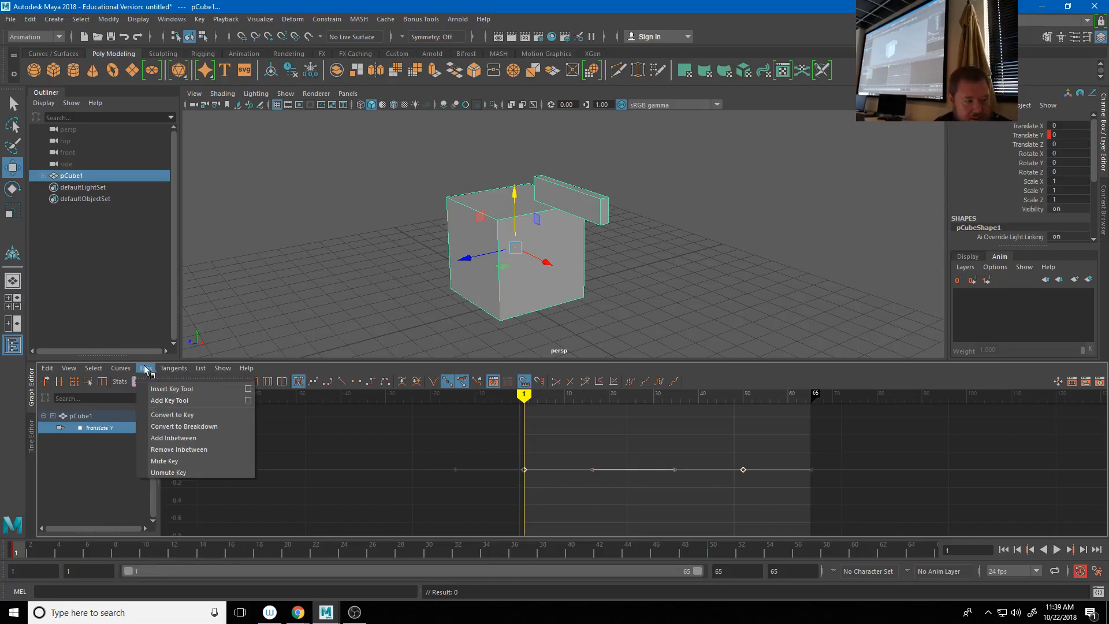
click(165, 608)
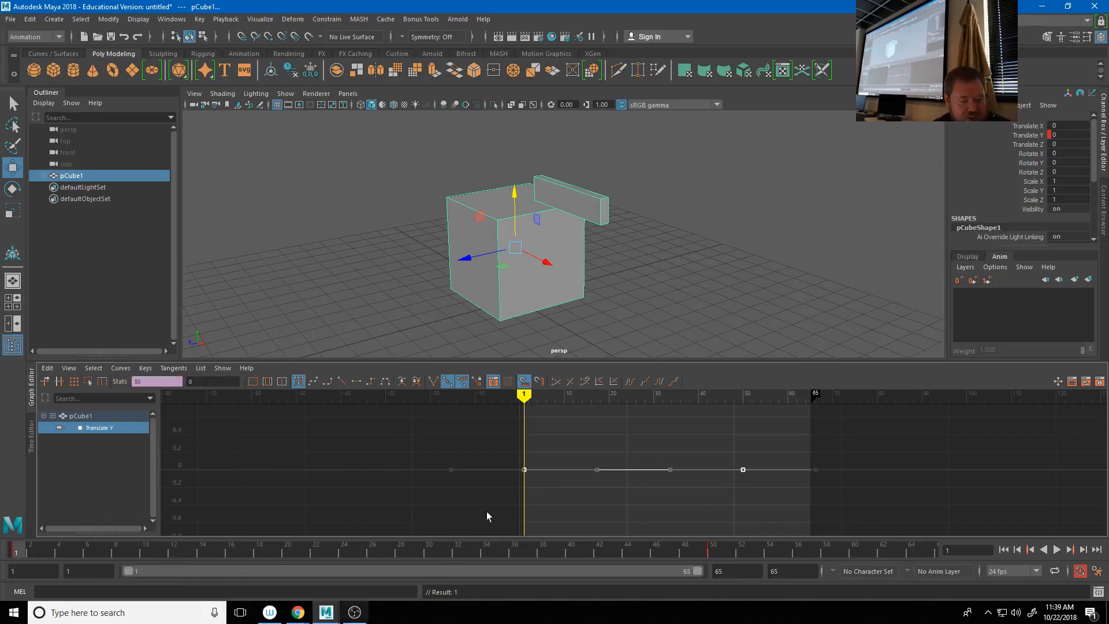
key(f)
alt+shift+right_drag(517, 472, 502, 437)
alt+middle_drag(509, 484, 515, 515)
alt+right_drag(682, 483, 659, 477)
alt+right_drag(569, 486, 621, 500)
alt+middle_drag(622, 500, 651, 510)
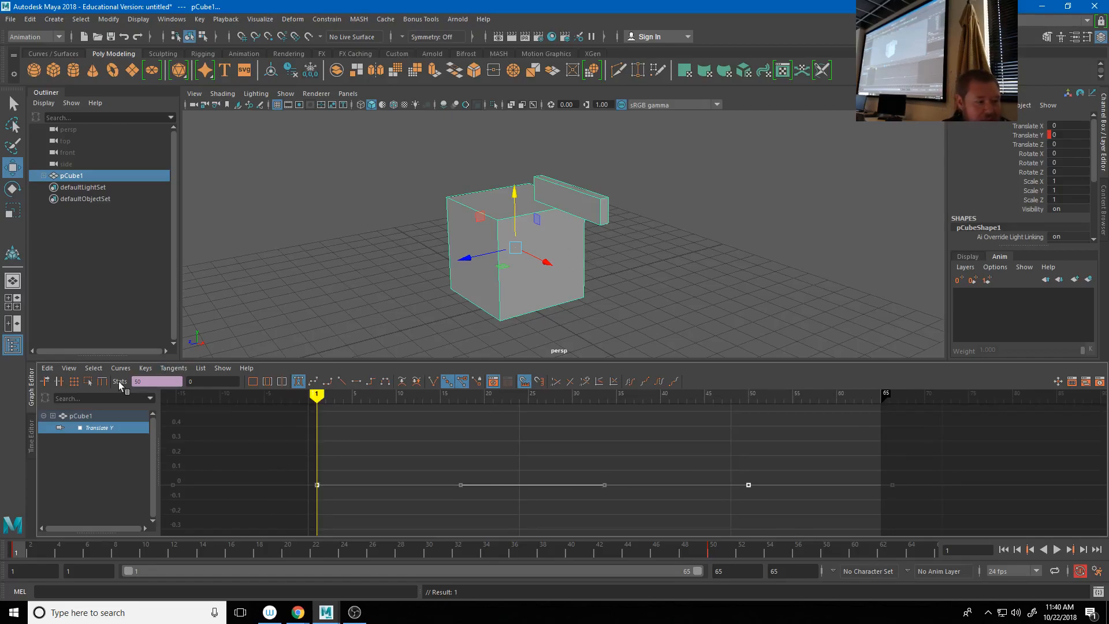
Step: Insert a dip key at frame 11 (-0.234) and a hop key at frame 16 (0.417)
click(145, 367)
click(164, 401)
drag(291, 477, 351, 508)
middle_click(396, 512)
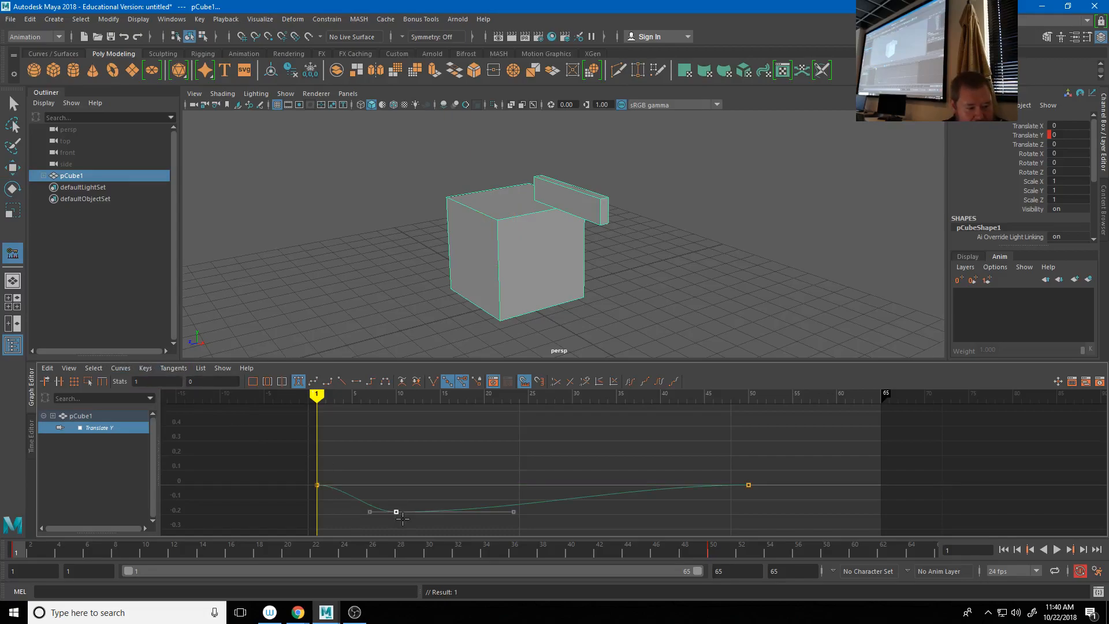
middle_drag(402, 518, 411, 525)
mouse_move(351, 400)
mouse_down()
mouse_move(442, 421)
mouse_move(405, 421)
mouse_up()
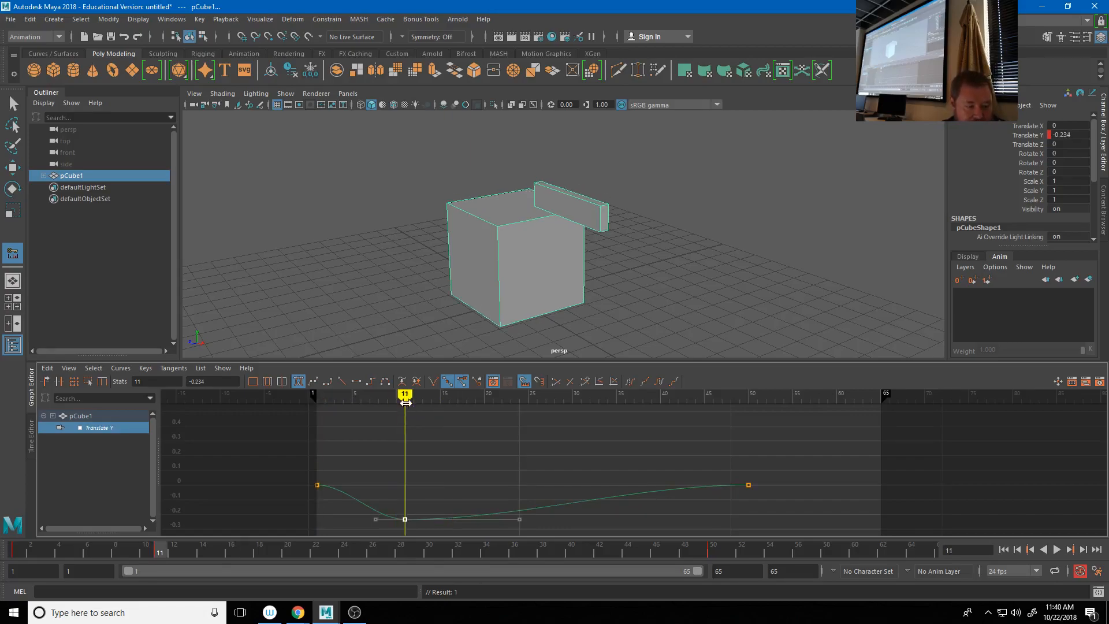
click(448, 400)
middle_drag(450, 514, 474, 409)
Step: Add more Translate Y keys near frames 6, 9, 23, 27, 32, 37, 39 and 44
middle_click(511, 428)
middle_click(547, 438)
middle_drag(591, 429, 590, 430)
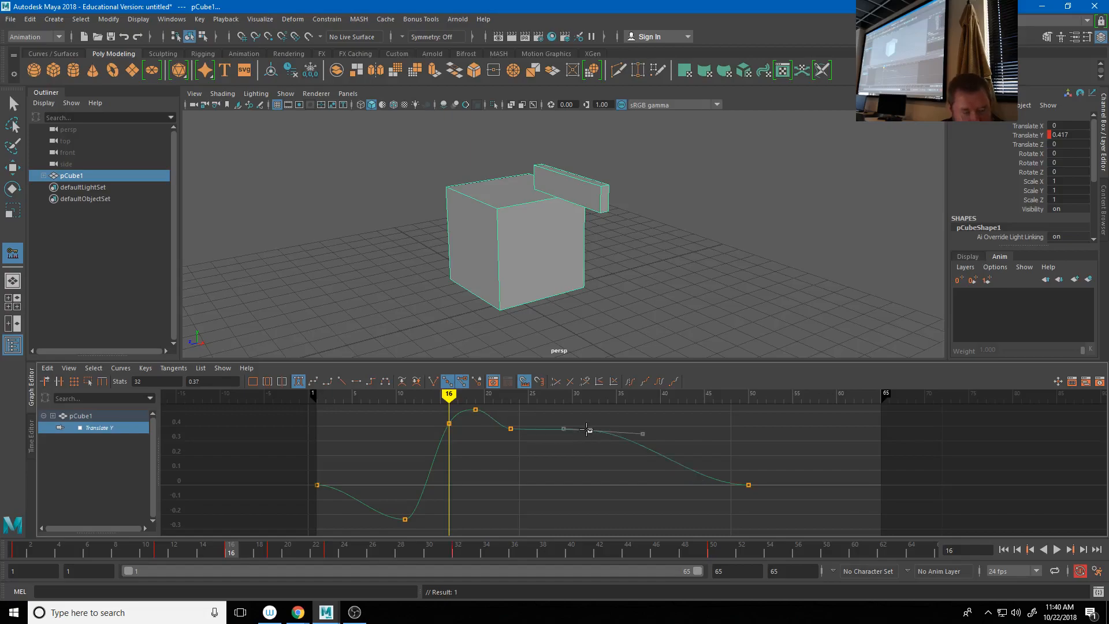
middle_click(631, 508)
middle_click(651, 517)
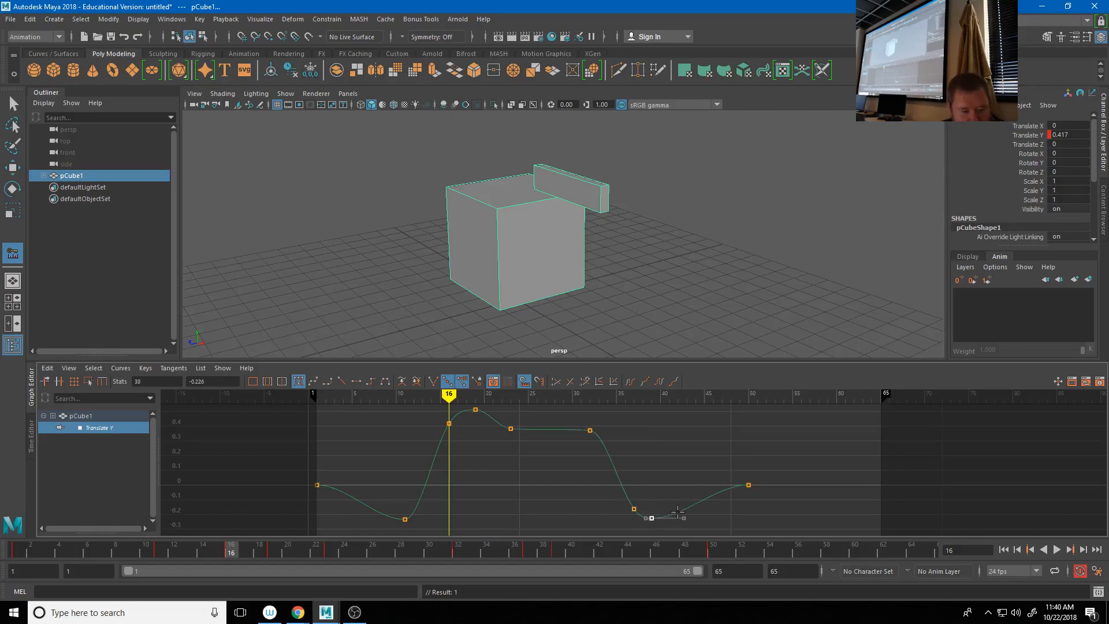
middle_click(695, 487)
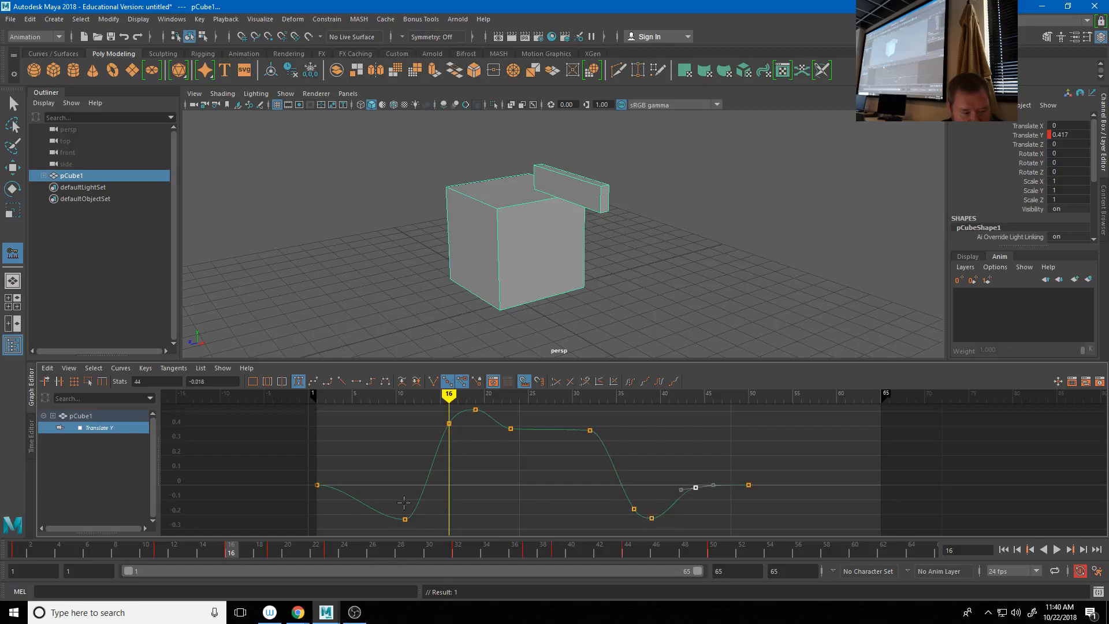
middle_click(360, 490)
middle_click(386, 515)
Step: Lower the frame-32 key to 0.323 and play the animation to check the bounce
click(590, 431)
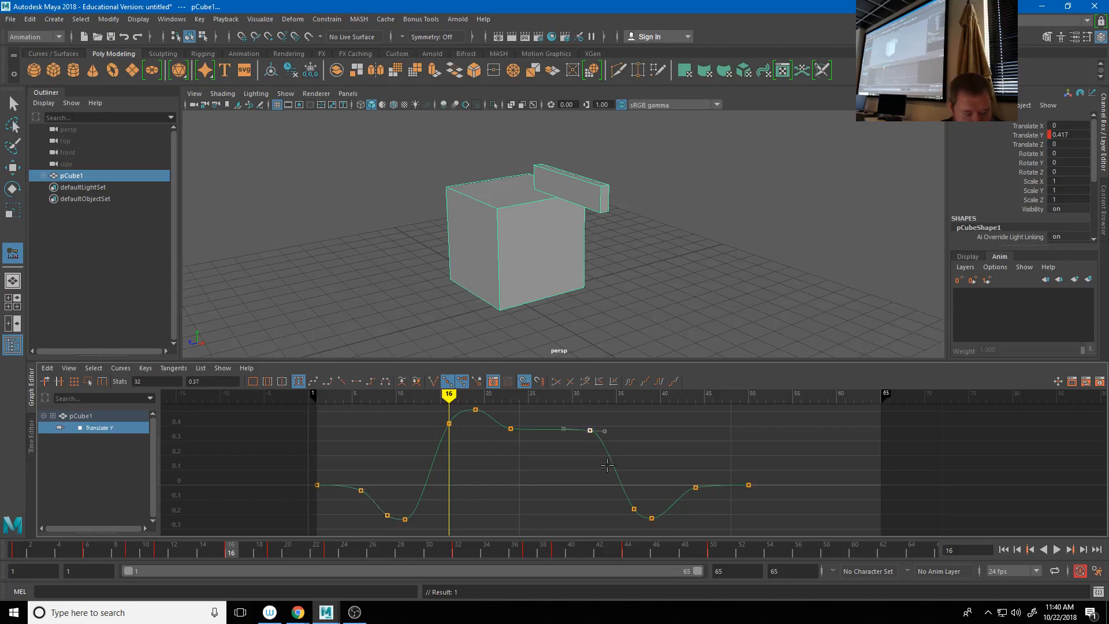
key(w)
middle_drag(592, 481, 589, 488)
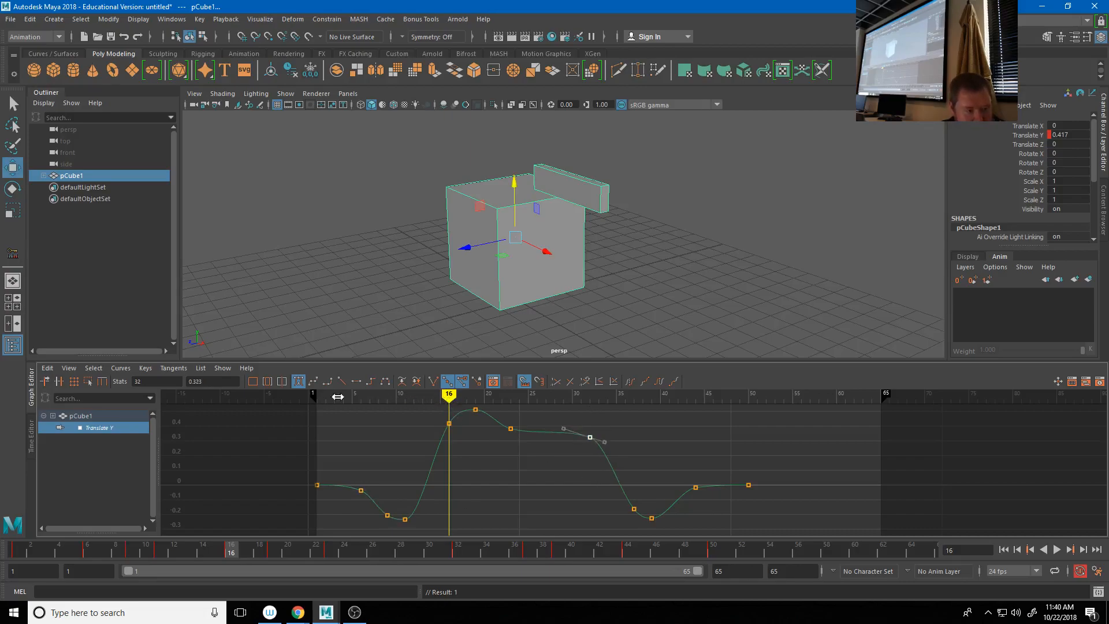
click(185, 395)
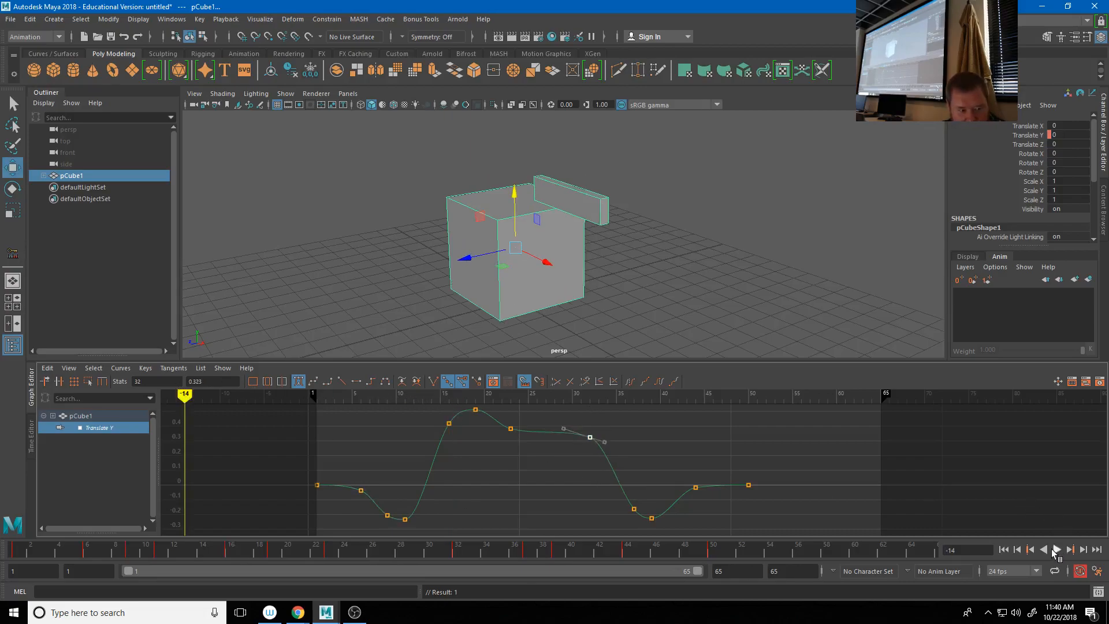
click(1055, 550)
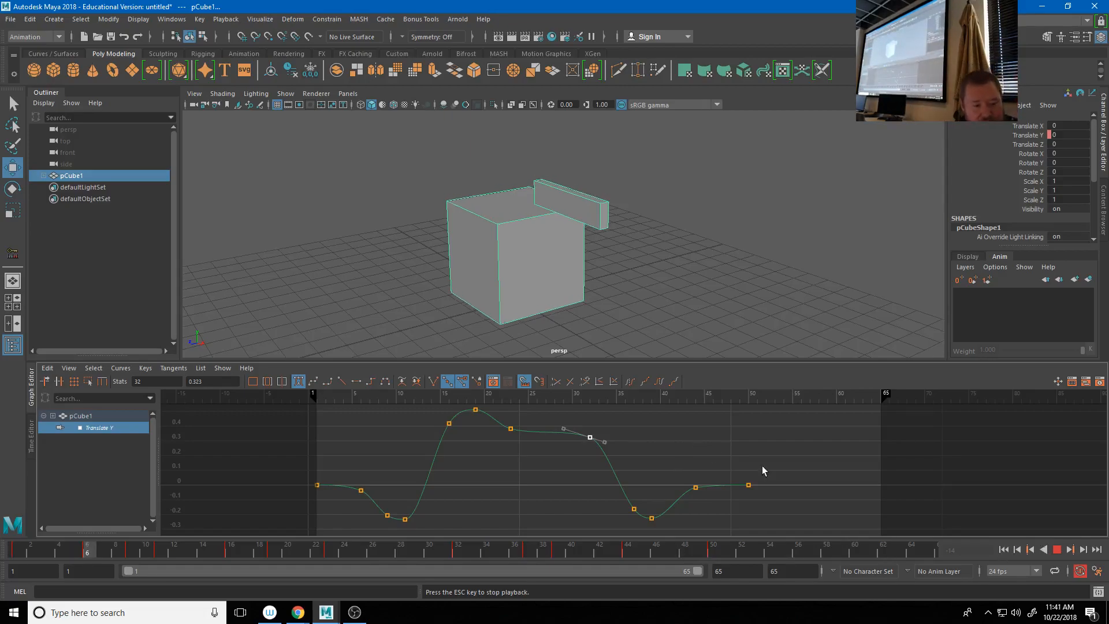
scroll(710, 463, down, 5)
scroll(637, 463, up, 3)
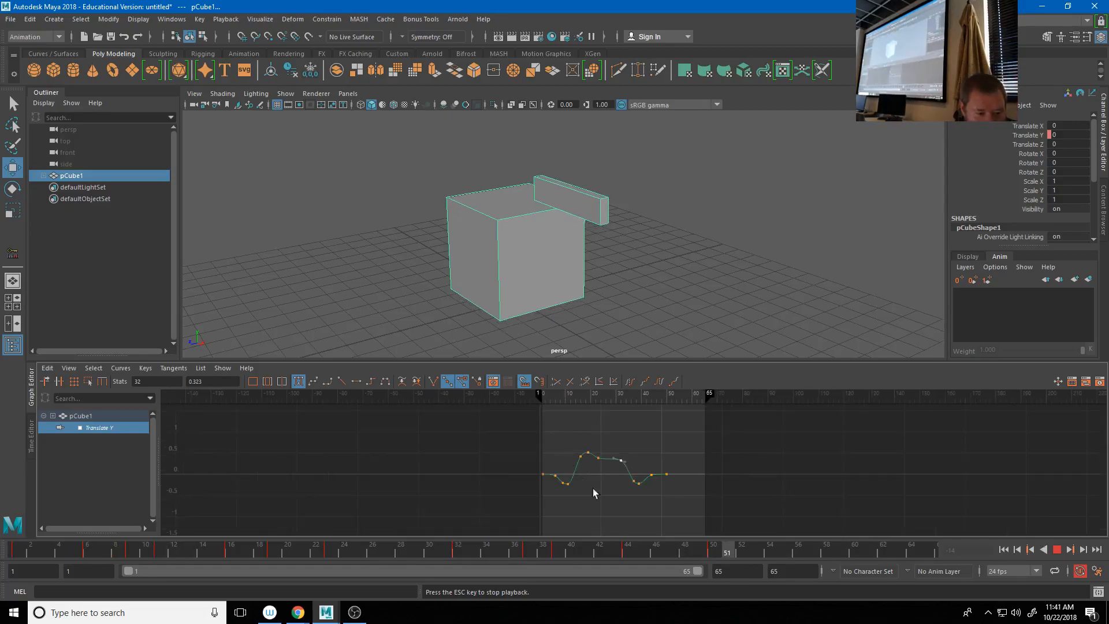
drag(657, 513, 548, 434)
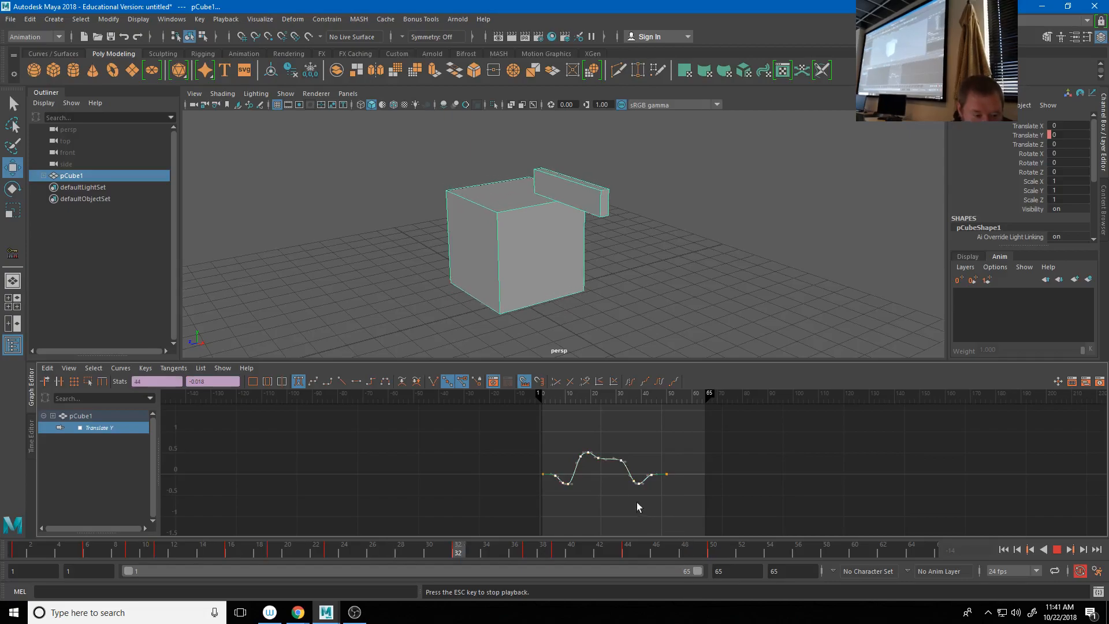
key(ctrl+z)
key(ctrl+z)
key(ctrl+z)
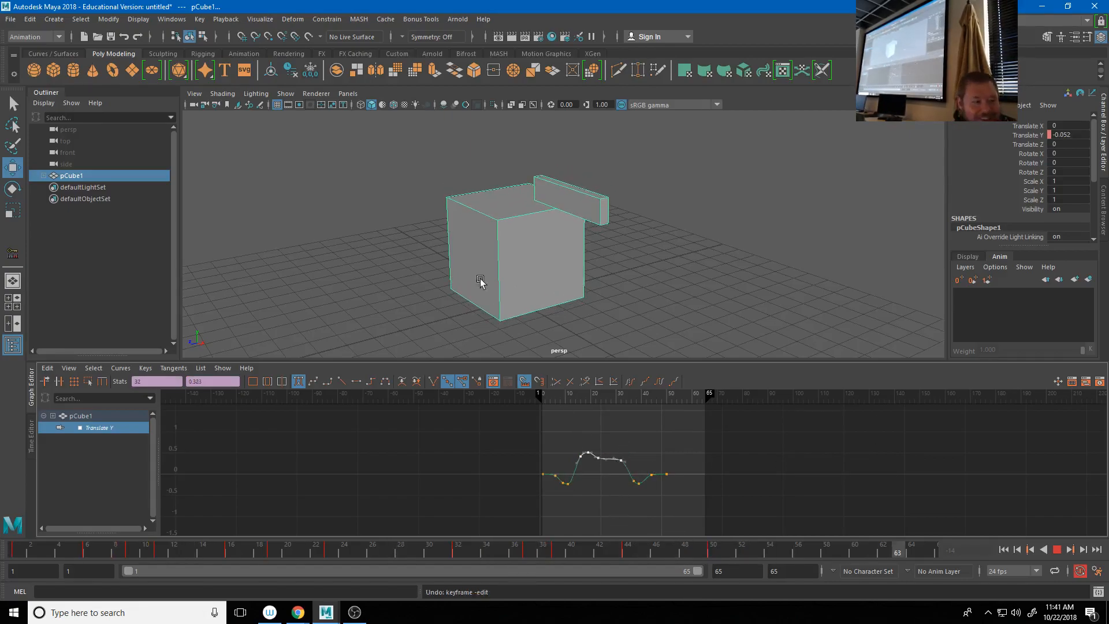
Step: Open the Move Keys Tool settings from the Edit > Transformation Tools menu
drag(49, 364, 49, 366)
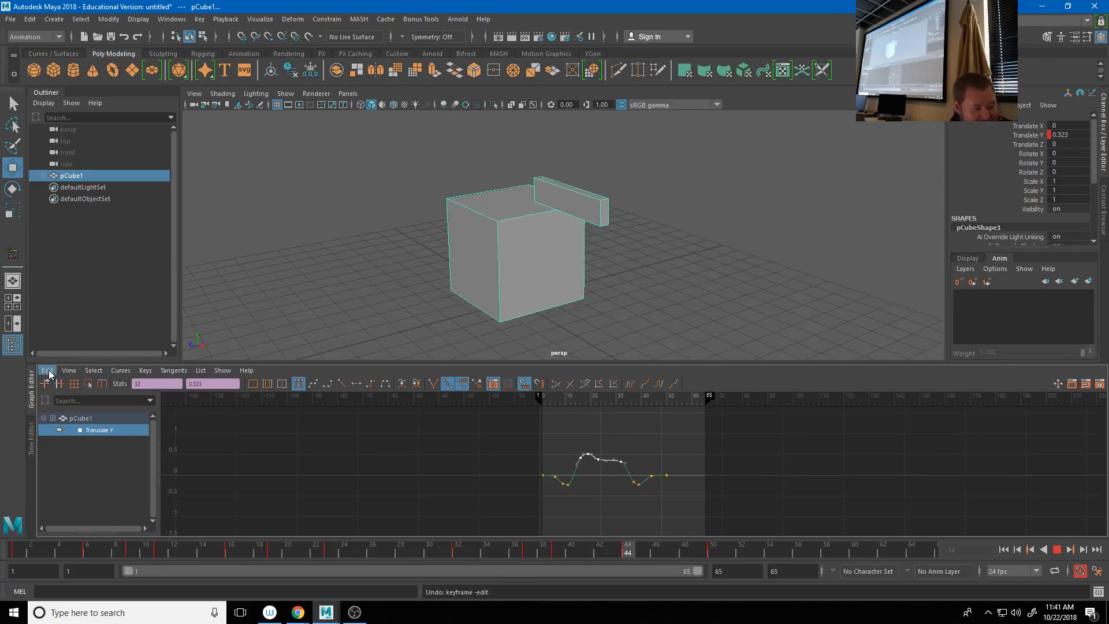
click(48, 370)
mouse_move(87, 476)
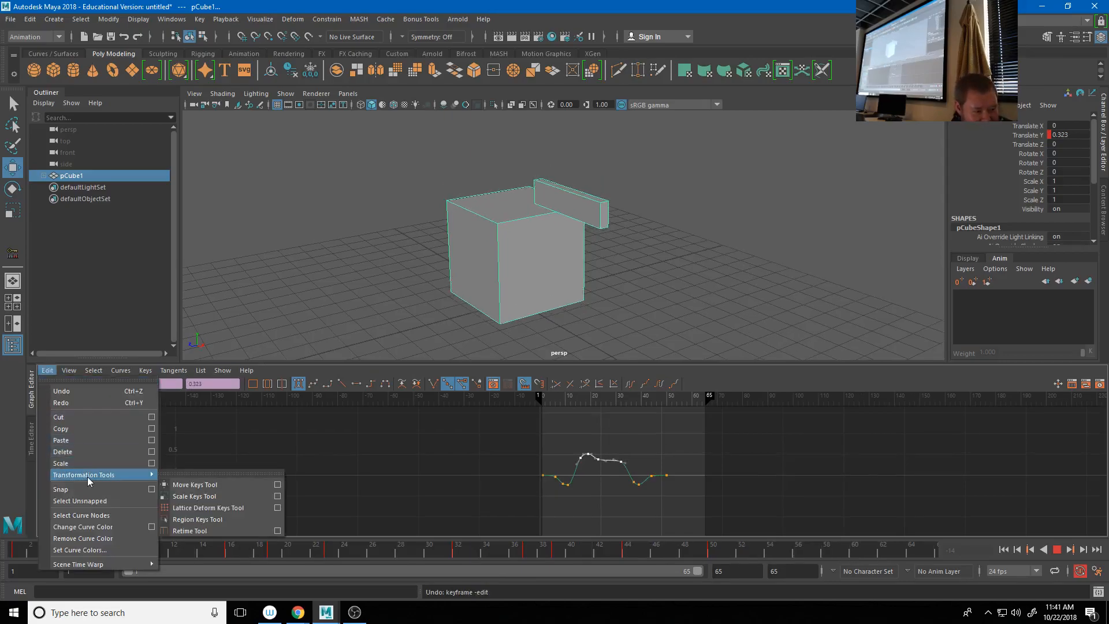
click(277, 485)
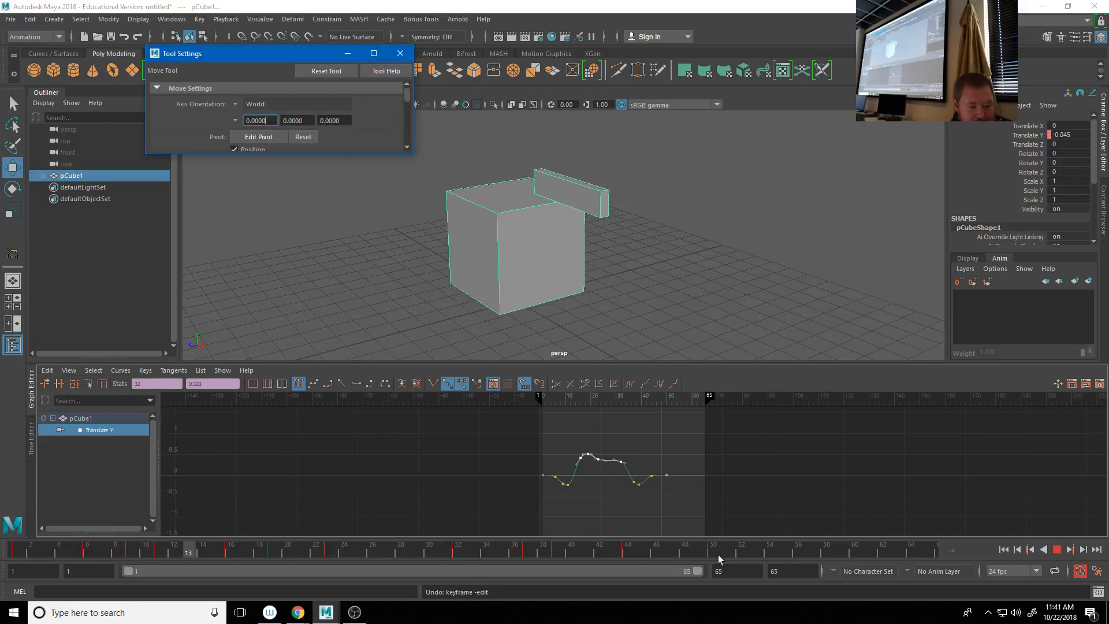
click(1056, 549)
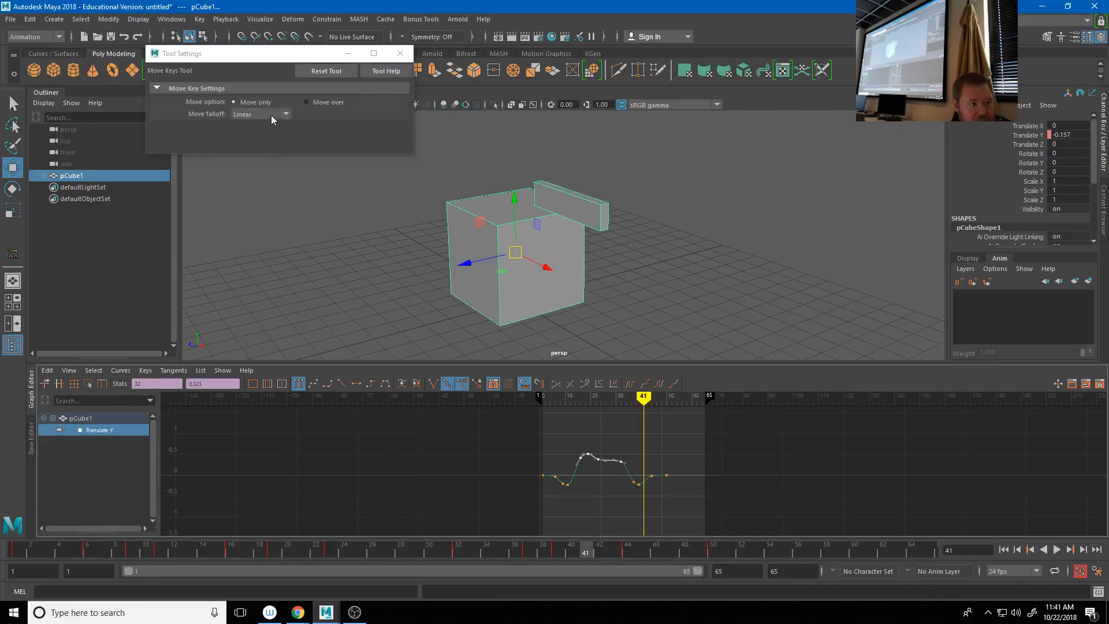
click(271, 115)
shift+middle_drag(619, 479, 619, 424)
key(ctrl+z)
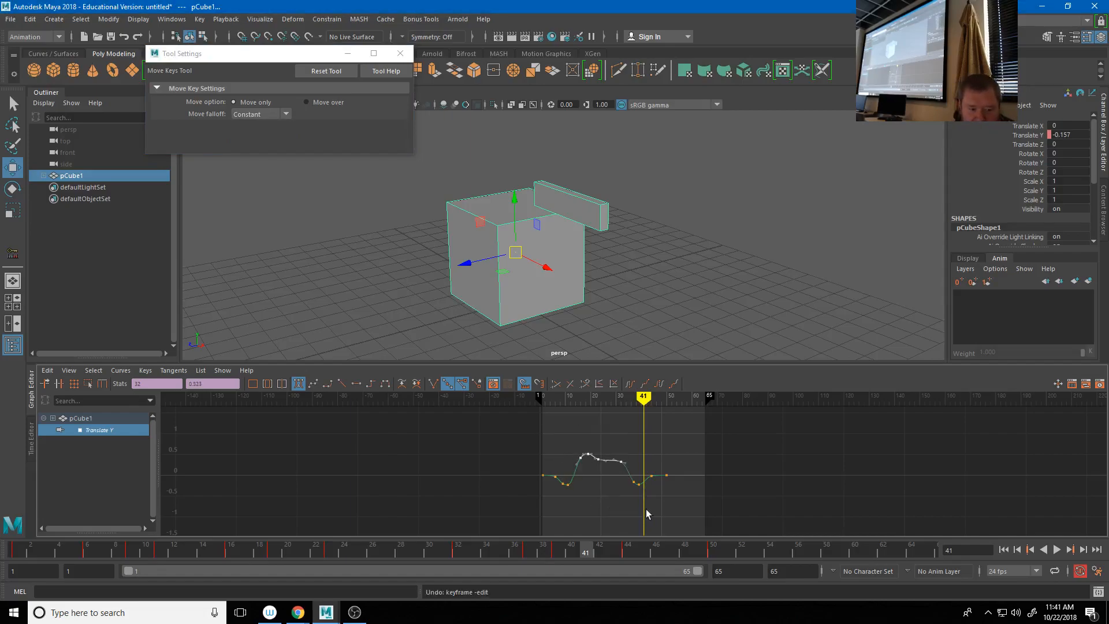
Step: Stretch the Translate Y keys vertically with Scale Keys and play back the bigger bounce
key(f)
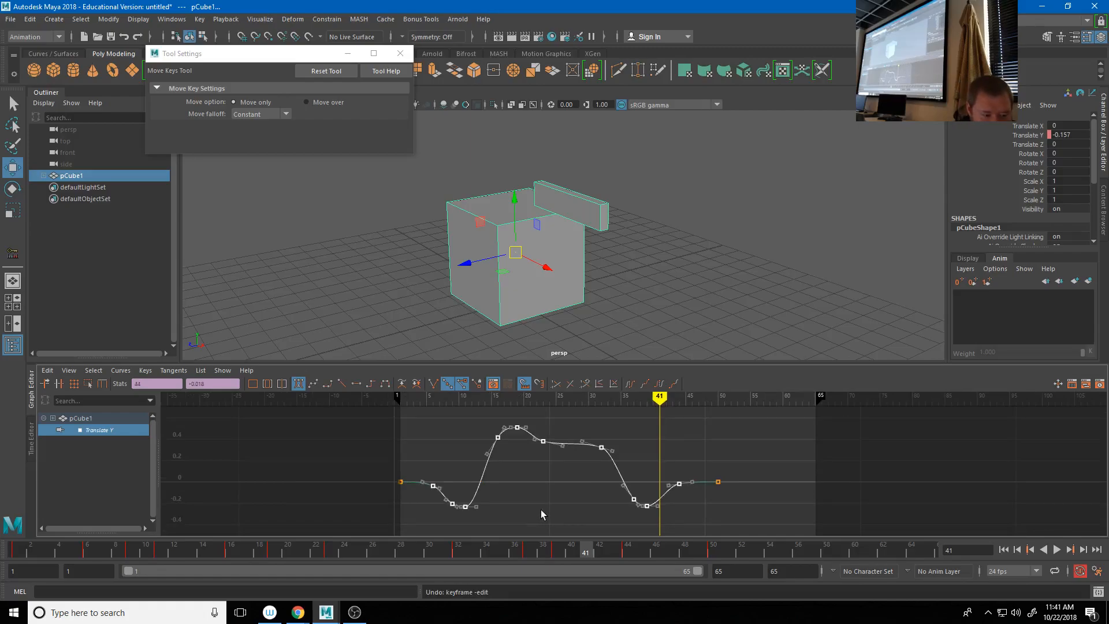
key(r)
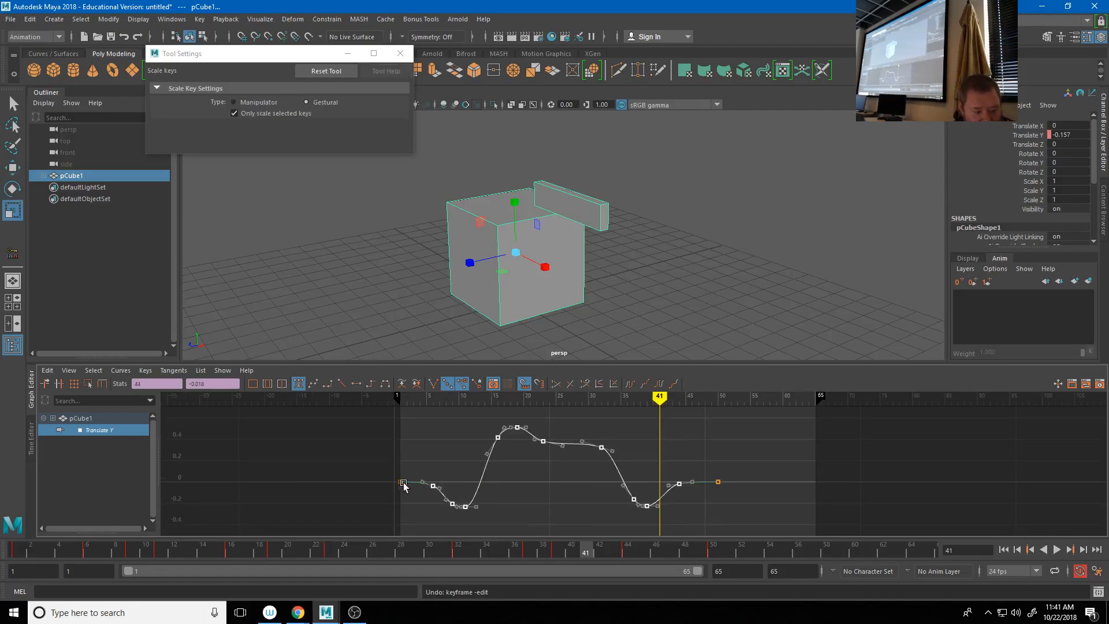
middle_drag(403, 449, 413, 357)
scroll(584, 467, down, 4)
scroll(595, 465, up, 1)
alt+shift+right_drag(629, 463, 671, 470)
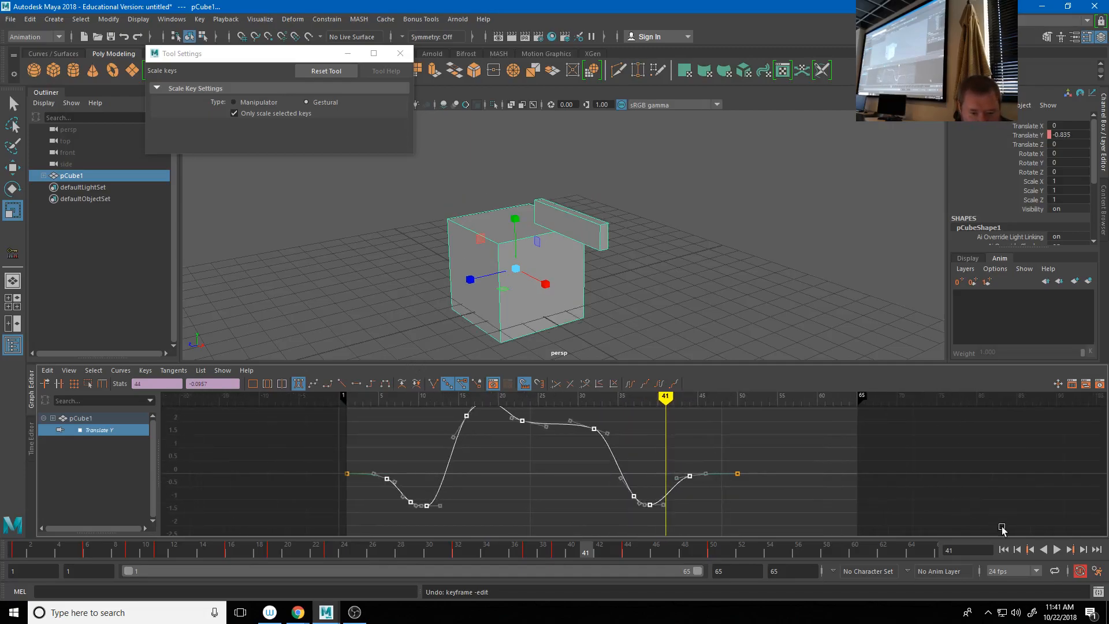
scroll(631, 500, up, 2)
click(1055, 550)
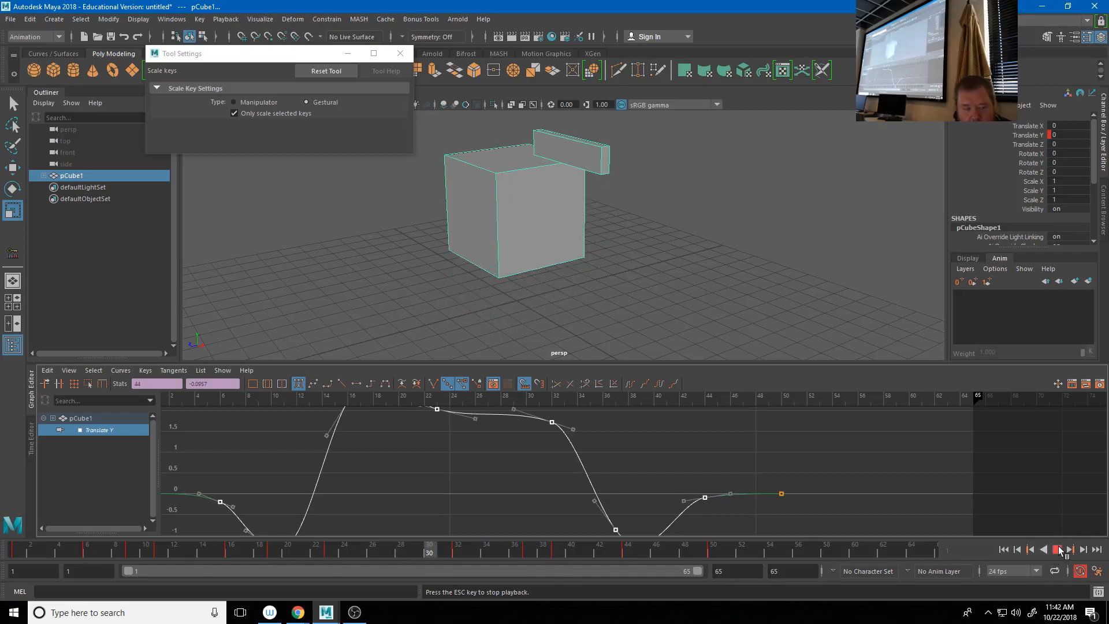
click(1057, 550)
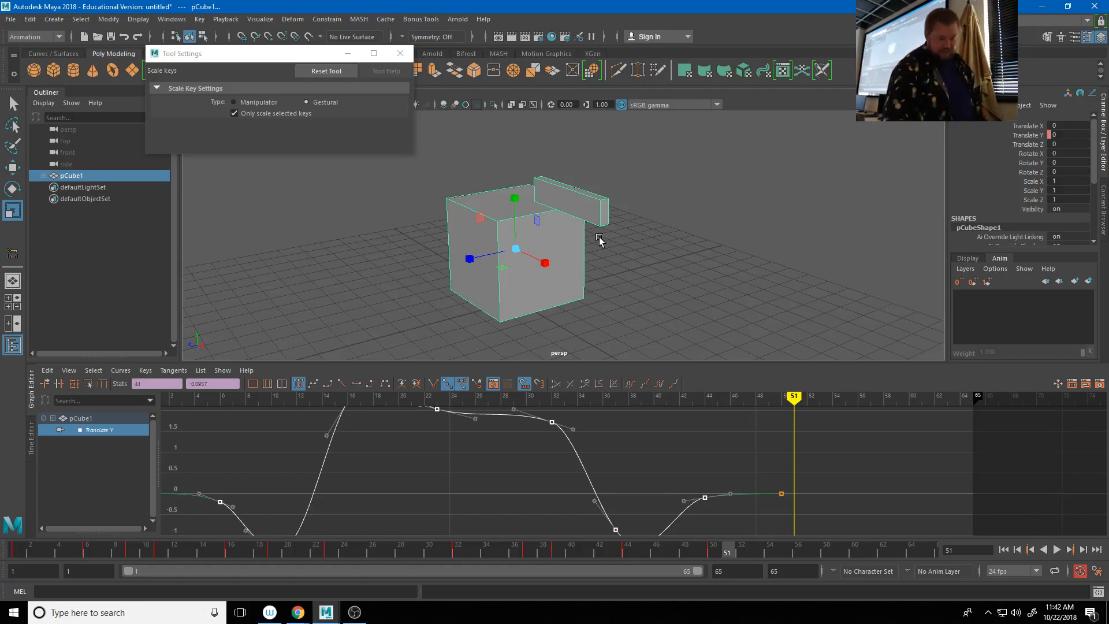
Step: Scrub to frame 9, the peak and frame 43 to check heights, then return to frame 1
scroll(578, 260, down, 3)
scroll(455, 495, down, 2)
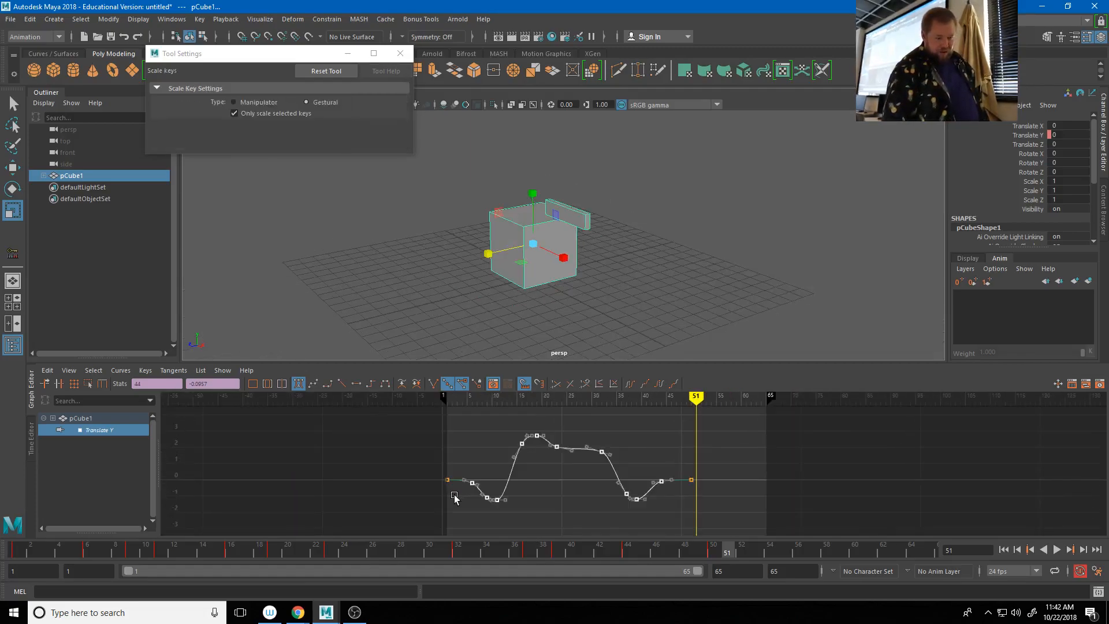
scroll(452, 494, up, 1)
mouse_move(369, 401)
mouse_down()
mouse_move(398, 402)
mouse_move(366, 409)
mouse_move(407, 420)
mouse_up()
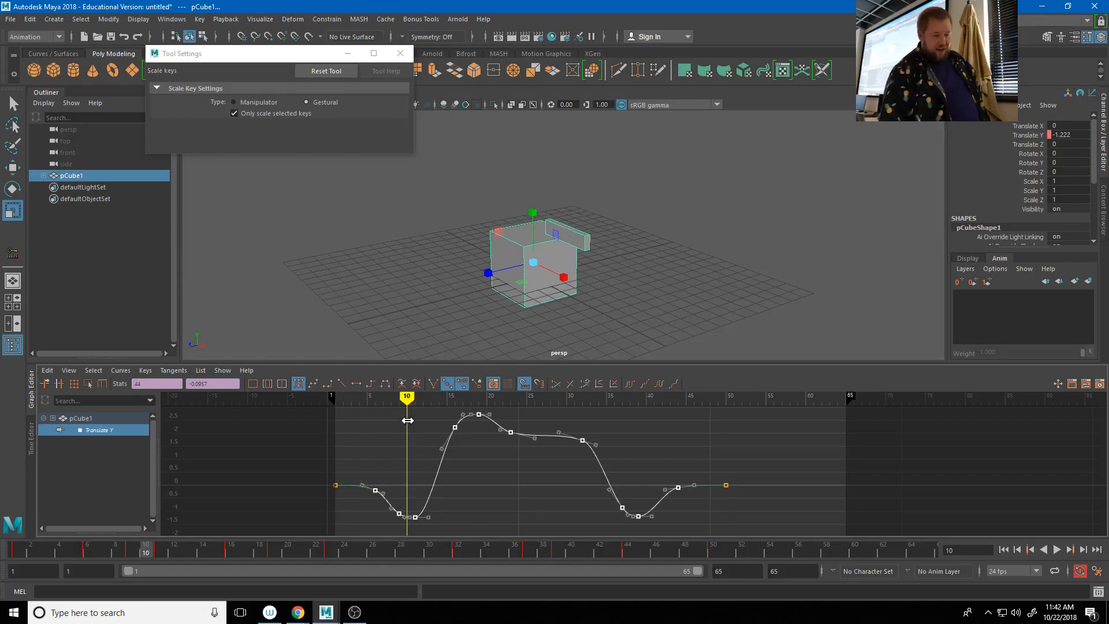
mouse_move(501, 431)
mouse_down()
mouse_move(478, 430)
mouse_move(582, 447)
mouse_up()
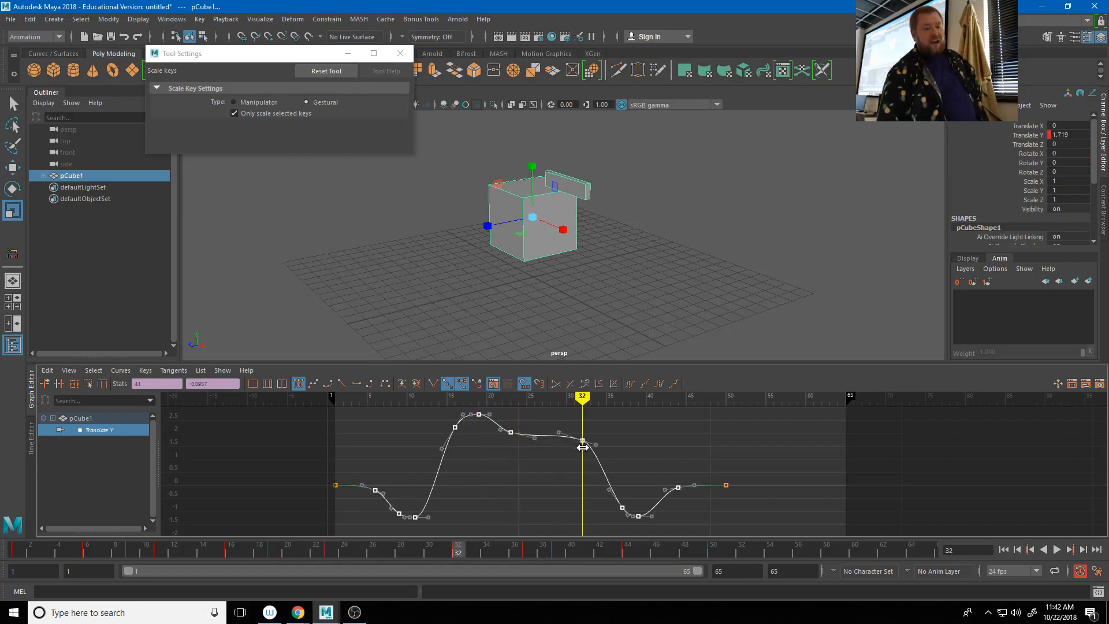
drag(647, 466, 671, 462)
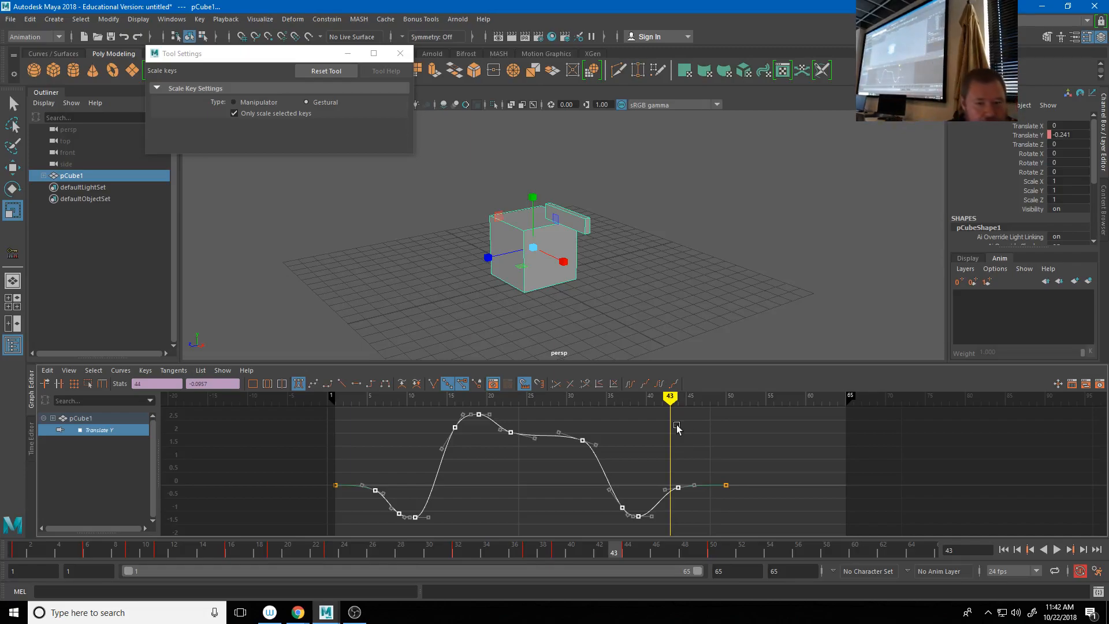
drag(366, 397, 337, 400)
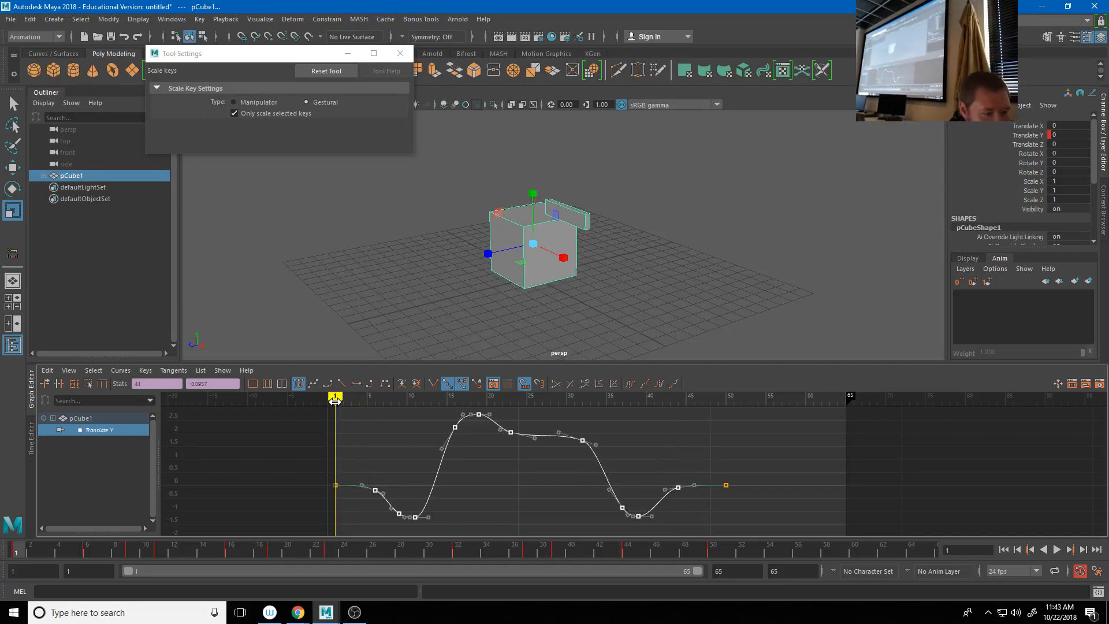
Step: Key all of the cube's channels at frame 1 and copy every Translate Y key
key(s)
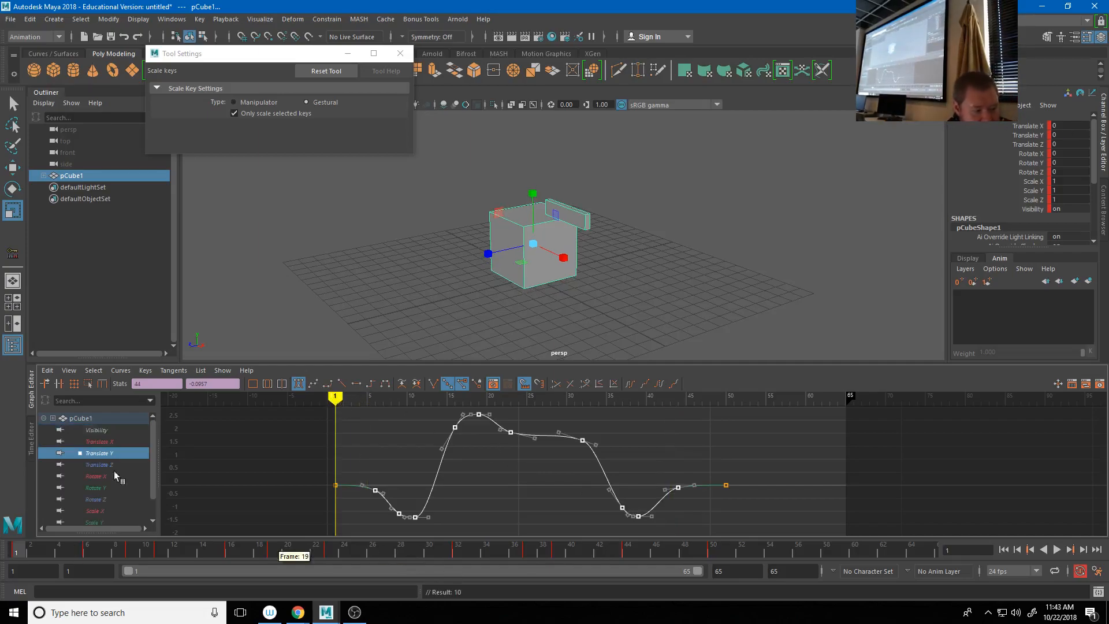
click(511, 502)
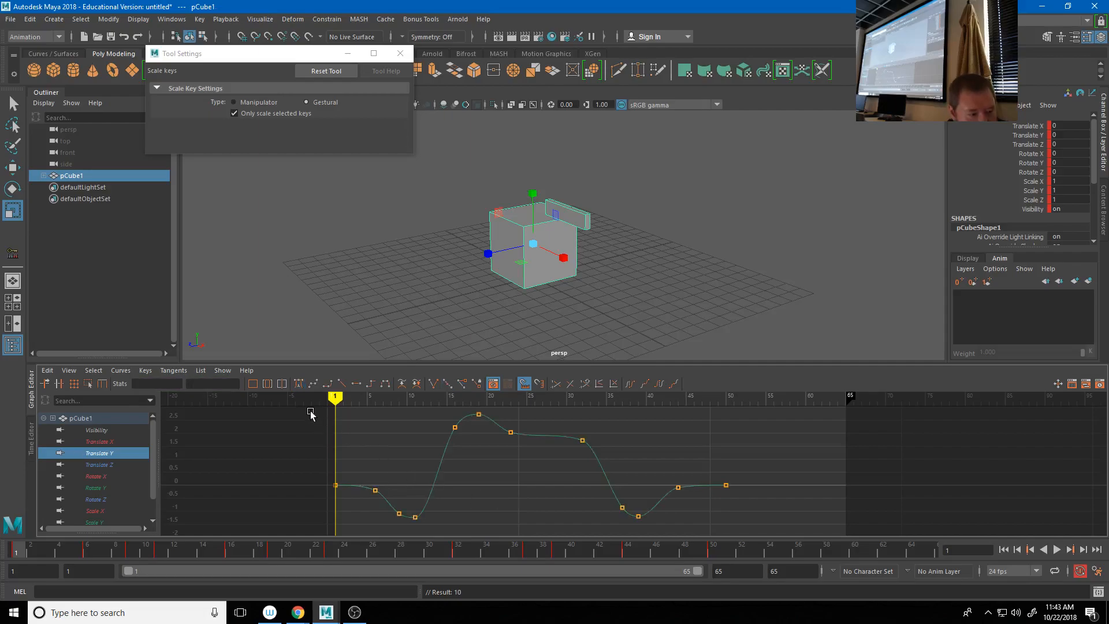
scroll(455, 461, down, 3)
drag(413, 424, 719, 532)
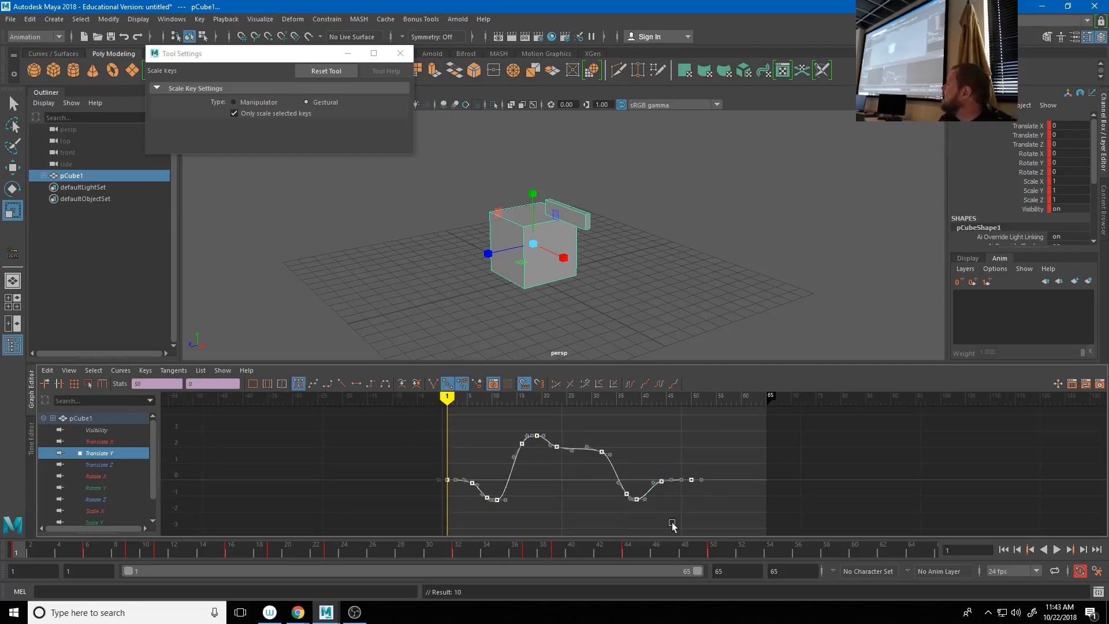
click(761, 477)
drag(414, 415, 717, 530)
key(ctrl+c)
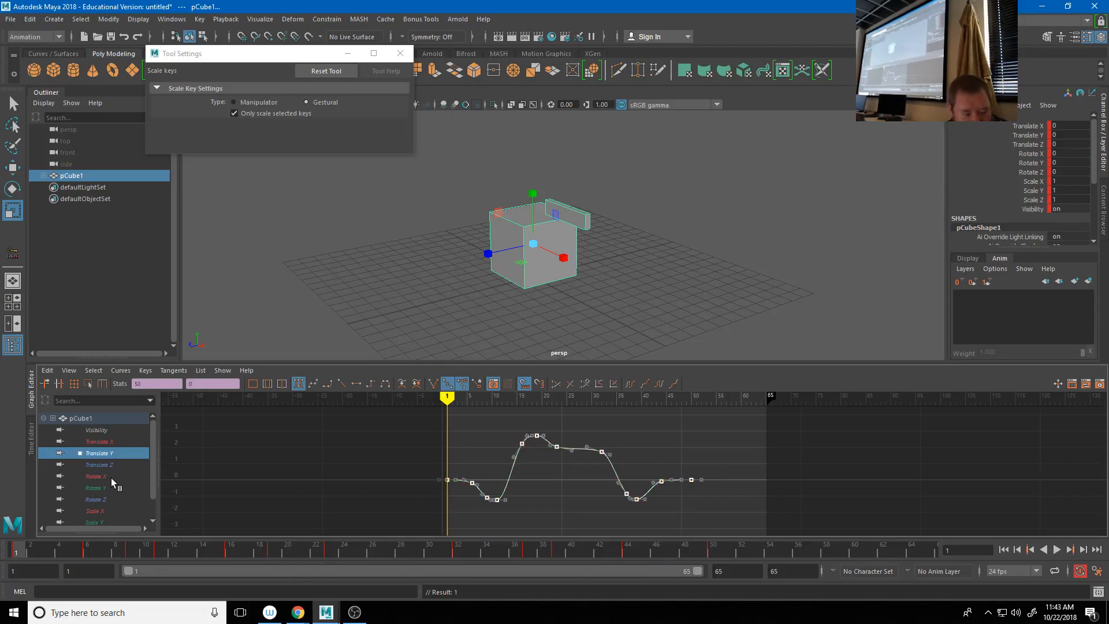
Step: Paste the copied keys onto the Rotate Z curve at its frame-1 key
click(96, 499)
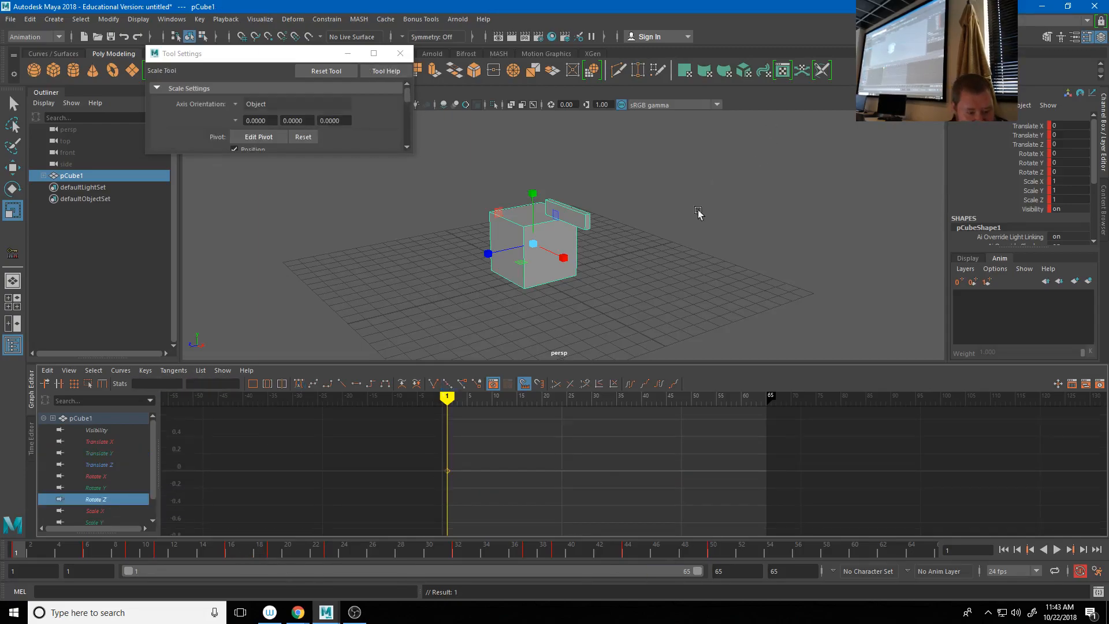
key(e)
drag(561, 242, 572, 258)
key(ctrl+z)
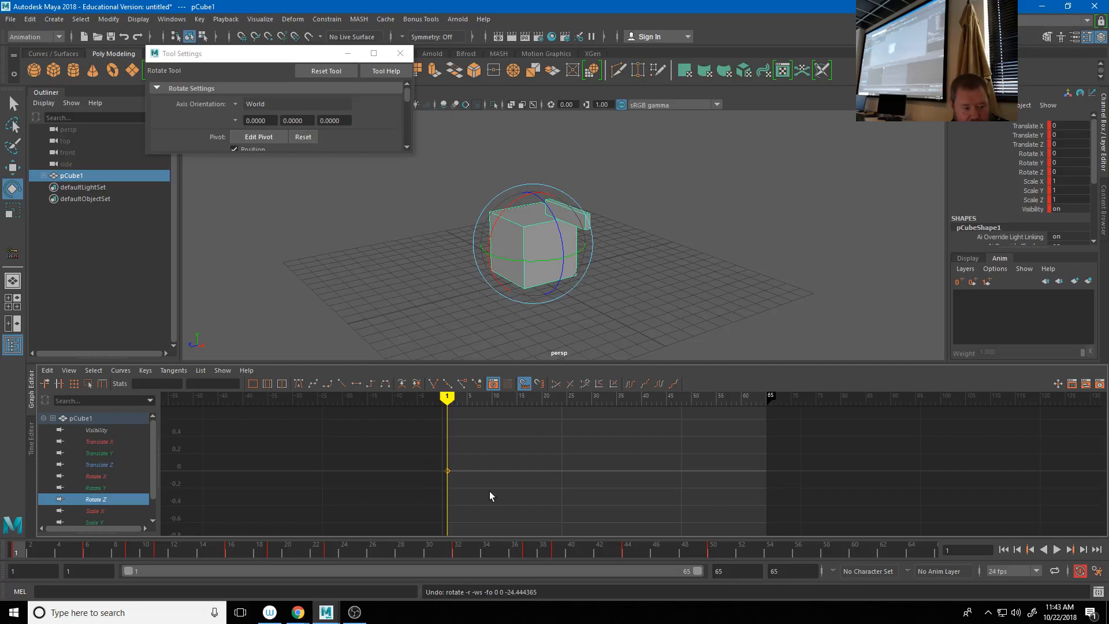
drag(426, 459, 486, 491)
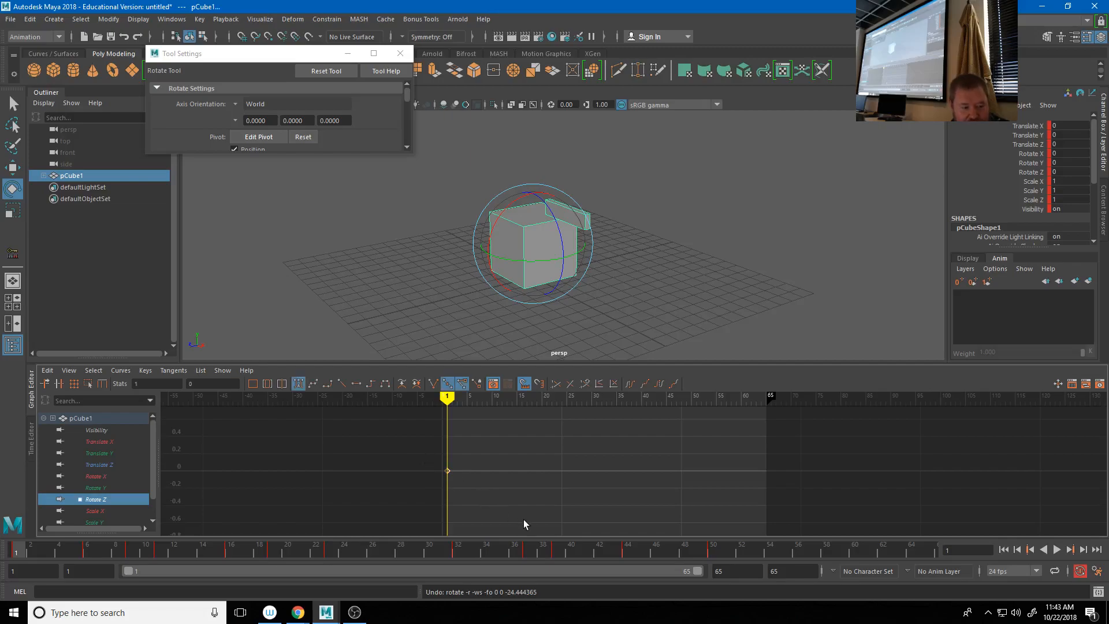
key(ctrl+v)
Step: Frame the pasted Rotate Z curve and play back to review the tilt
scroll(610, 469, down, 3)
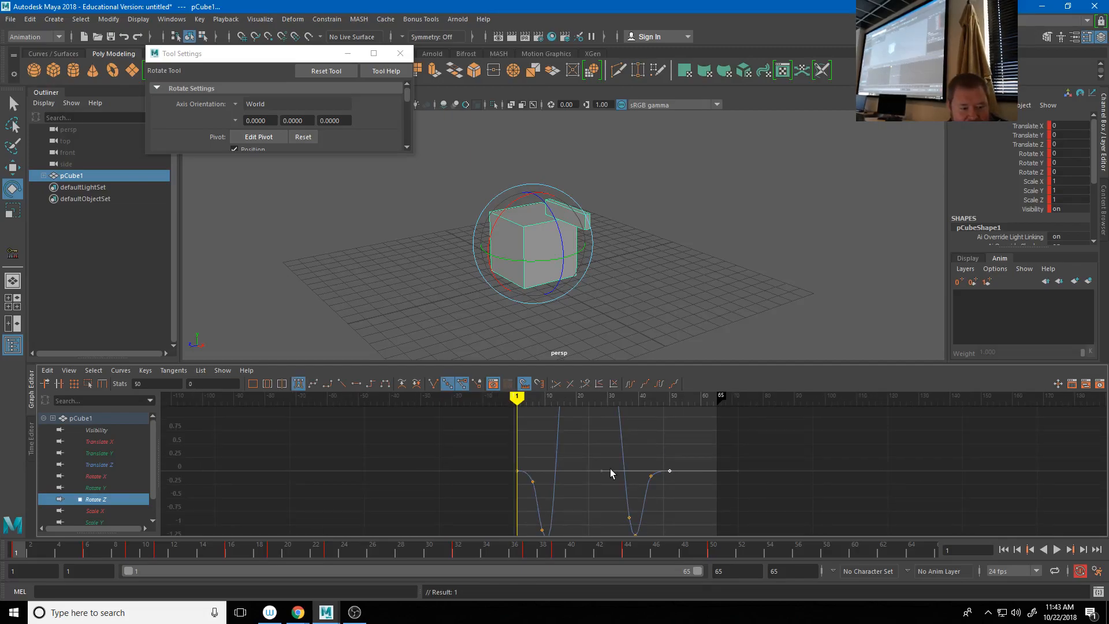
scroll(610, 469, down, 3)
alt+shift+right_drag(612, 466, 613, 489)
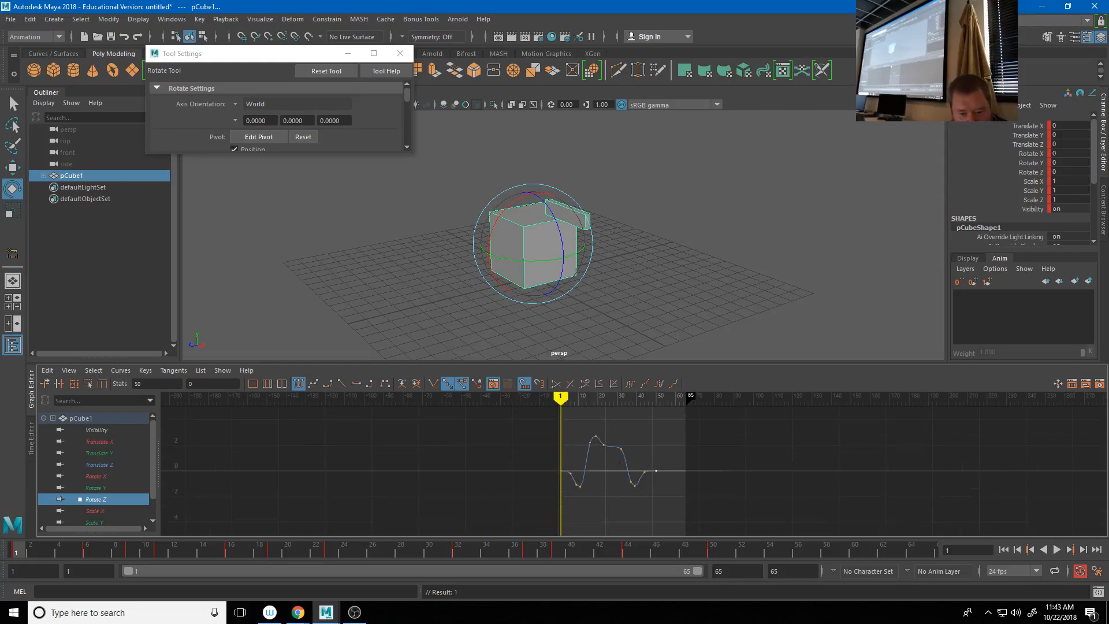
click(1054, 549)
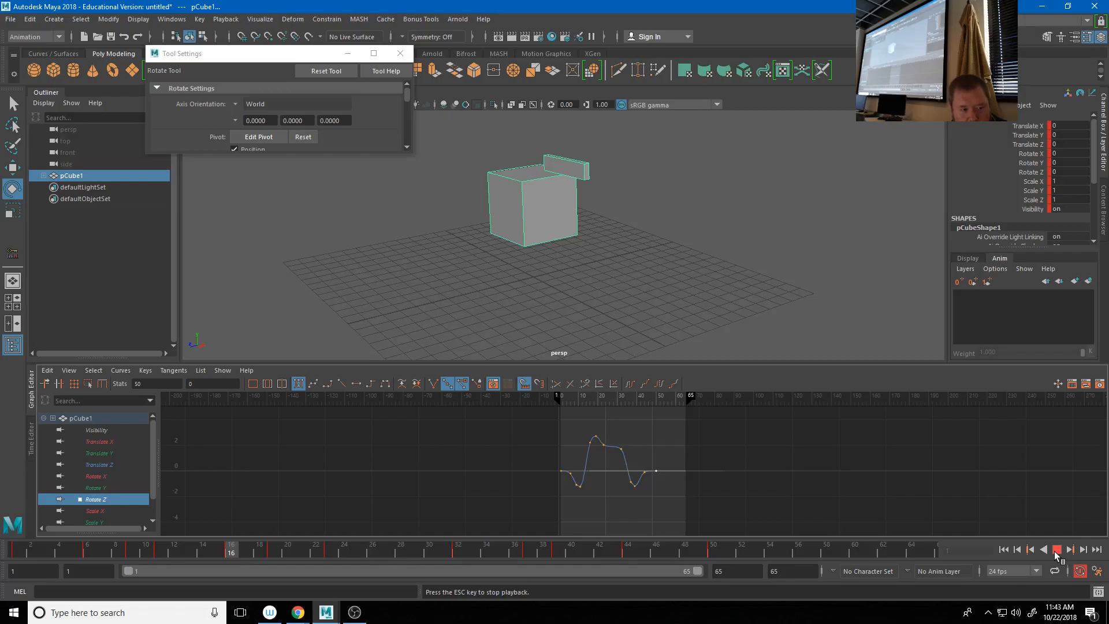
click(1055, 549)
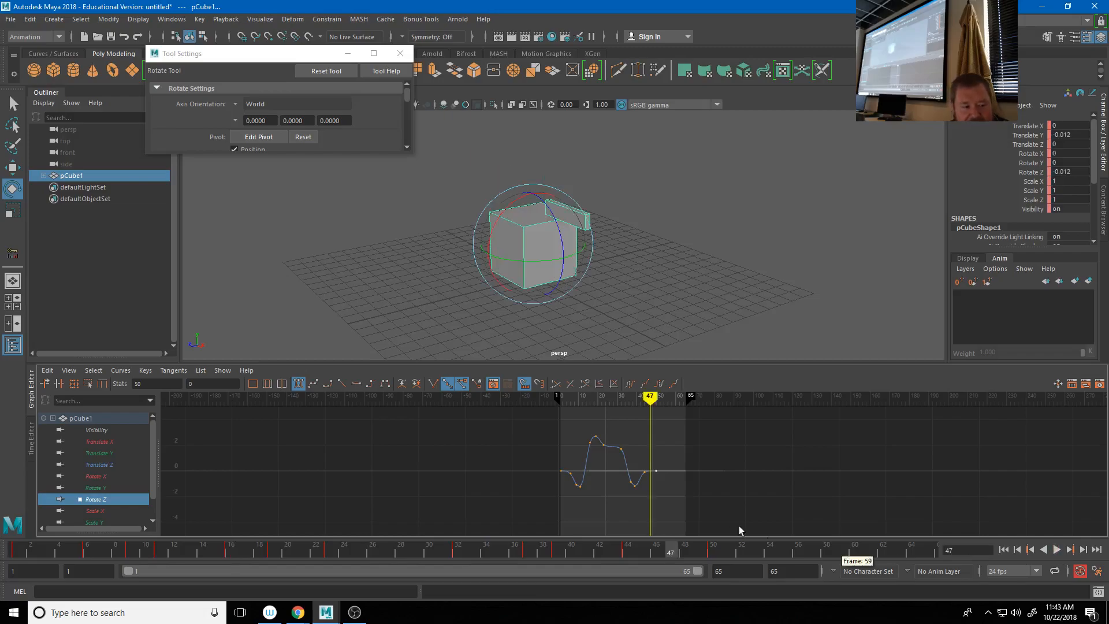
mouse_move(575, 477)
alt+middle_down()
mouse_move(594, 480)
mouse_move(573, 478)
alt+middle_up()
alt+right_drag(601, 485, 628, 487)
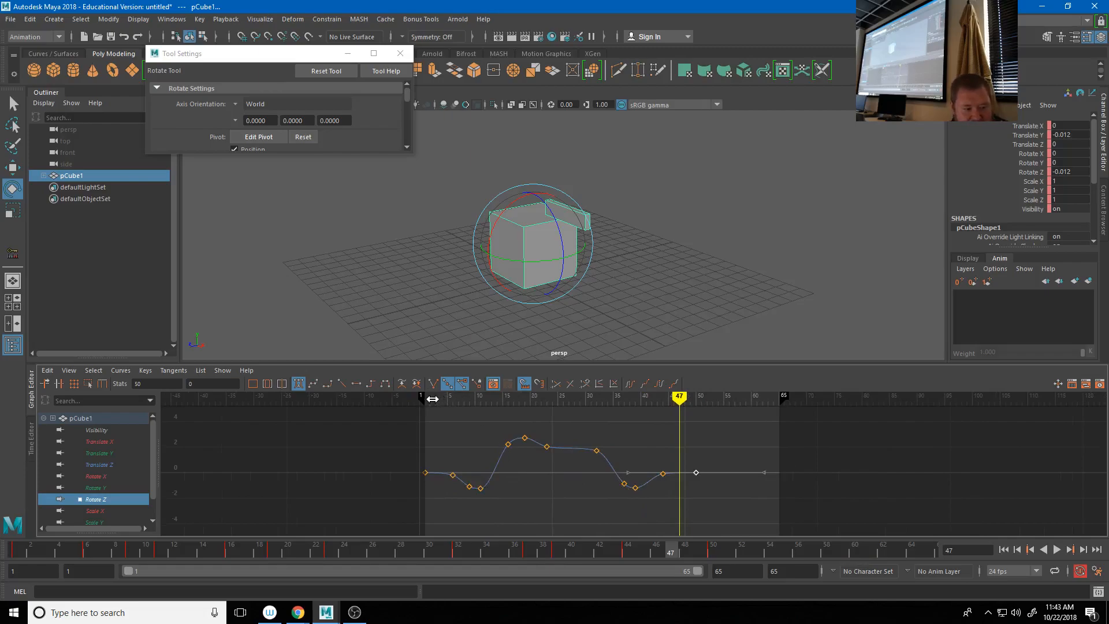
click(425, 398)
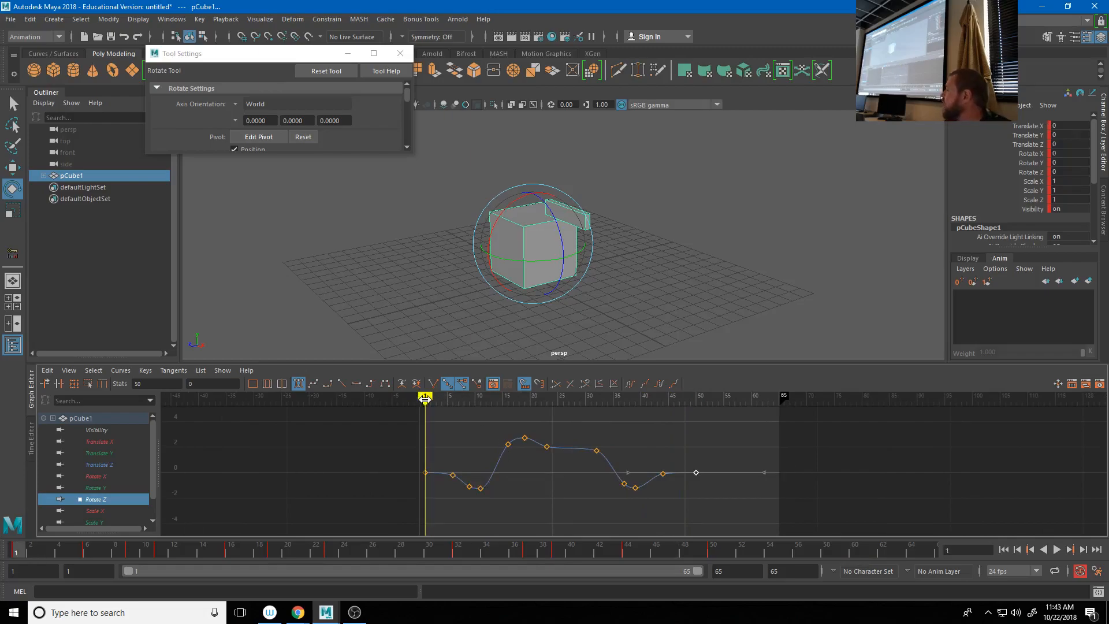
click(486, 398)
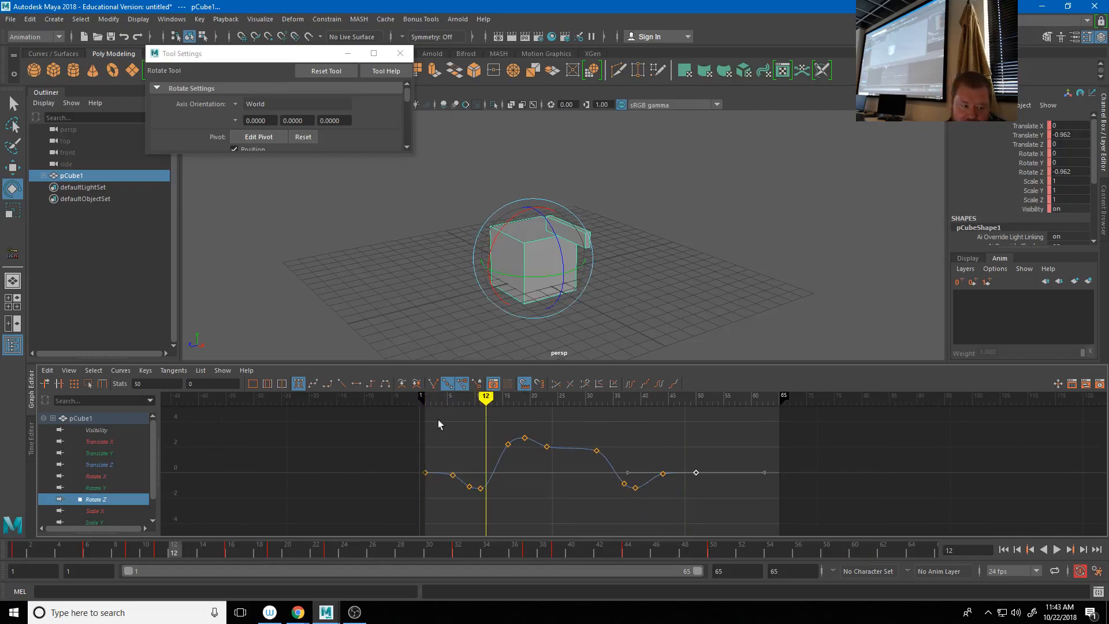
Step: Scale all Rotate Z keys vertically for about 20 degrees of tilt and replay
drag(699, 523, 435, 404)
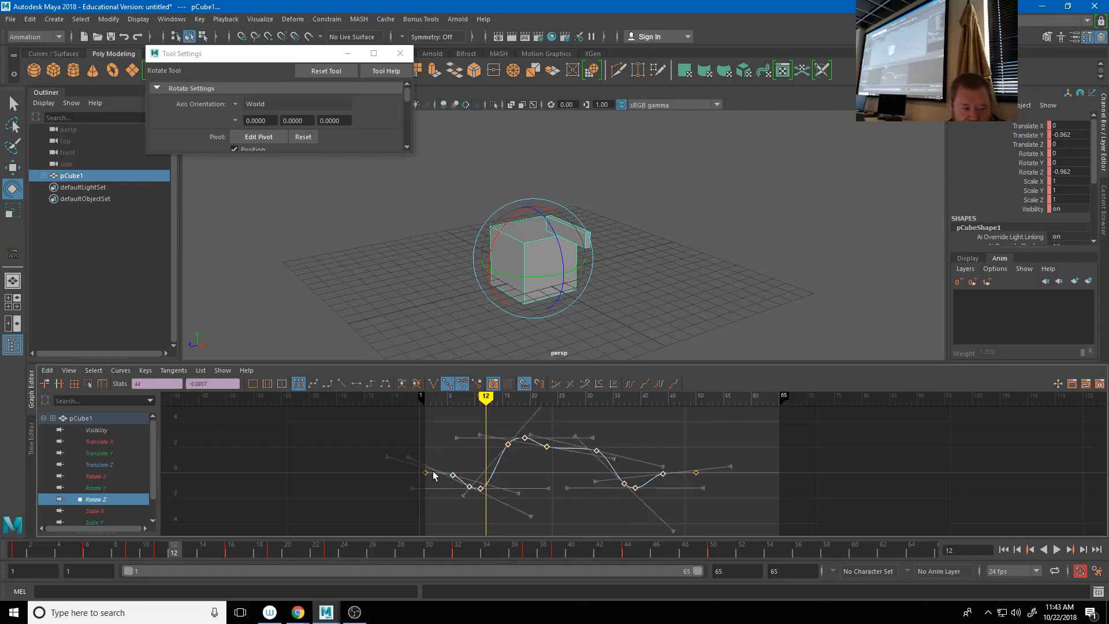
key(r)
drag(426, 479, 440, 289)
key(f)
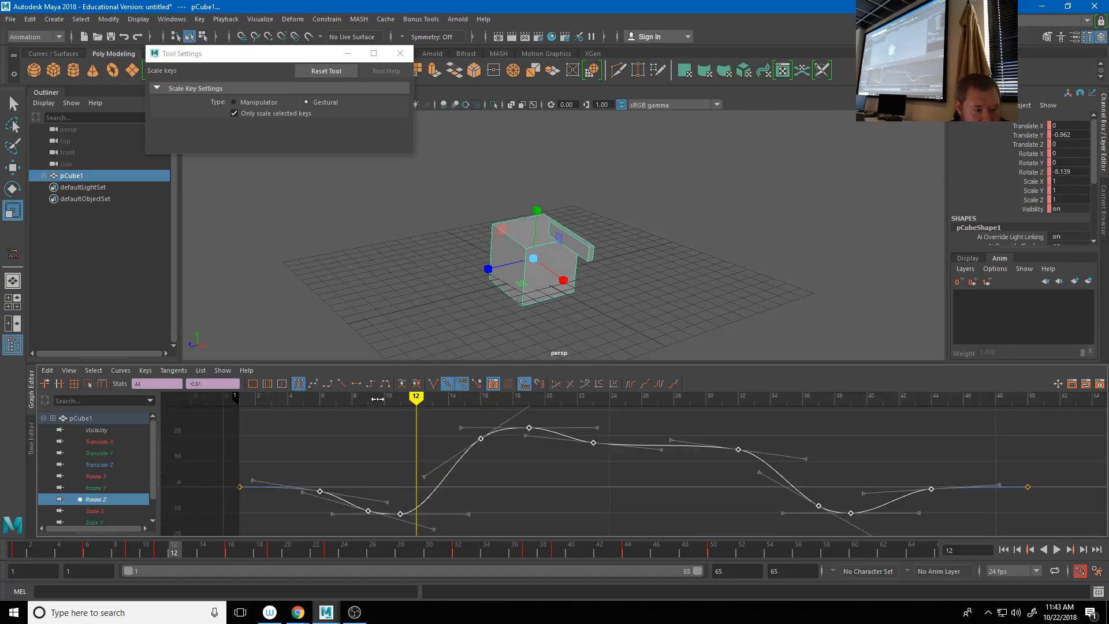
click(1004, 552)
click(1056, 550)
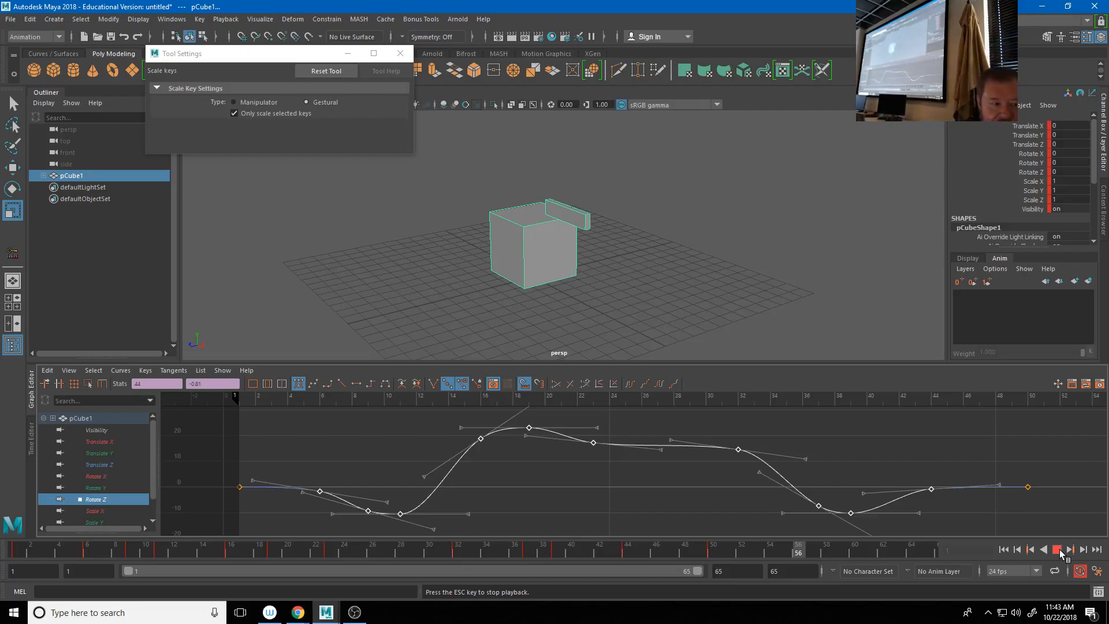
Step: Undo the horizontal key scaling and shift the Rotate Z keys about 2 frames earlier
click(1056, 549)
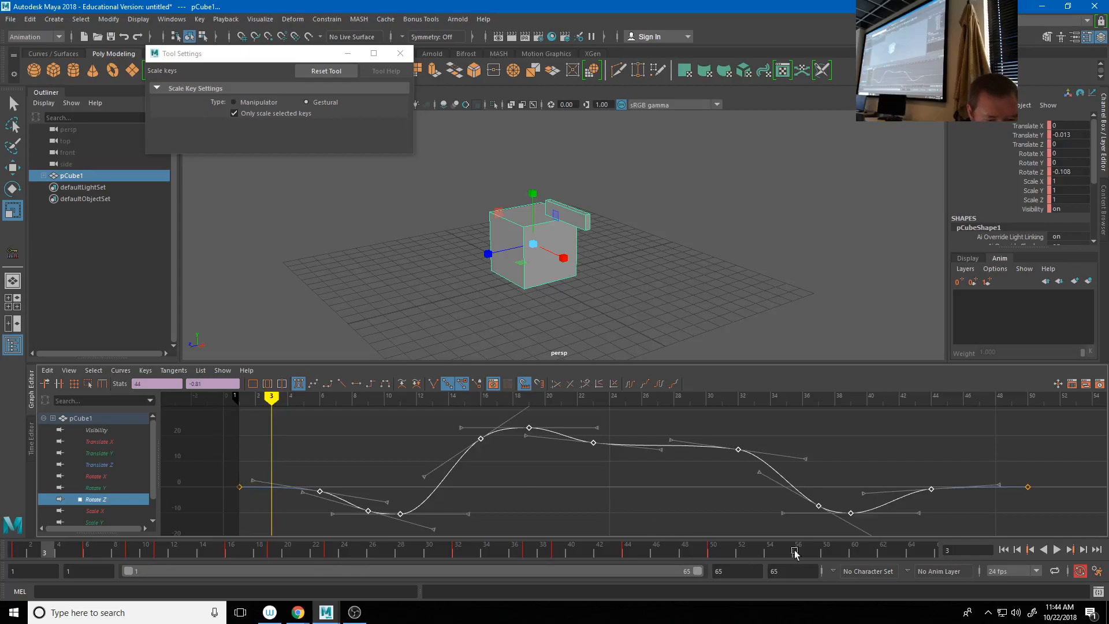
key(ctrl+z)
middle_drag(601, 495, 595, 495)
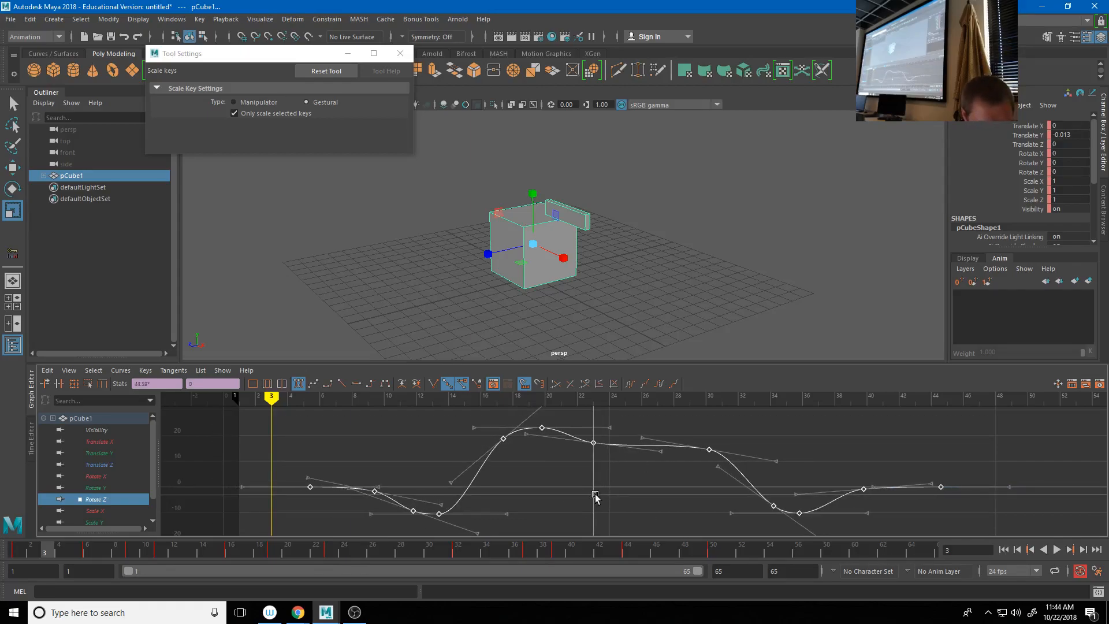
key(ctrl+z)
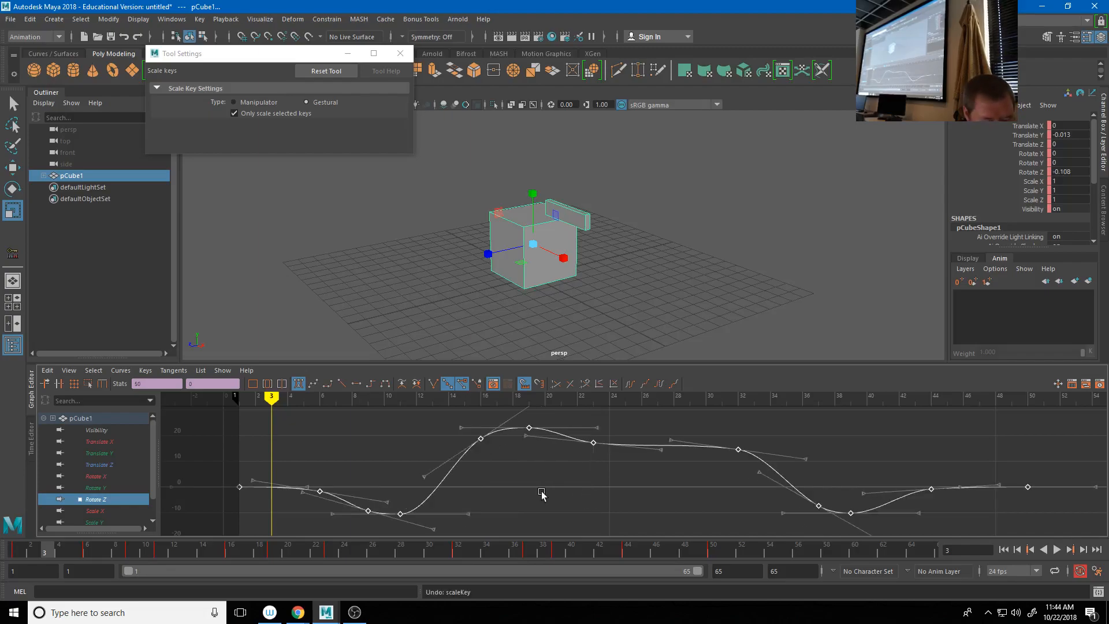
key(w)
middle_drag(557, 498, 508, 491)
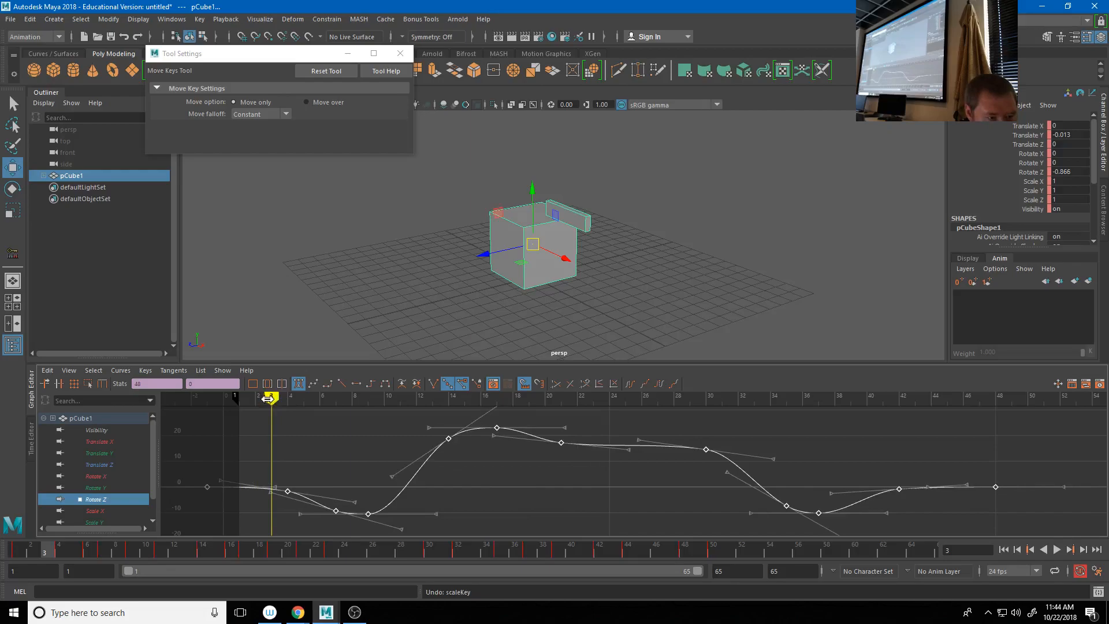
Step: Scrub from frame 1 to 50 and replay the animation to check the offset tilt
click(239, 398)
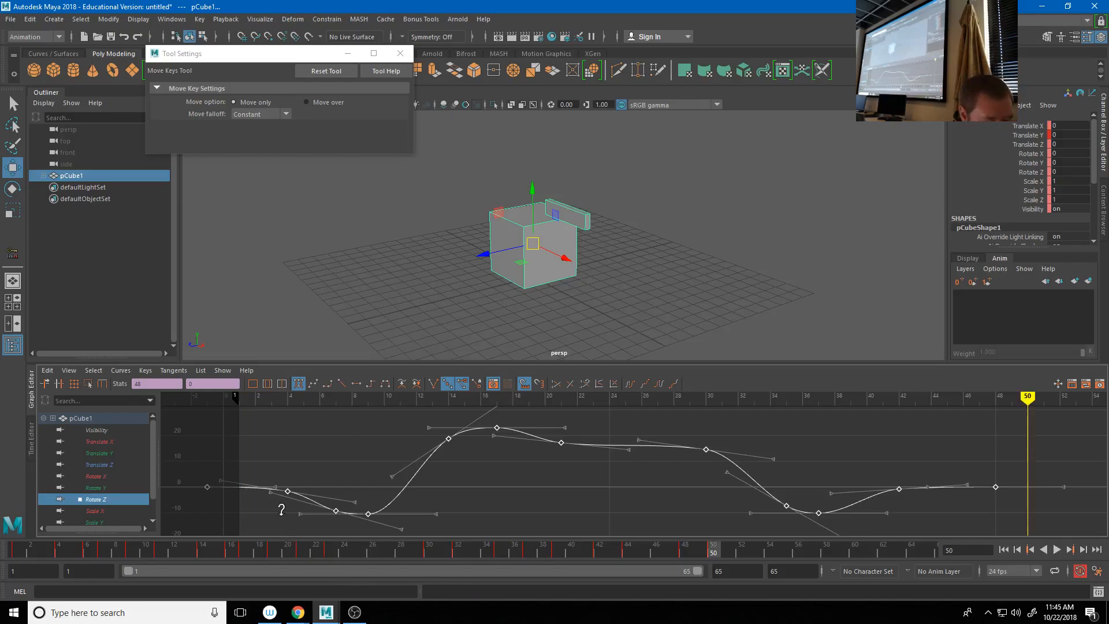
shift+middle_drag(281, 509, 375, 515)
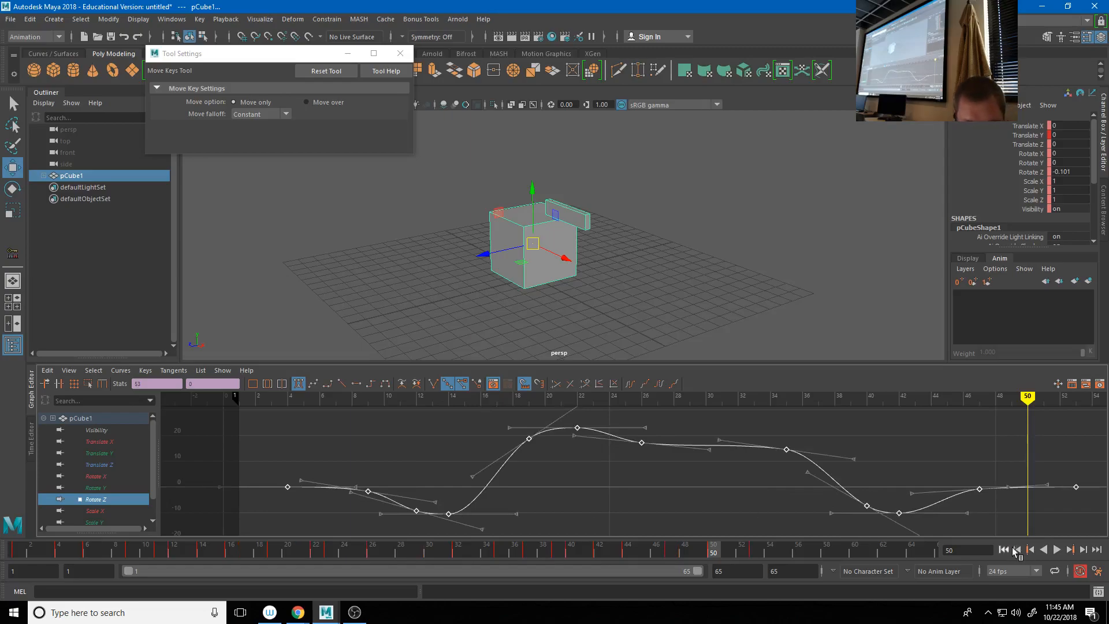
click(1003, 549)
click(1057, 549)
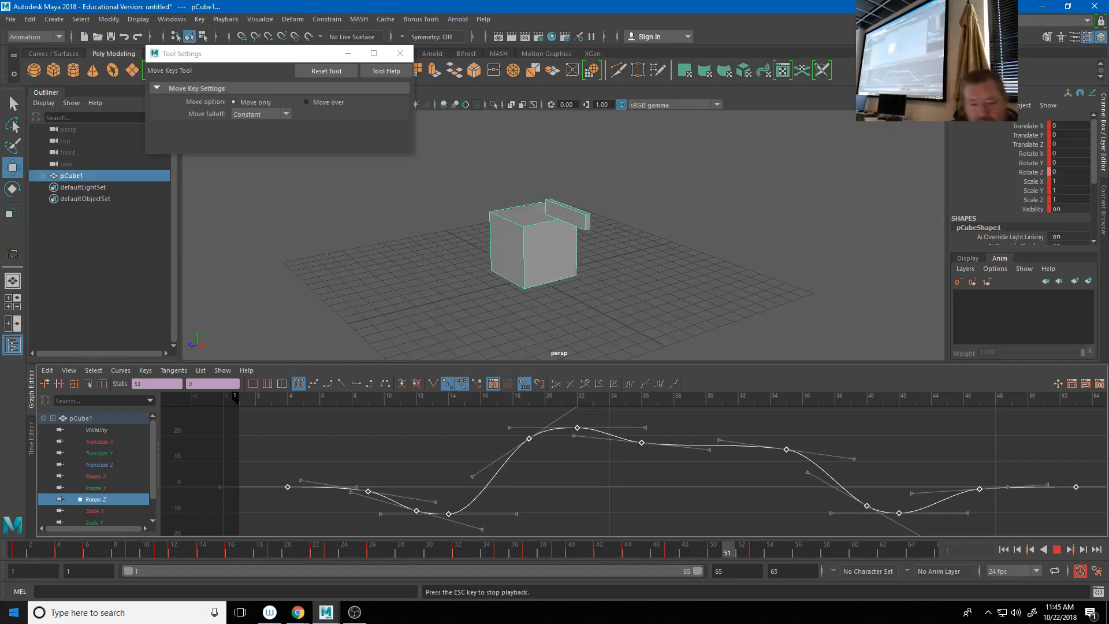
click(1058, 549)
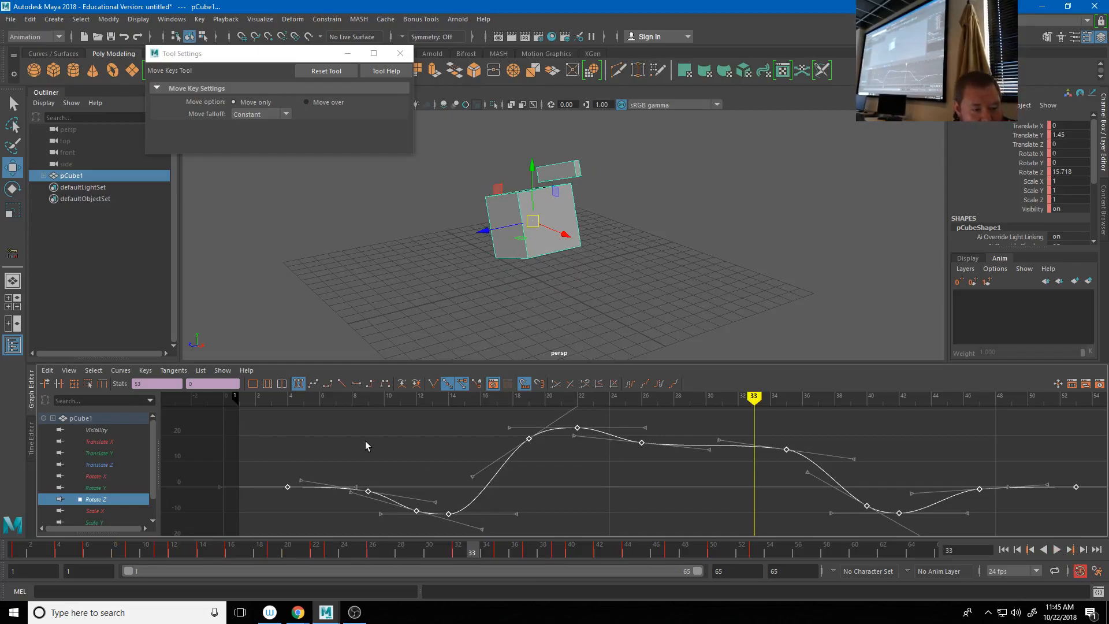
key(a)
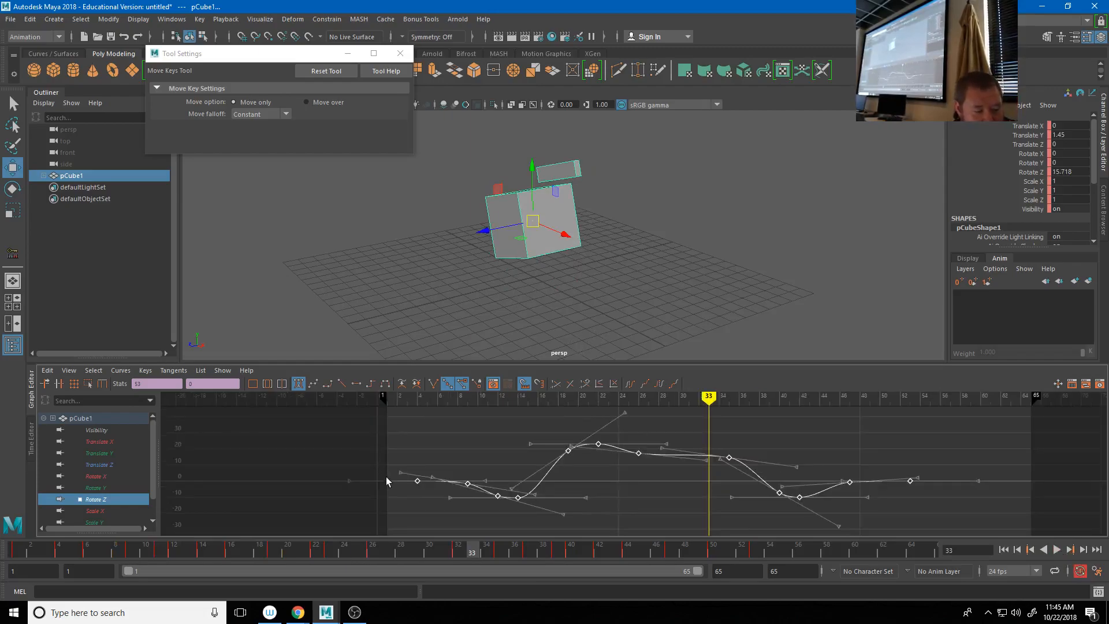
Step: Display the Translate Y and Rotate Z curves together and reselect the cube at frame 32
click(106, 455)
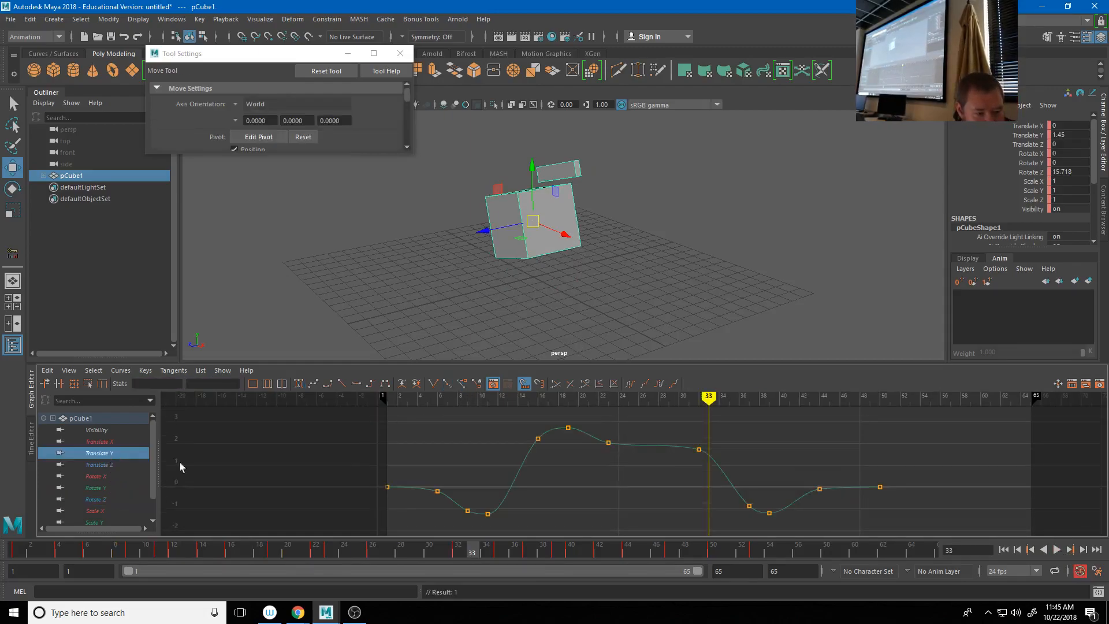
click(95, 499)
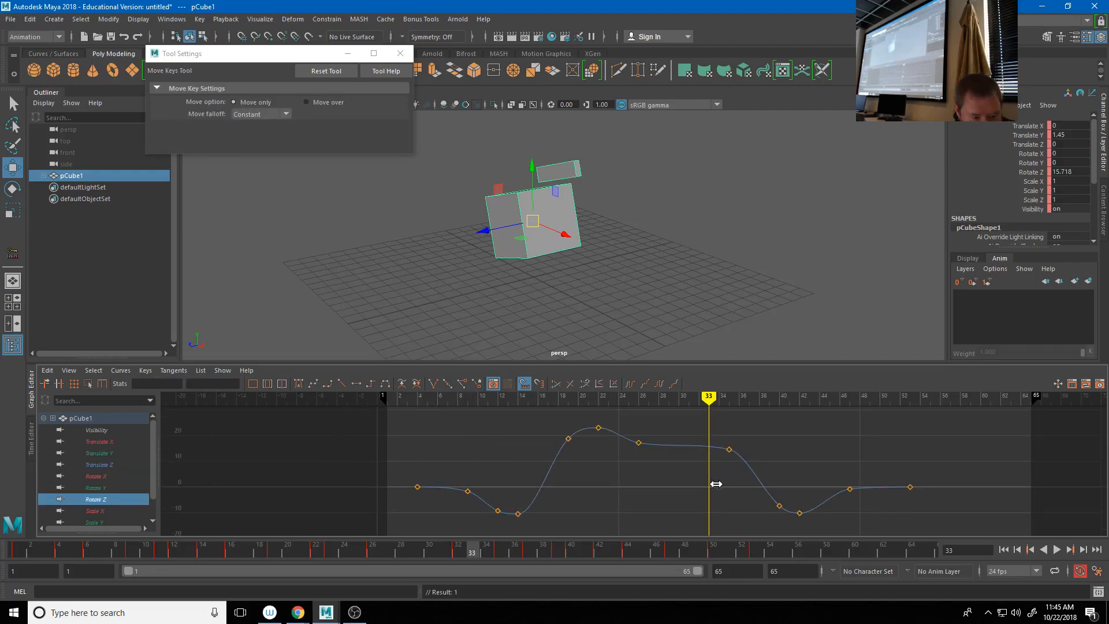
drag(719, 483, 700, 483)
drag(903, 542, 930, 542)
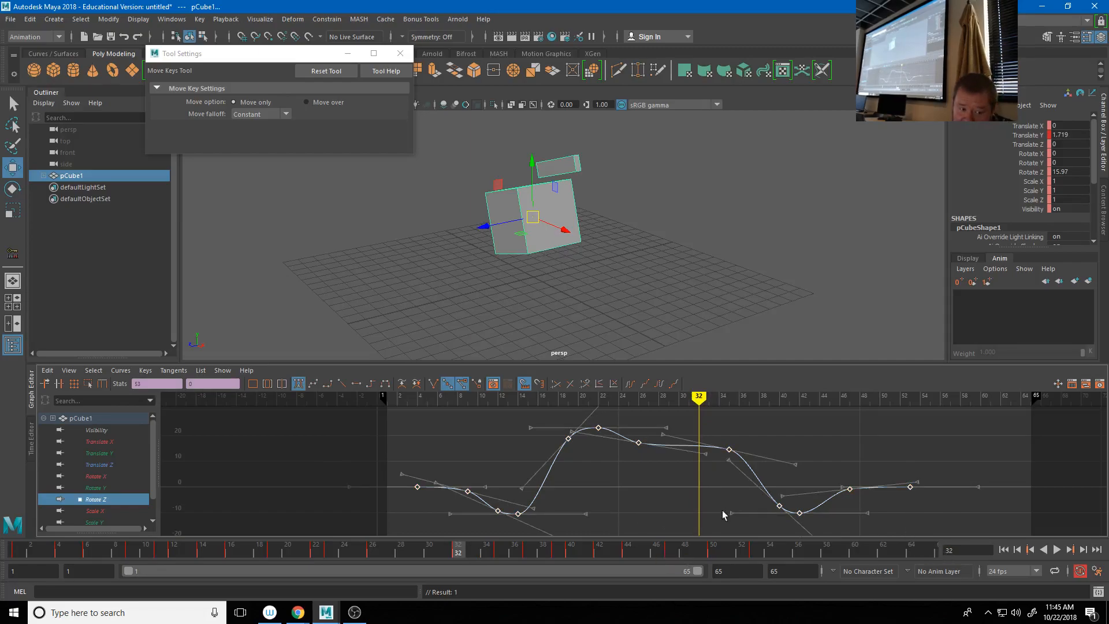
click(612, 254)
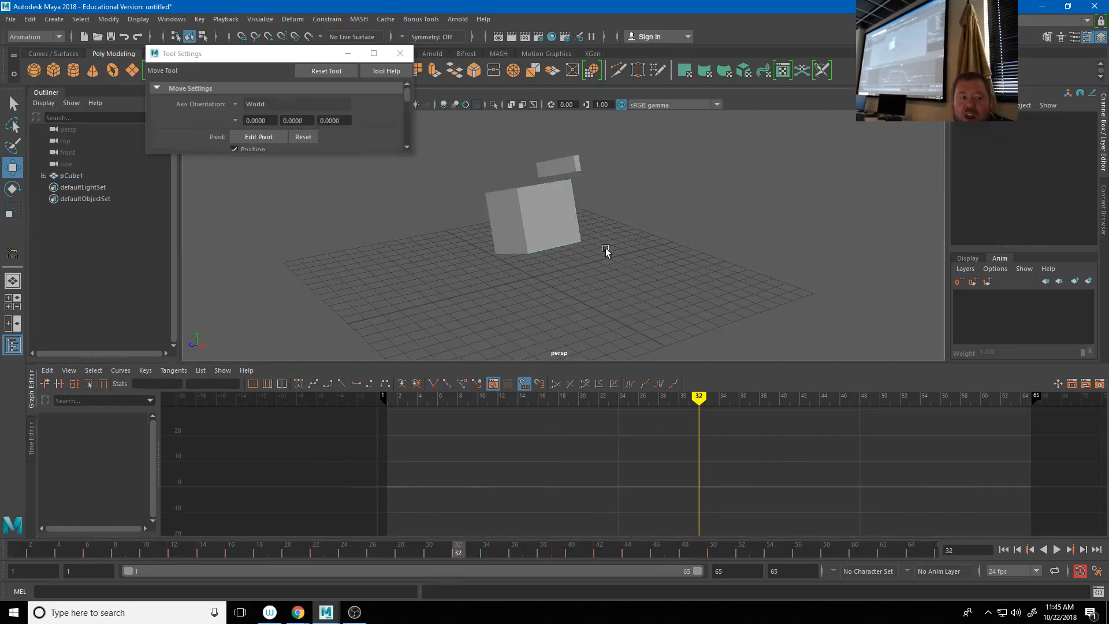
click(553, 211)
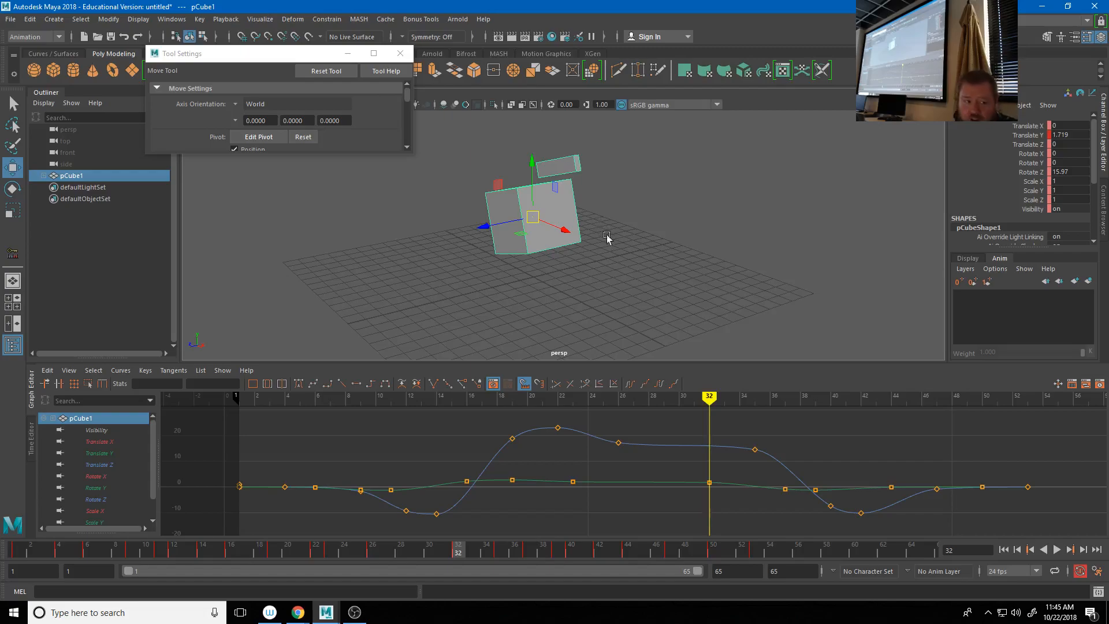
Step: Key the lid pCube2 at frame 1 and paste the copied Rotate Z keys onto it
click(575, 168)
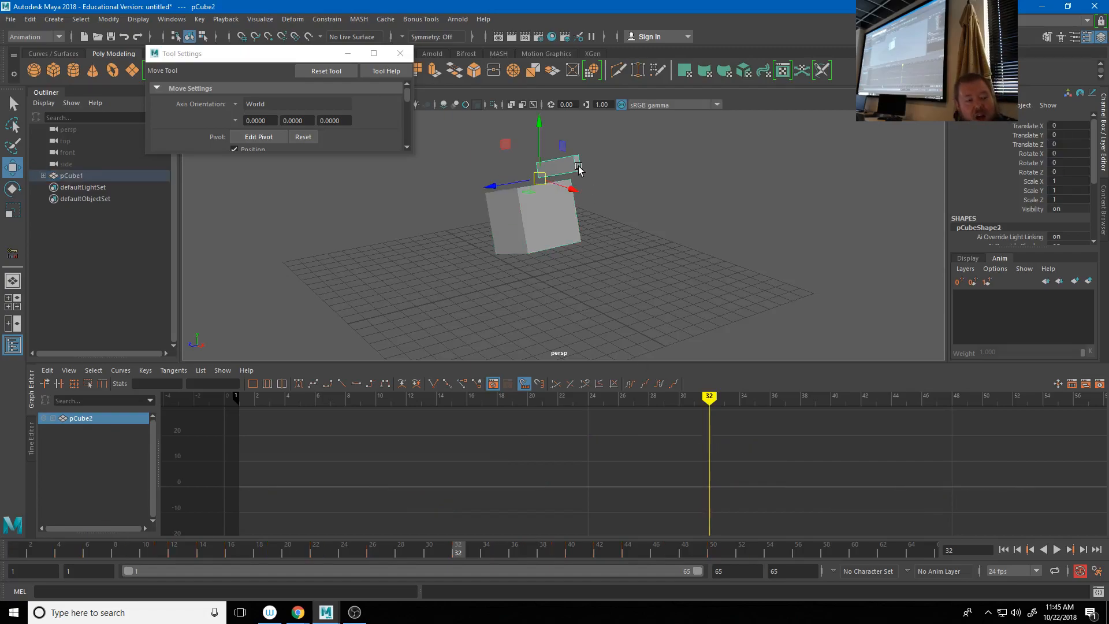
drag(227, 396, 239, 396)
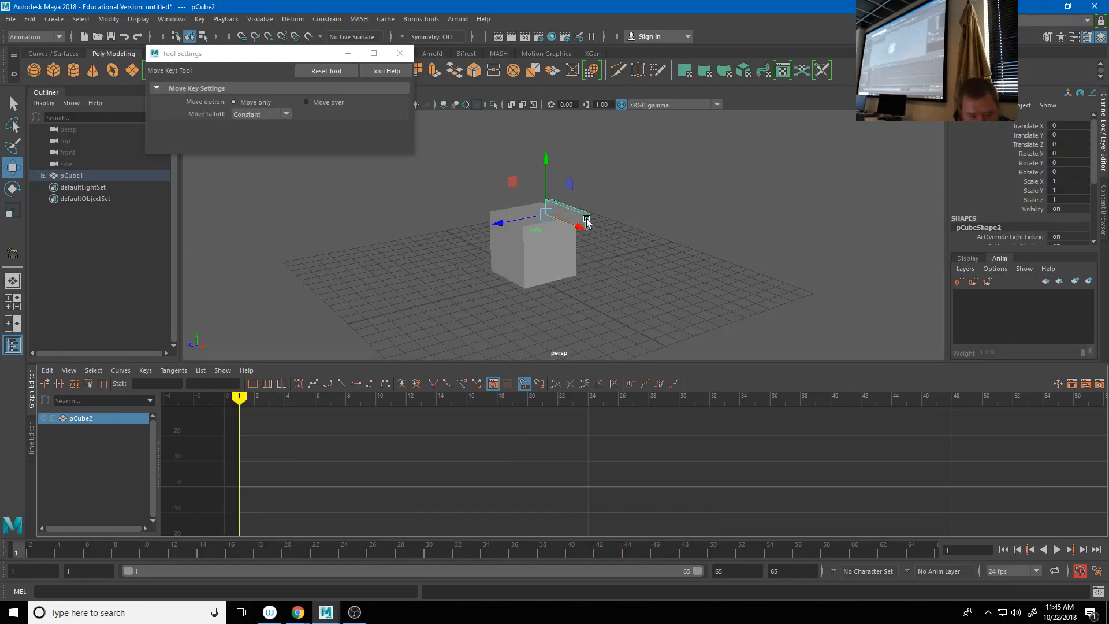
key(s)
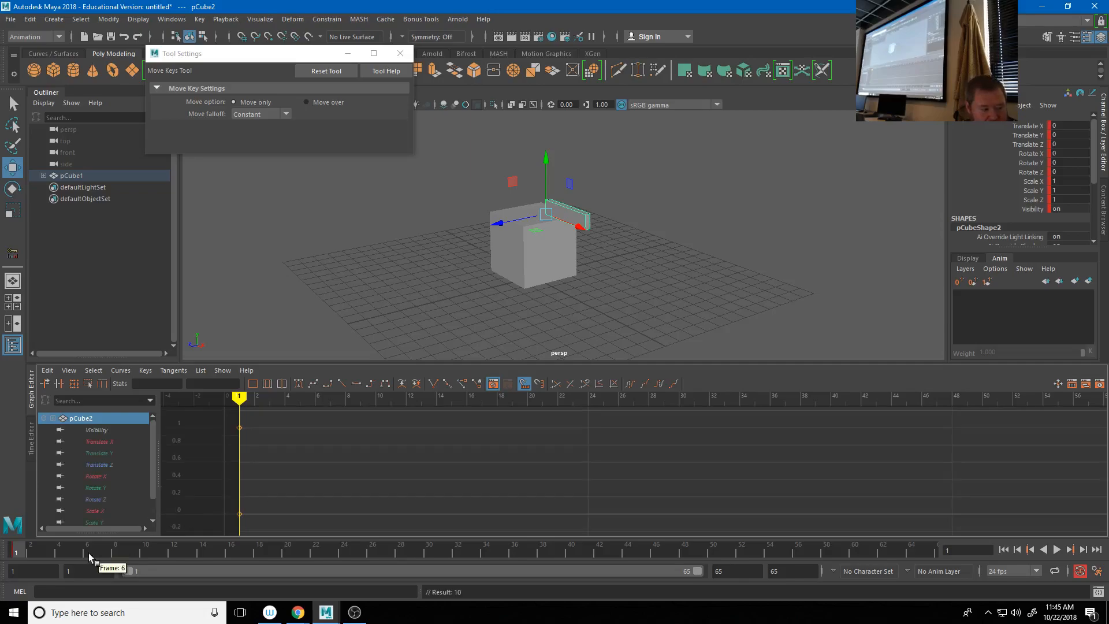
click(105, 497)
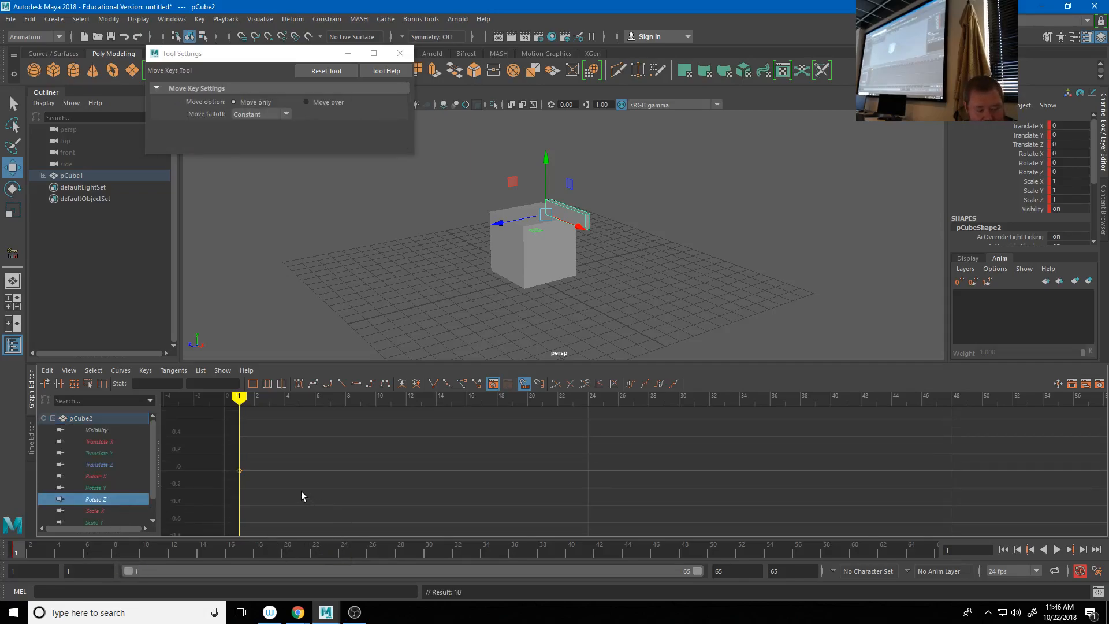
key(ctrl+v)
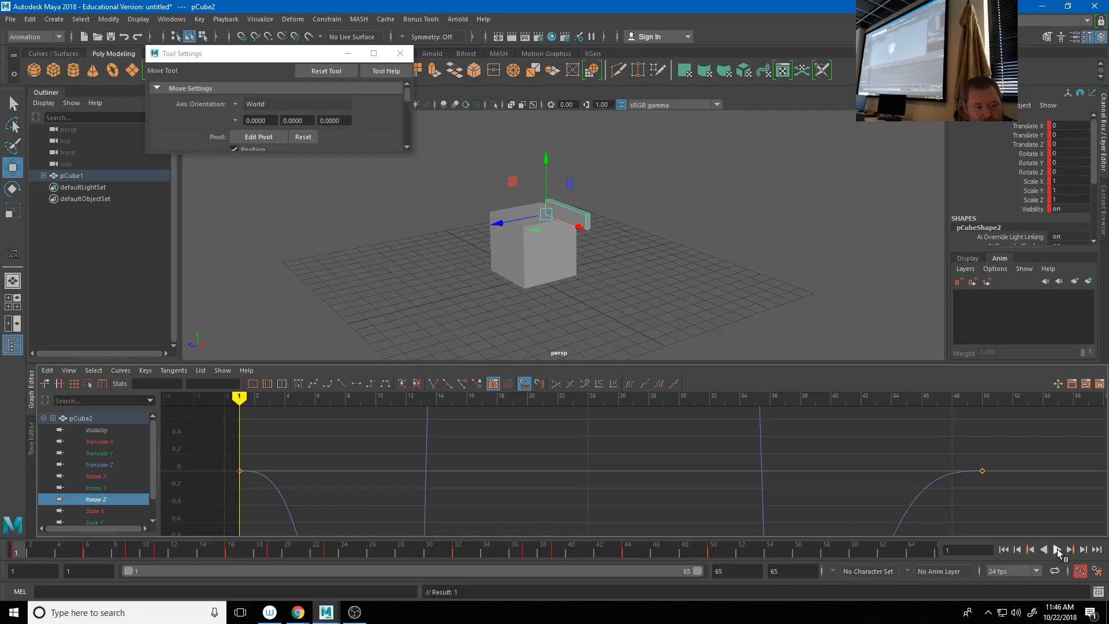
Step: Play back, then shift all the lid's Rotate Z keys a couple of frames later
click(1057, 549)
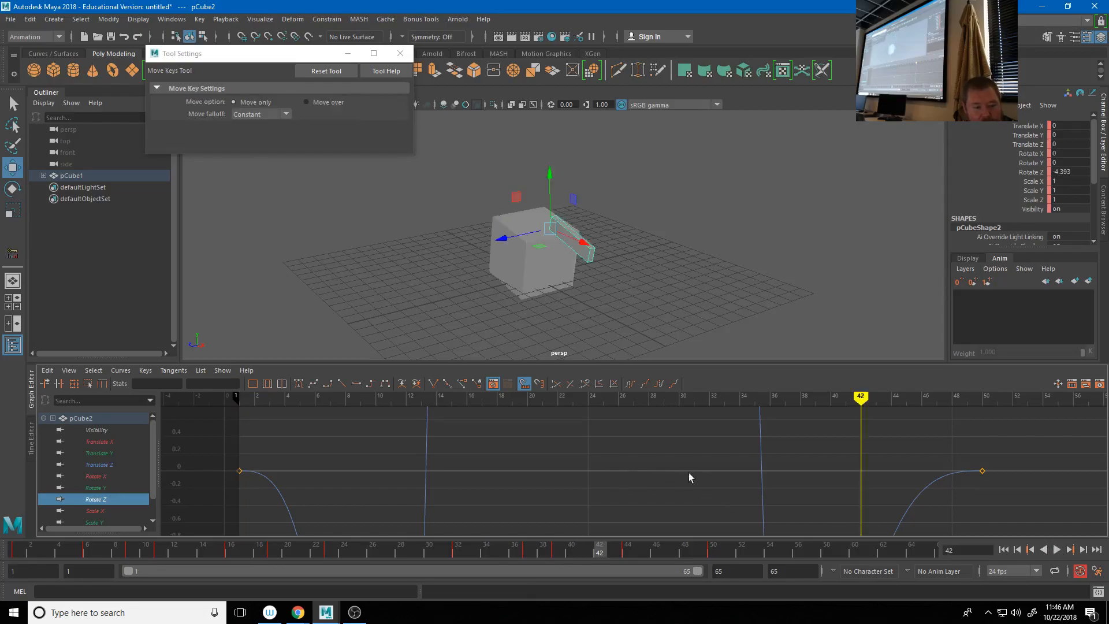
key(a)
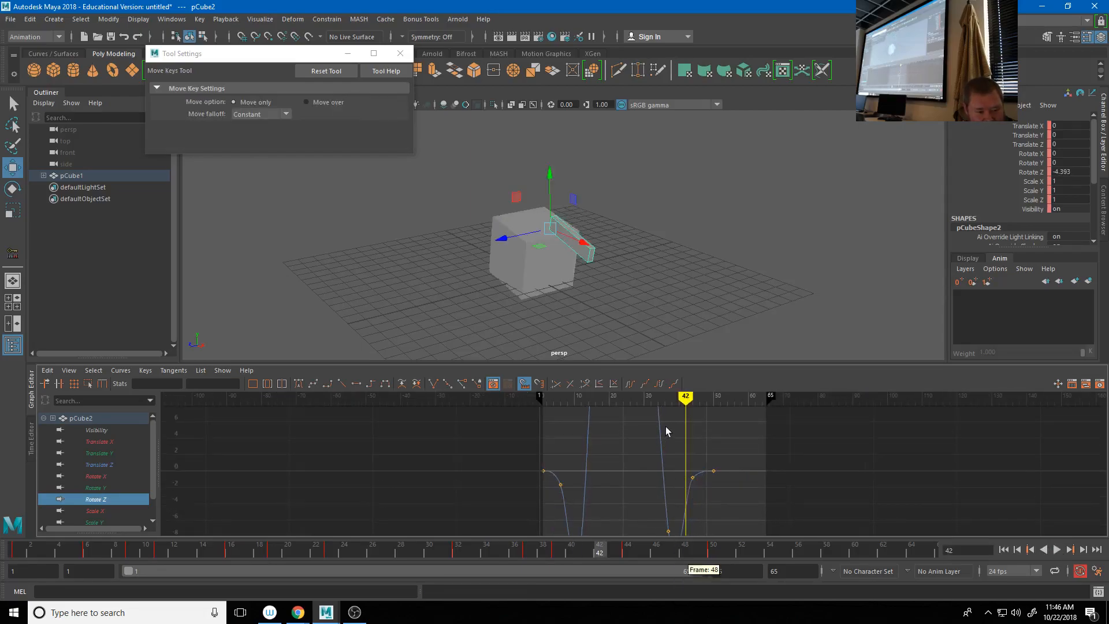
key(a)
drag(729, 507, 527, 423)
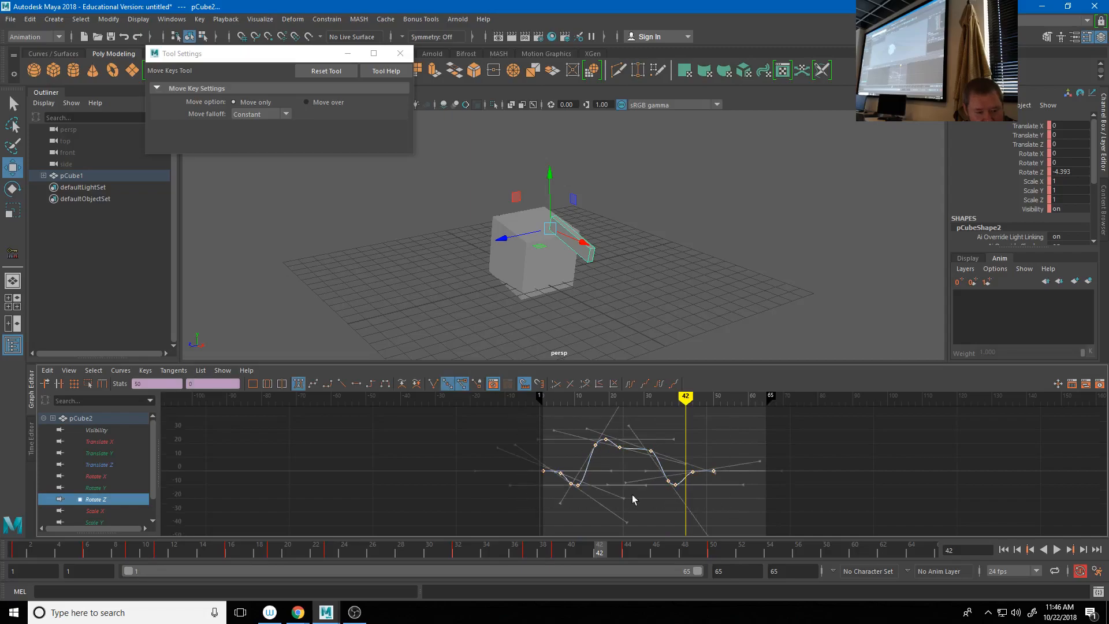
shift+middle_drag(624, 498, 641, 498)
Step: Scale the lid's ten Rotate Z keys vertically around zero to widen the flap
key(f)
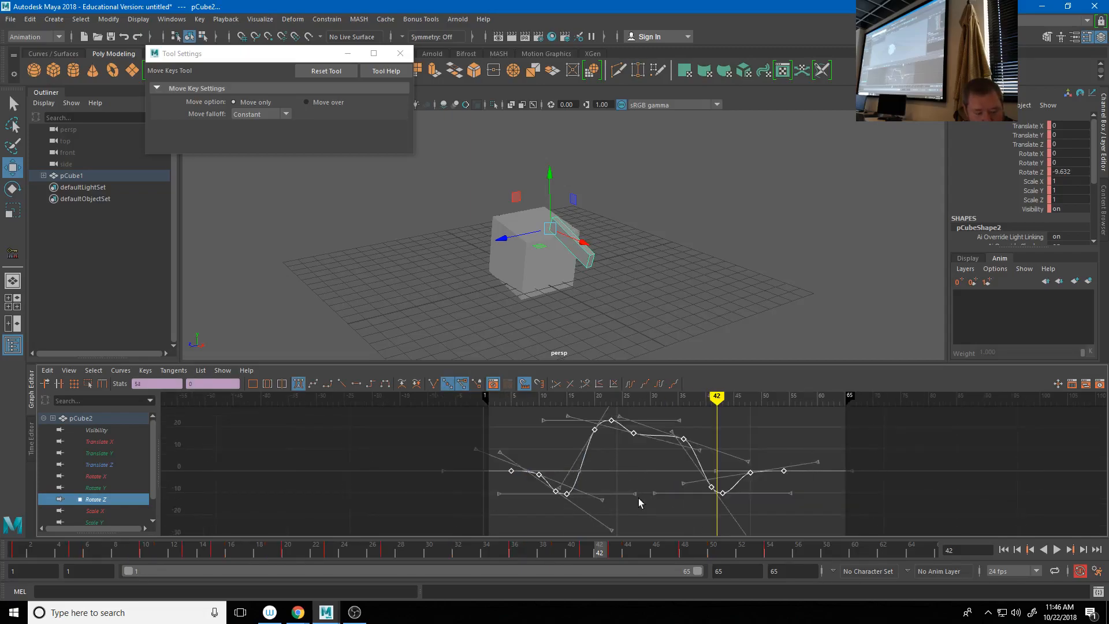
key(r)
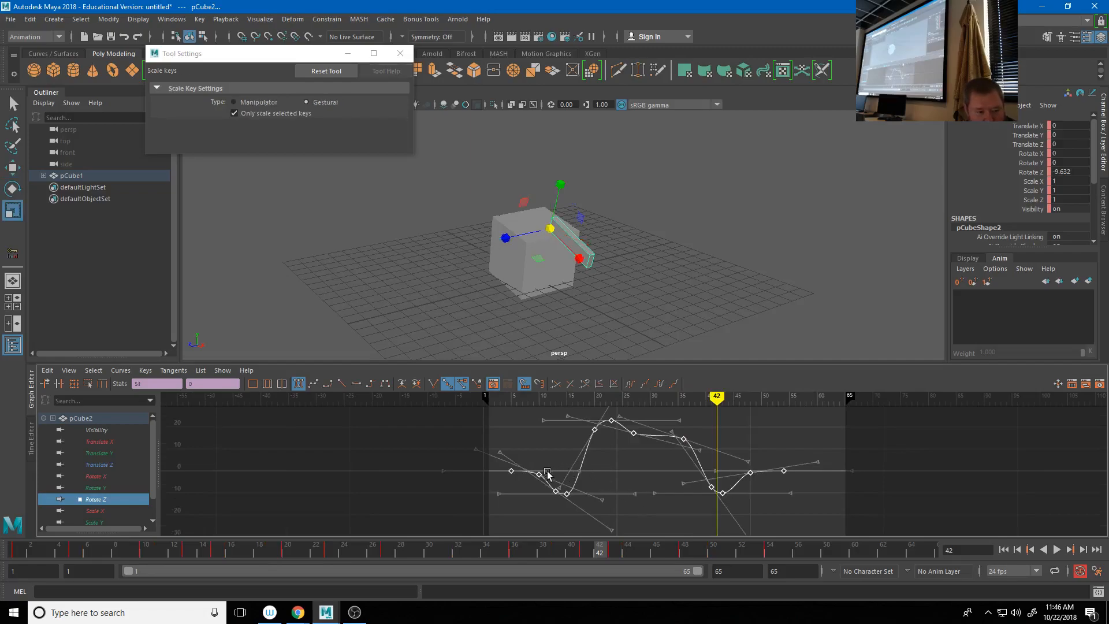
click(525, 430)
drag(757, 528, 537, 418)
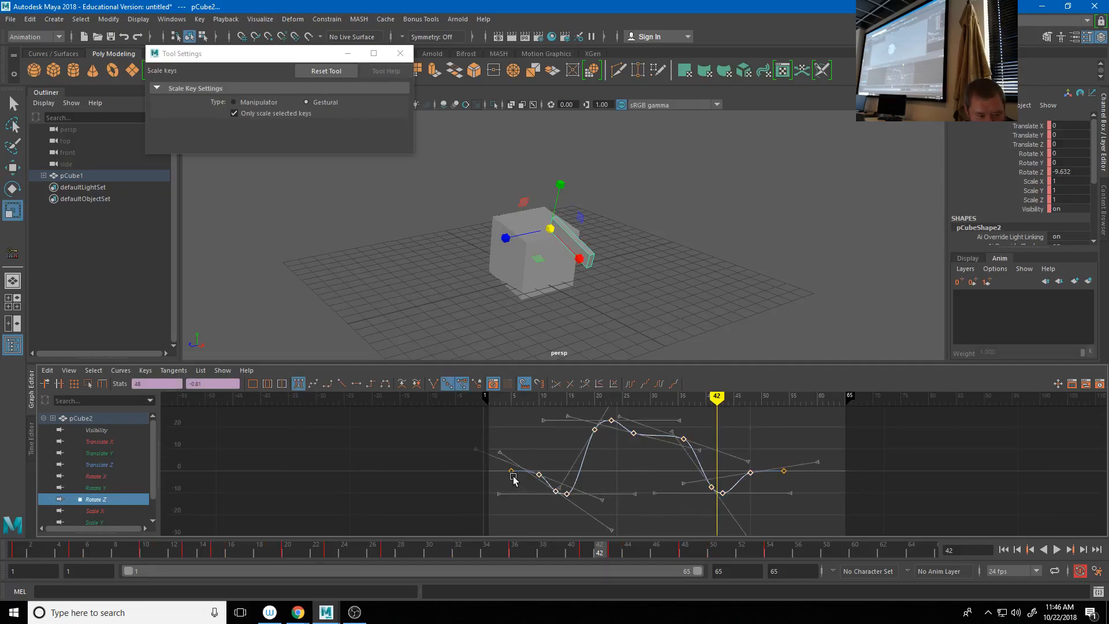
shift+middle_drag(511, 465, 511, 407)
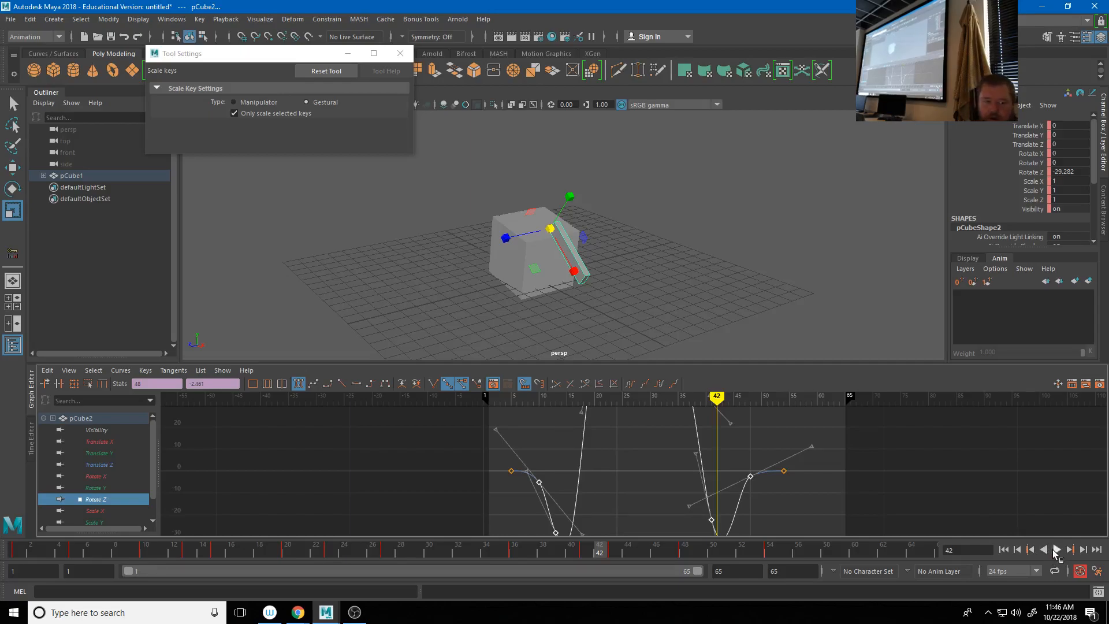
Step: Play back to frame 59, then undo a trial of scaling the keys further
click(1053, 550)
click(1055, 549)
scroll(599, 482, down, 3)
middle_drag(610, 484, 621, 484)
key(ctrl+z)
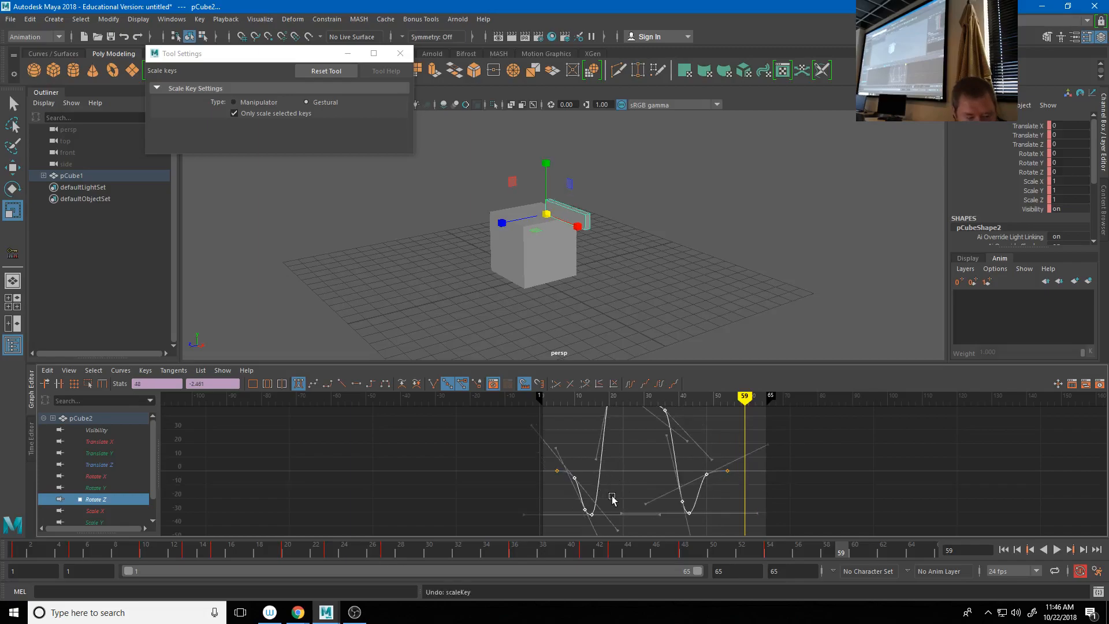
Step: Move all Rotate Z keys one frame later, preview to frame 54, and reselect pCube2
key(w)
scroll(632, 482, down, 3)
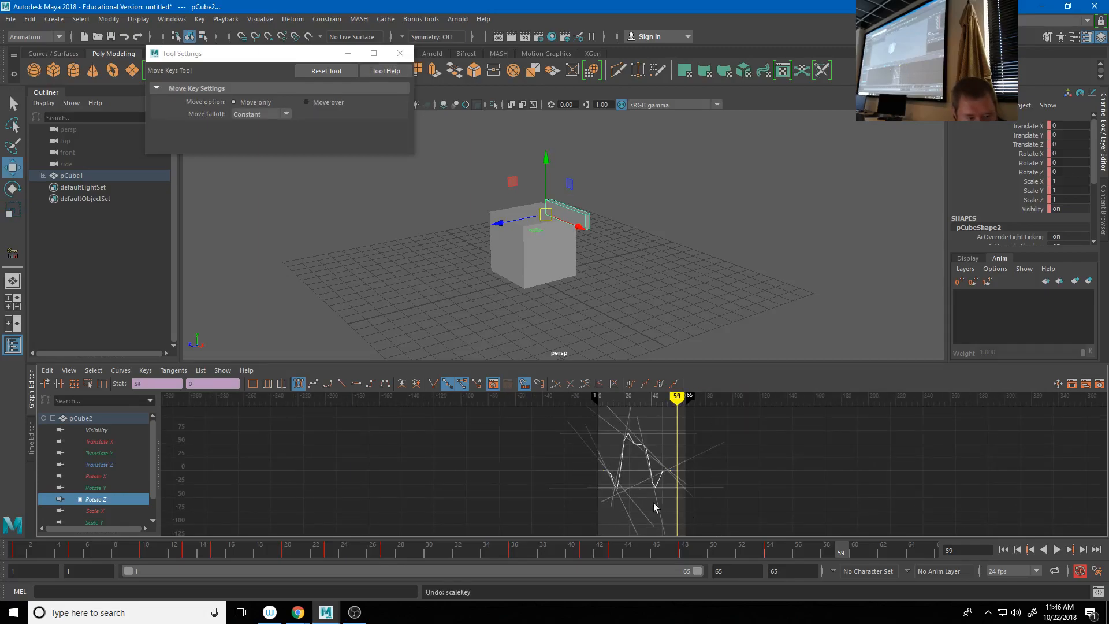
shift+middle_drag(653, 503, 657, 505)
click(809, 341)
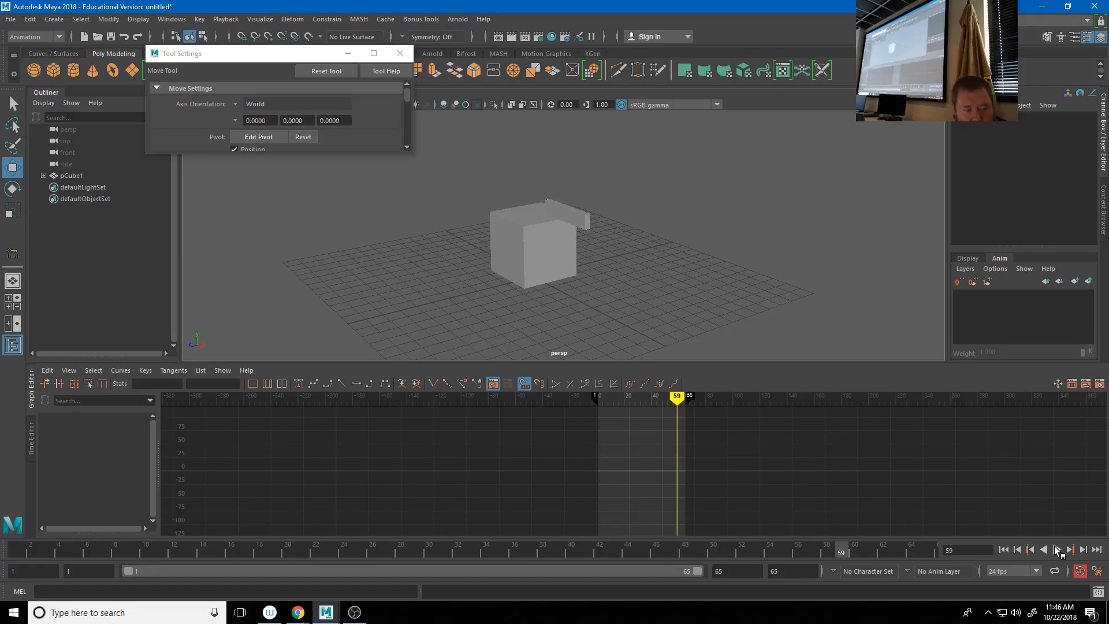
click(1056, 549)
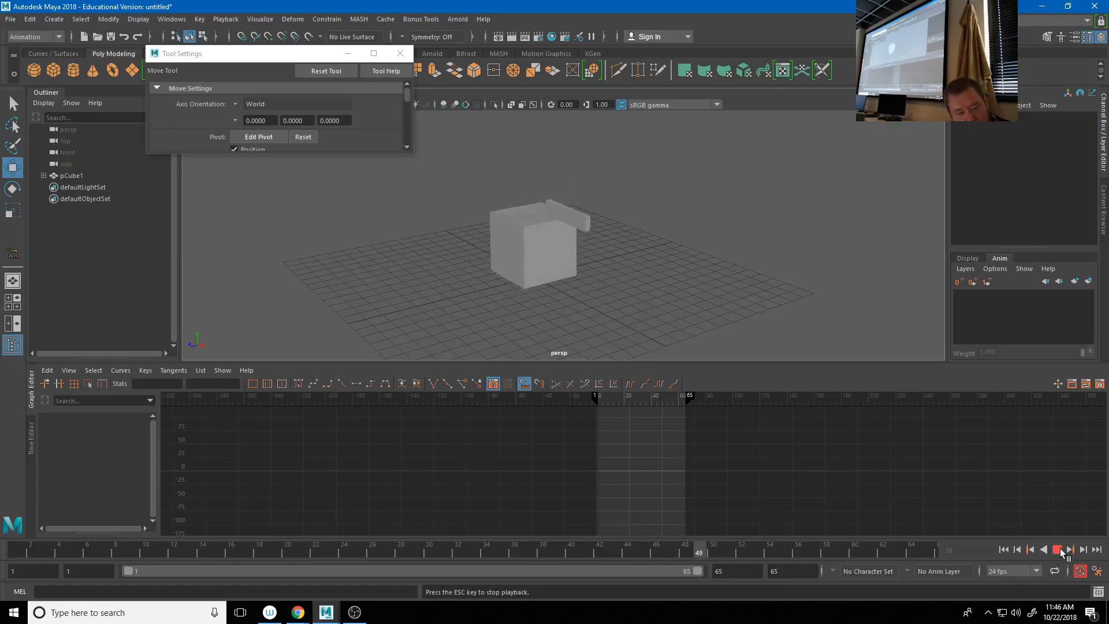
click(584, 217)
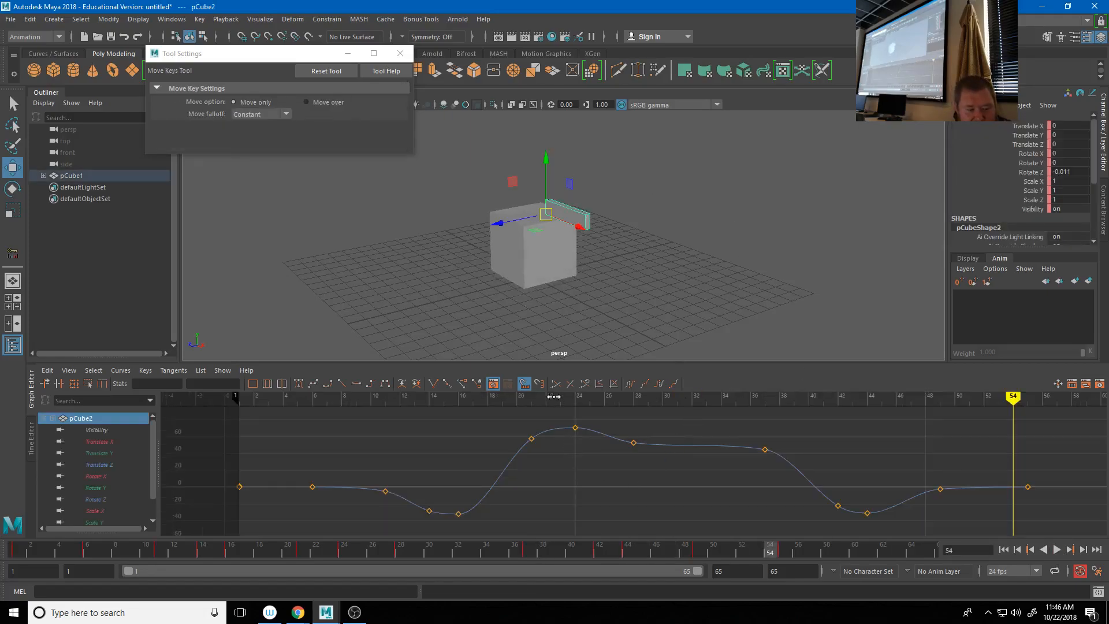
Step: Scrub frames 20–30 and lower the four middle Rotate Z keys
click(518, 399)
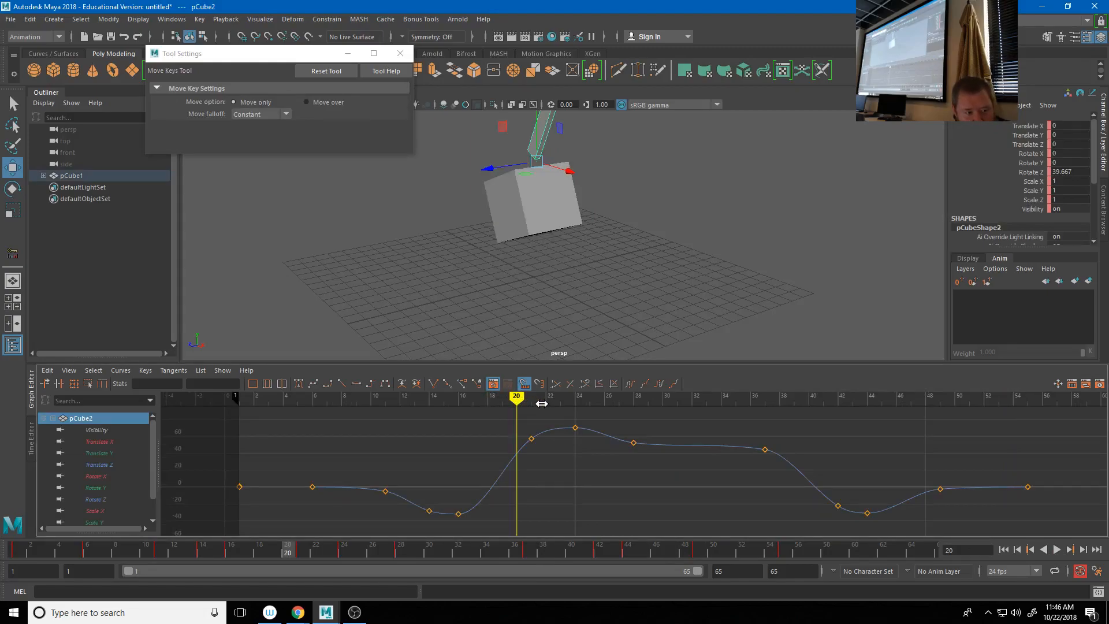
drag(541, 404, 663, 435)
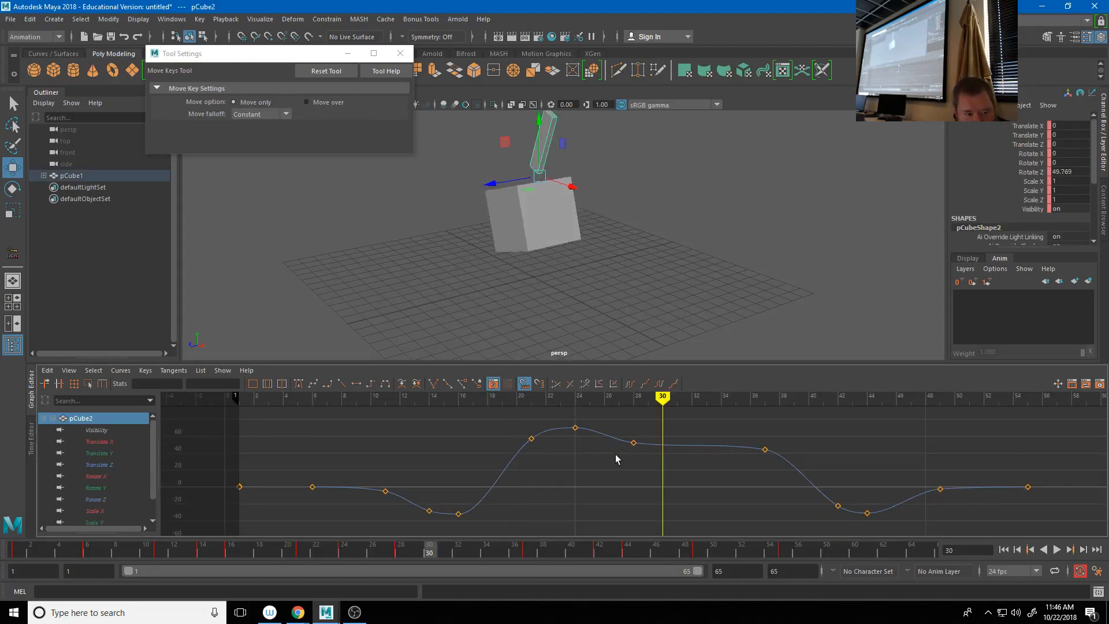
drag(508, 415, 792, 464)
shift+middle_drag(694, 463, 695, 476)
scroll(636, 469, up, 4)
click(597, 479)
key(a)
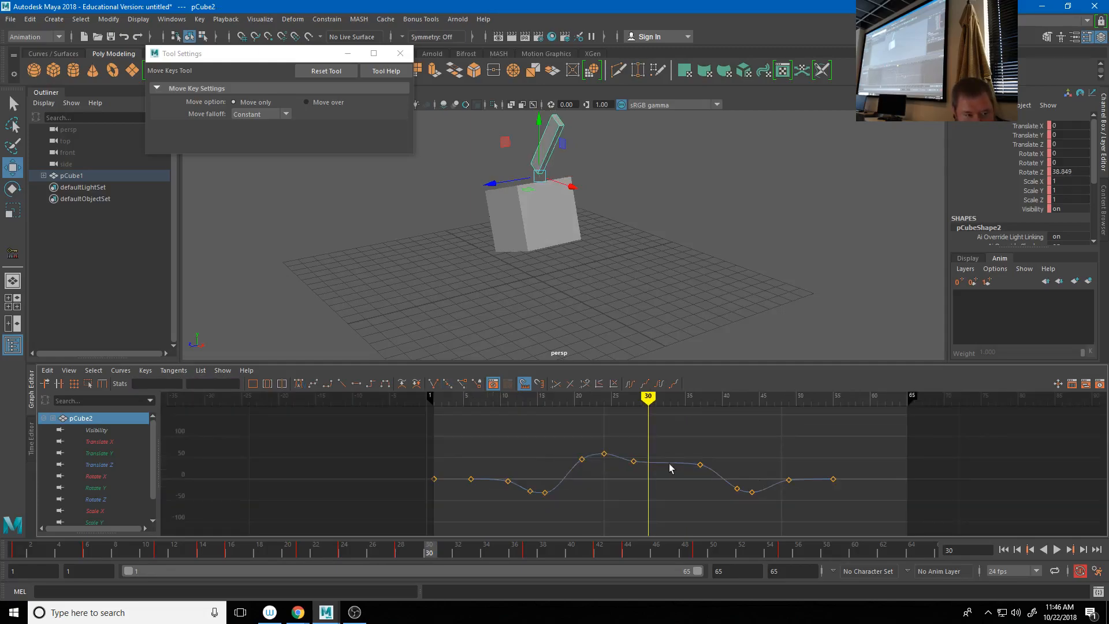
Step: Lower the Rotate Z keys near frames 30–37, 42–44 and 20–22
drag(739, 443, 625, 485)
middle_drag(658, 429, 658, 460)
click(727, 521)
drag(726, 475, 757, 511)
middle_drag(745, 460, 745, 471)
drag(573, 441, 635, 470)
middle_drag(650, 458, 650, 462)
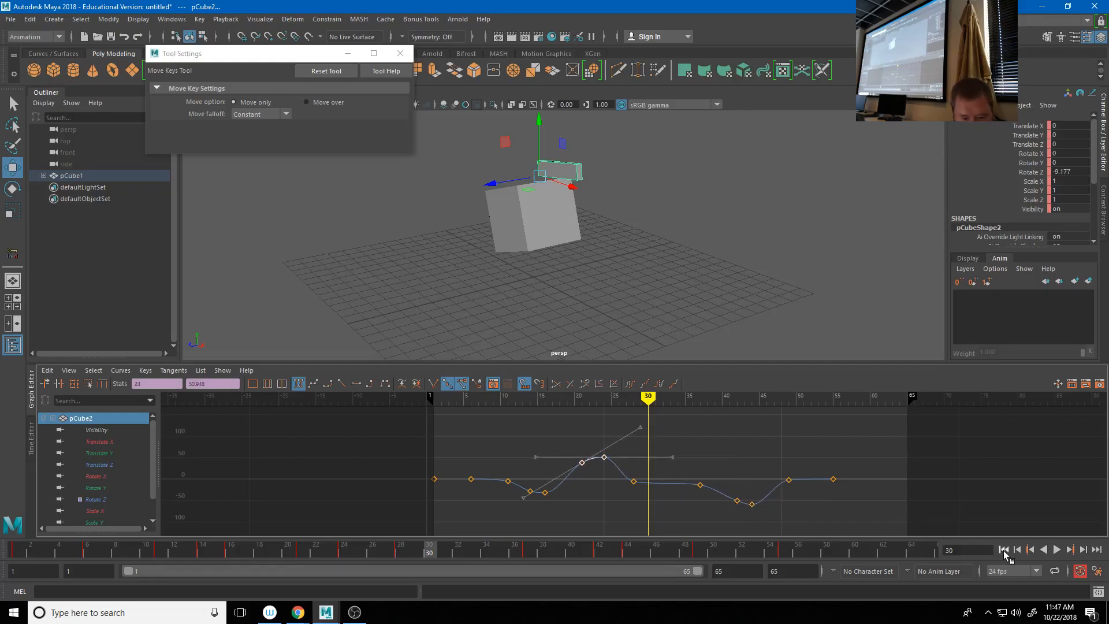
Step: Play back from frame 1 and undo the last key edit and selection change
click(1002, 549)
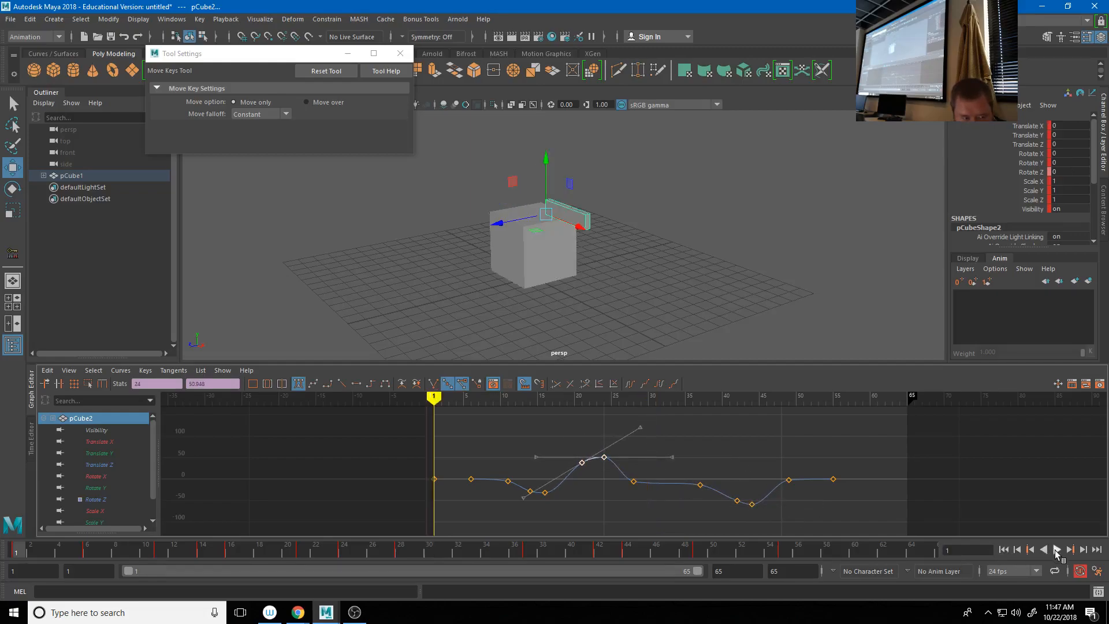
click(1056, 550)
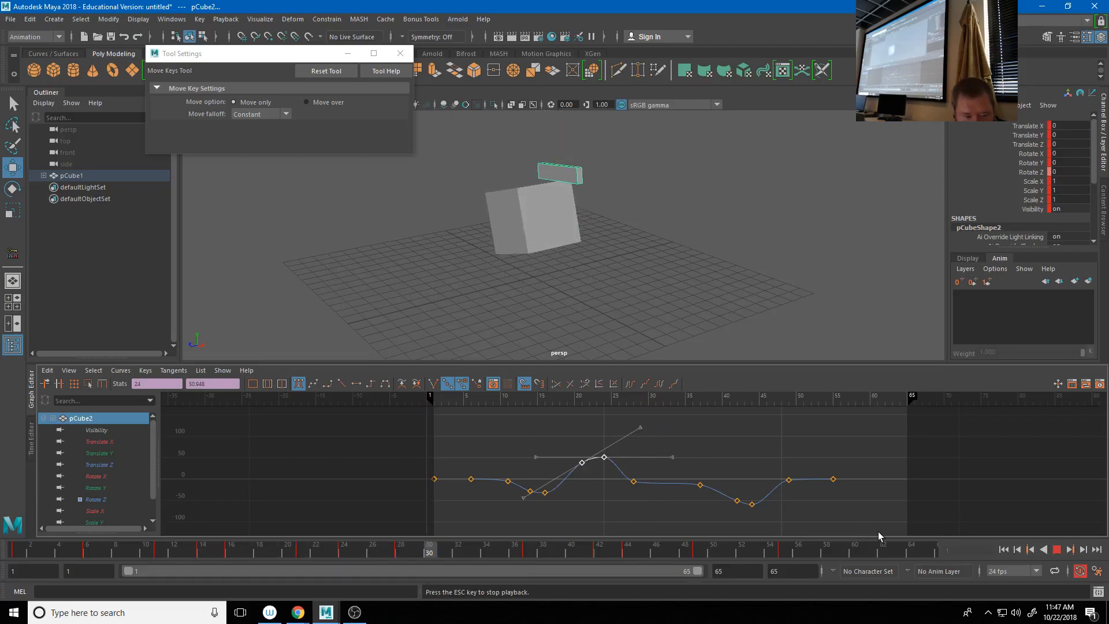
key(ctrl+z)
key(Escape)
click(1005, 549)
key(ctrl+z)
key(ctrl+z)
Step: Lower the keys near frames 21 and 24 to about 36 and play back
drag(567, 443, 624, 469)
shift+middle_drag(598, 477, 599, 488)
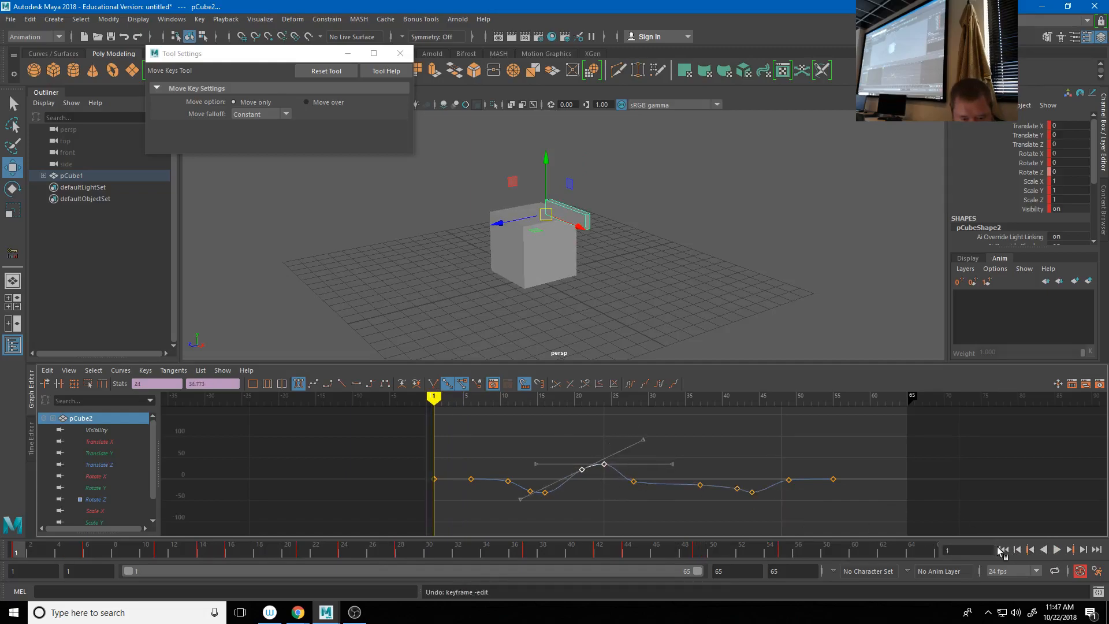
click(1056, 549)
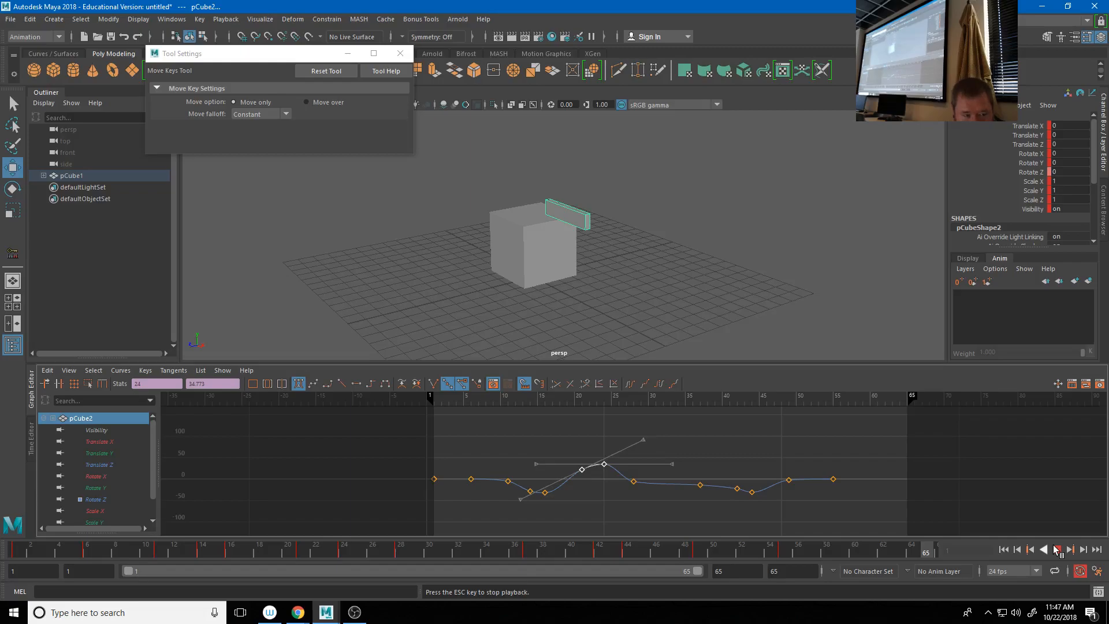
click(1057, 549)
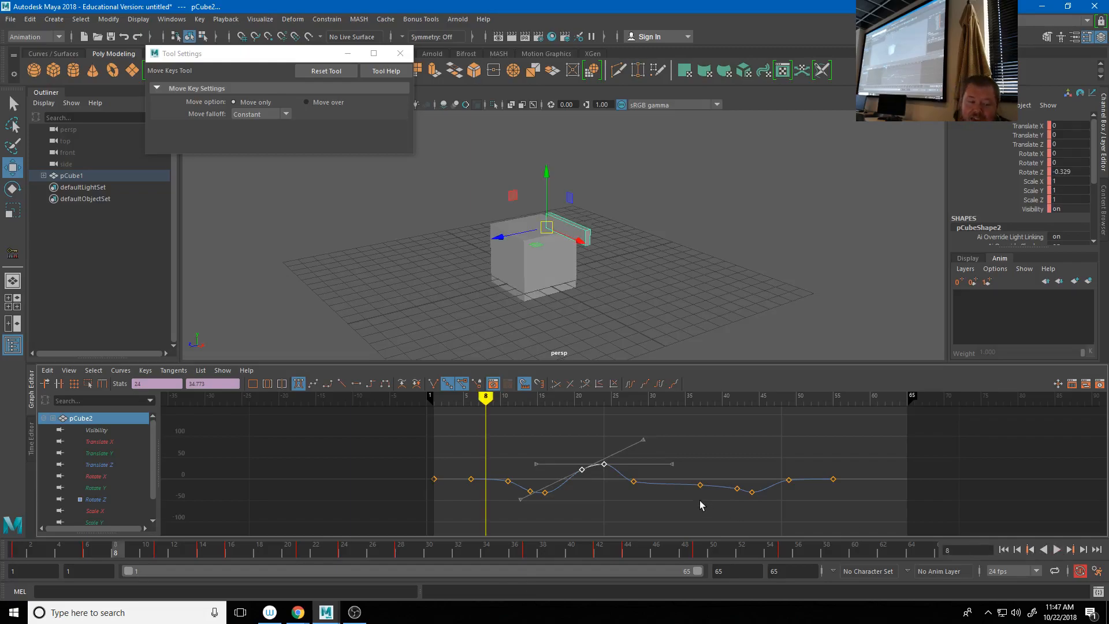
Step: Step through frames 40, 34, 36 and 37 to check the flap at -13.89
click(728, 405)
click(678, 405)
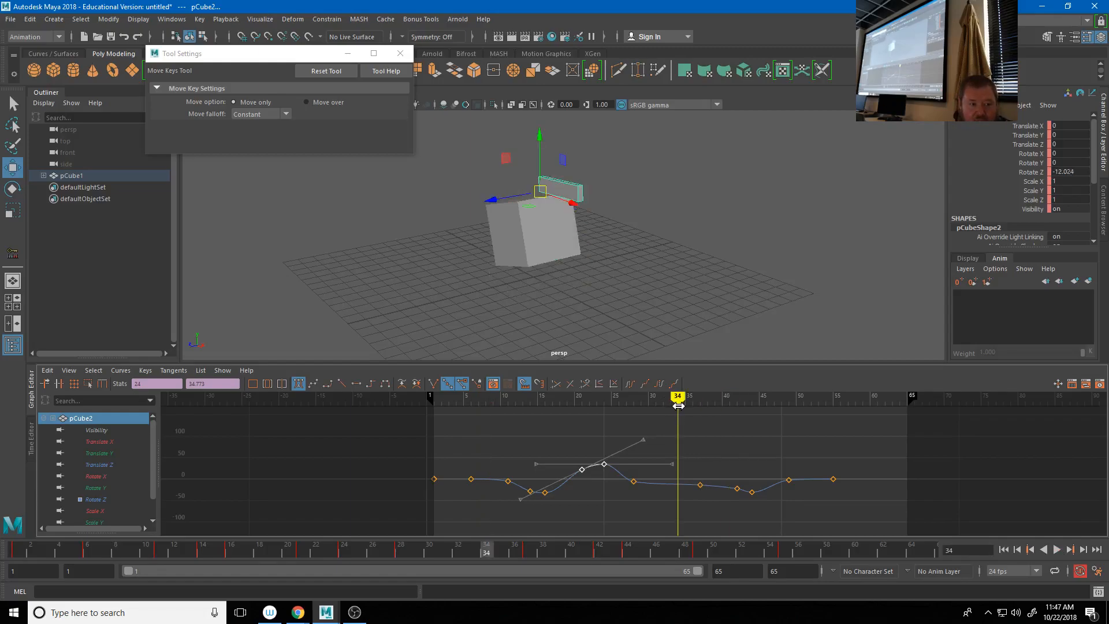
click(692, 405)
click(700, 405)
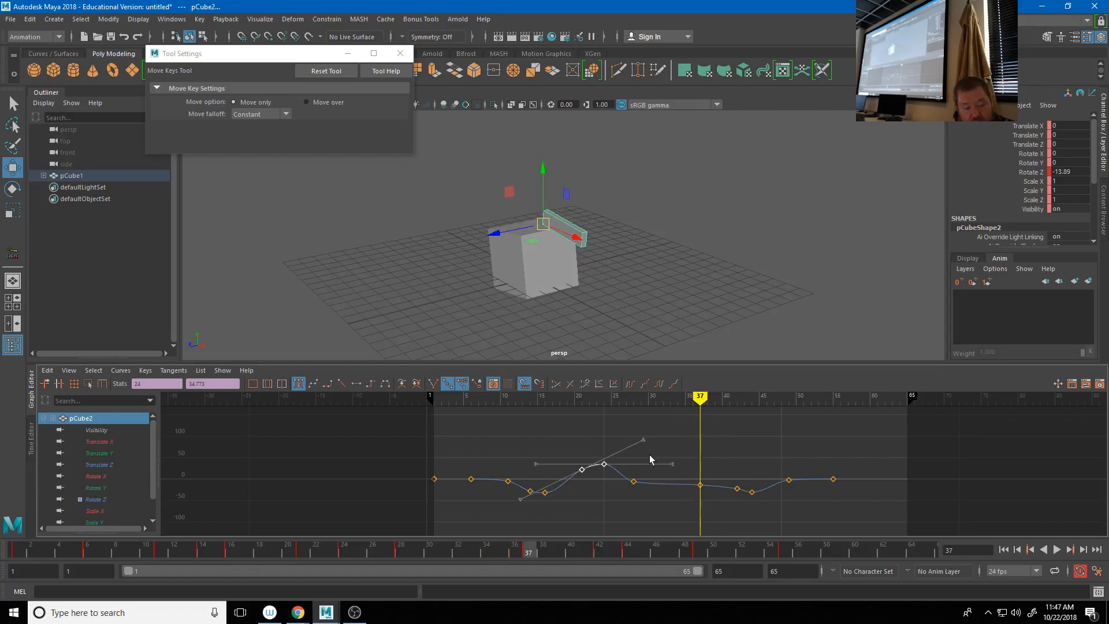
Step: Scale the three Rotate Z keys around frames 37–44 further down
drag(641, 479, 785, 521)
key(r)
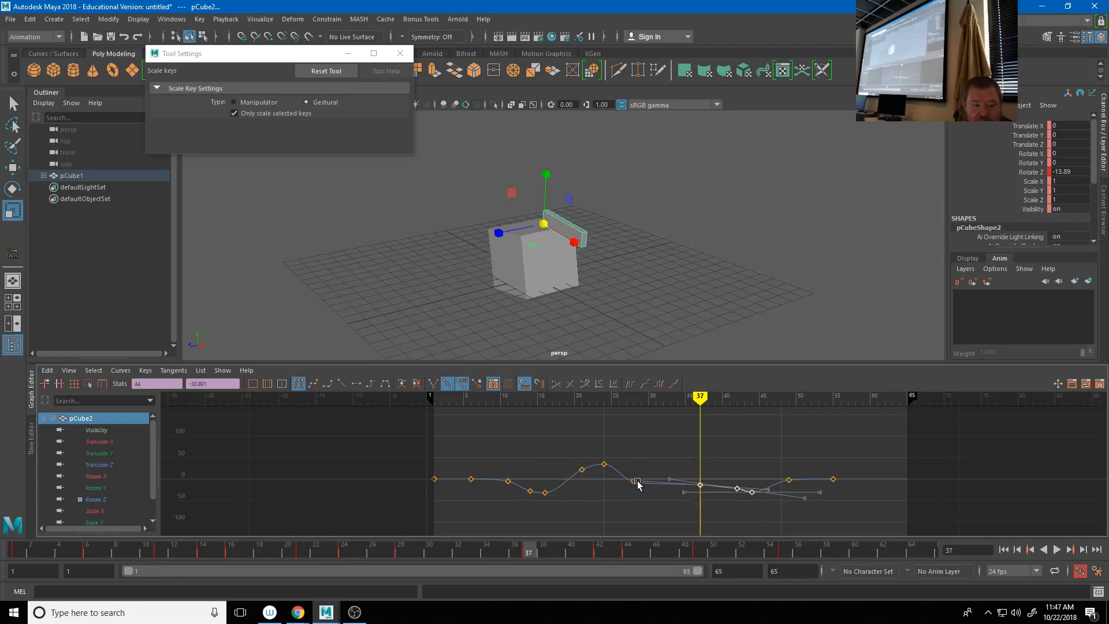
middle_drag(638, 471, 641, 610)
Step: Select the Rotate Z keys at frames 42 and 44 and lower them to about -20
click(741, 489)
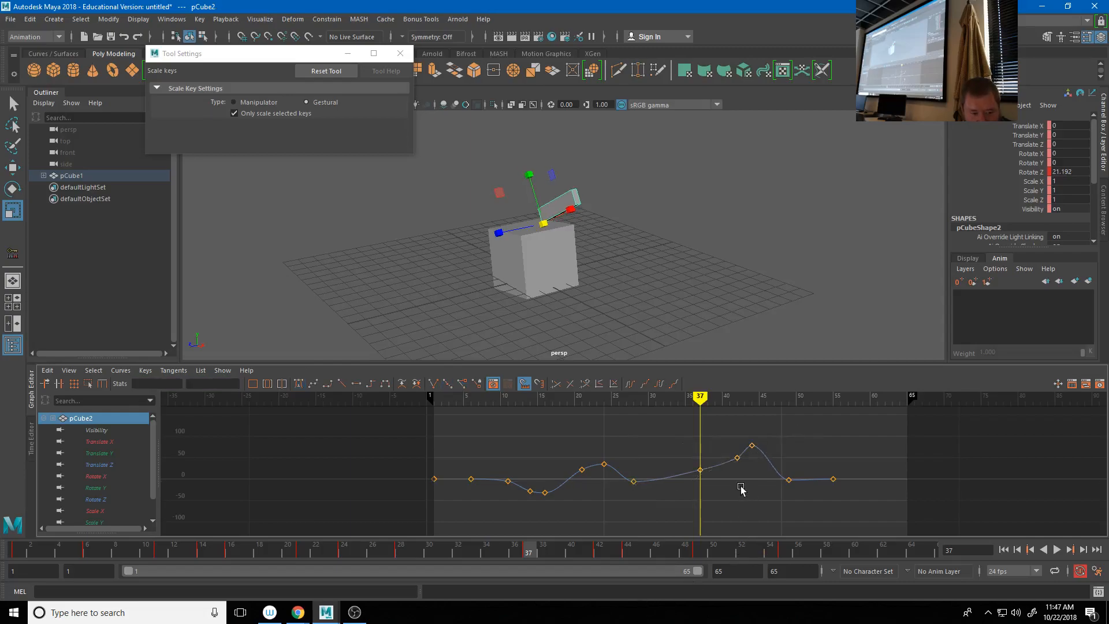
drag(749, 505, 726, 443)
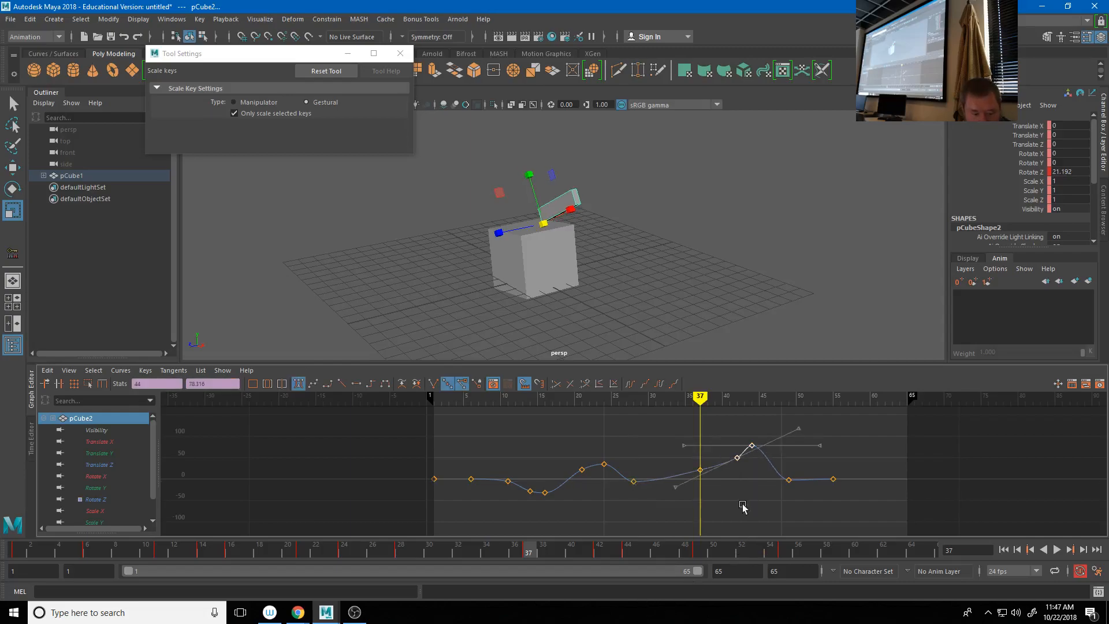
key(w)
click(746, 504)
drag(741, 497, 726, 451)
shift+middle_drag(734, 491, 737, 487)
drag(679, 399, 662, 398)
mouse_move(753, 415)
mouse_down()
mouse_move(742, 418)
mouse_move(763, 462)
mouse_up()
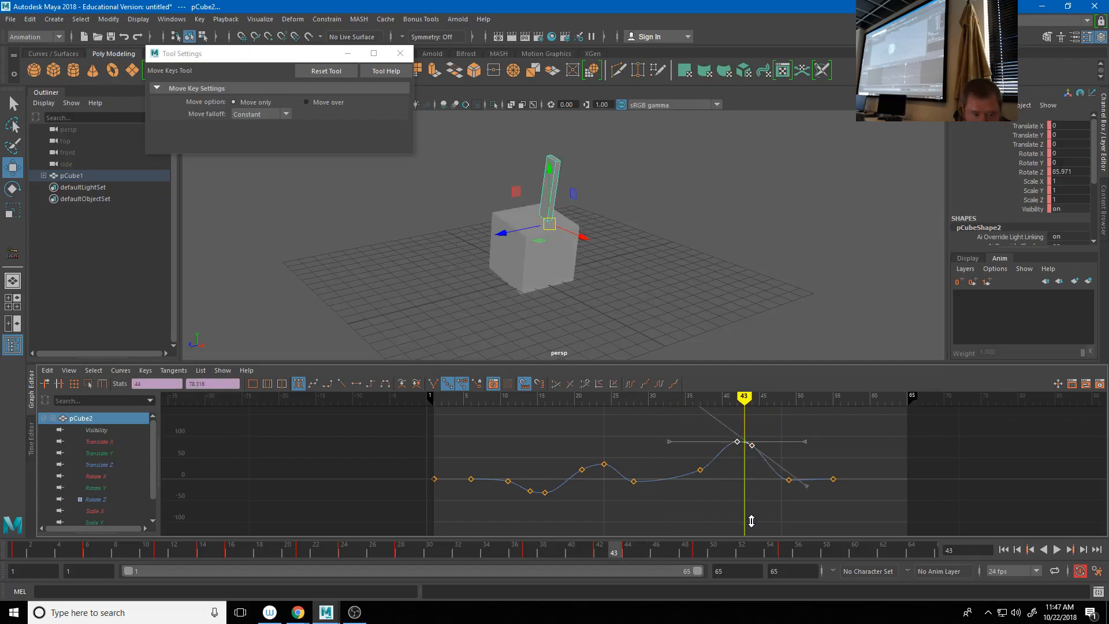
shift+middle_drag(750, 521, 751, 523)
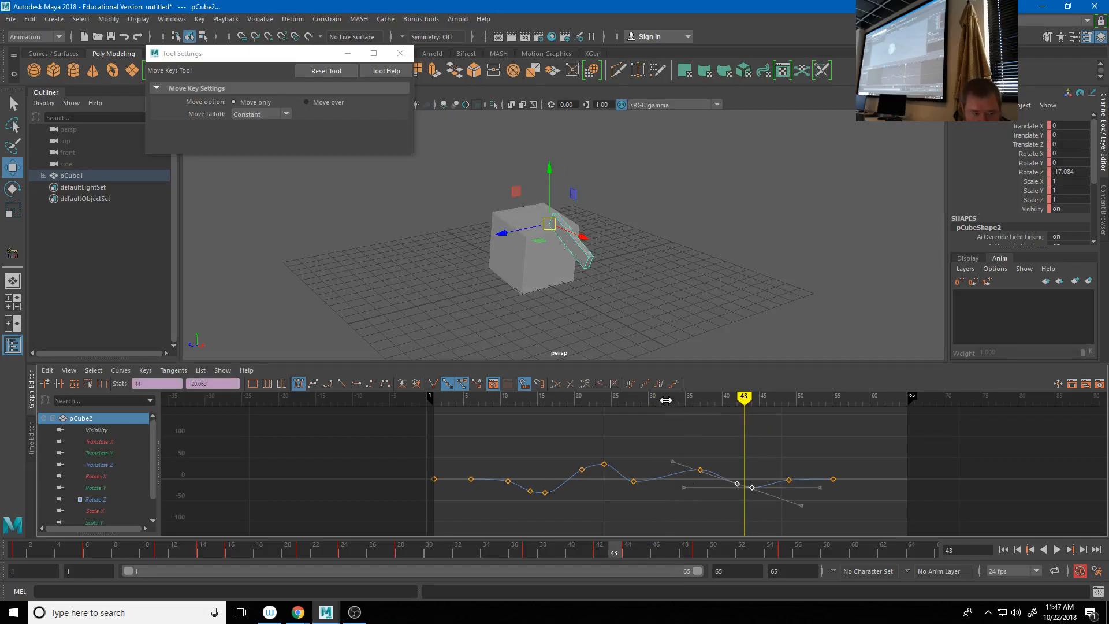
Step: Play the animation from frame 25 to review the lid's dip
click(613, 401)
click(1057, 549)
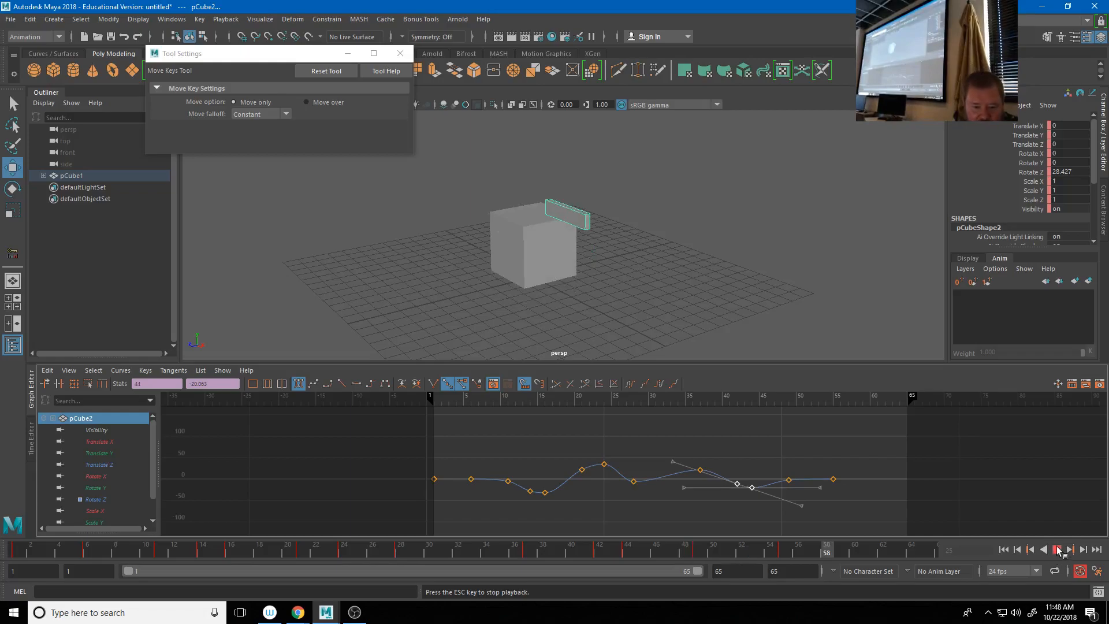
click(1056, 549)
Step: Paste the copied rotation curve onto pCube1's Rotate Y at frame 1
click(537, 271)
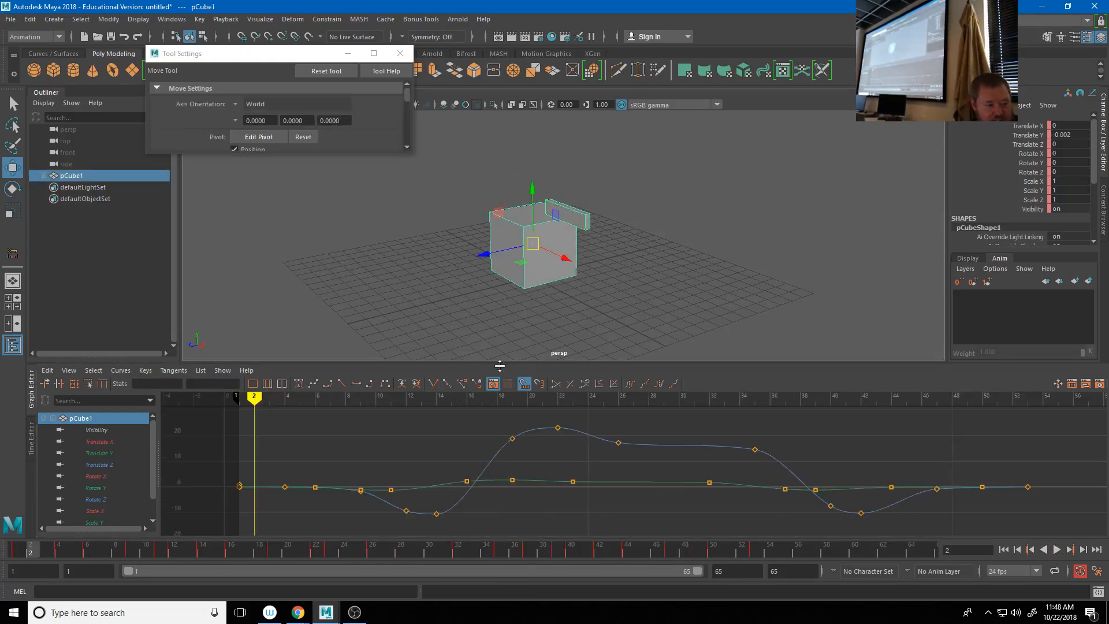
click(105, 487)
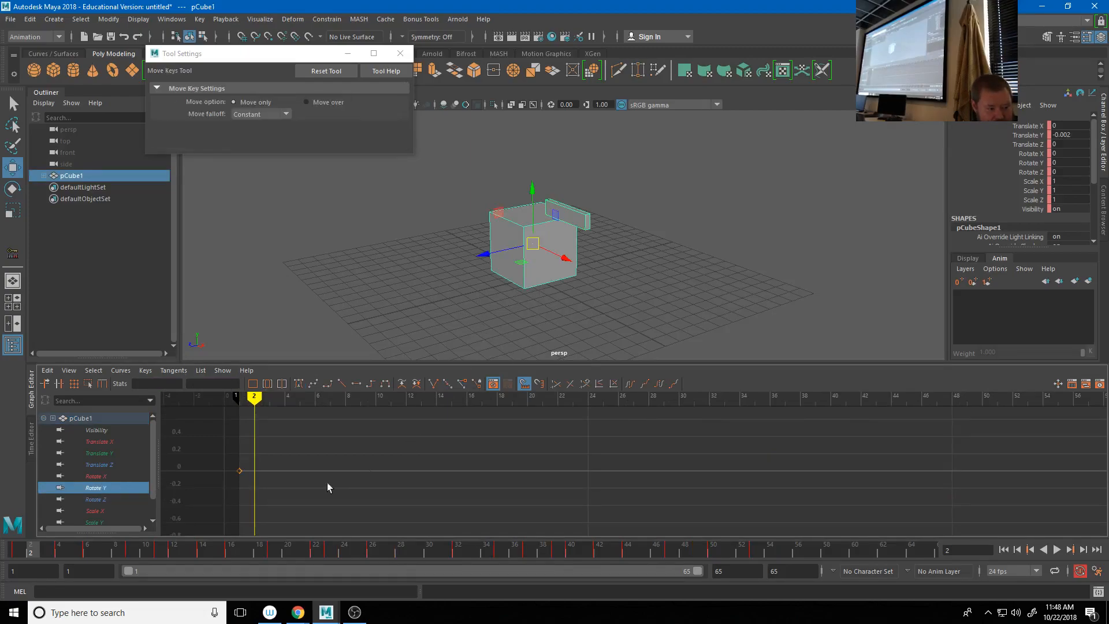
drag(254, 398, 239, 399)
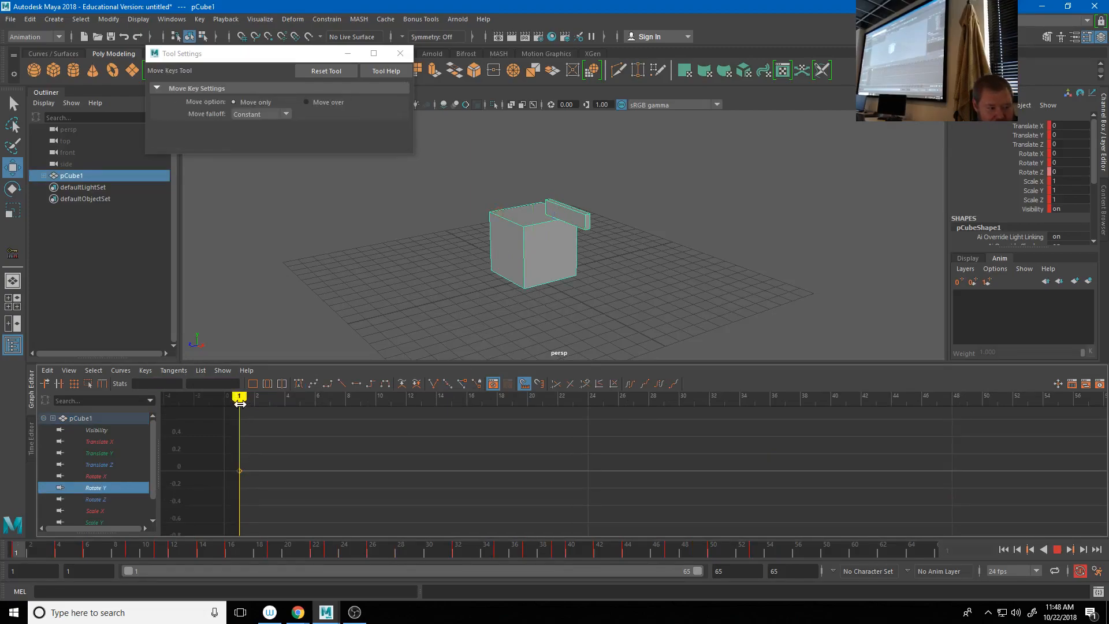
key(ctrl+v)
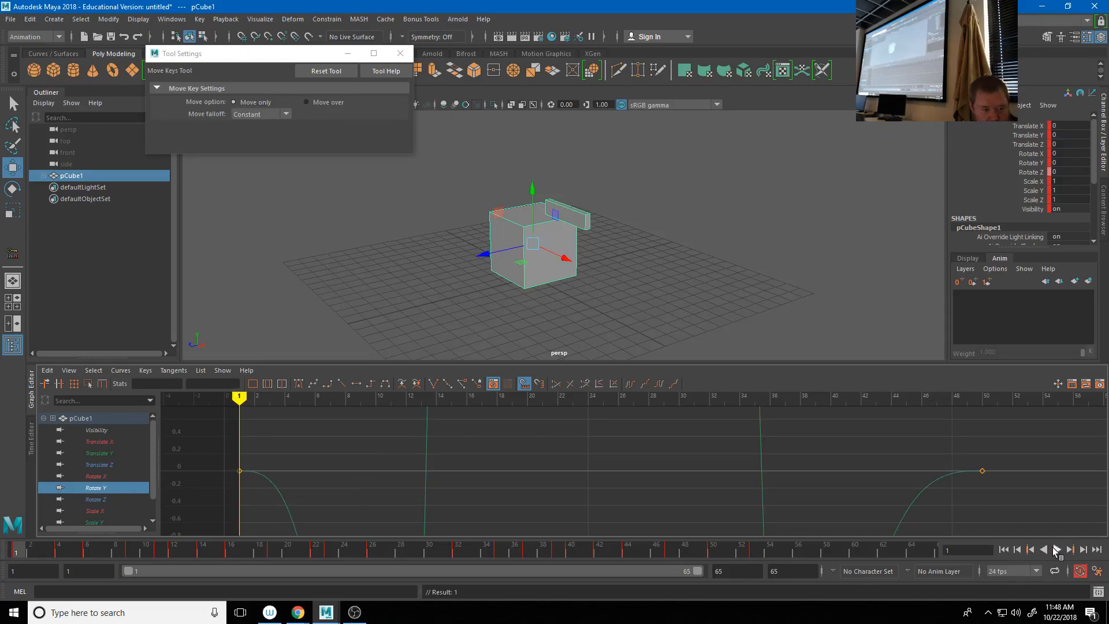
Step: Scale the Rotate Y keys down toward zero for a subtle wobble and play back
click(628, 550)
alt+right_drag(681, 462, 594, 469)
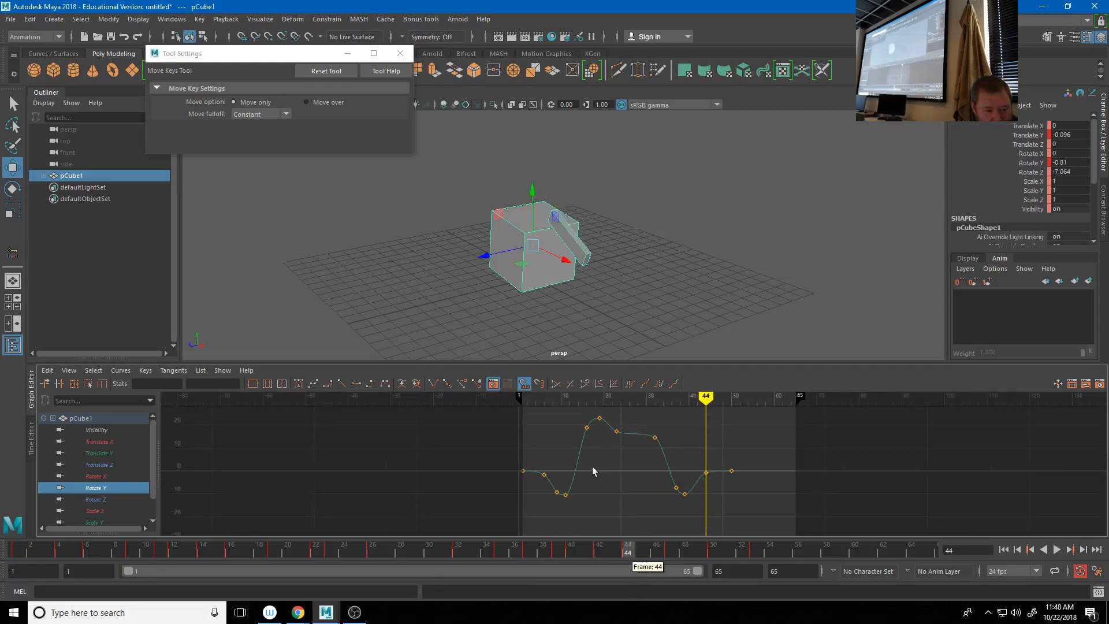
drag(713, 529, 517, 408)
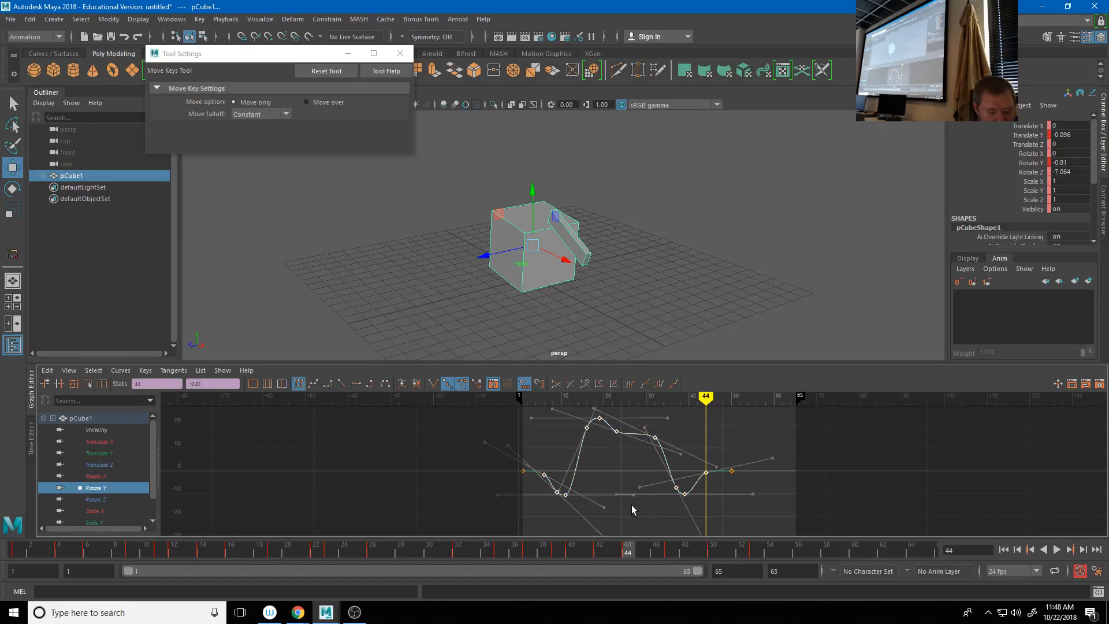
key(r)
middle_drag(523, 463, 520, 489)
drag(571, 399, 519, 398)
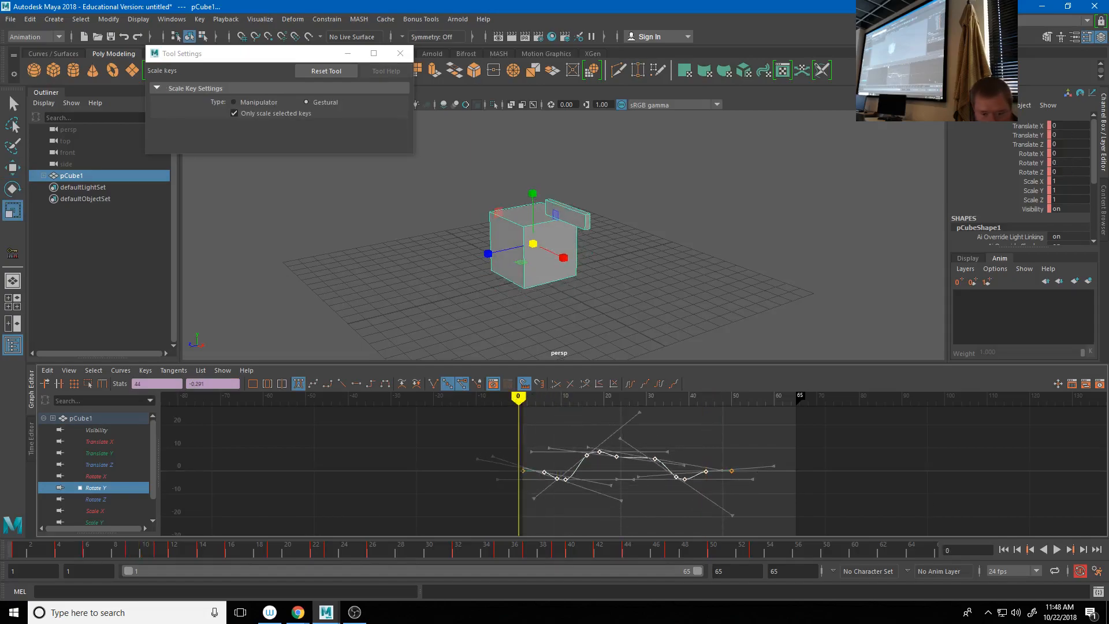
click(1055, 552)
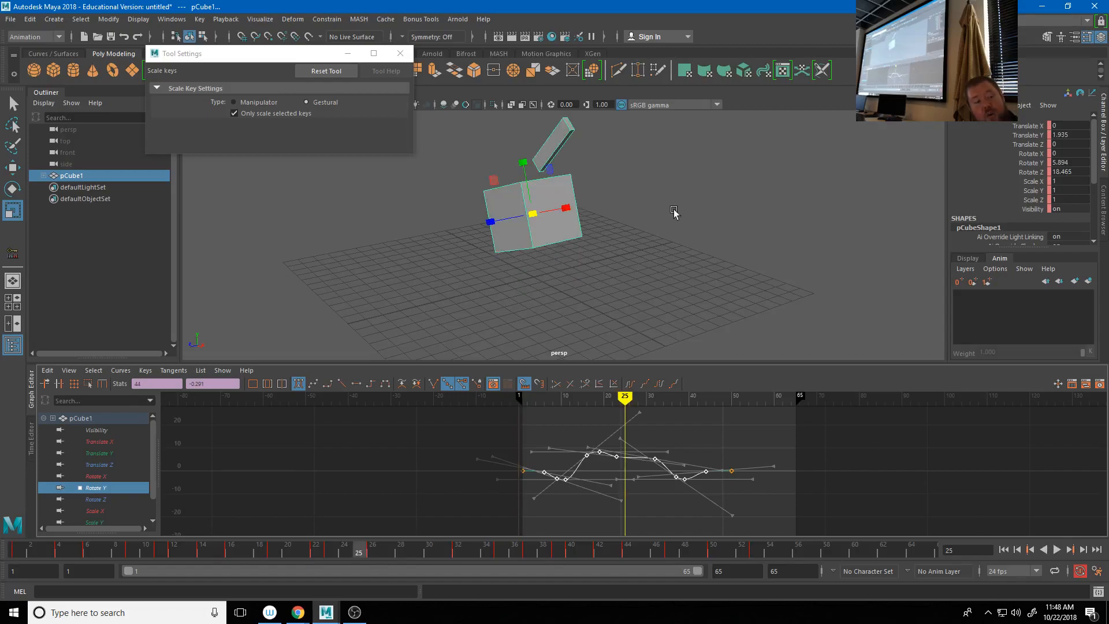
Step: Reselect the box and show only its Scale Y curve at frame 2
click(674, 212)
click(550, 214)
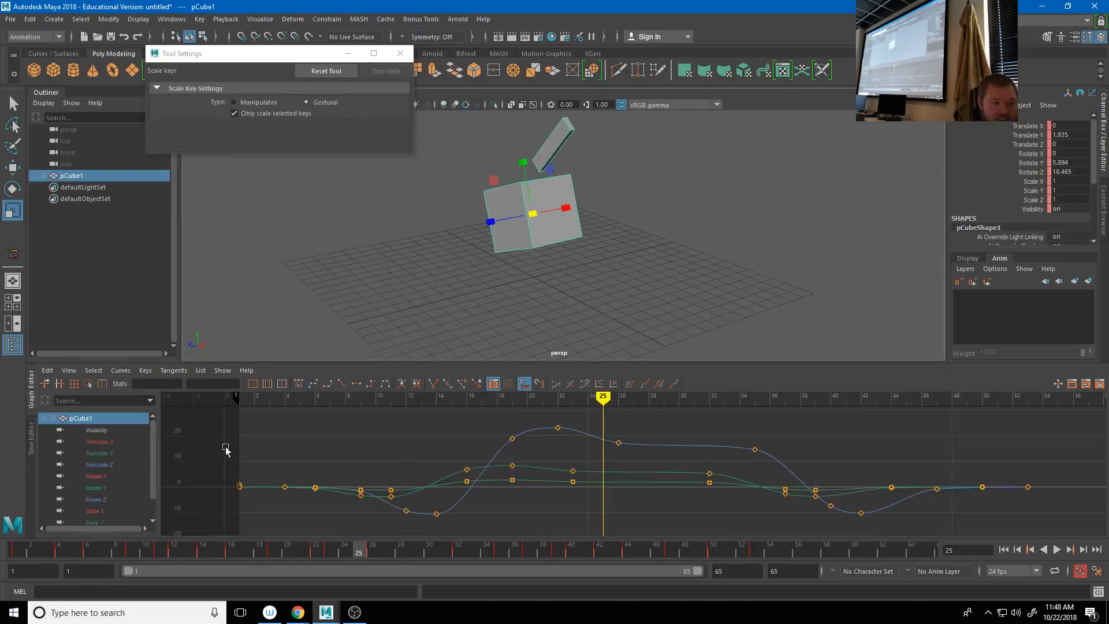
click(97, 522)
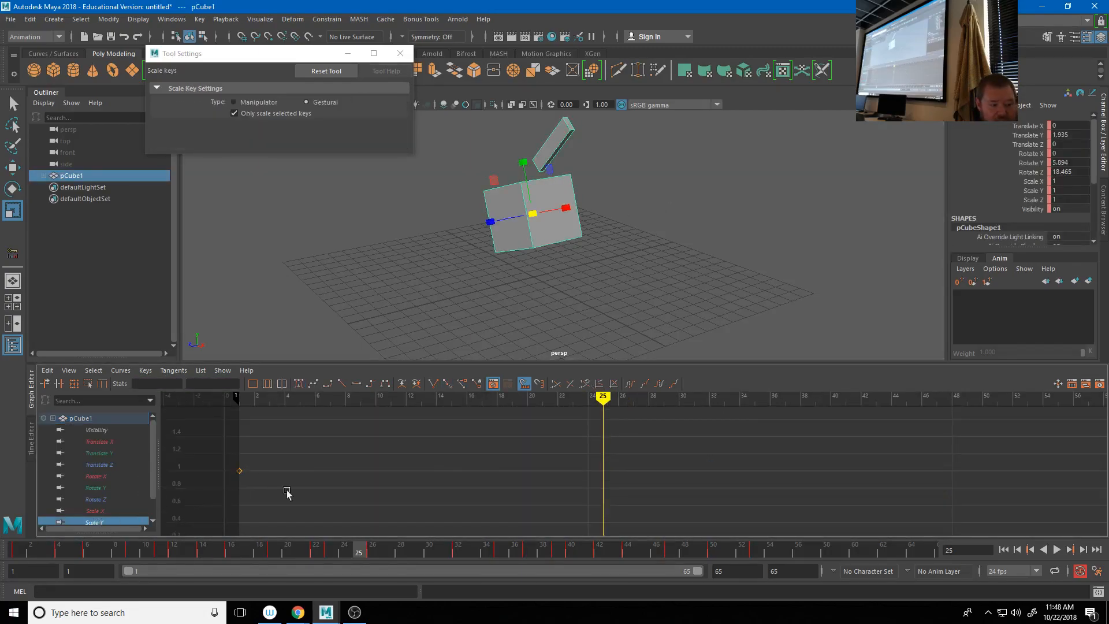
click(247, 400)
drag(247, 400, 240, 401)
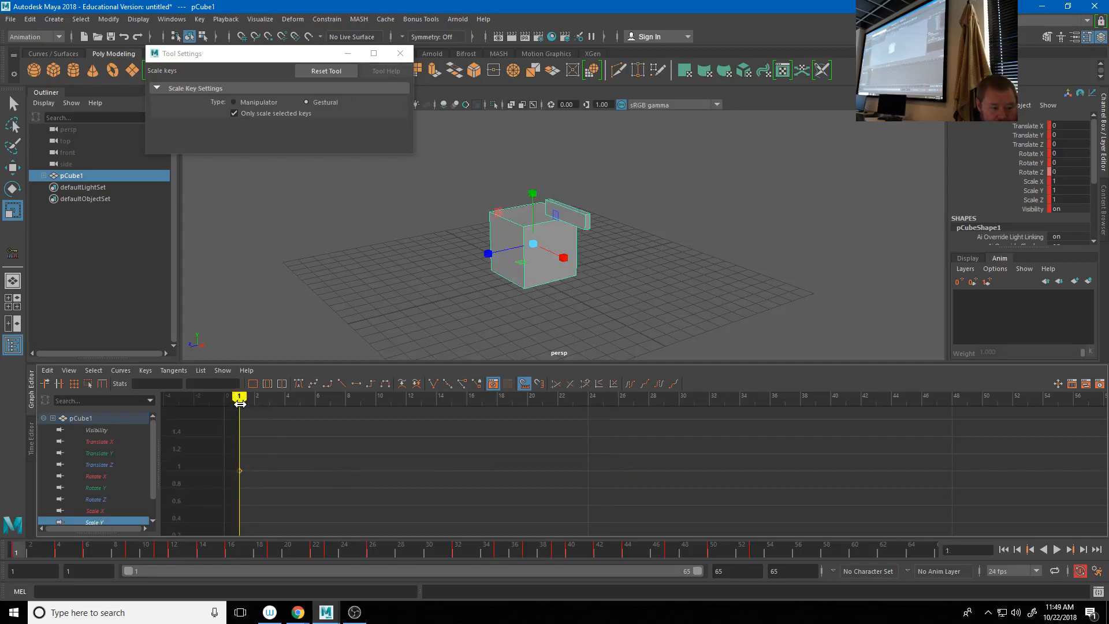
key(ctrl+v)
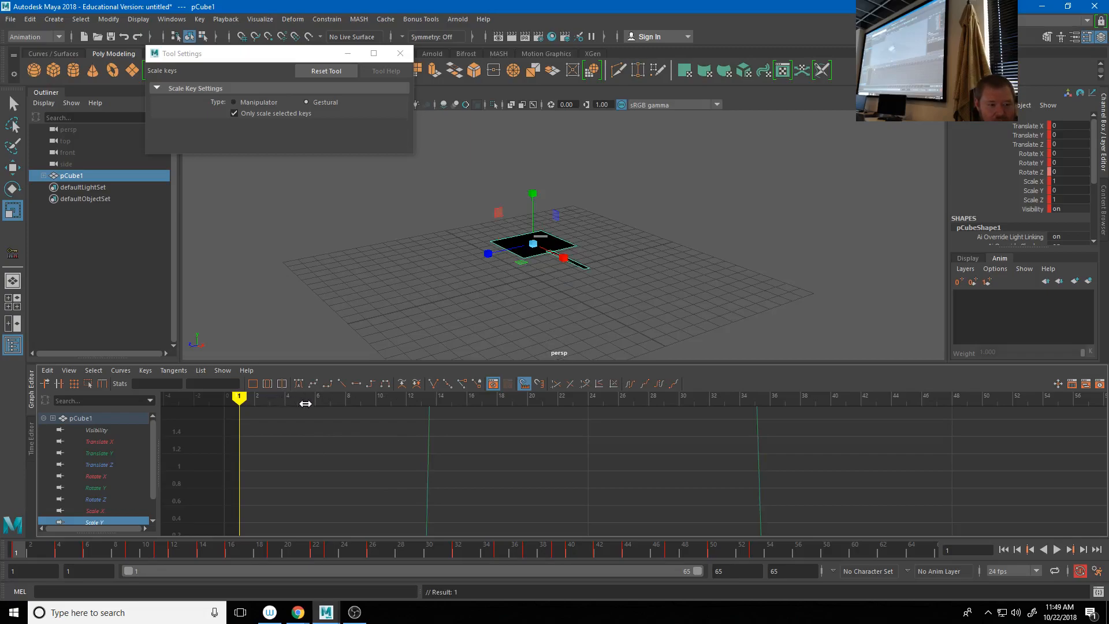
click(754, 412)
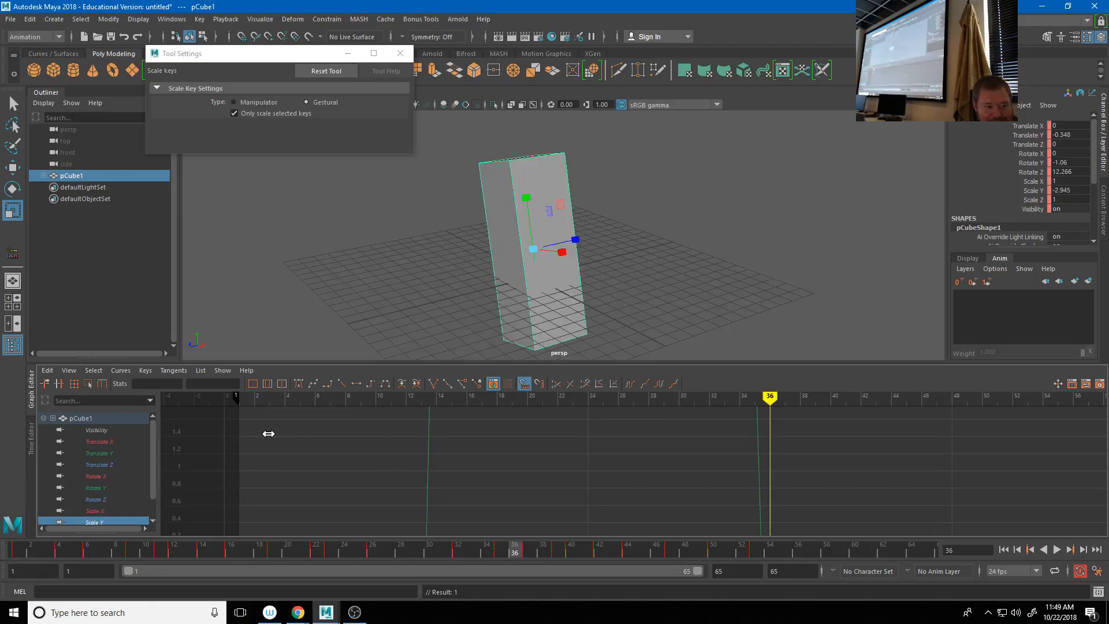
click(269, 433)
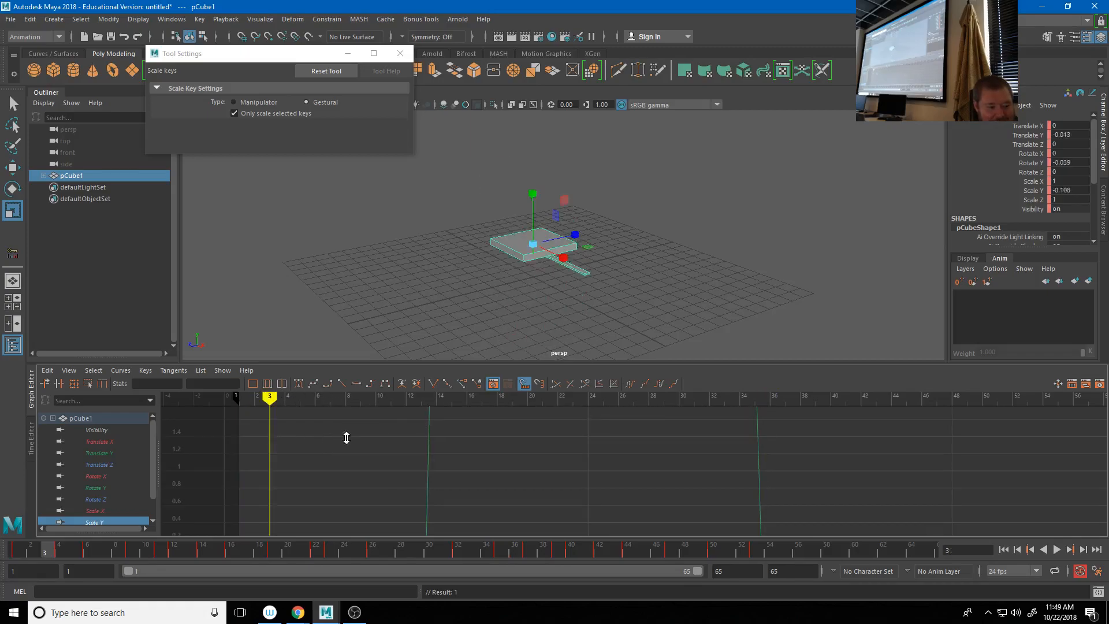
alt+shift+right_drag(350, 560, 516, 434)
alt+shift+right_drag(592, 496, 347, 472)
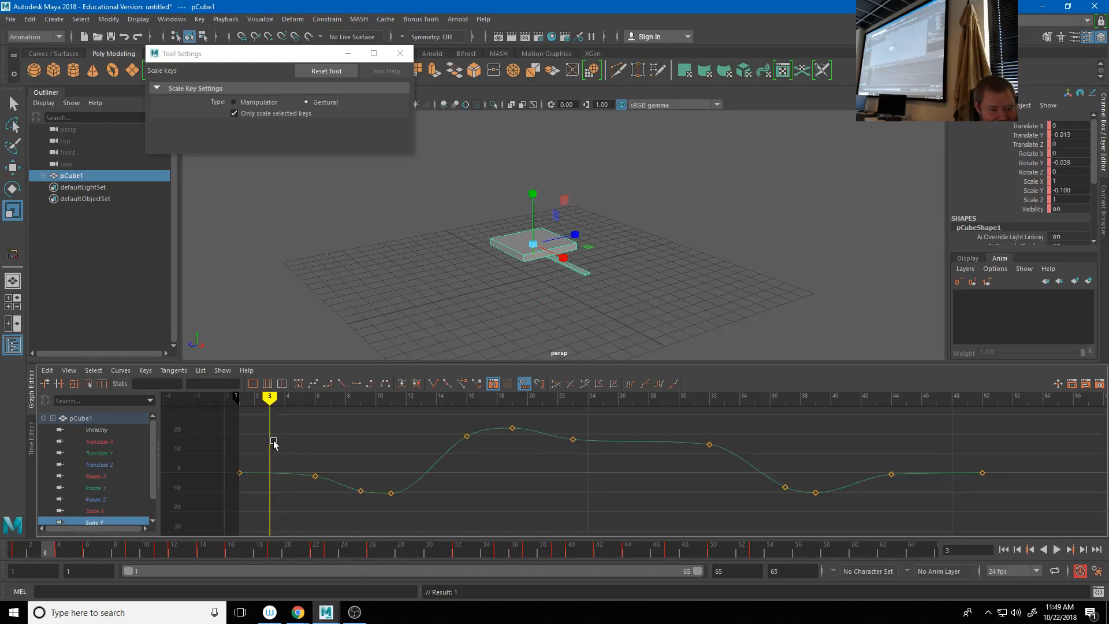
drag(923, 538, 234, 420)
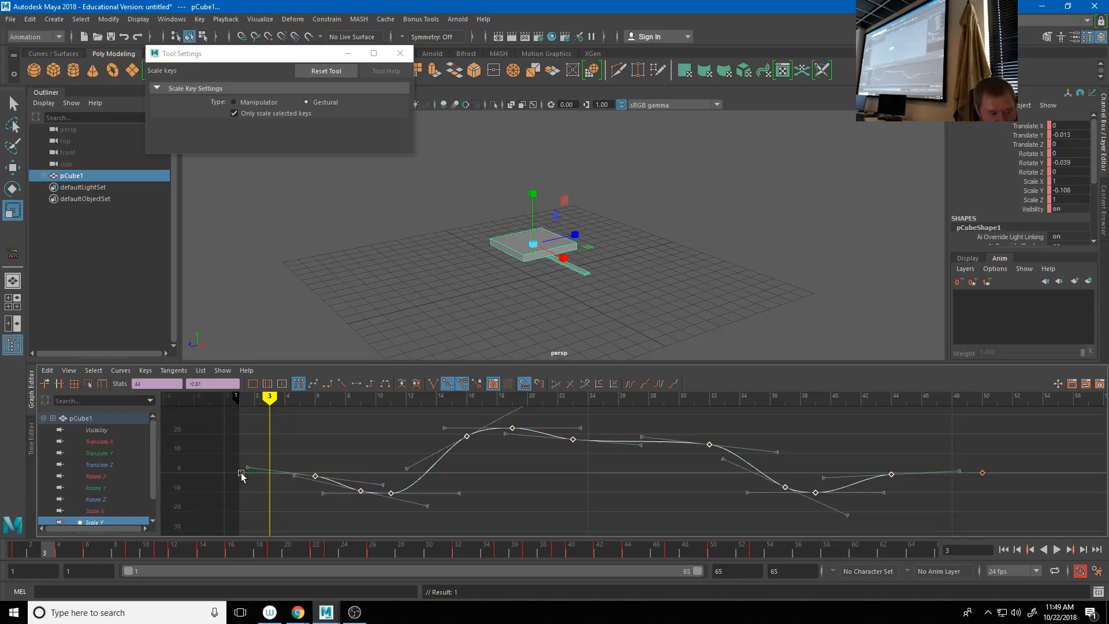
drag(241, 489, 245, 472)
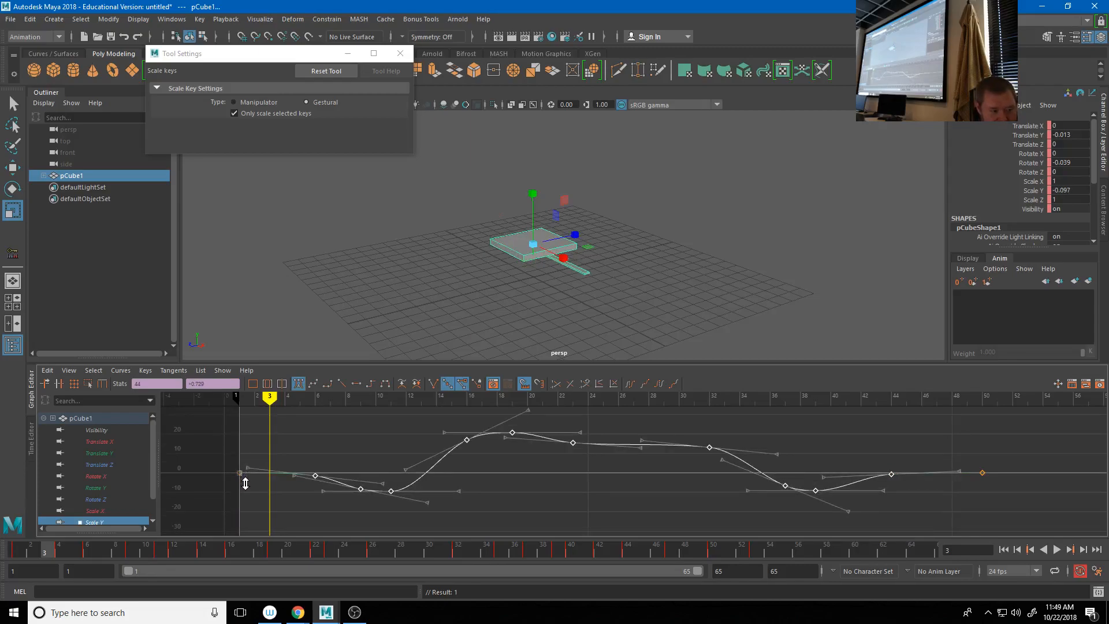
key(ctrl+z)
key(ctrl+z)
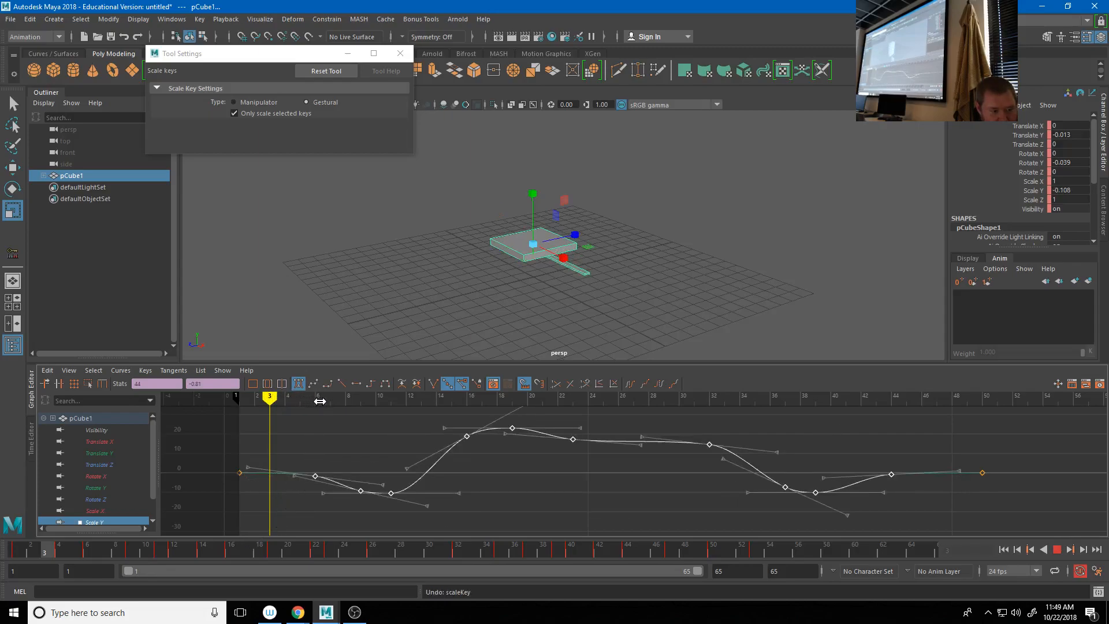
drag(371, 404, 375, 405)
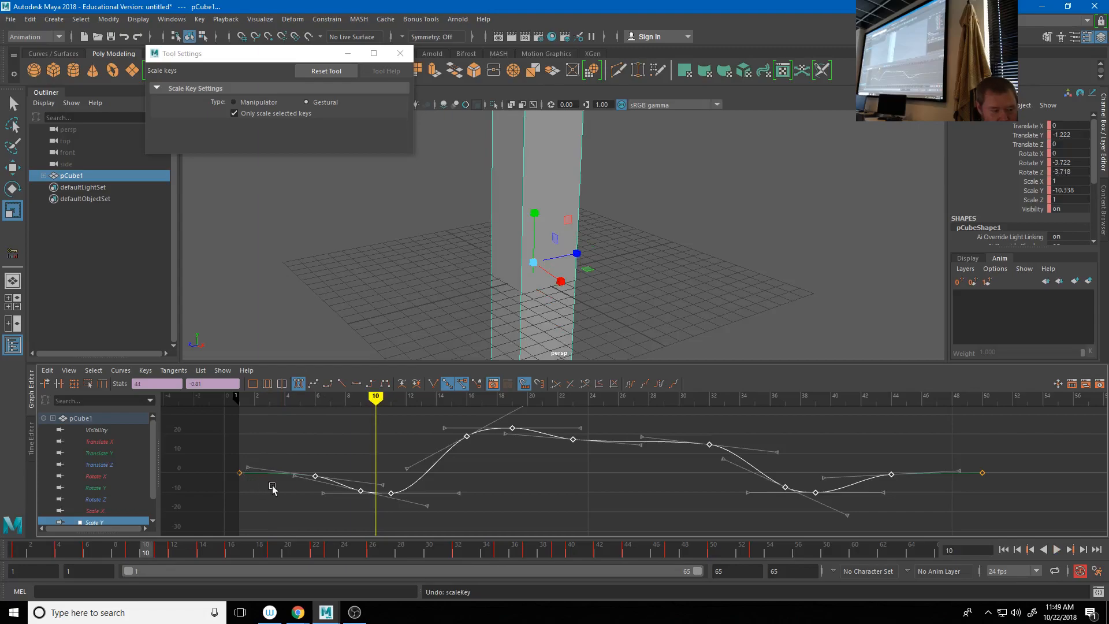
alt+shift+right_drag(340, 489, 249, 487)
alt+right_drag(430, 482, 564, 480)
alt+middle_drag(563, 481, 329, 473)
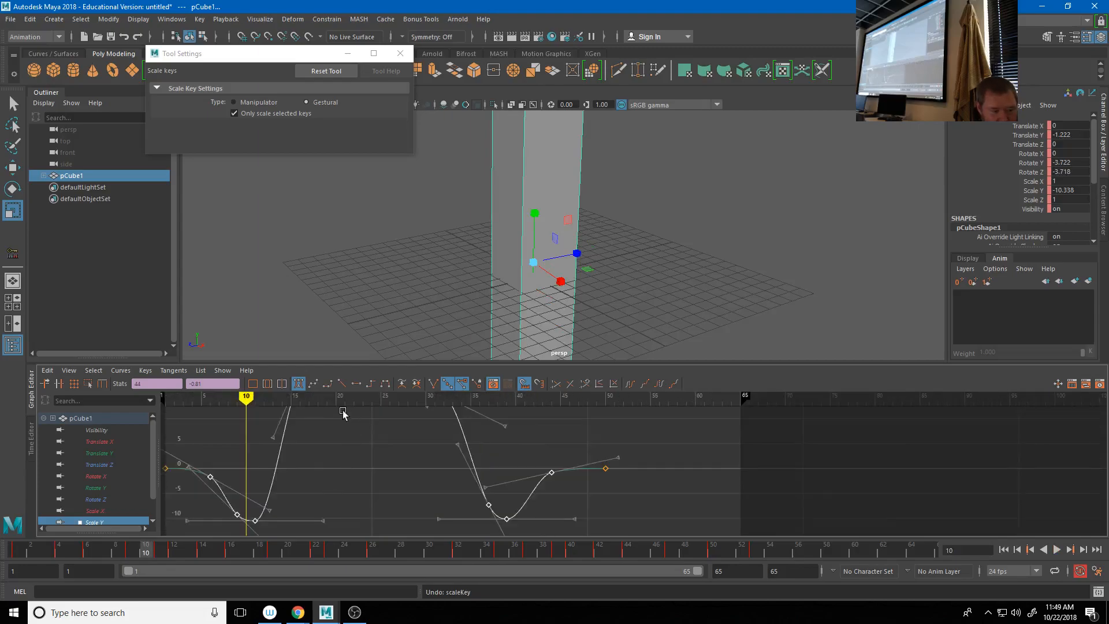
alt+middle_drag(431, 470, 490, 479)
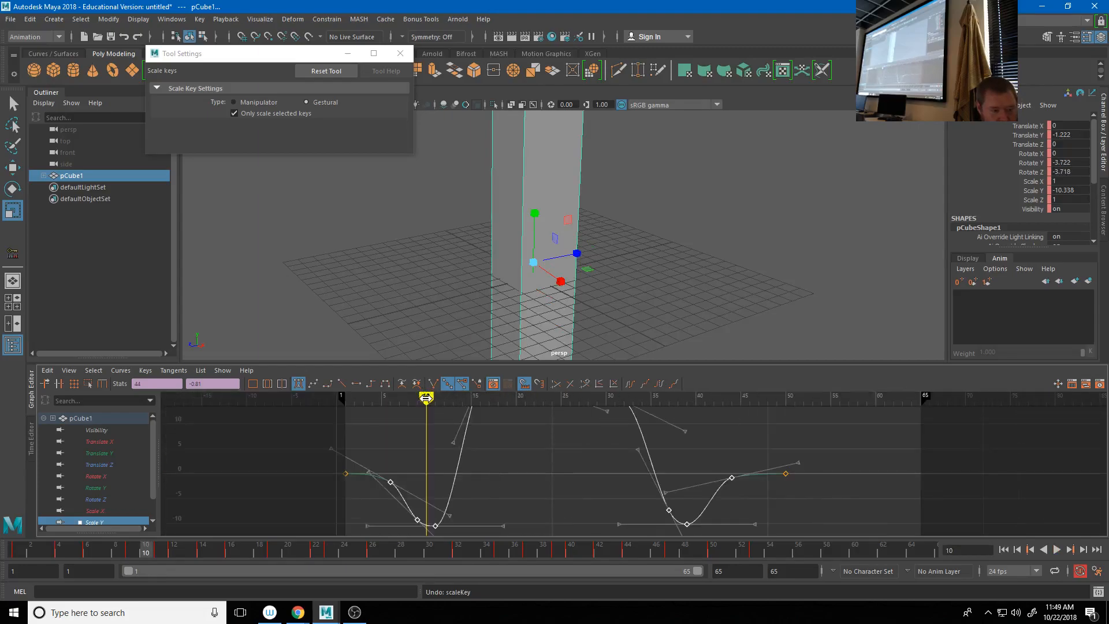
click(348, 402)
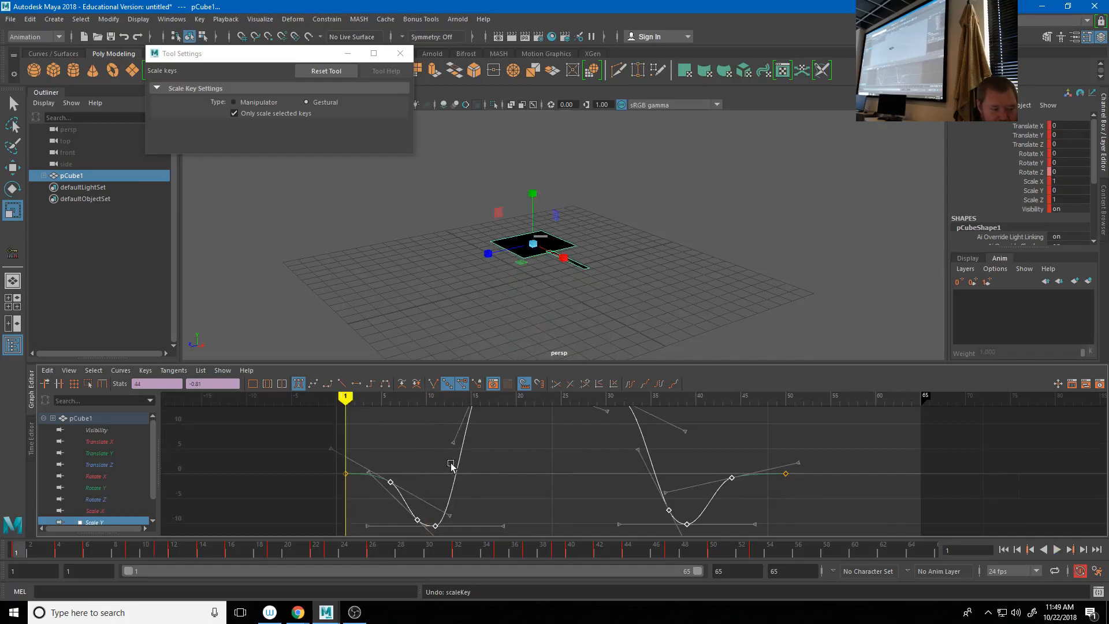
key(ctrl+z)
key(ctrl+z)
key(ctrl+z)
key(ctrl+z)
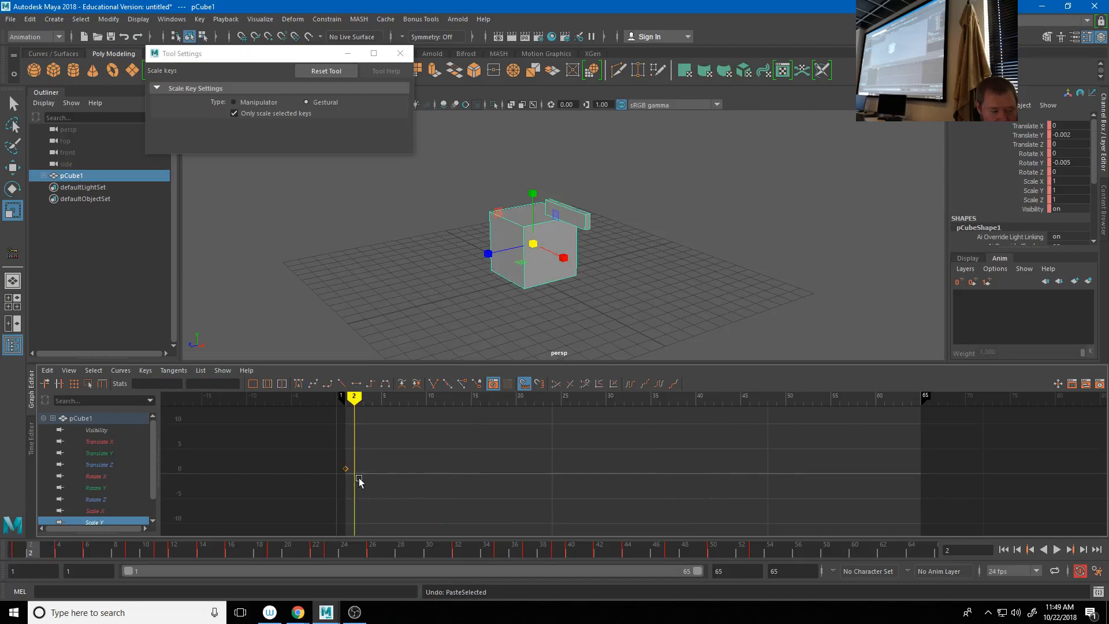
drag(352, 399, 345, 399)
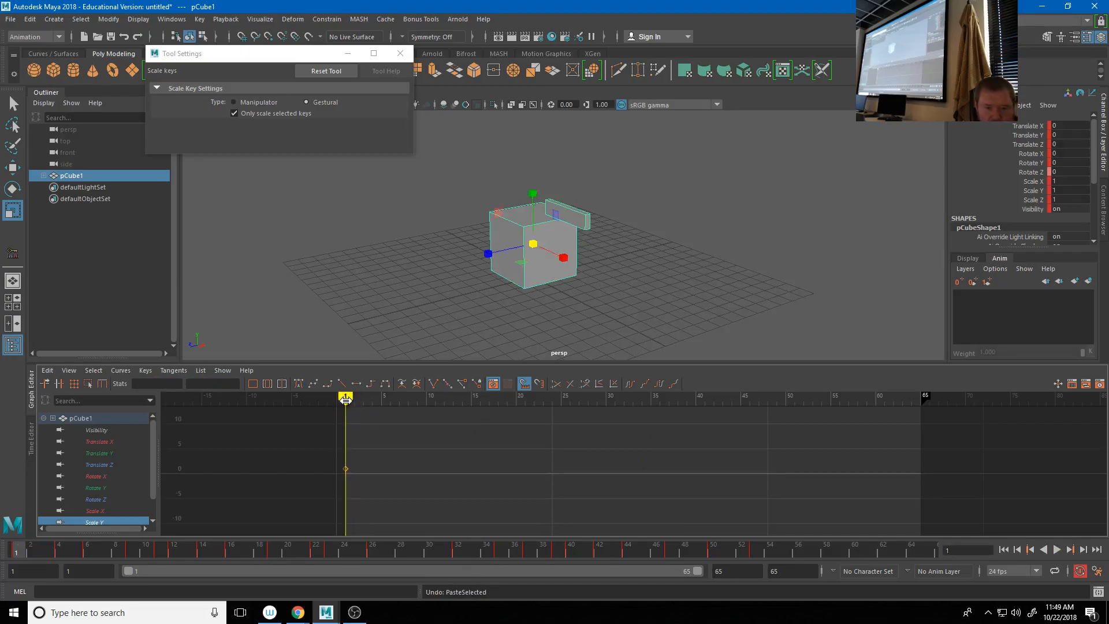
drag(310, 452, 399, 508)
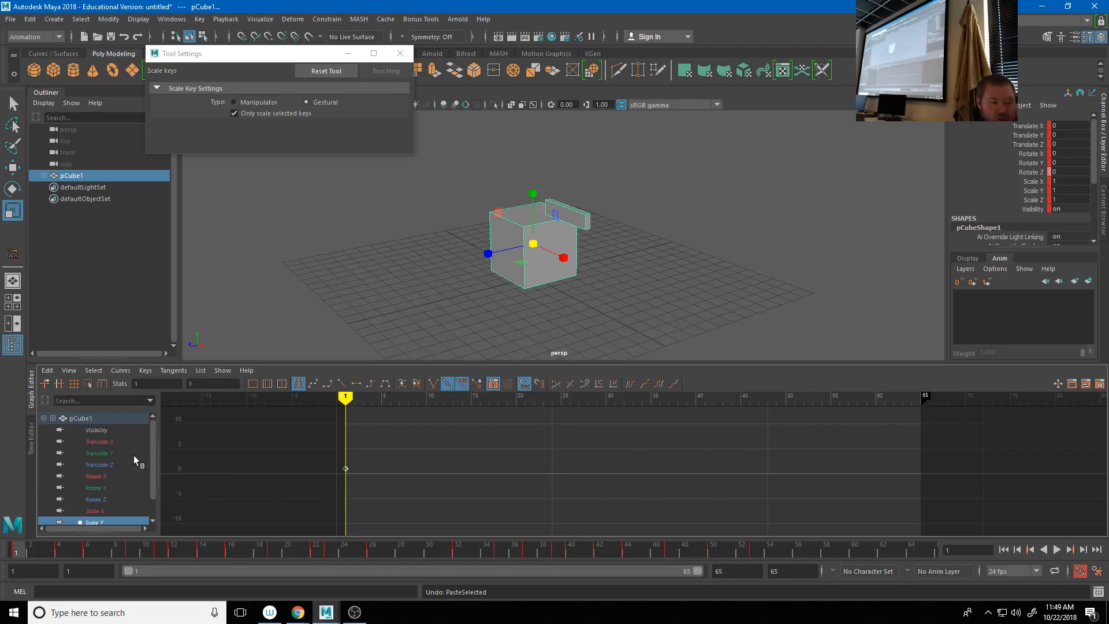
Step: Select all Translate Y keys after frame 1 and go to frame 6
click(116, 452)
drag(380, 421, 810, 540)
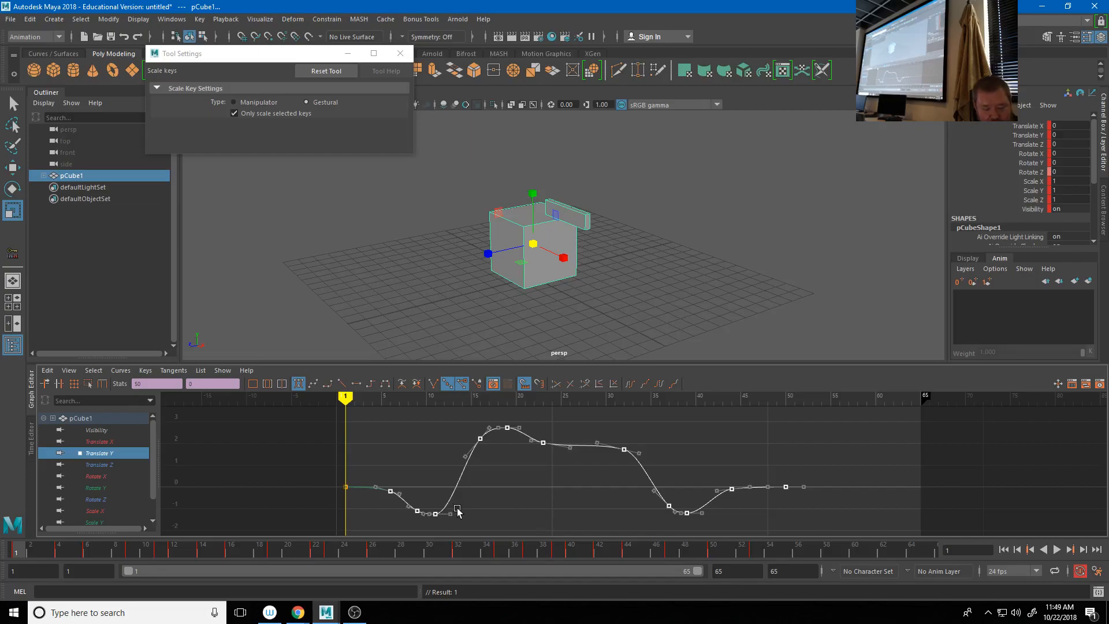
click(387, 398)
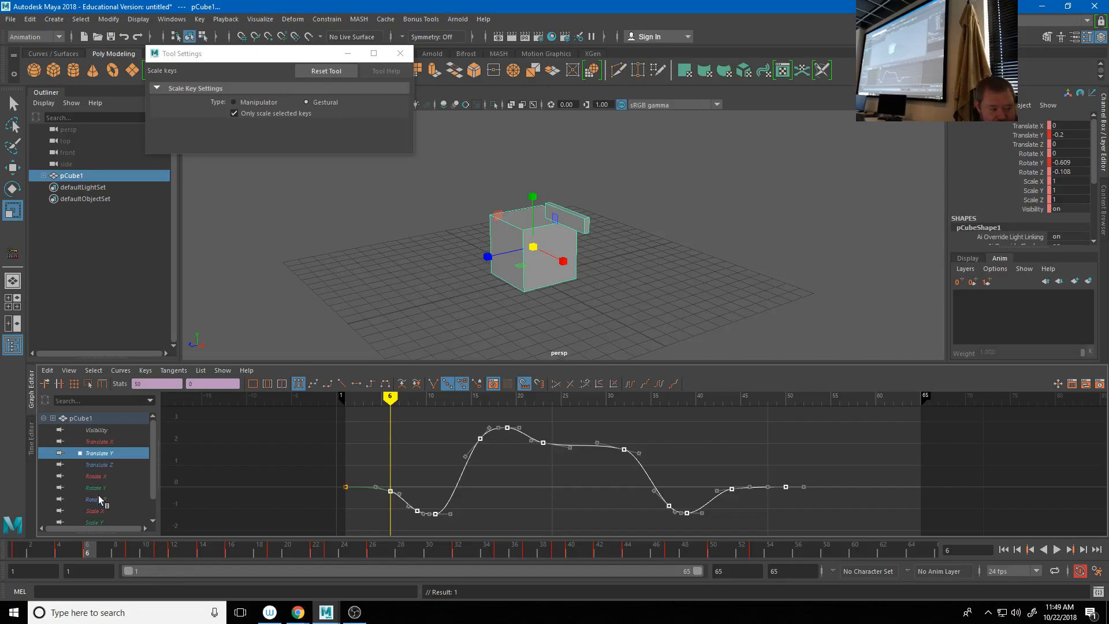
Step: Paste the bounce keys onto Scale Y, frame the curve, then undo the selection
click(95, 522)
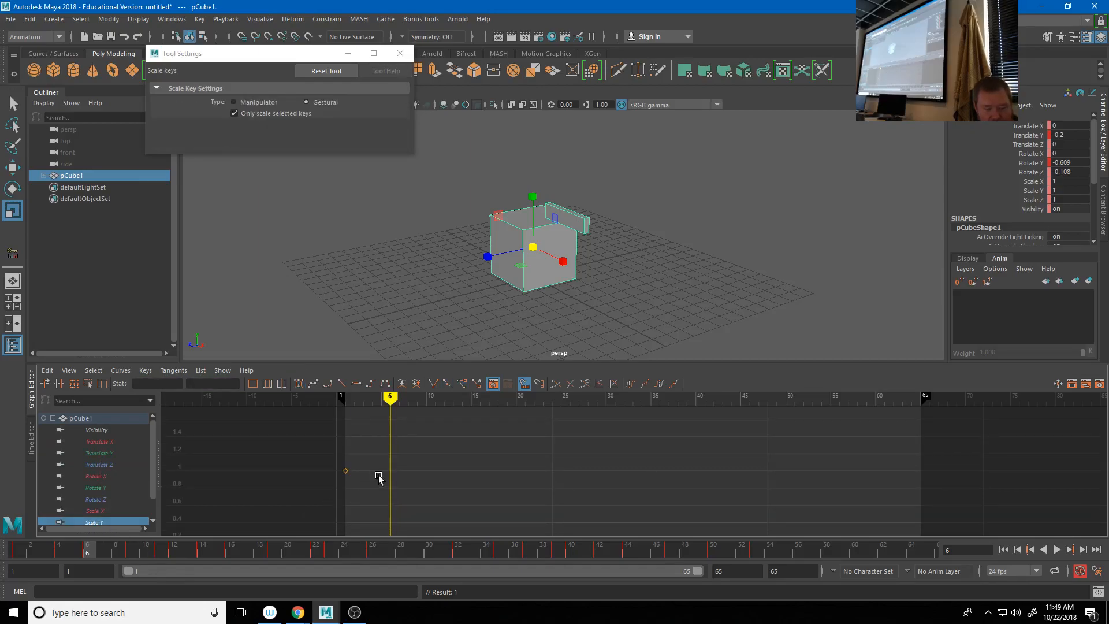
key(ctrl+v)
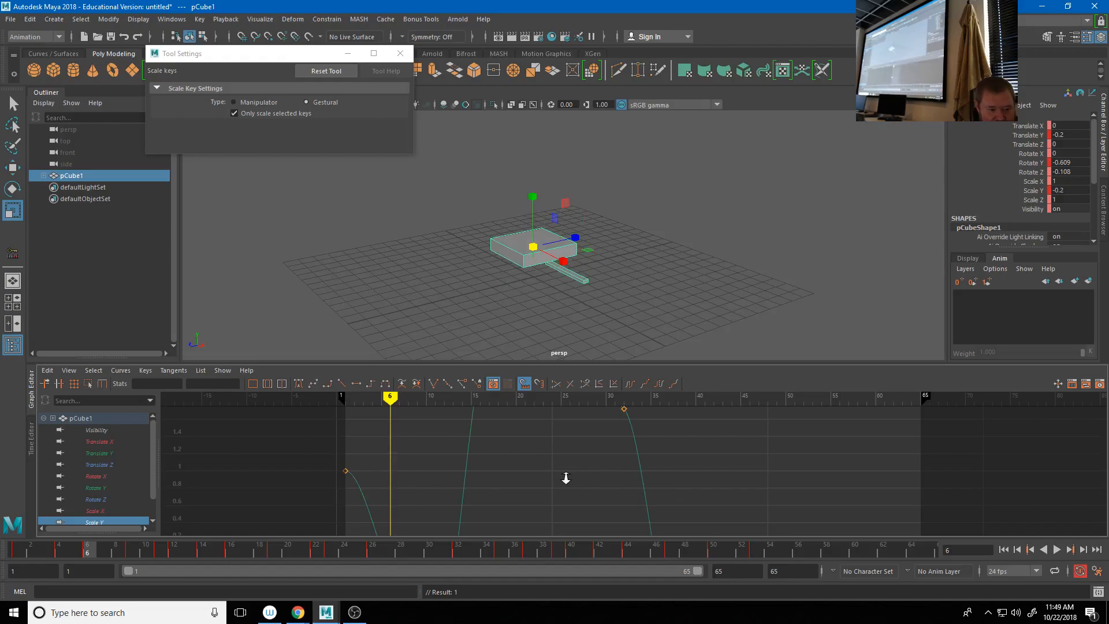
key(a)
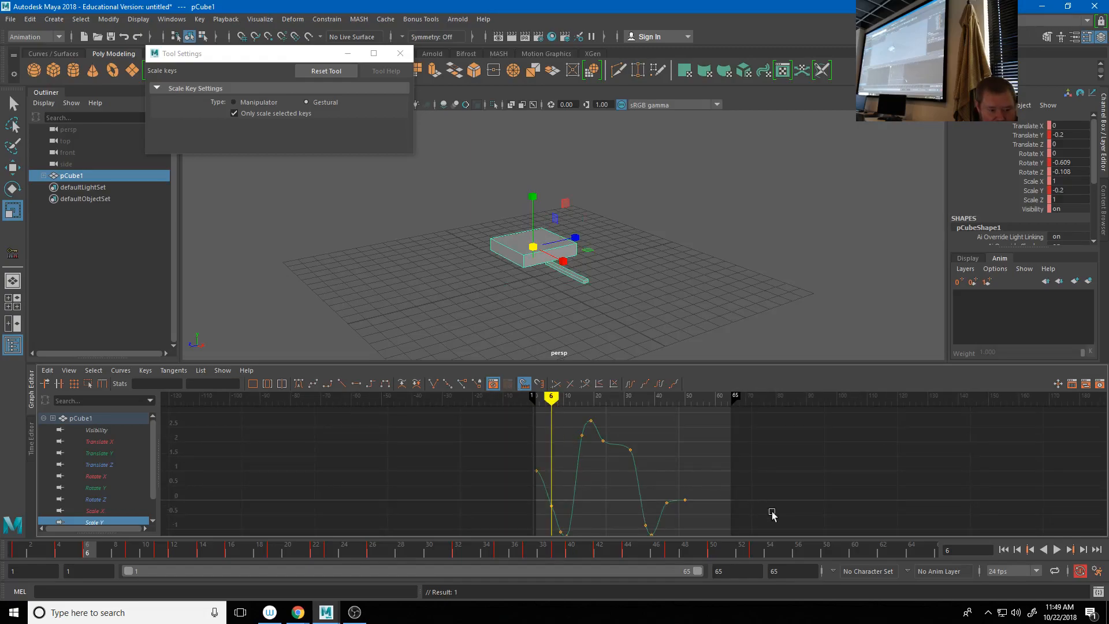
drag(767, 509, 562, 453)
drag(547, 409, 710, 555)
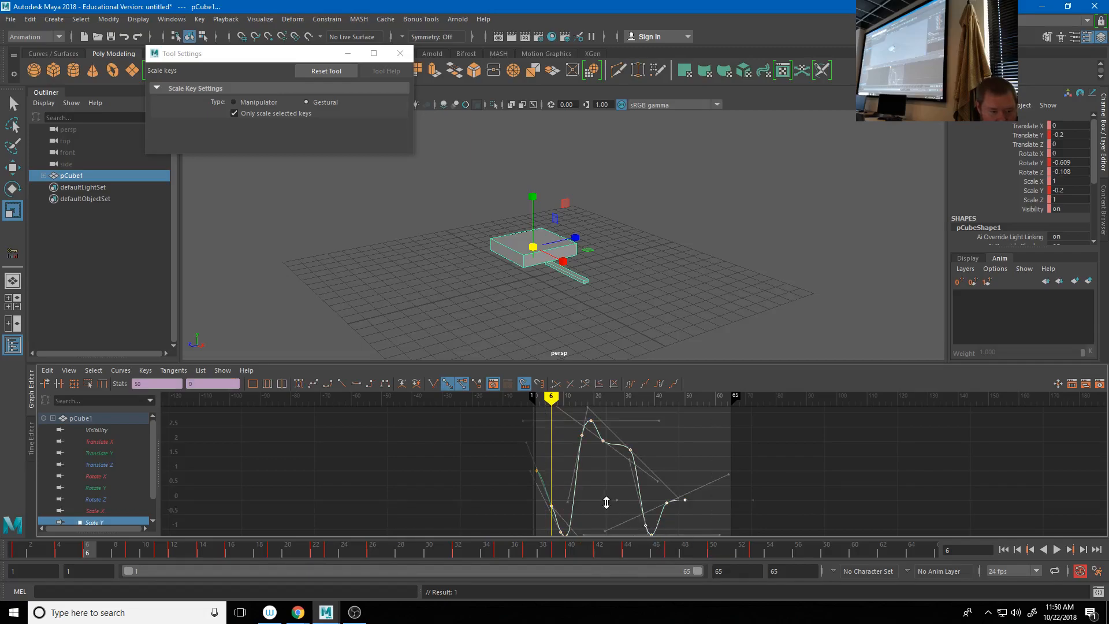
key(ctrl+z)
key(ctrl+z)
key(ctrl+z)
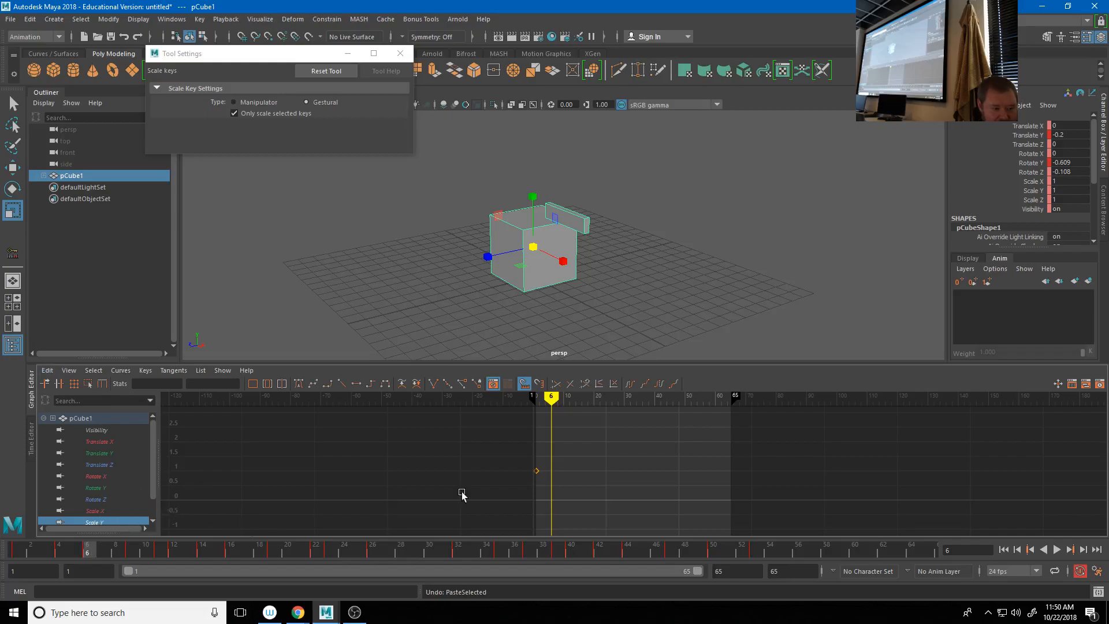
Step: Set the time slider's paste mode to Paste Connect
right_click(88, 552)
mouse_move(137, 388)
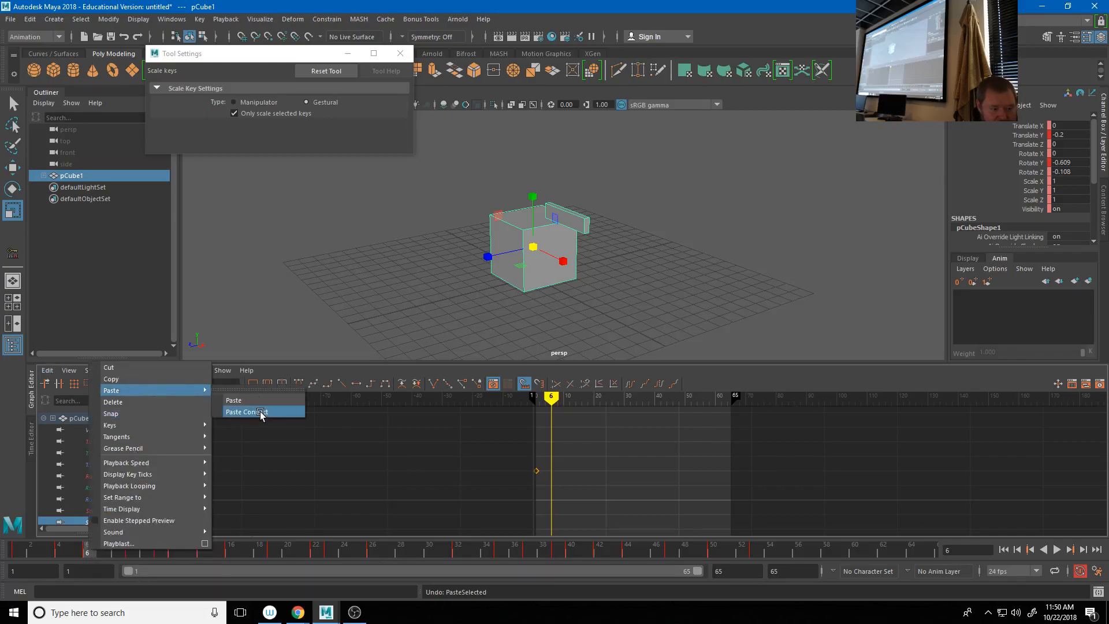
click(260, 414)
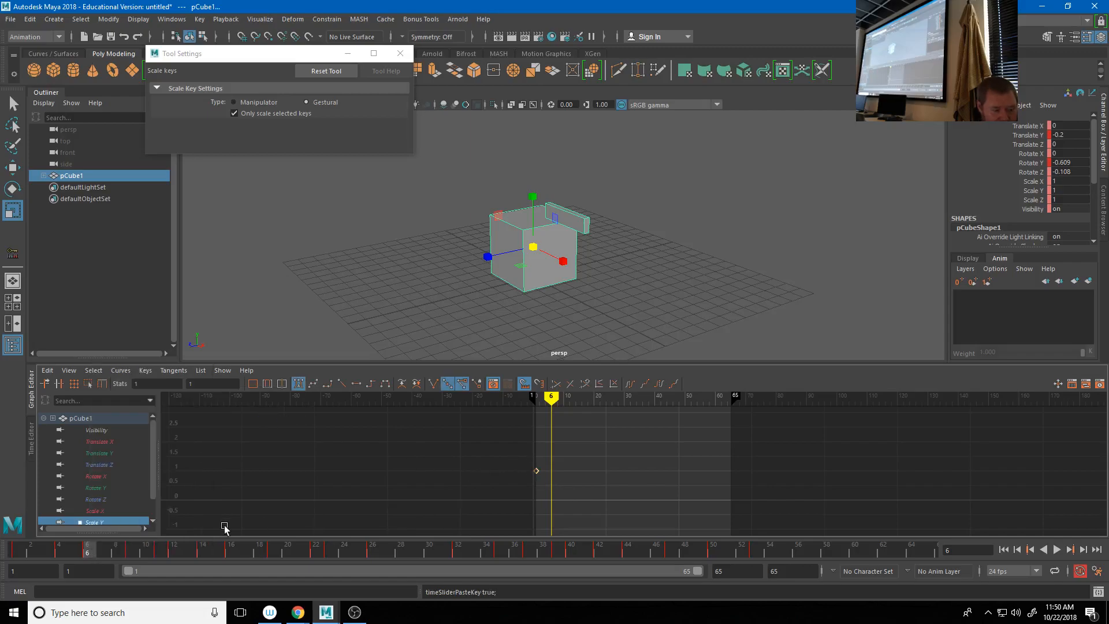
Step: Paste the bounce keys onto Scale Y using Paste Keys options set to Insert
click(71, 370)
mouse_move(45, 370)
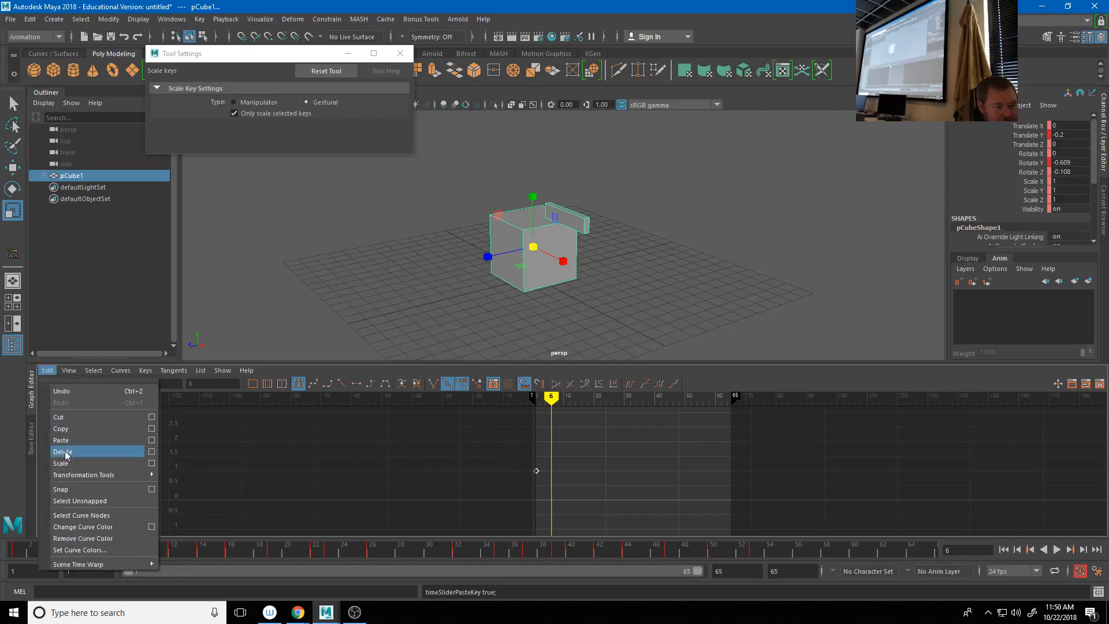
click(152, 440)
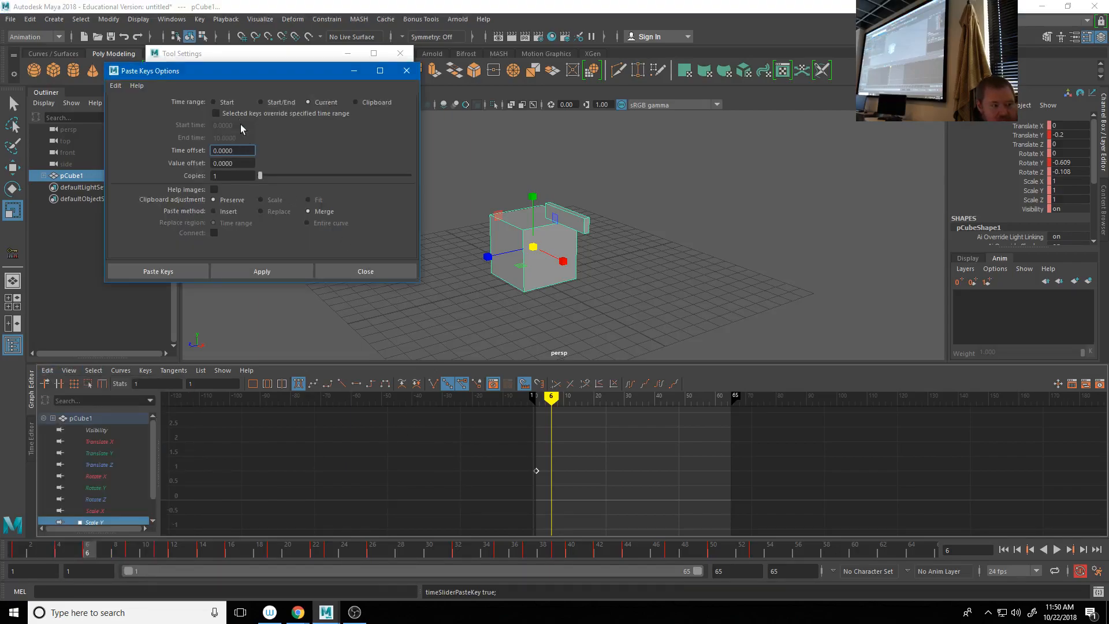
click(214, 211)
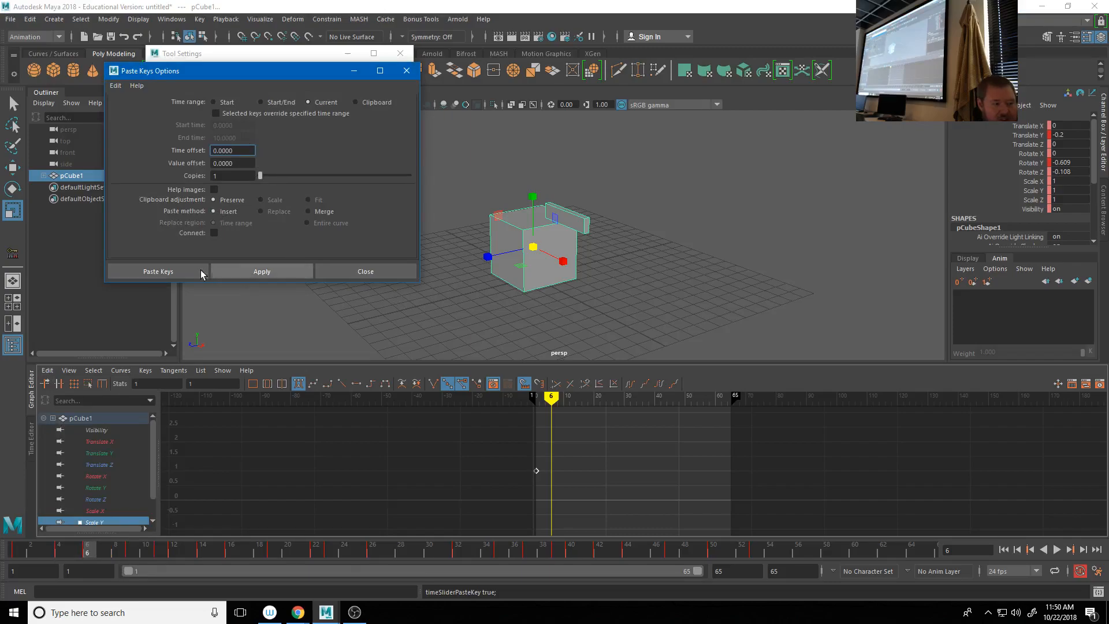
click(176, 271)
key(ctrl+z)
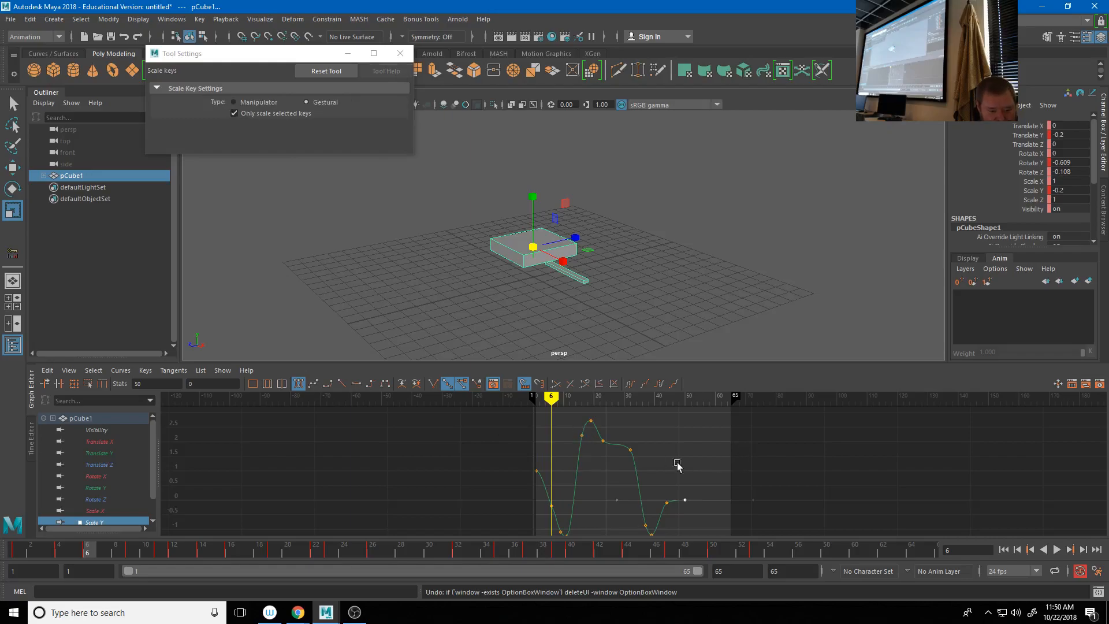
Step: Raise all Scale Y keys except the first toward 1
click(690, 463)
drag(563, 440, 713, 558)
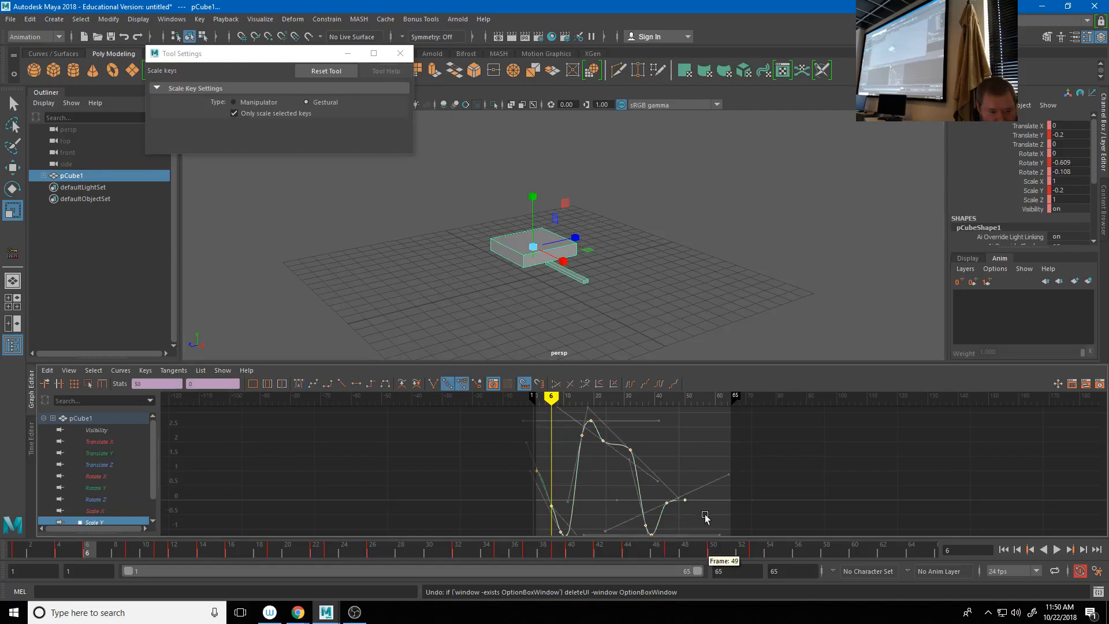
key(ctrl+z)
key(w)
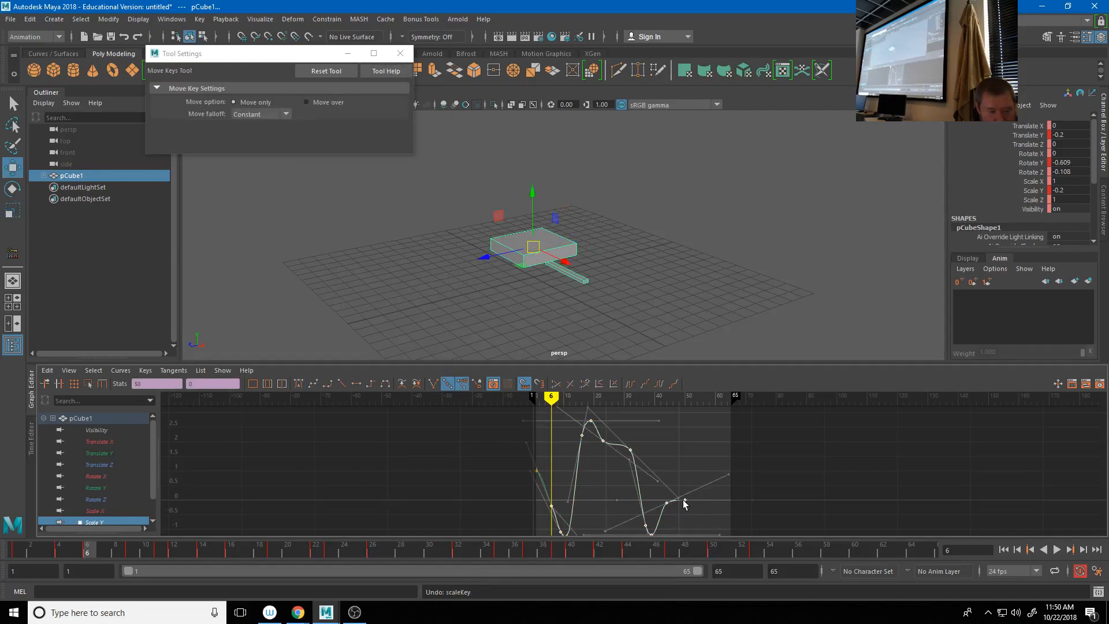
middle_drag(678, 496, 678, 482)
scroll(697, 483, up, 3)
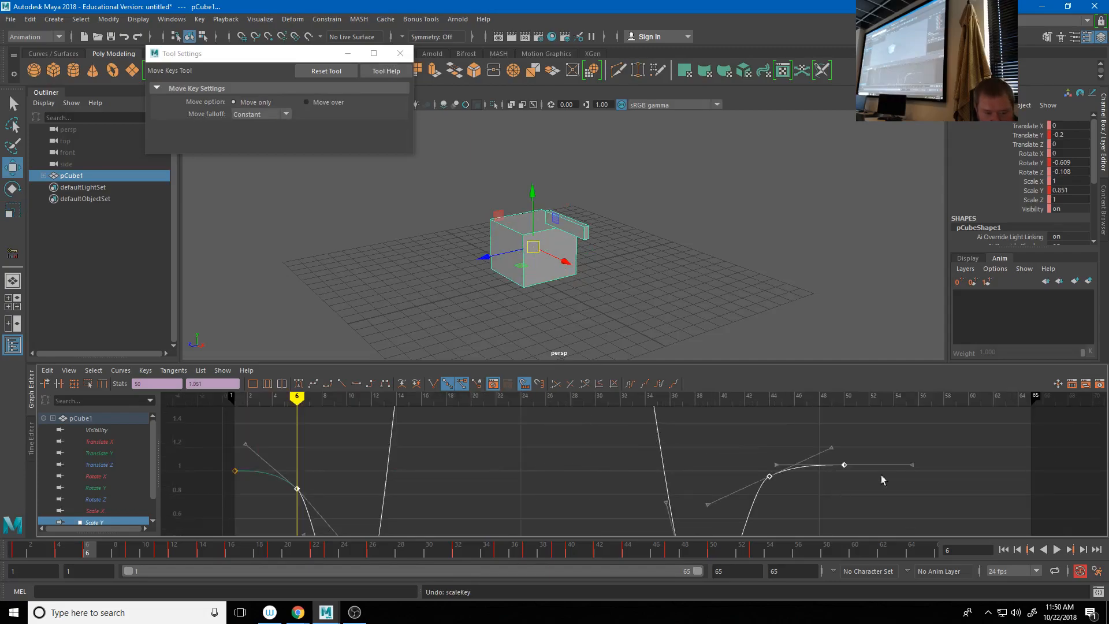
Step: Set a key's value to 1, lower the frame-44 key to about 0.815, and play back
click(831, 491)
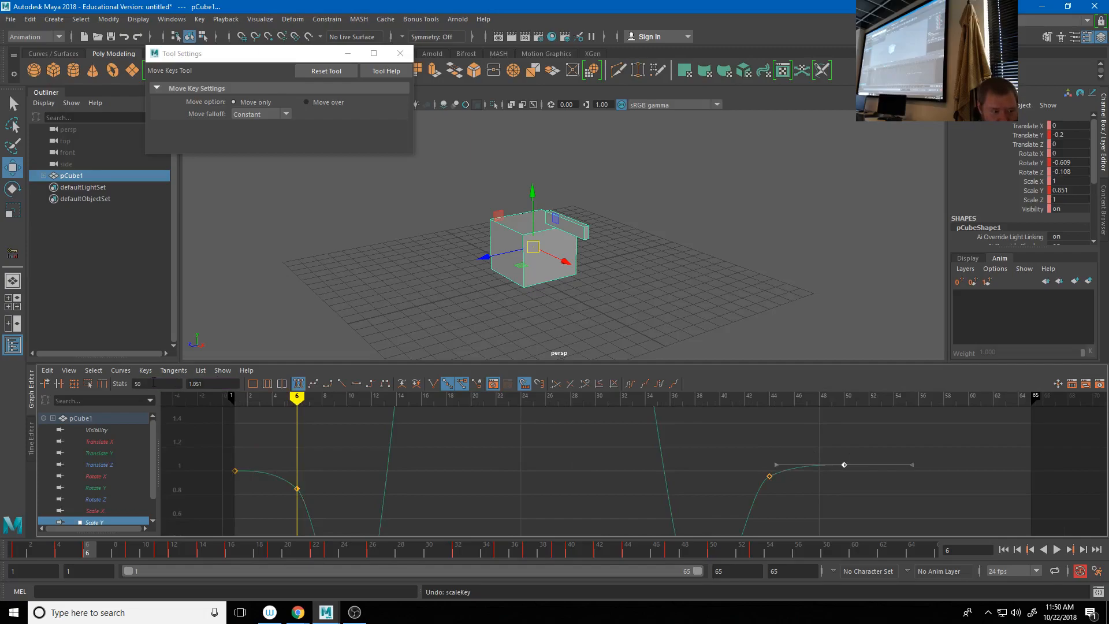
double_click(196, 383)
text(1)
key(Return)
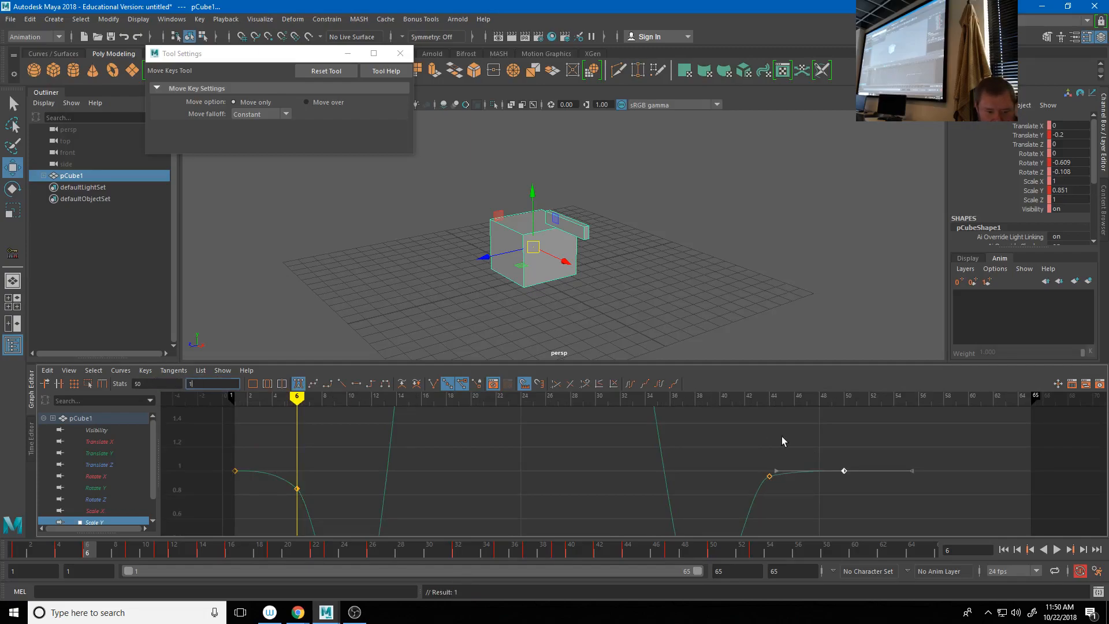
drag(780, 500, 759, 461)
shift+middle_drag(802, 451, 804, 467)
scroll(839, 461, down, 4)
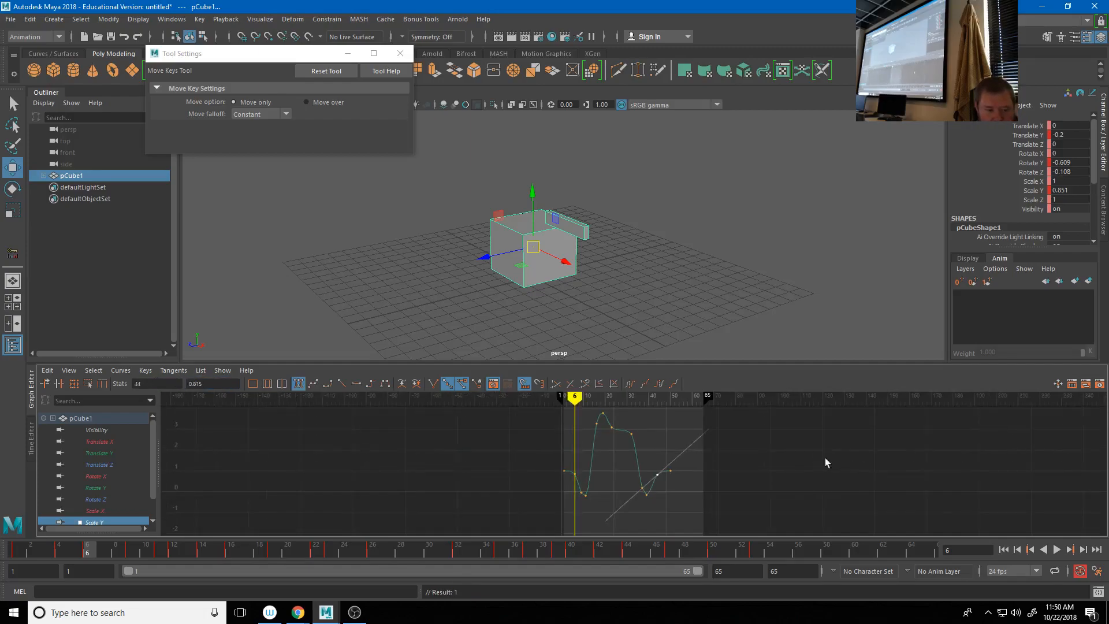
alt+shift+right_drag(700, 490, 699, 482)
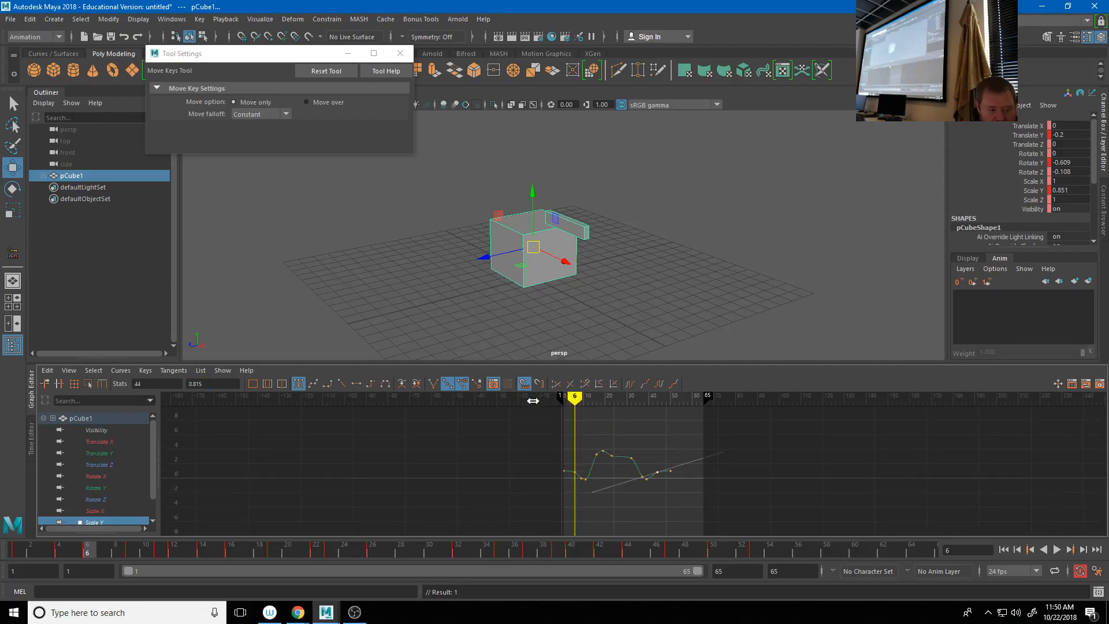
click(1056, 550)
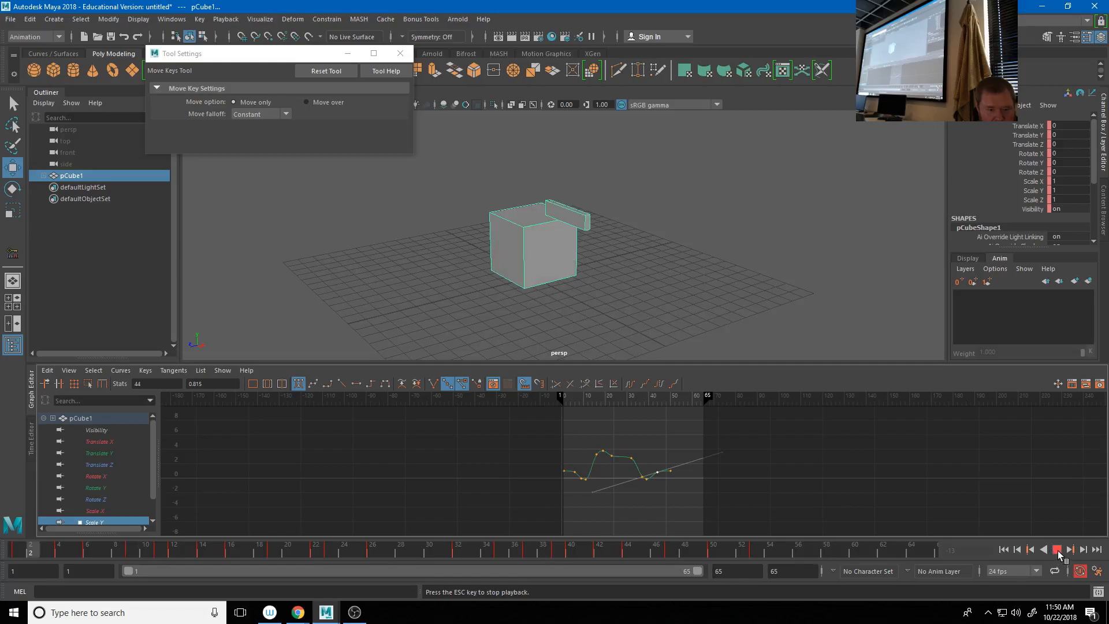
click(1056, 550)
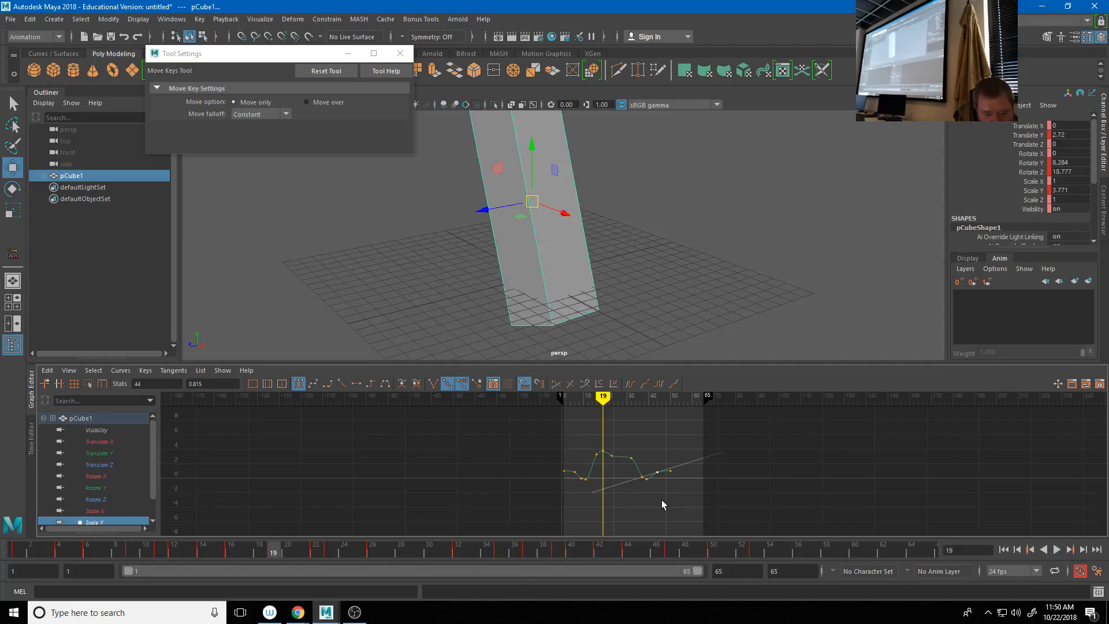
Step: Scale the Scale Y keys vertically toward the pivot to flatten the swings
key(a)
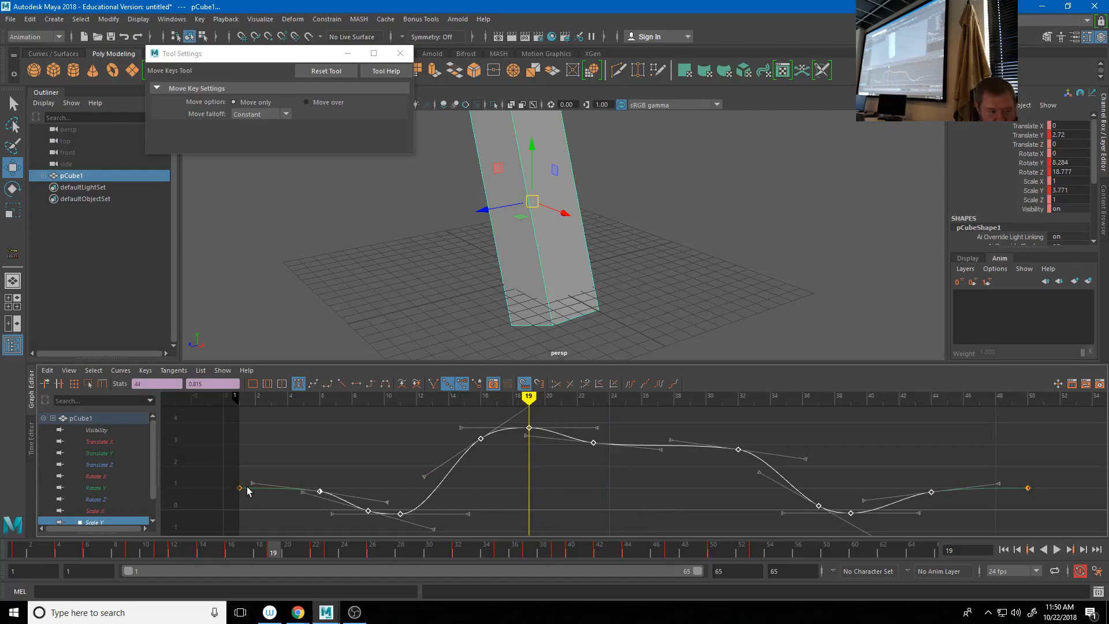
key(r)
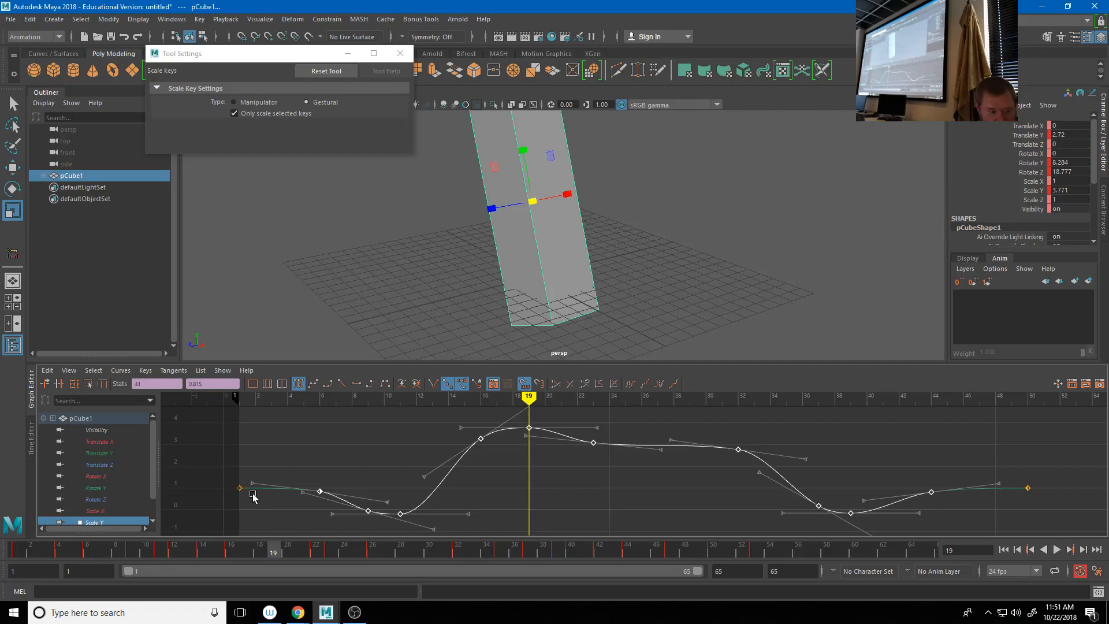
drag(254, 485, 255, 513)
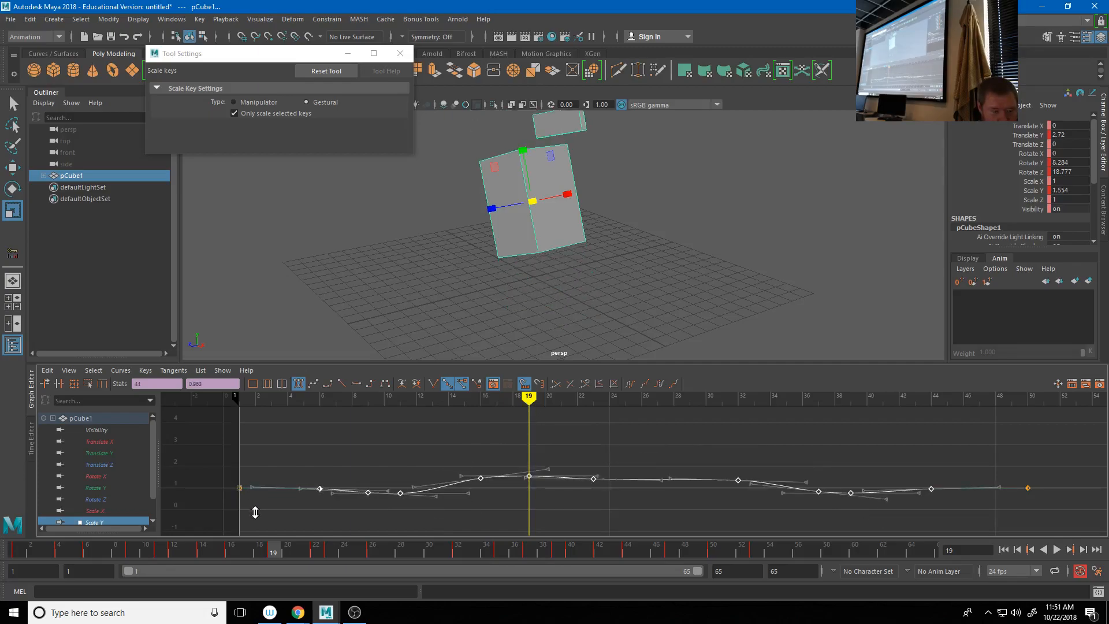
middle_drag(254, 512, 255, 513)
alt+shift+right_drag(444, 503, 448, 424)
alt+middle_drag(556, 492, 537, 405)
alt+shift+right_drag(610, 476, 588, 501)
alt+middle_drag(588, 501, 565, 483)
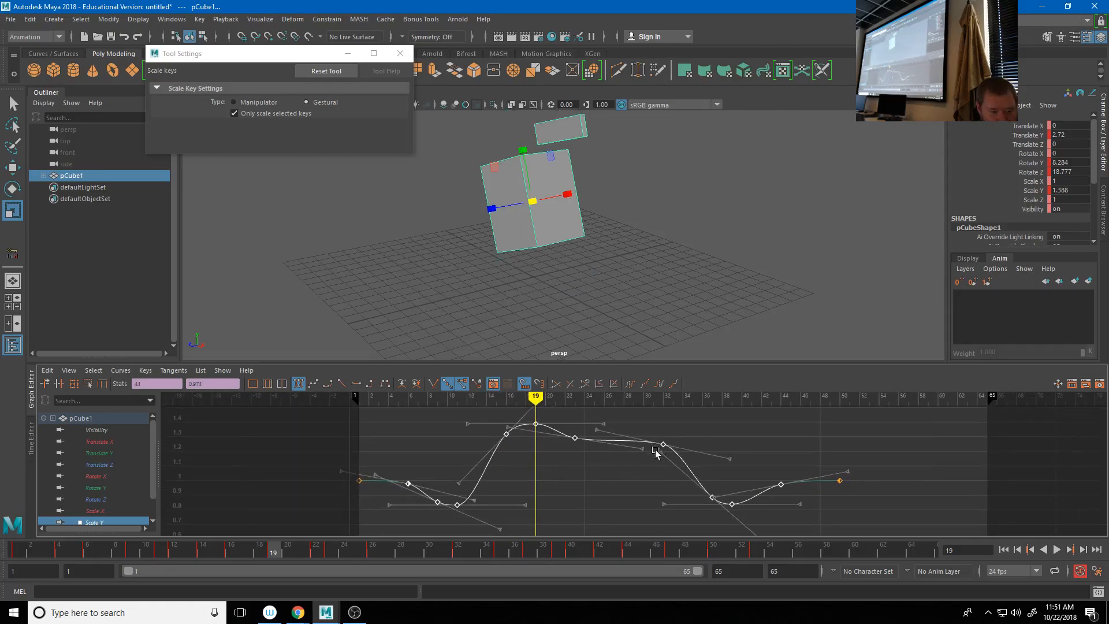
Step: Lower the Scale Y keys so they stay near 1, peaking around 1.12, and replay
click(698, 471)
key(w)
shift+middle_drag(584, 492, 577, 510)
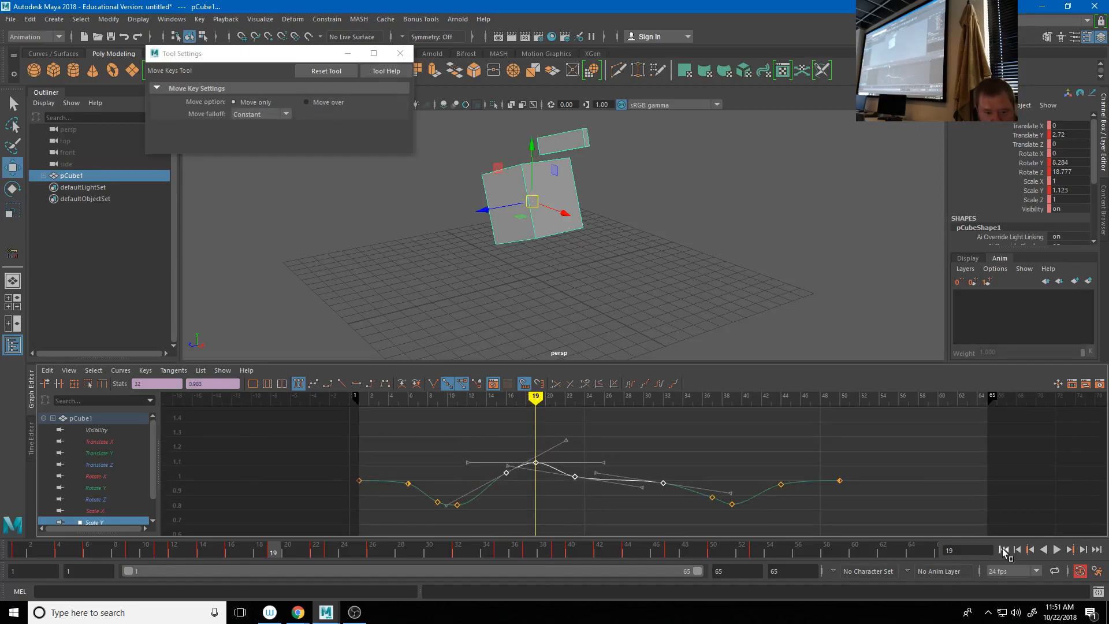
click(1003, 549)
click(1056, 550)
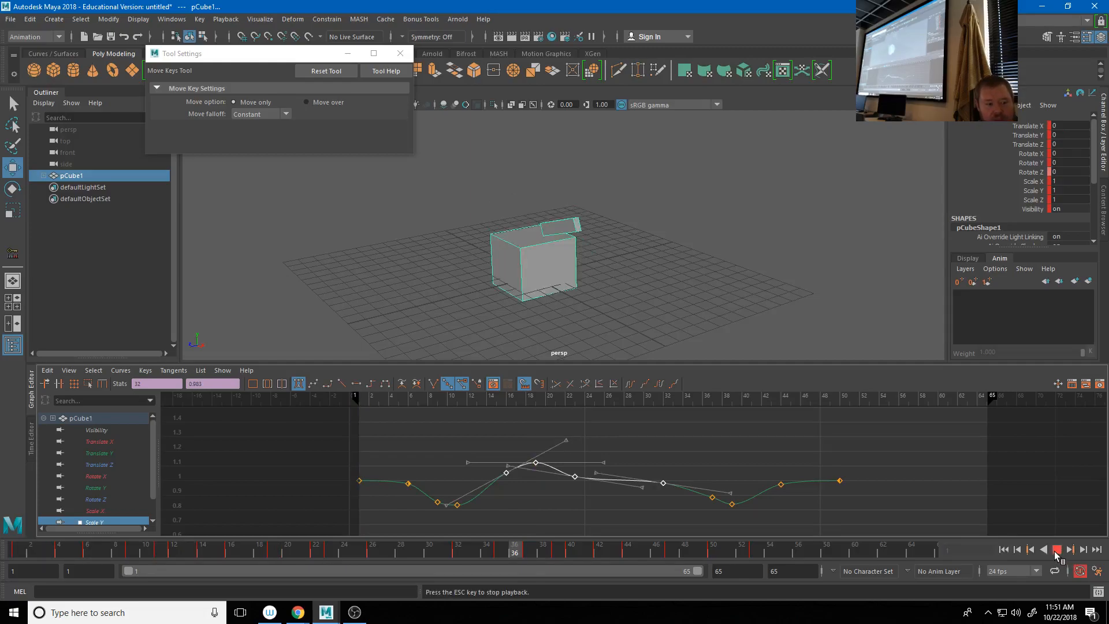
Step: Move all Scale Y keys earlier on the timeline and replay from frame 1
click(1056, 549)
drag(339, 432, 878, 534)
shift+middle_drag(612, 509, 589, 507)
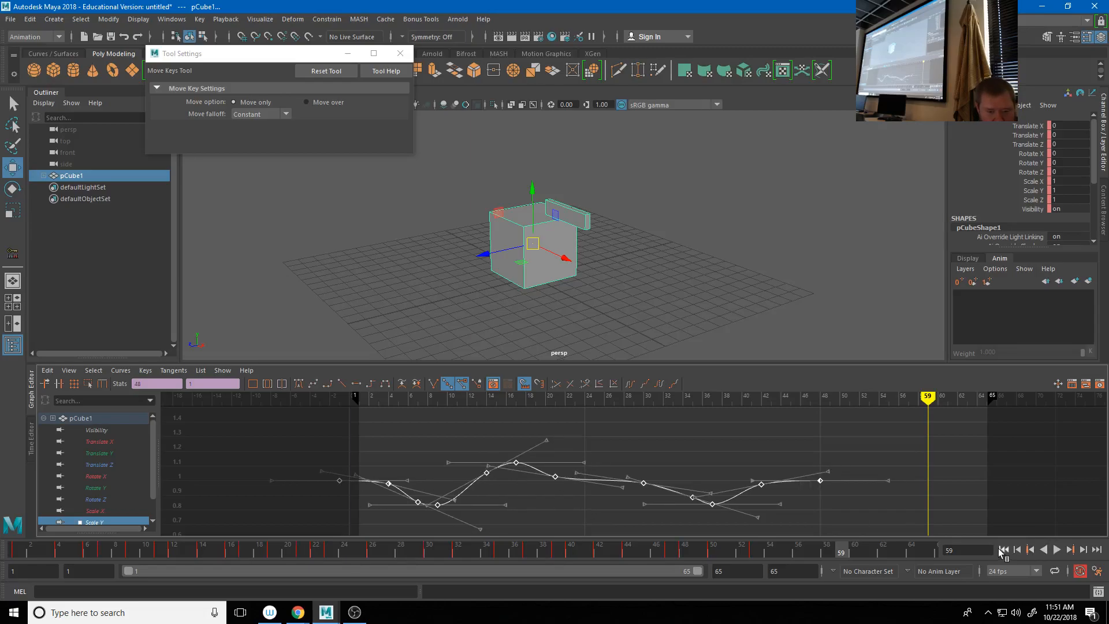
click(1002, 550)
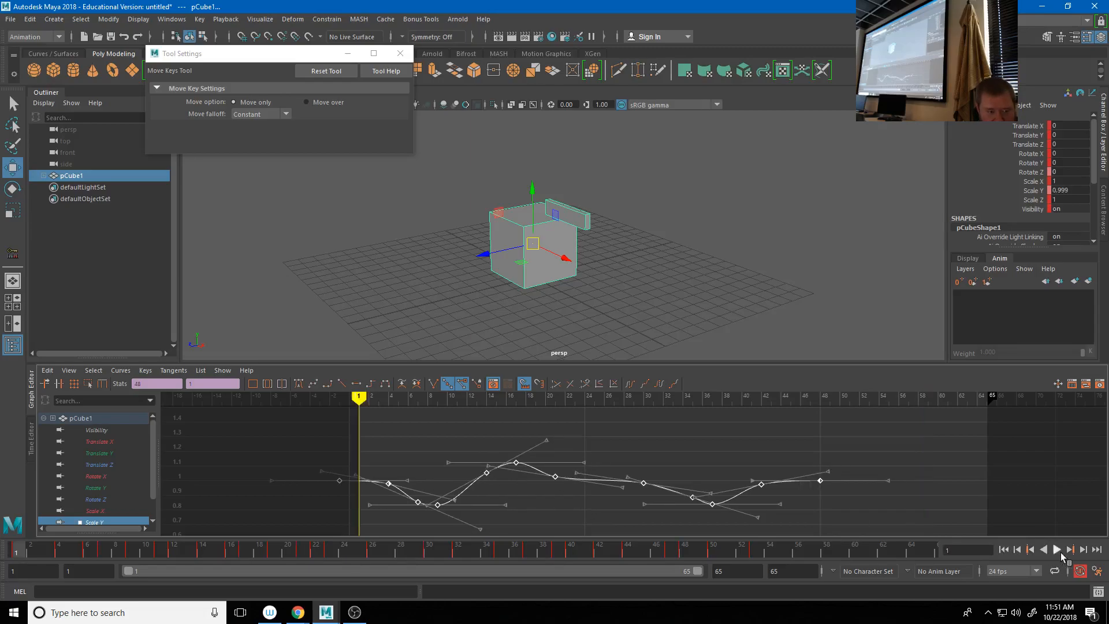
click(1058, 550)
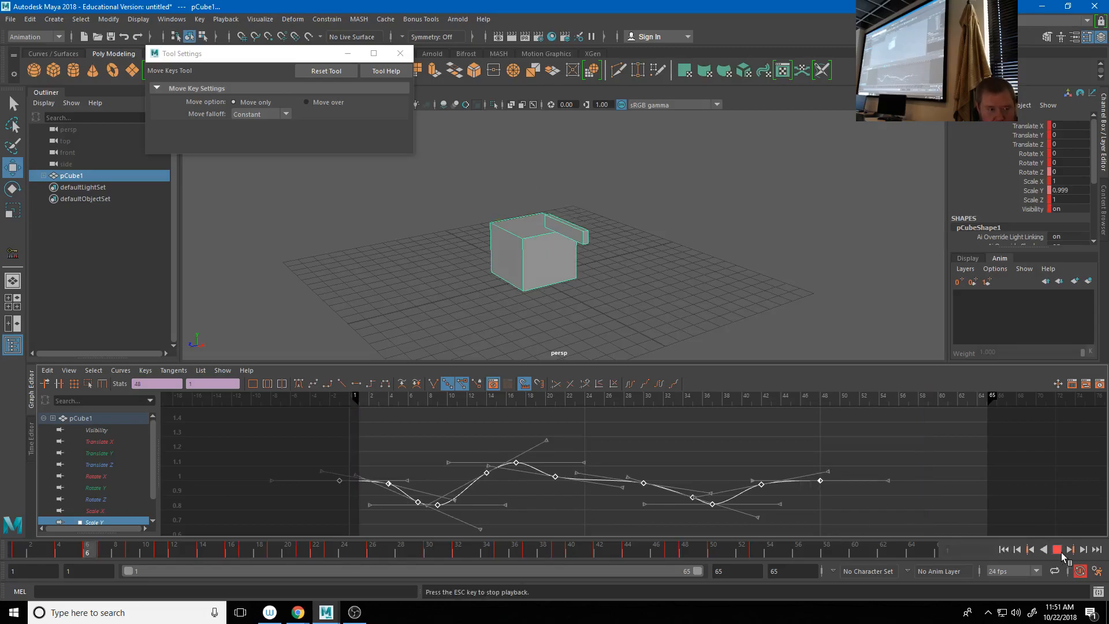
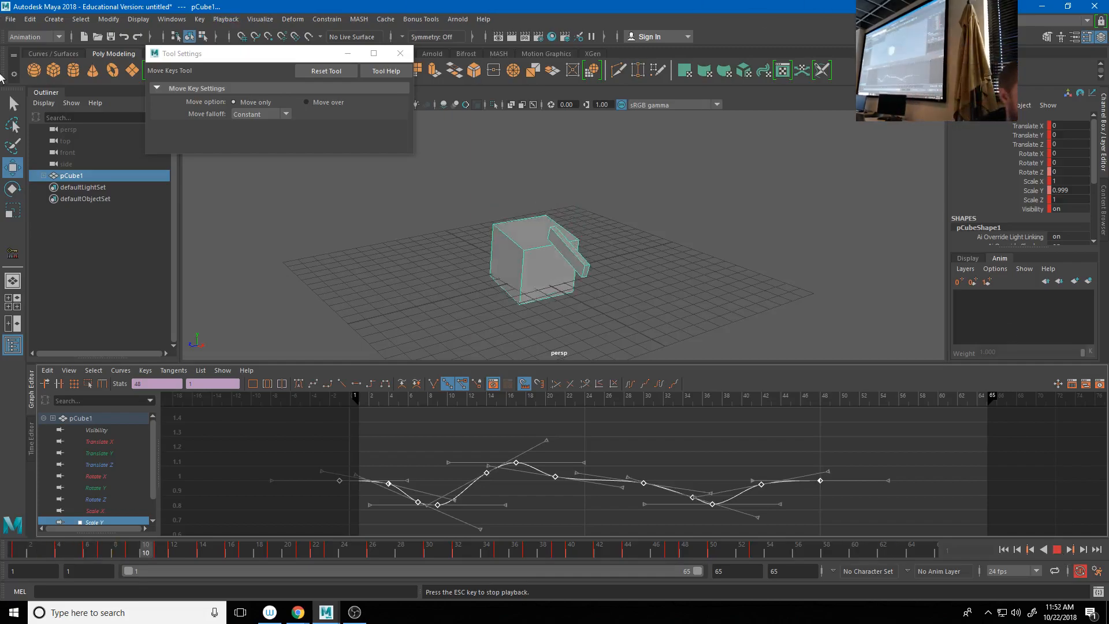
Step: Stop the cube's playback at frame 47, close the key tool settings, and start a new scene
click(1058, 550)
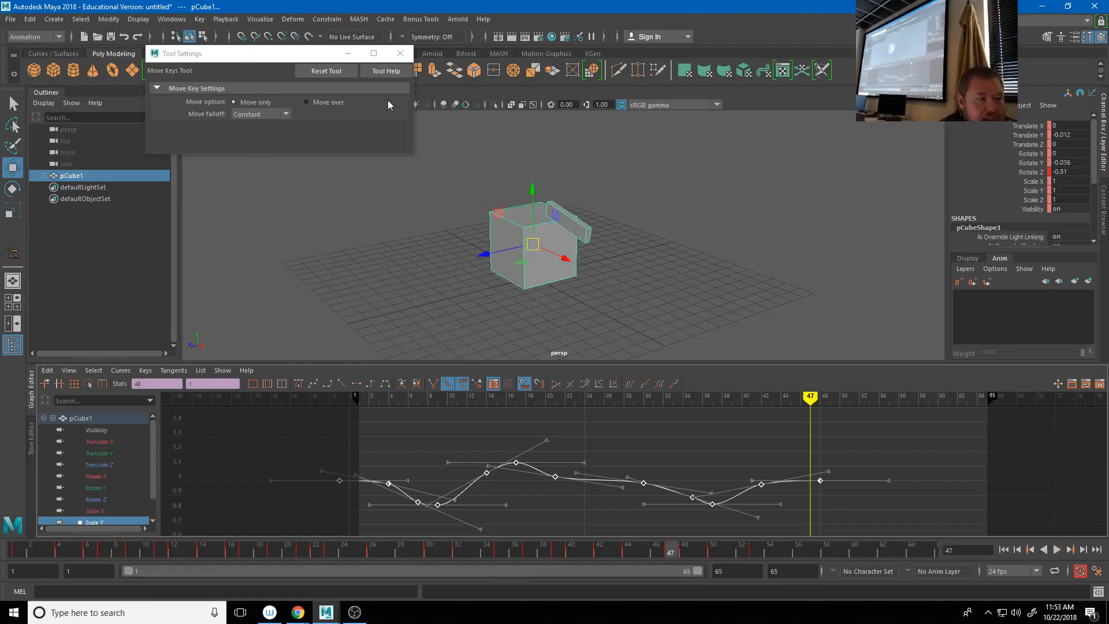
click(399, 53)
click(12, 18)
click(36, 36)
Step: Discard the unsaved cube scene and bring up the animBot help page in Chrome
click(553, 311)
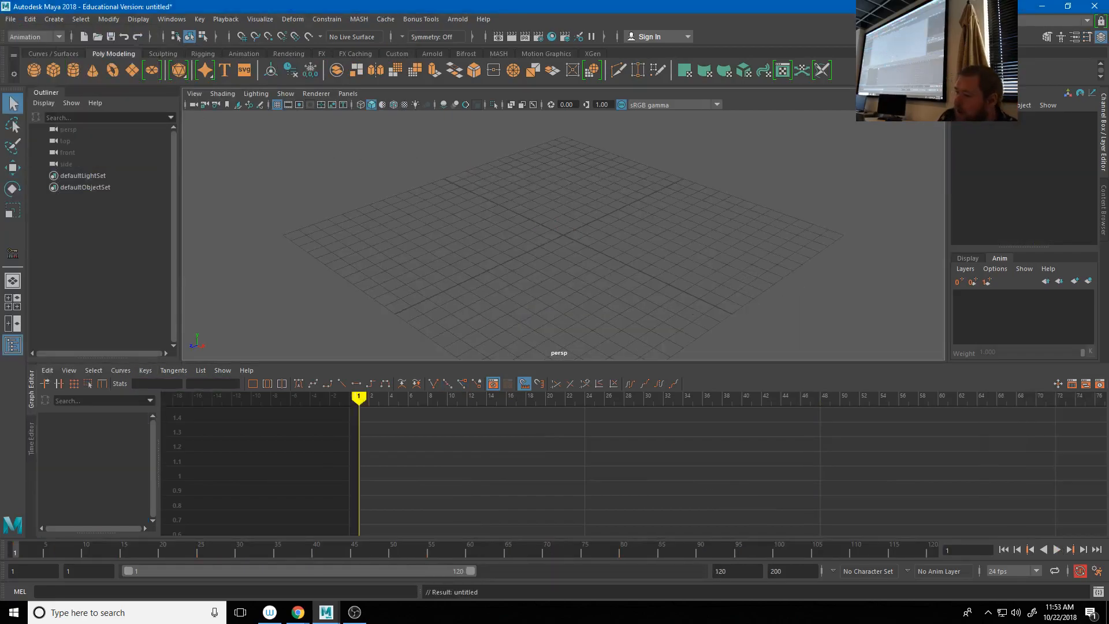
key(alt+Tab)
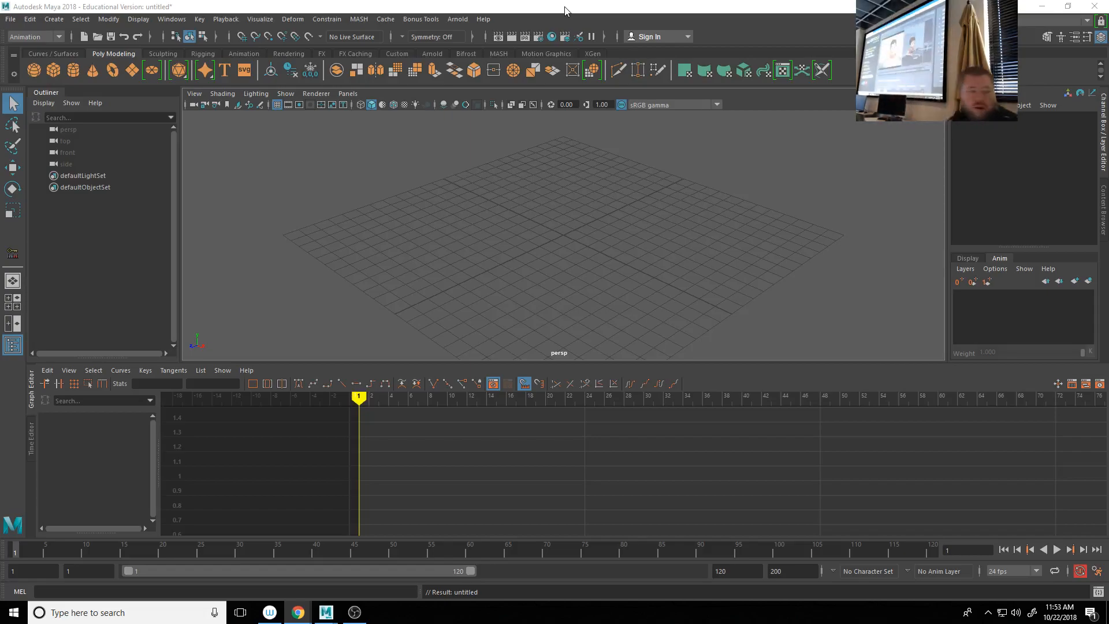
key(alt+Tab)
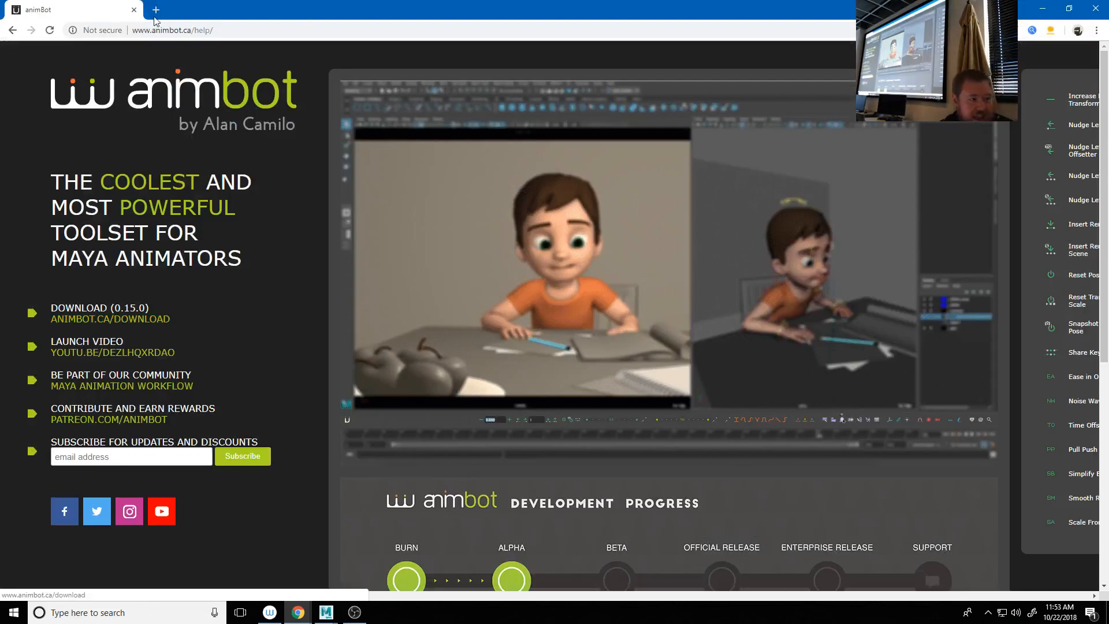
Step: Start the animBot download and point the save location at the \\etsue3 share
click(130, 319)
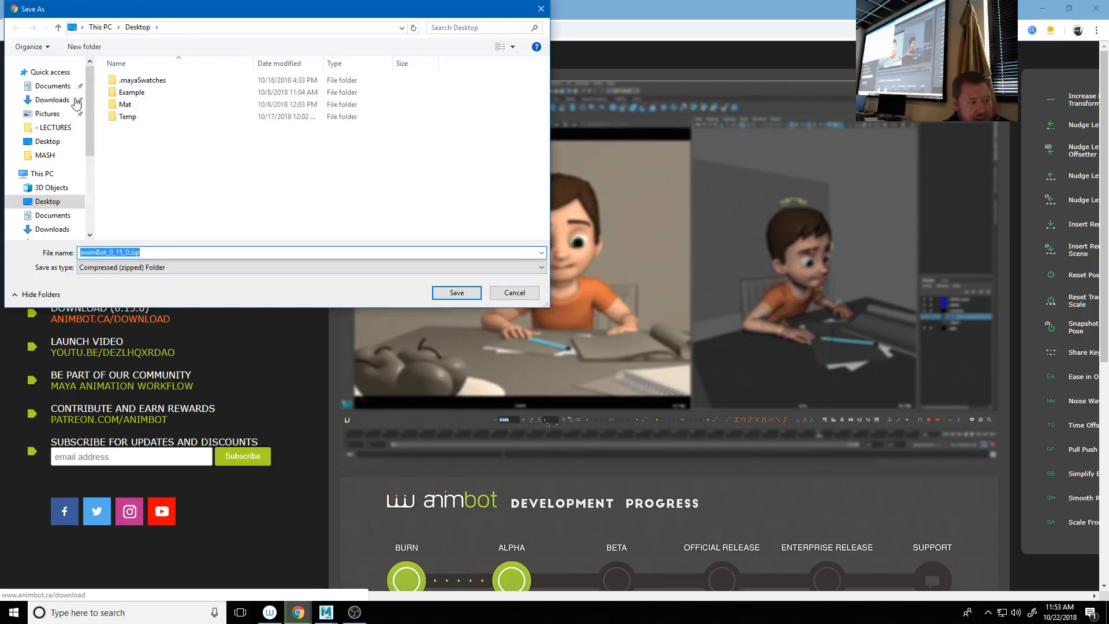
click(207, 26)
text(\\etsue3)
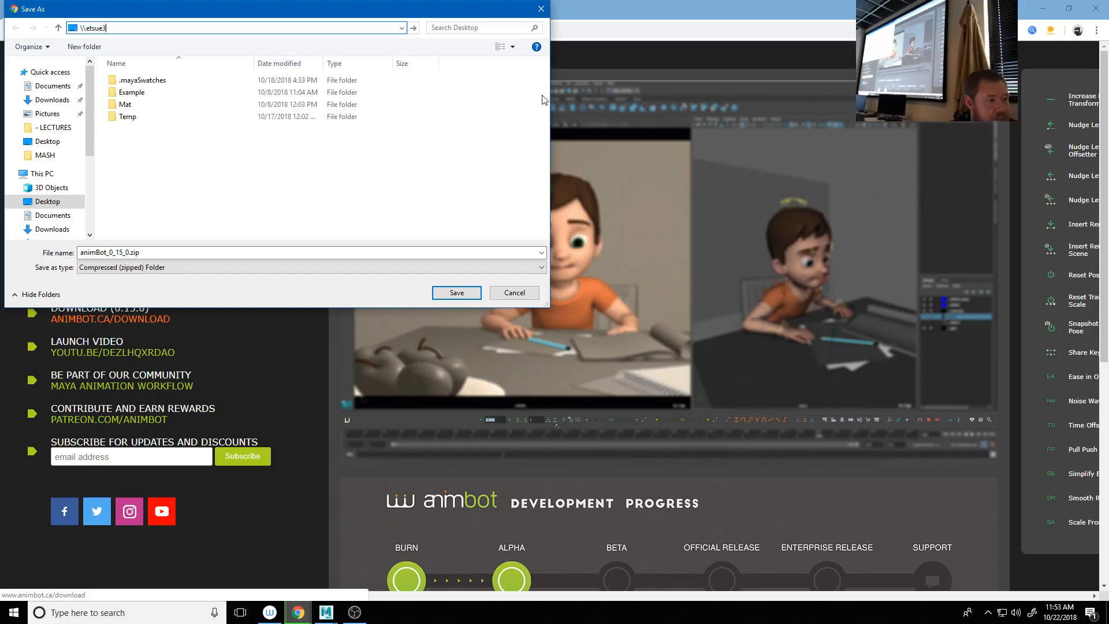
key(Return)
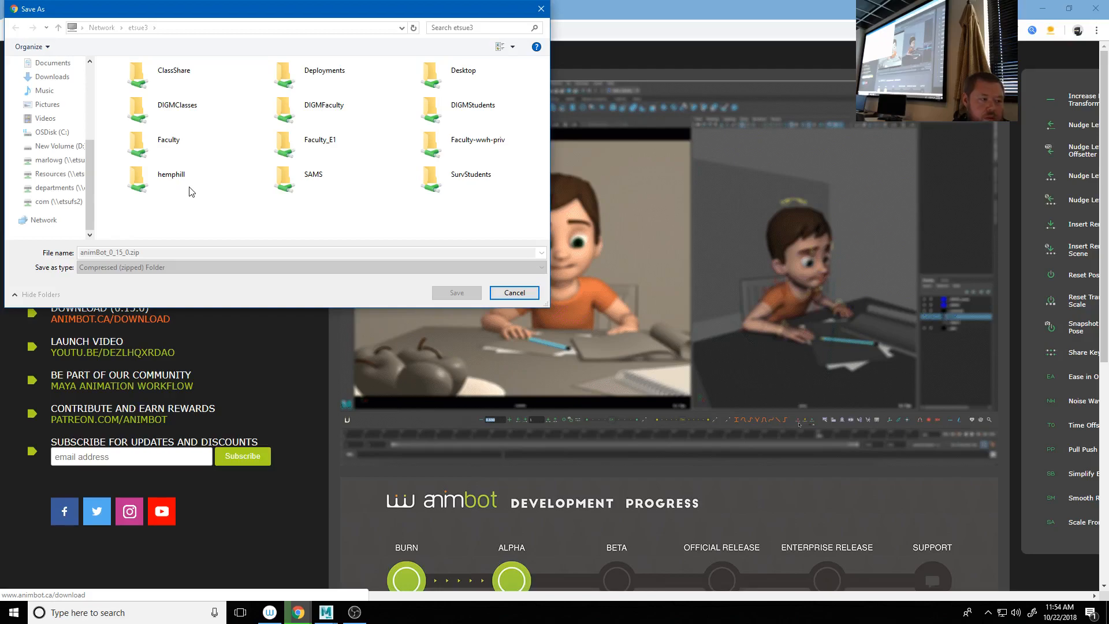
Step: Save animBot_0_15_0.zip into DIGMClasses > class folder > 3d Anim > resources
double_click(174, 113)
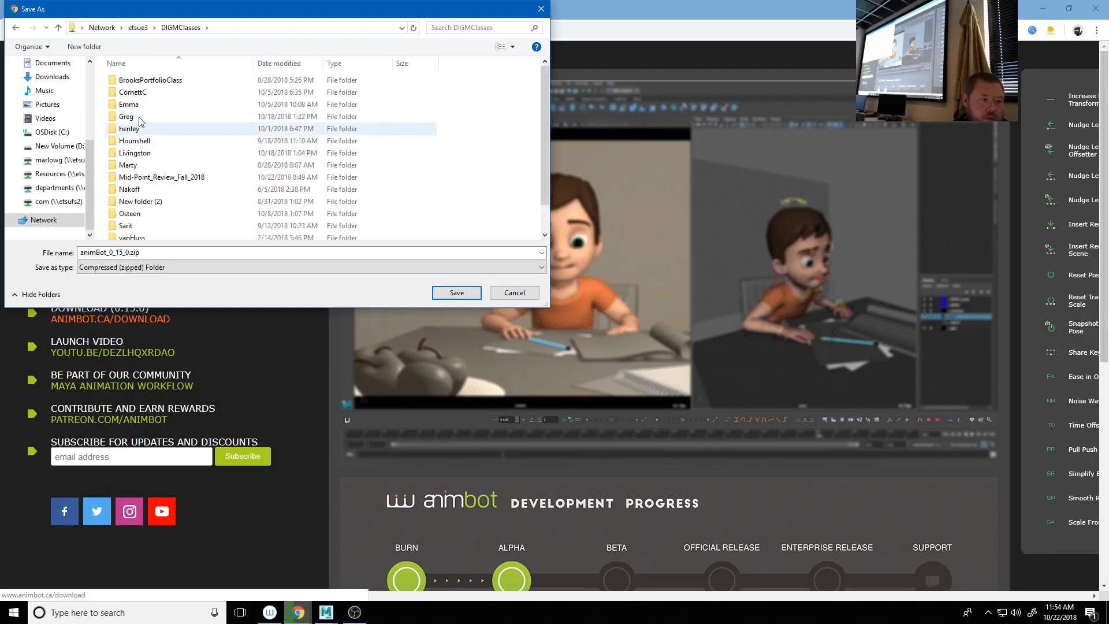
double_click(131, 116)
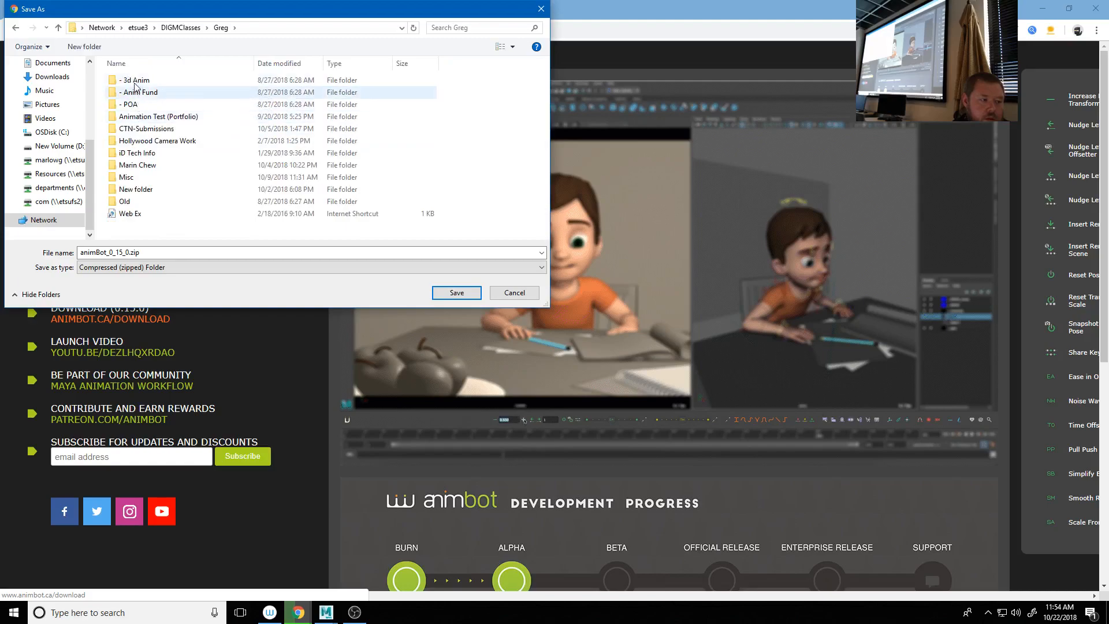
double_click(135, 81)
double_click(134, 91)
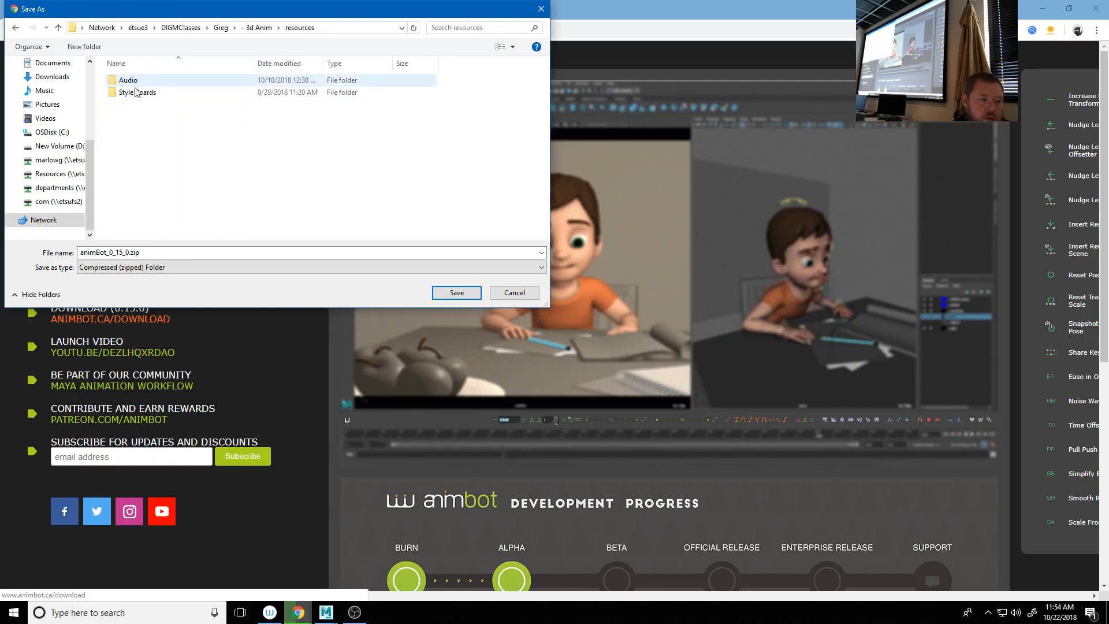
click(457, 293)
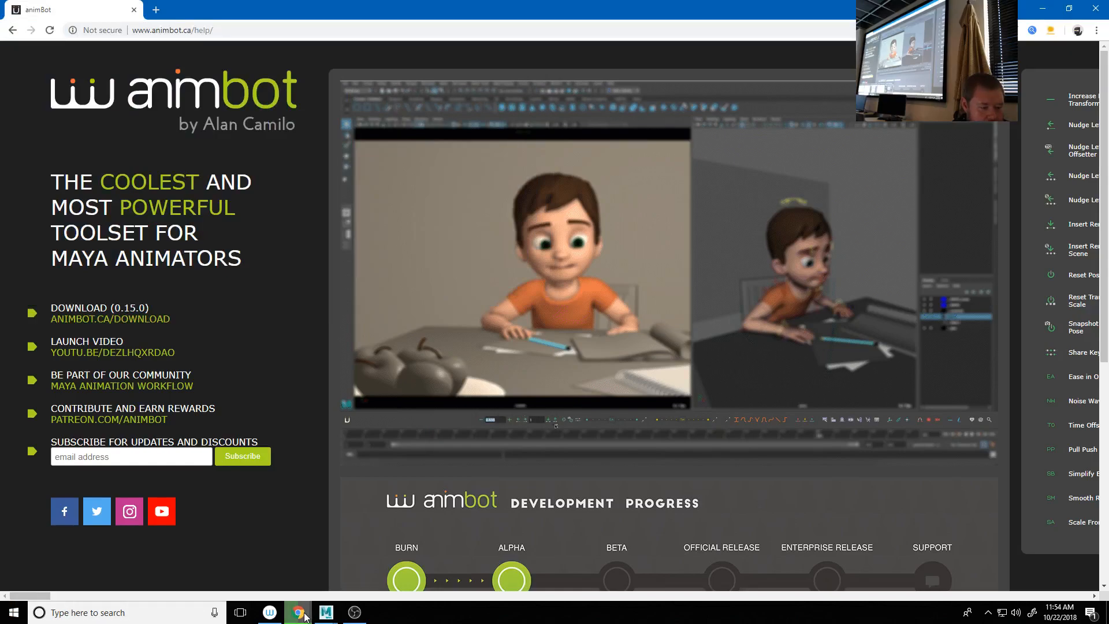
Step: Show the downloading animBot zip in its folder in File Explorer
mouse_move(304, 617)
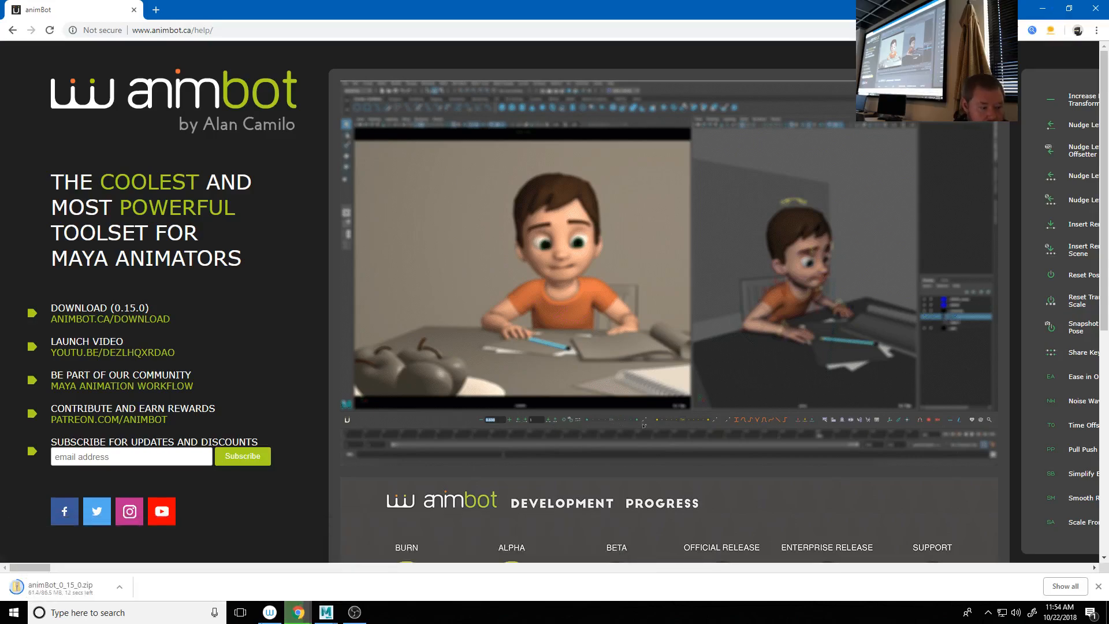
click(118, 587)
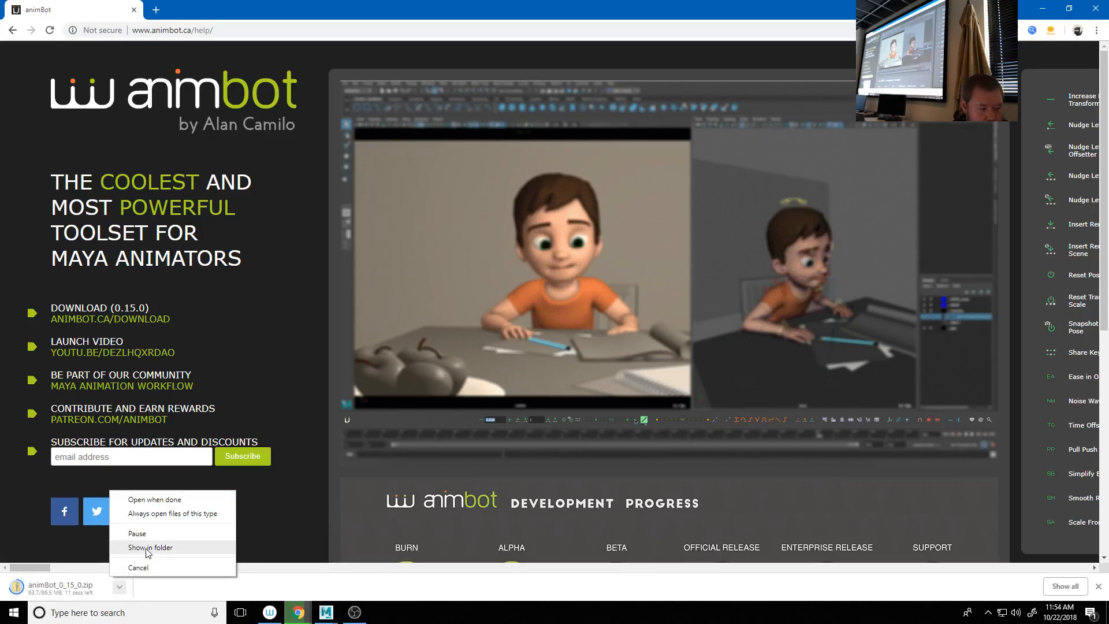
click(149, 547)
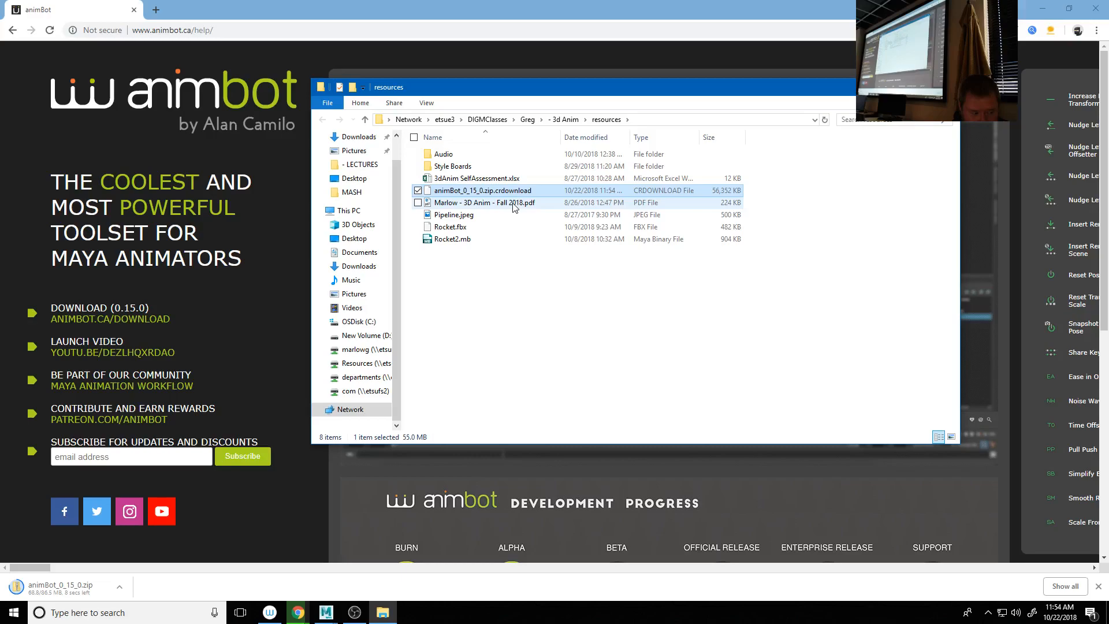
Step: Copy animBot_0_15_0.zip from the resources folder and paste it onto the desktop
click(1038, 10)
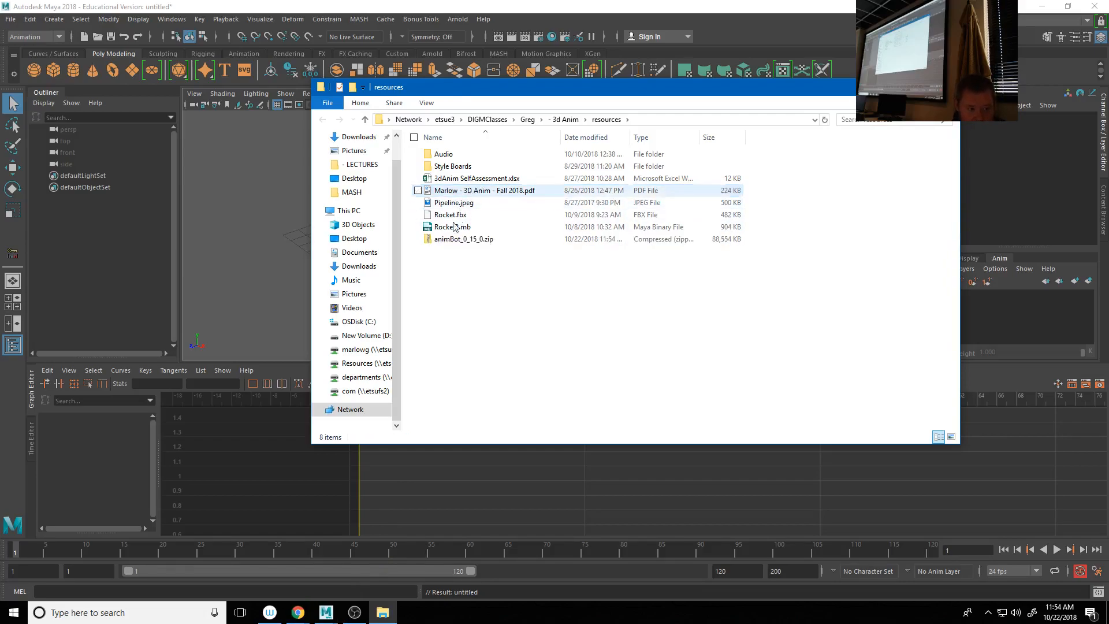
right_click(452, 245)
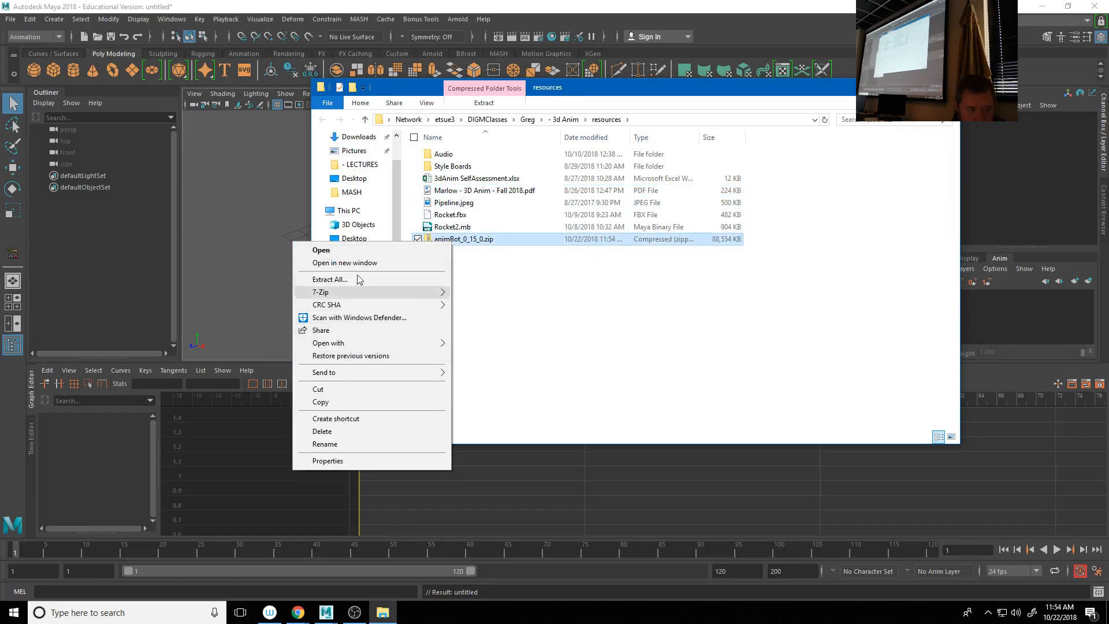
click(459, 264)
click(452, 242)
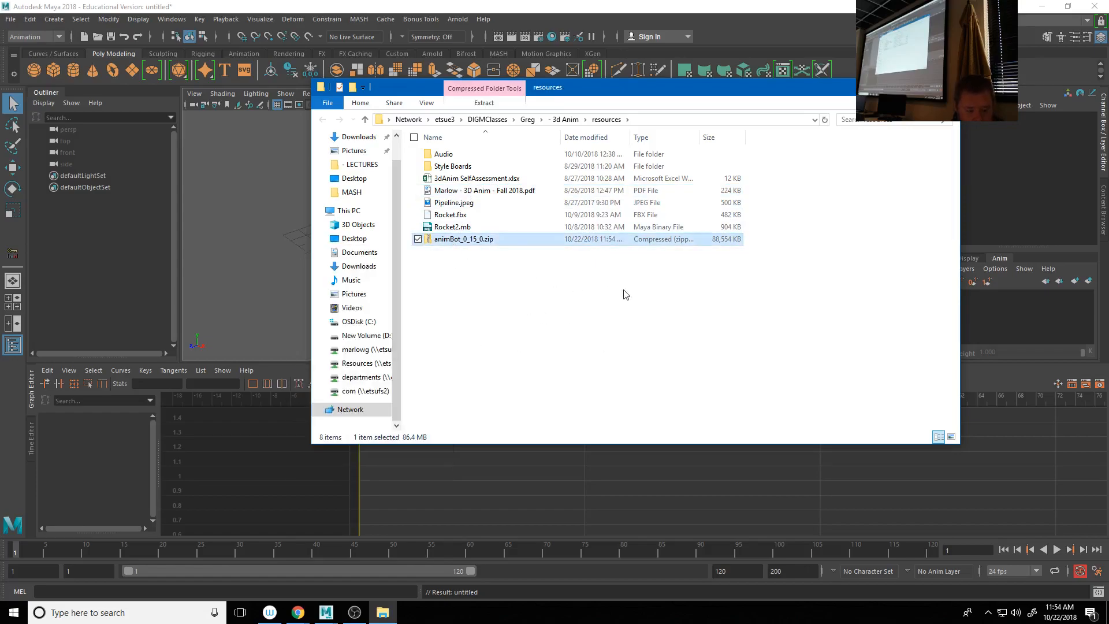
click(1039, 7)
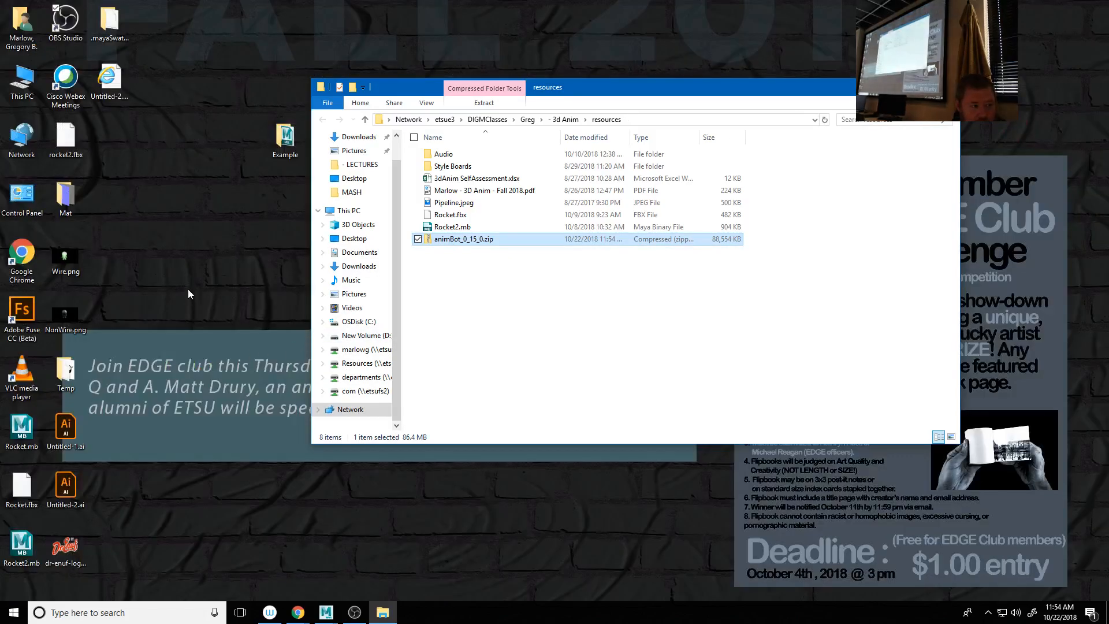
right_click(209, 280)
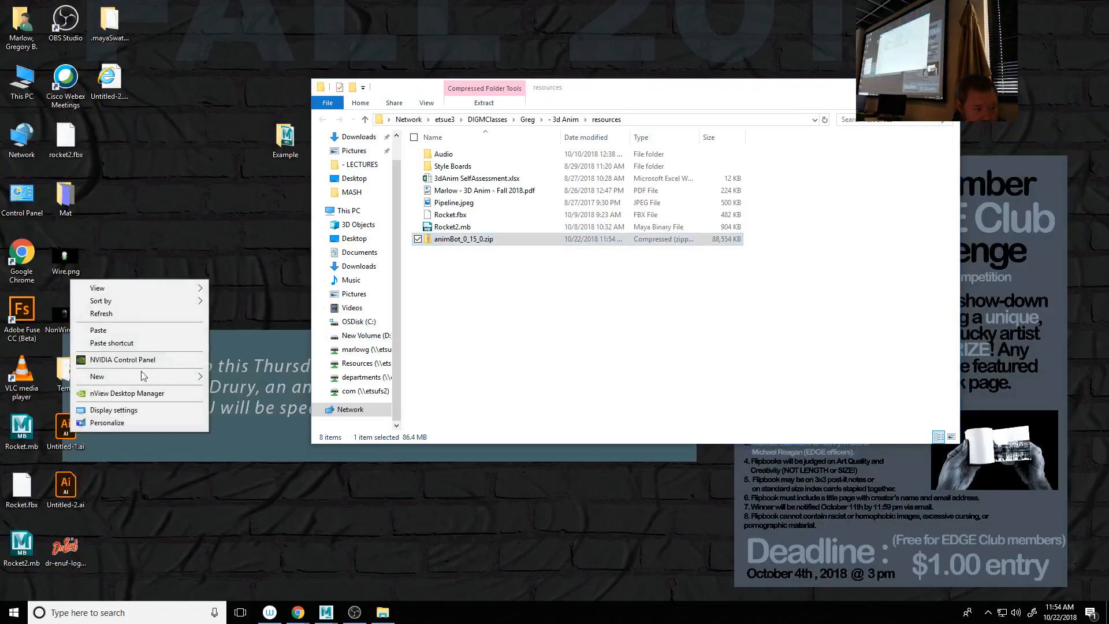
click(122, 332)
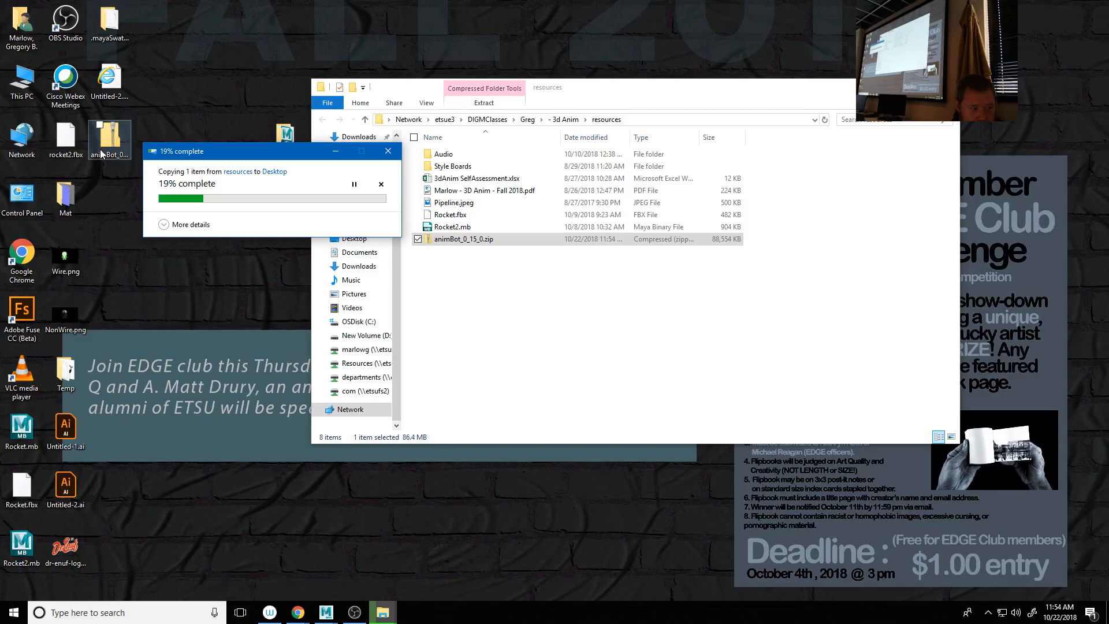
Step: Extract the desktop zip with 7-Zip into an animBot_0_15_0 folder
drag(101, 154, 196, 258)
right_click(196, 258)
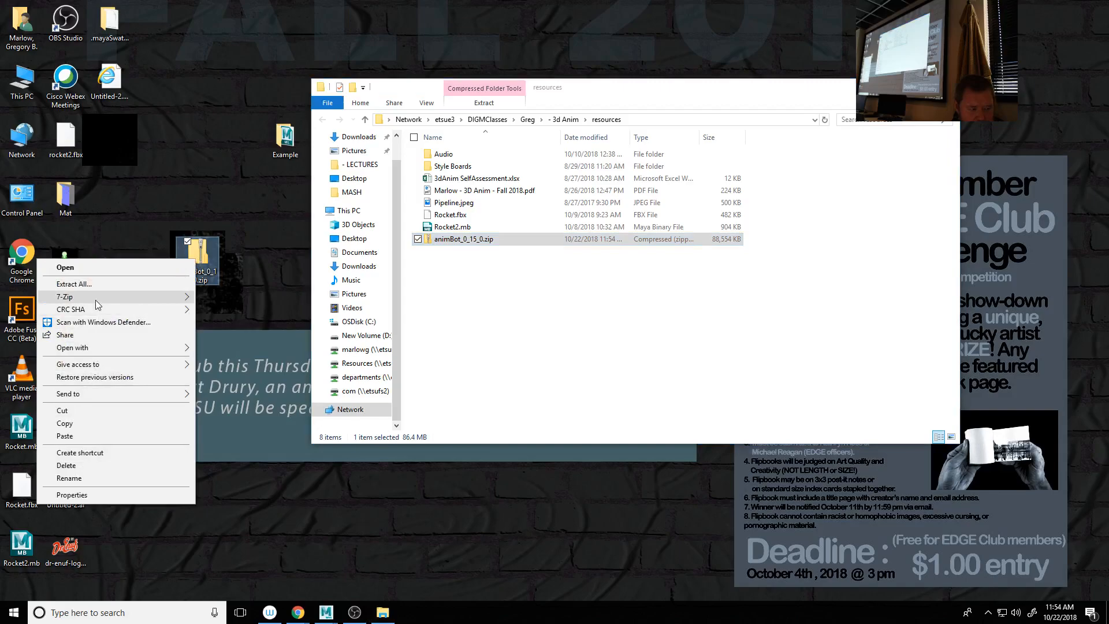
mouse_move(95, 299)
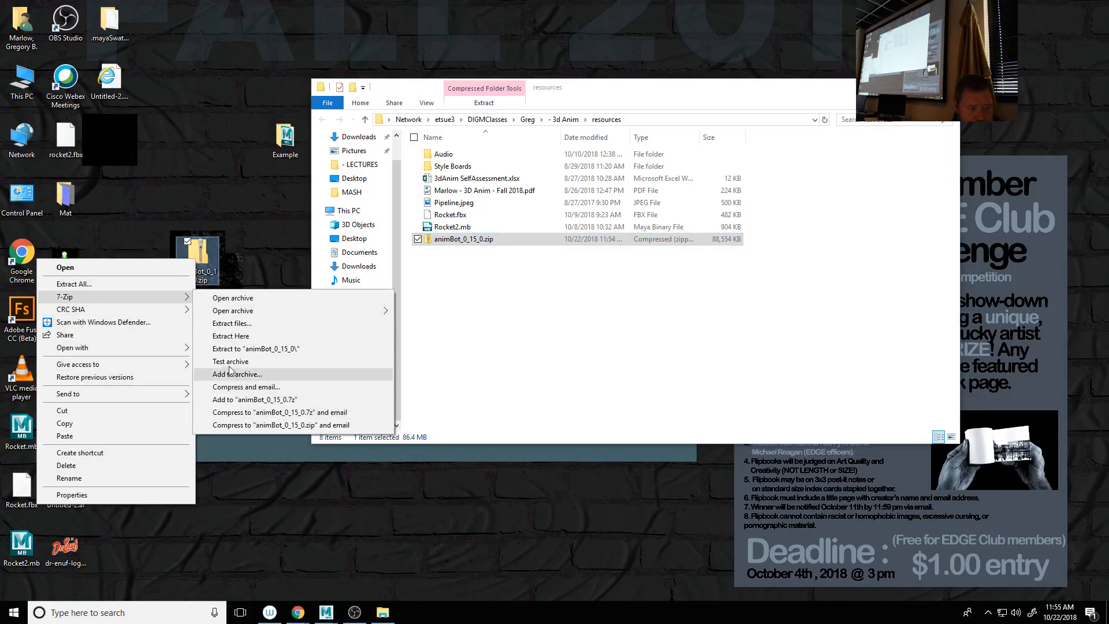
click(228, 348)
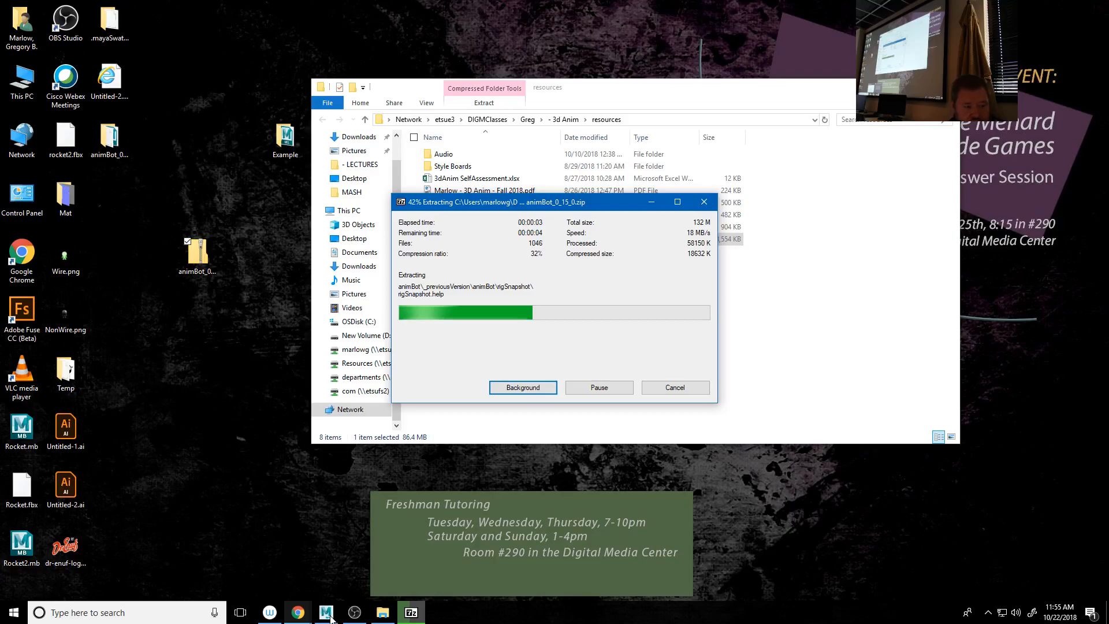
Step: Drop animBot Drag'n Drop Install.mel into Maya's viewport, then close both Explorer windows
double_click(109, 144)
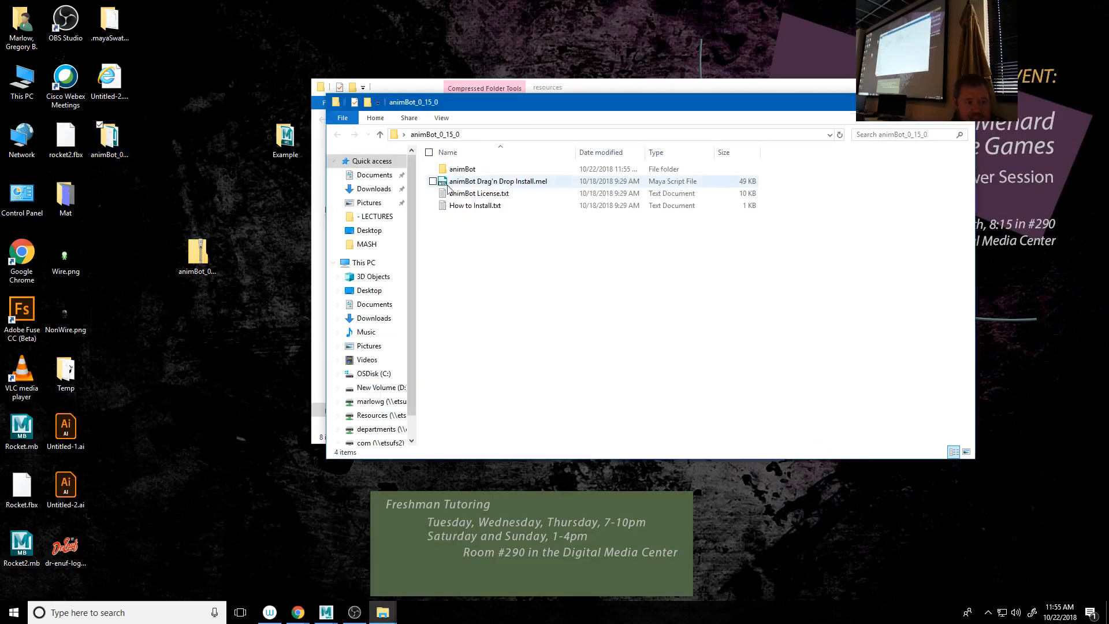
click(511, 183)
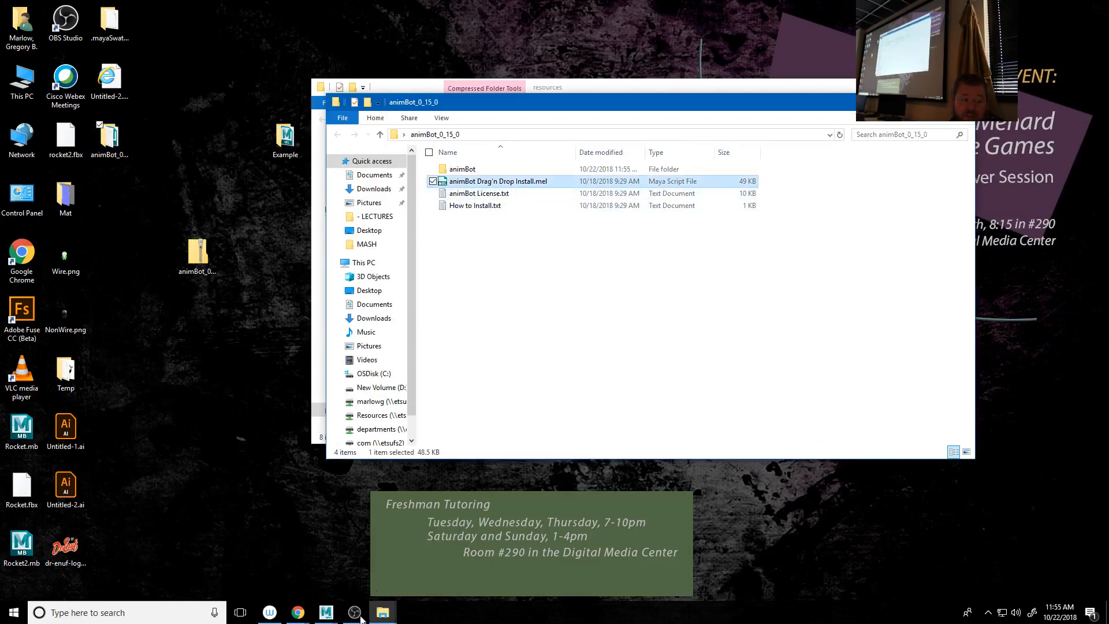
mouse_move(327, 613)
click(376, 568)
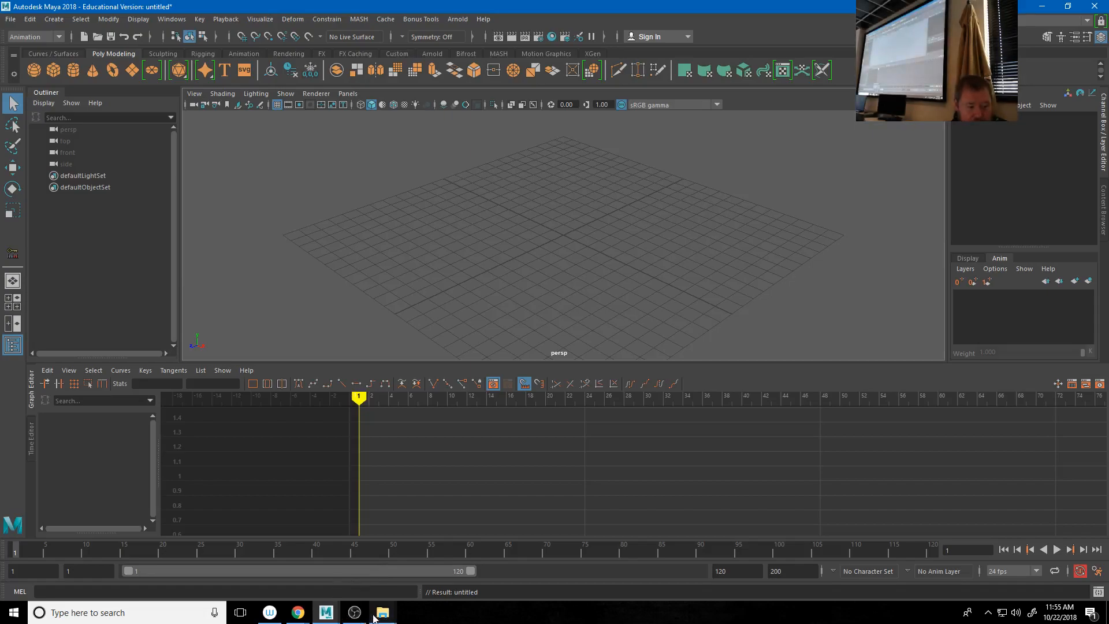
click(384, 614)
click(420, 570)
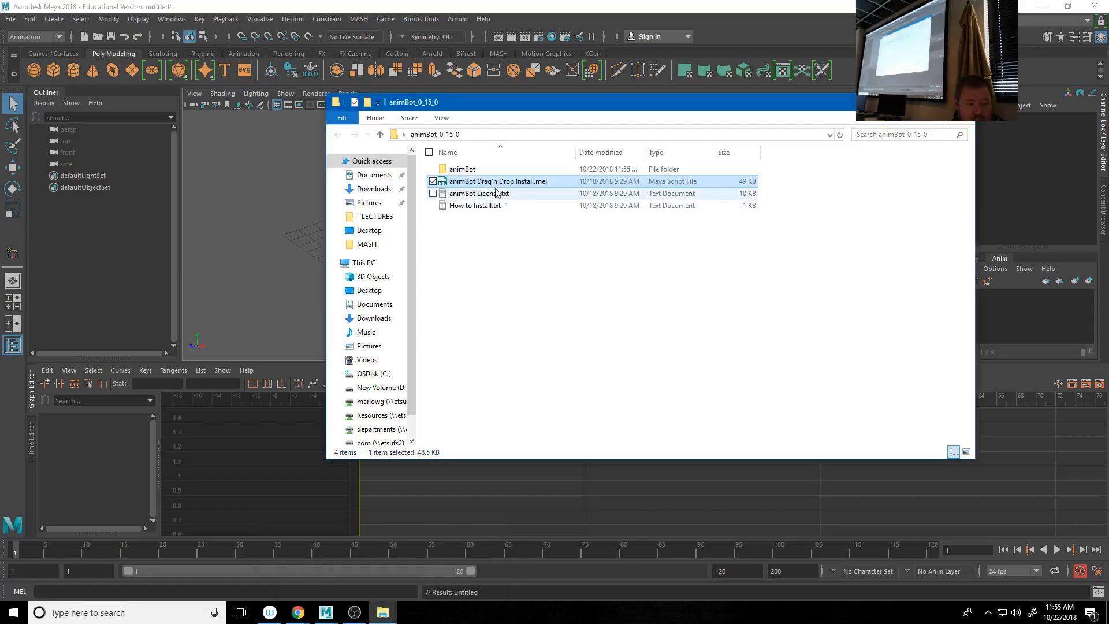
drag(280, 213, 249, 230)
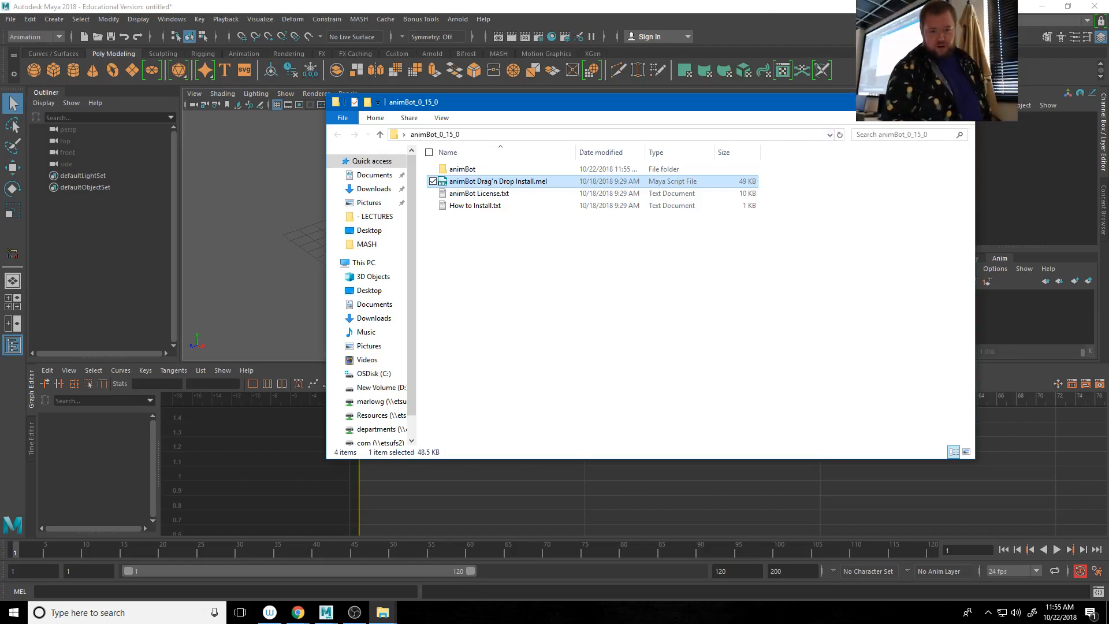
click(961, 102)
click(946, 87)
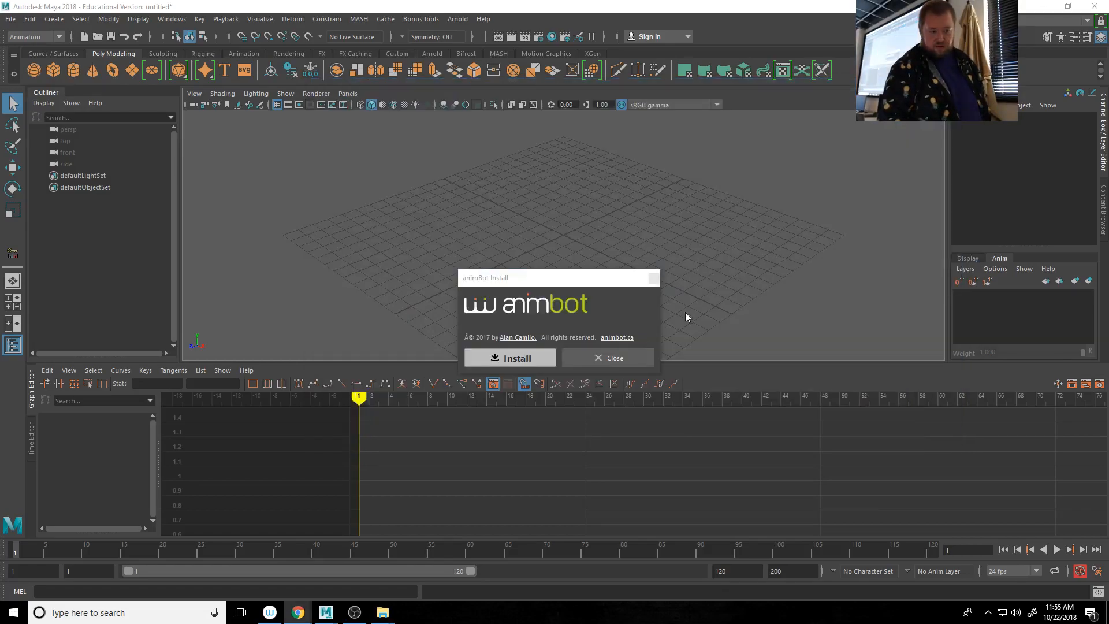
Step: Install animBot with cycle check off and launch at startup, then close its welcome message
click(547, 359)
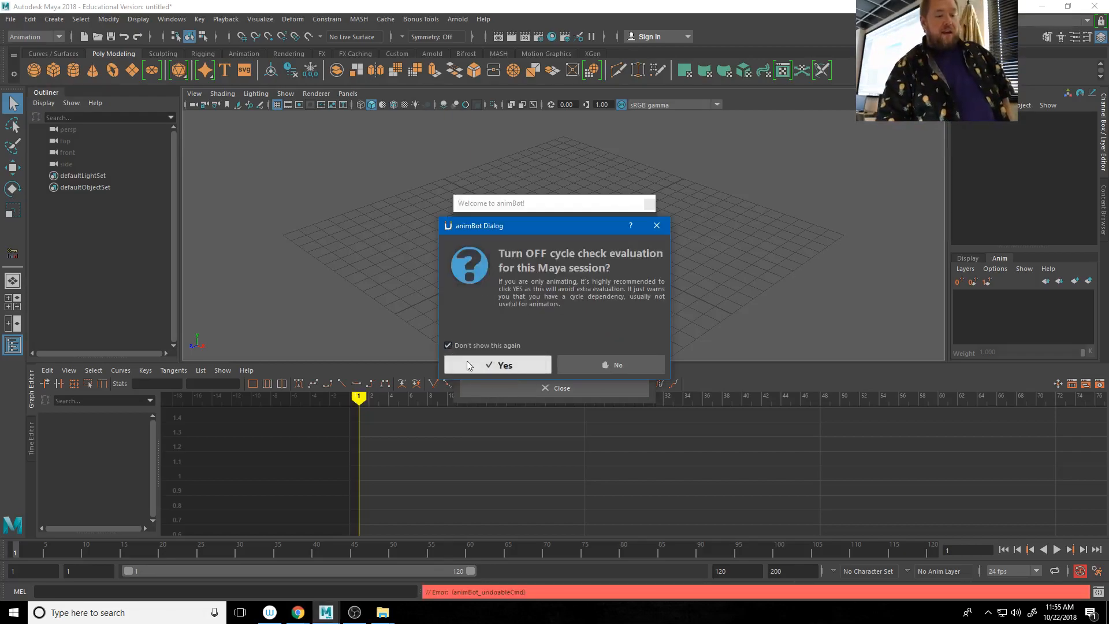
click(496, 365)
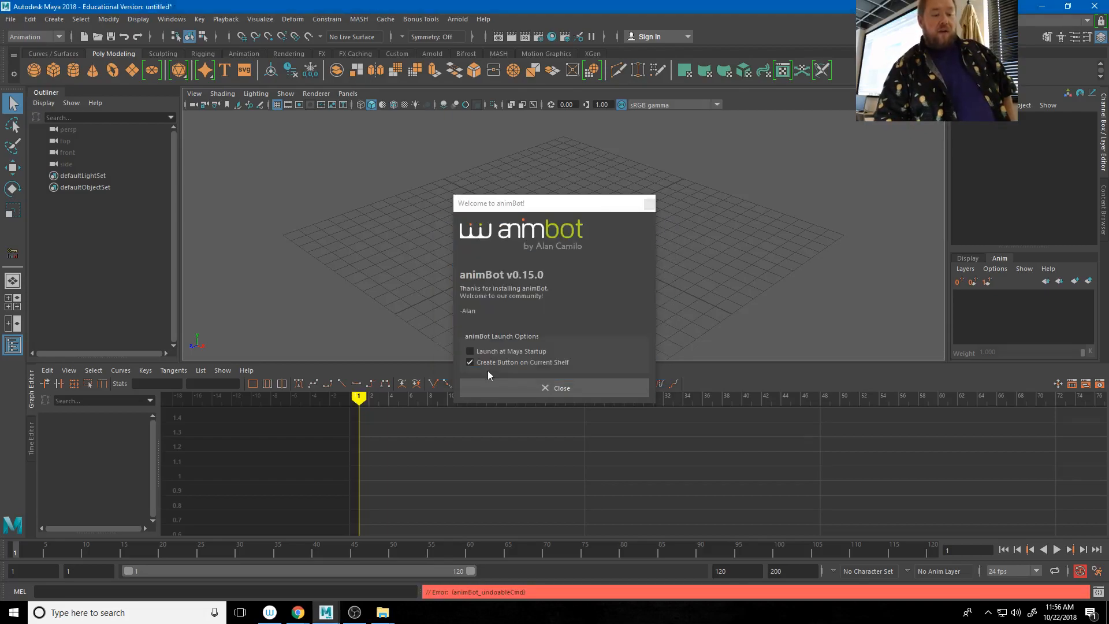
click(473, 351)
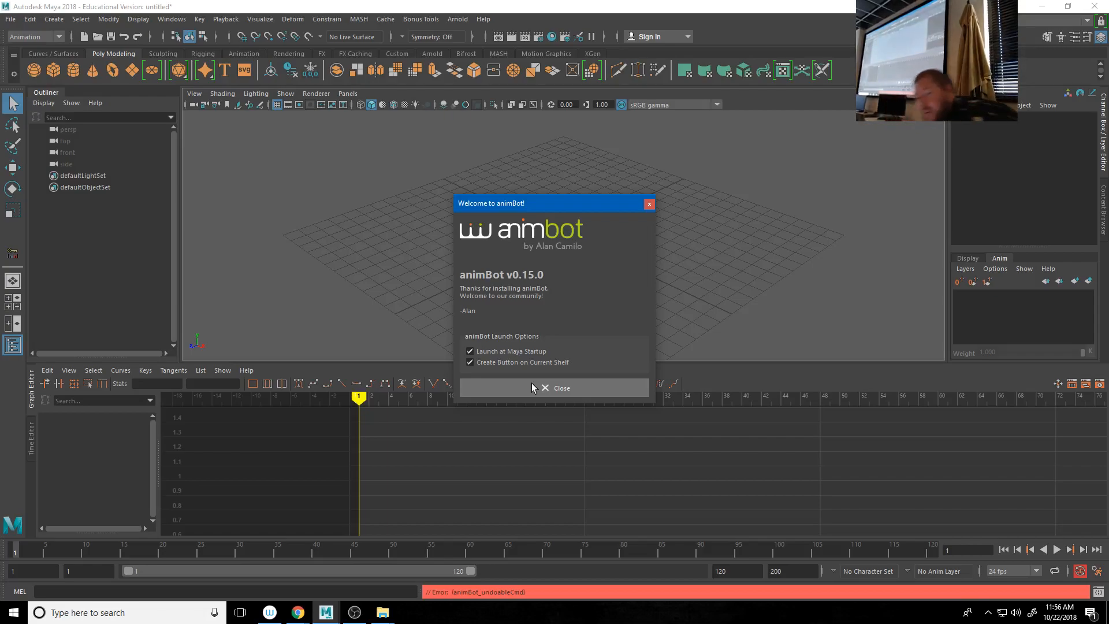
click(532, 387)
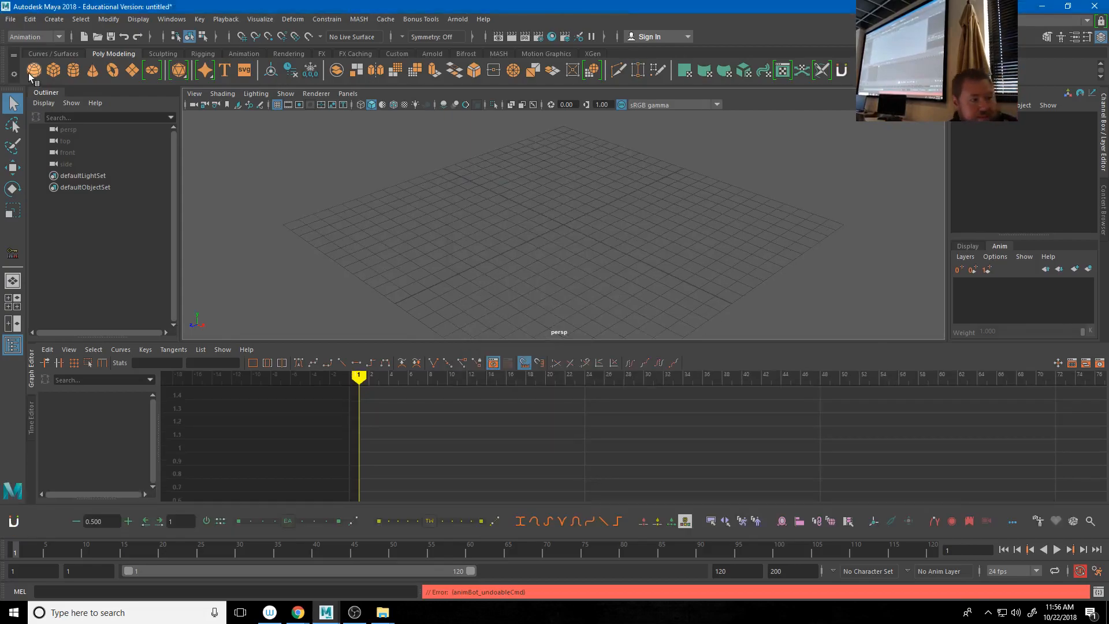
Step: Key the sphere at frames 1, 20 and 10 with the Move tool active
alt+drag(582, 257, 542, 242)
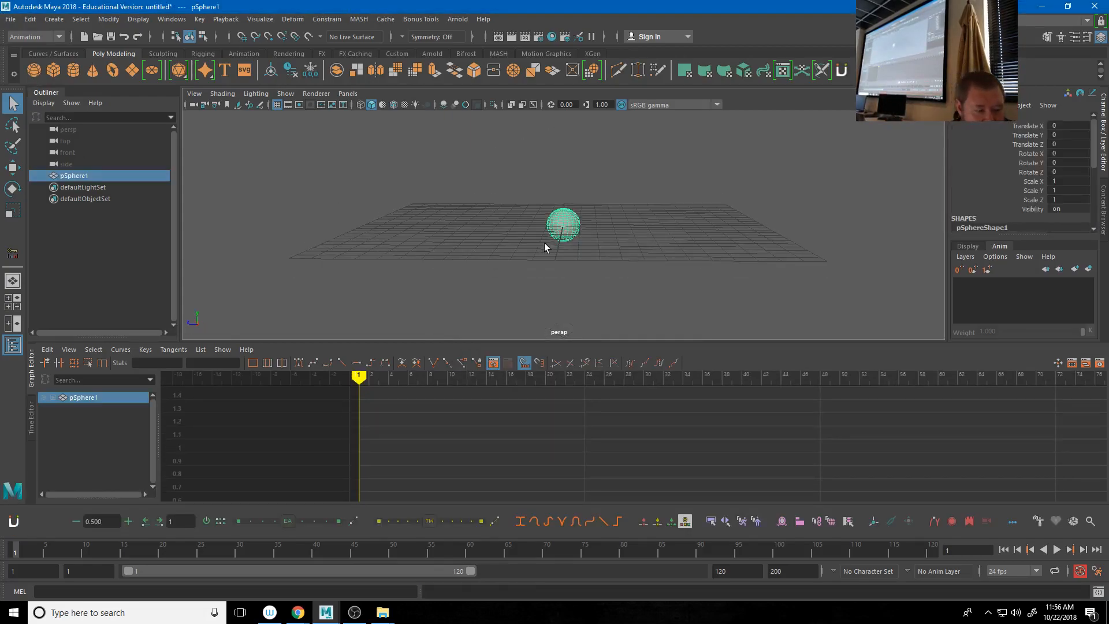
key(w)
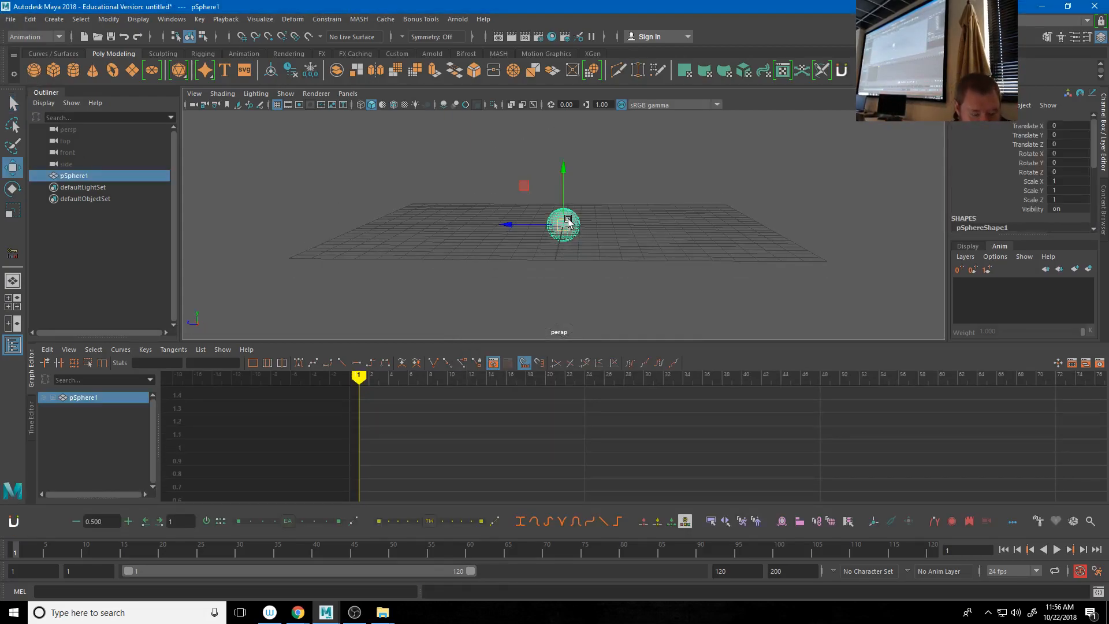
key(s)
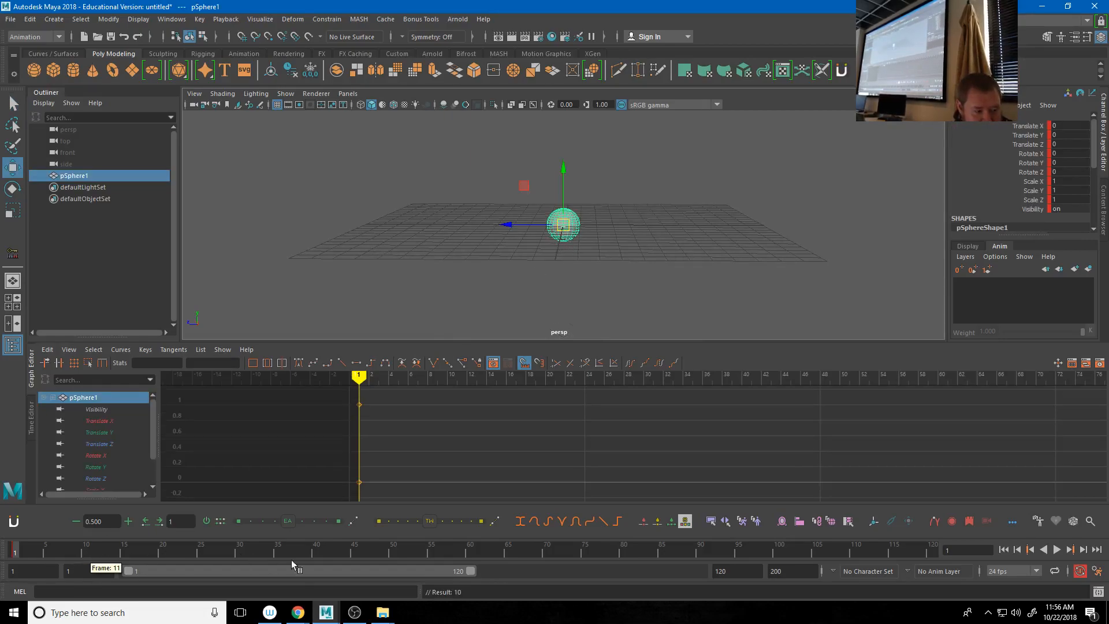
key(alt+v)
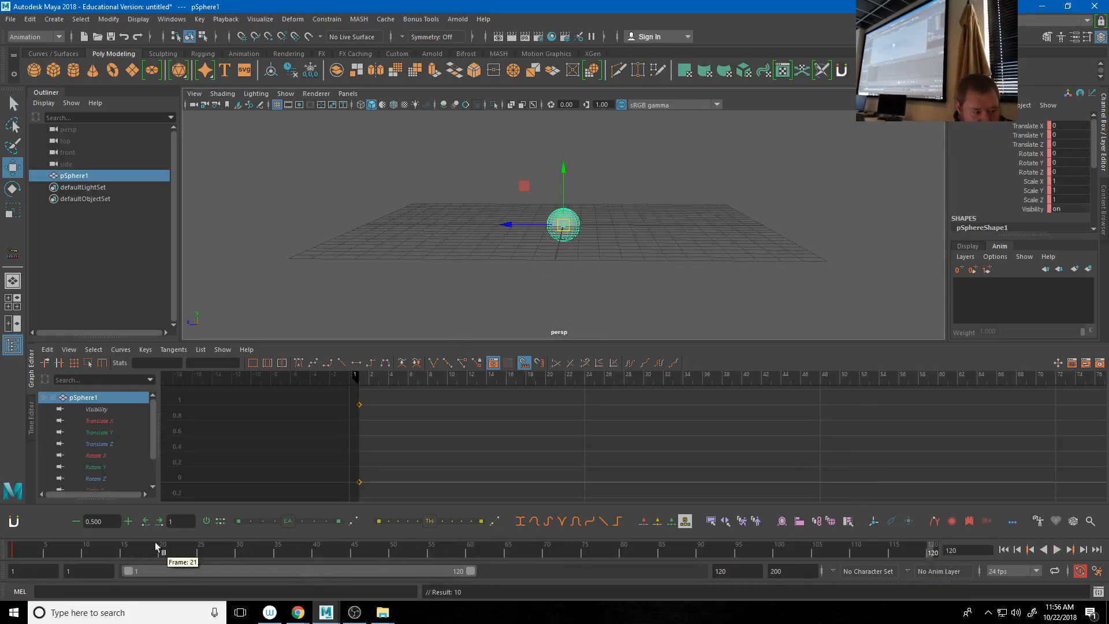
mouse_move(142, 547)
mouse_down()
mouse_move(180, 553)
mouse_move(163, 553)
mouse_up()
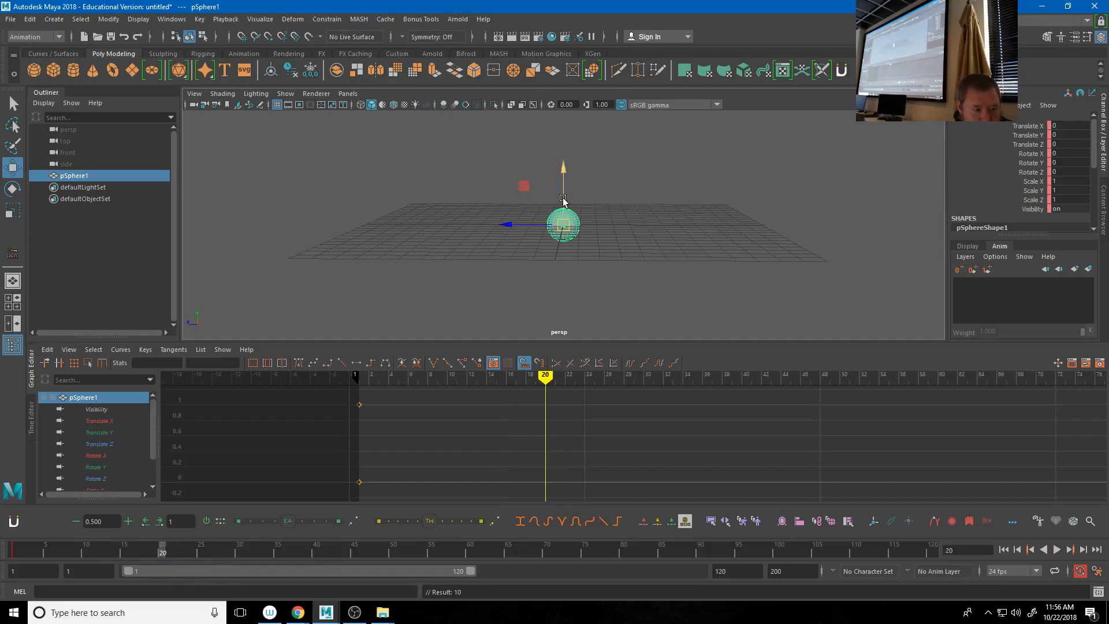
key(s)
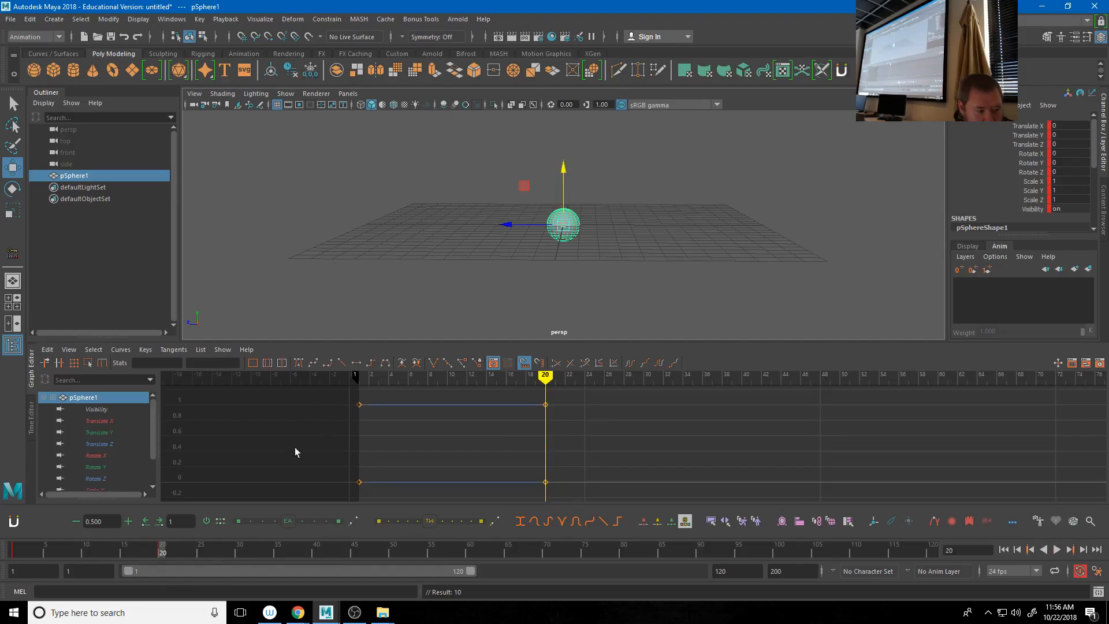
click(83, 556)
key(s)
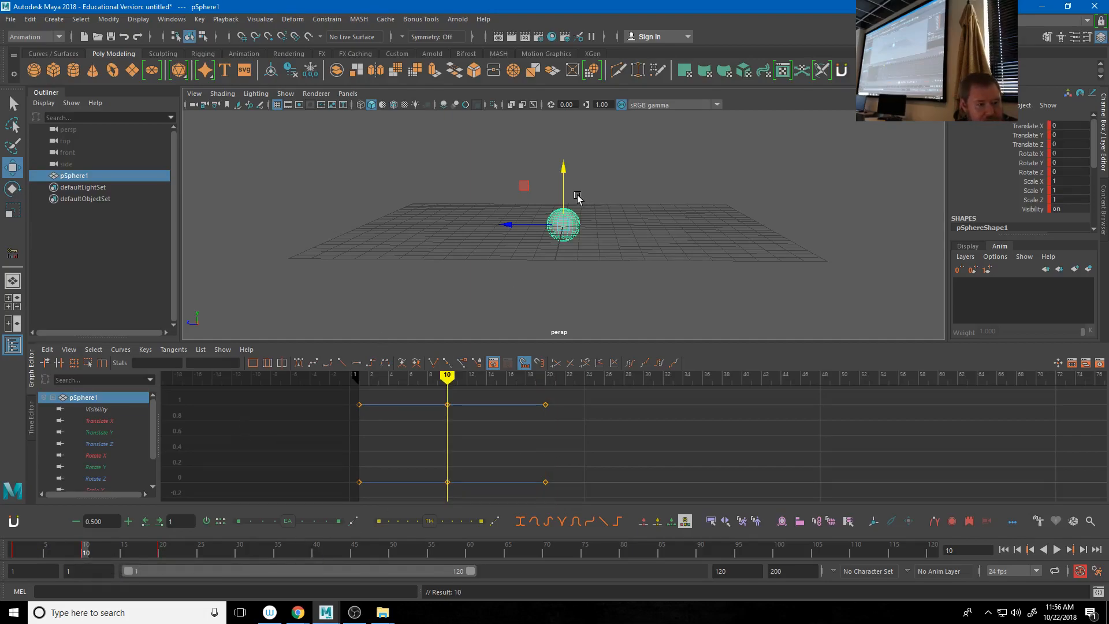
Step: Raise the sphere high in Y at frame 10 and frame its curve in the Graph Editor
drag(563, 196, 542, 60)
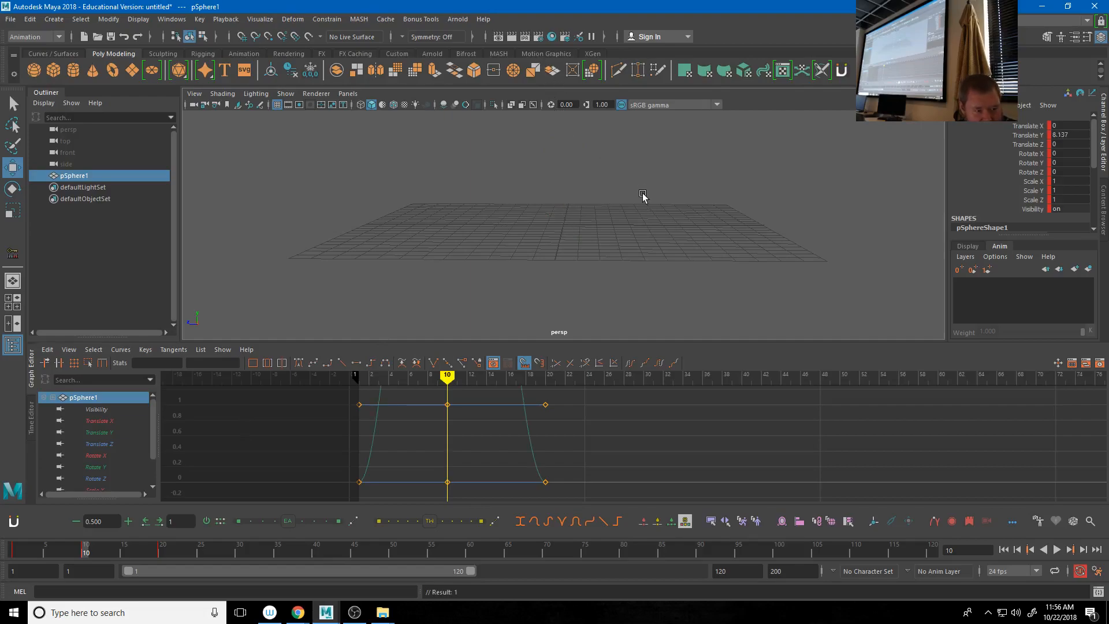
alt+middle_drag(641, 191, 658, 300)
alt+right_drag(641, 212, 564, 207)
alt+middle_drag(592, 263, 647, 261)
alt+middle_drag(487, 450, 626, 465)
alt+shift+right_drag(698, 462, 692, 499)
alt+shift+right_drag(676, 416, 680, 443)
alt+middle_drag(683, 444, 743, 446)
alt+shift+right_drag(649, 437, 670, 430)
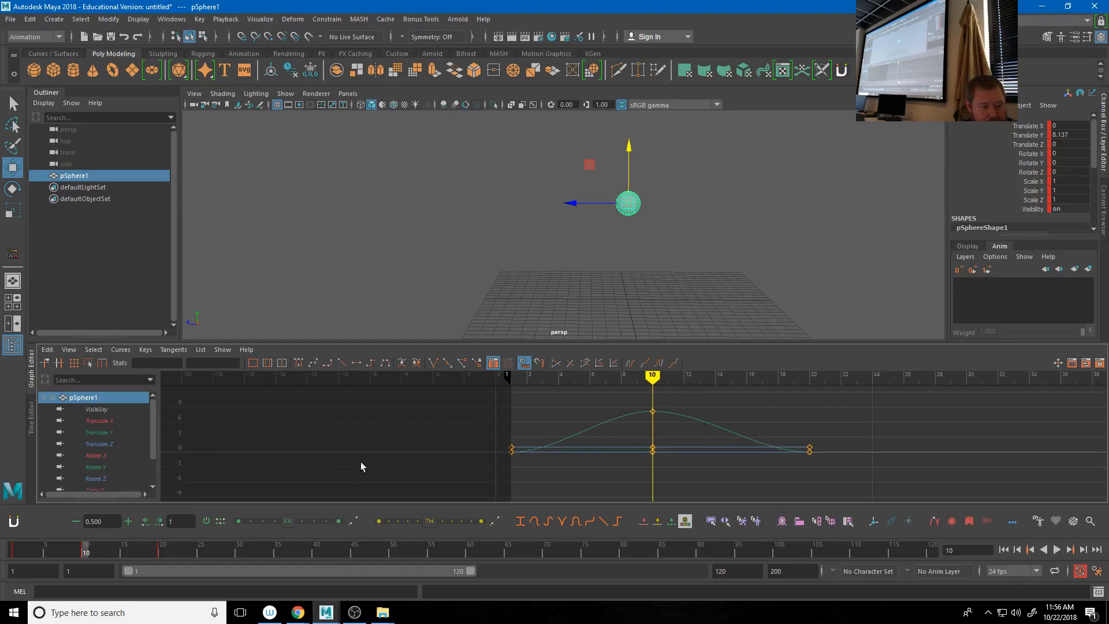
Step: Go to frame 6 and shorten the playback range to end at frame 50
click(543, 379)
click(590, 381)
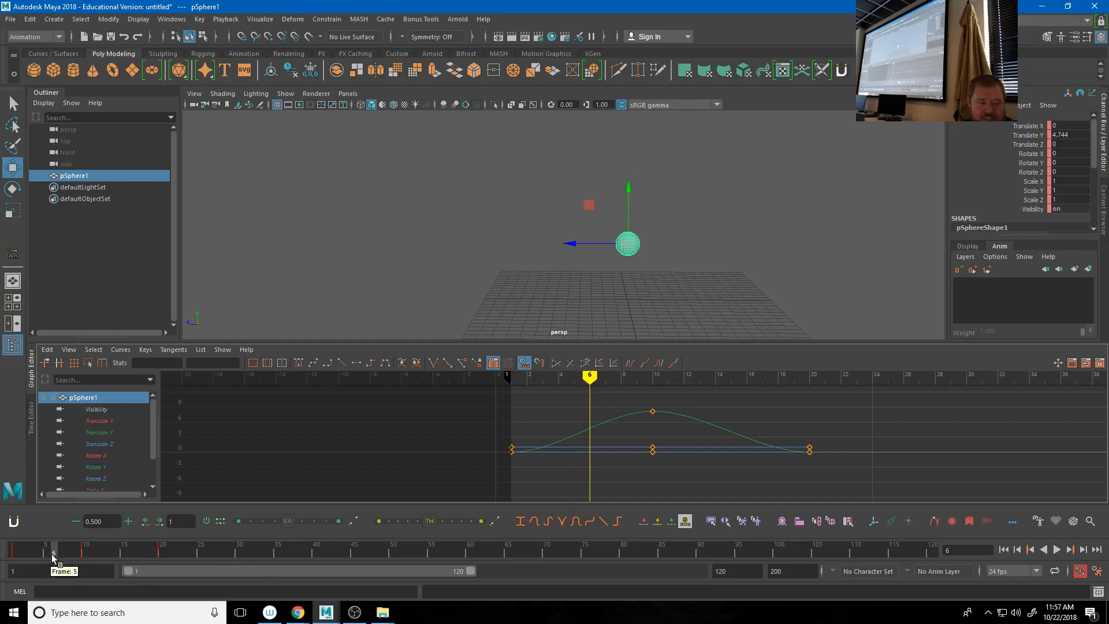
drag(472, 572, 272, 570)
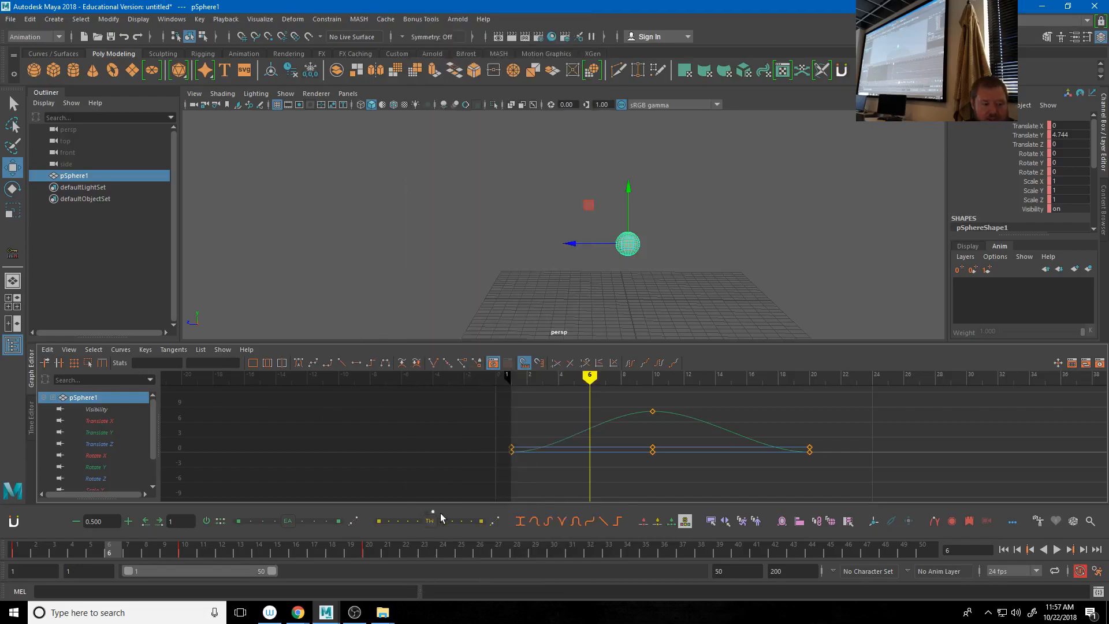
Step: Tween a new low key at frame 6 with animBot's Tweener slider
drag(430, 523, 466, 523)
click(393, 523)
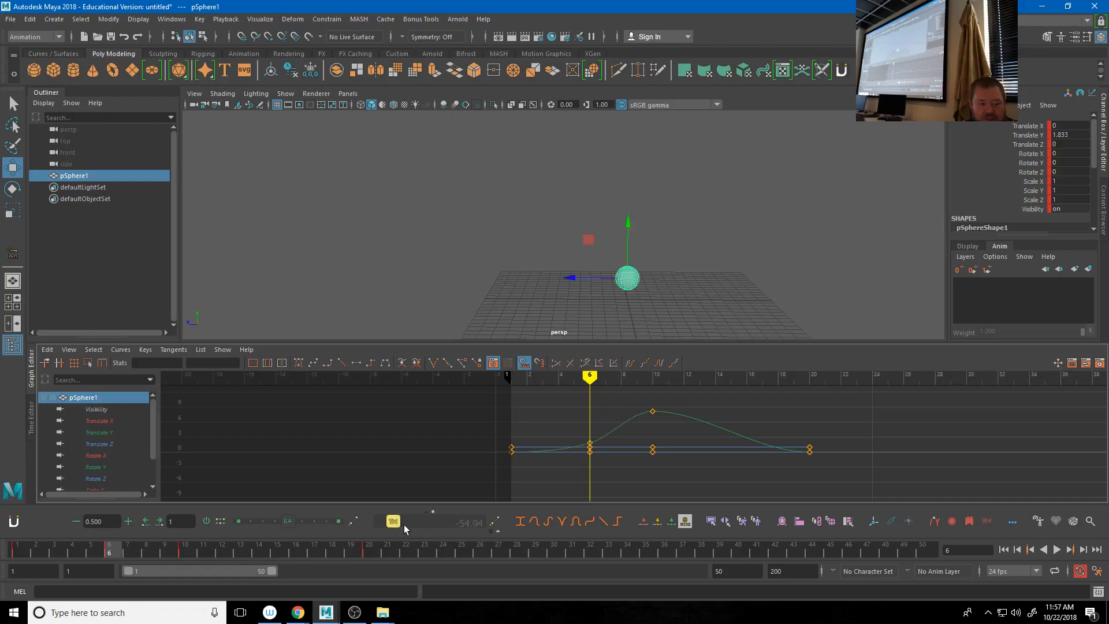
click(478, 525)
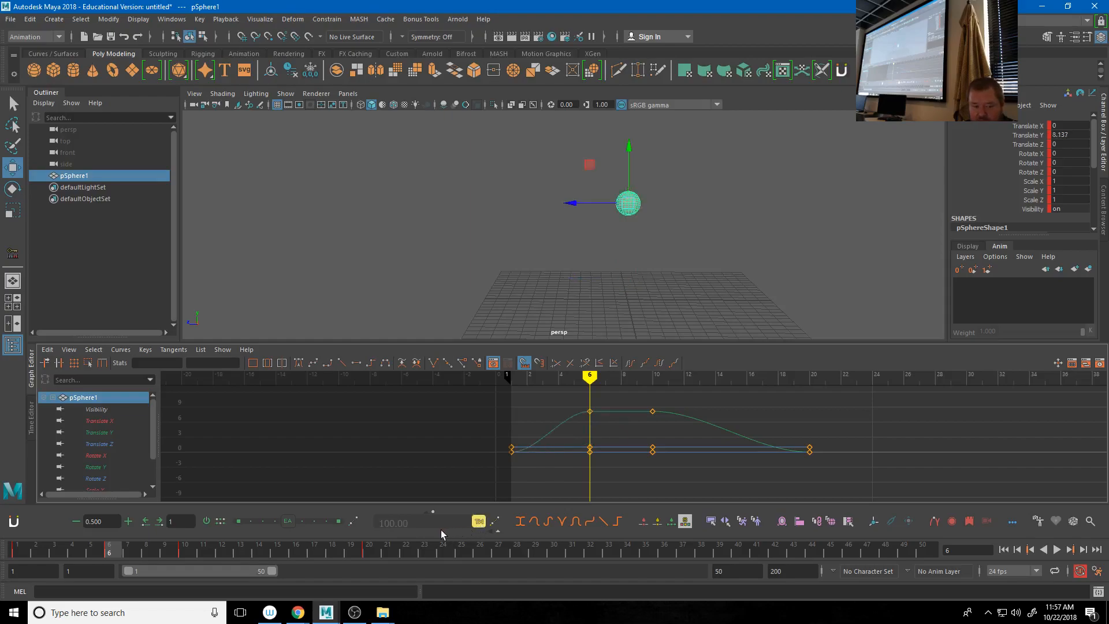
drag(393, 528, 398, 538)
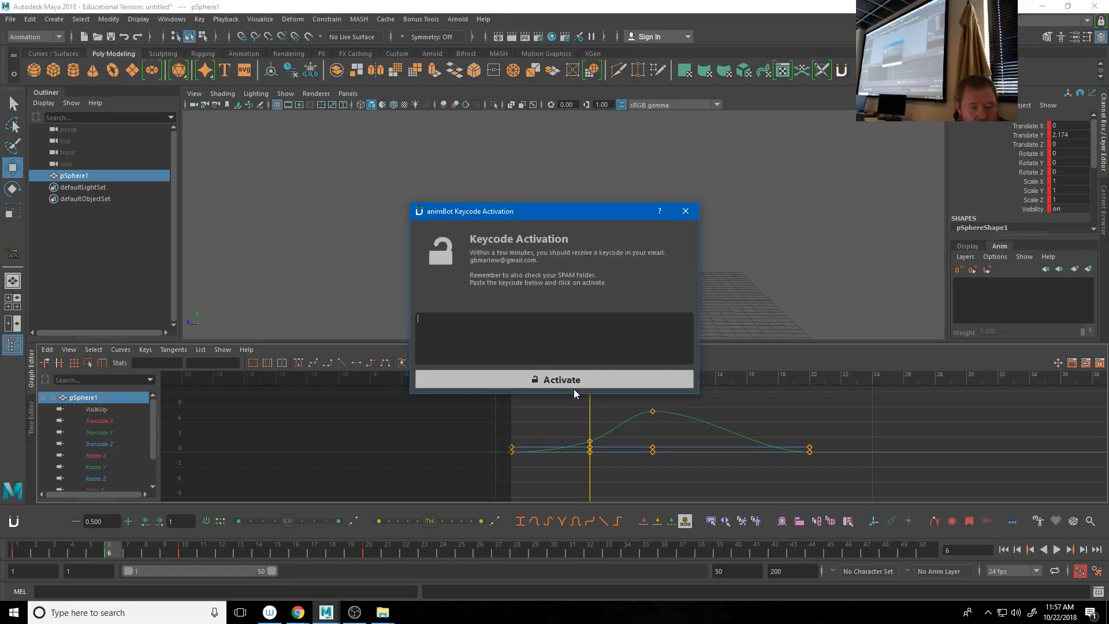
Step: Close the keycode window, dismiss animBot's issue report, and tween a key at frame 11
click(685, 212)
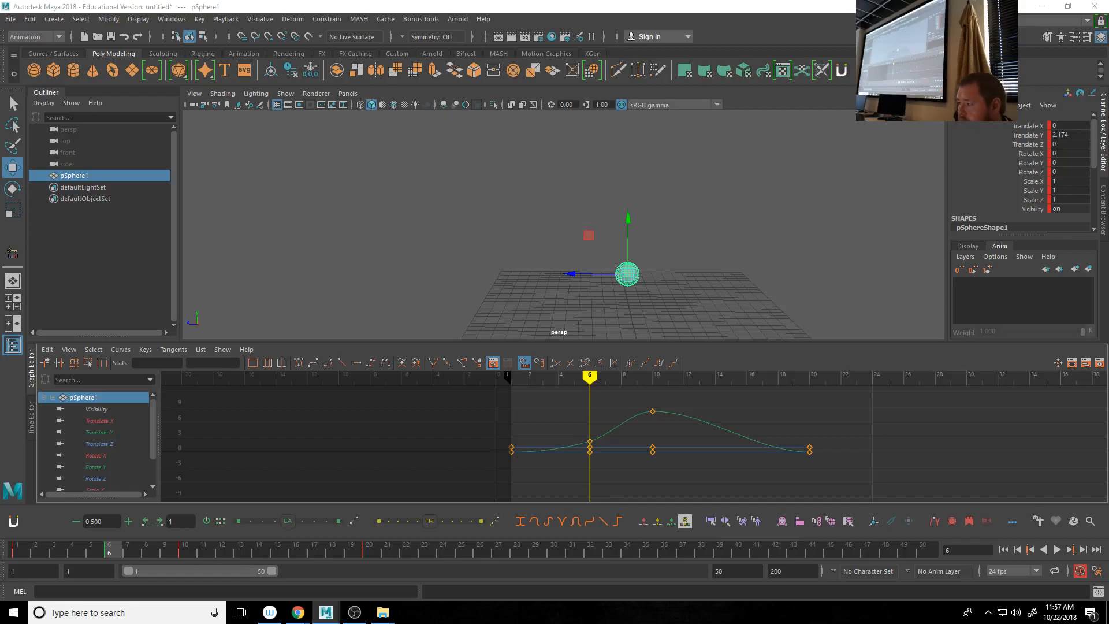
key(alt+Tab)
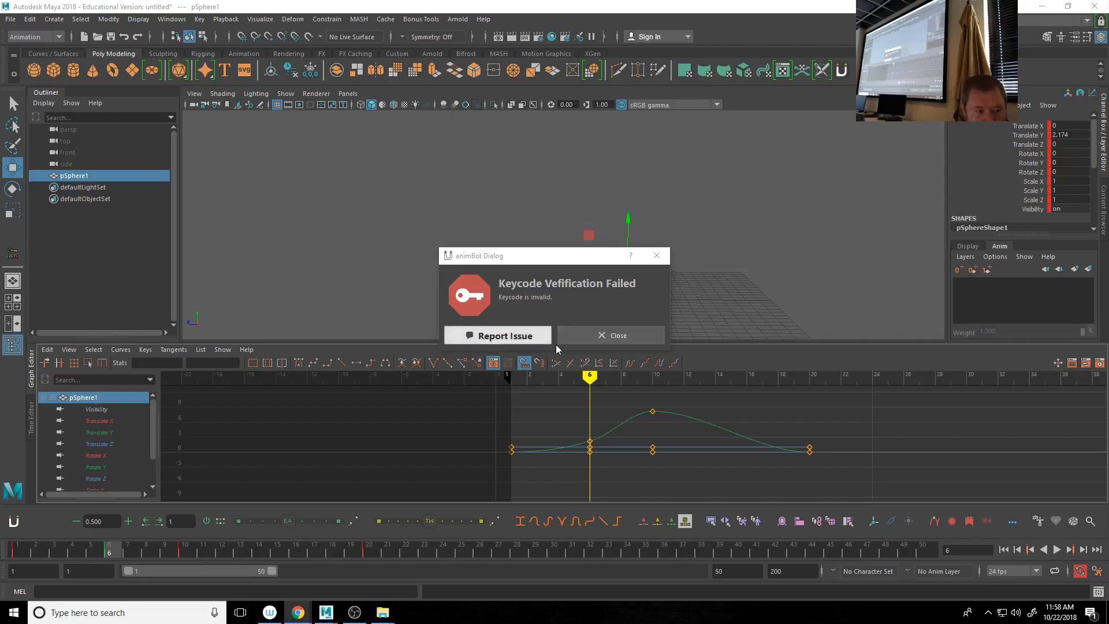
click(500, 337)
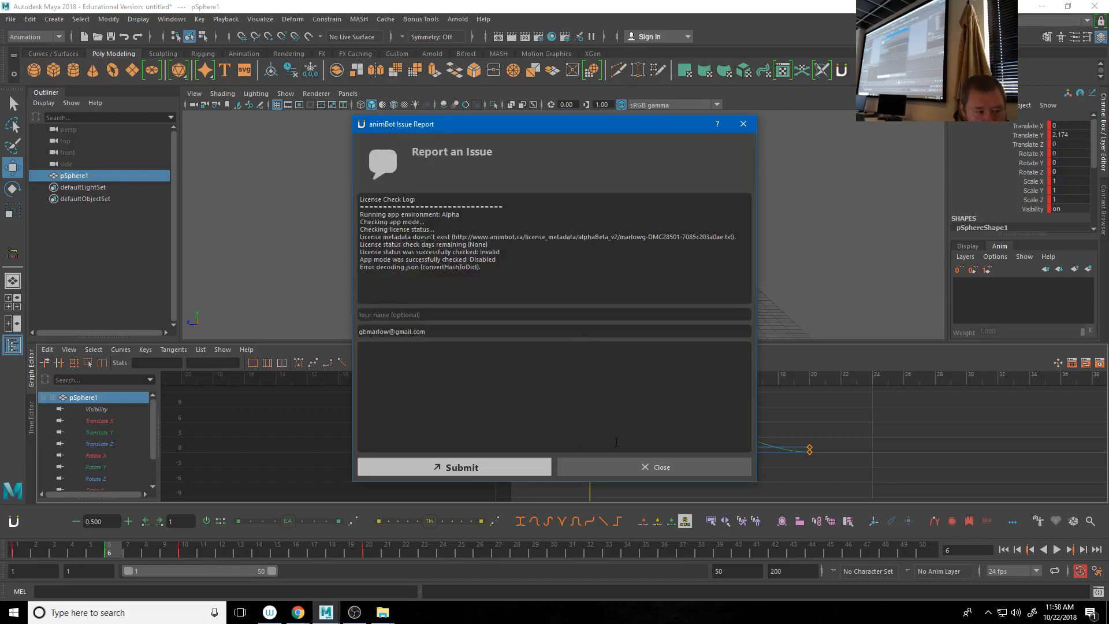
click(643, 470)
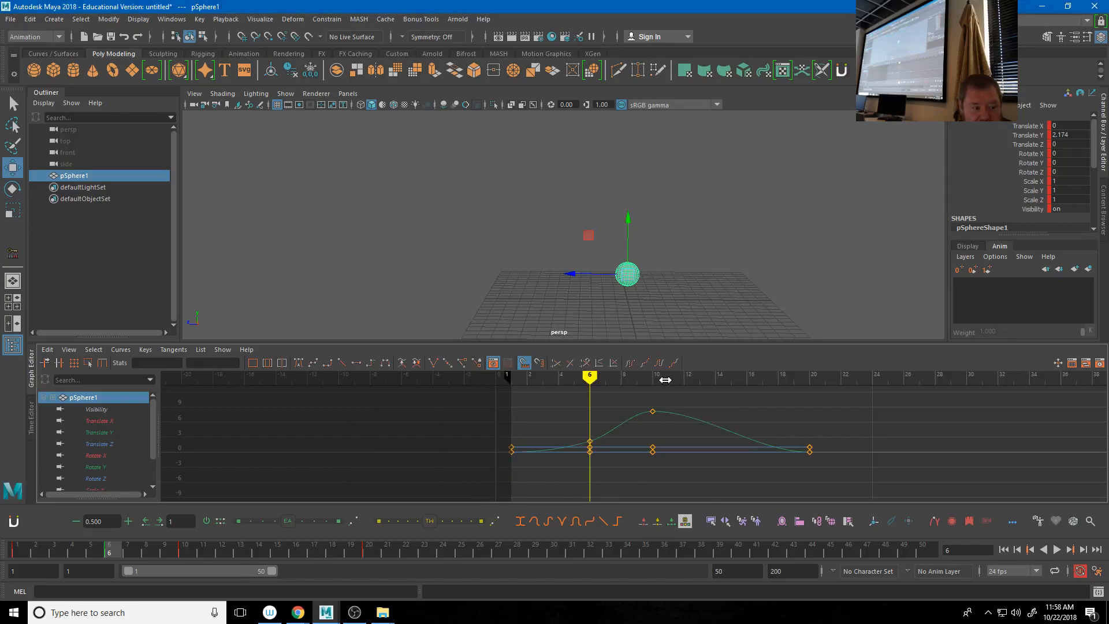
click(666, 379)
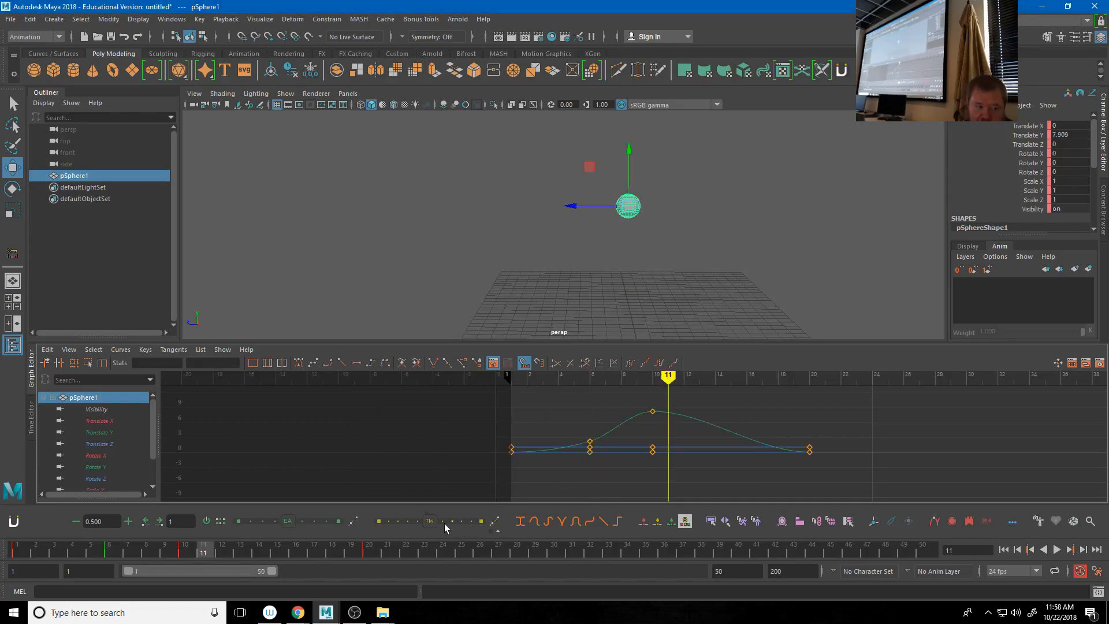
drag(432, 522, 347, 514)
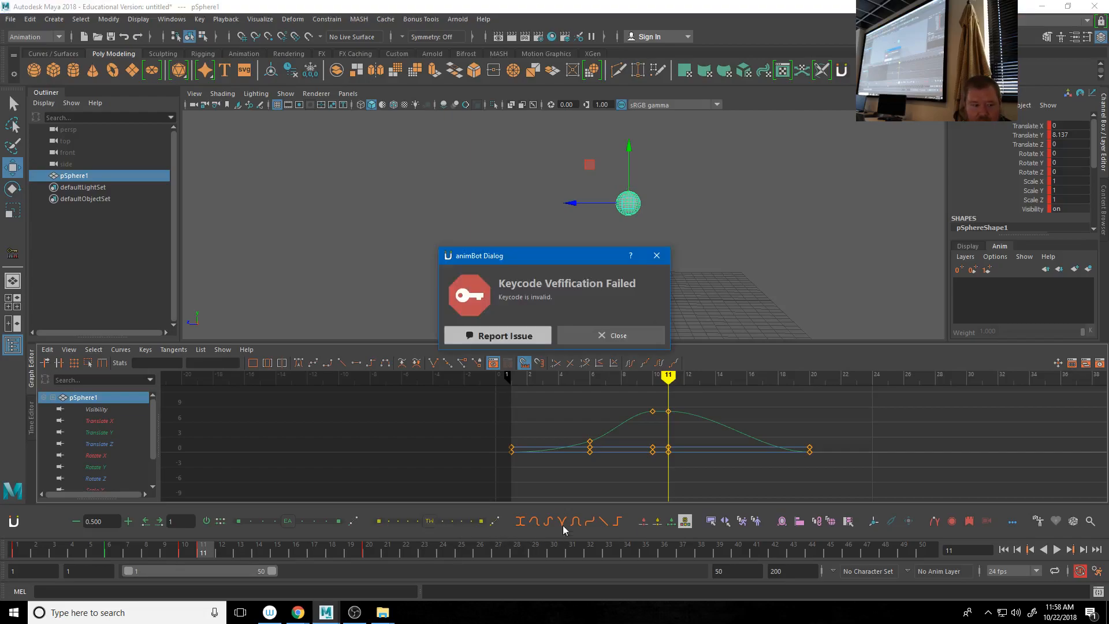
Step: Activate animBot by pasting the emailed keycode, then close the Welcome message
click(610, 335)
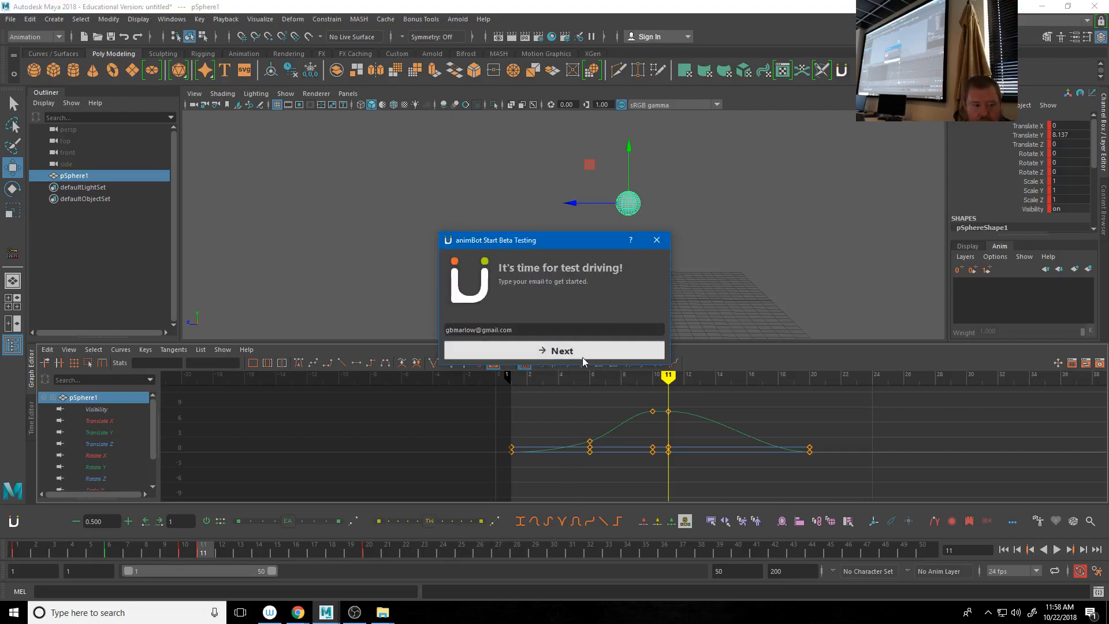
click(541, 348)
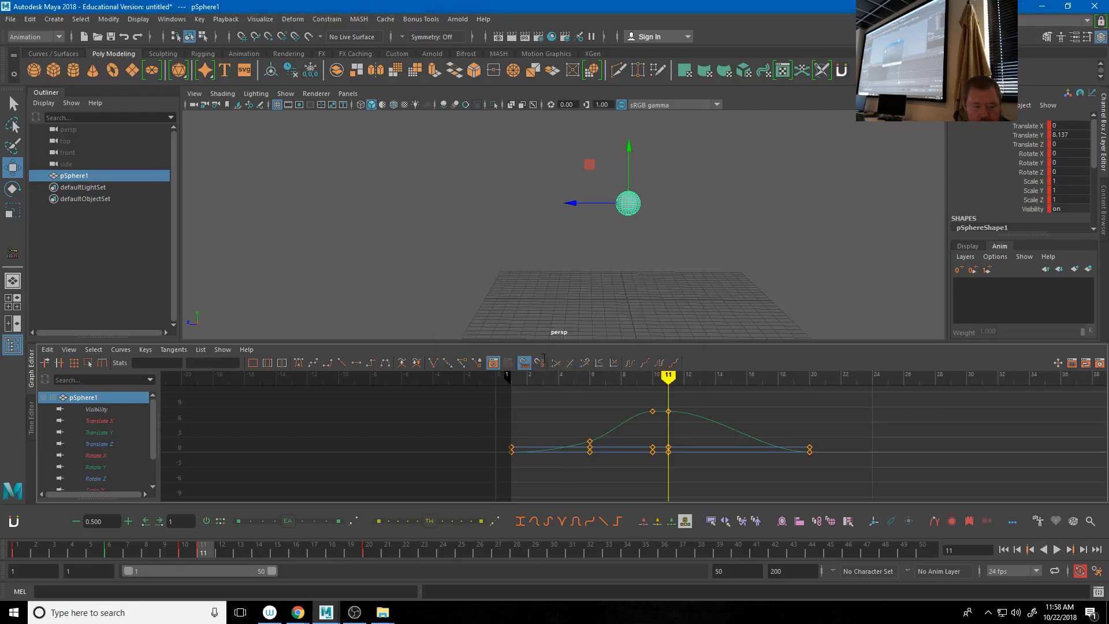
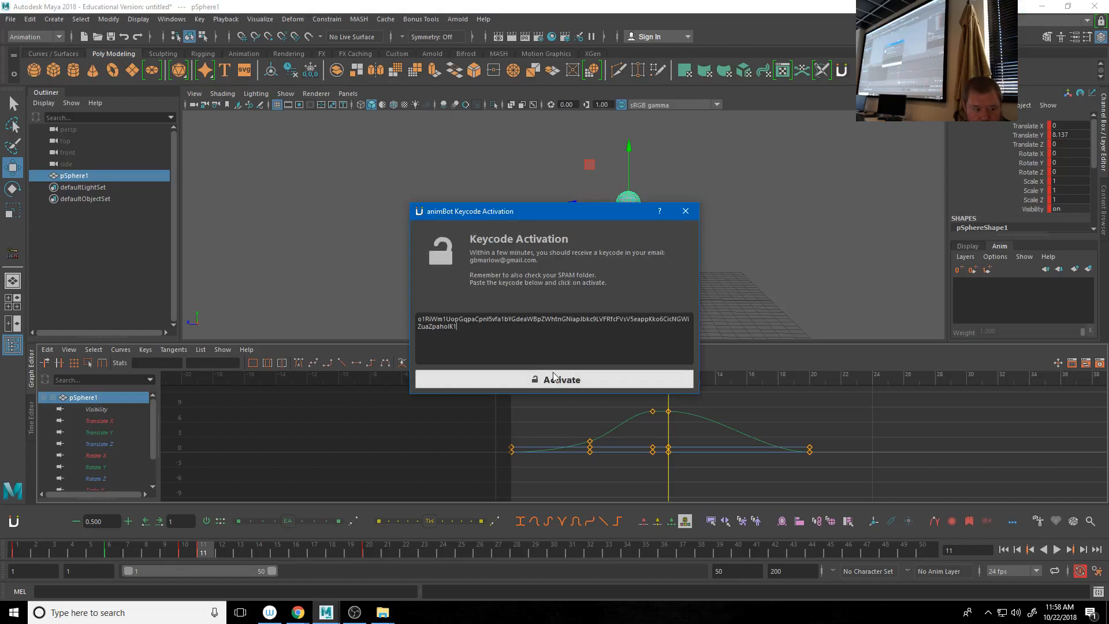
click(553, 380)
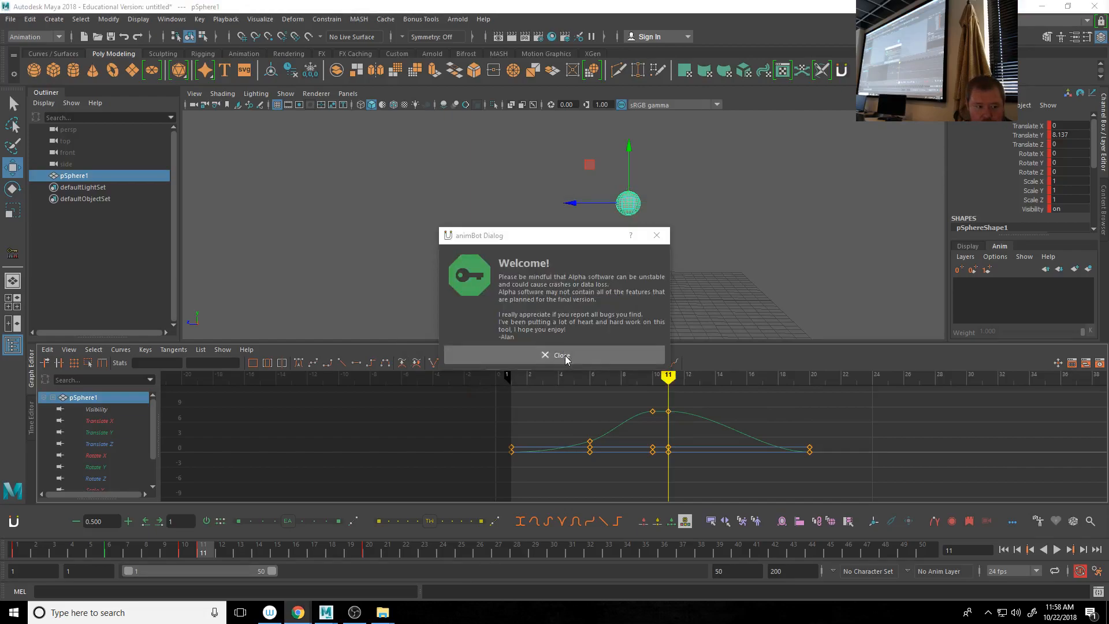
click(561, 355)
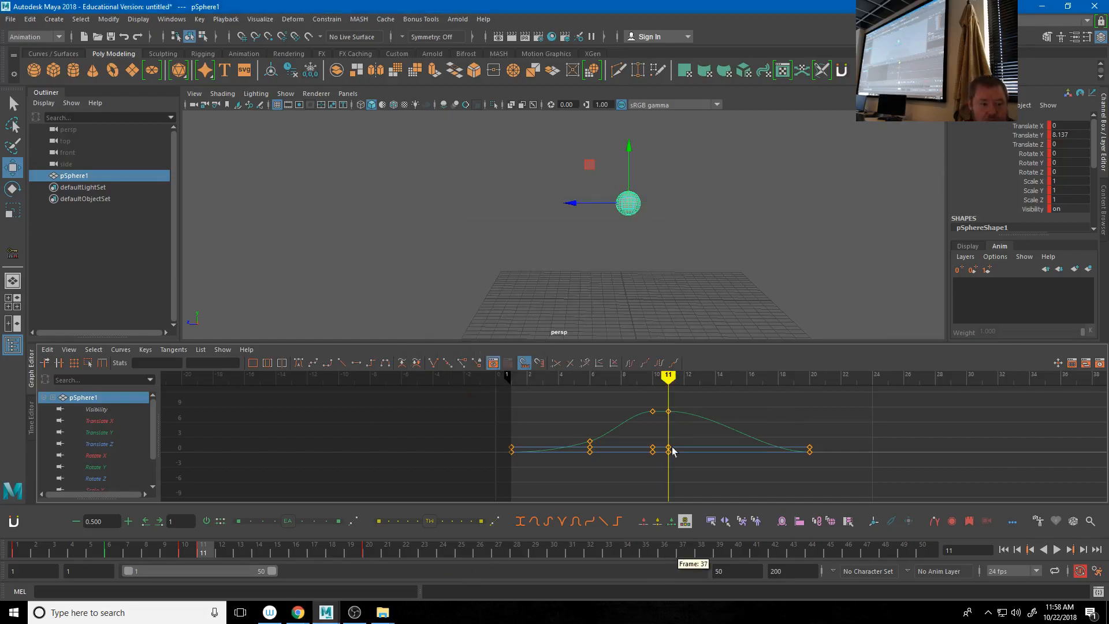
Step: Allow tween overshoot, shift the frame-11 keys to frame 12, lower frame 10, and replay
mouse_move(199, 551)
mouse_down()
mouse_move(141, 557)
mouse_move(202, 561)
mouse_up()
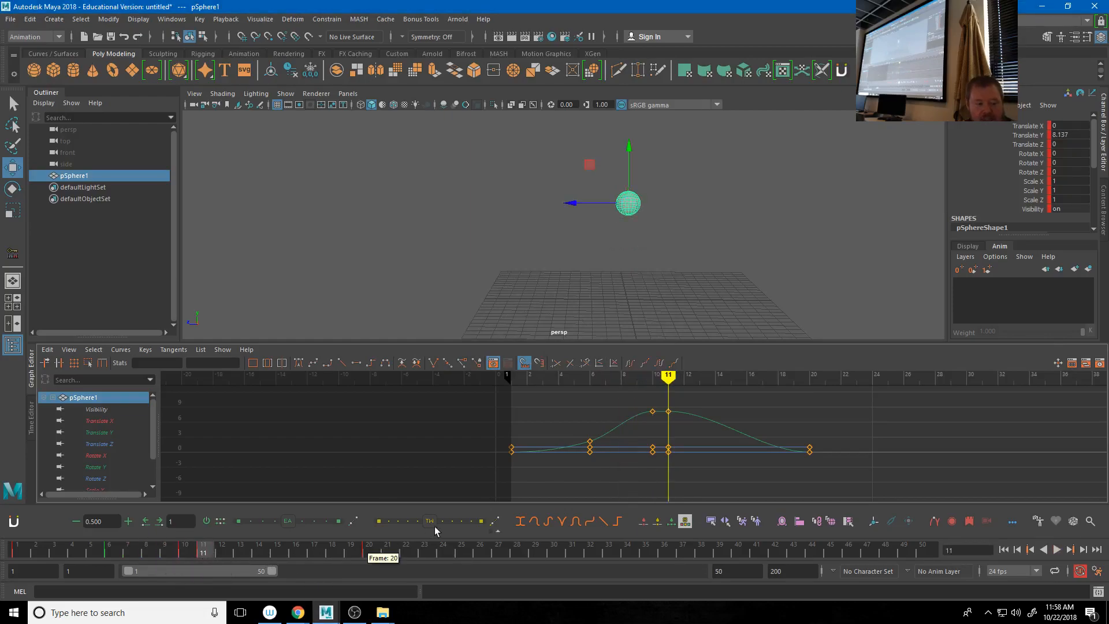
click(495, 522)
drag(164, 551, 186, 553)
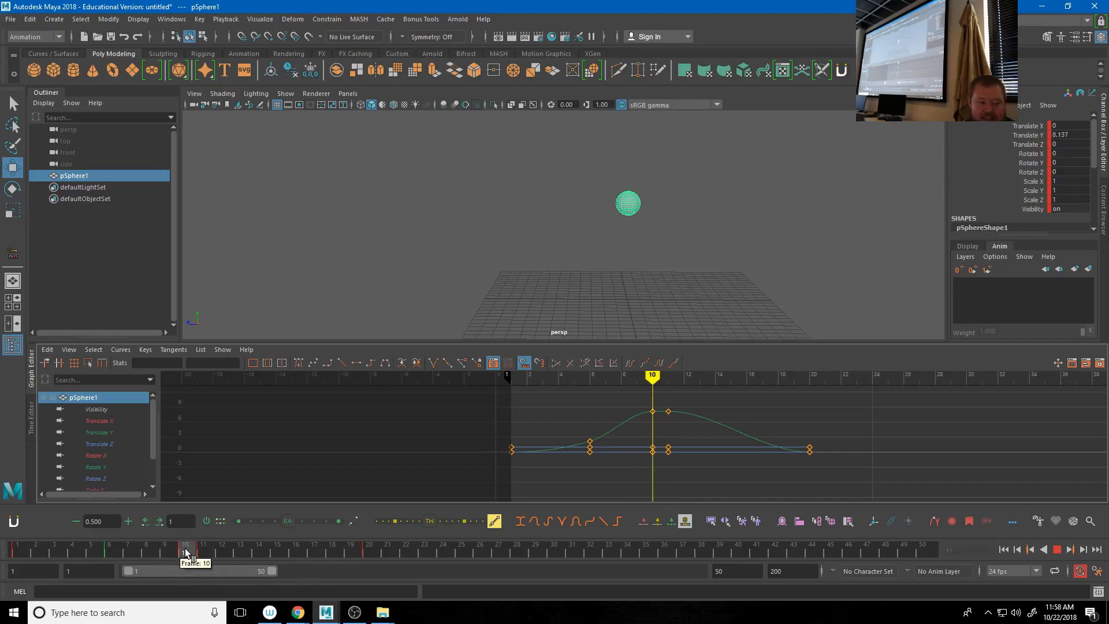
shift+click(203, 552)
drag(205, 553, 223, 555)
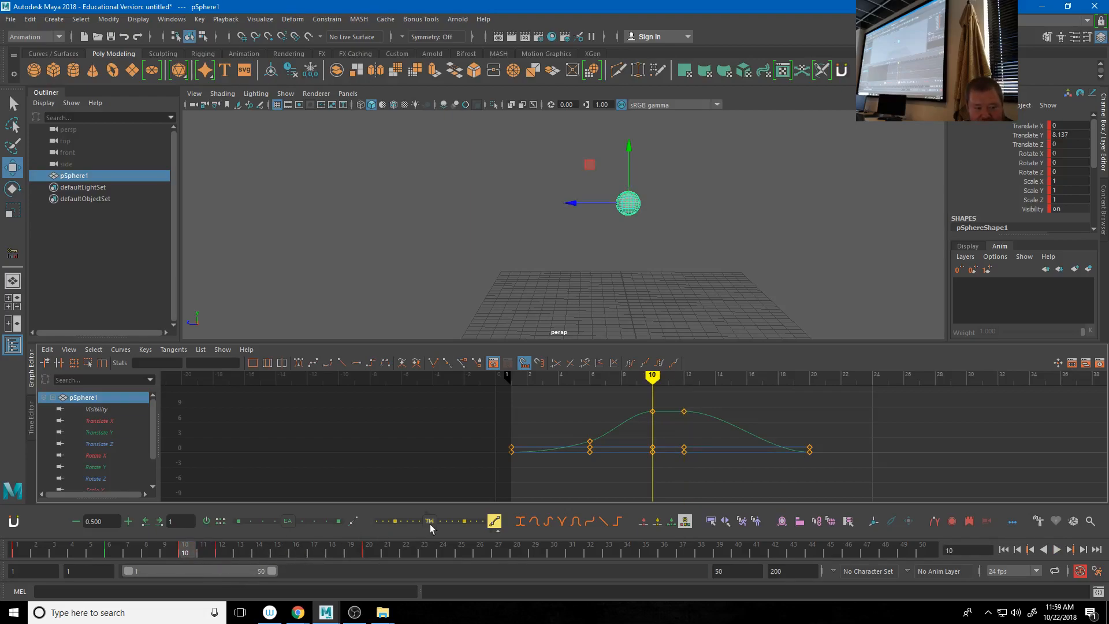
drag(448, 522, 473, 525)
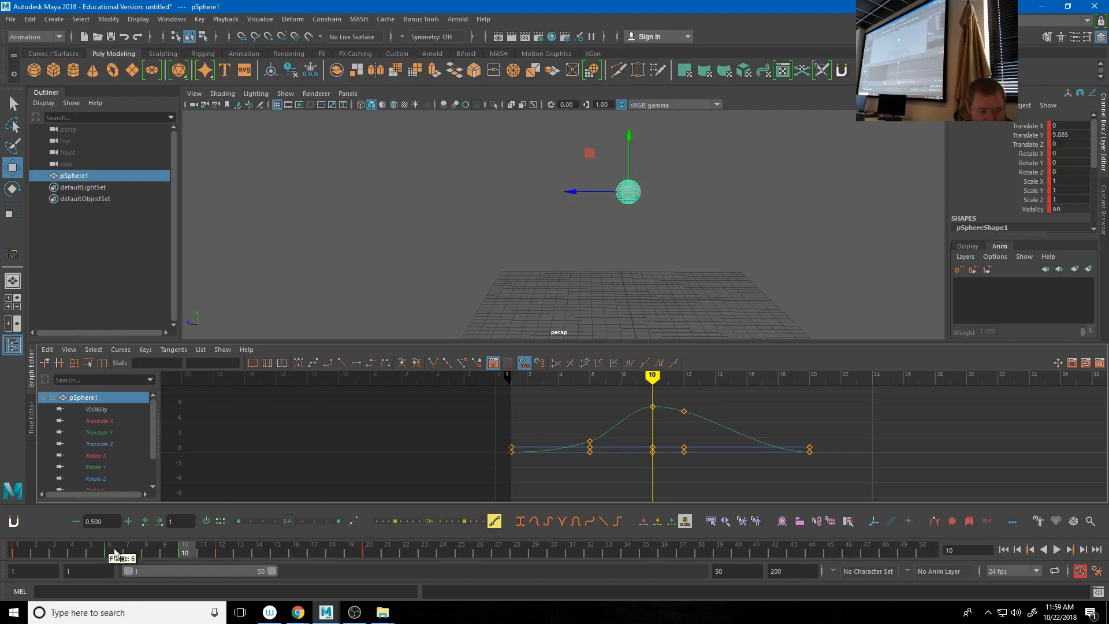
click(16, 551)
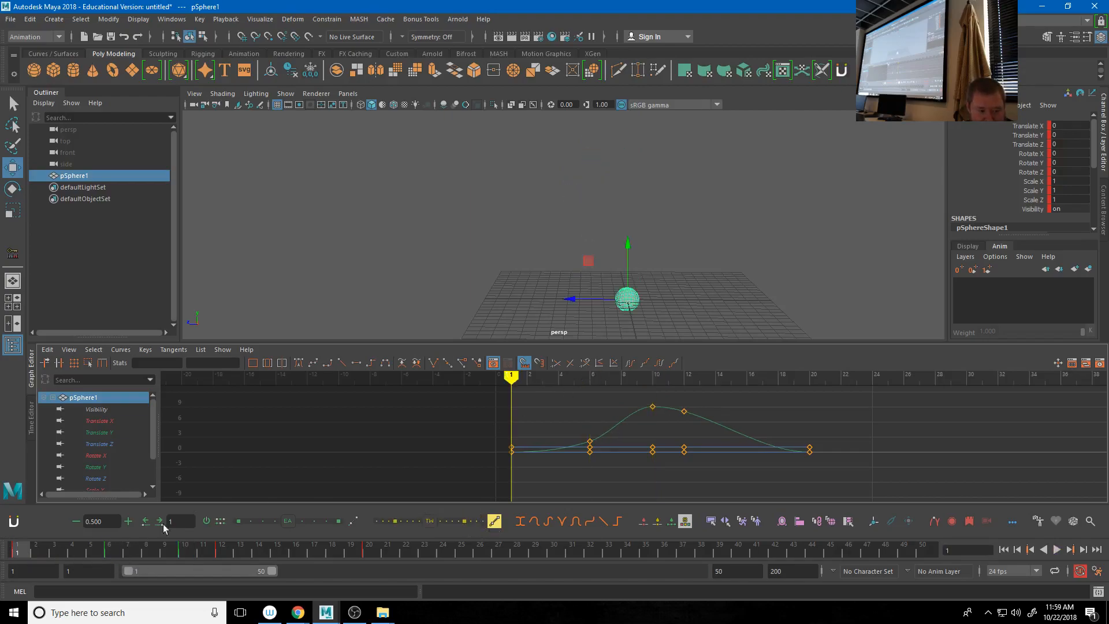
click(1057, 550)
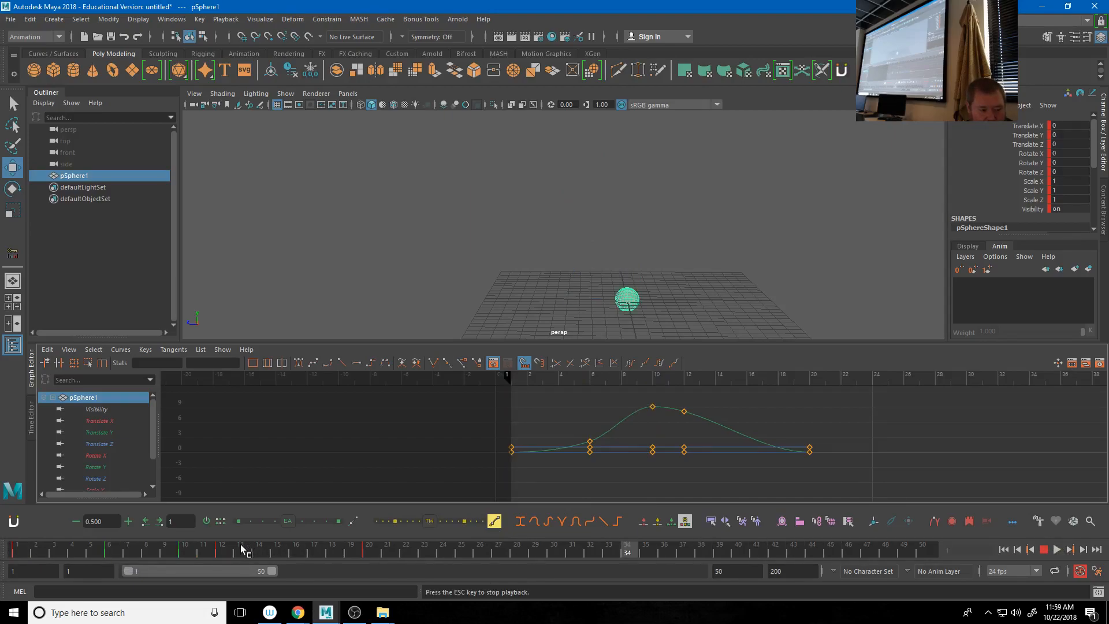
Step: Set an in-between key at frame 16, replay, and show only the Translate Y curve
click(283, 550)
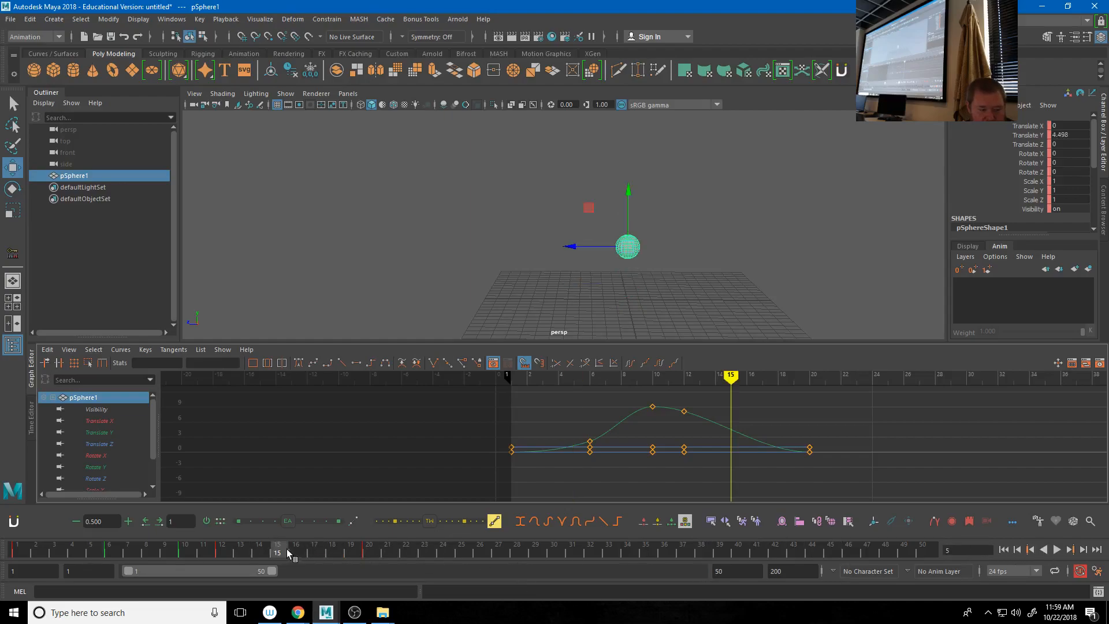
click(291, 551)
drag(429, 521, 463, 526)
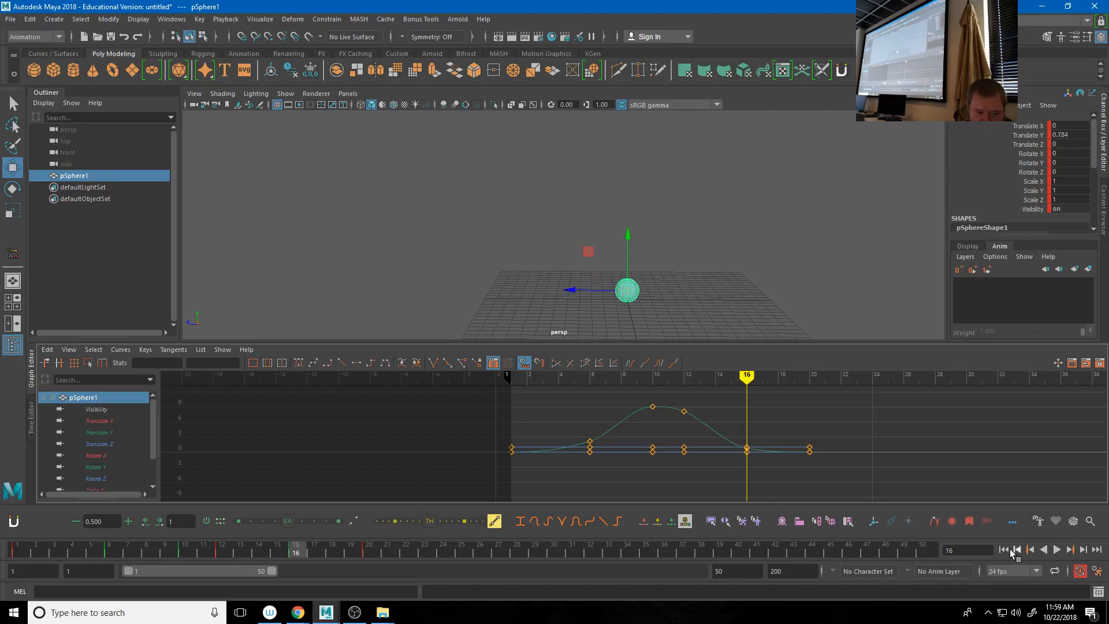
click(1003, 549)
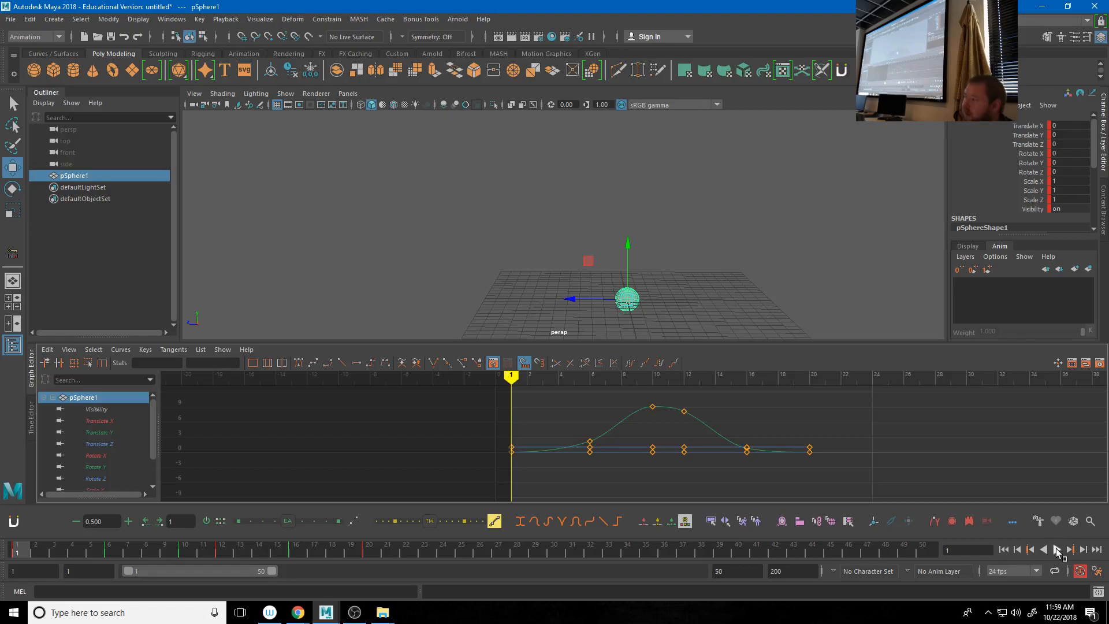
click(1056, 549)
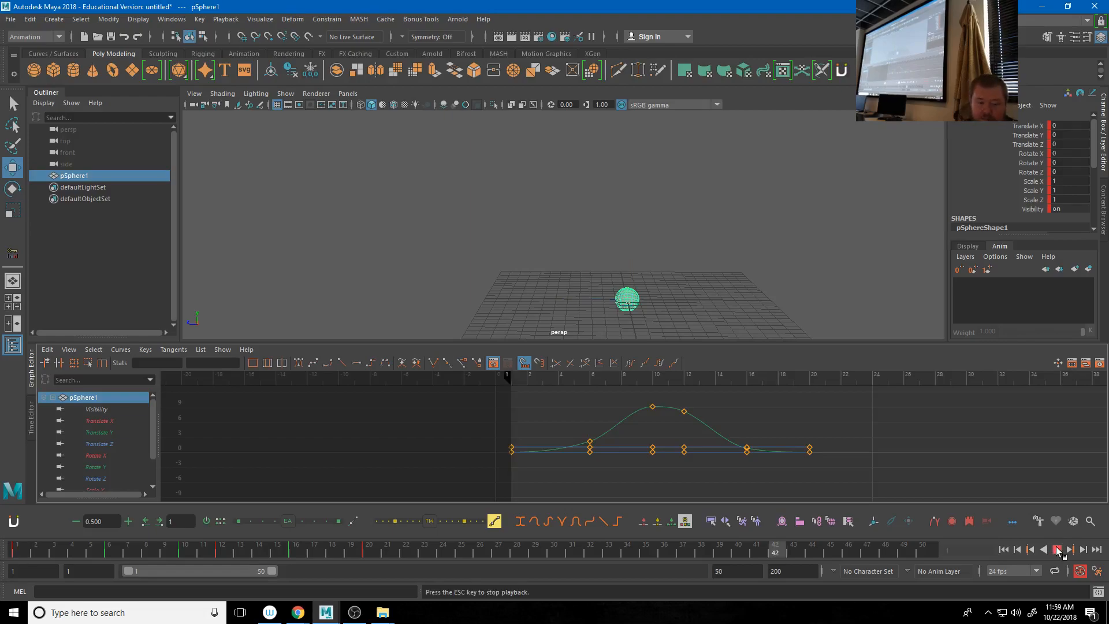
click(1056, 549)
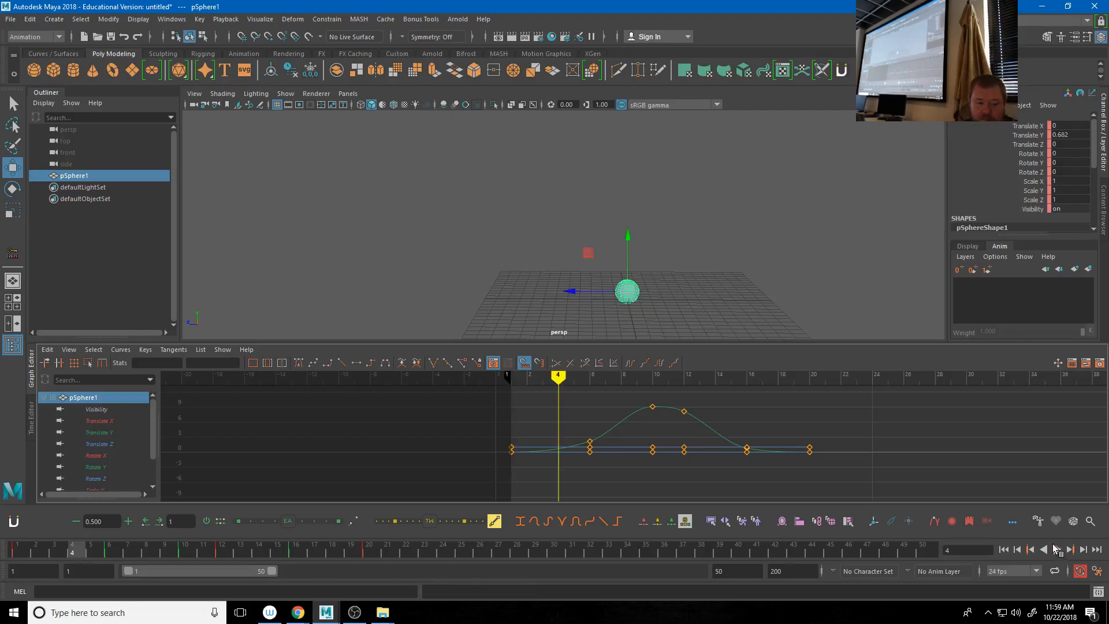
click(99, 431)
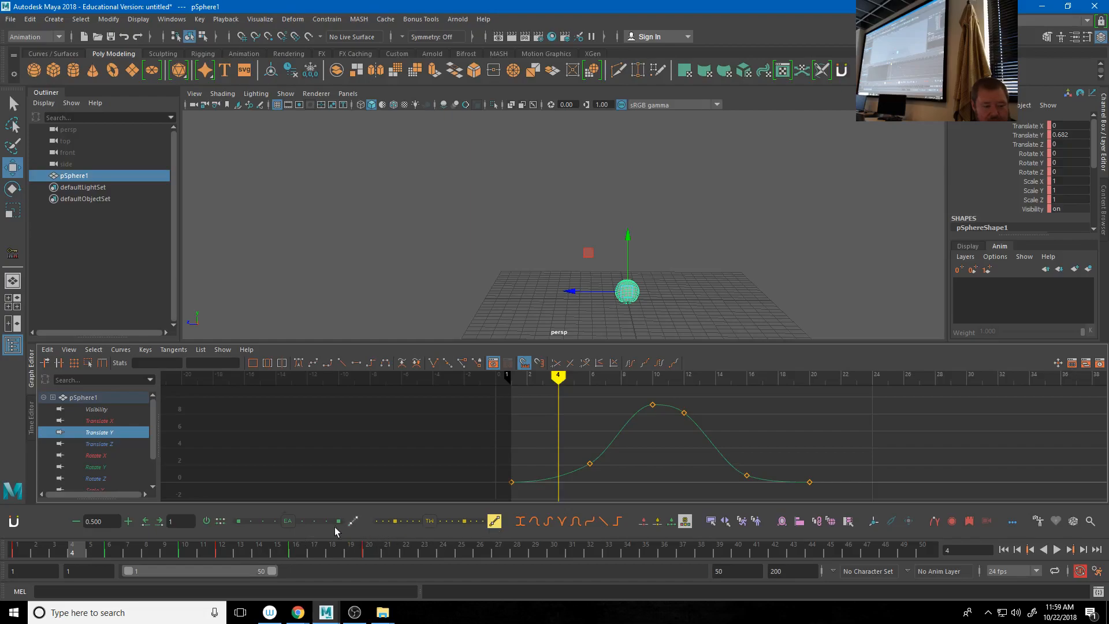
Step: Try simplifying four Translate Y keys with animBot, then undo the change
click(356, 531)
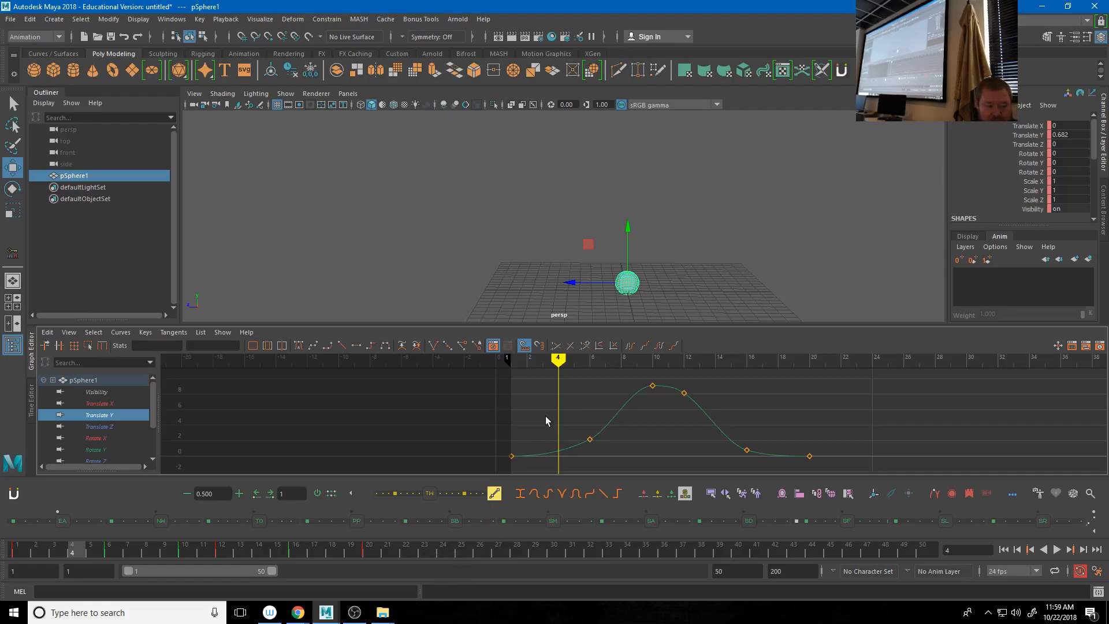
drag(535, 377, 762, 463)
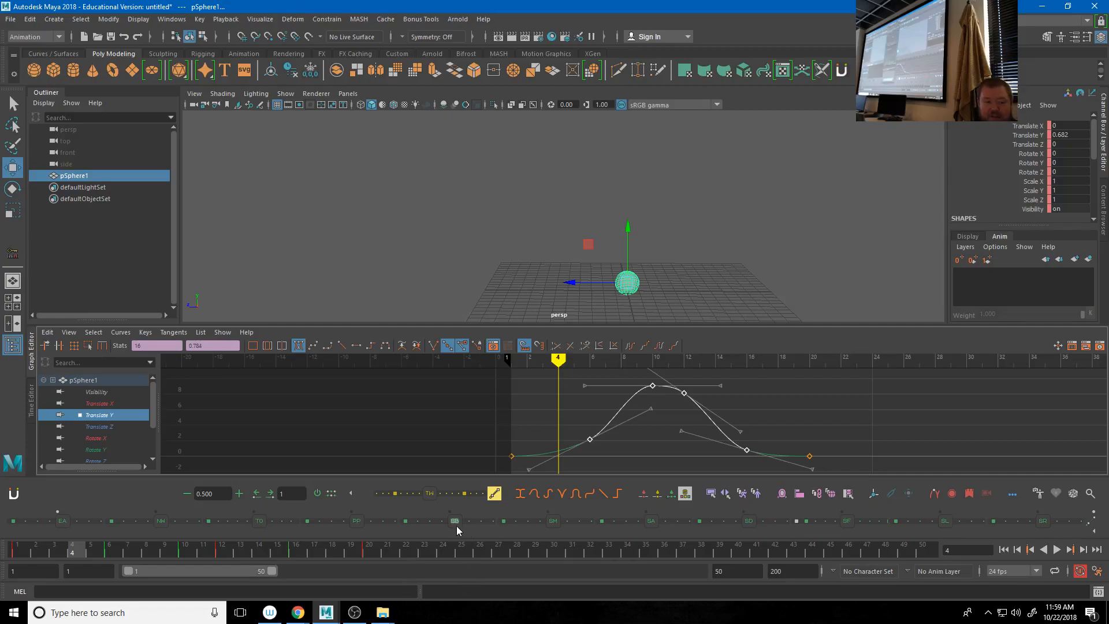
mouse_move(455, 523)
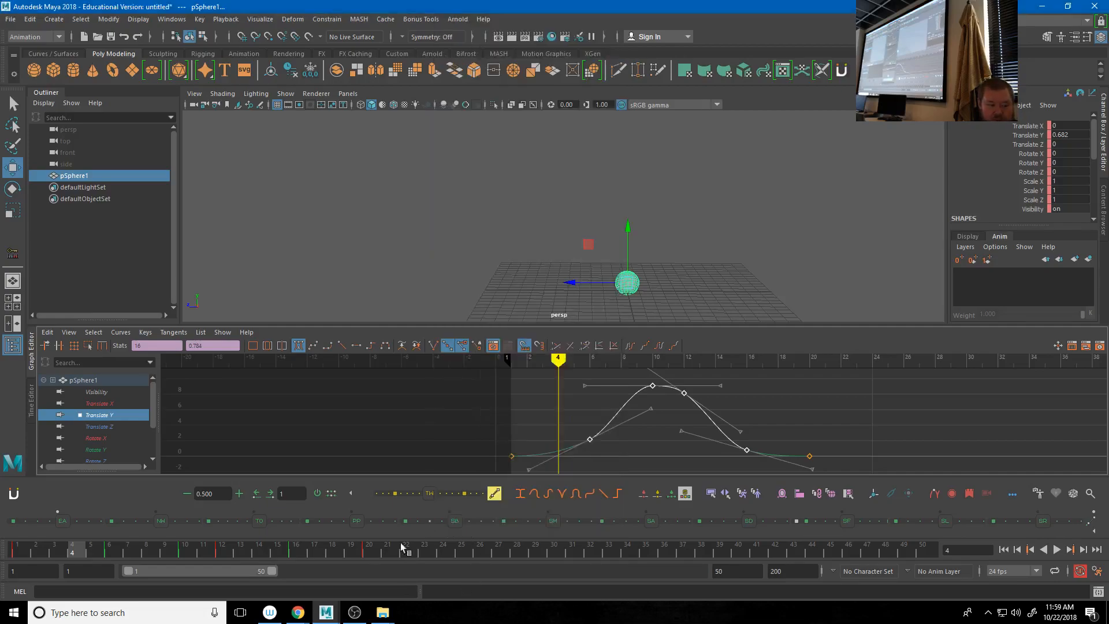
drag(450, 524, 499, 535)
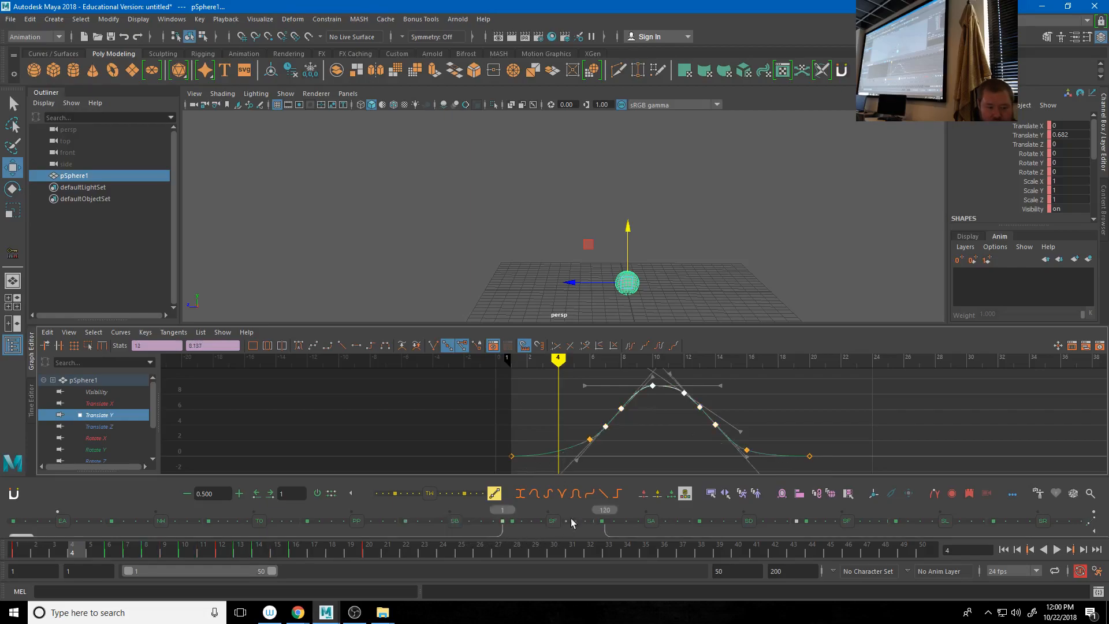
key(ctrl+z)
Step: Bake extra keys across all Translate Y keys and play back the peak
drag(493, 376, 871, 484)
drag(456, 524, 538, 528)
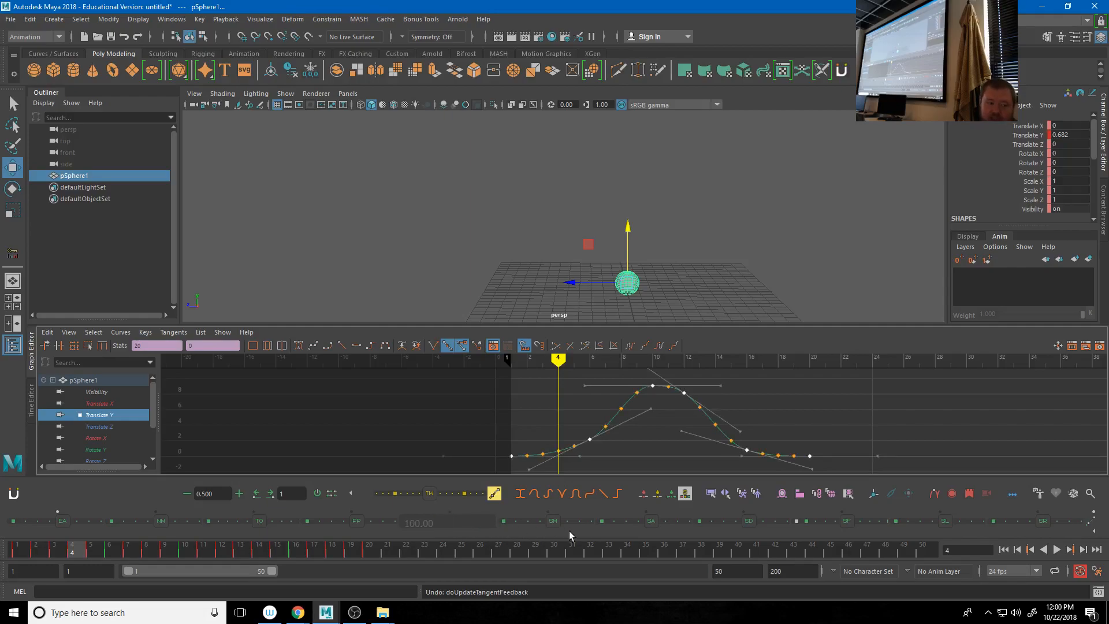
click(907, 414)
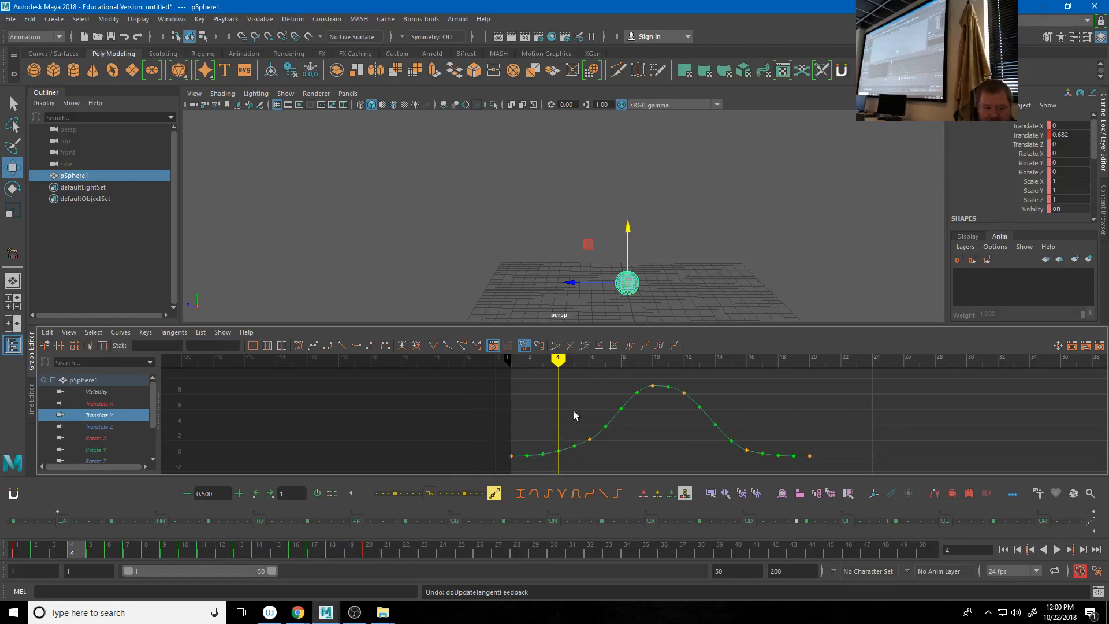
key(alt+v)
mouse_move(616, 372)
mouse_down()
mouse_move(694, 384)
mouse_move(671, 384)
mouse_move(760, 456)
mouse_move(806, 464)
mouse_up()
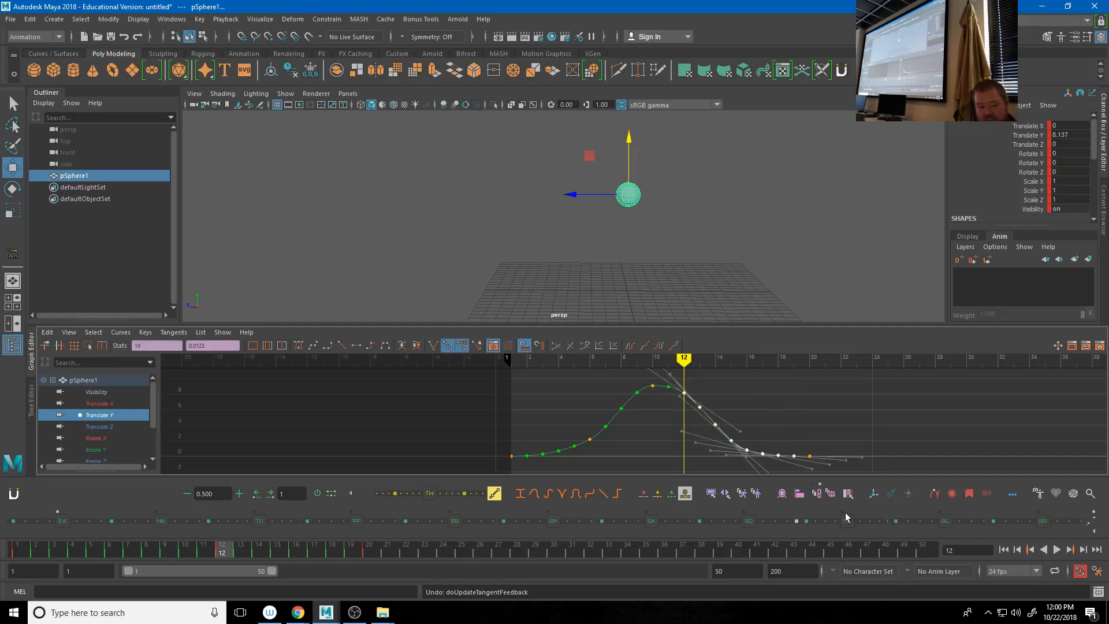
Step: Ease the keys in and out and change the tangents of all Translate Y keys
click(1093, 531)
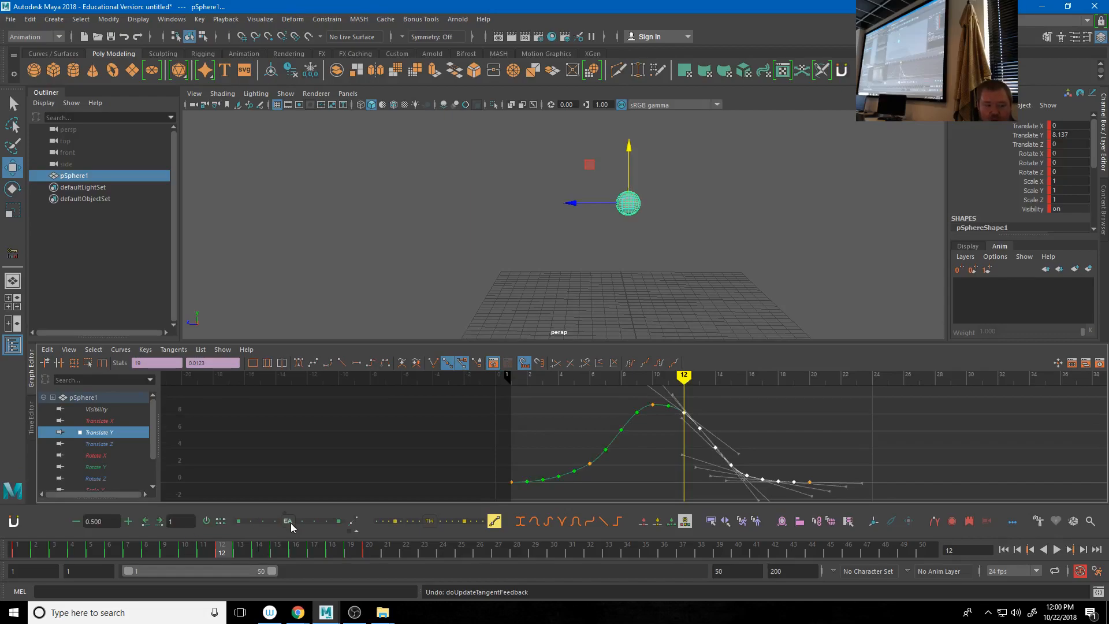
mouse_move(290, 522)
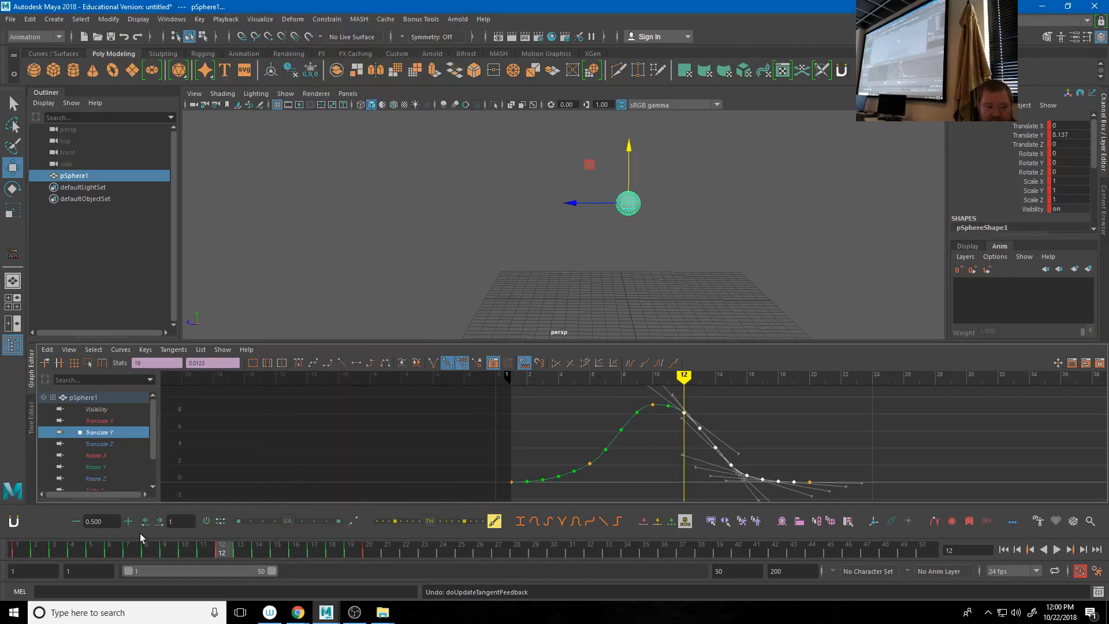
drag(290, 523, 239, 504)
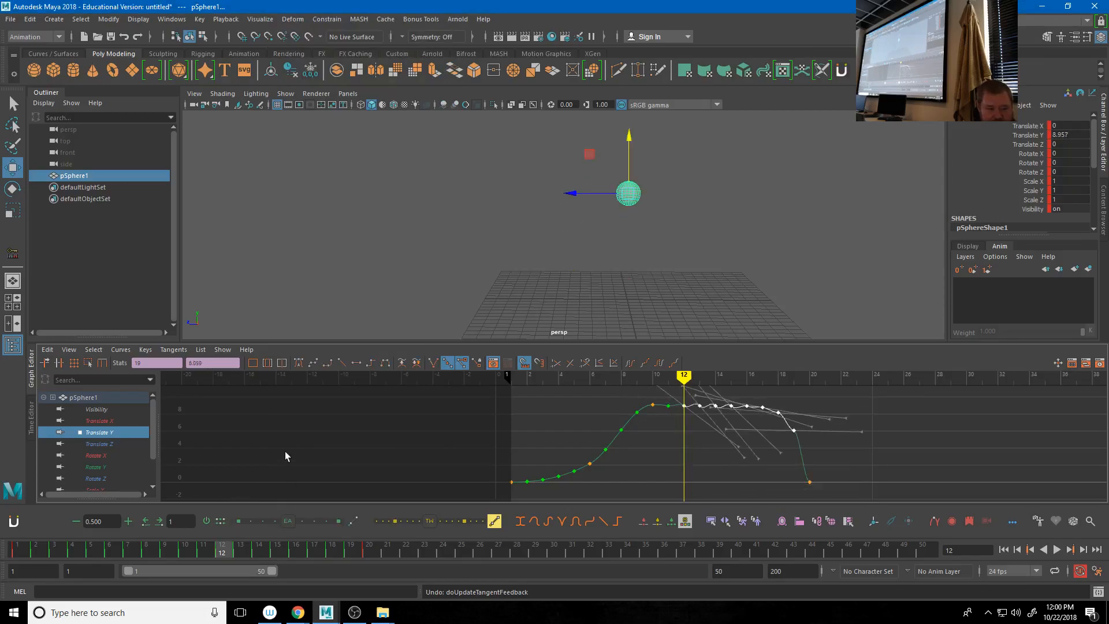
click(489, 398)
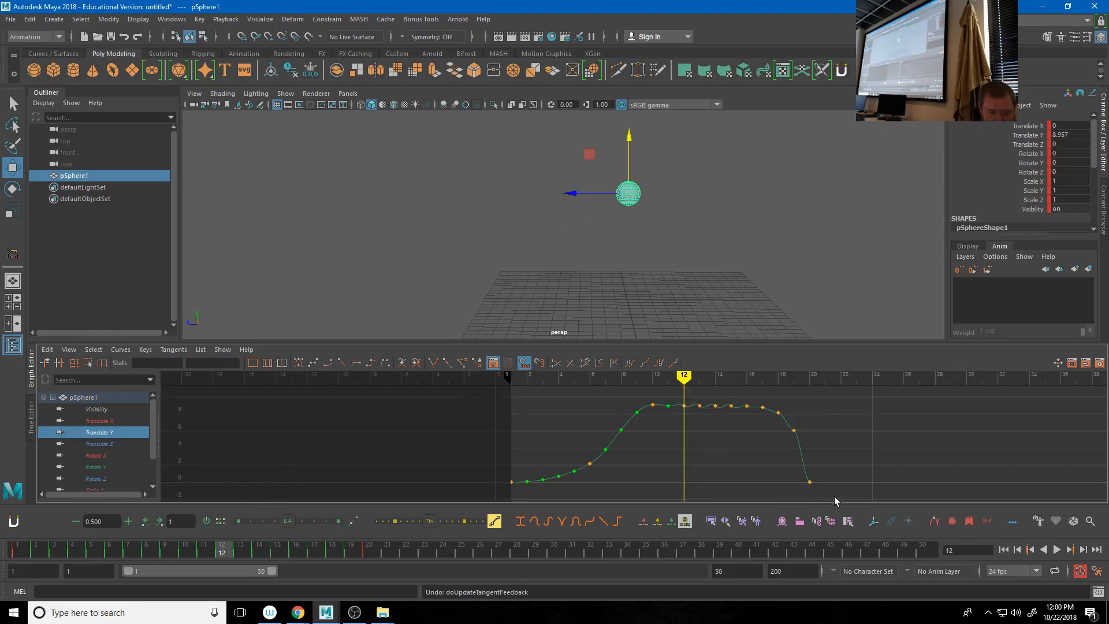
drag(834, 498, 438, 407)
click(297, 364)
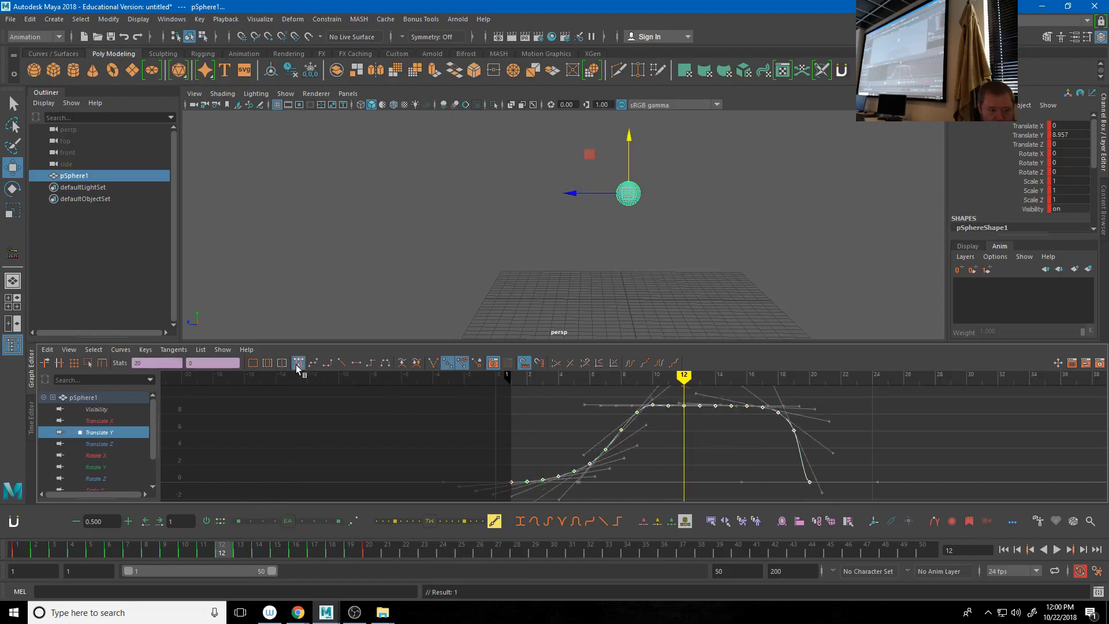
Step: Ease the keys from frame 11 to 19 into a steady downward slope
click(732, 446)
drag(663, 393, 798, 445)
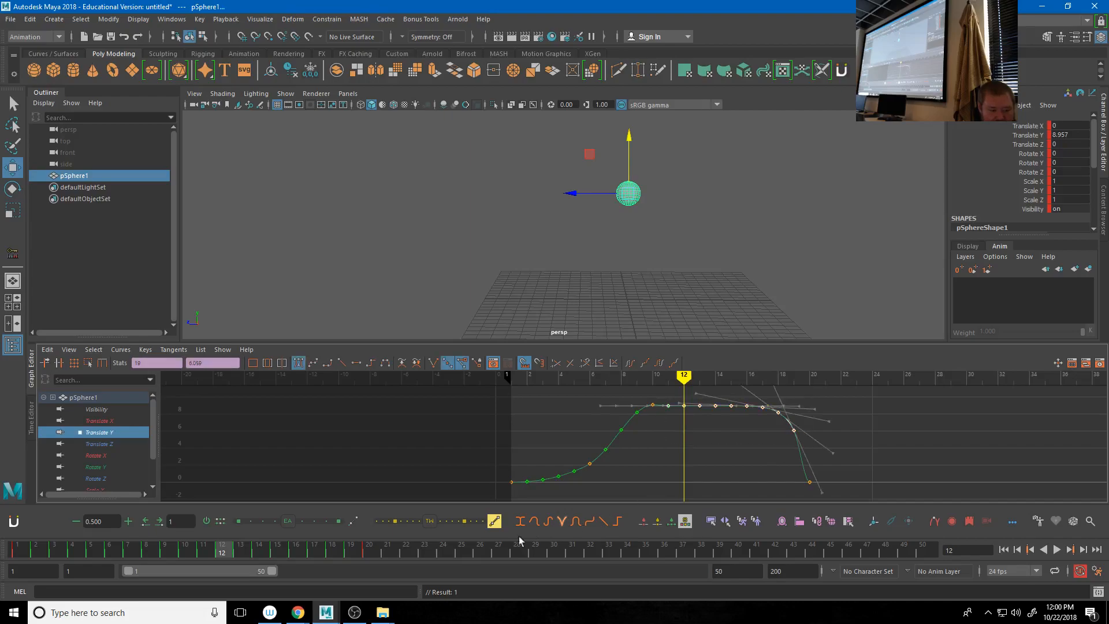
mouse_move(292, 522)
mouse_down()
mouse_move(303, 522)
mouse_move(272, 522)
mouse_move(310, 535)
mouse_move(293, 537)
mouse_up()
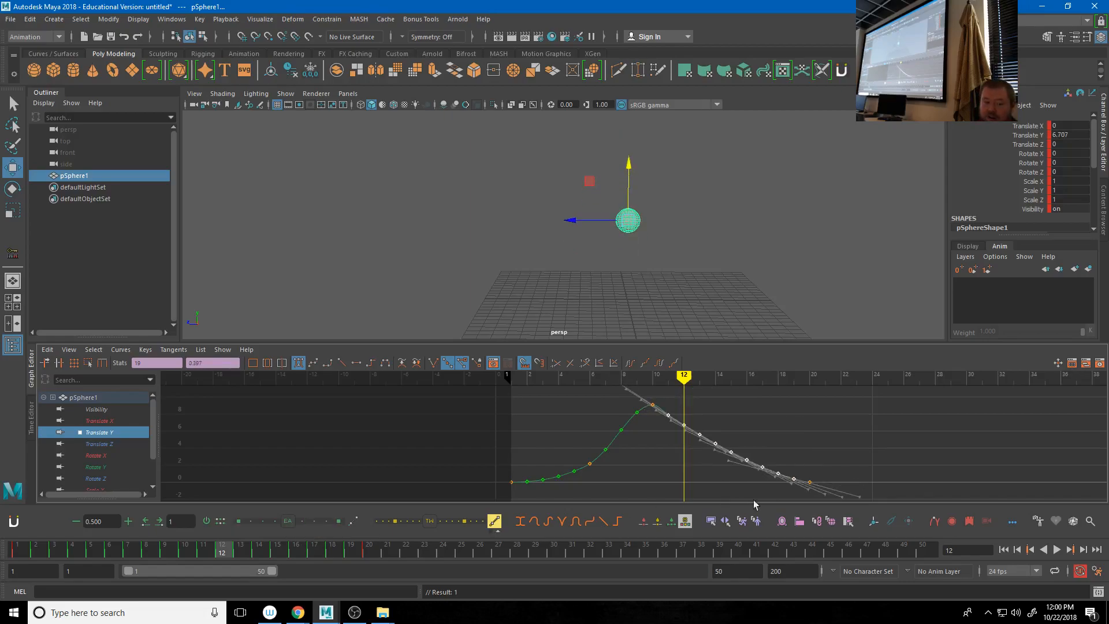
click(999, 453)
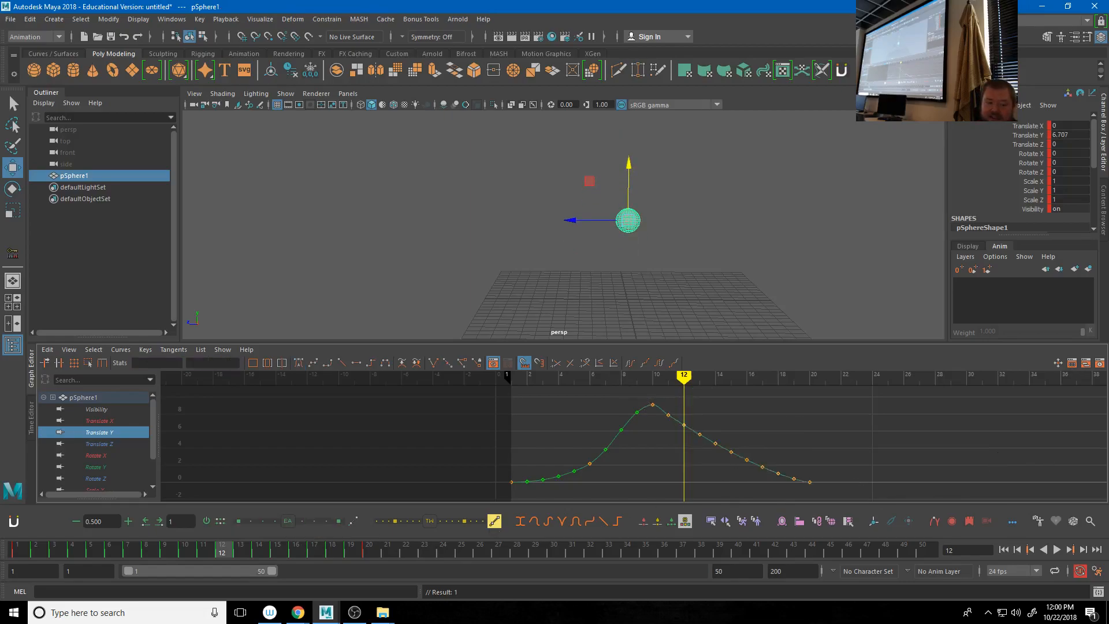
Step: Start an animBot select set for pSphere1, reselecting the sphere and retrying
click(711, 521)
click(656, 223)
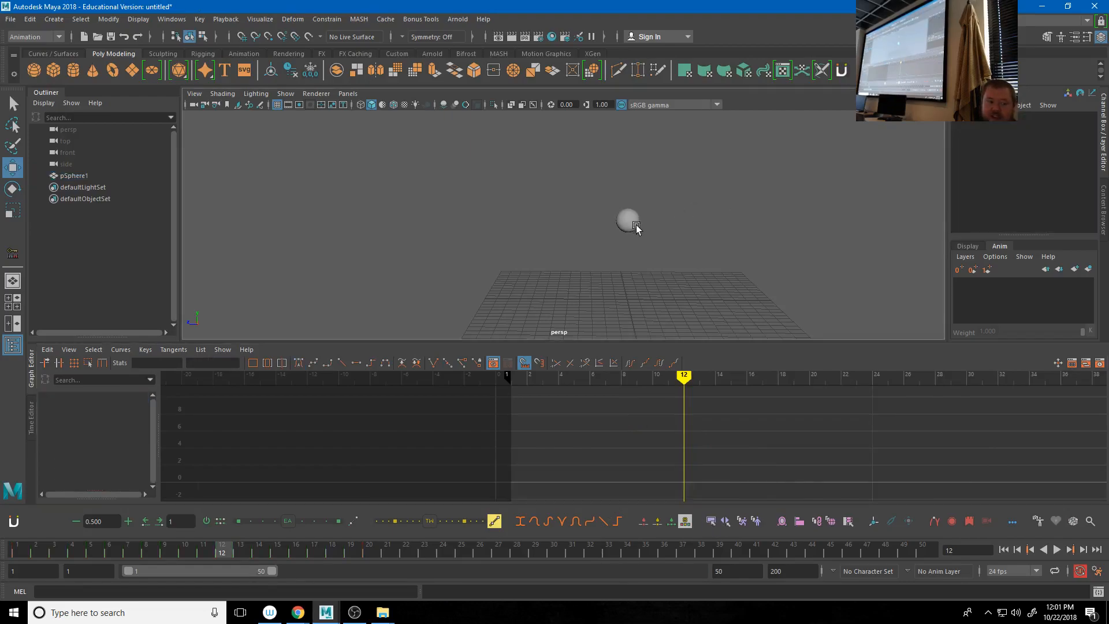
click(636, 223)
click(710, 521)
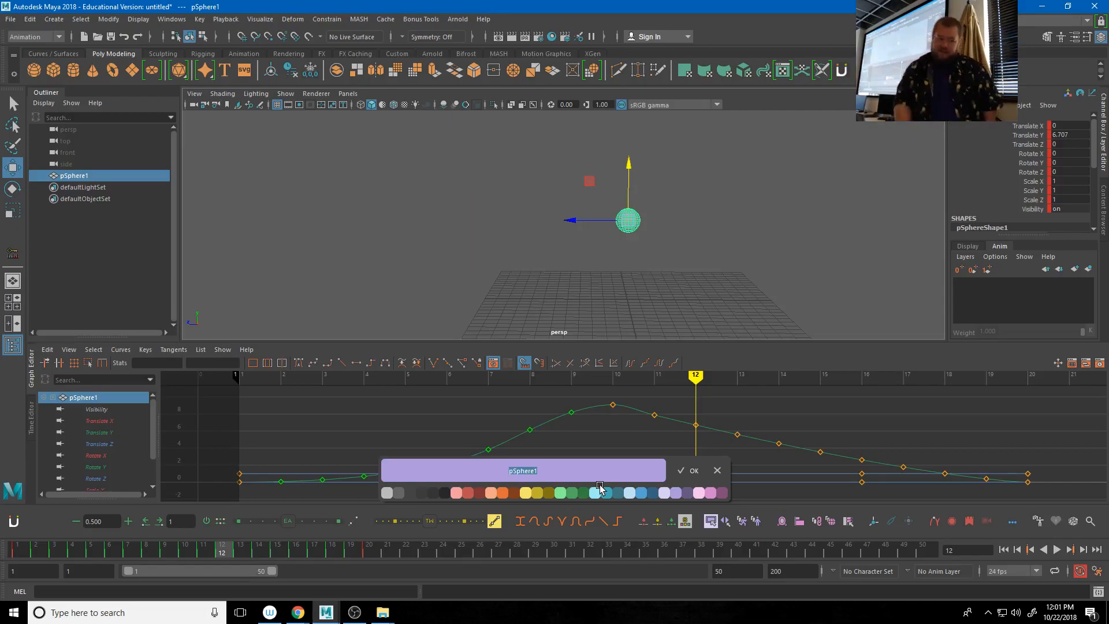
Step: Name the select set 'Sphere' and reselect pSphere1 from its new button
text(Sphere)
key(Return)
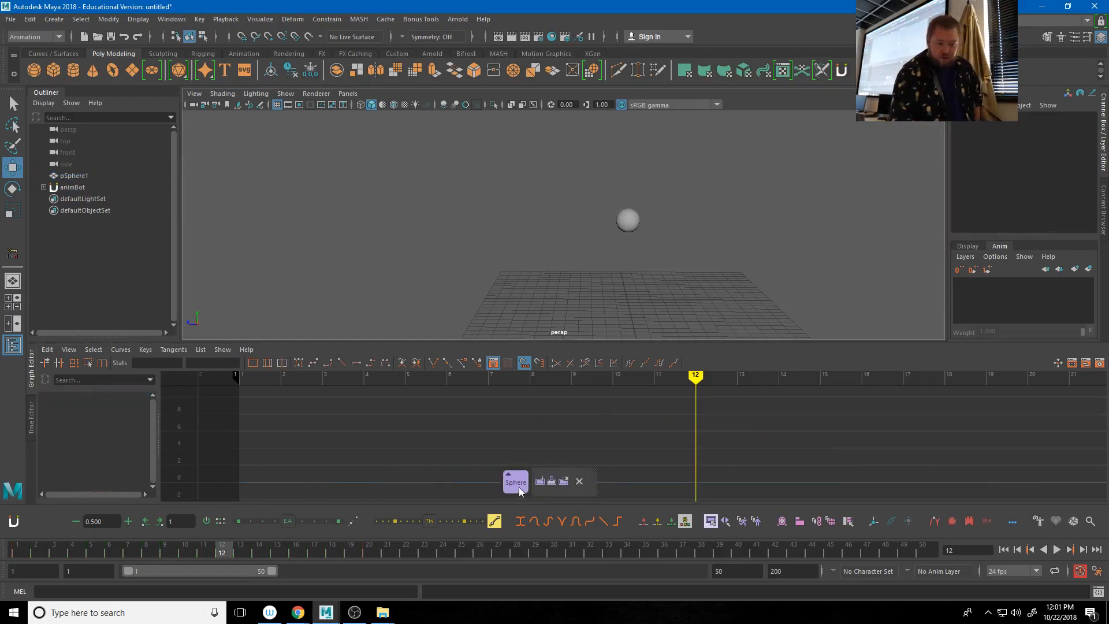
click(515, 482)
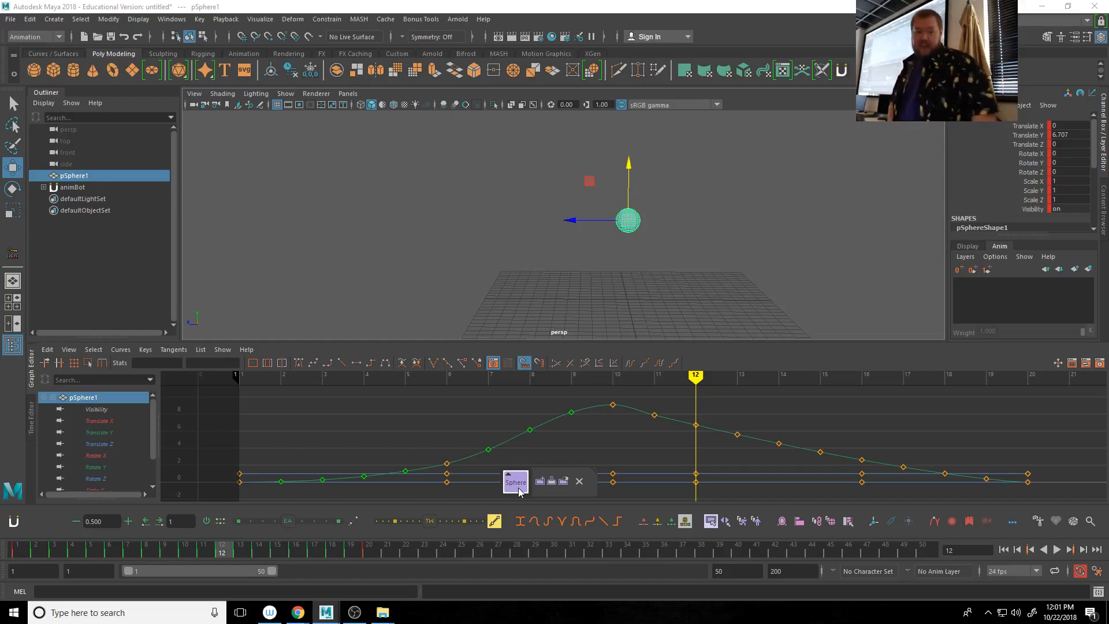
Step: Create a new sphere and duplicate it into a row of eight along Z
click(32, 70)
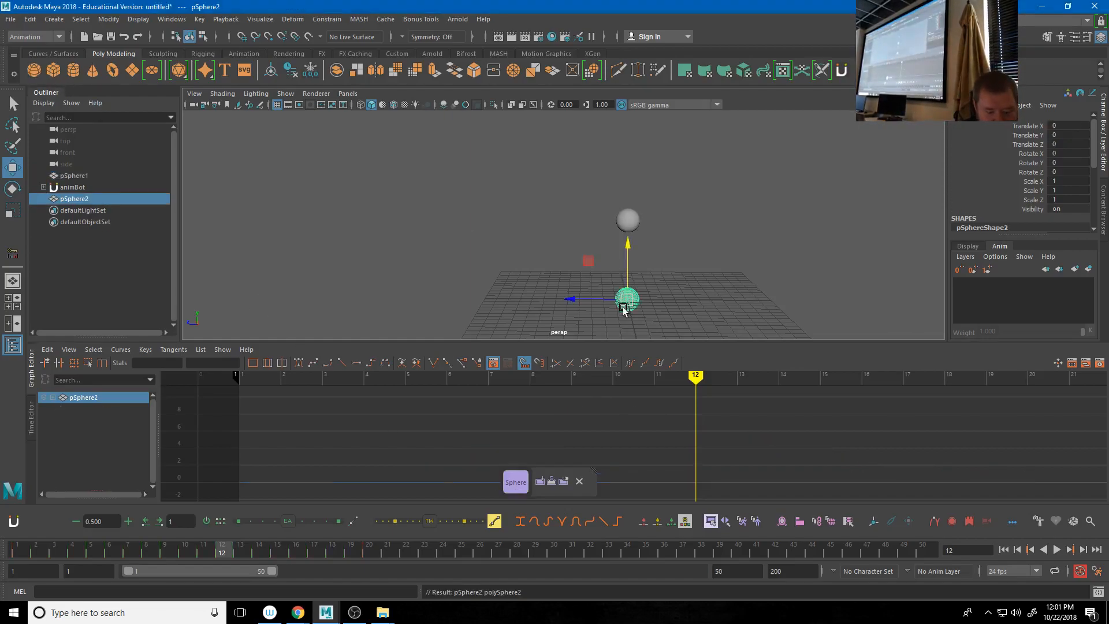
key(ctrl+d)
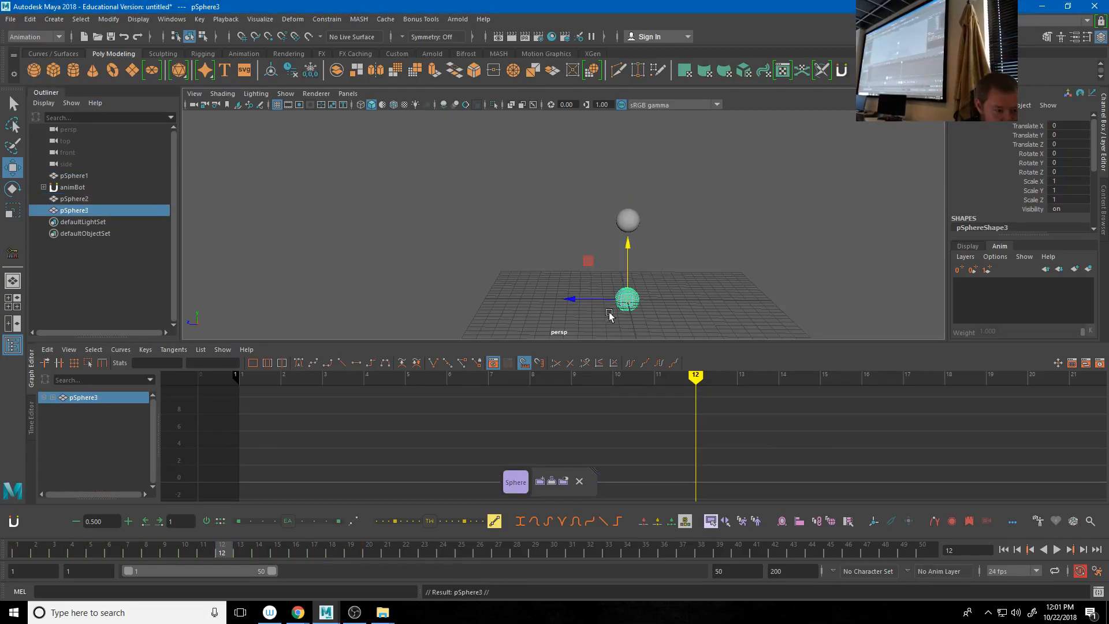
drag(598, 299, 677, 333)
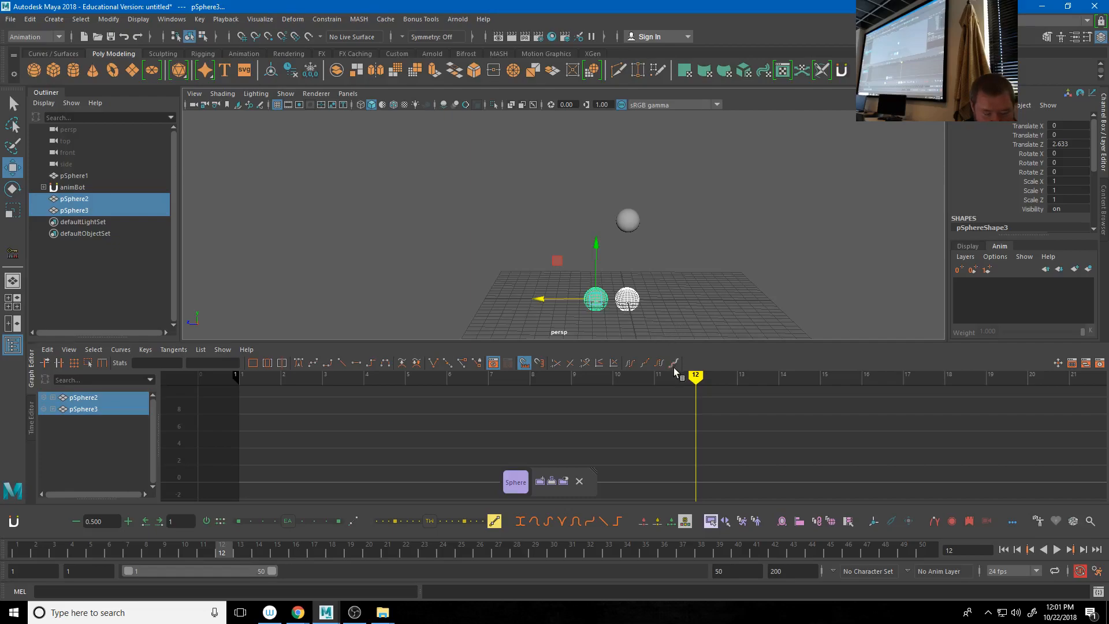
key(ctrl+d)
drag(588, 302, 515, 300)
drag(654, 322, 660, 338)
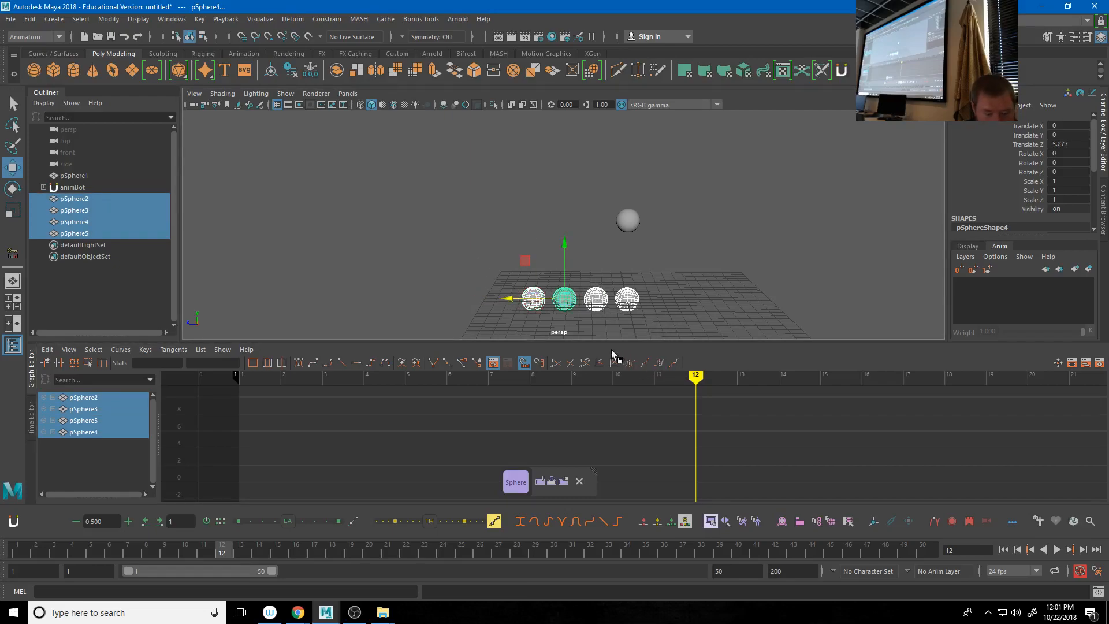
key(ctrl+d)
drag(508, 297, 649, 338)
Step: Key all the spheres at frame 1, then orbit and pan the row left
key(s)
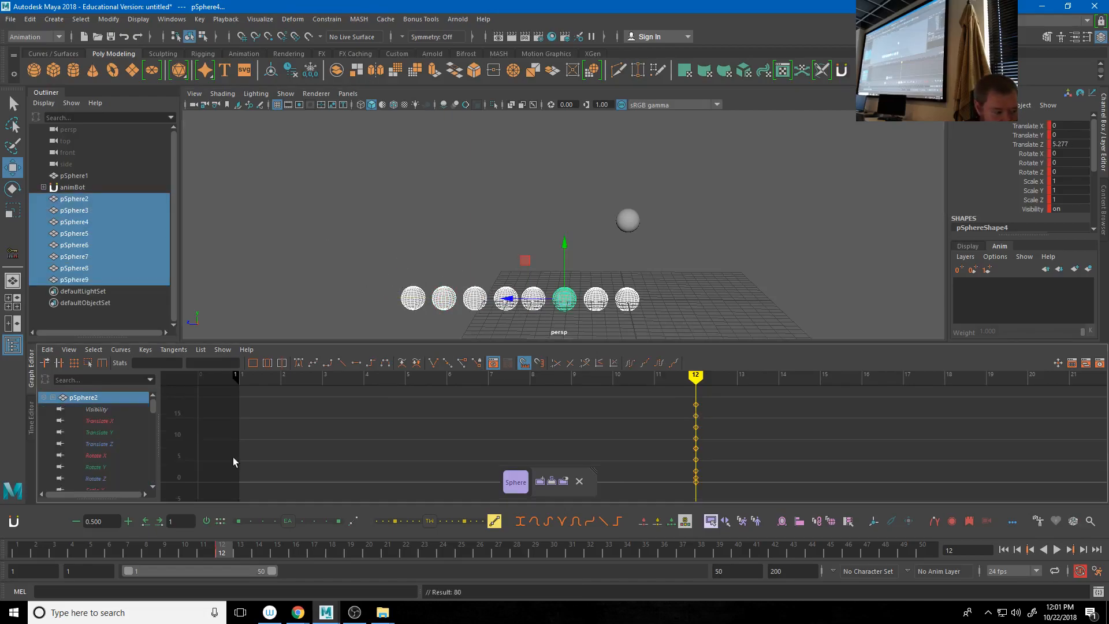
key(ctrl+z)
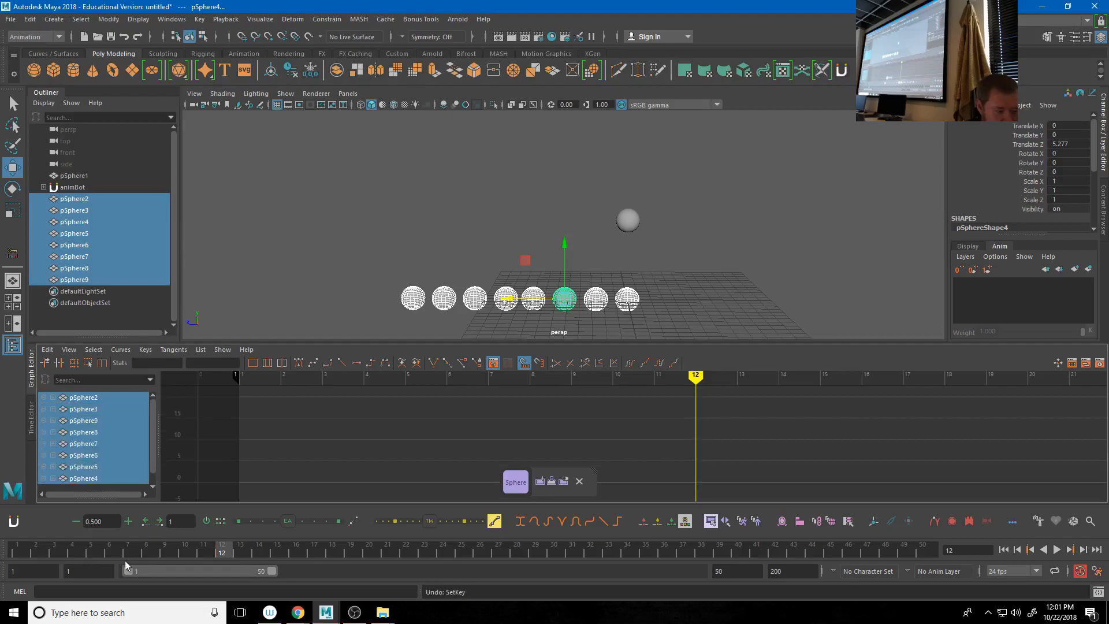
click(17, 549)
key(s)
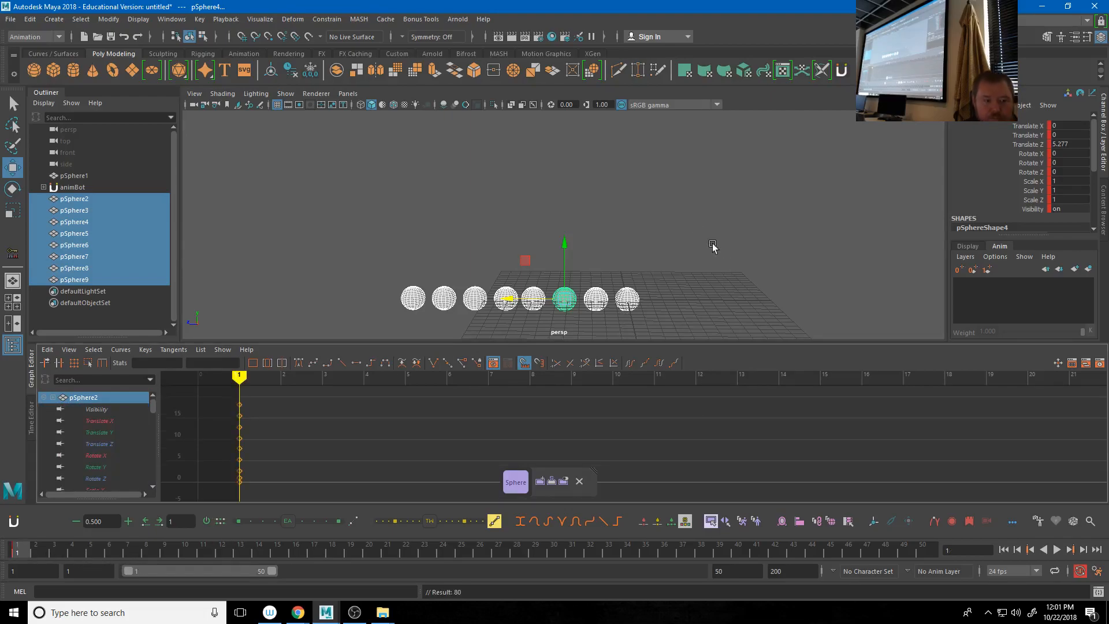
alt+drag(712, 246, 591, 228)
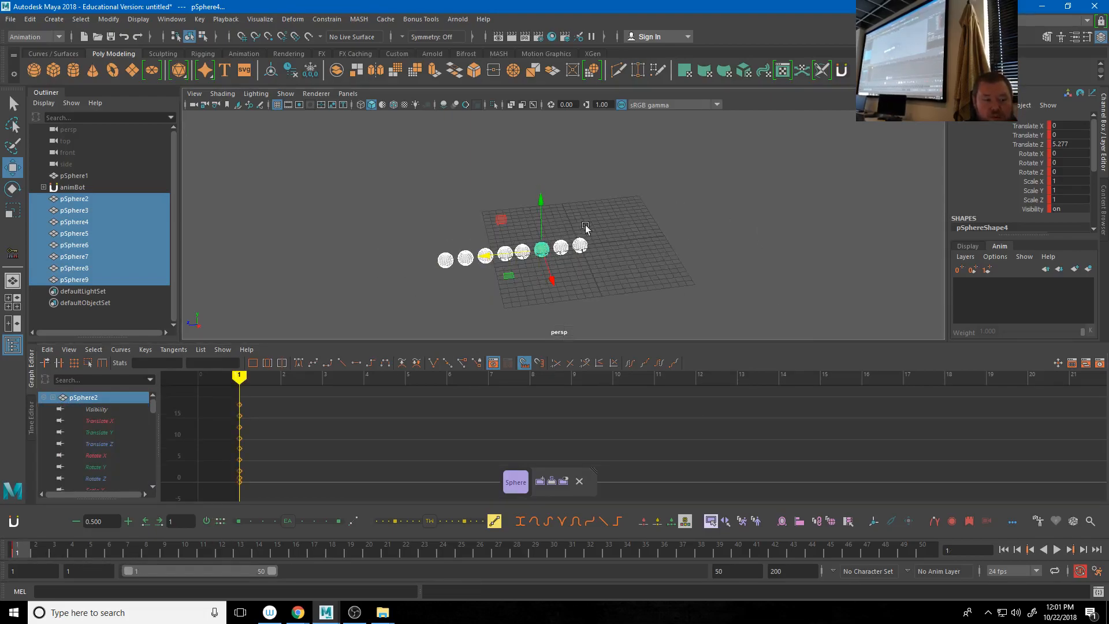
alt+middle_drag(592, 228, 494, 201)
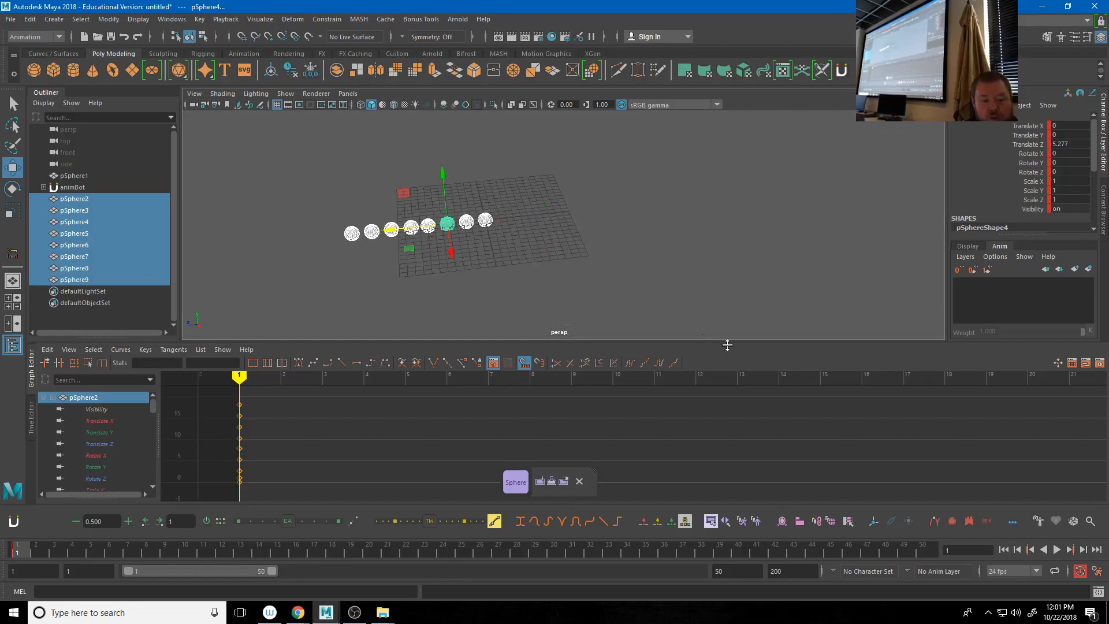
Step: Trial-swing the sphere row around an animBot temporary pivot, then undo the rotation
click(873, 524)
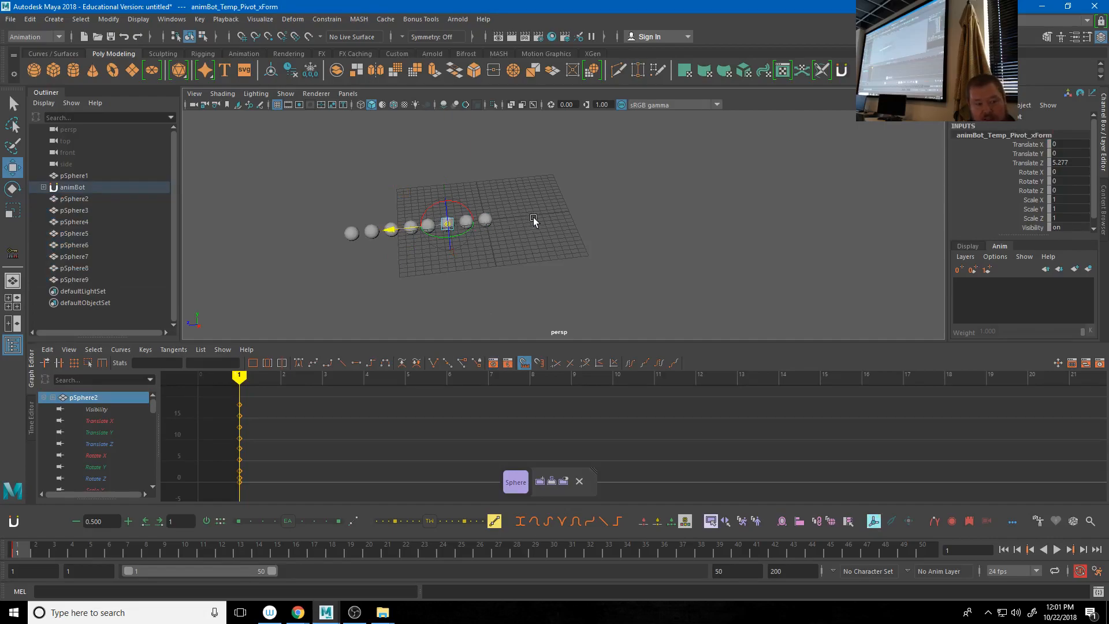
key(w)
key(e)
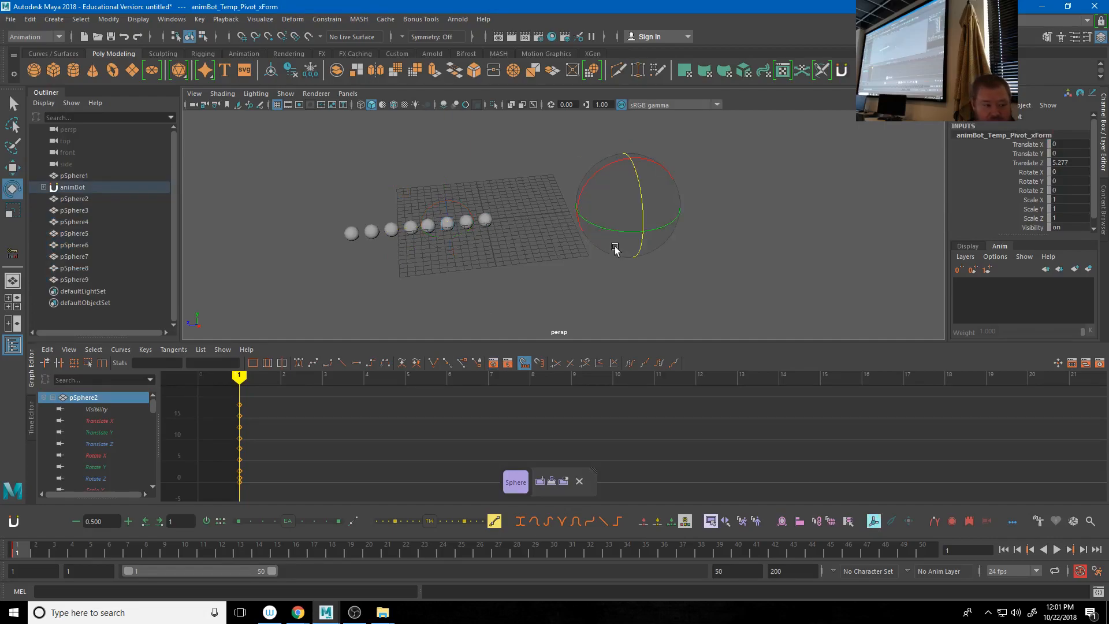
drag(622, 232, 706, 221)
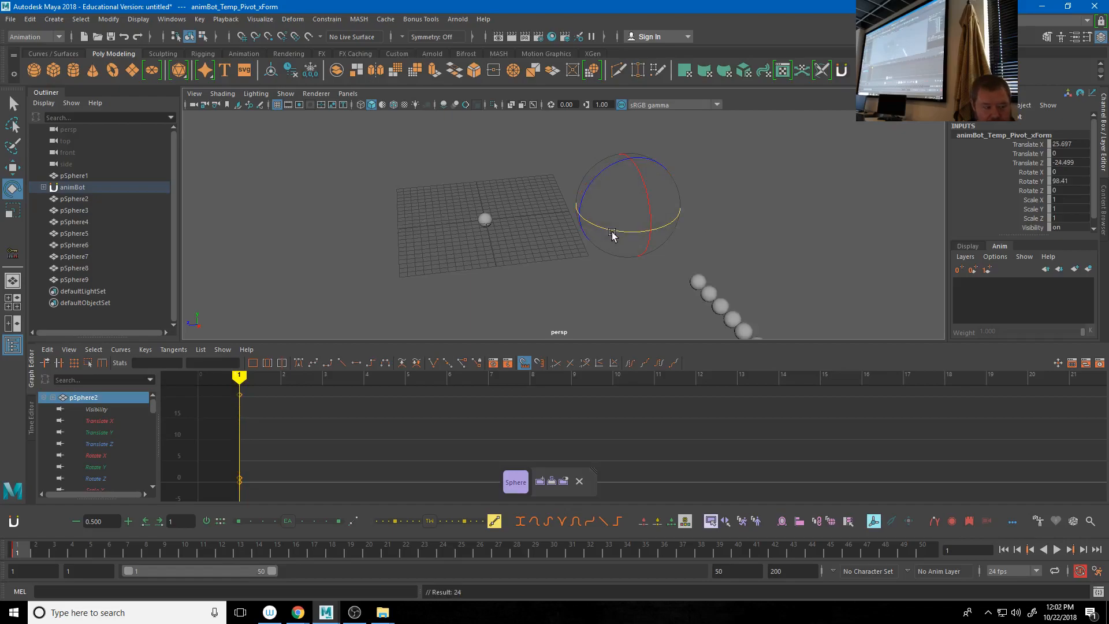
drag(631, 231, 743, 235)
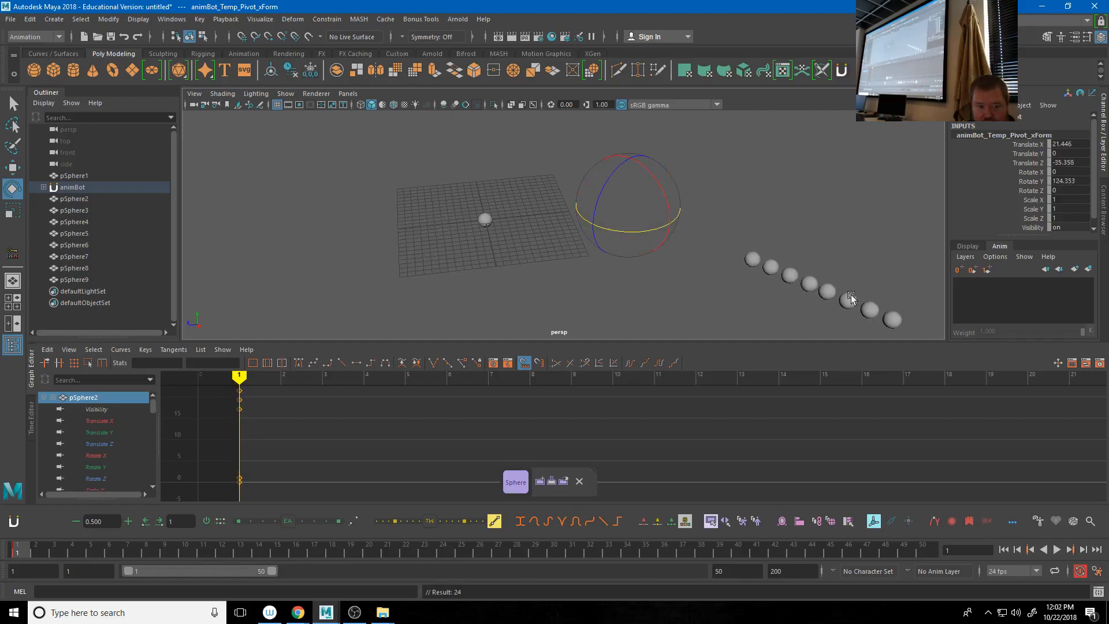
key(w)
key(s)
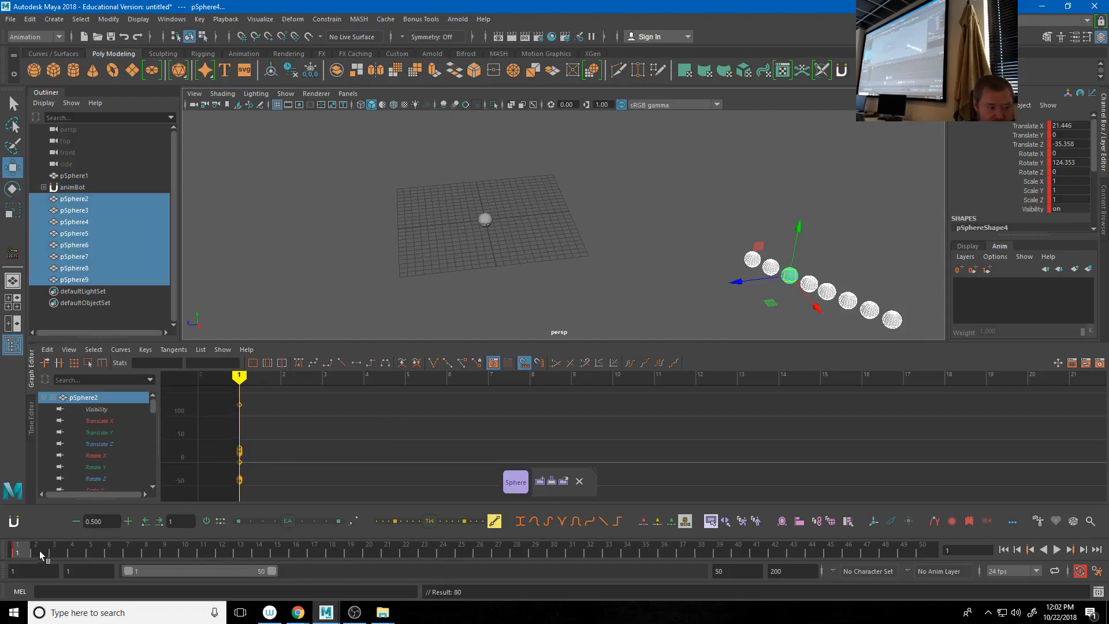
key(ctrl+z)
key(alt+v)
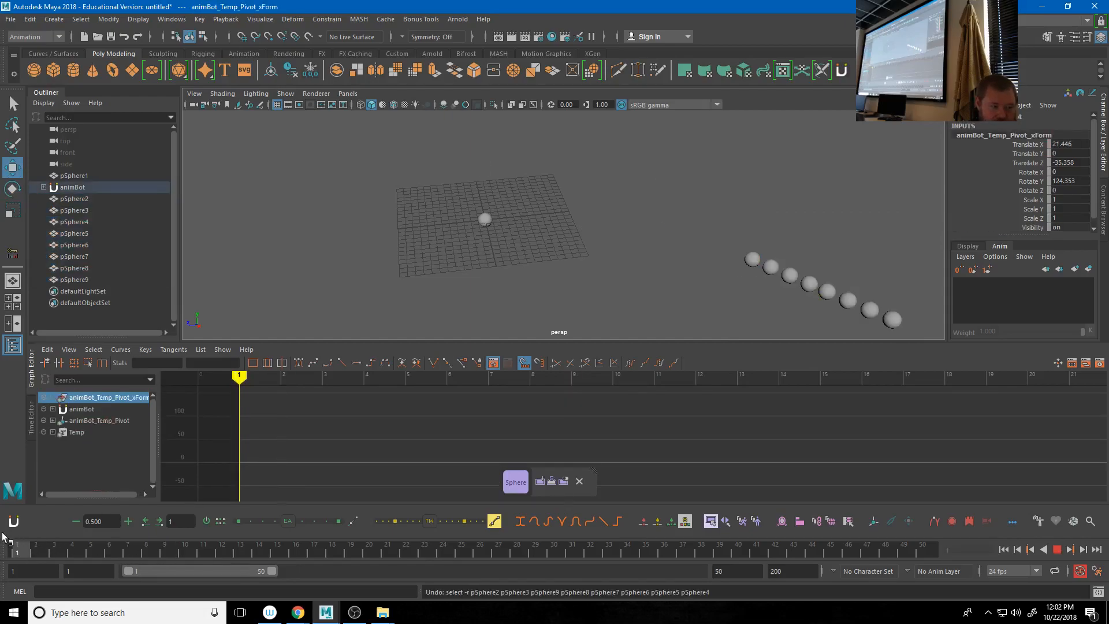
key(alt+v)
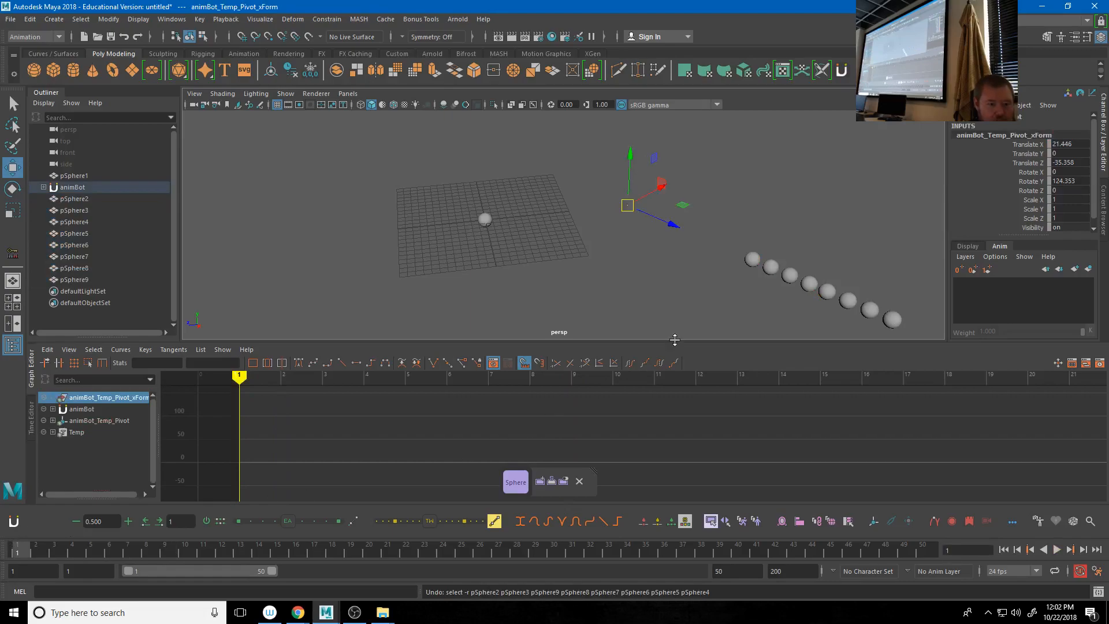
key(ctrl+z)
Step: Delete the lone sphere pSphere1 and select the eight-sphere row at frame 9
drag(297, 189, 500, 272)
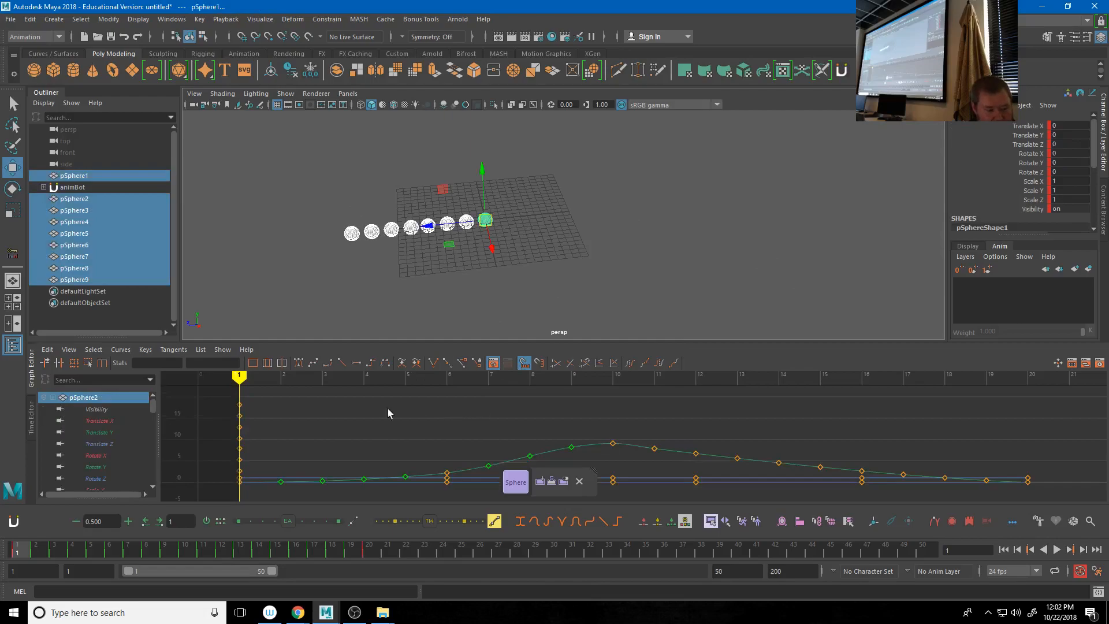
click(529, 287)
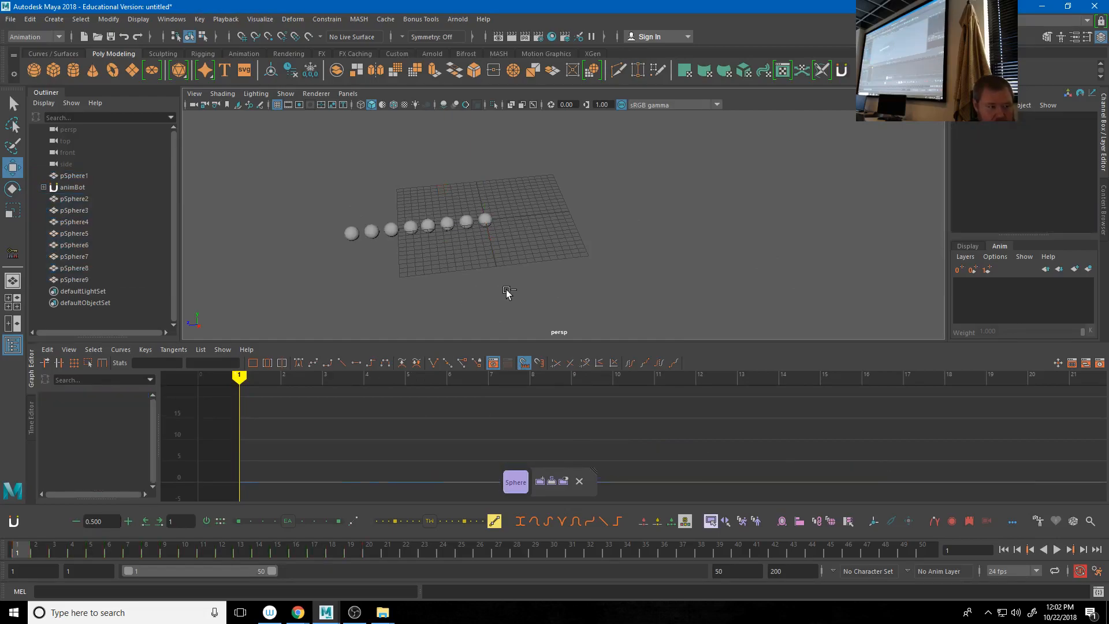
click(134, 556)
click(486, 194)
key(Delete)
drag(320, 189, 559, 278)
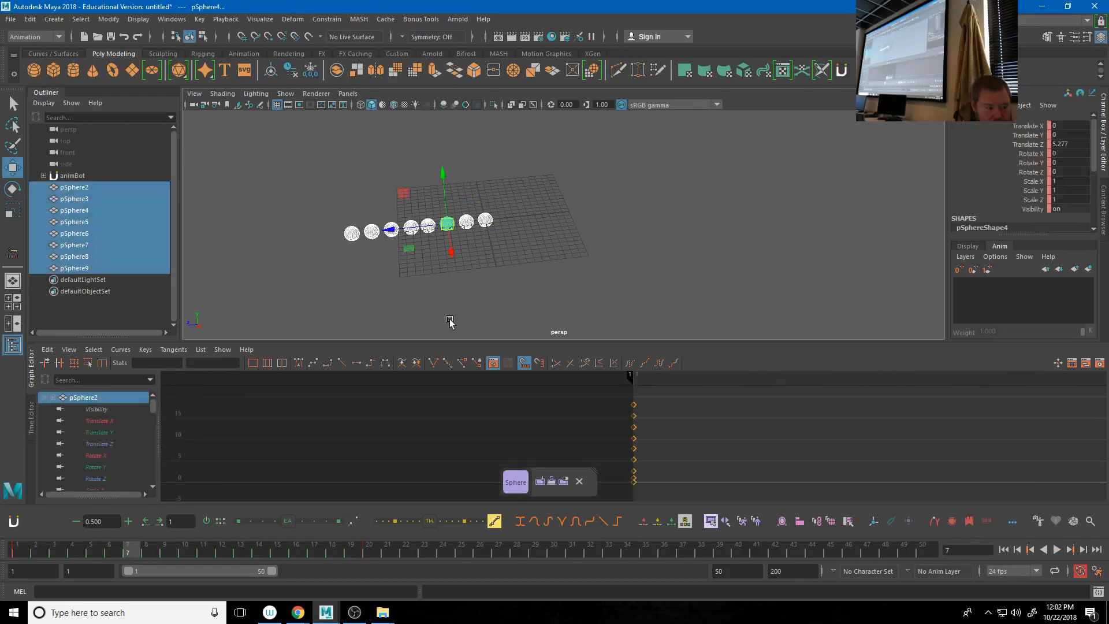
drag(123, 549, 222, 553)
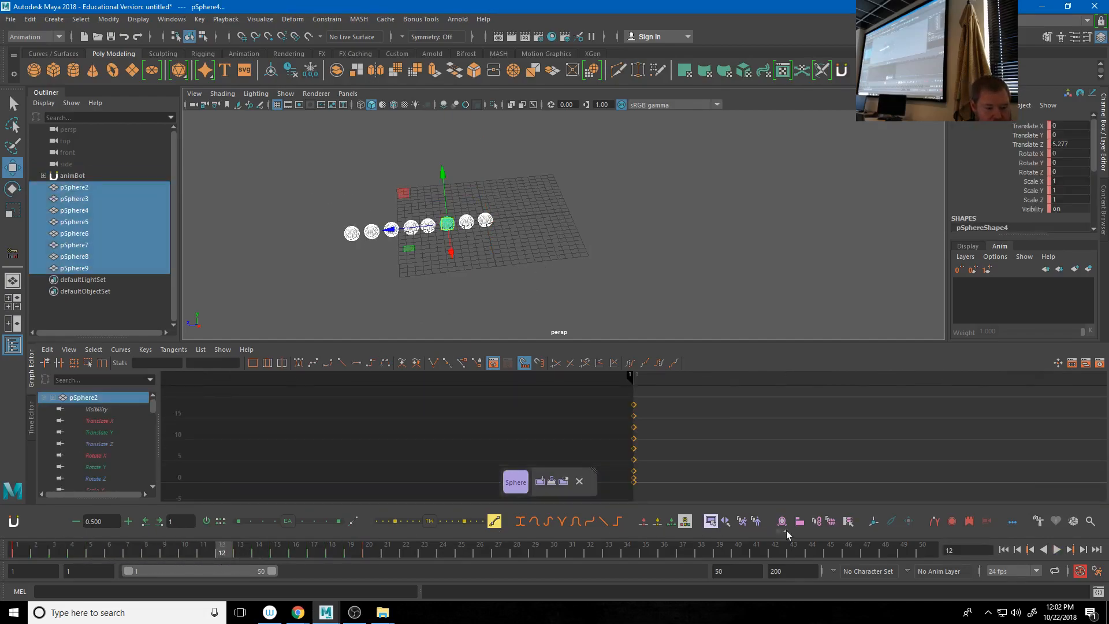
Step: Create a temporary pivot for the eight spheres and swing the row around it
click(873, 522)
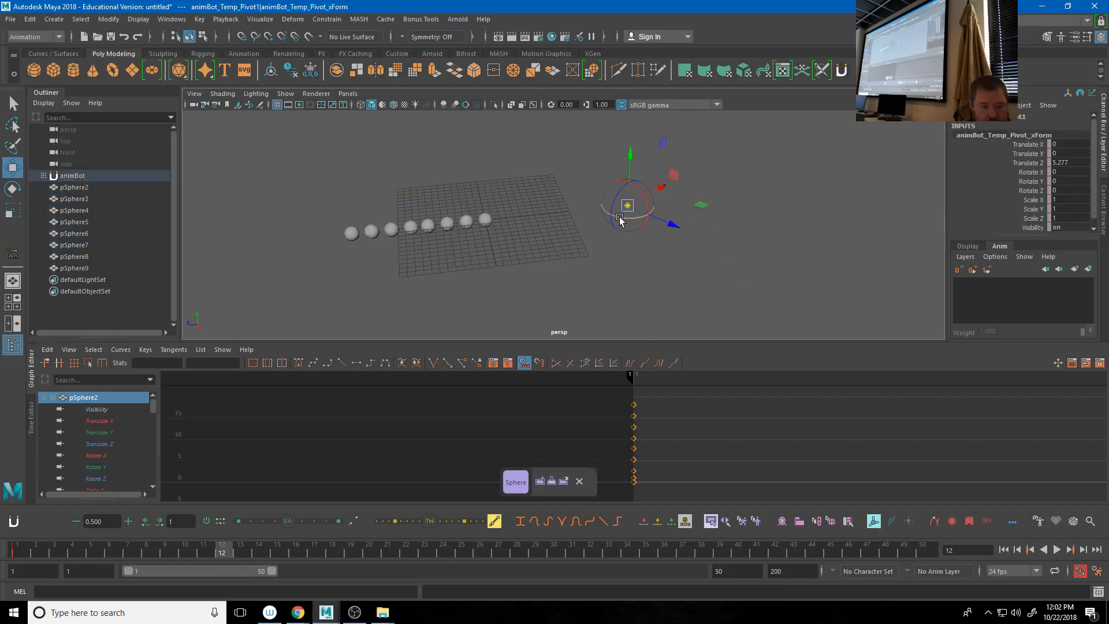
key(e)
drag(616, 230, 678, 236)
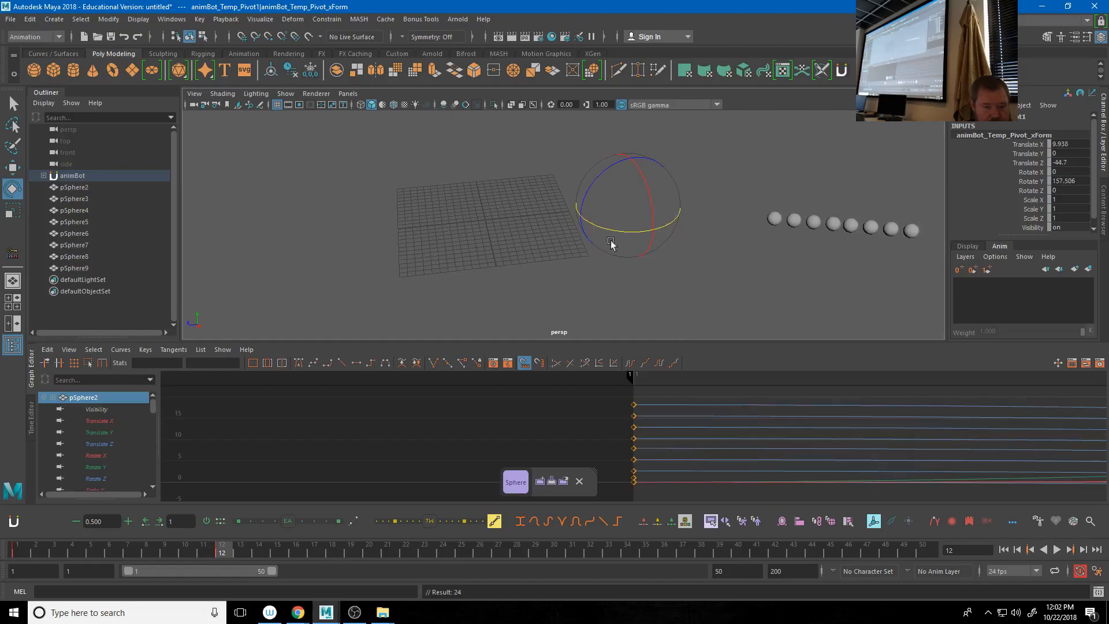
scroll(622, 246, down, 3)
drag(222, 554, 1, 535)
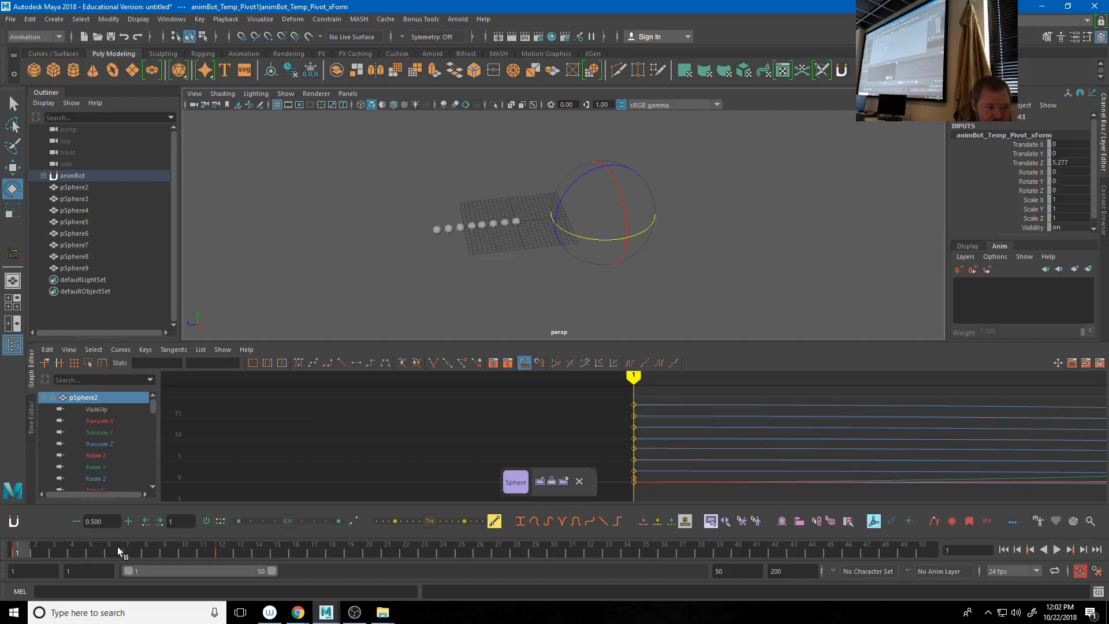
click(118, 549)
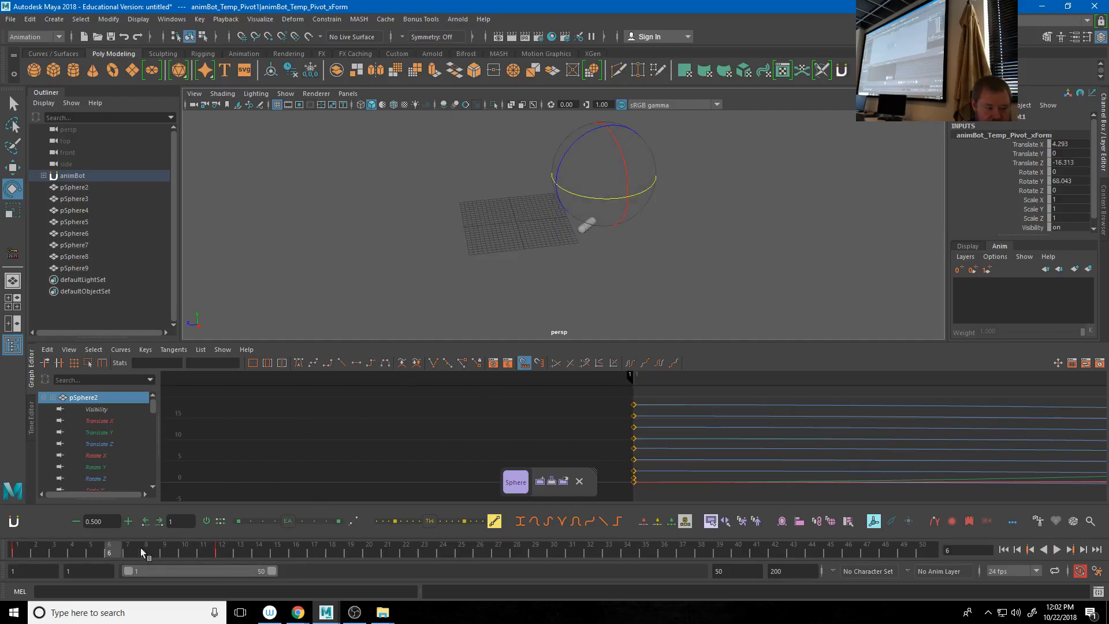
click(221, 551)
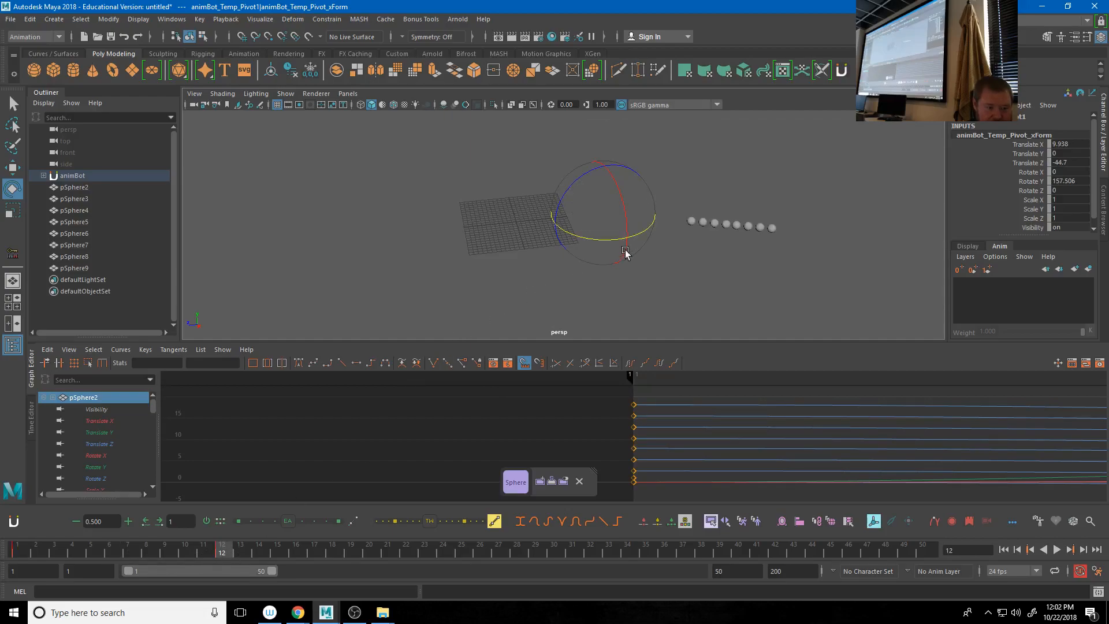
Step: Swing the row below the pivot at frame 12, then further and key at frame 26
drag(609, 242, 591, 238)
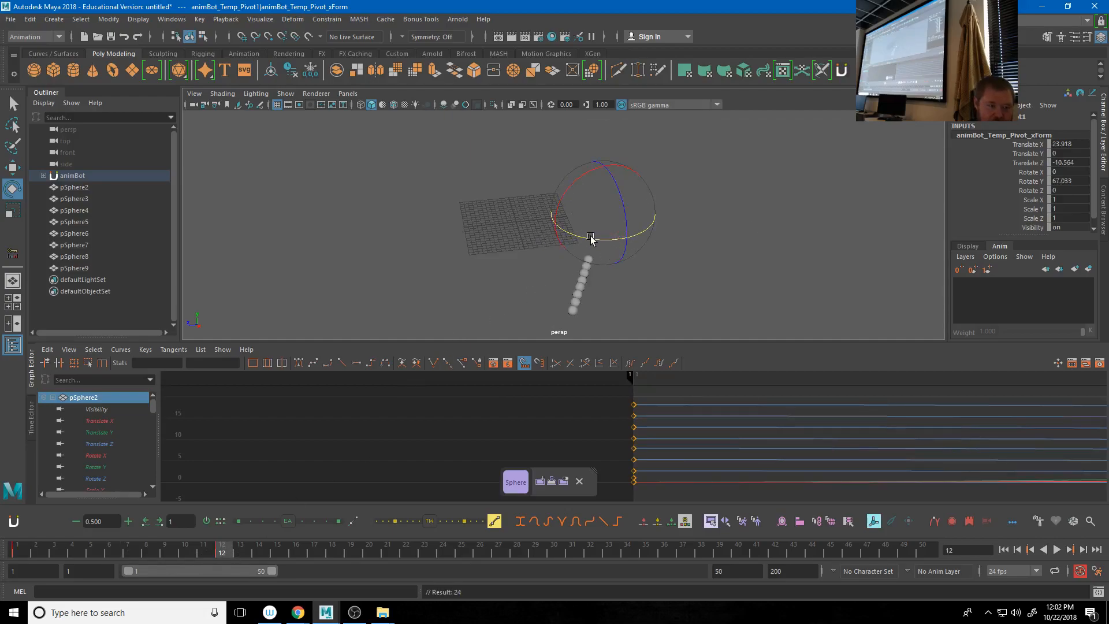
key(alt+v)
click(352, 548)
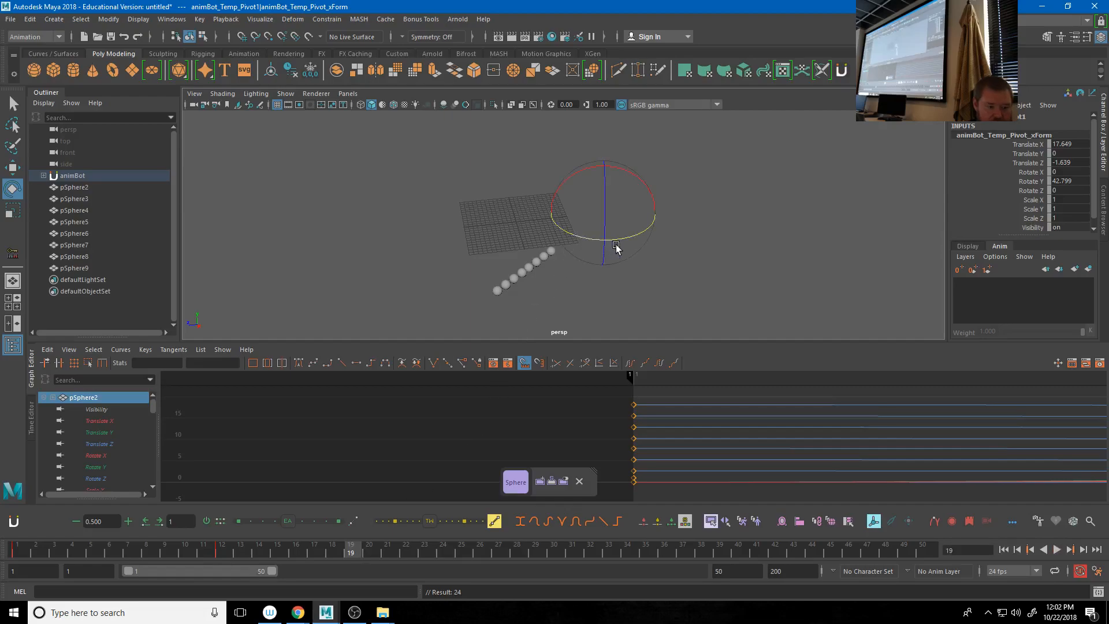
key(alt+v)
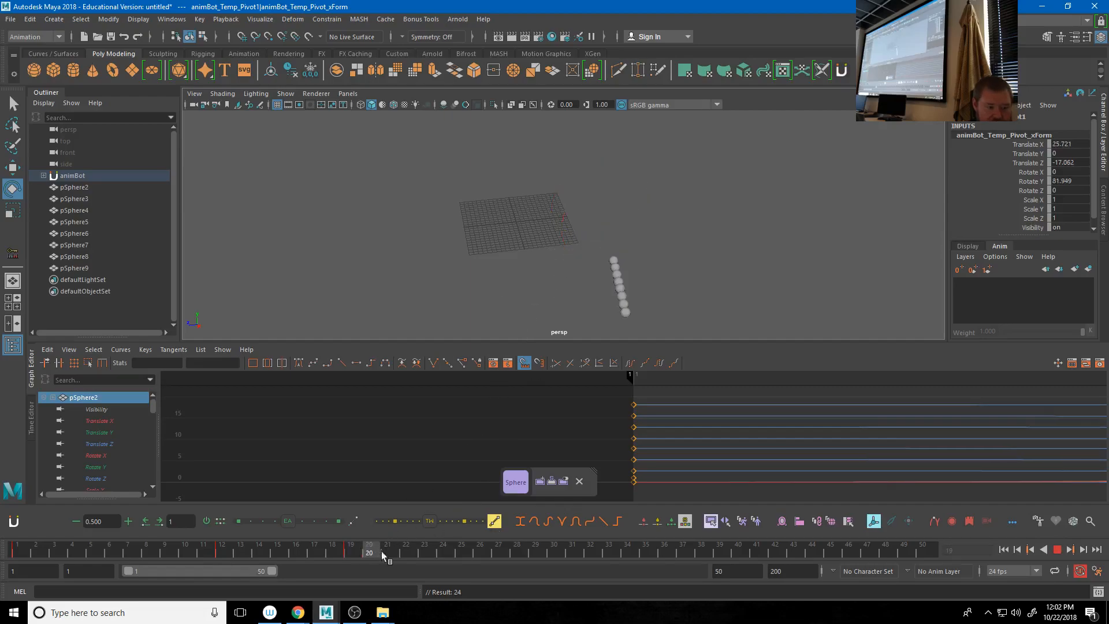
click(479, 556)
drag(634, 236, 614, 314)
key(s)
Step: Swing the row to horizontal, review playback, and select all eight spheres at frame 31
key(alt+v)
key(alt+v)
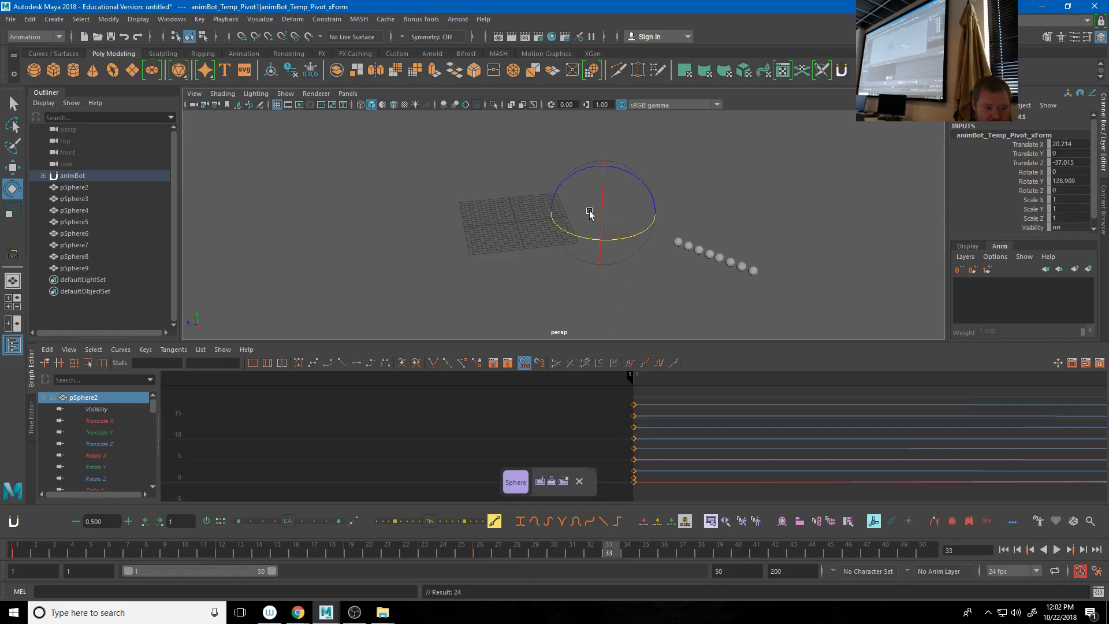
drag(577, 240, 641, 469)
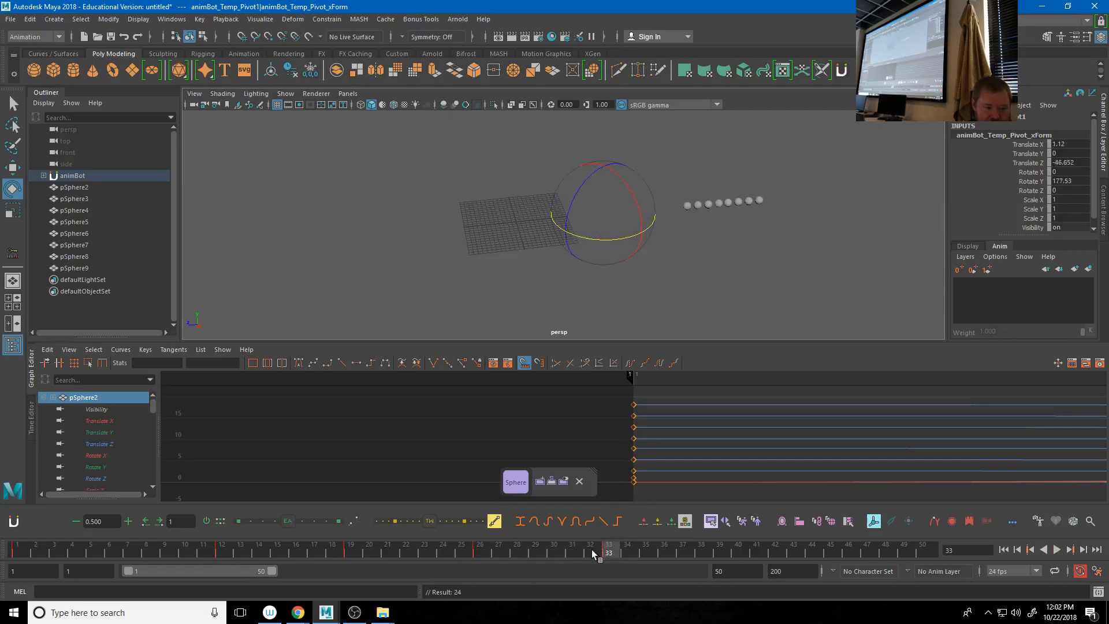
key(alt+v)
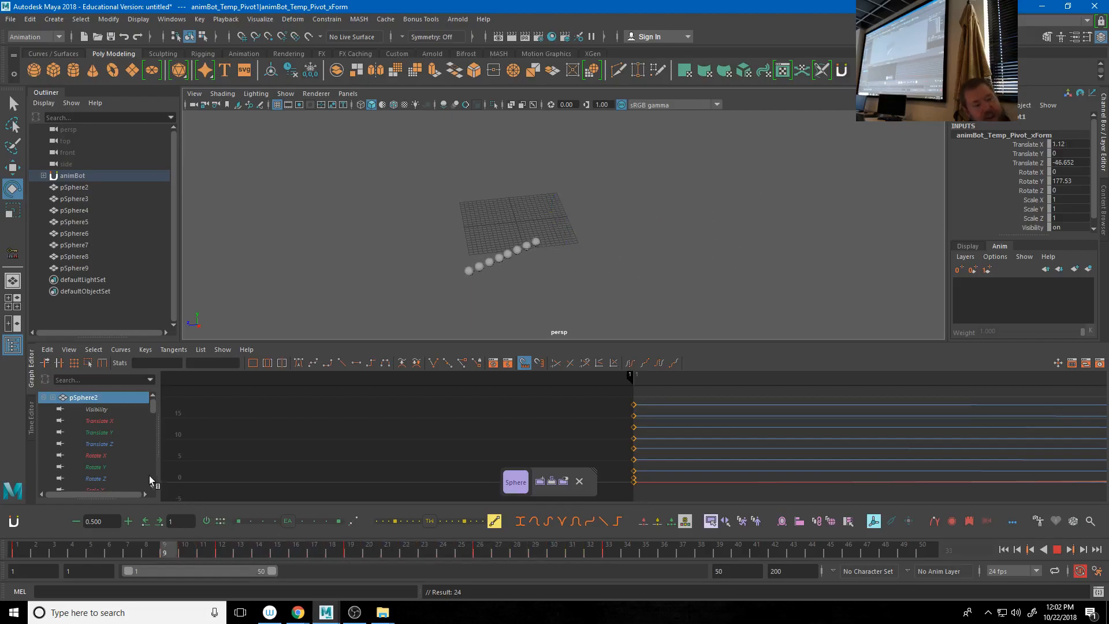
drag(575, 545, 576, 544)
drag(826, 228, 685, 172)
key(w)
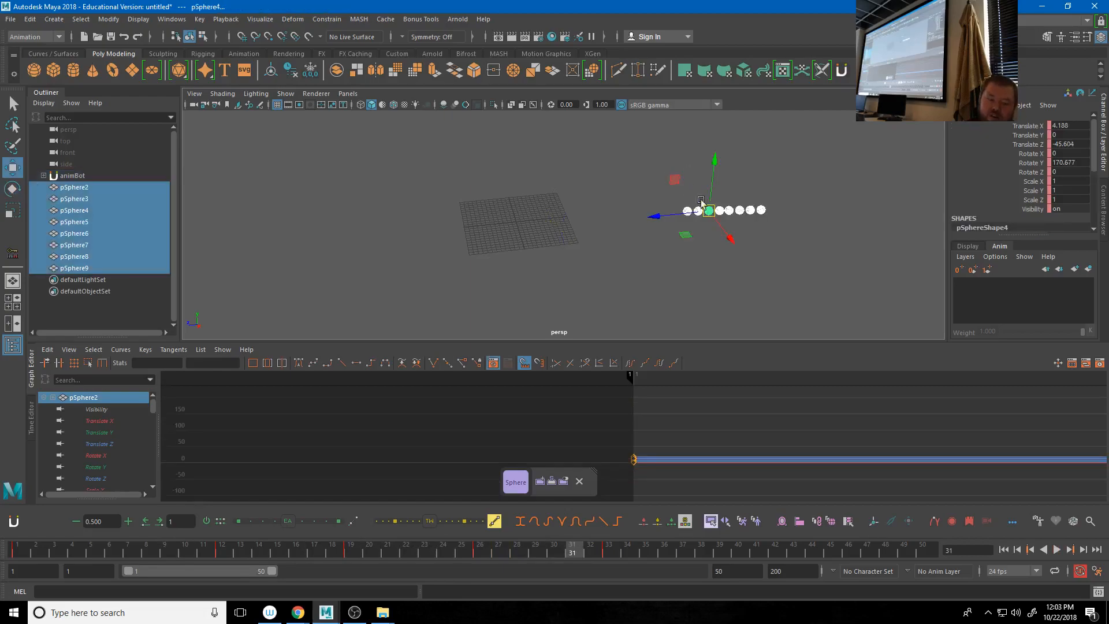
Step: Frame the sphere curves, select pSphere9 and show its animBot motion trail
click(254, 365)
click(635, 246)
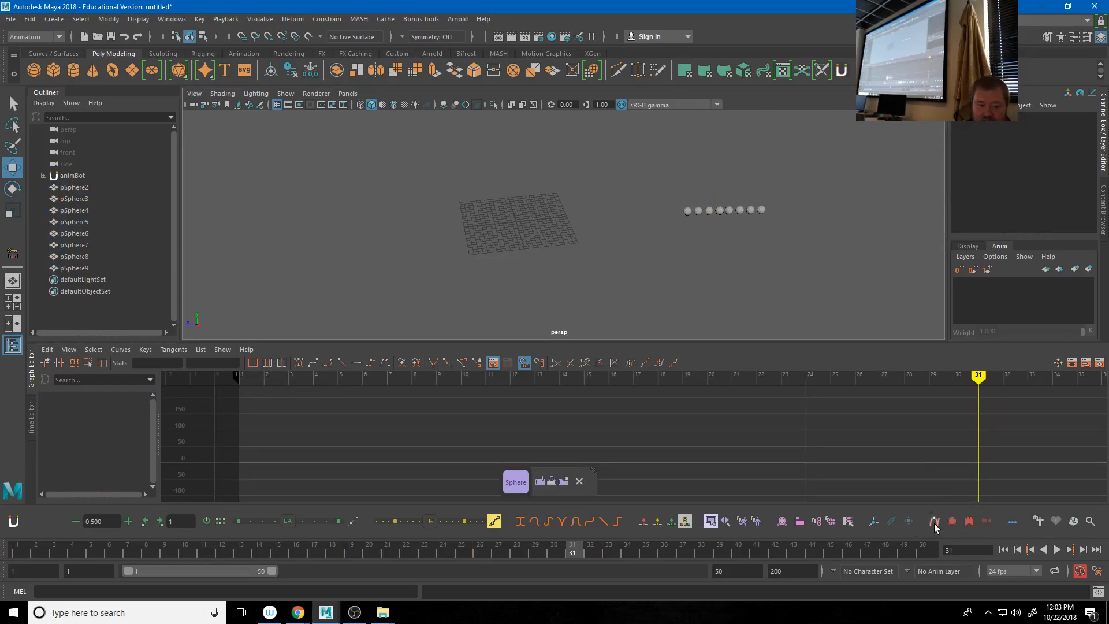
click(751, 209)
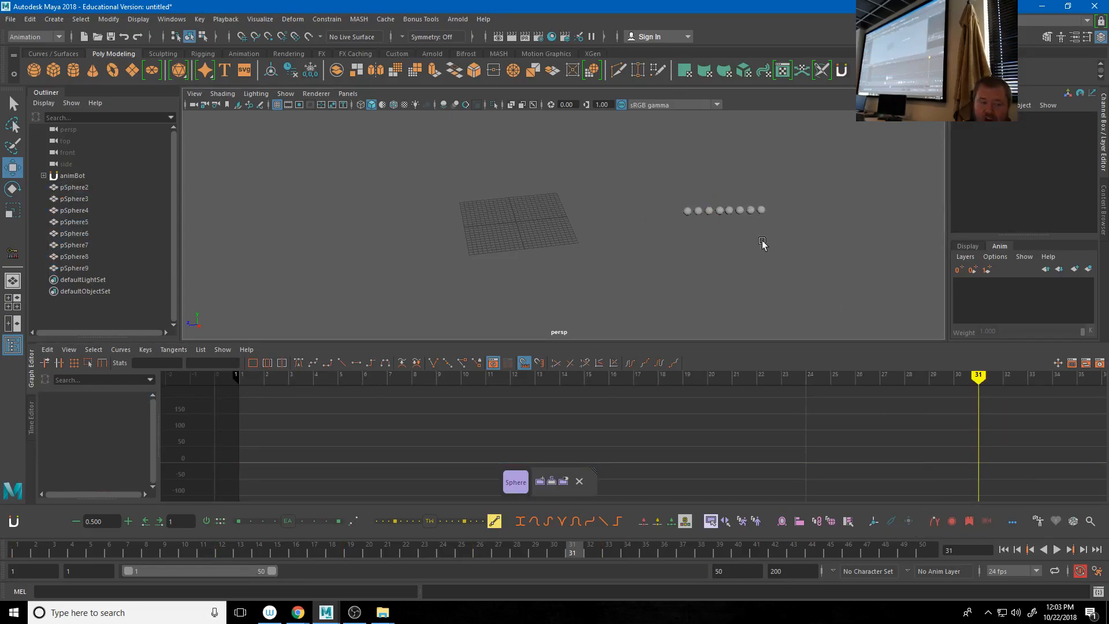
click(935, 521)
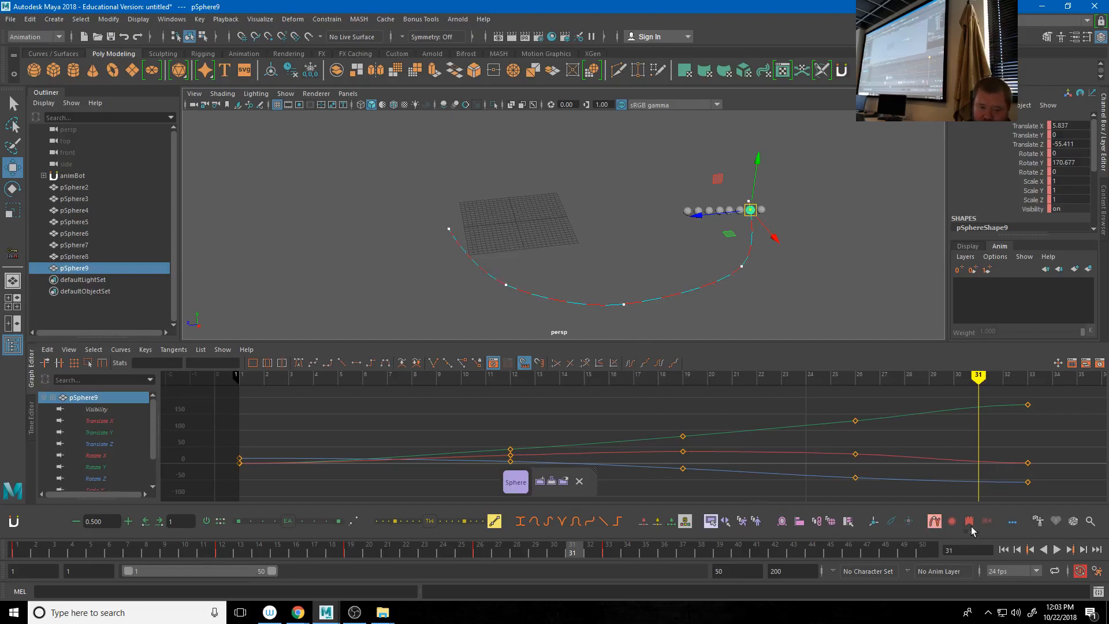
mouse_move(971, 527)
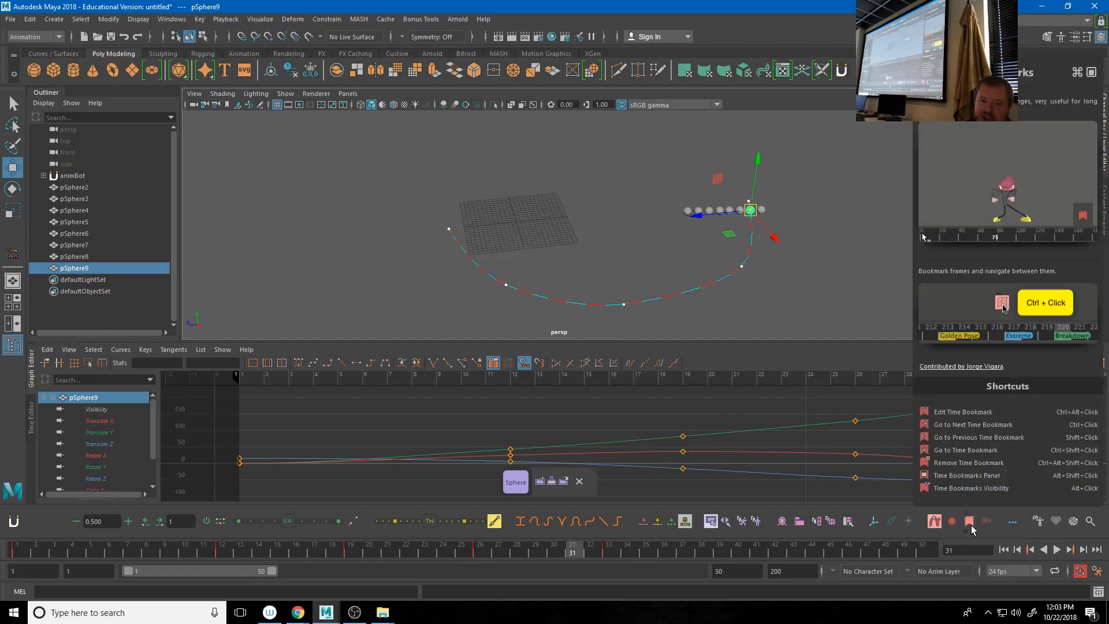